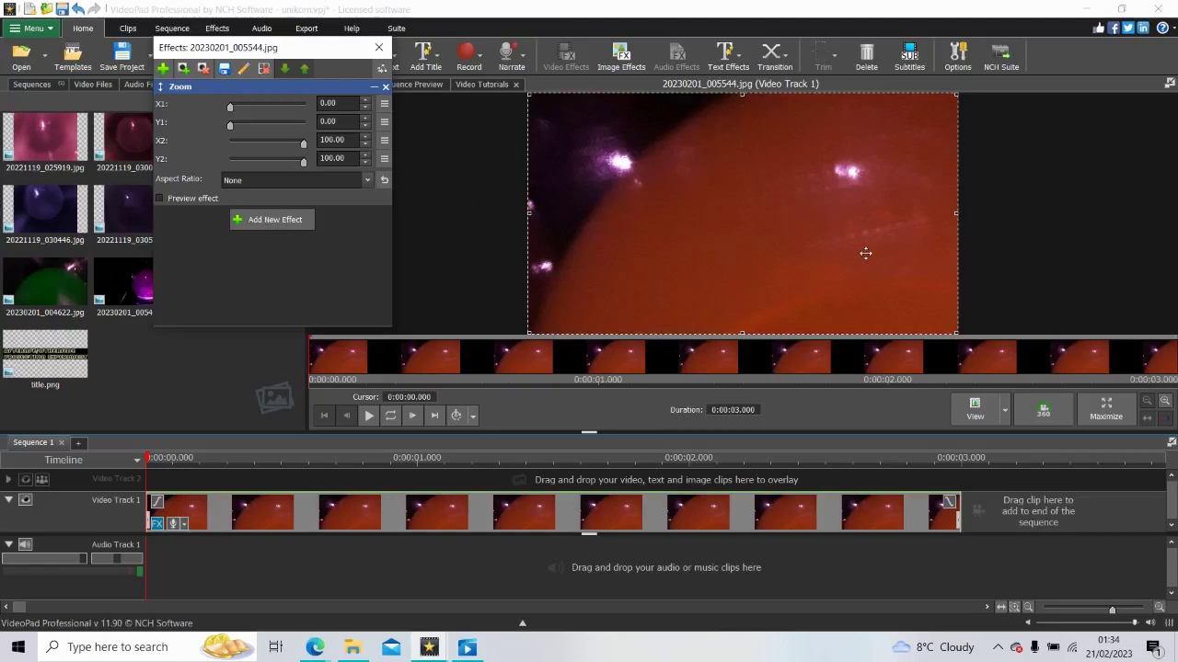
# Step: Shrink the Zoom area to the image's upper-left corner, with Y1 7.85, X2 20.66 and Y2 34.94, and preview the sequence
pyautogui.moveTo(953, 331); pyautogui.dragTo(618, 183)
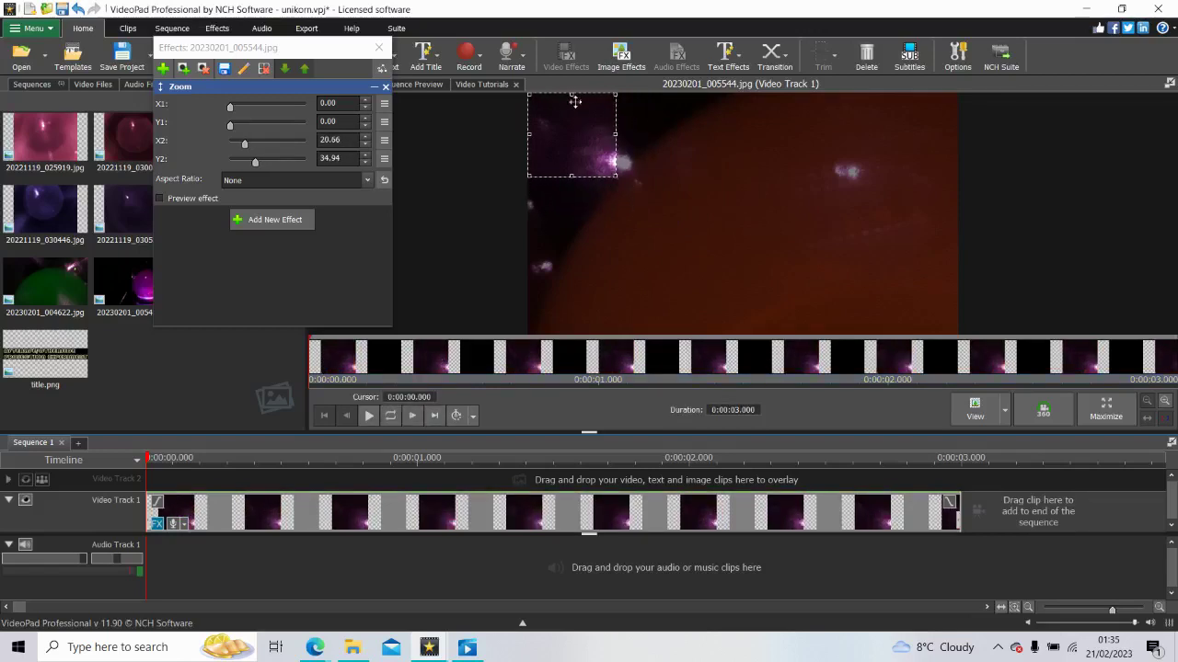
pyautogui.moveTo(571, 94); pyautogui.dragTo(571, 116)
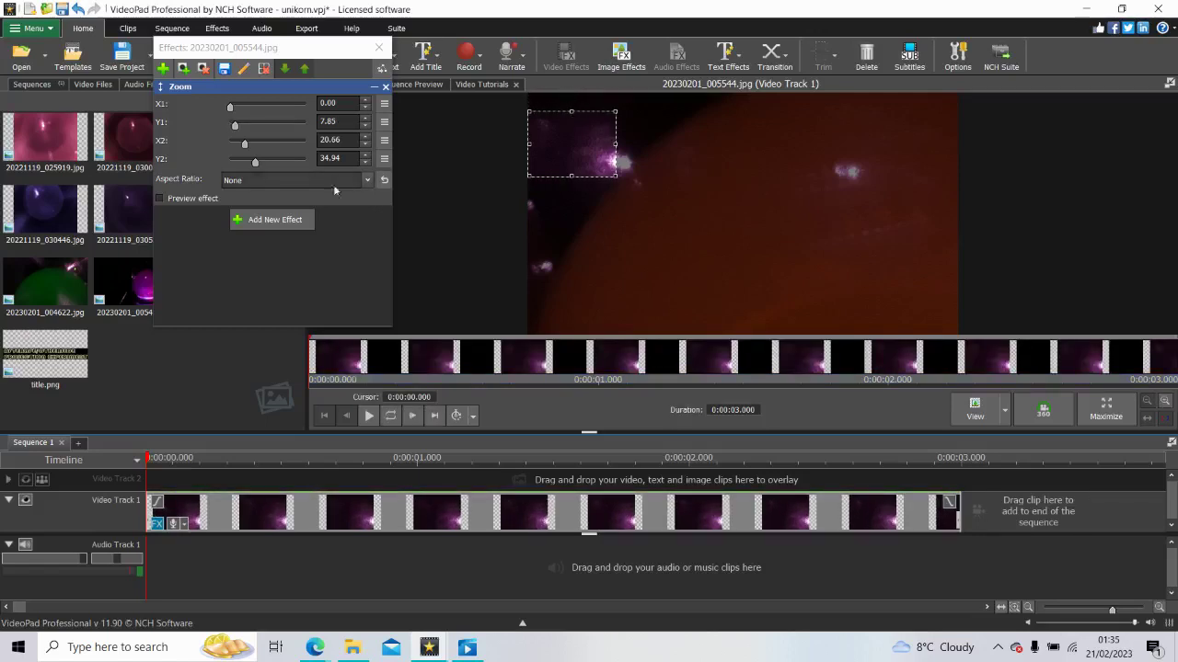
pyautogui.click(384, 458)
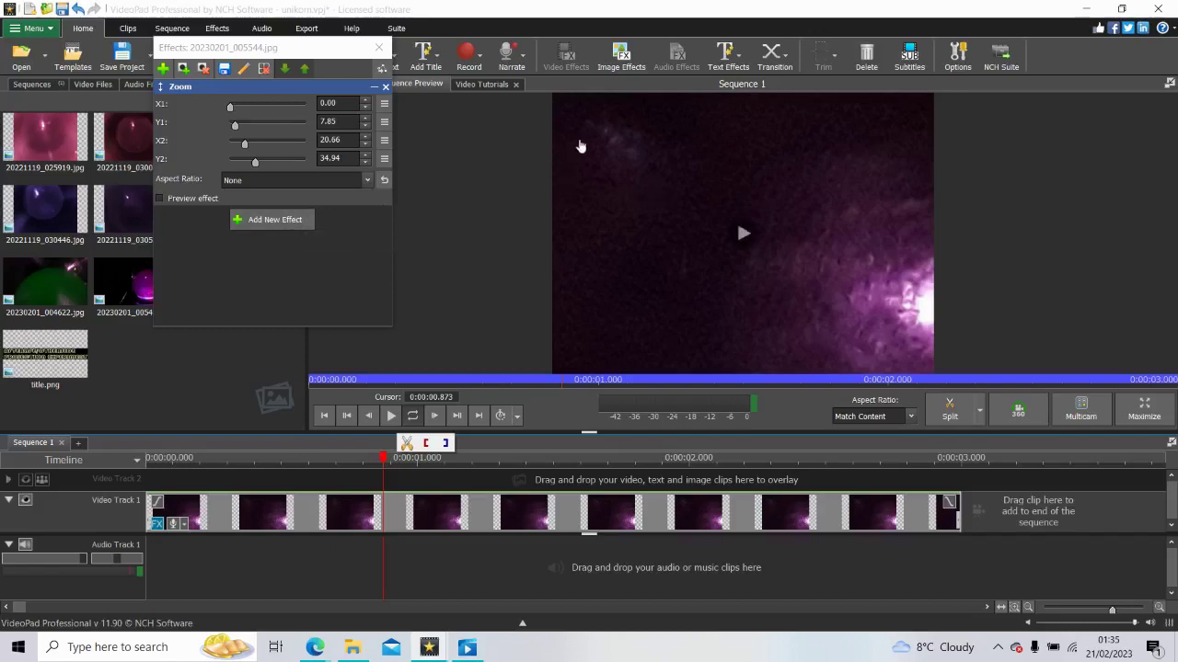
# Step: Add a second Zoom effect framing the faint spot at X1 1.12, Y1 3.80, X2 34.58, Y2 45.06, and preview the sequence
pyautogui.click(257, 223)
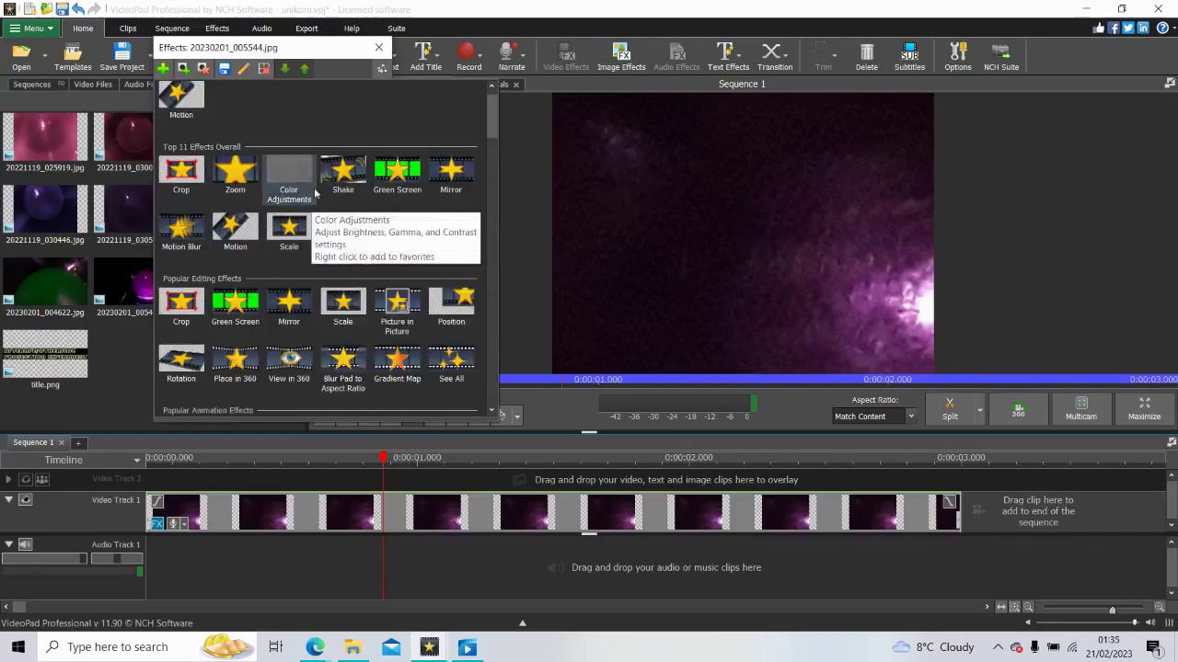
pyautogui.click(235, 173)
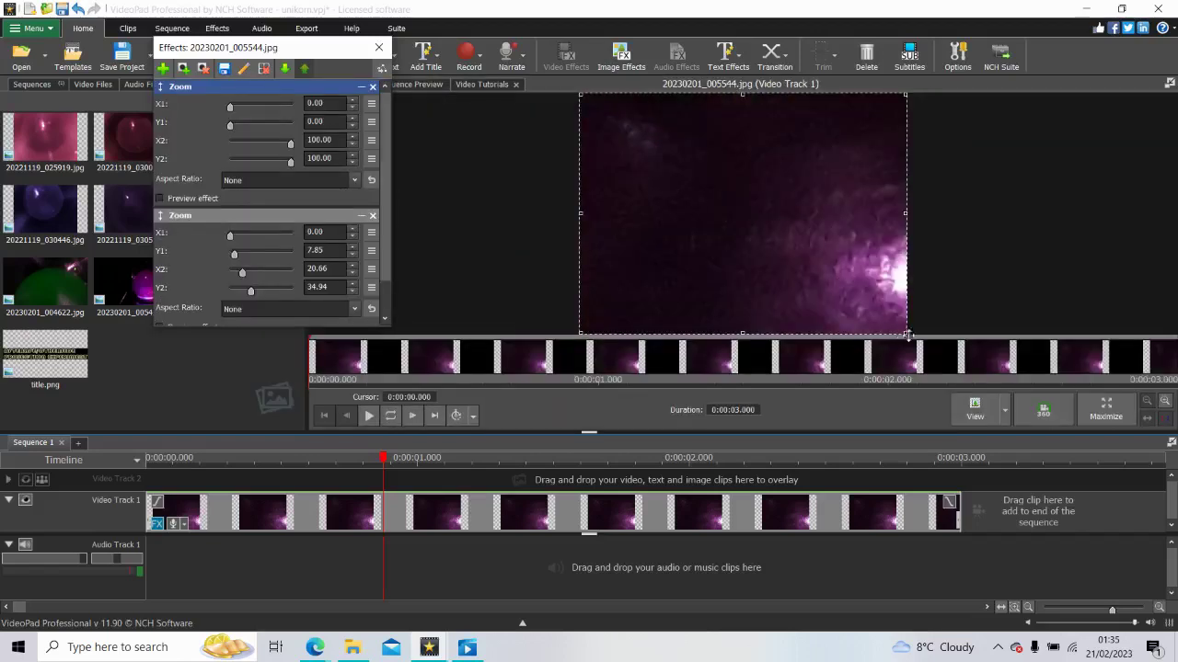
pyautogui.moveTo(900, 329); pyautogui.dragTo(690, 199)
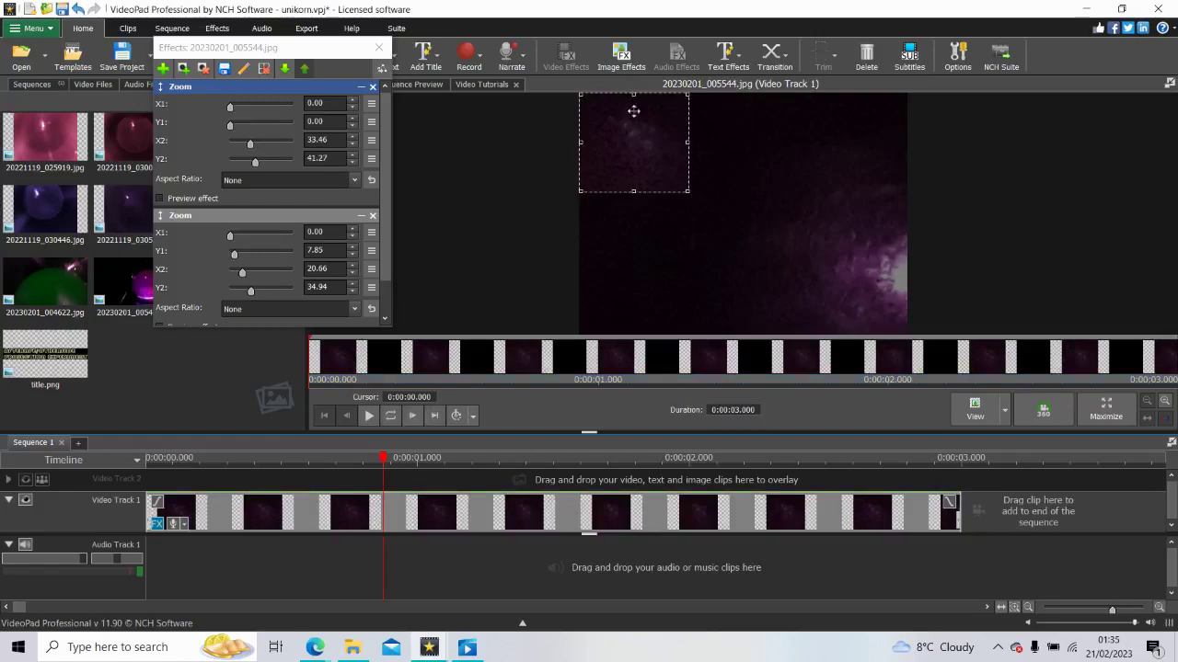
pyautogui.moveTo(635, 120); pyautogui.dragTo(638, 129)
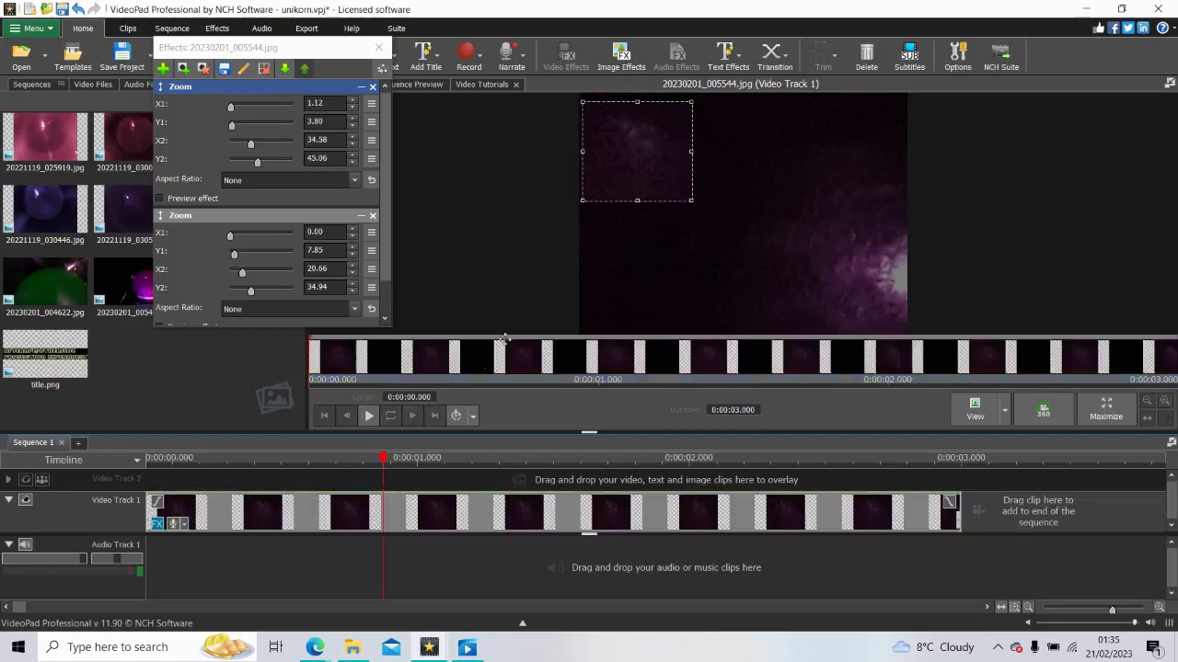
pyautogui.click(441, 471)
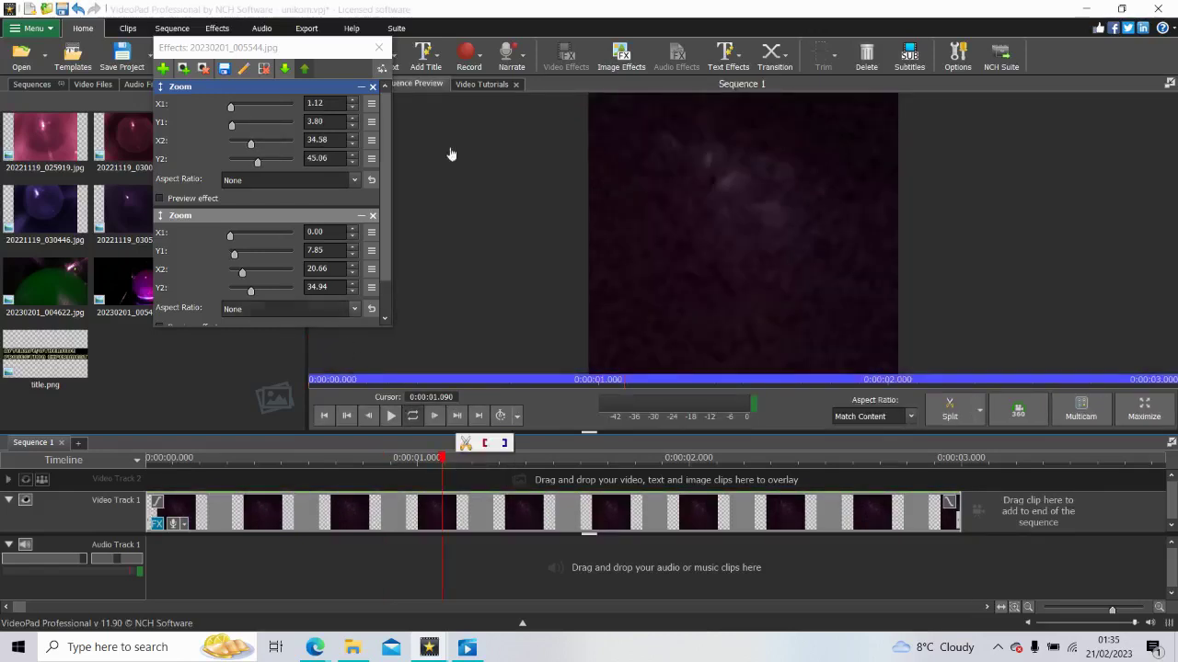
# Step: Add a Color Curves effect and shape its curve to darken the shadows slightly and lift the midtones and highlights
pyautogui.moveTo(386, 124); pyautogui.dragTo(386, 212)
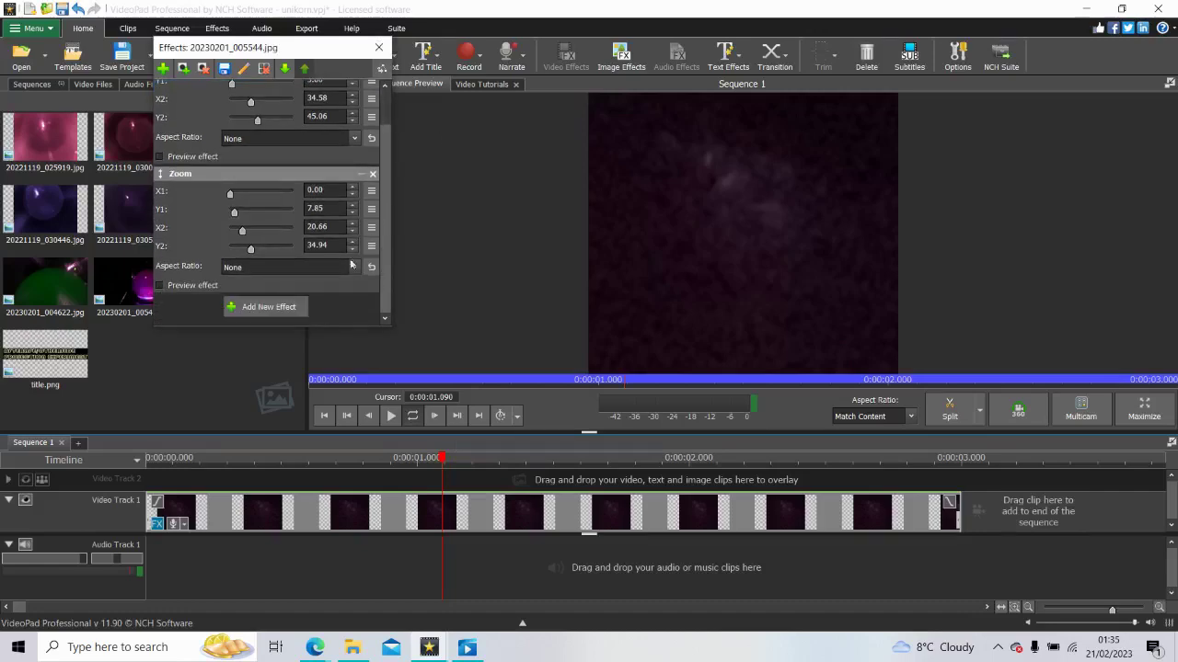
pyautogui.click(268, 307)
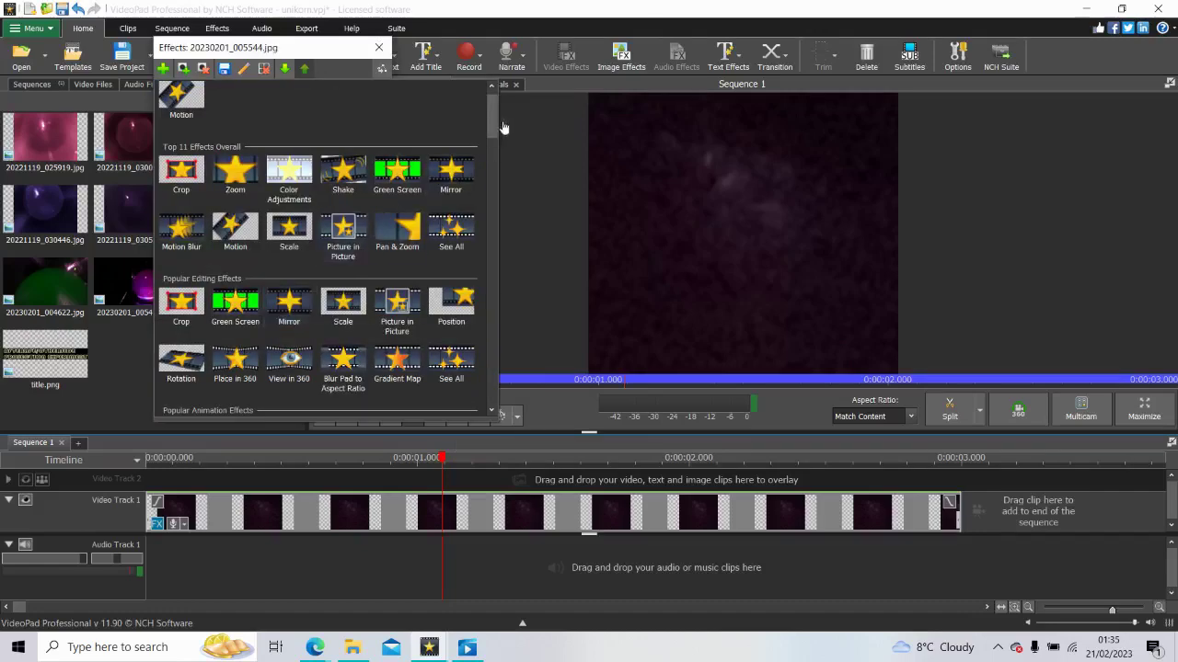
pyautogui.moveTo(494, 120); pyautogui.dragTo(492, 216)
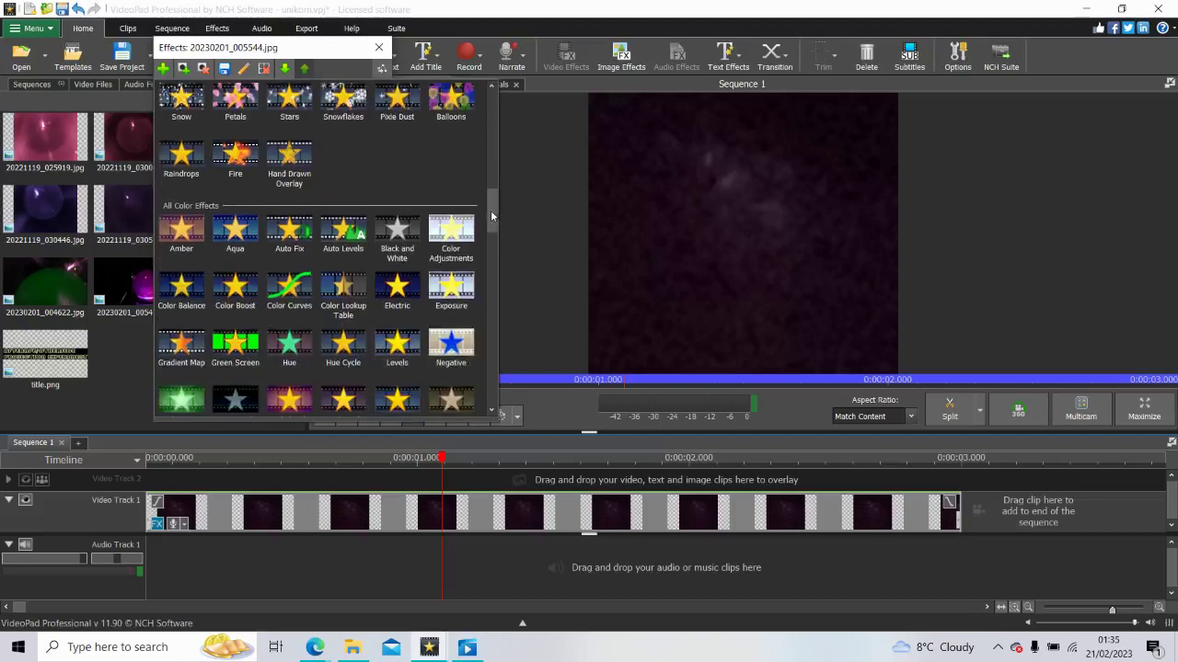
pyautogui.click(281, 293)
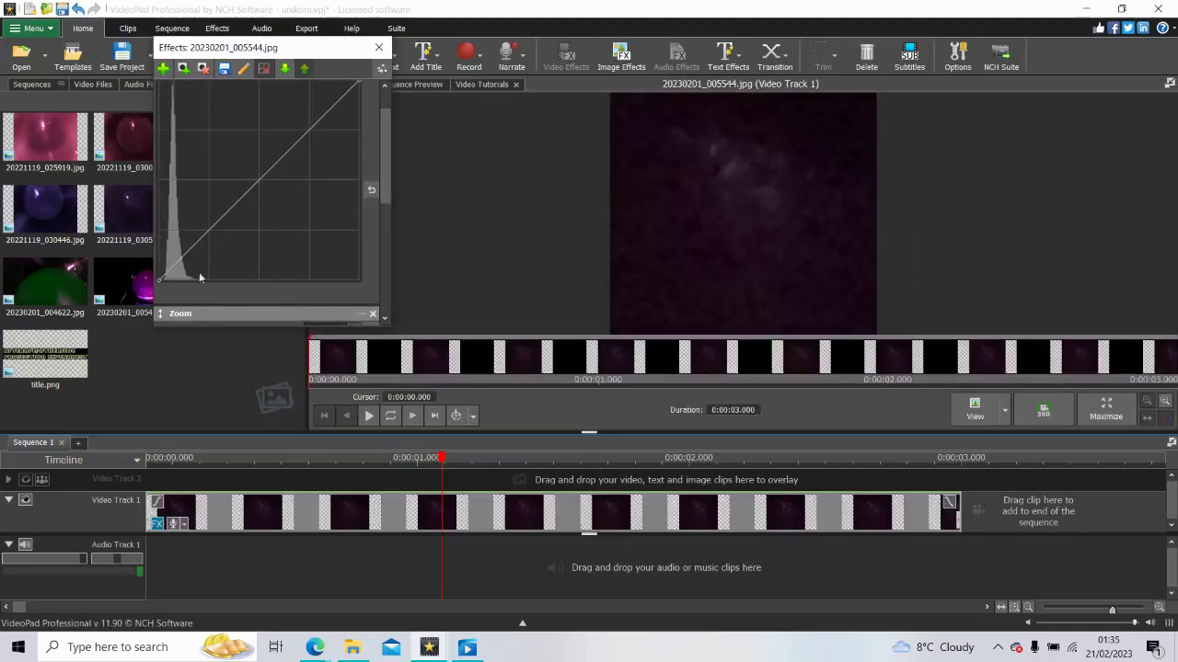
pyautogui.moveTo(179, 271)
pyautogui.mouseDown()
pyautogui.moveTo(195, 251)
pyautogui.moveTo(175, 276)
pyautogui.mouseUp()
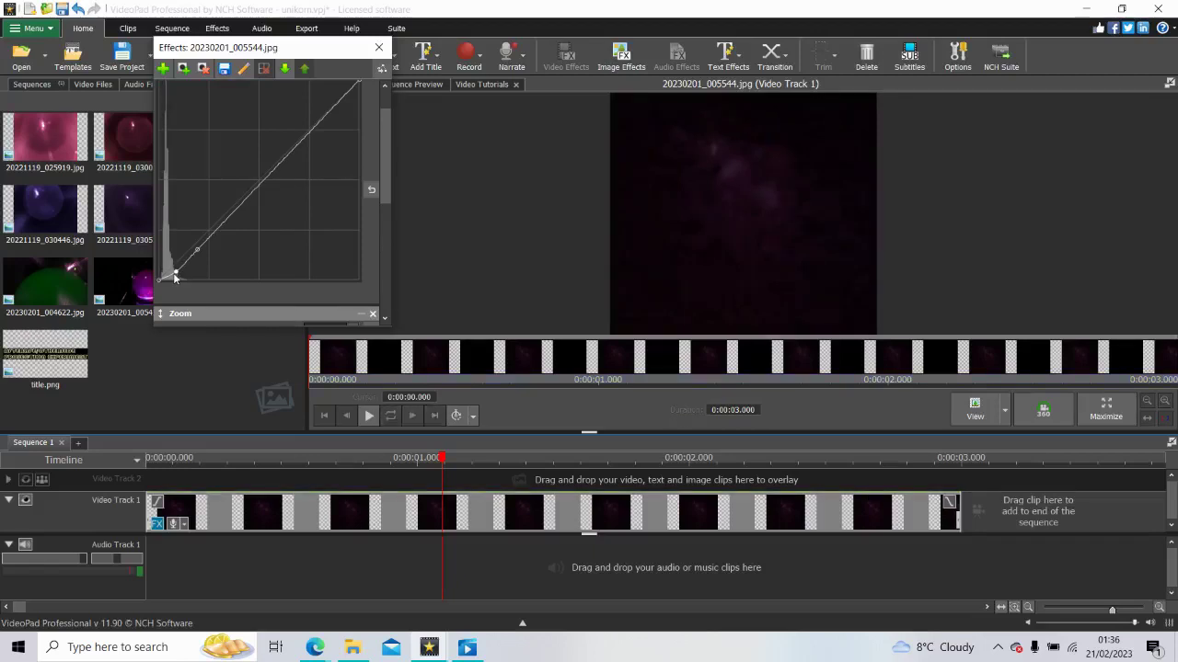
pyautogui.click(240, 200)
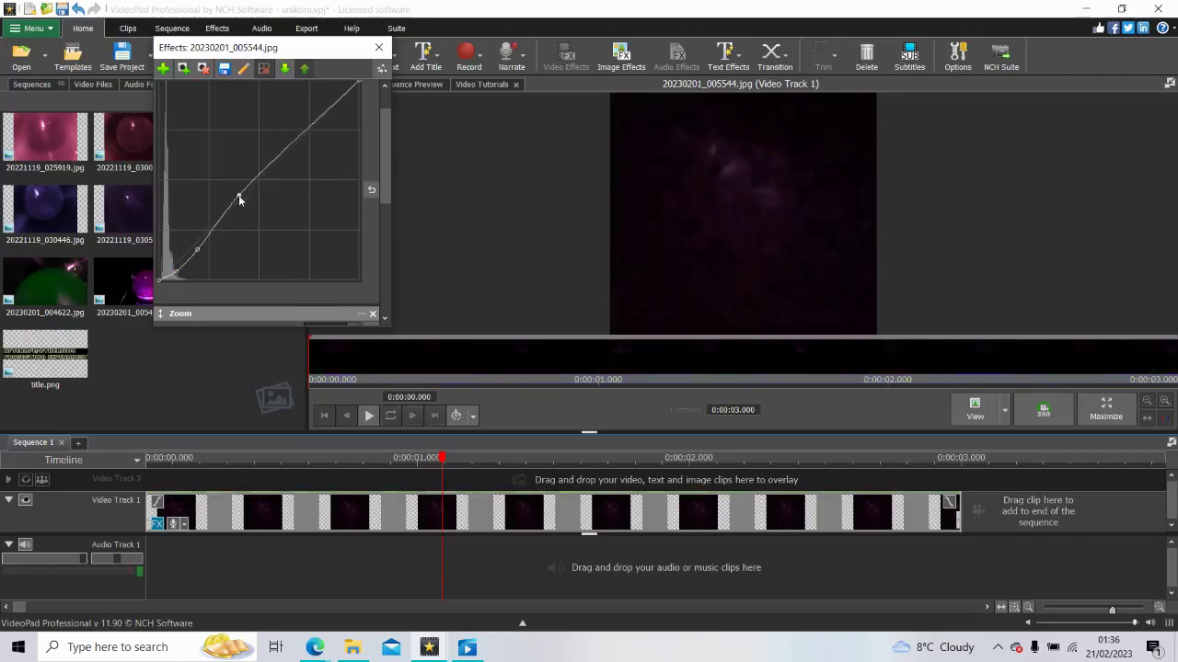
pyautogui.click(297, 134)
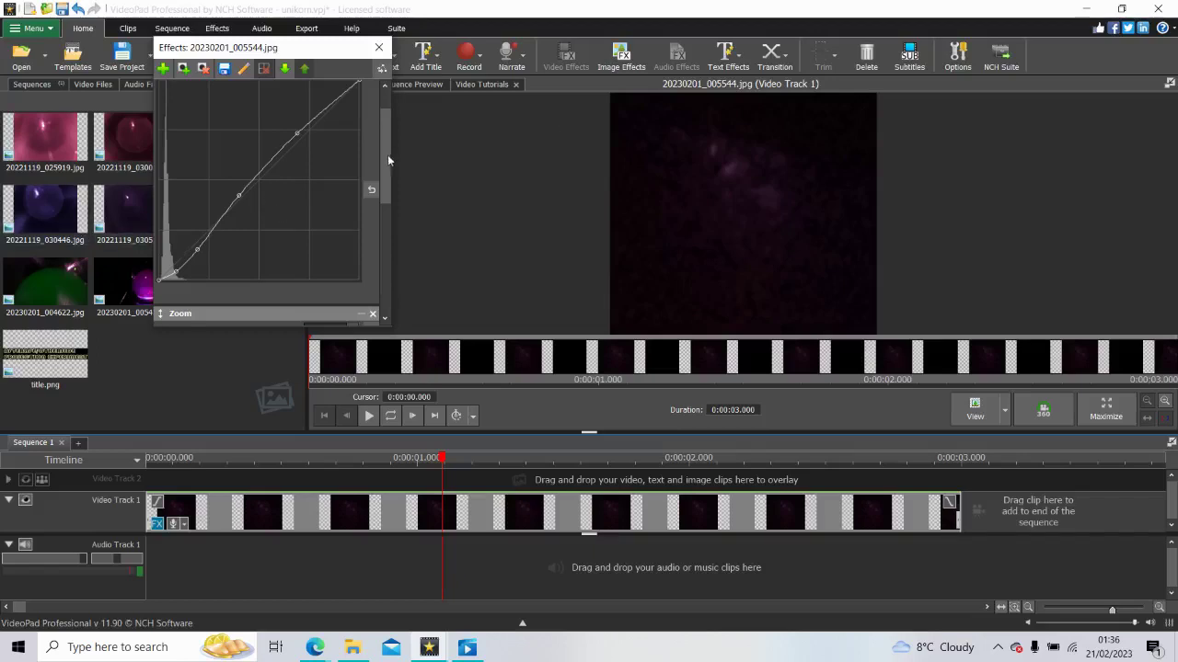
# Step: Add a Color Adjustments effect to the clip and reduce its brightness to 35.70
pyautogui.moveTo(387, 161); pyautogui.dragTo(392, 270)
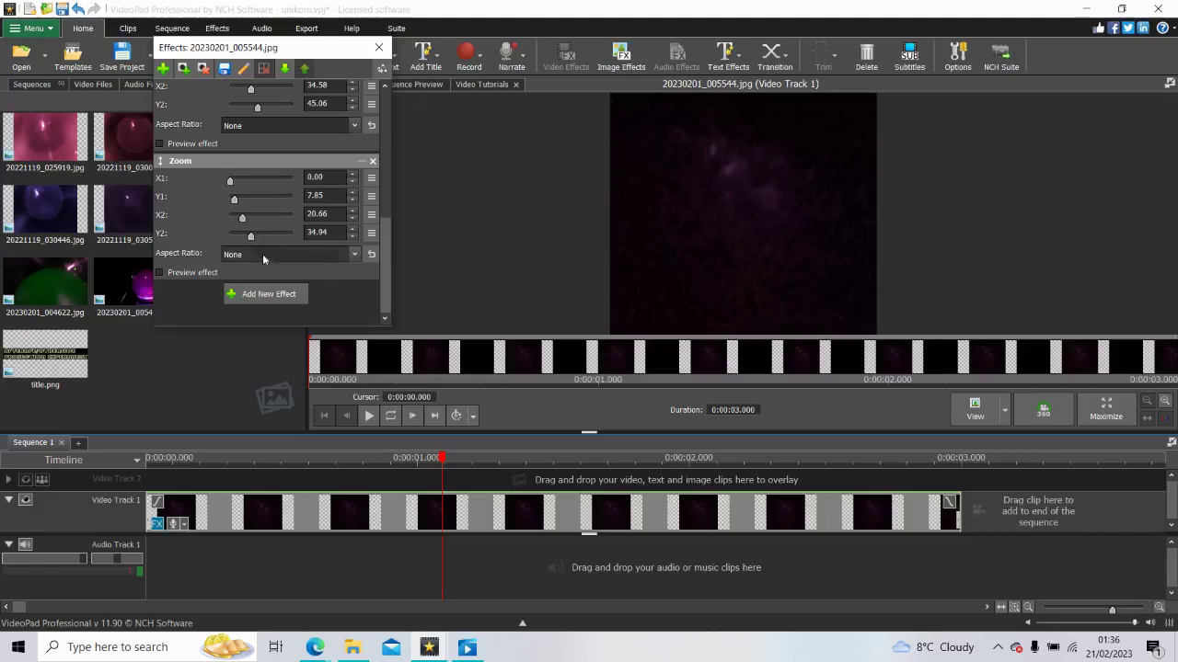
pyautogui.click(273, 294)
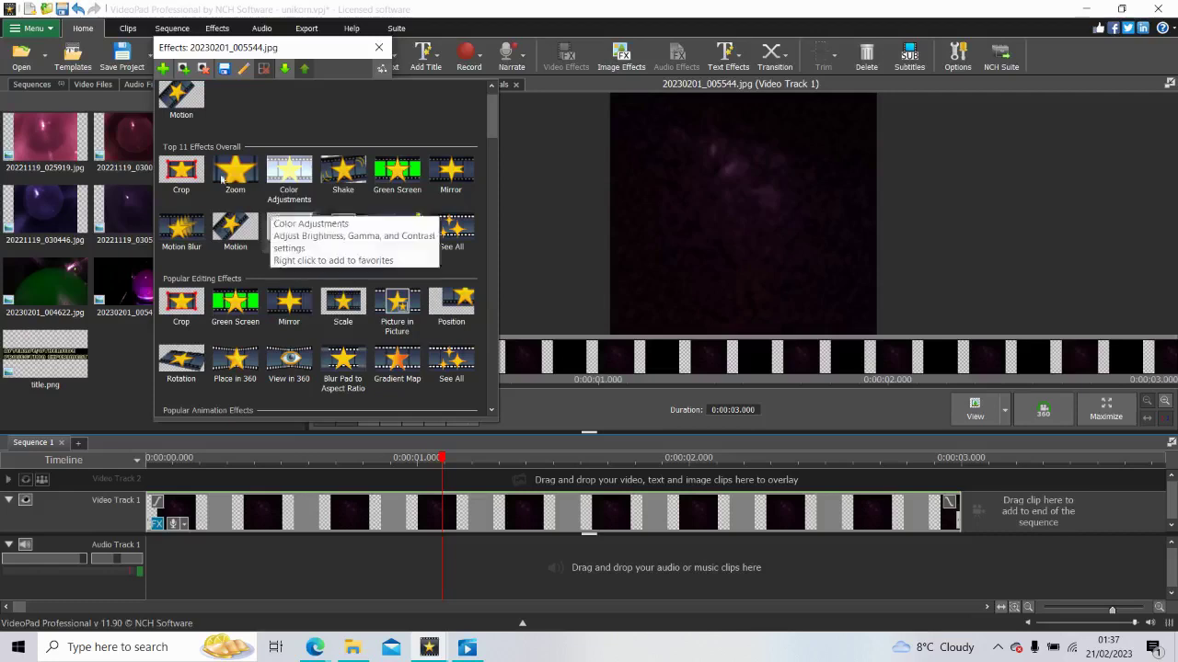
pyautogui.click(307, 177)
pyautogui.scroll(2, 307, 177)
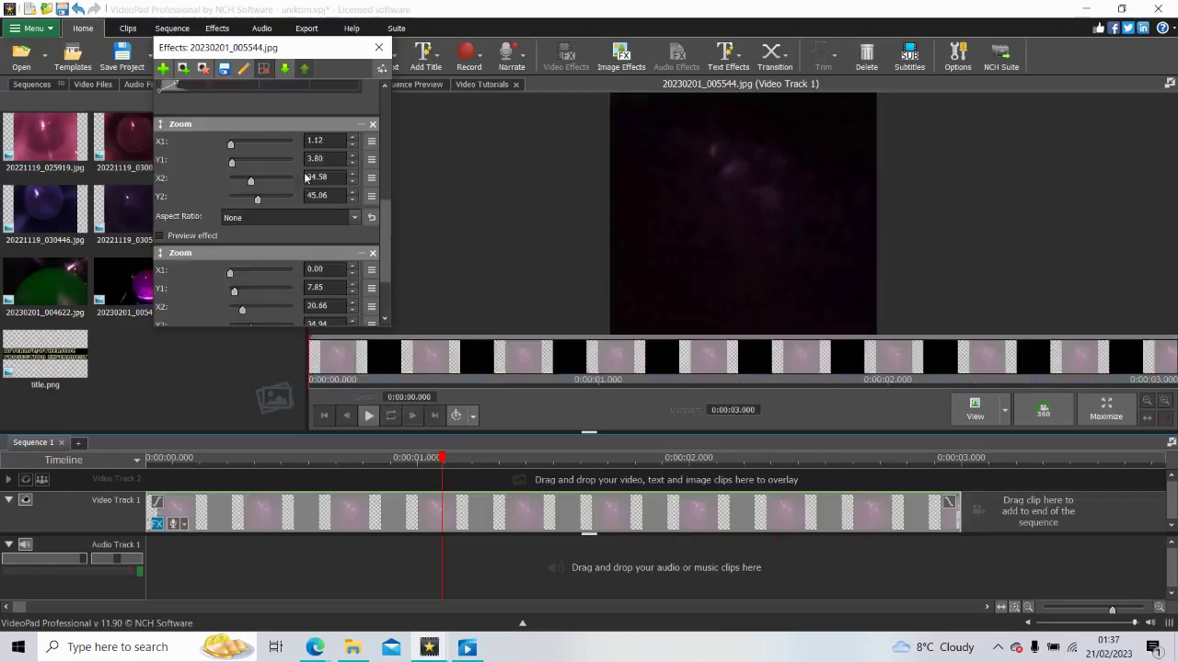
pyautogui.moveTo(703, 320)
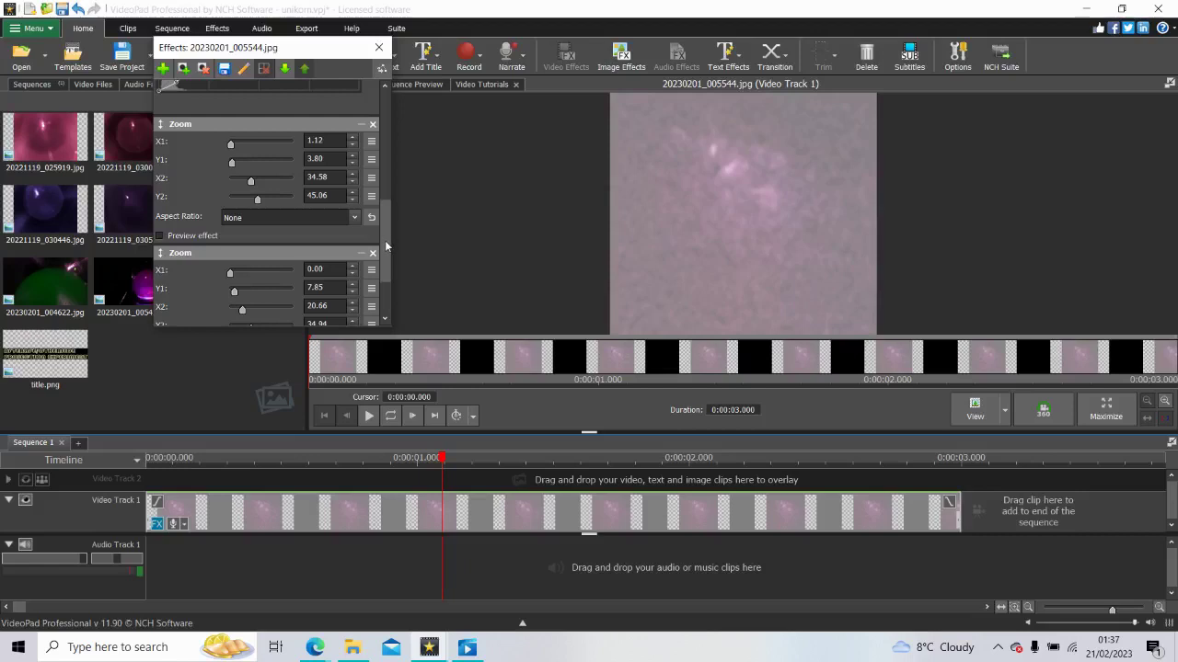
pyautogui.moveTo(387, 247); pyautogui.dragTo(405, 104)
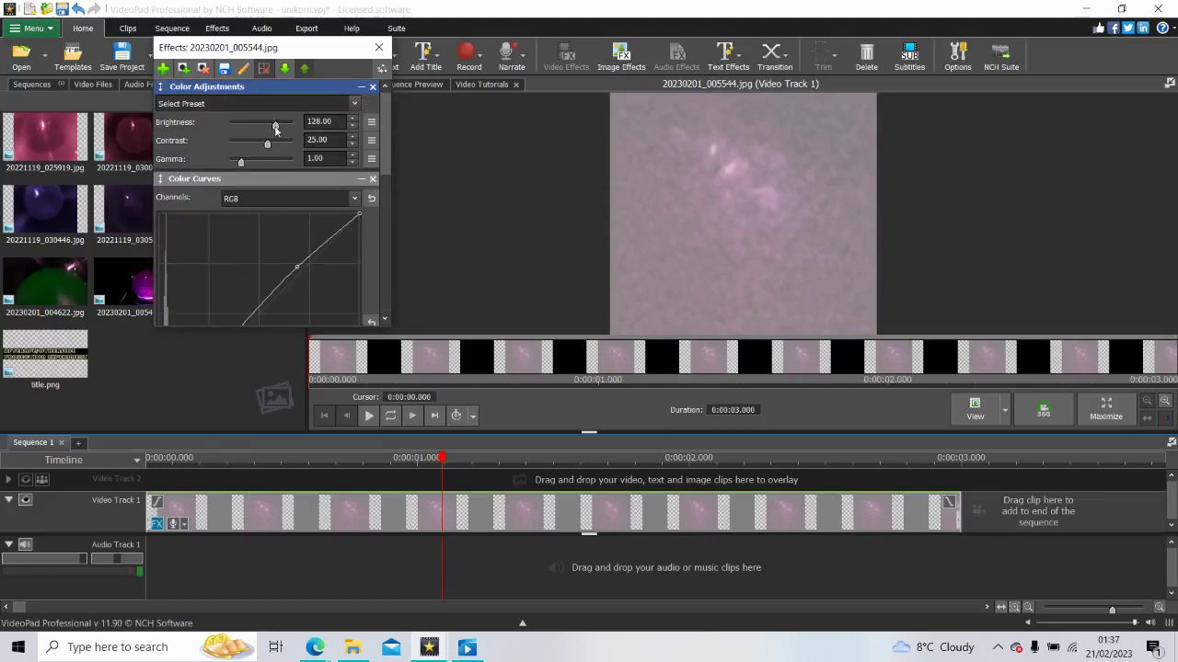
pyautogui.moveTo(275, 127); pyautogui.dragTo(266, 125)
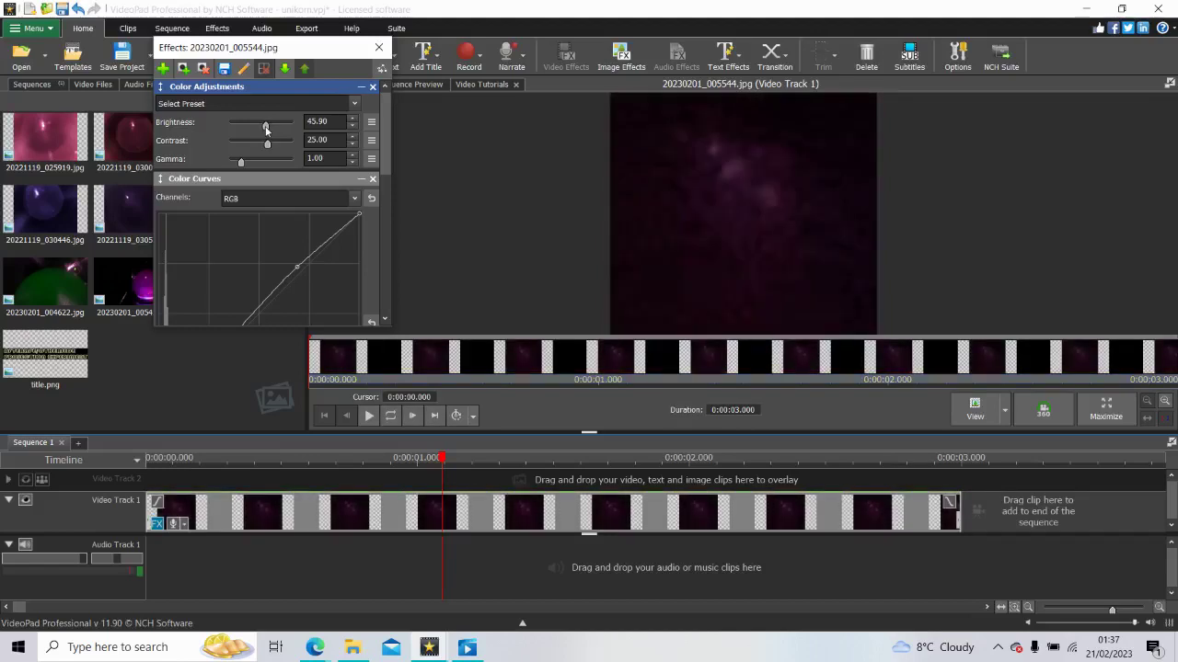
pyautogui.moveTo(264, 125); pyautogui.dragTo(264, 126)
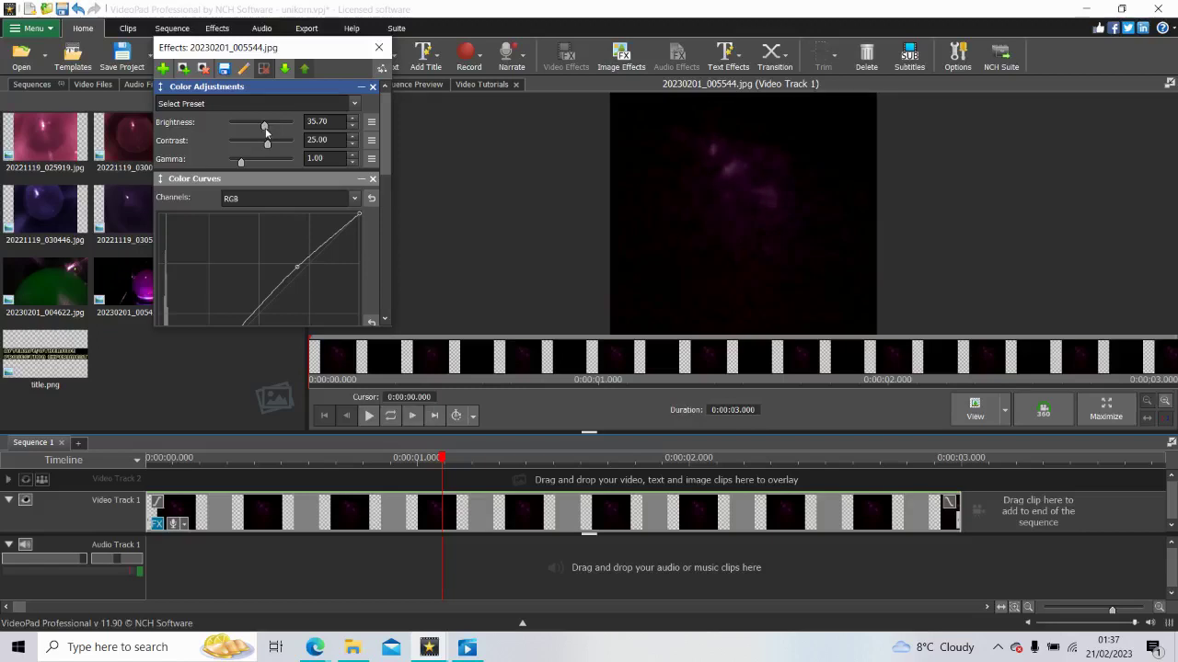
# Step: Add a second Color Curves effect to the clip, using the RGB channel
pyautogui.moveTo(388, 140); pyautogui.dragTo(389, 295)
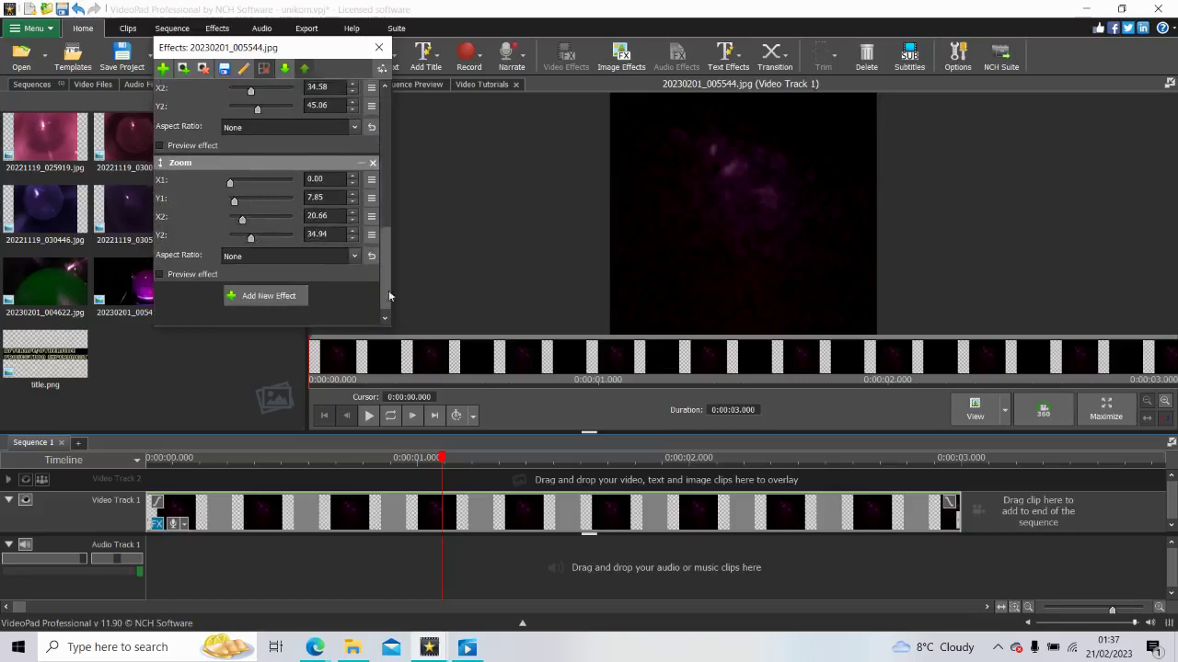
pyautogui.click(269, 295)
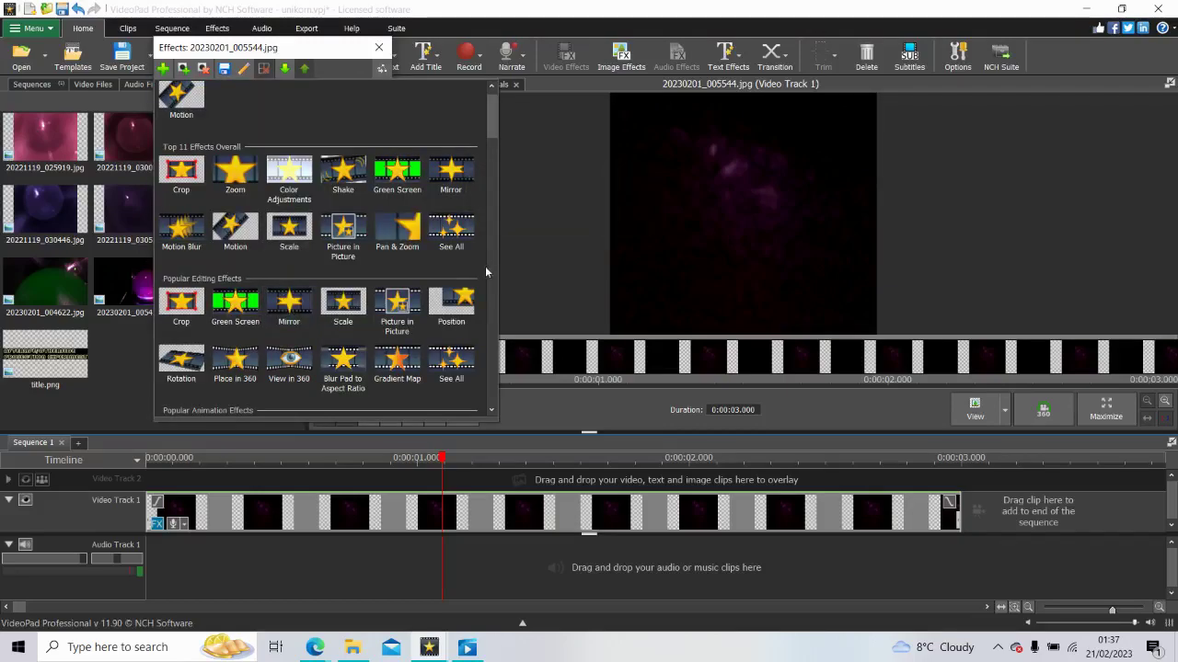
pyautogui.scroll(-8, 485, 266)
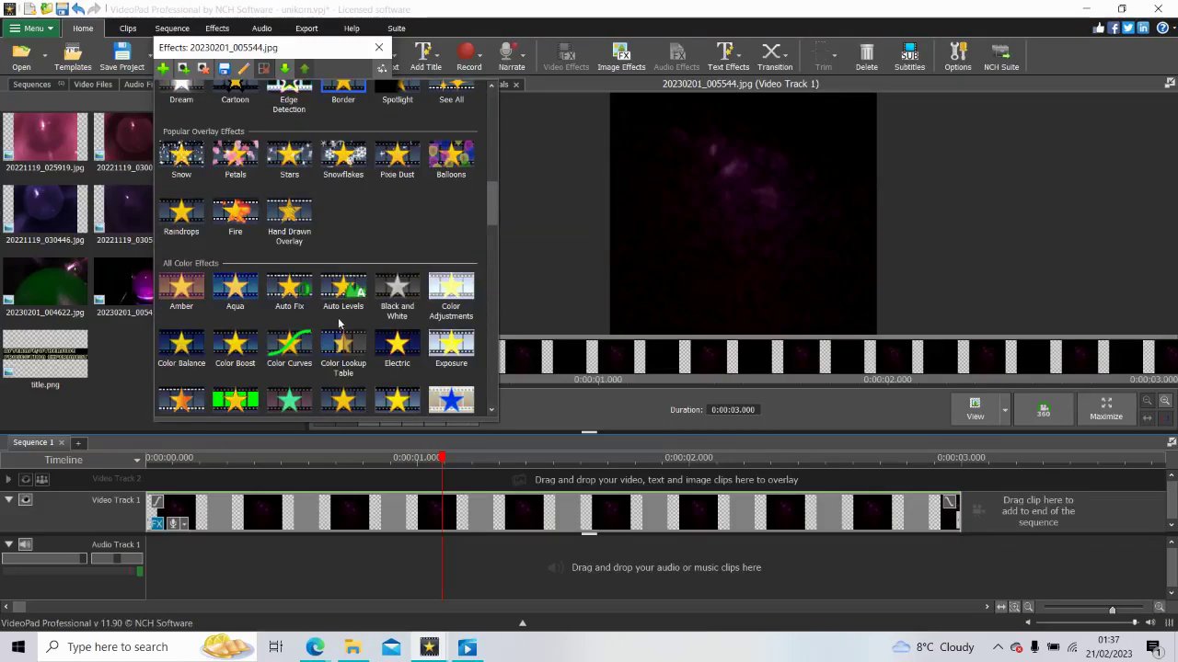
pyautogui.click(295, 332)
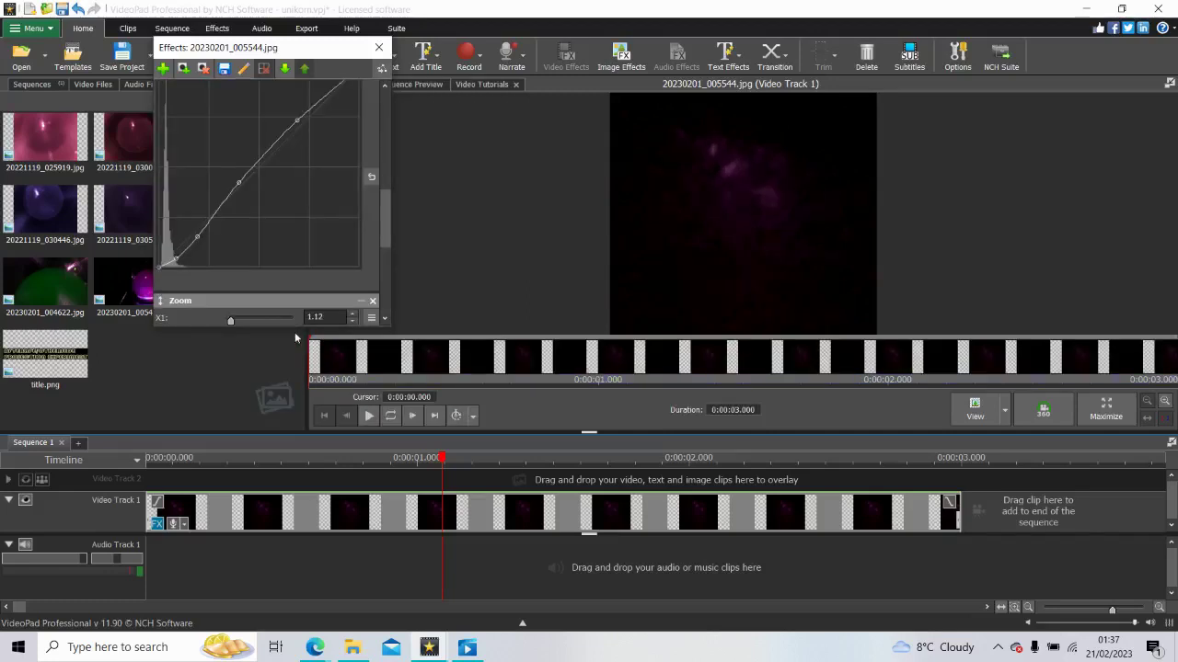
pyautogui.moveTo(384, 233); pyautogui.dragTo(372, 98)
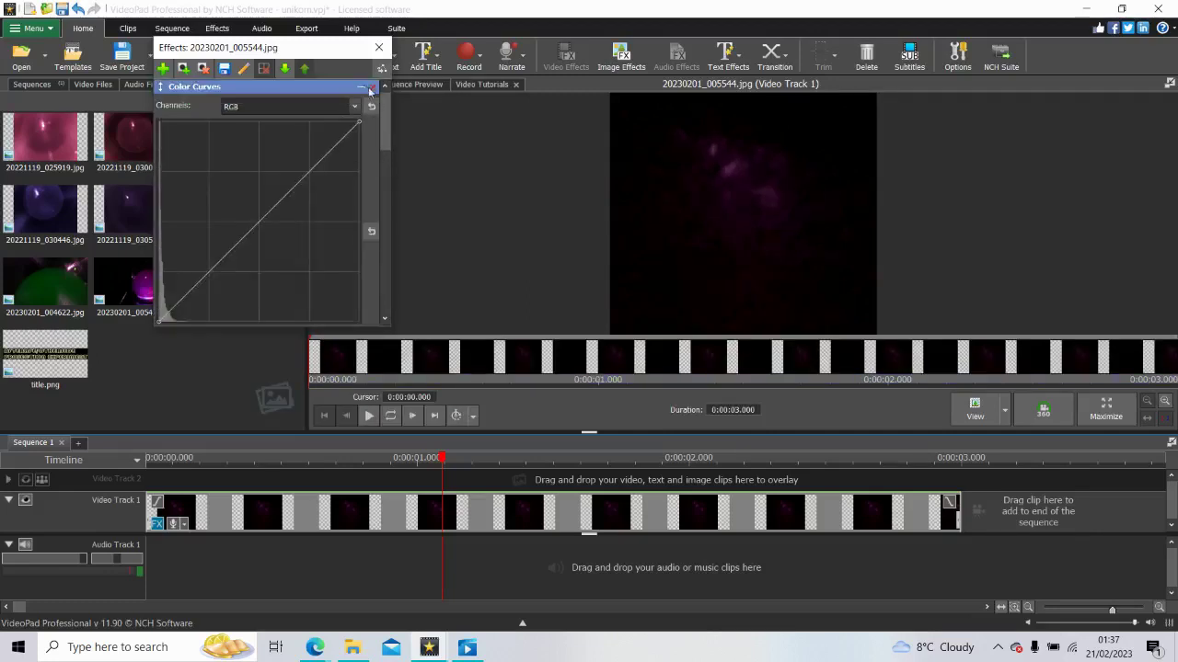
pyautogui.click(354, 106)
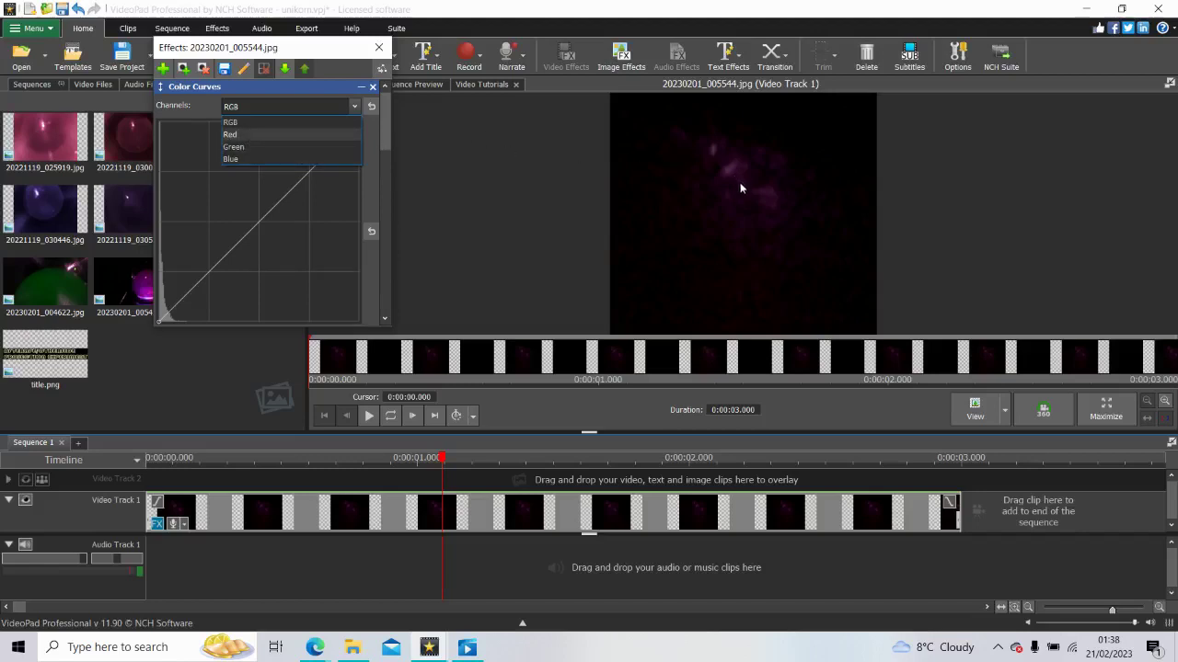
pyautogui.click(272, 124)
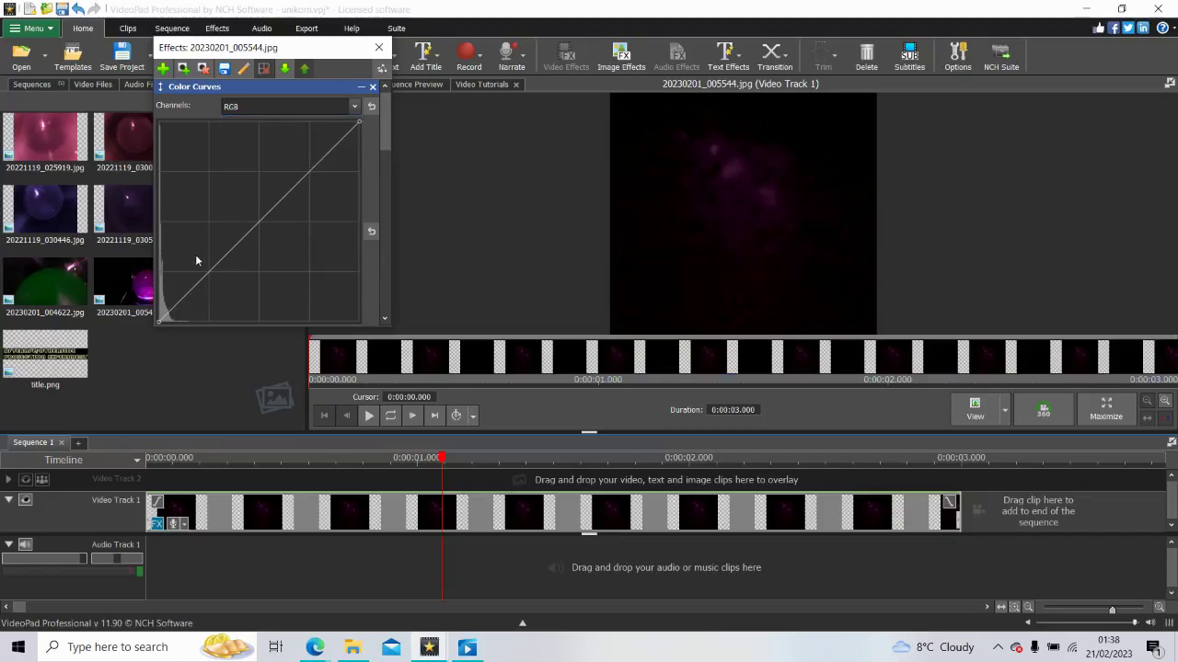
# Step: Bend the new RGB curve strongly upward, placing points through the lower tones, midtones and highlights
pyautogui.click(215, 221)
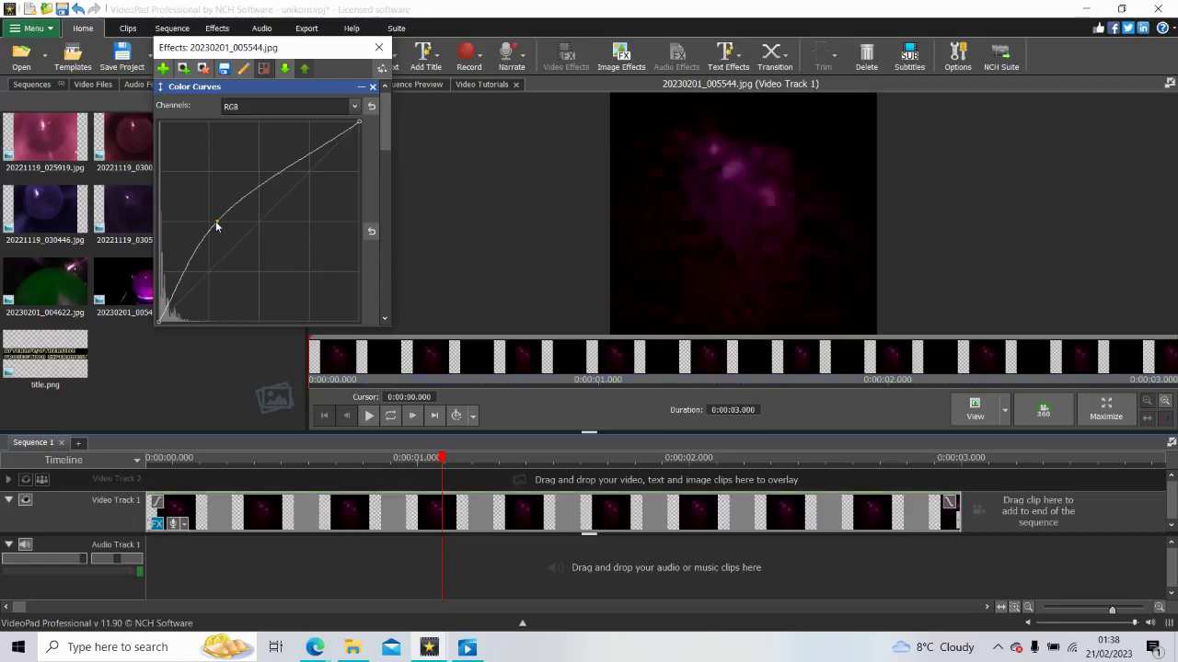
pyautogui.moveTo(215, 221); pyautogui.dragTo(265, 146)
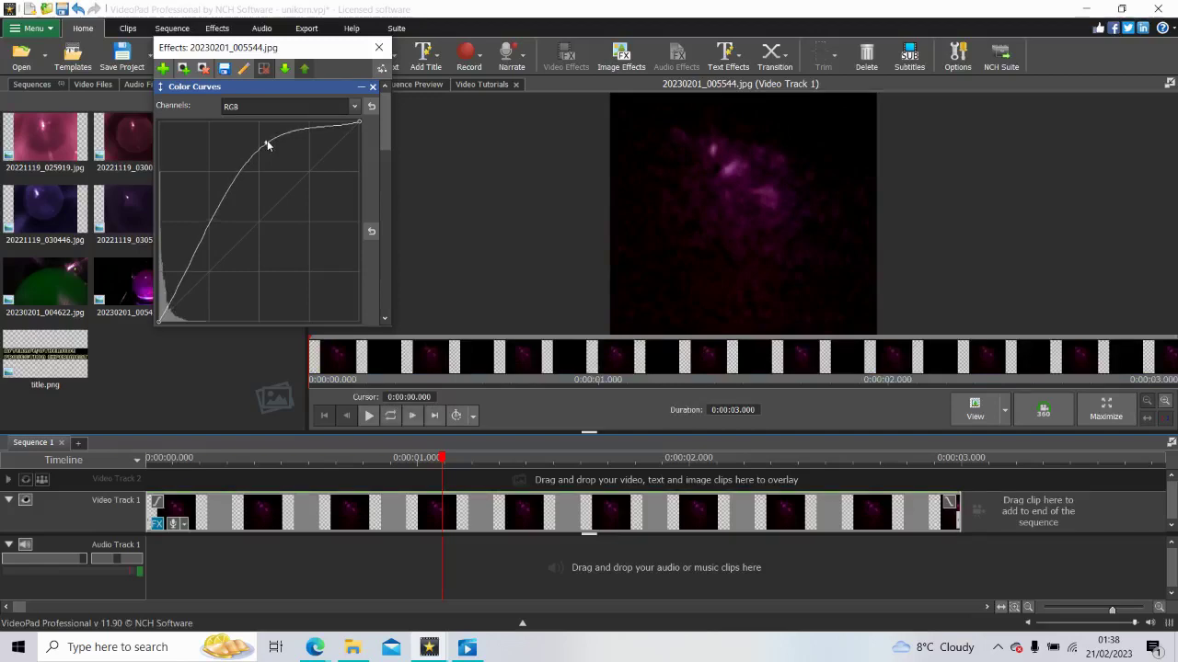
pyautogui.click(208, 219)
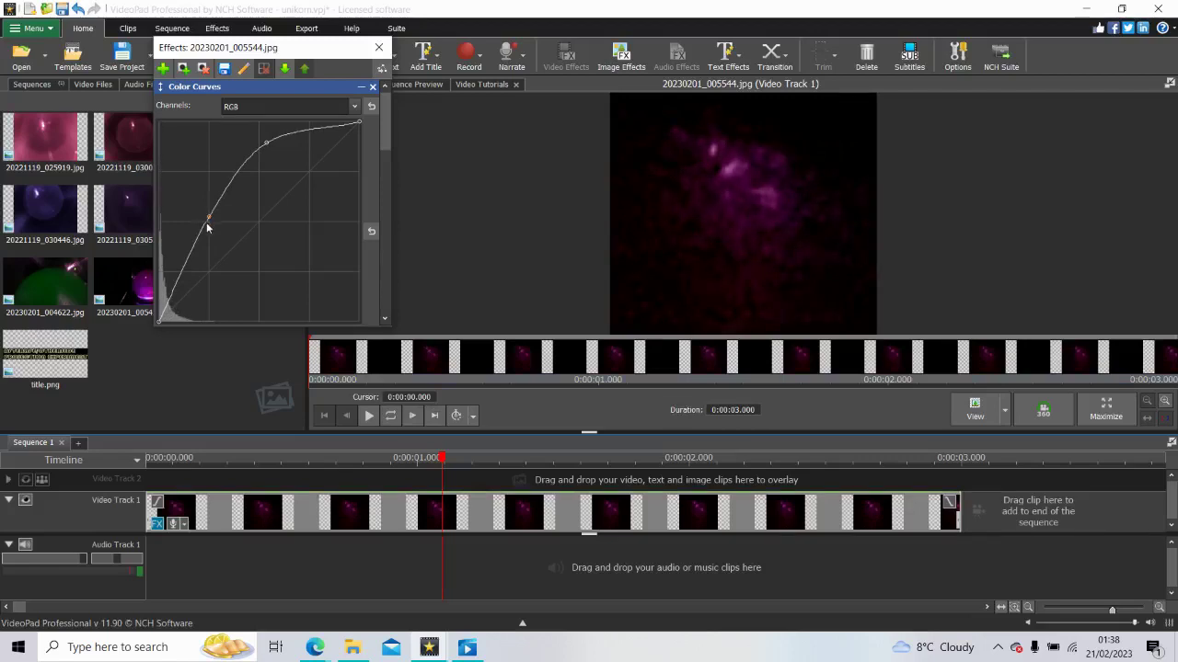
pyautogui.click(184, 262)
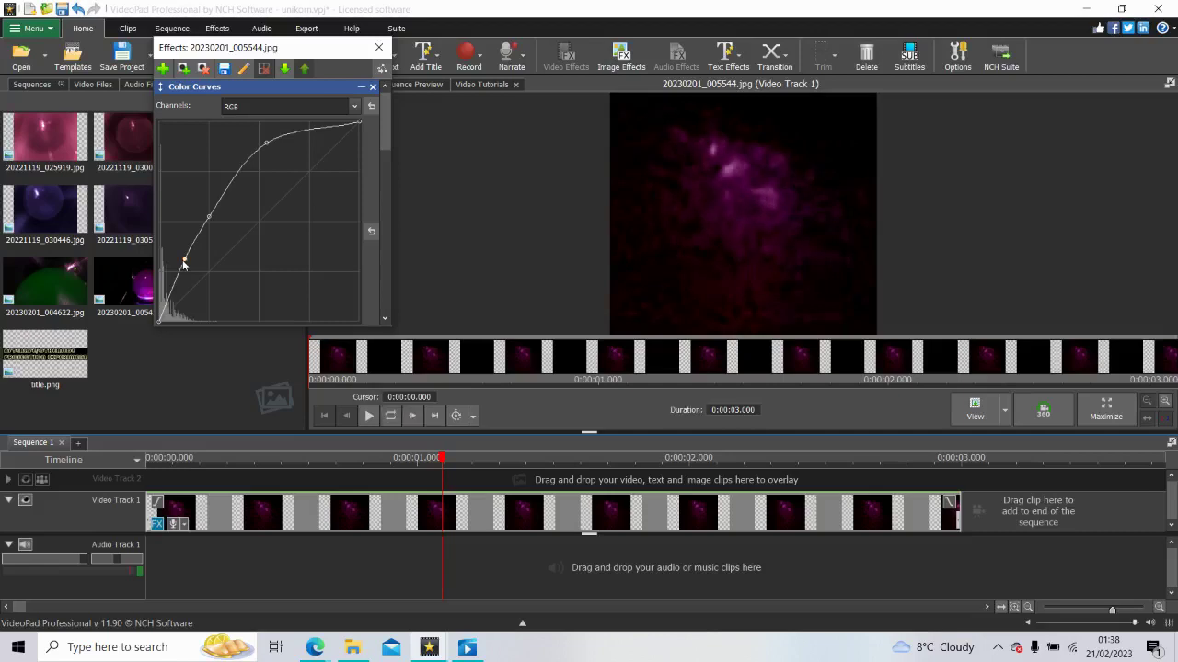
pyautogui.click(235, 183)
# Step: Pull the darkest part of the new RGB curve down towards the diagonal and add points between the shadows and midtones
pyautogui.moveTo(185, 263); pyautogui.dragTo(166, 316)
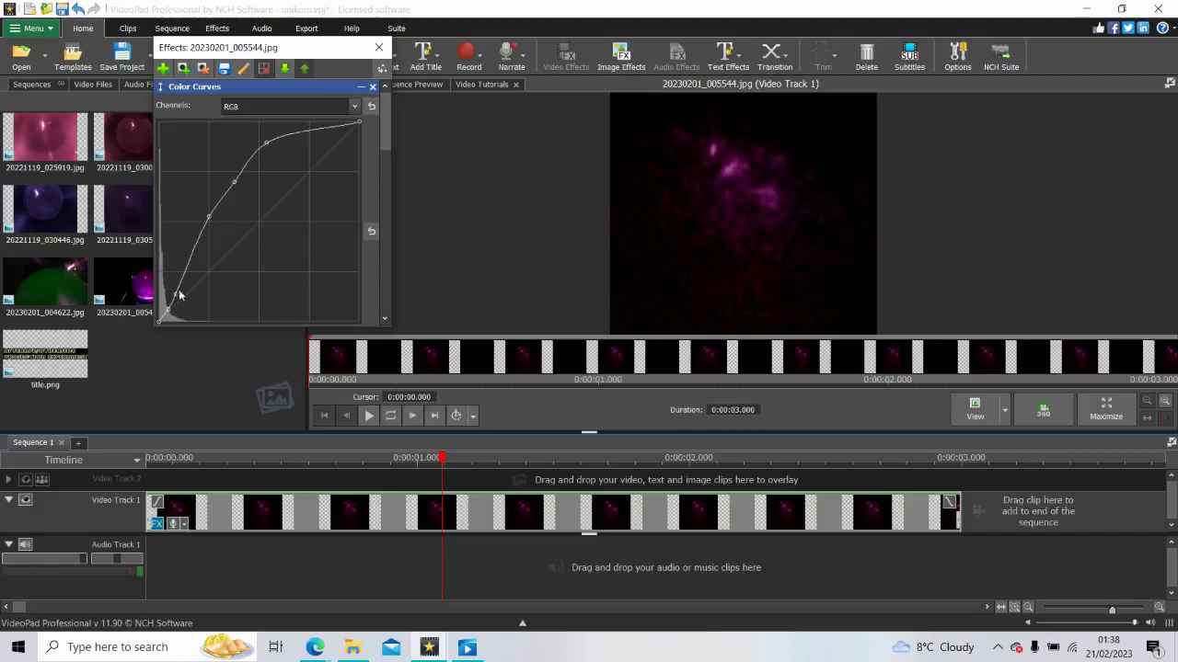
pyautogui.moveTo(181, 287); pyautogui.dragTo(192, 263)
pyautogui.click(200, 246)
pyautogui.click(220, 204)
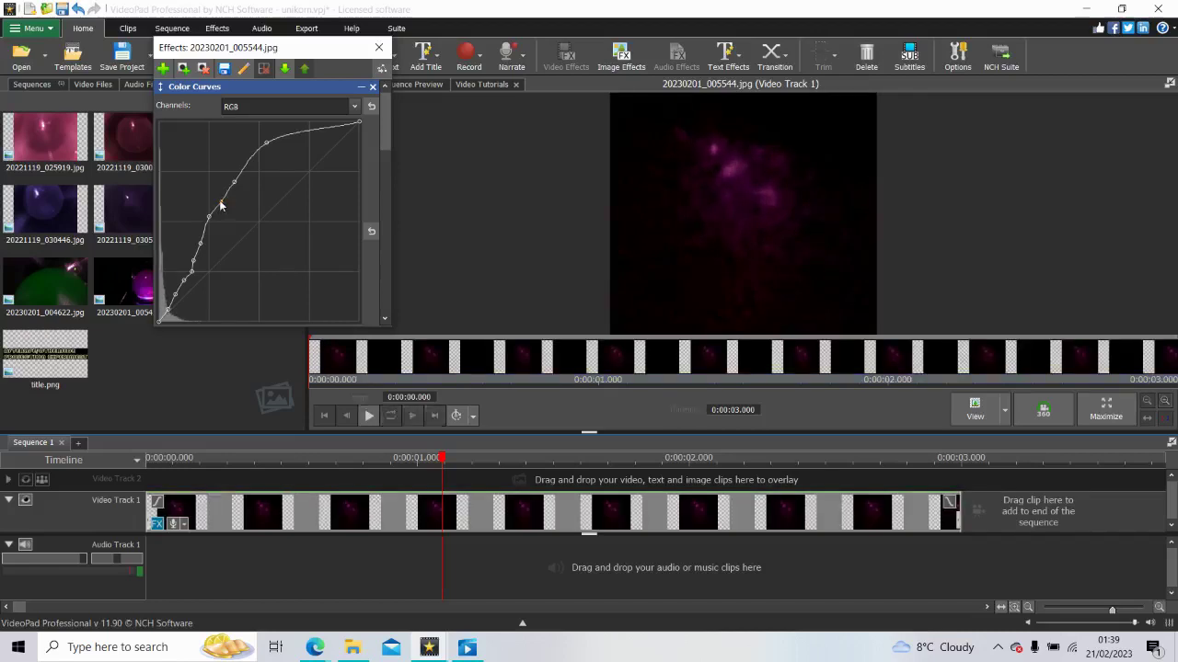
# Step: Add another Zoom effect to the clip and frame its area tightly around the bright purple glow
pyautogui.moveTo(390, 113); pyautogui.dragTo(377, 302)
pyautogui.click(290, 281)
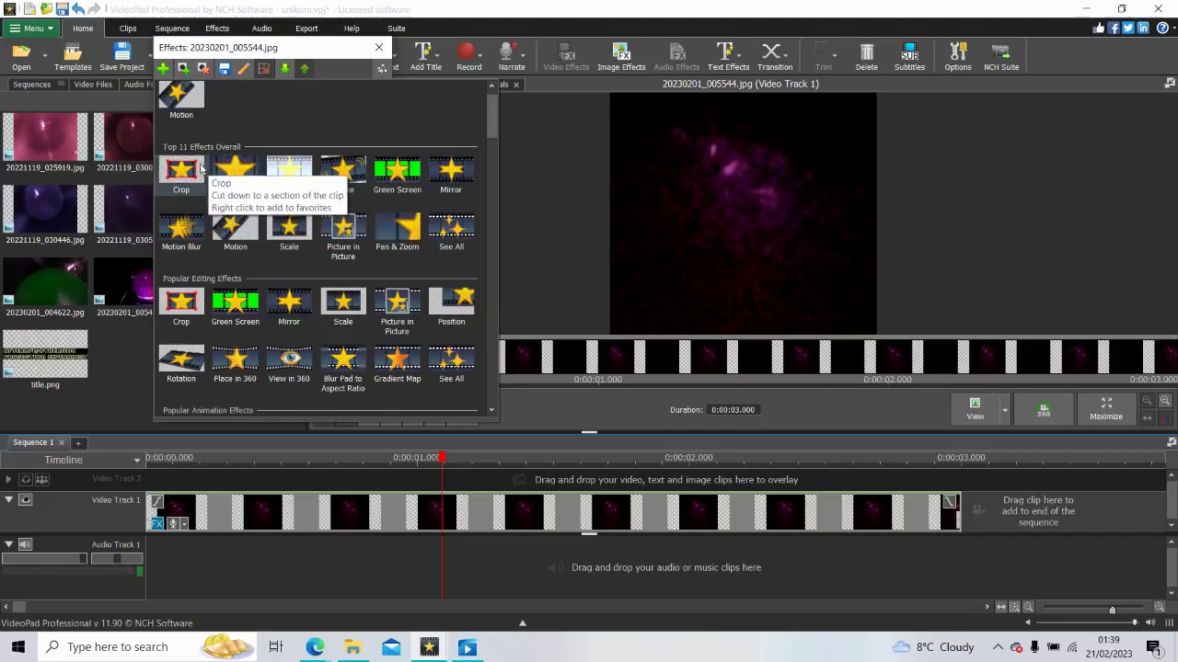
pyautogui.click(235, 170)
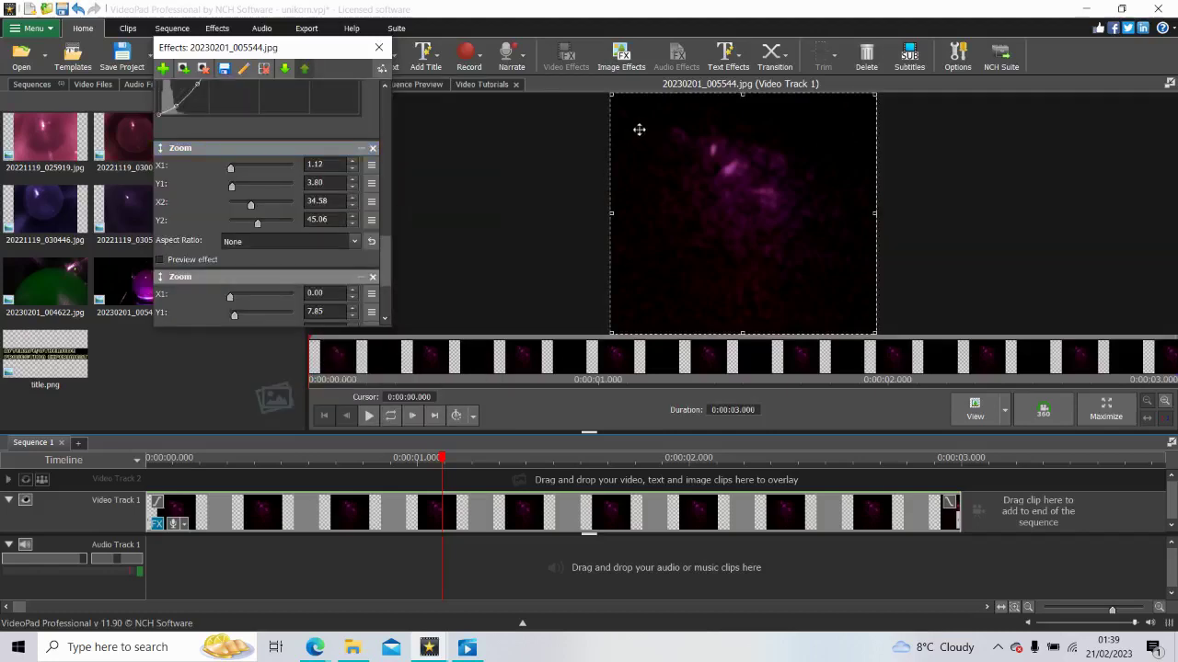
pyautogui.moveTo(610, 92); pyautogui.dragTo(664, 119)
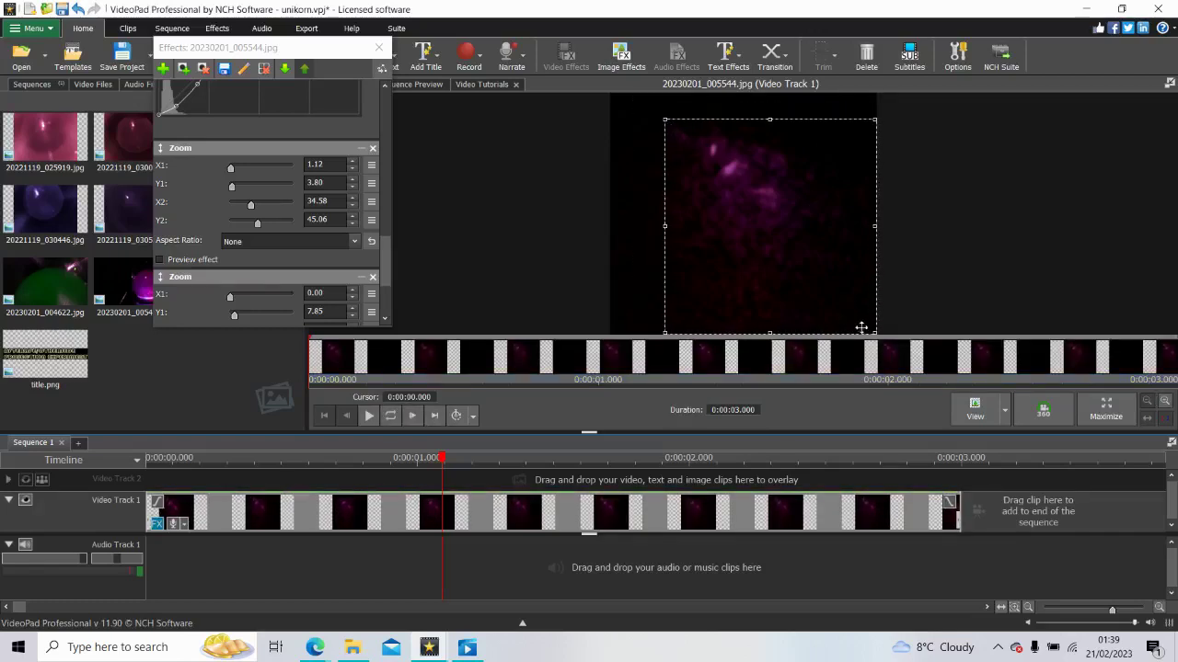
pyautogui.moveTo(872, 333); pyautogui.dragTo(805, 241)
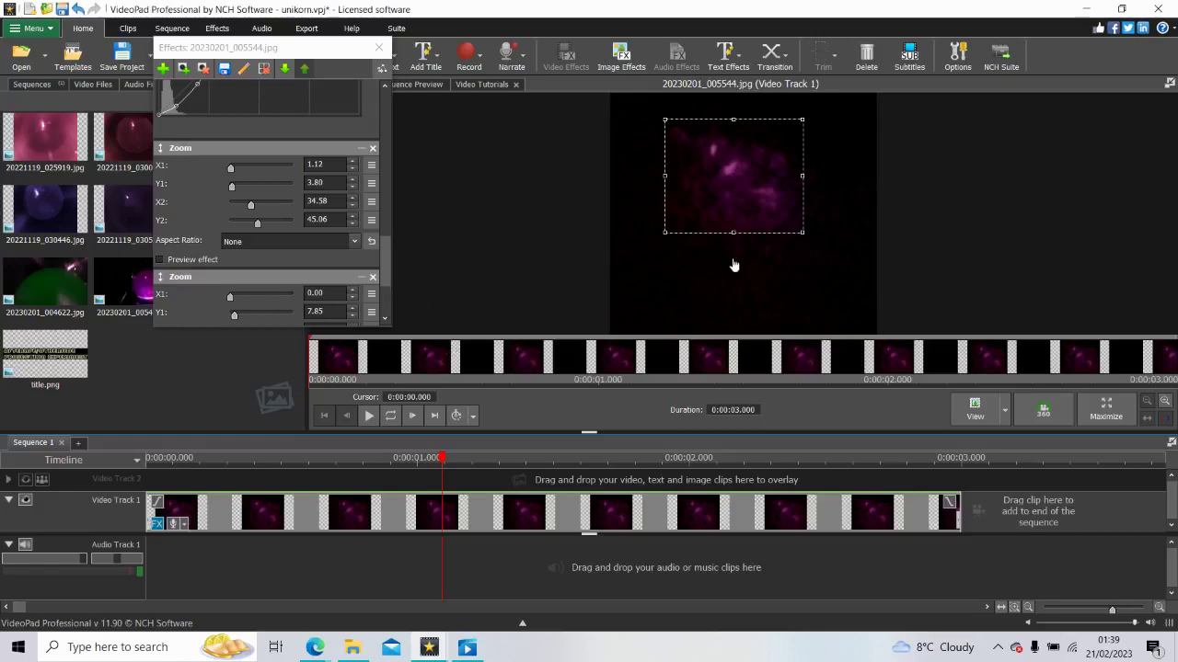
# Step: Preview the sequence at 0:00:01.261 and examine the zoomed glow full screen
pyautogui.click(489, 457)
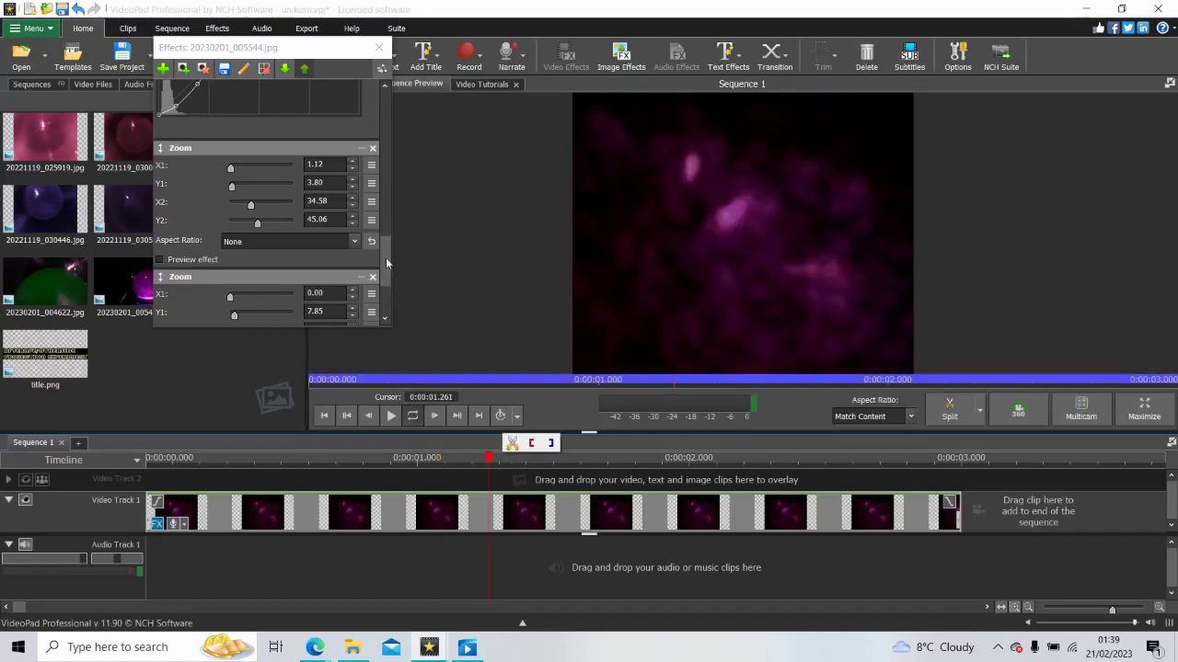
pyautogui.moveTo(386, 267); pyautogui.dragTo(386, 311)
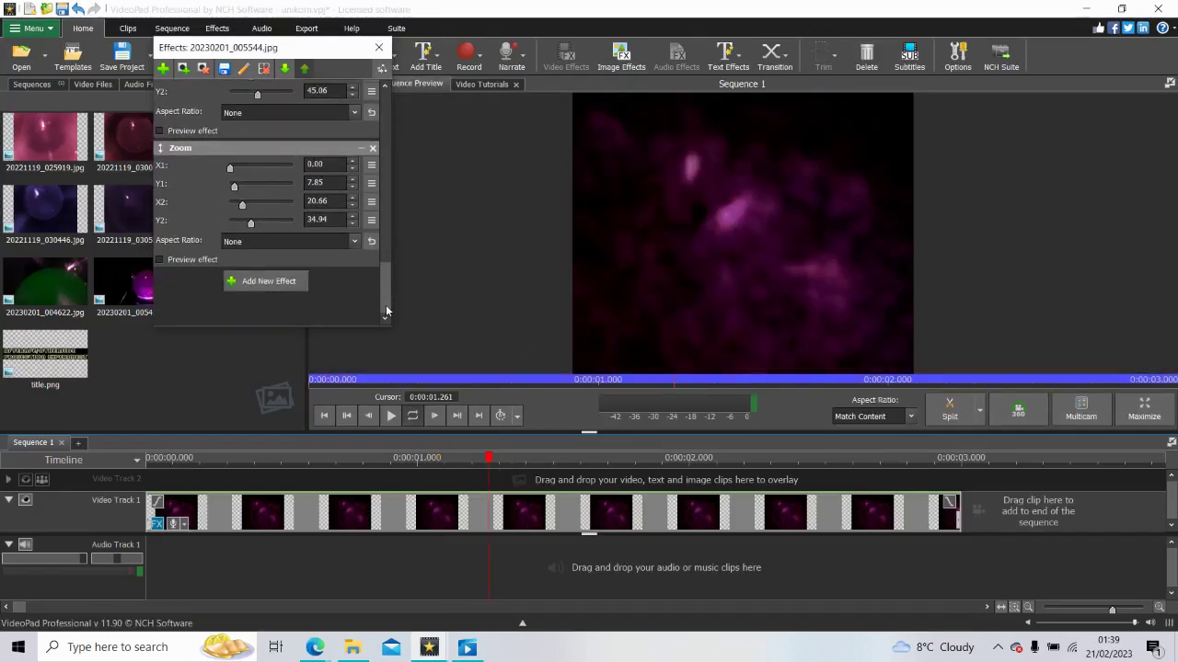
pyautogui.click(1141, 416)
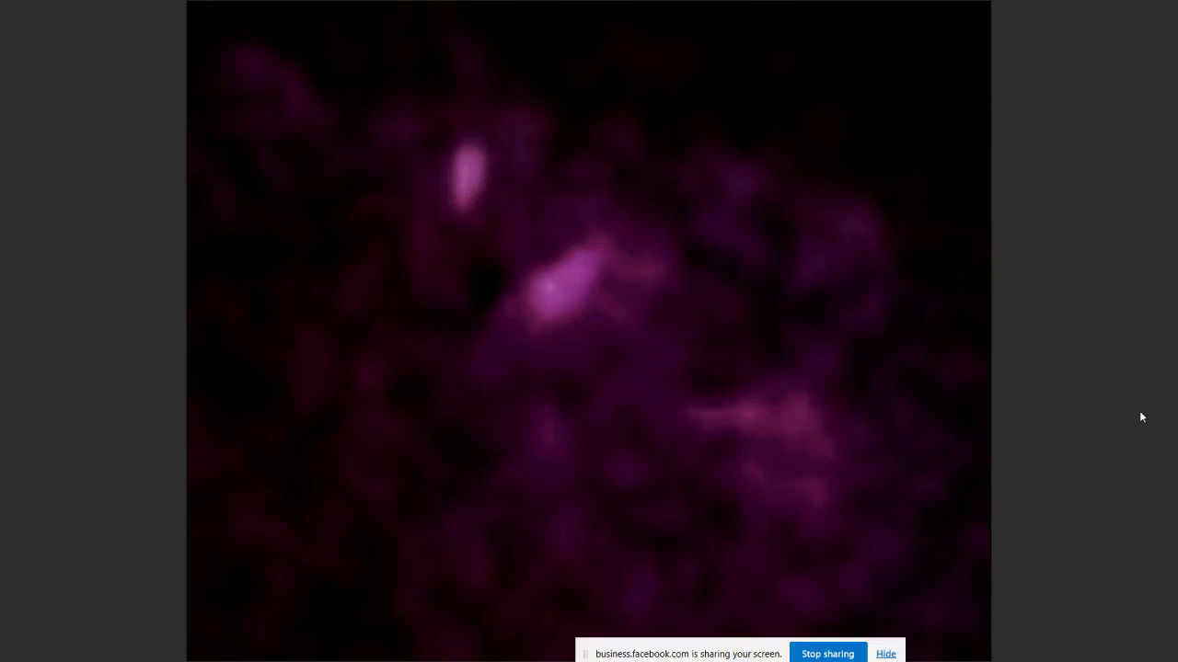
pyautogui.moveTo(1049, 450)
pyautogui.moveTo(962, 468)
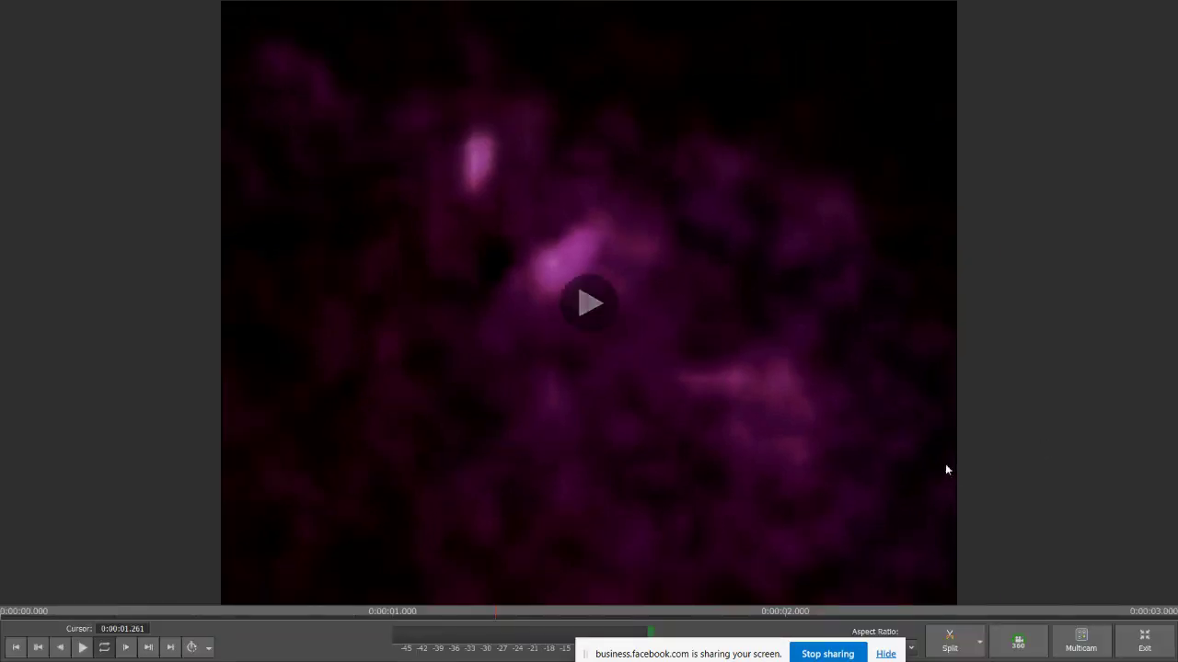
pyautogui.click(1124, 649)
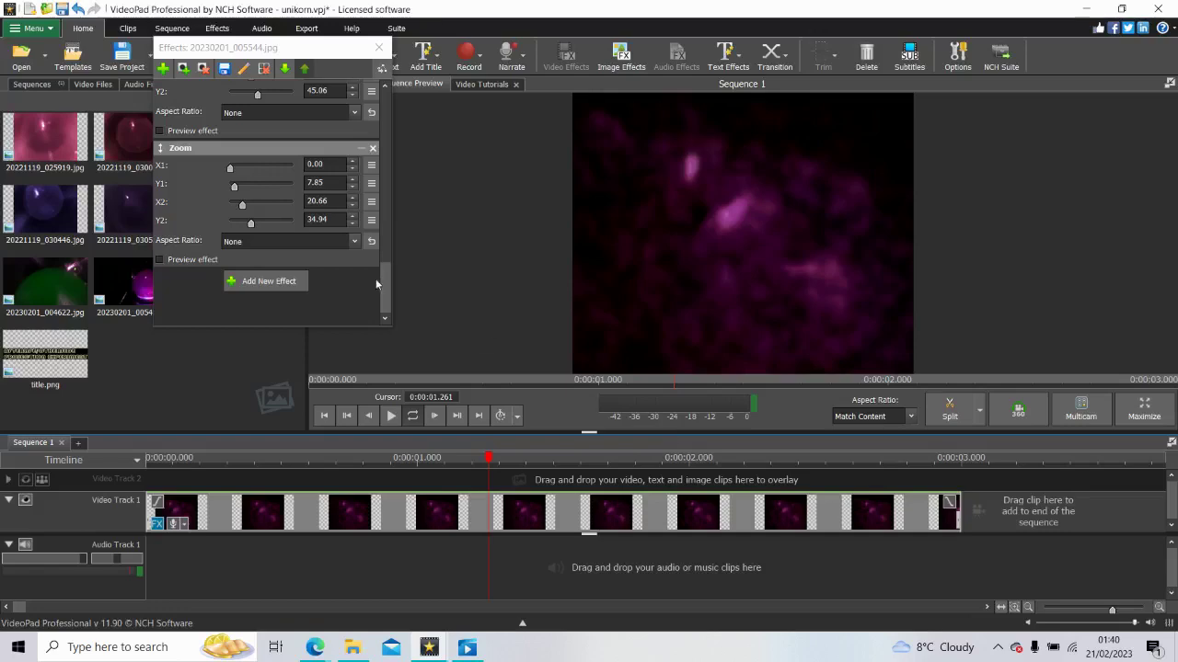
# Step: Add a third Color Curves effect to the clip and bring its RGB curve into view
pyautogui.click(267, 281)
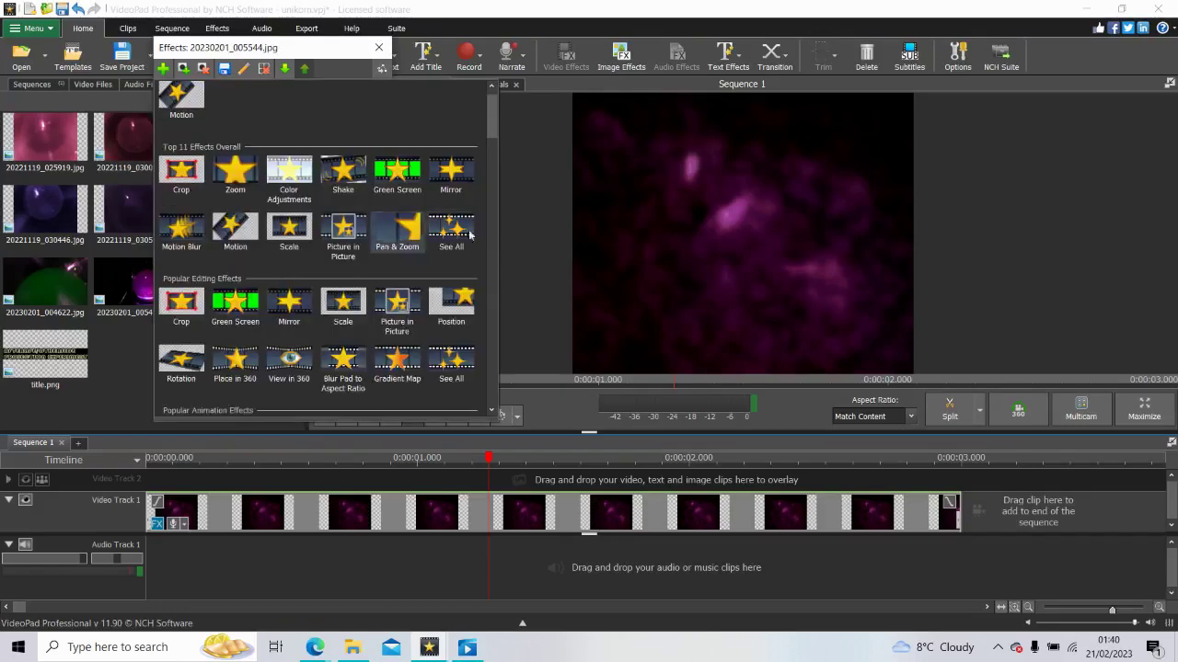
pyautogui.moveTo(491, 110); pyautogui.dragTo(493, 212)
pyautogui.click(289, 278)
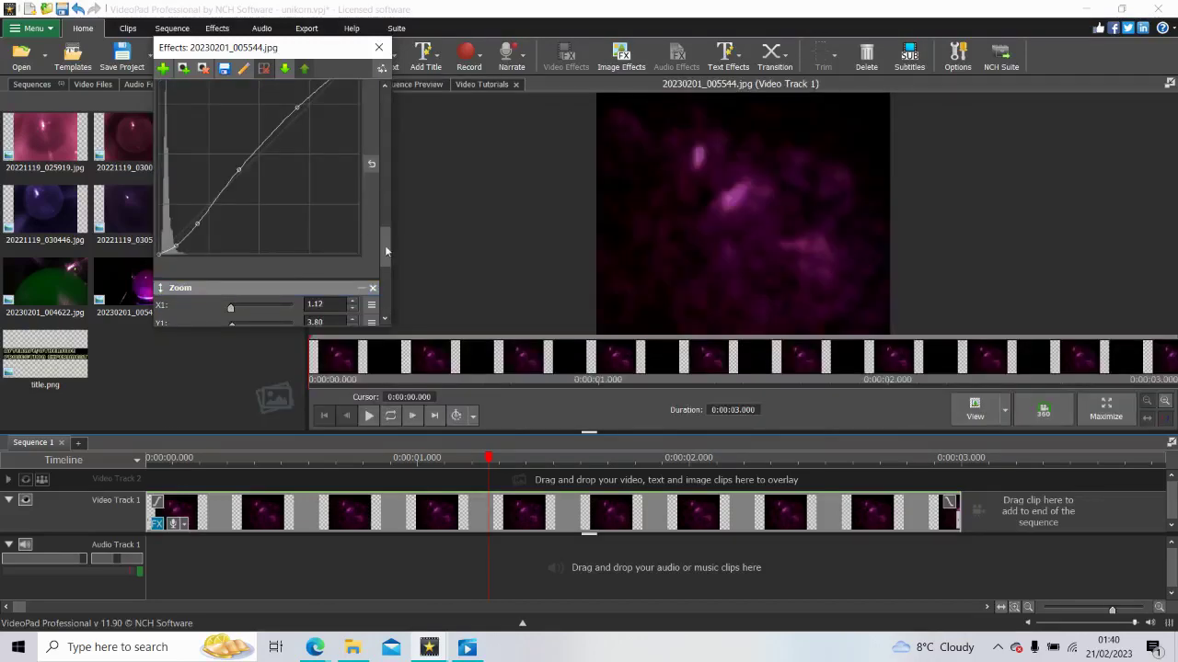
pyautogui.moveTo(386, 250); pyautogui.dragTo(377, 99)
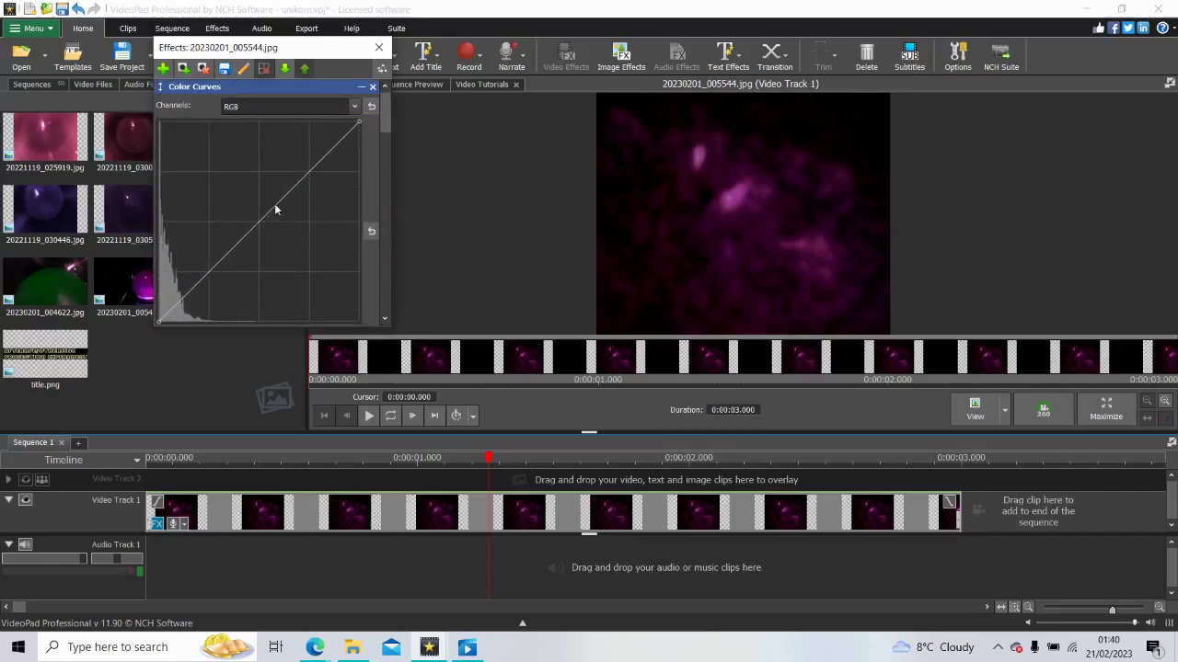
# Step: Shape the new RGB curve into a gentle S, lowering the shadows and slightly lifting the midtones and highlights
pyautogui.click(176, 314)
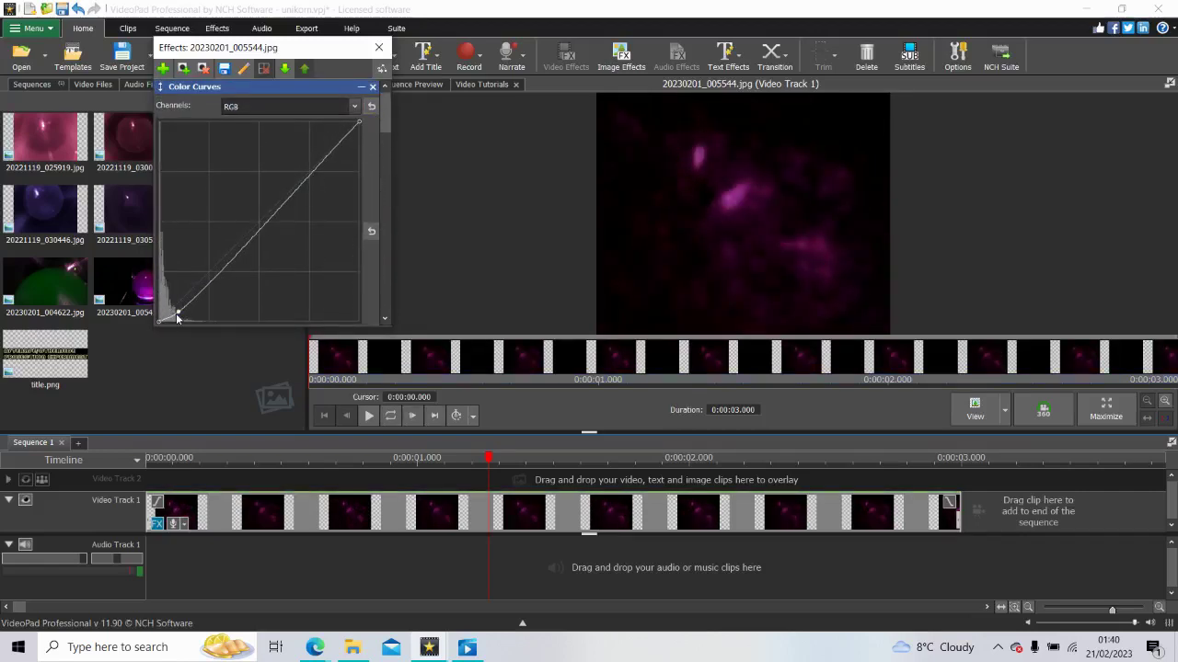
pyautogui.moveTo(176, 318); pyautogui.dragTo(173, 316)
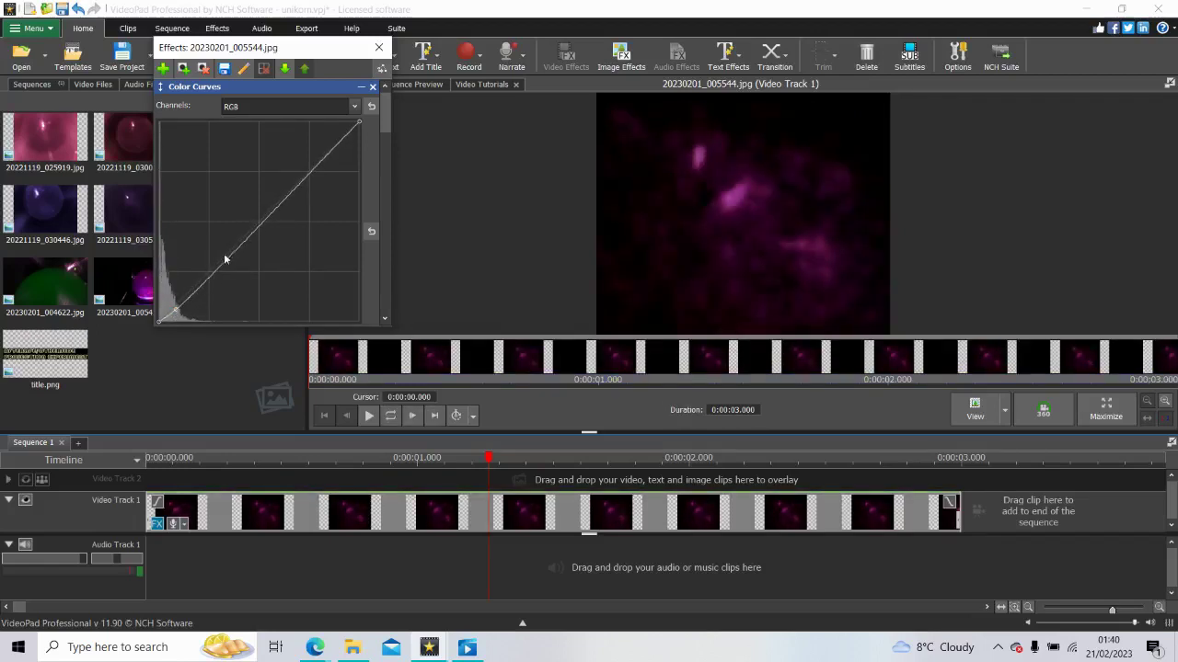
pyautogui.click(248, 233)
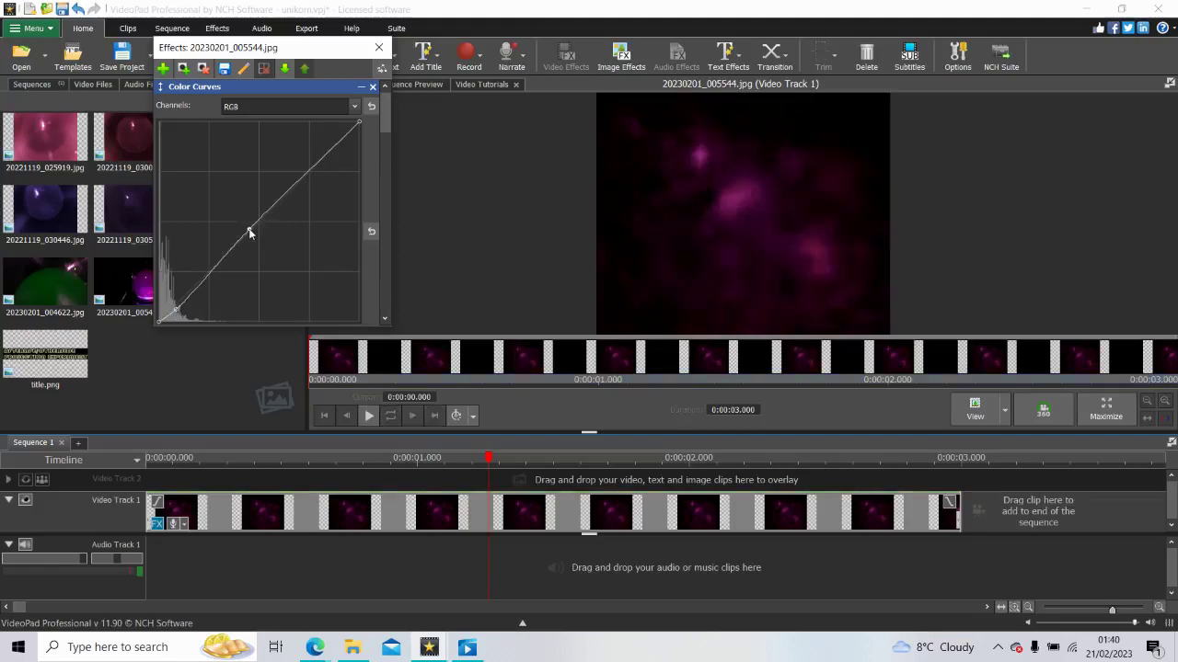
pyautogui.click(336, 145)
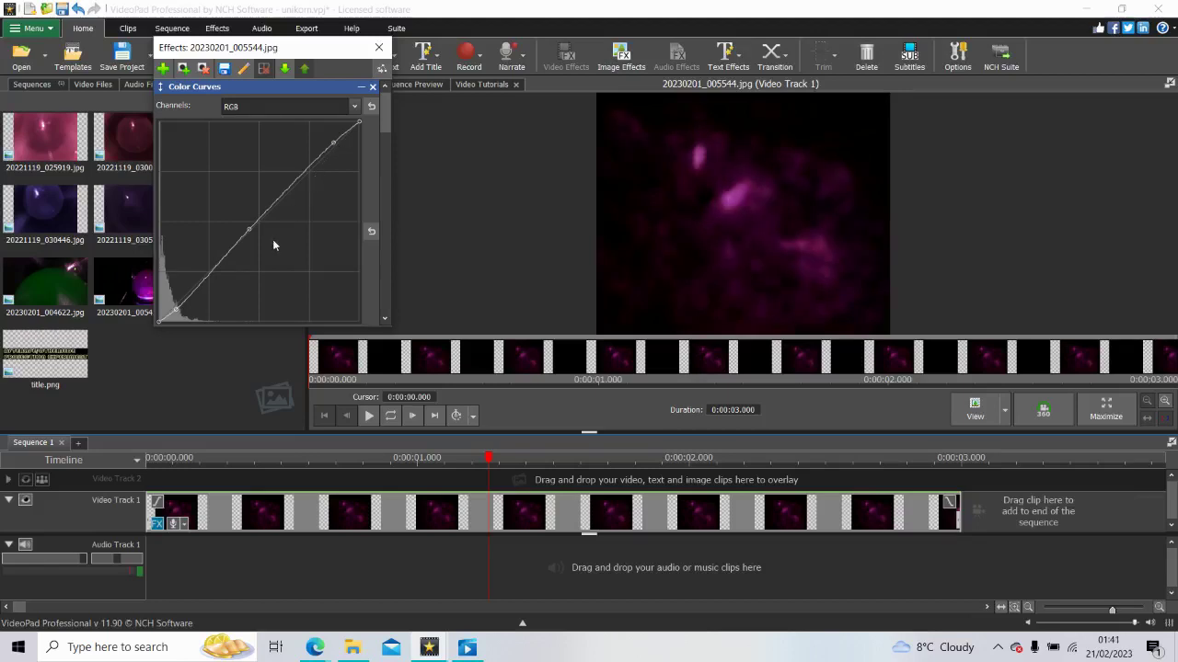
pyautogui.click(184, 302)
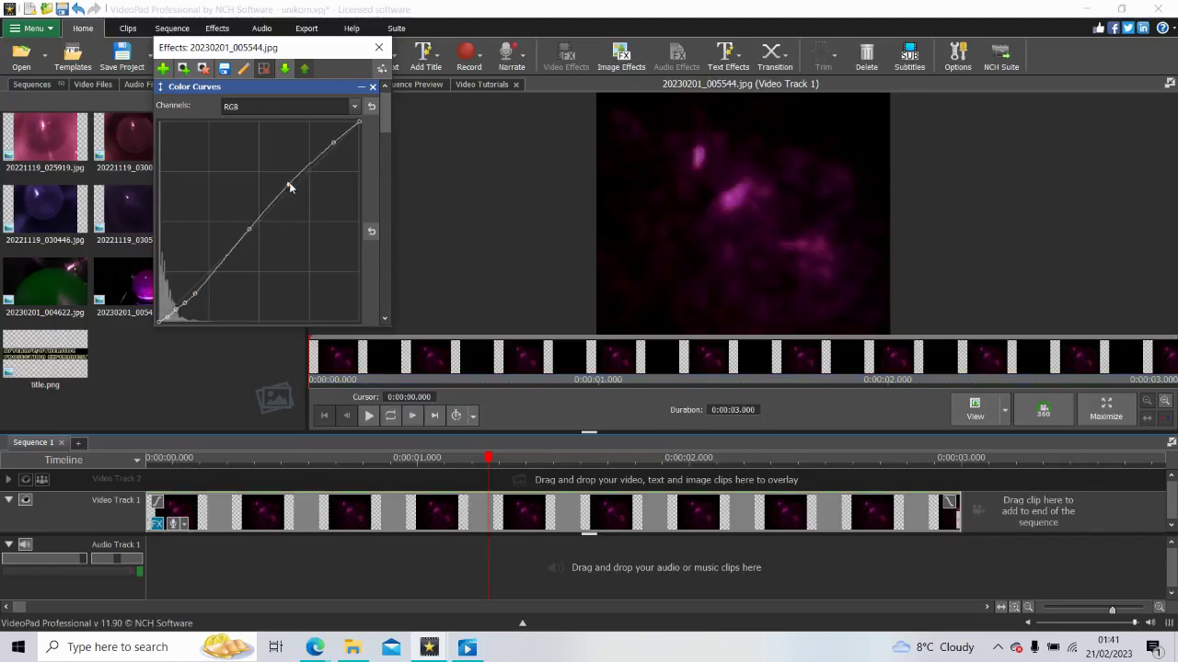
# Step: Pull an upper-midtone point of the RGB curve far down just before the highlights and add points along the lower-midtone rise
pyautogui.moveTo(290, 188); pyautogui.dragTo(335, 296)
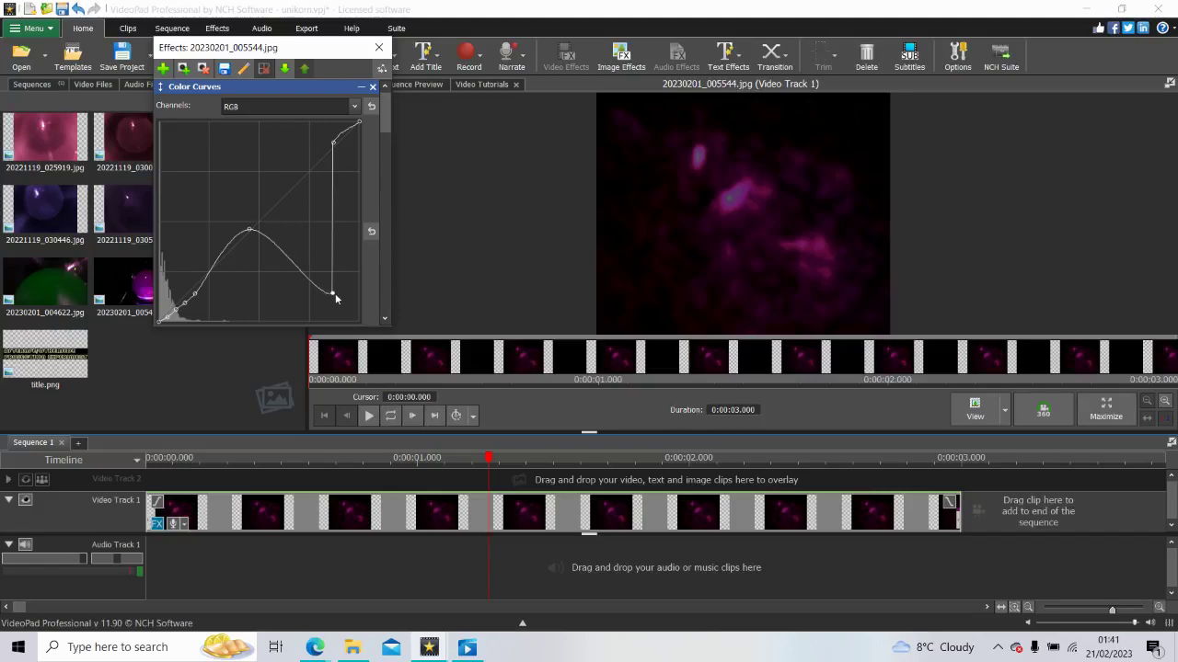
pyautogui.moveTo(335, 295); pyautogui.dragTo(335, 299)
pyautogui.moveTo(332, 299); pyautogui.dragTo(328, 296)
pyautogui.click(210, 275)
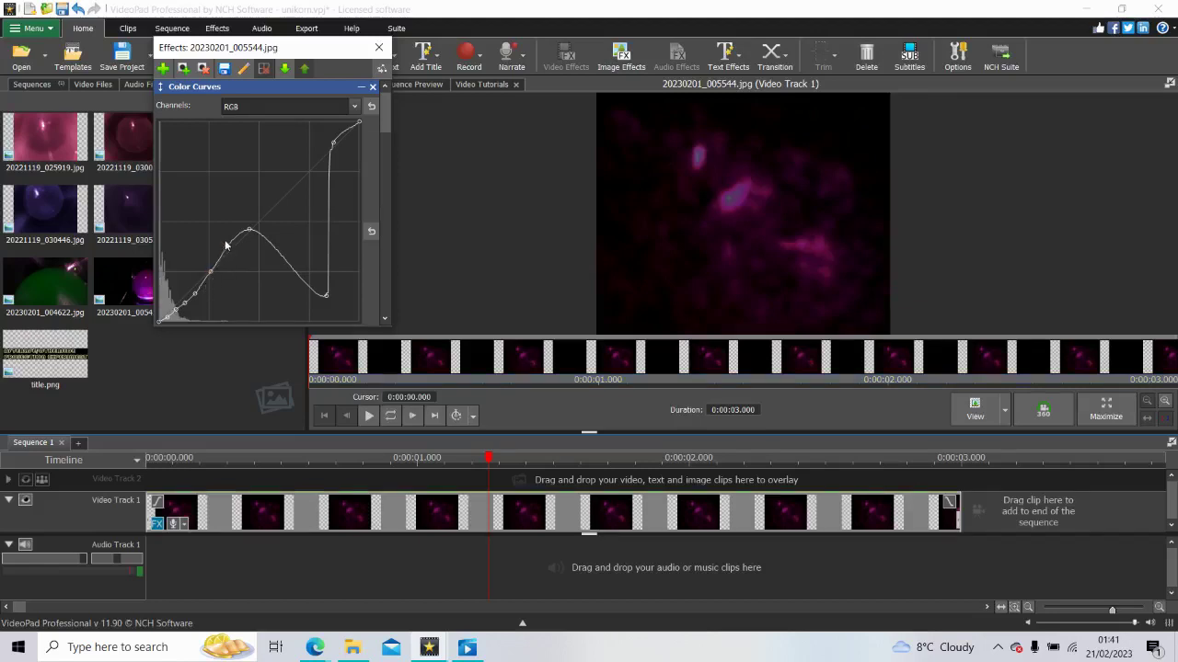
pyautogui.click(225, 245)
pyautogui.moveTo(224, 245); pyautogui.dragTo(228, 245)
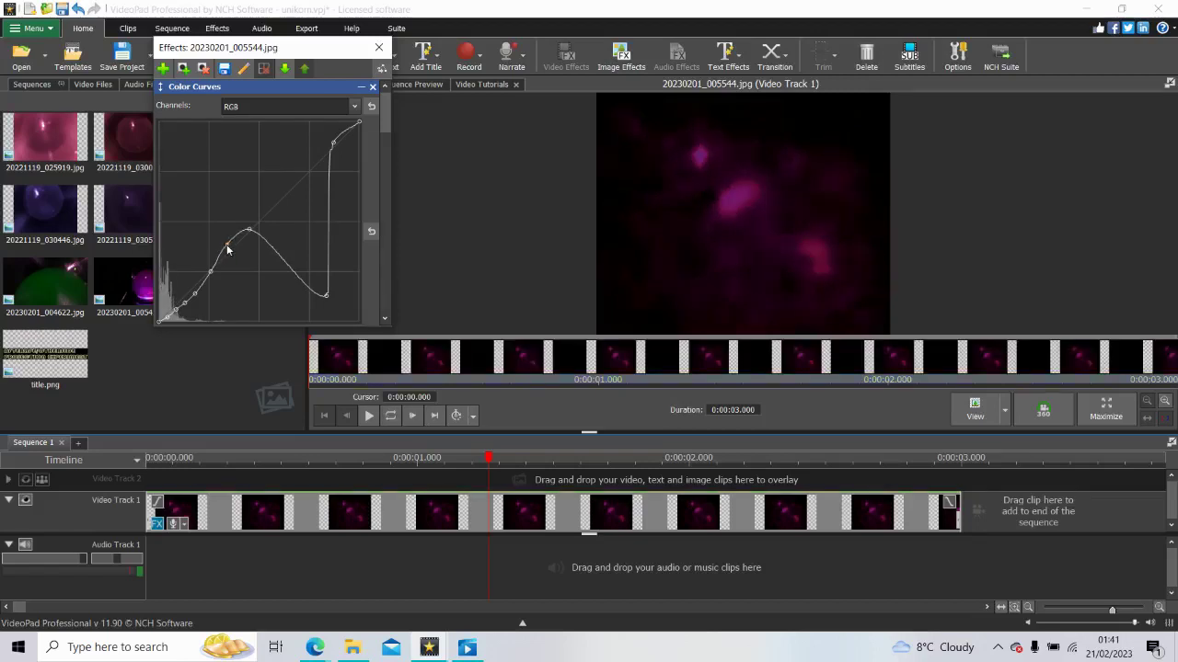
# Step: Raise the curve's deep dip and shift it towards the midtones, add a point on the steep rise, and slightly lower the highlight point
pyautogui.click(324, 296)
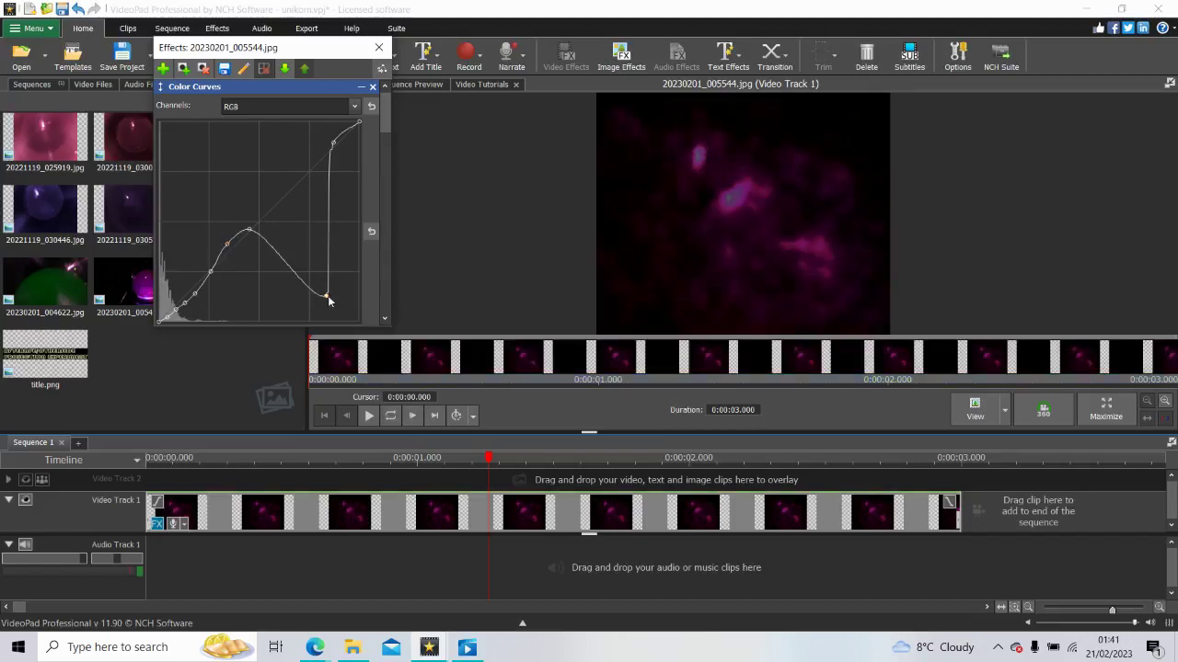
pyautogui.moveTo(328, 295); pyautogui.dragTo(316, 269)
pyautogui.moveTo(316, 269); pyautogui.dragTo(310, 267)
pyautogui.click(319, 212)
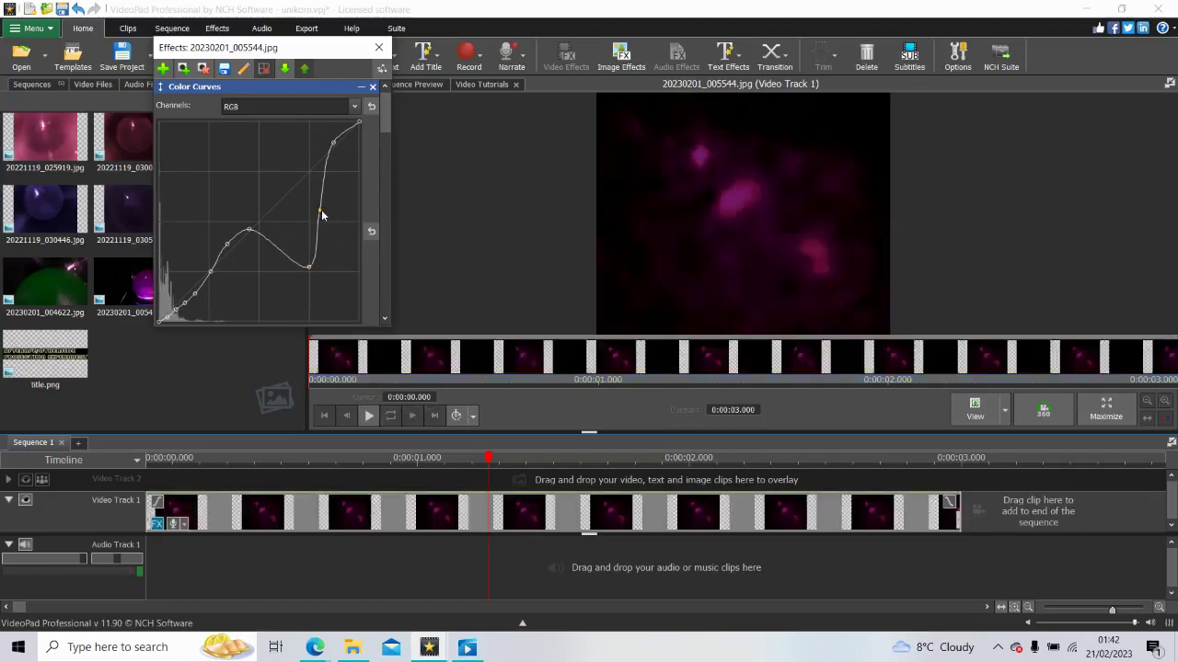
pyautogui.moveTo(339, 143); pyautogui.dragTo(335, 151)
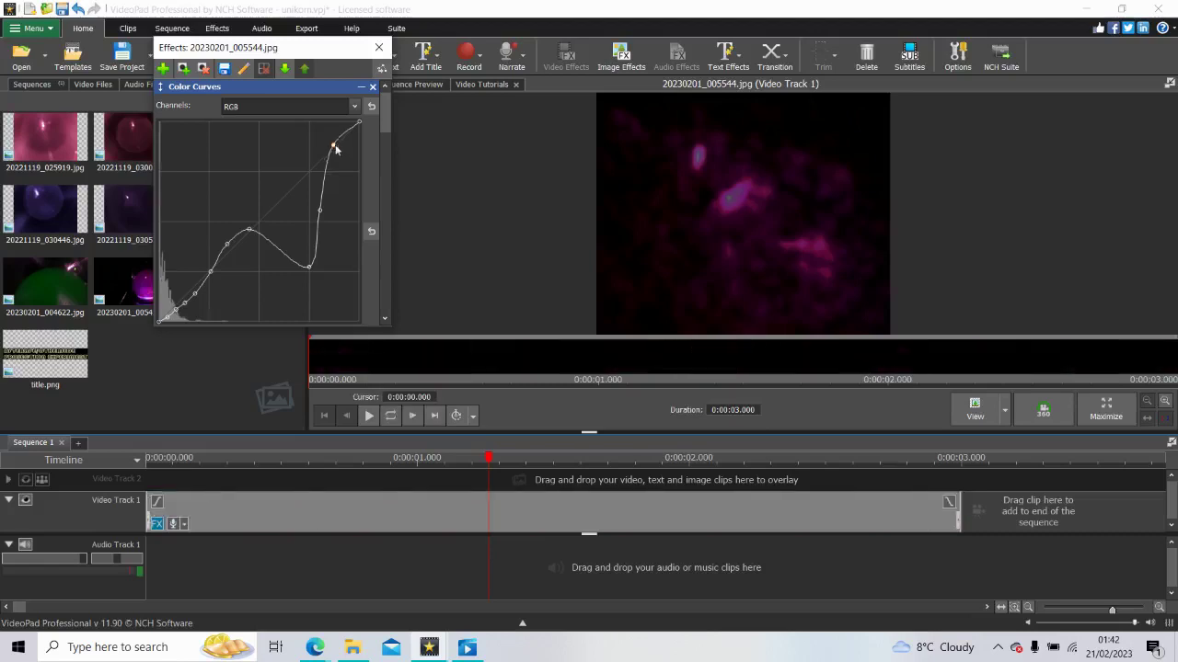
# Step: Smooth the curve's midtone hump with an extra point and raise the dip further, checking the image full screen
pyautogui.click(271, 241)
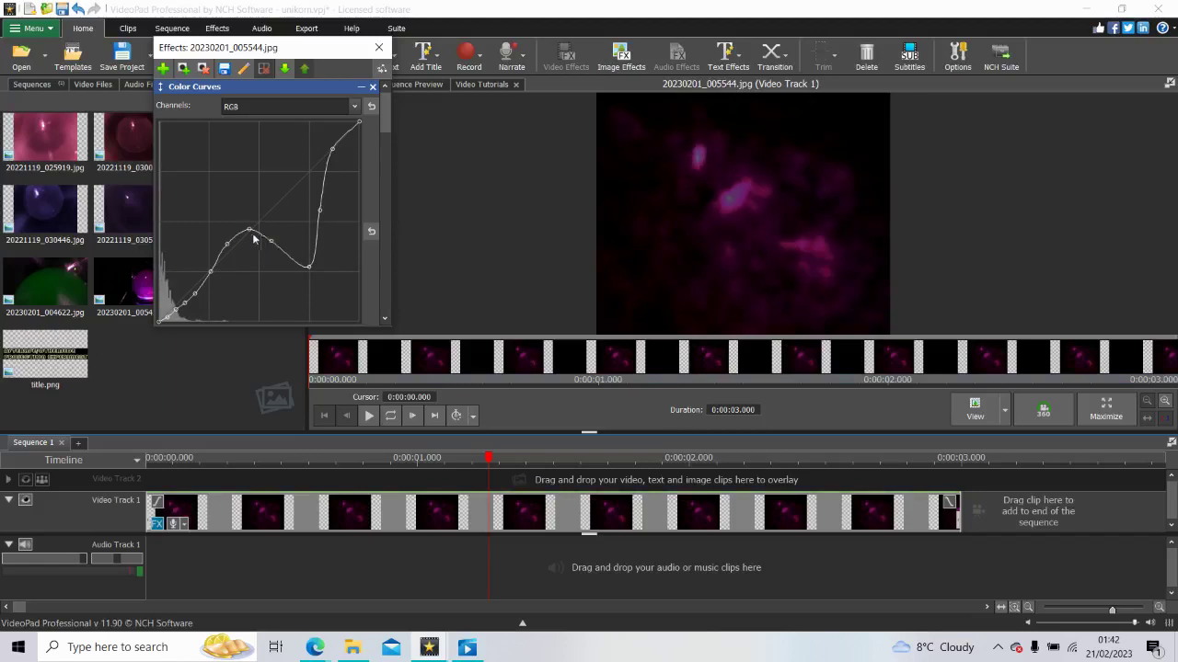
pyautogui.moveTo(249, 228); pyautogui.dragTo(231, 248)
pyautogui.moveTo(332, 156); pyautogui.dragTo(335, 161)
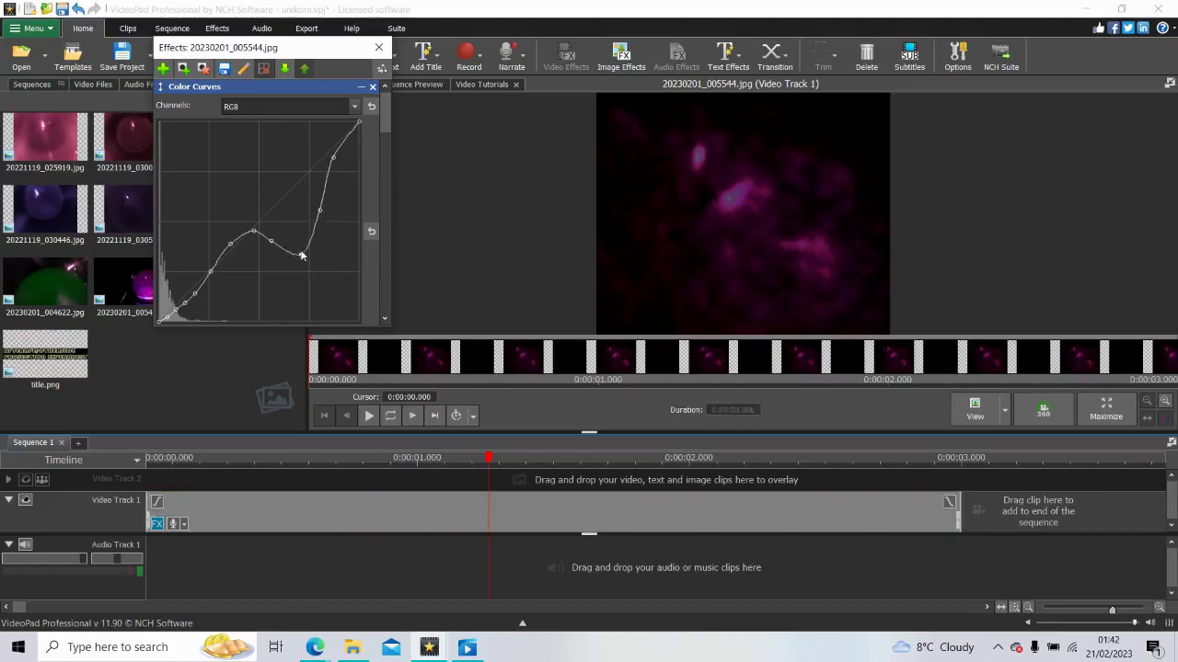
pyautogui.moveTo(308, 270); pyautogui.dragTo(307, 249)
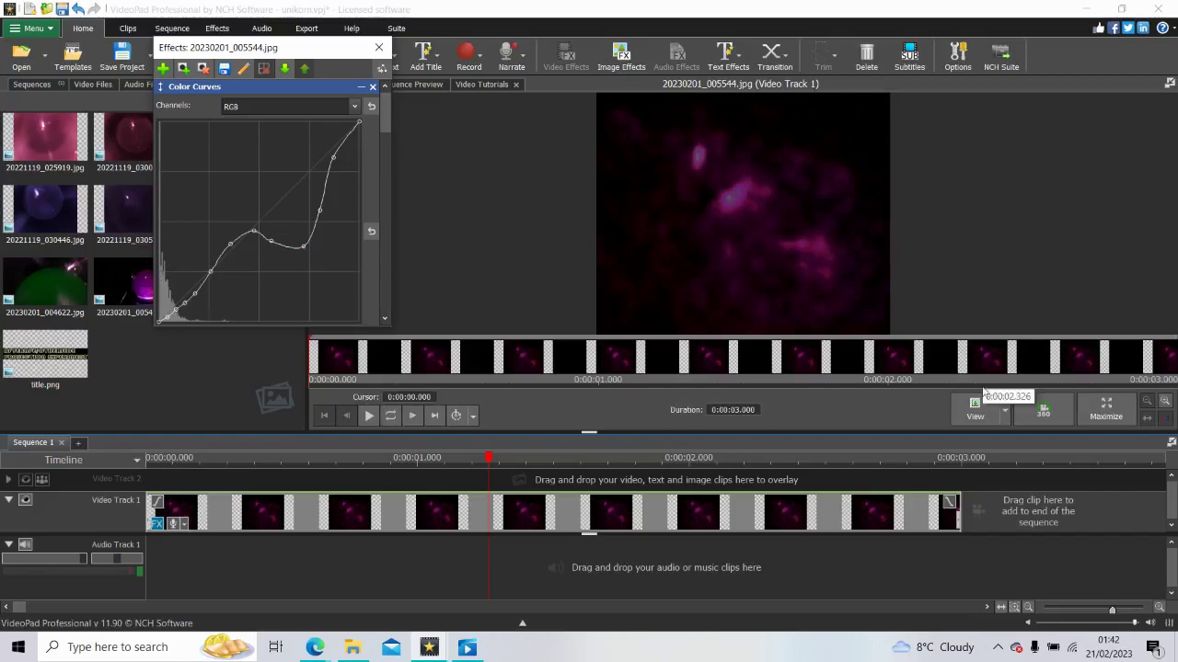
pyautogui.click(1103, 411)
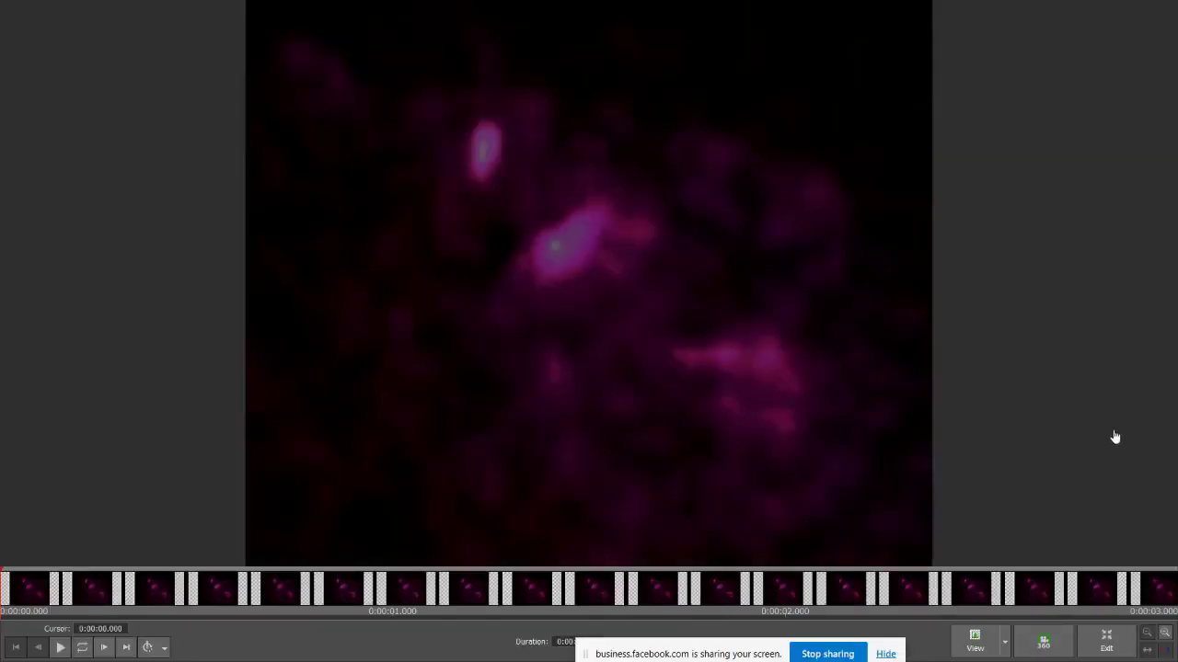
pyautogui.click(1105, 640)
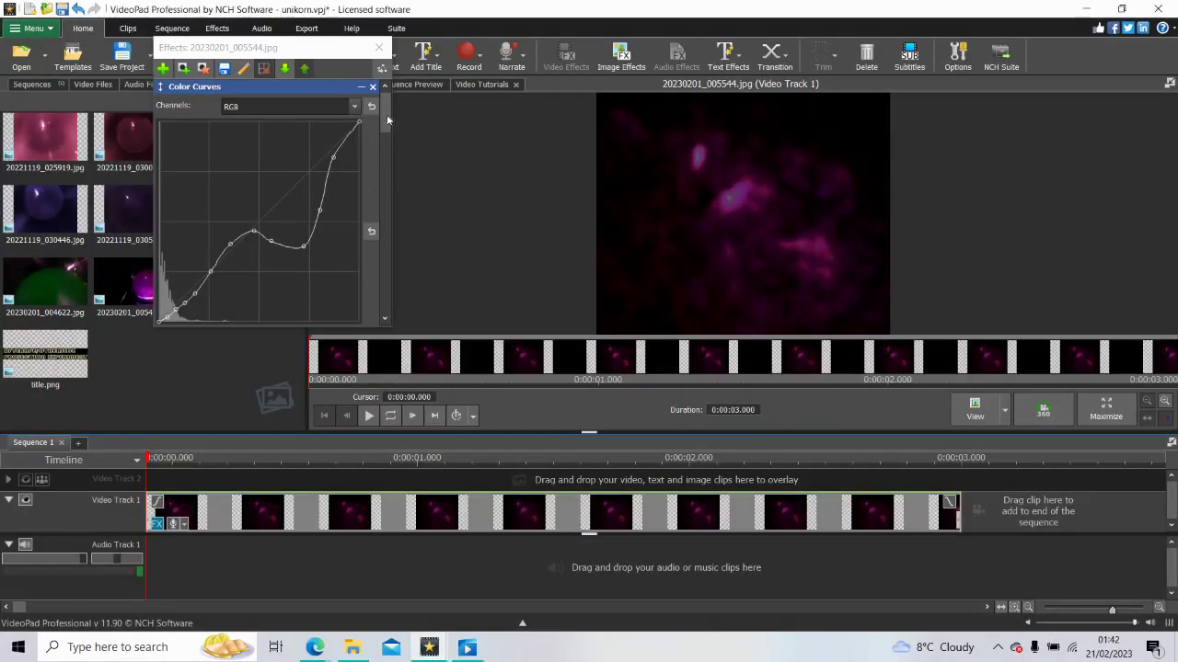
# Step: Add a Sharpen effect to the clip and bring its settings into view
pyautogui.moveTo(382, 112); pyautogui.dragTo(378, 300)
pyautogui.click(291, 269)
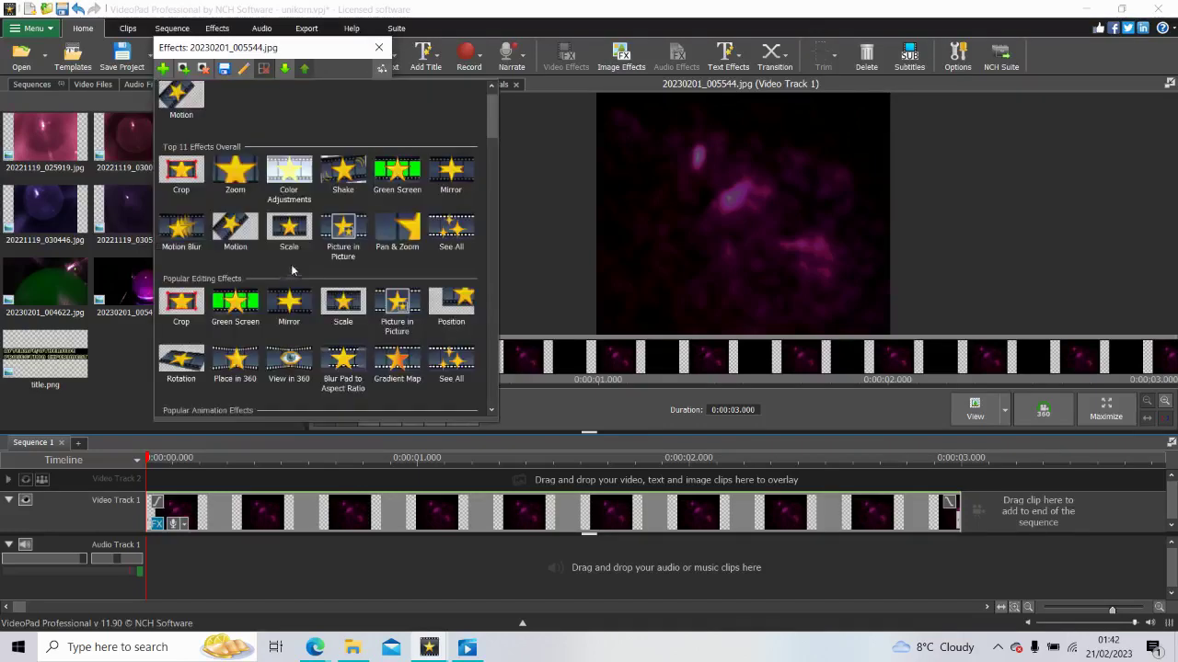
pyautogui.moveTo(489, 114); pyautogui.dragTo(495, 265)
pyautogui.click(188, 173)
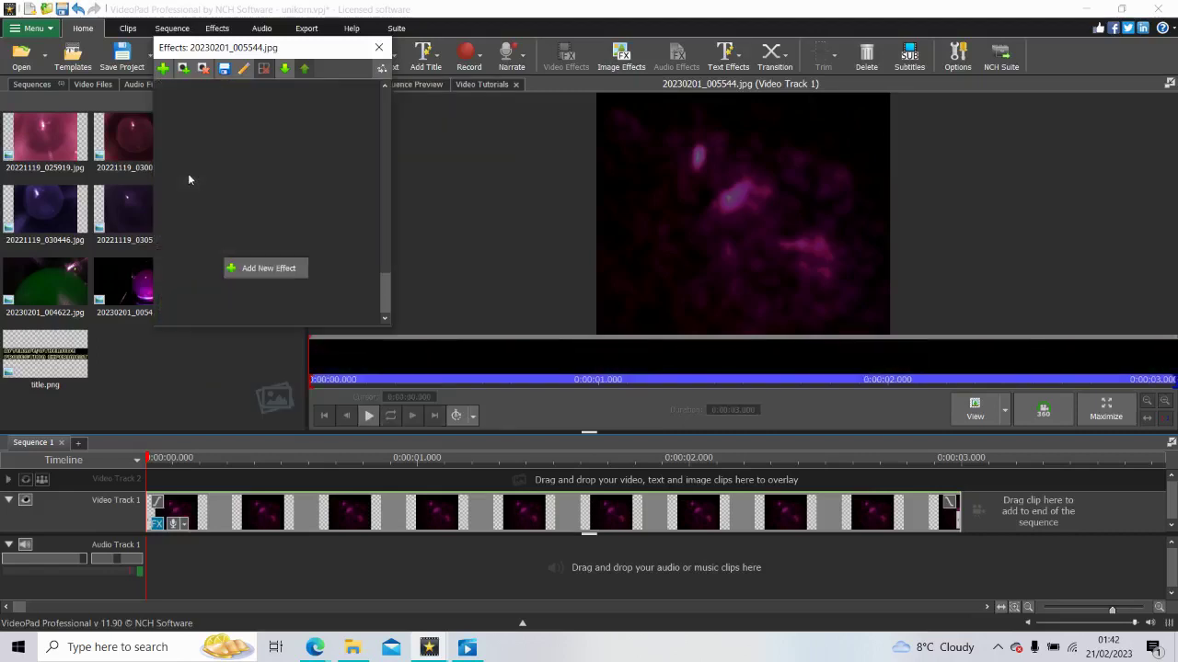
pyautogui.moveTo(388, 287); pyautogui.dragTo(382, 92)
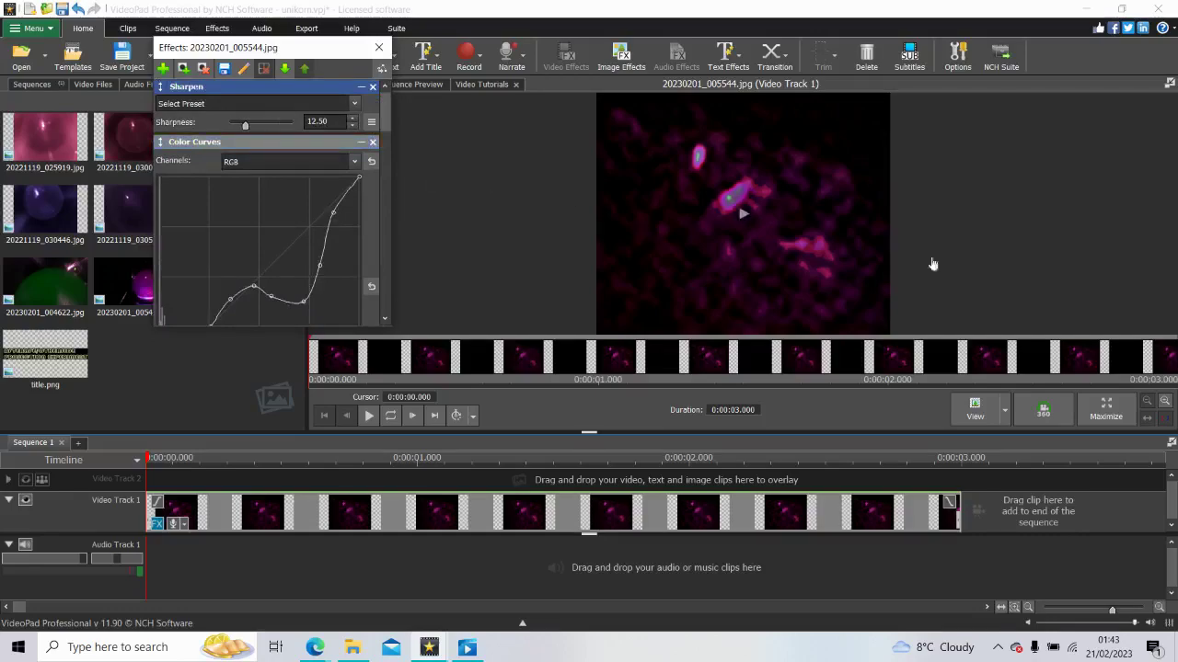
# Step: Examine the sharpened image full screen and preview the sequence at 0:00:00.147
pyautogui.click(1103, 405)
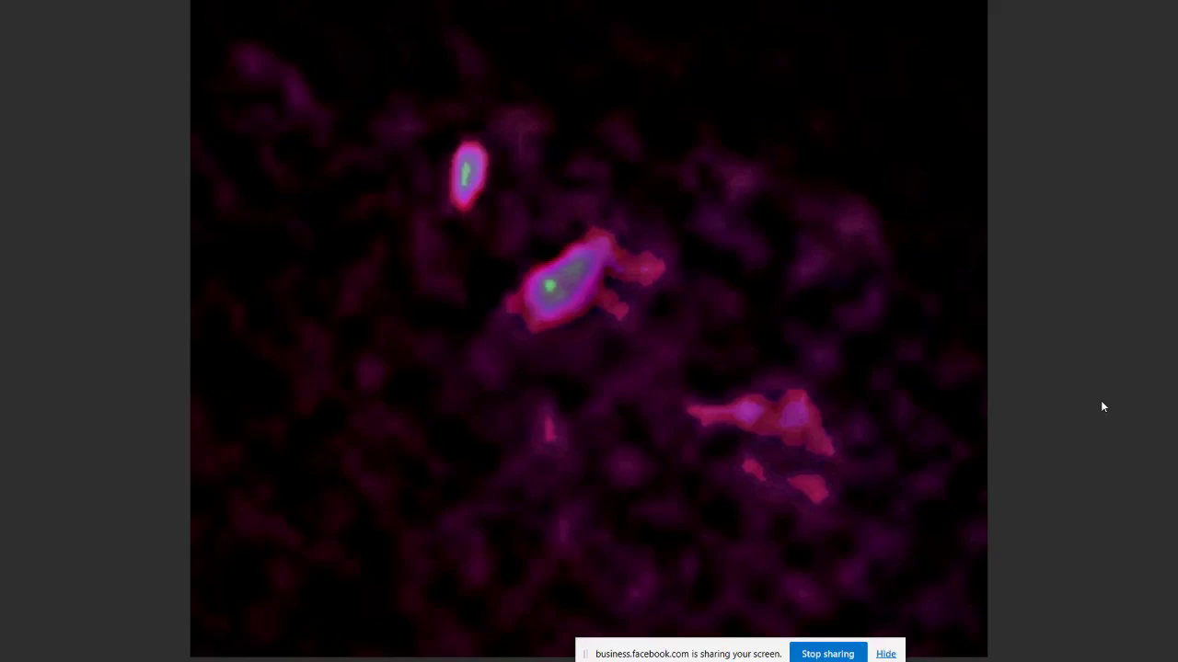
pyautogui.moveTo(1064, 418)
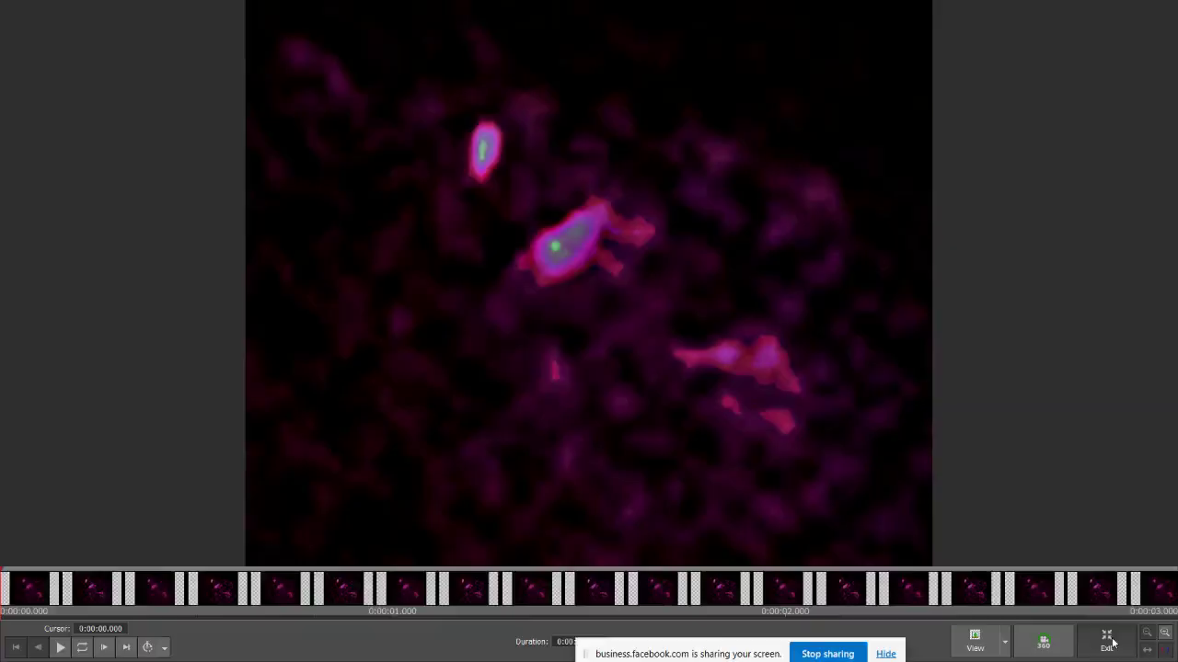
pyautogui.click(1108, 640)
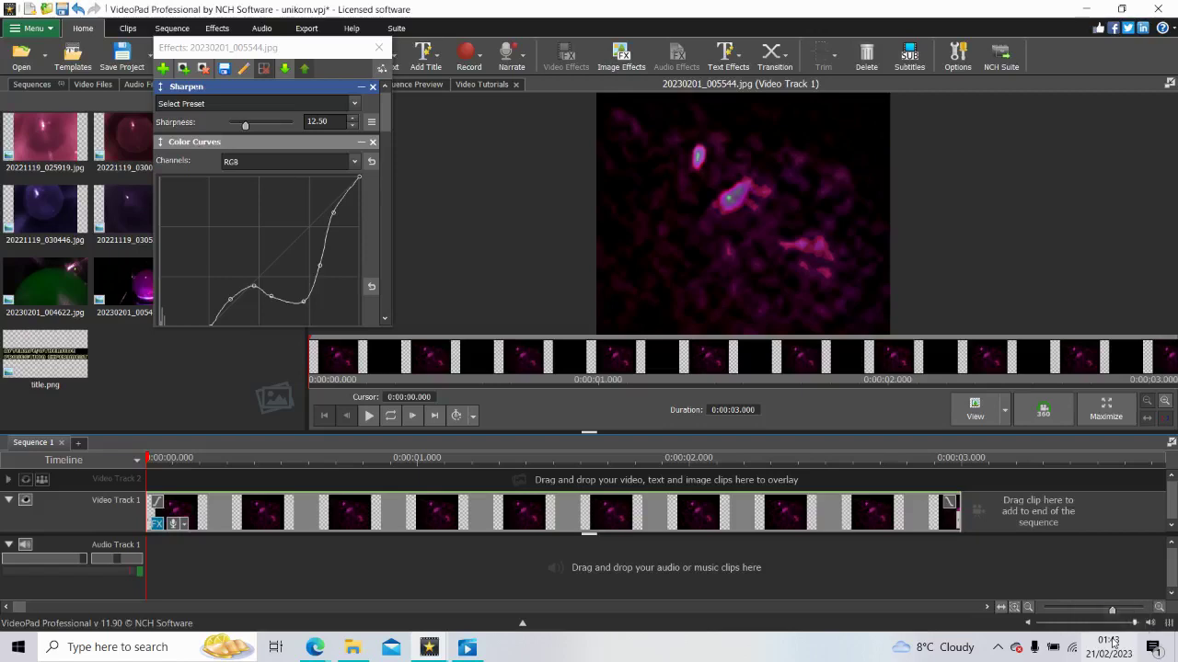
pyautogui.moveTo(213, 457); pyautogui.dragTo(187, 480)
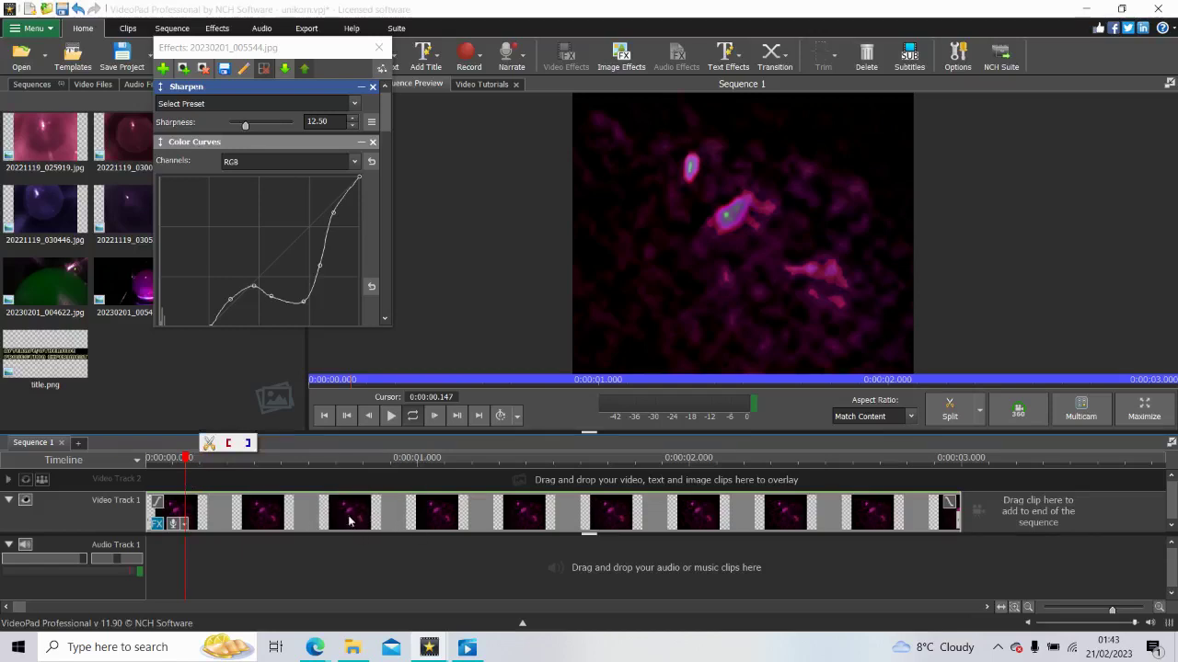
# Step: Add a Color Adjustments effect to the clip and bring its settings at the head of the effect stack into view
pyautogui.rightClick(349, 521)
pyautogui.click(377, 502)
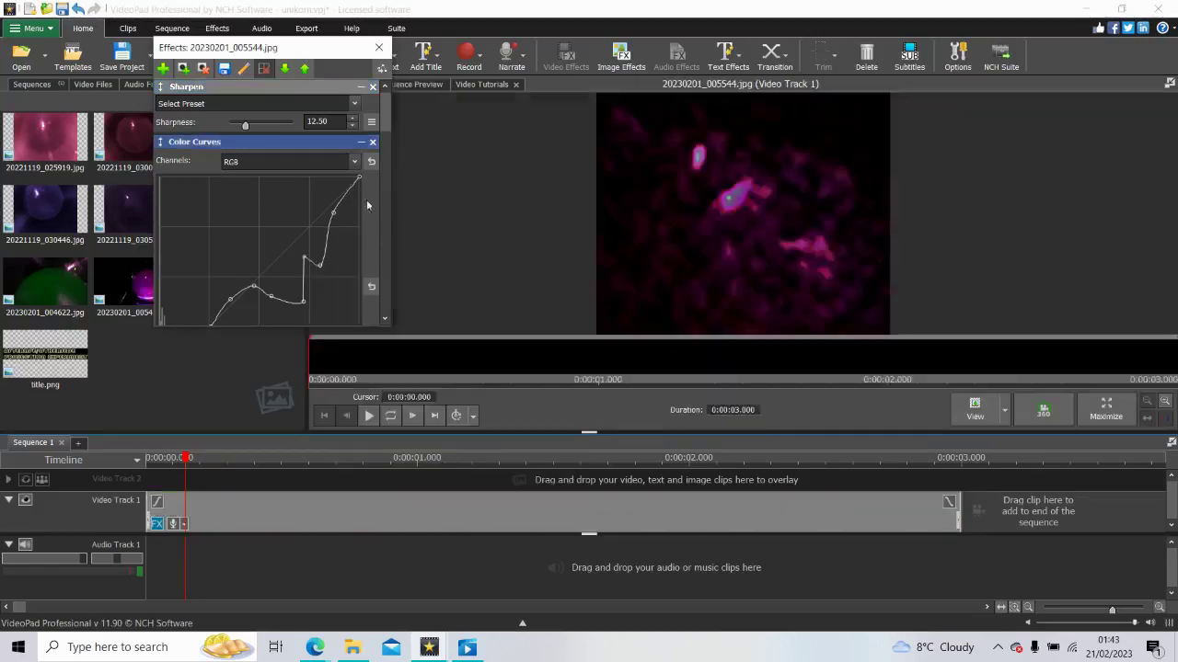
pyautogui.moveTo(383, 127); pyautogui.dragTo(383, 317)
pyautogui.click(296, 270)
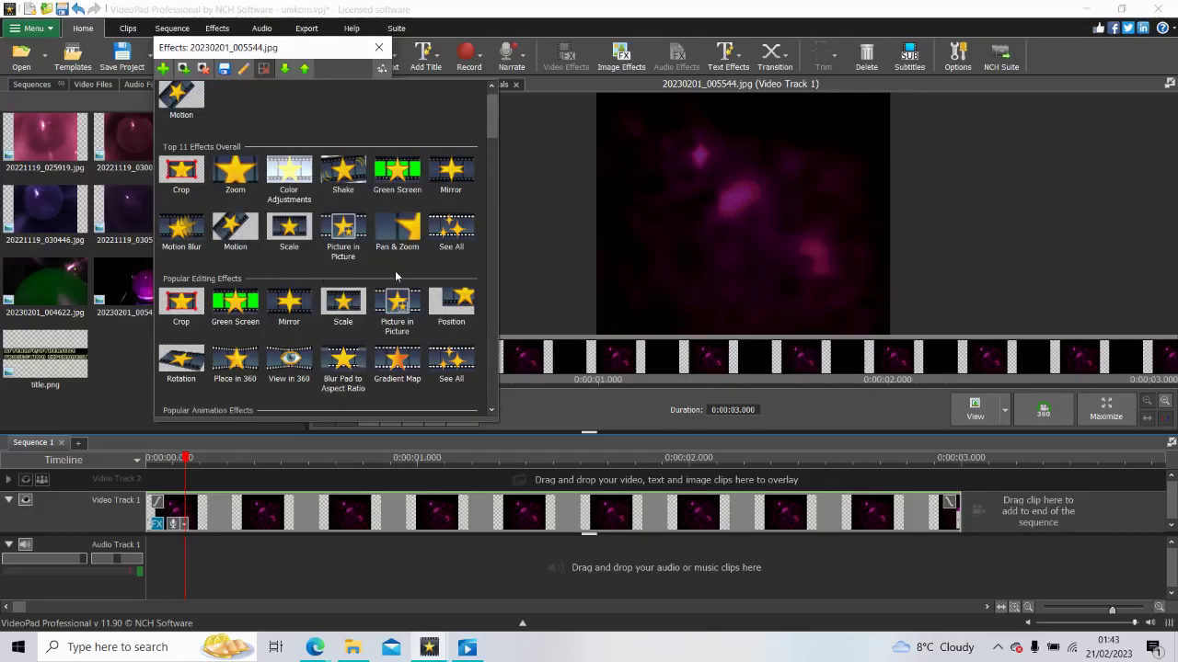
pyautogui.click(289, 174)
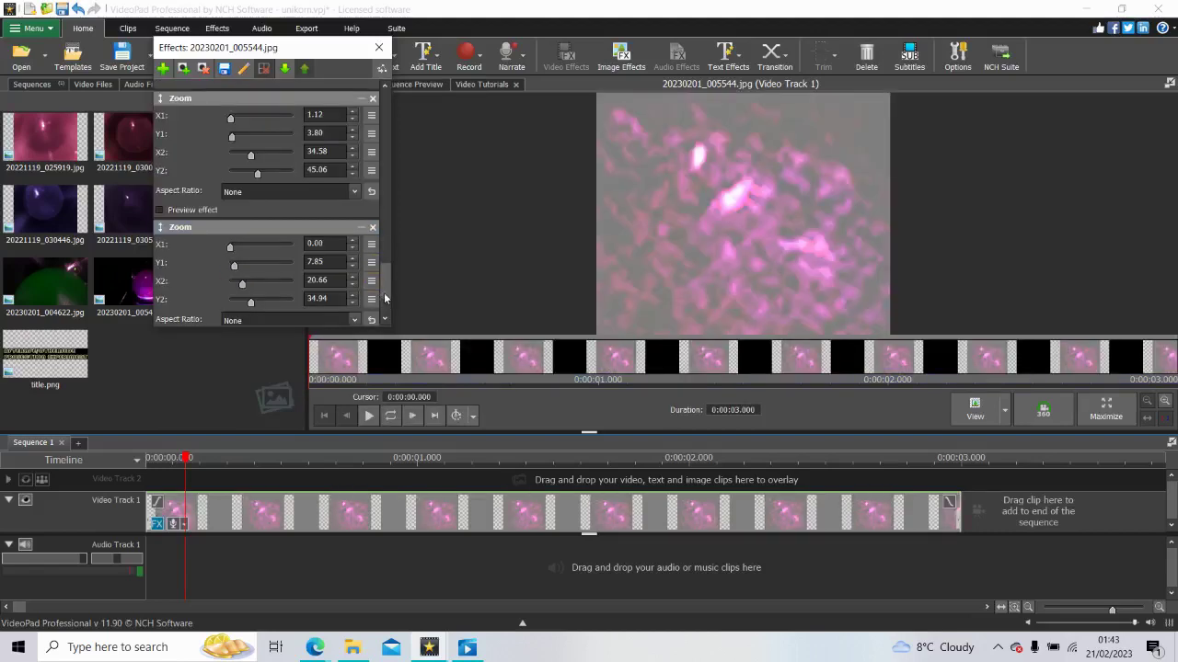
pyautogui.moveTo(384, 298); pyautogui.dragTo(382, 110)
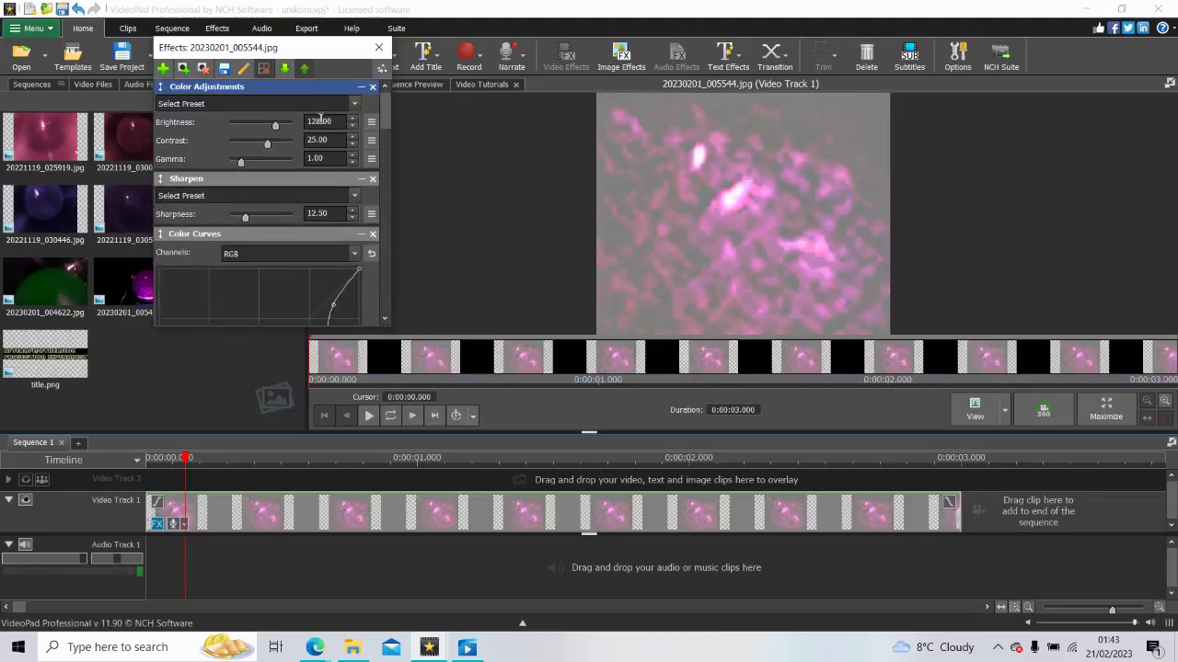
# Step: Set the new Color Adjustments effect's brightness to 40.80 and check the image full screen
pyautogui.moveTo(274, 127); pyautogui.dragTo(264, 127)
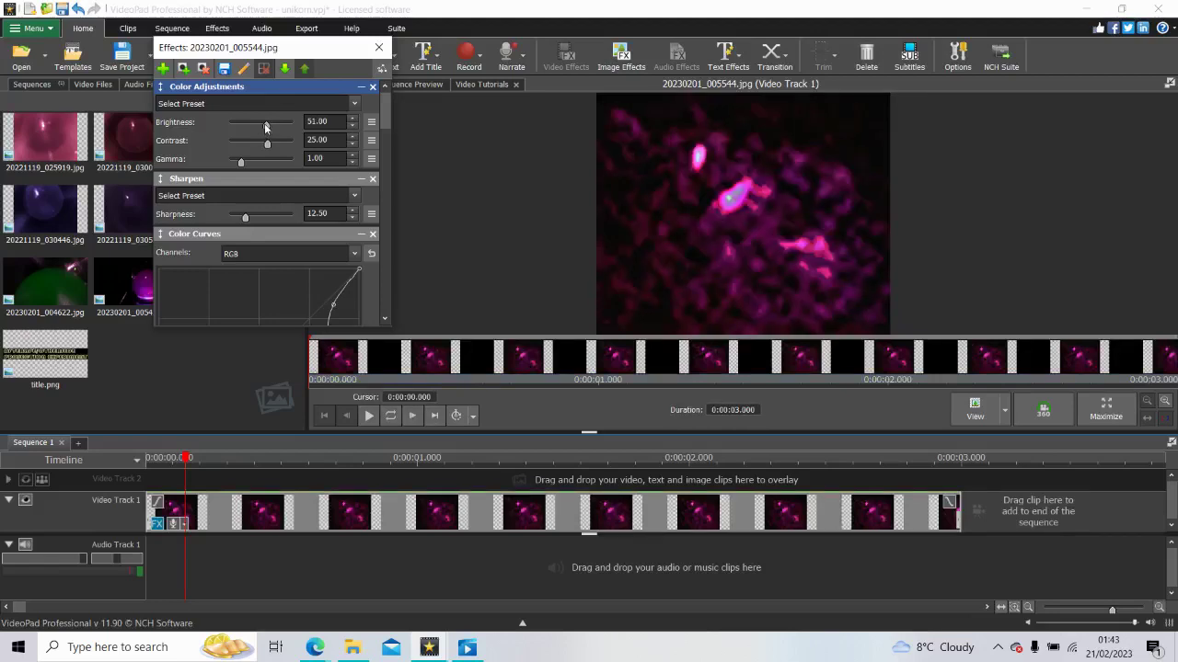
pyautogui.moveTo(264, 124); pyautogui.dragTo(263, 126)
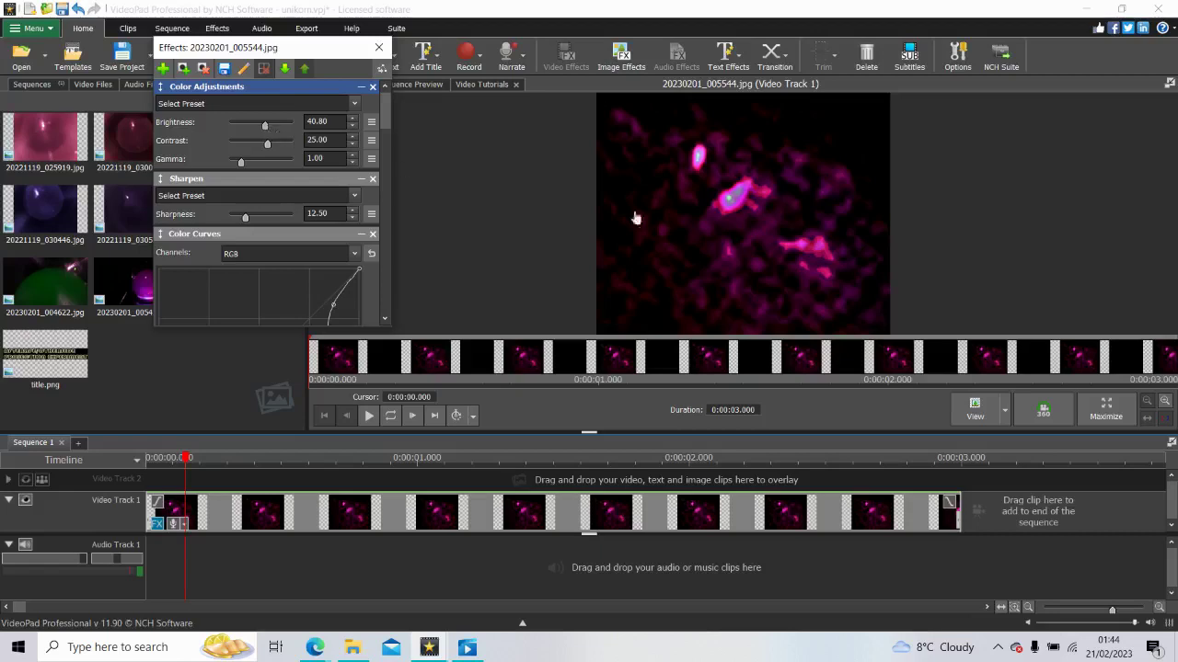
pyautogui.click(1109, 408)
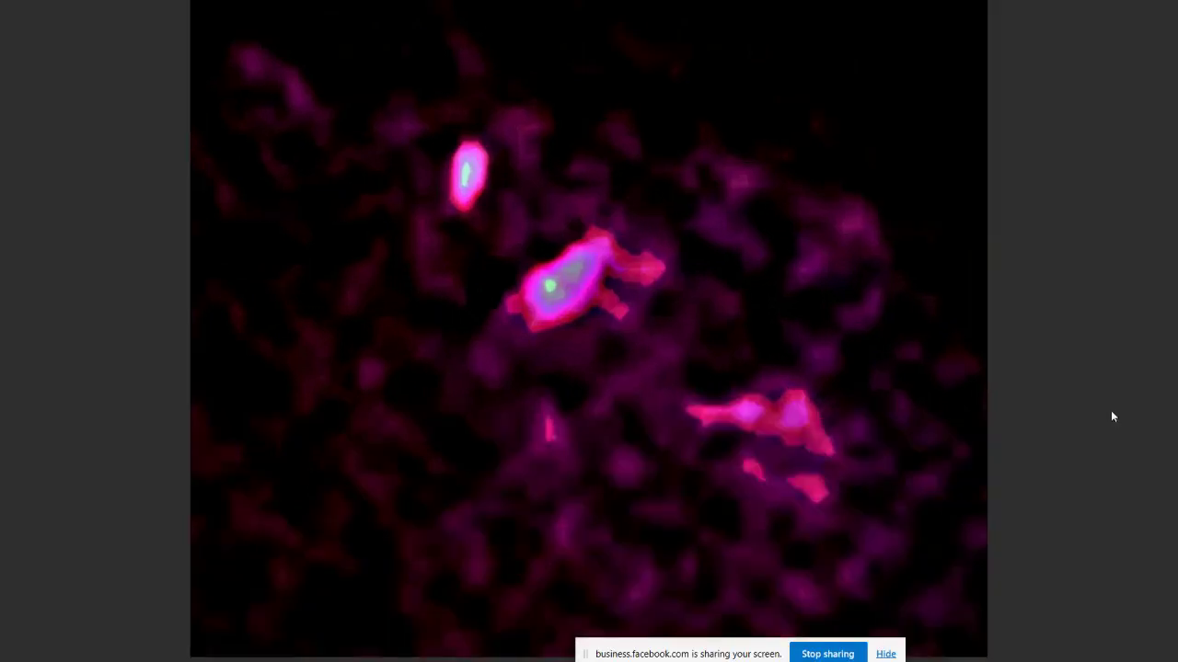
pyautogui.moveTo(1119, 539)
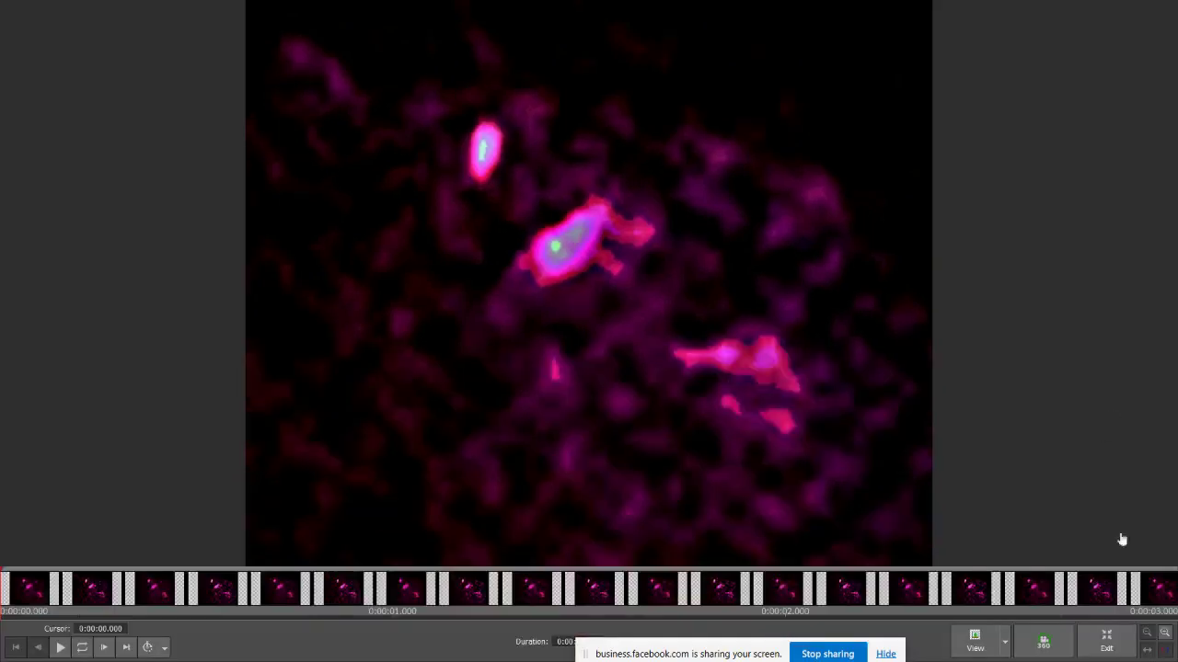
pyautogui.click(1106, 646)
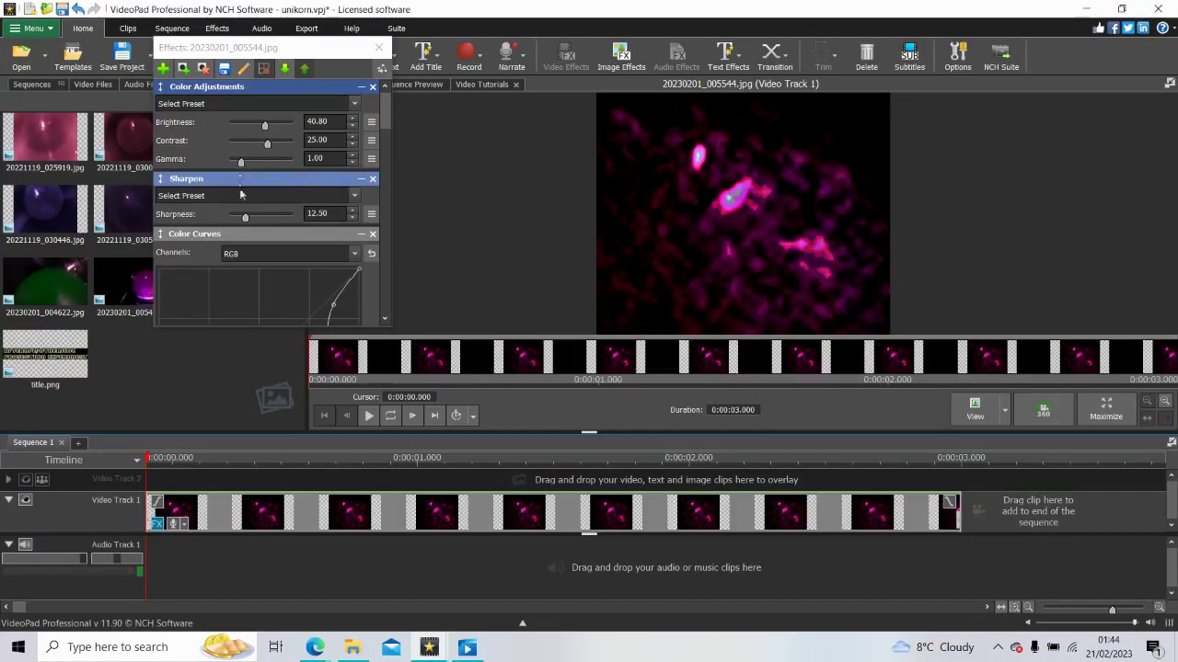
# Step: Try moving the last Zoom effect's region lower in the photo, to Y1 29.37 and Y2 56.46
pyautogui.moveTo(384, 125); pyautogui.dragTo(382, 319)
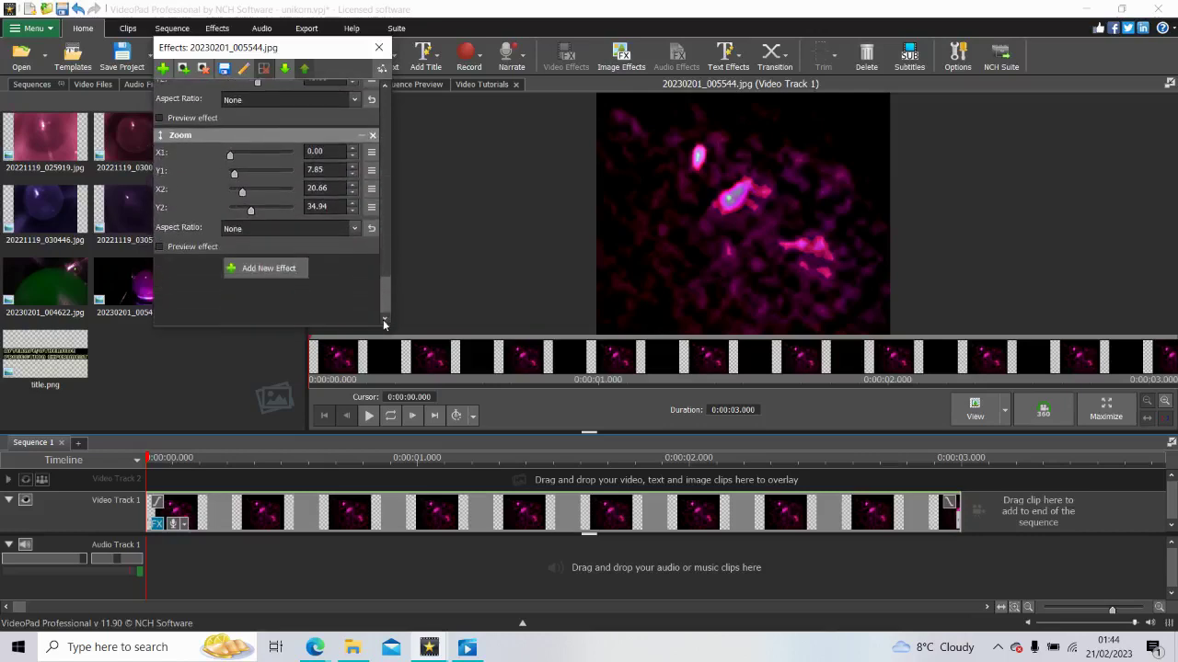
pyautogui.click(249, 135)
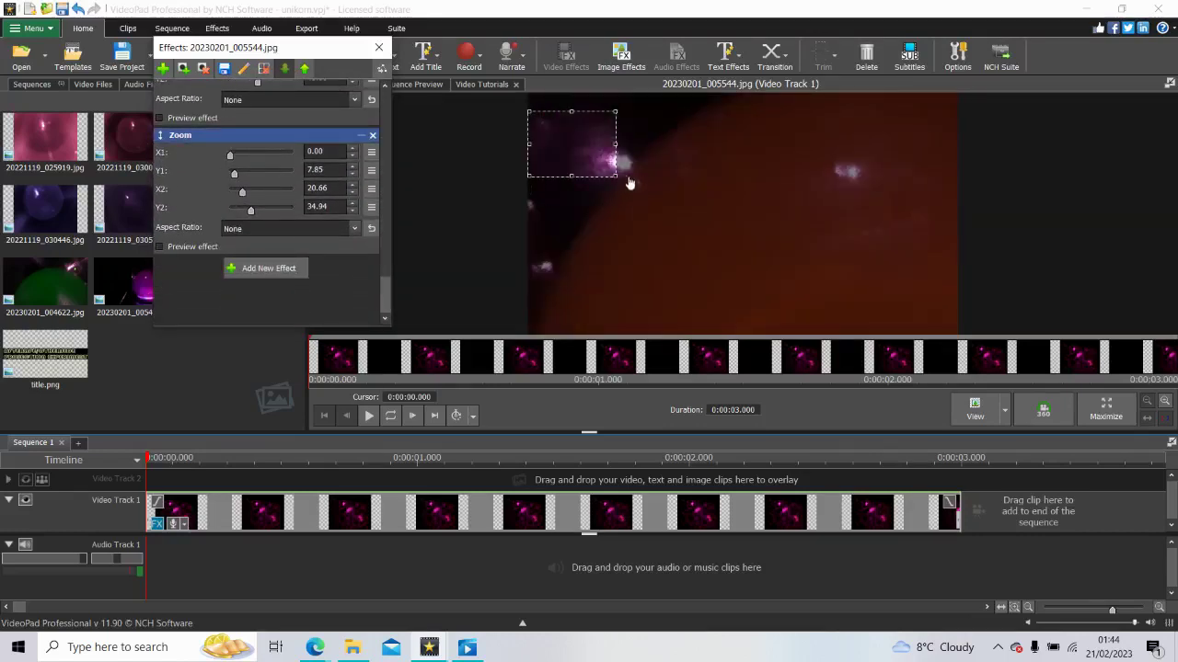
pyautogui.moveTo(577, 142); pyautogui.dragTo(576, 193)
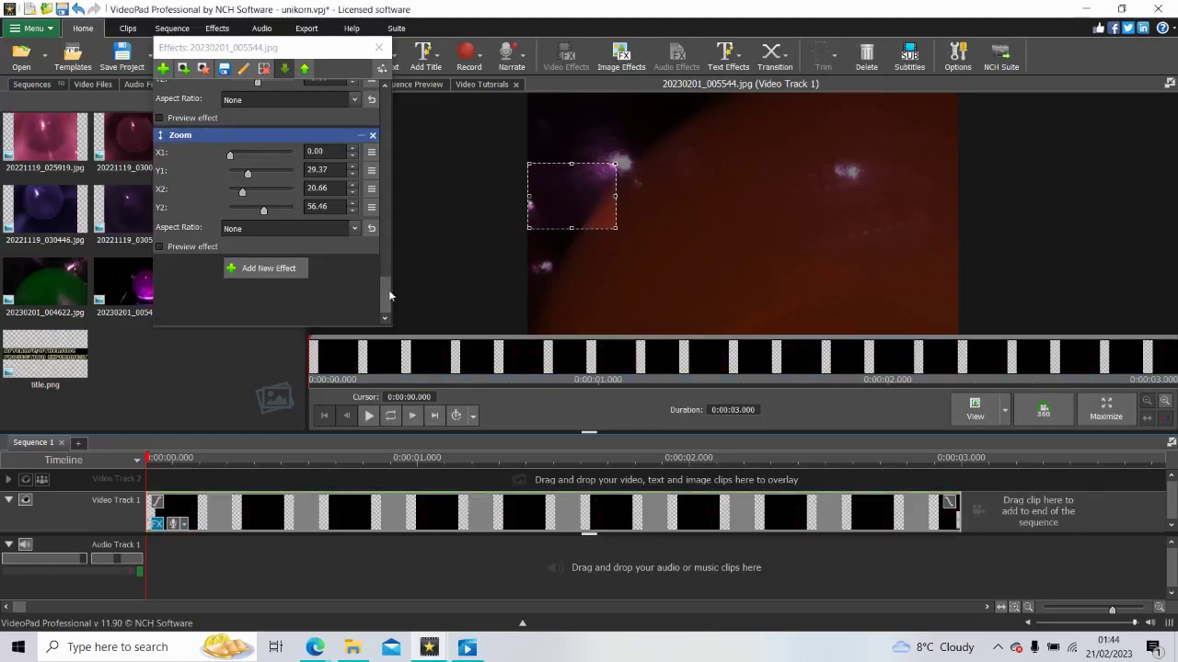
pyautogui.moveTo(389, 294); pyautogui.dragTo(383, 99)
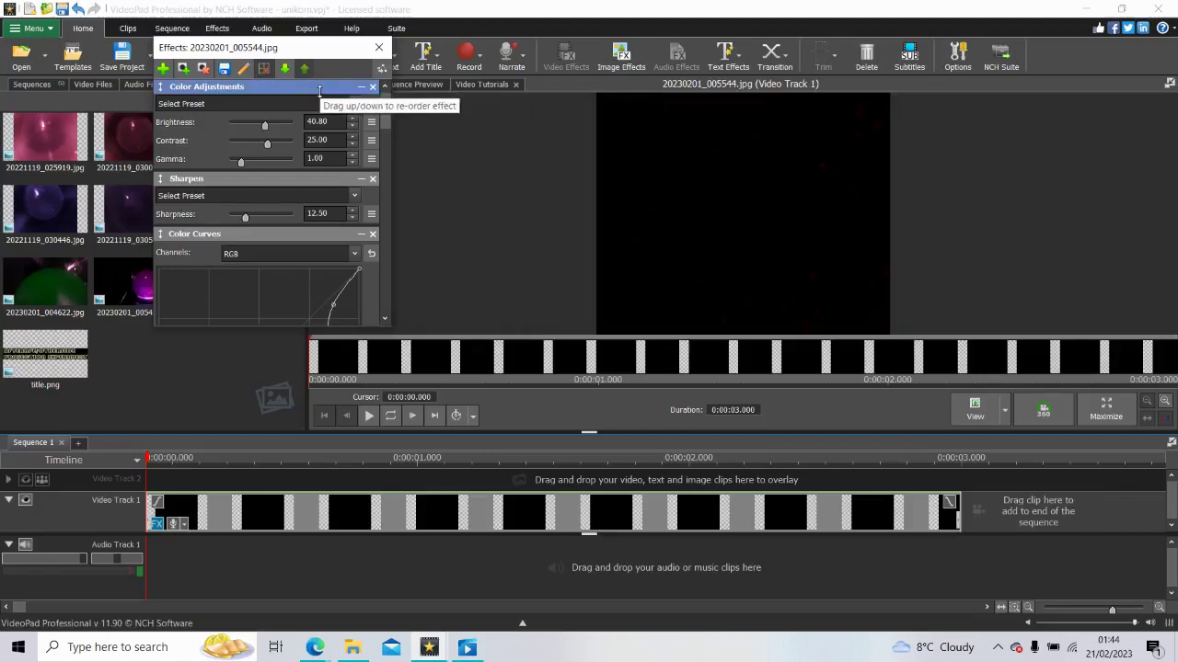
# Step: Delete the Zoom effect that sits between the first two Color Curves effects
pyautogui.moveTo(386, 127); pyautogui.dragTo(394, 172)
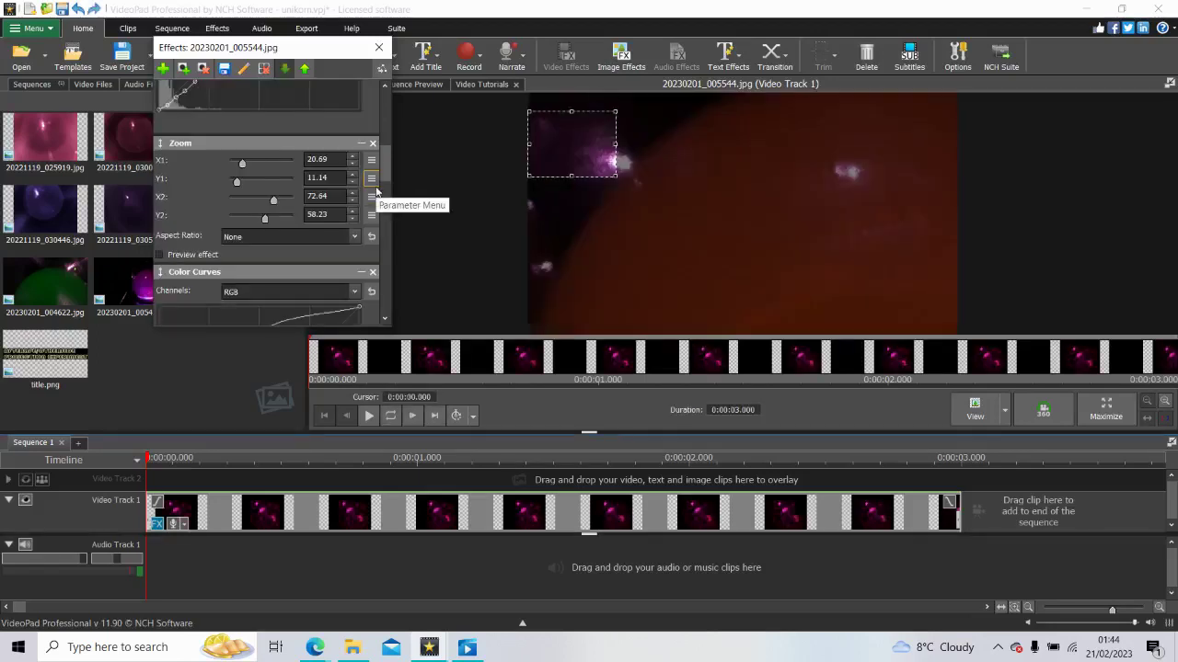
pyautogui.moveTo(388, 166)
pyautogui.mouseDown()
pyautogui.moveTo(389, 113)
pyautogui.moveTo(395, 171)
pyautogui.mouseUp()
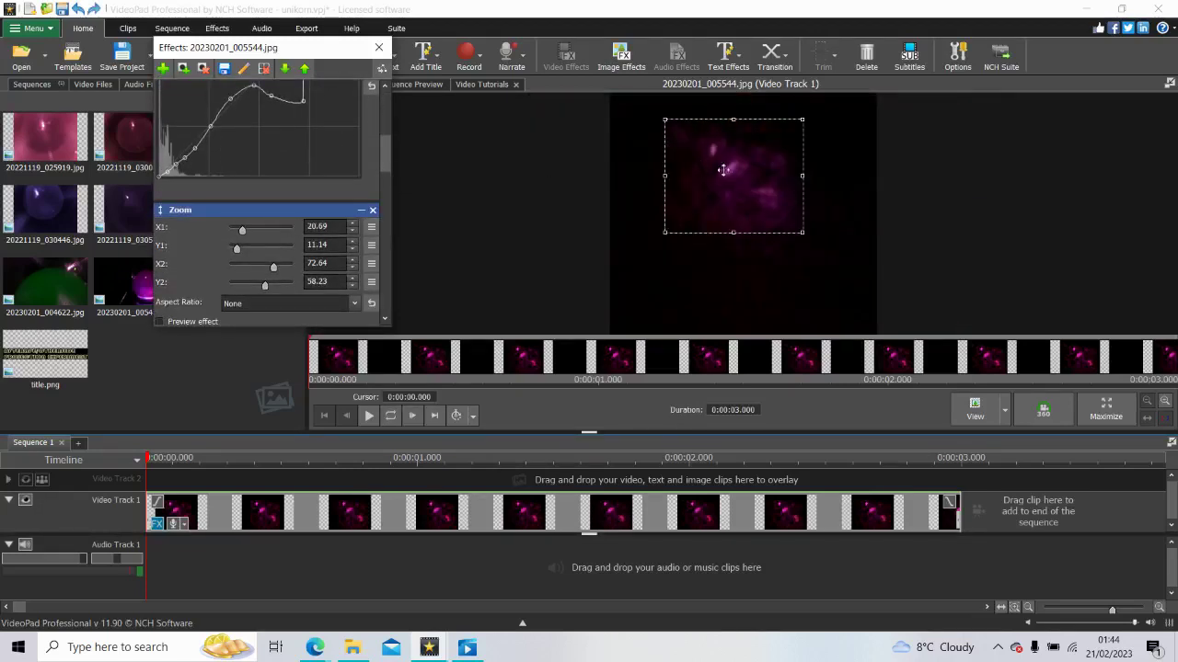
pyautogui.click(371, 213)
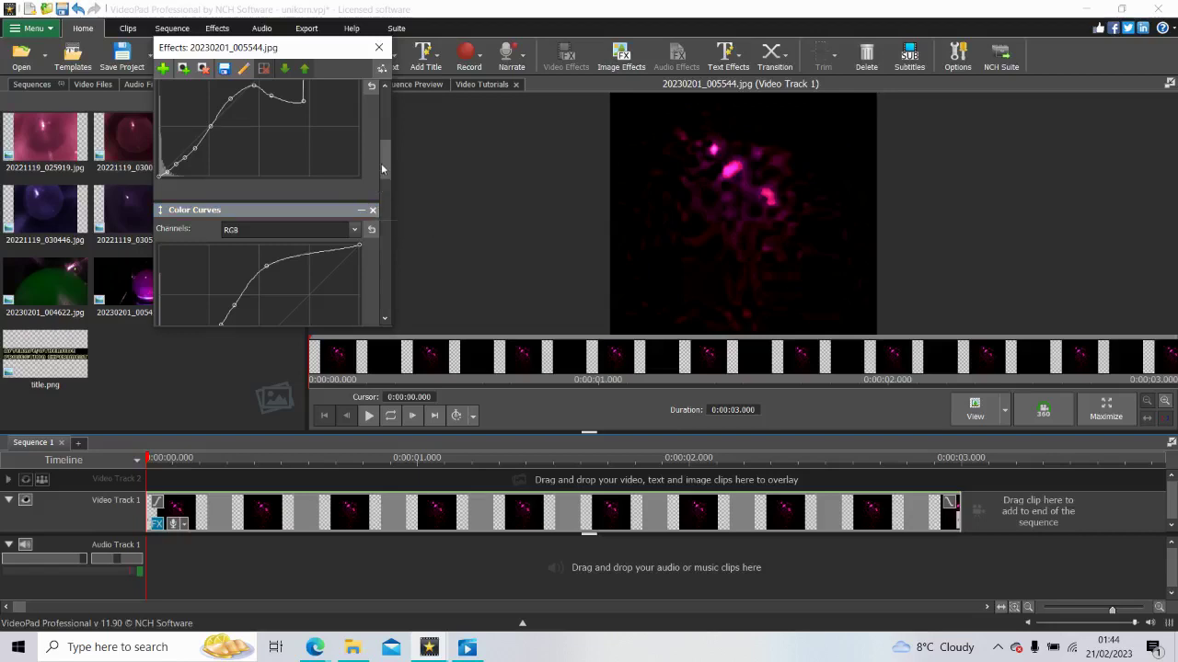
# Step: Move the upper remaining Zoom effect's region towards the bright spot, to X1 46.36, Y1 54.94, X2 79.81 and Y2 96.20
pyautogui.moveTo(382, 168); pyautogui.dragTo(386, 208)
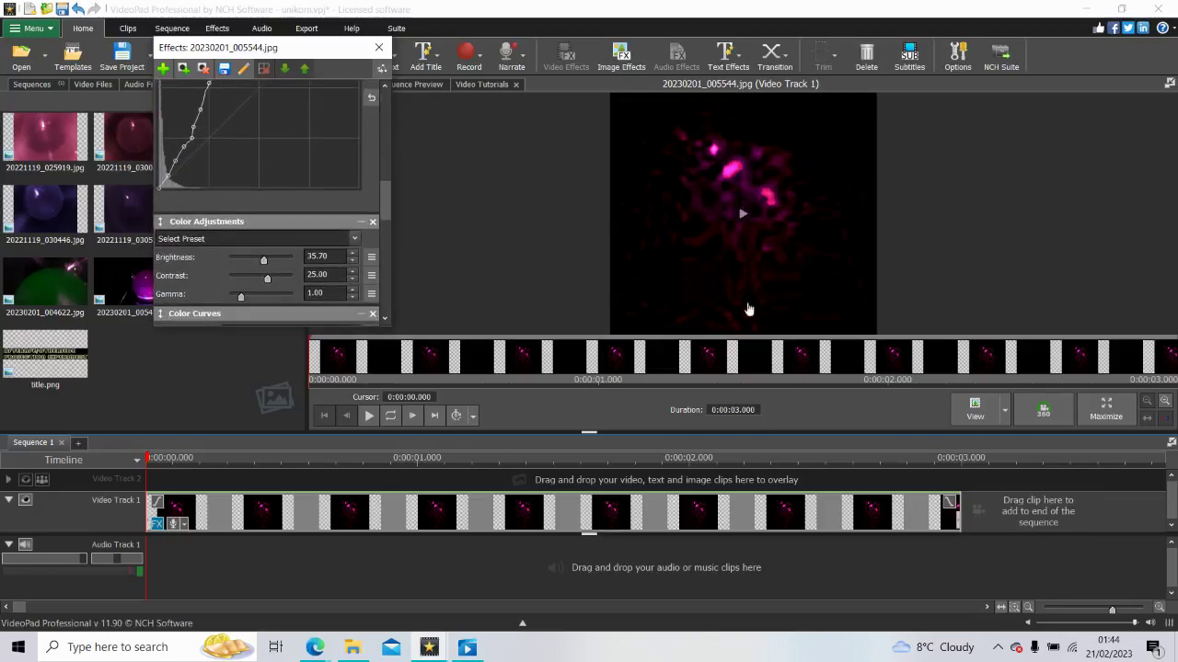
pyautogui.moveTo(385, 196); pyautogui.dragTo(388, 233)
pyautogui.moveTo(389, 262); pyautogui.dragTo(372, 108)
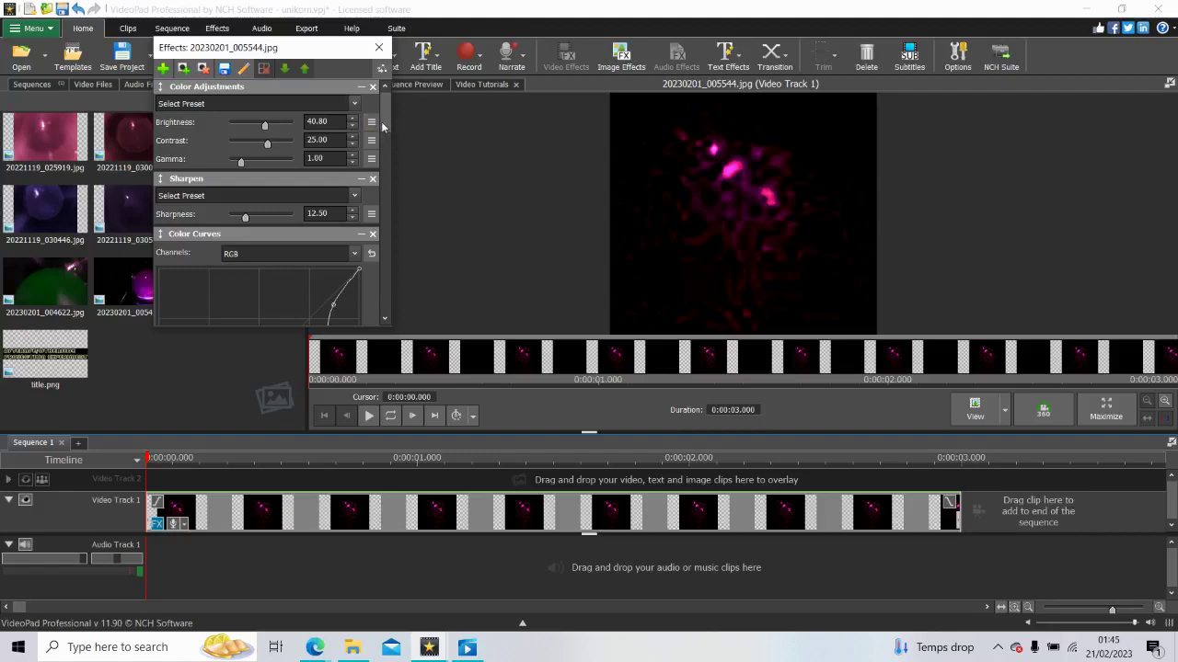
pyautogui.moveTo(385, 128); pyautogui.dragTo(388, 267)
pyautogui.click(313, 230)
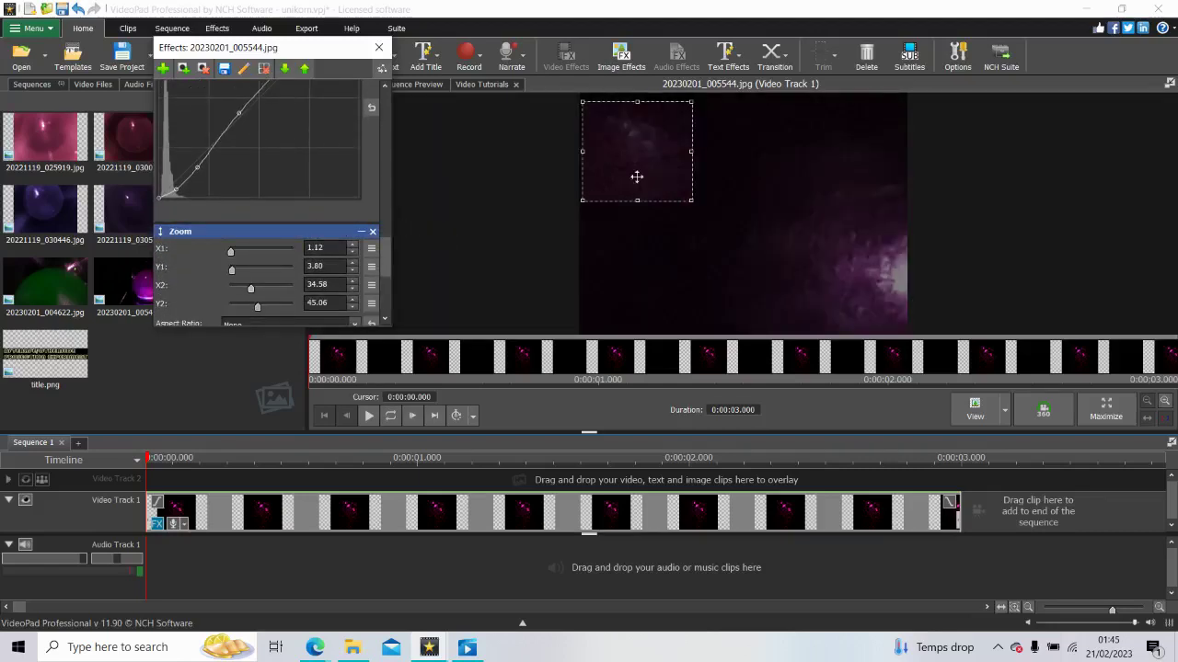
pyautogui.moveTo(635, 149); pyautogui.dragTo(783, 287)
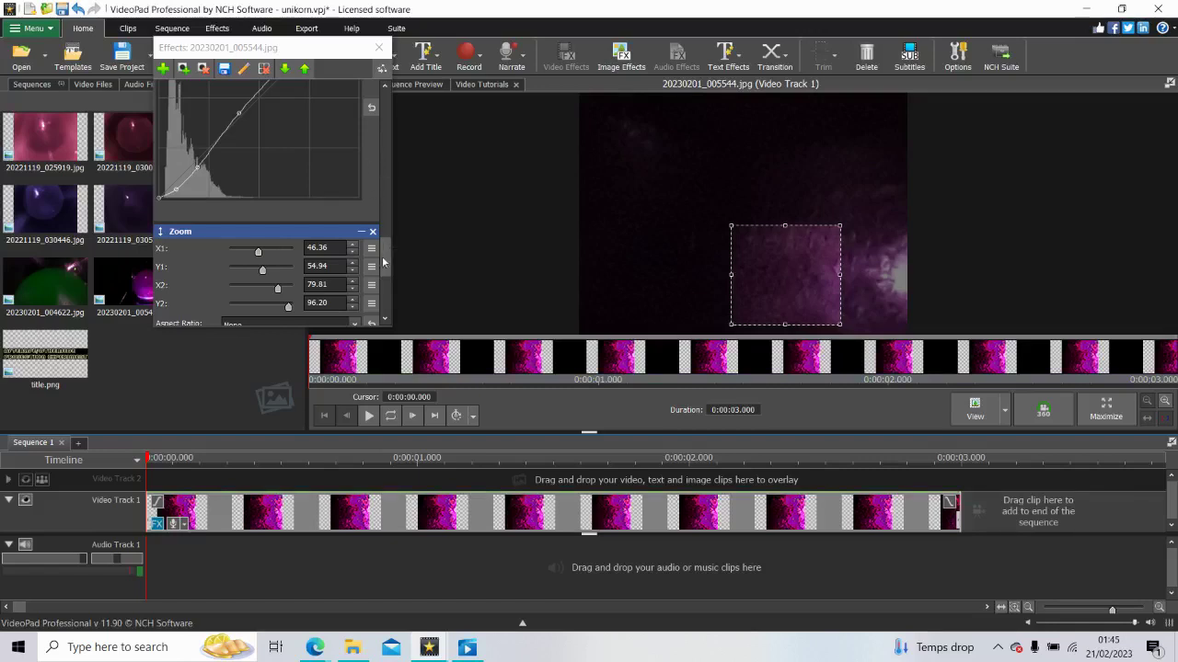
# Step: Delete the effects stacked above the upper Zoom one by one, starting with Color Adjustments, Sharpen and the first Color Curves
pyautogui.scroll(10, 385, 259)
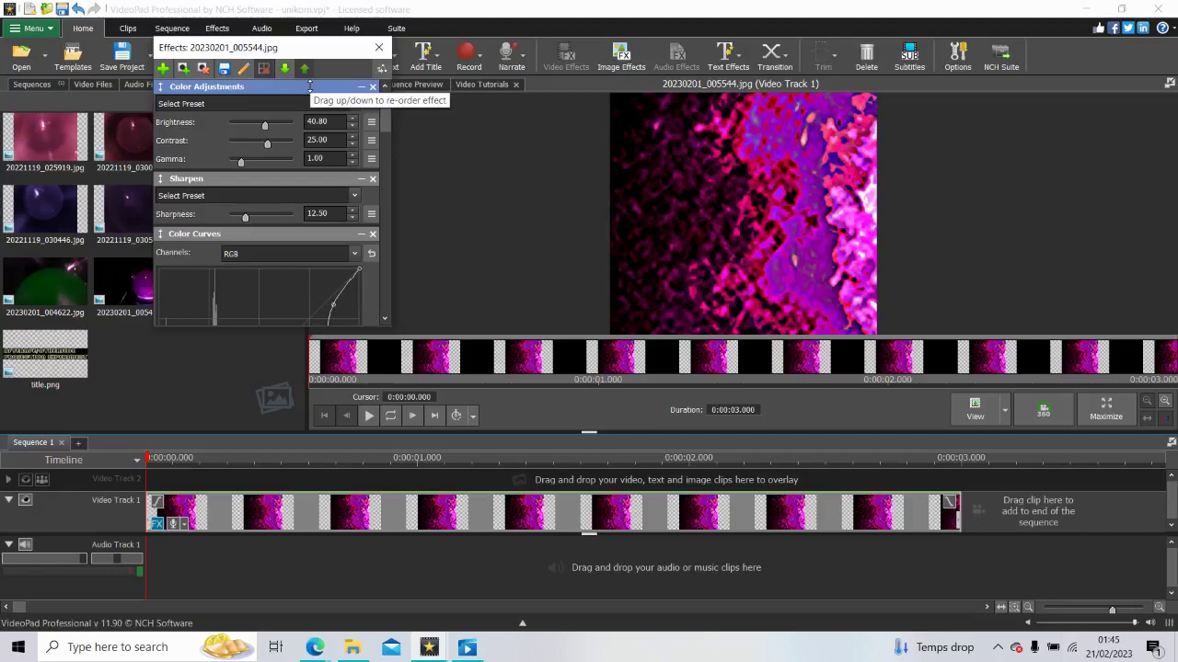
pyautogui.click(372, 90)
pyautogui.click(371, 89)
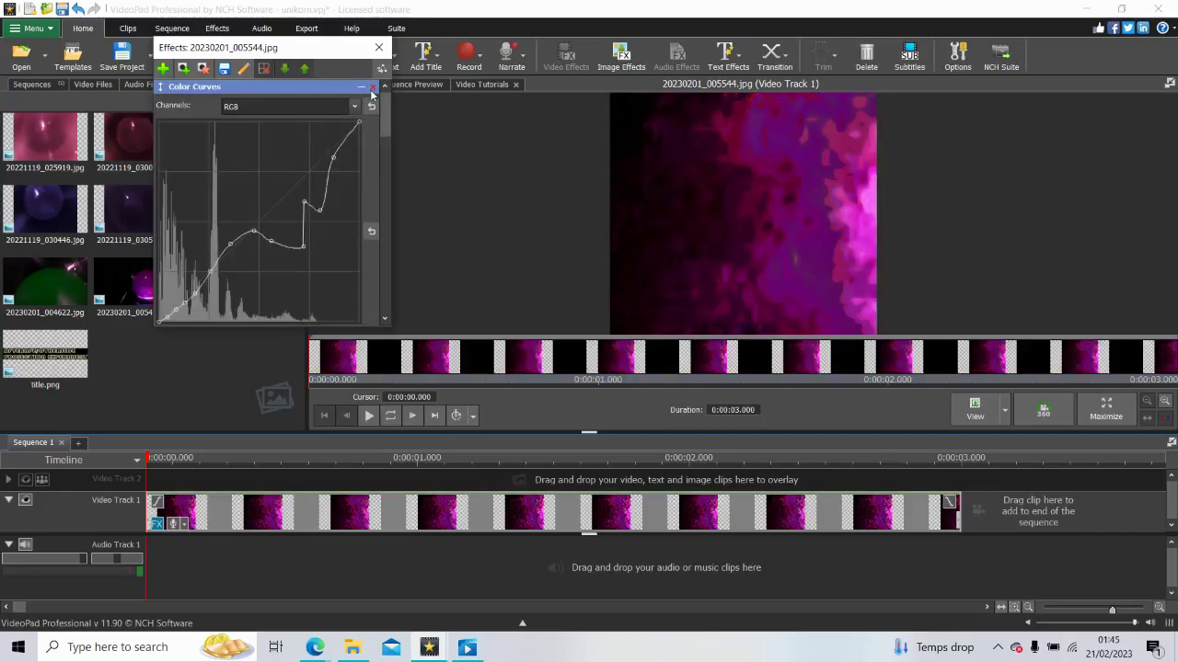
pyautogui.click(372, 89)
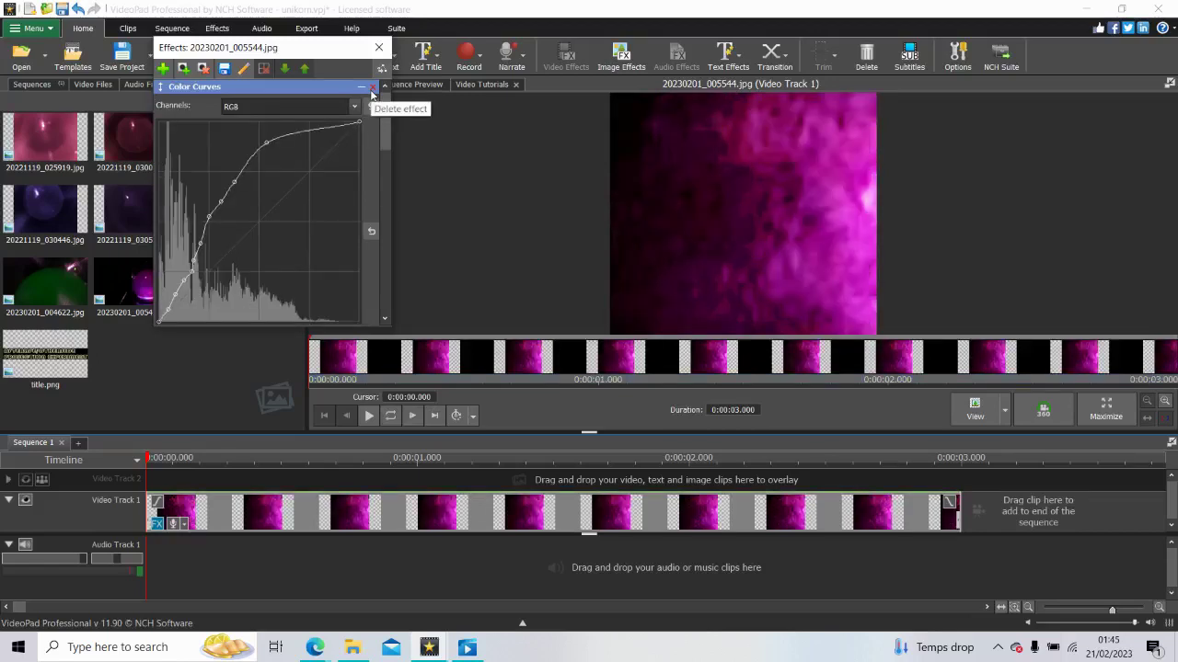
pyautogui.click(372, 89)
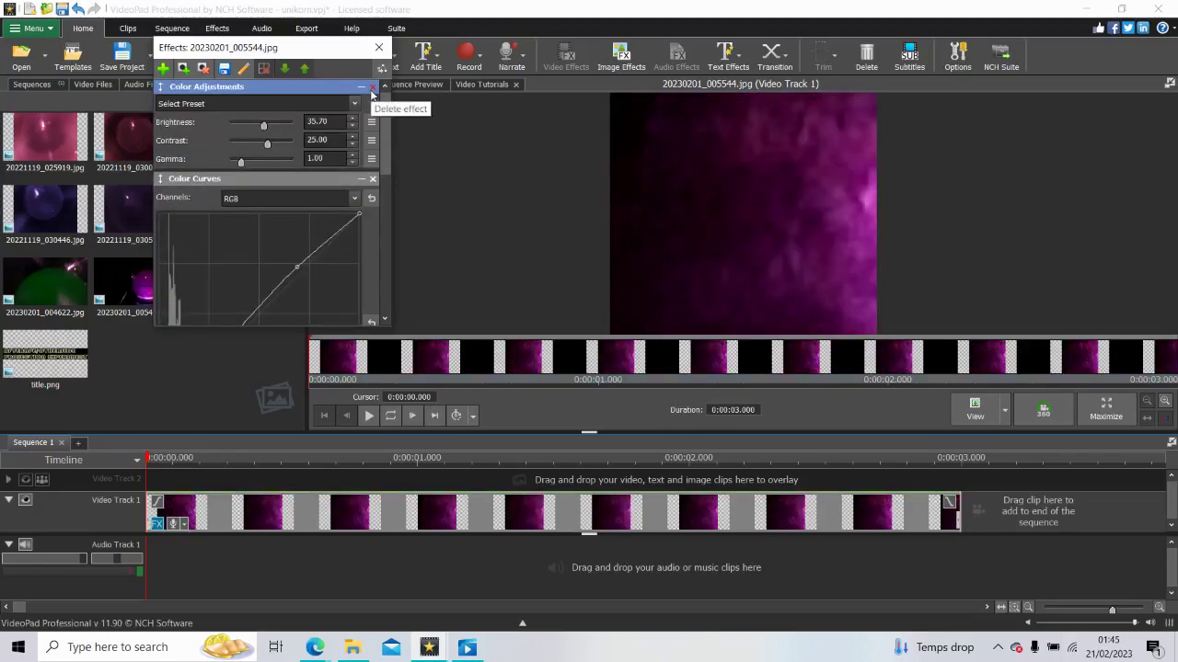
pyautogui.click(371, 89)
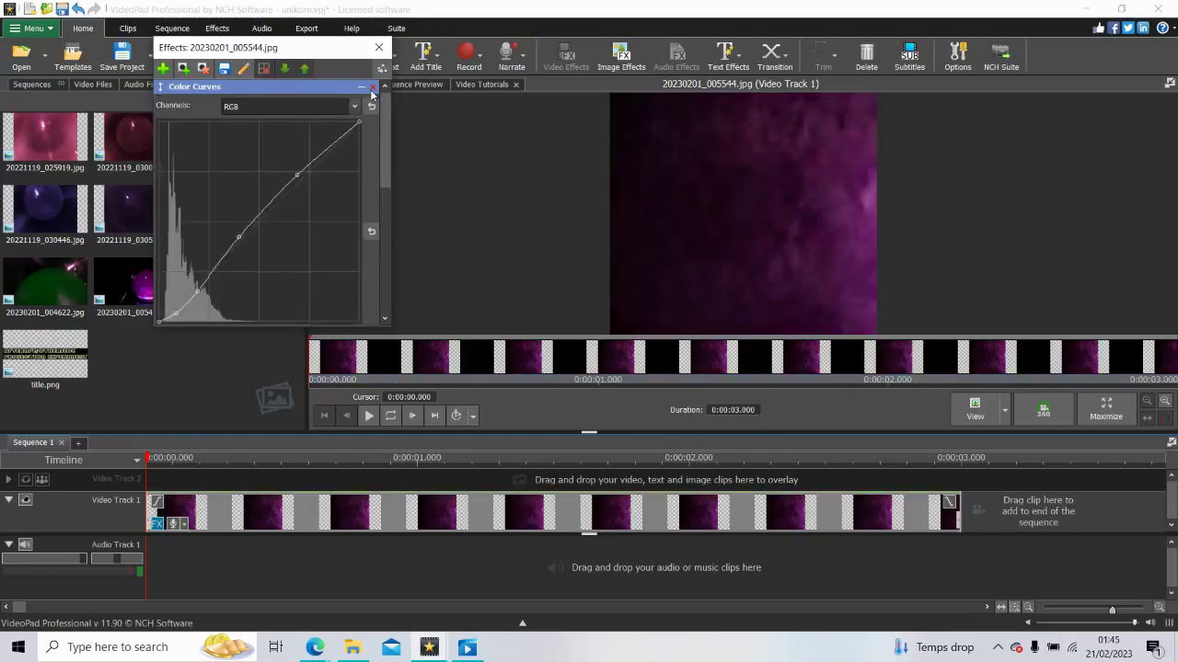
pyautogui.click(371, 89)
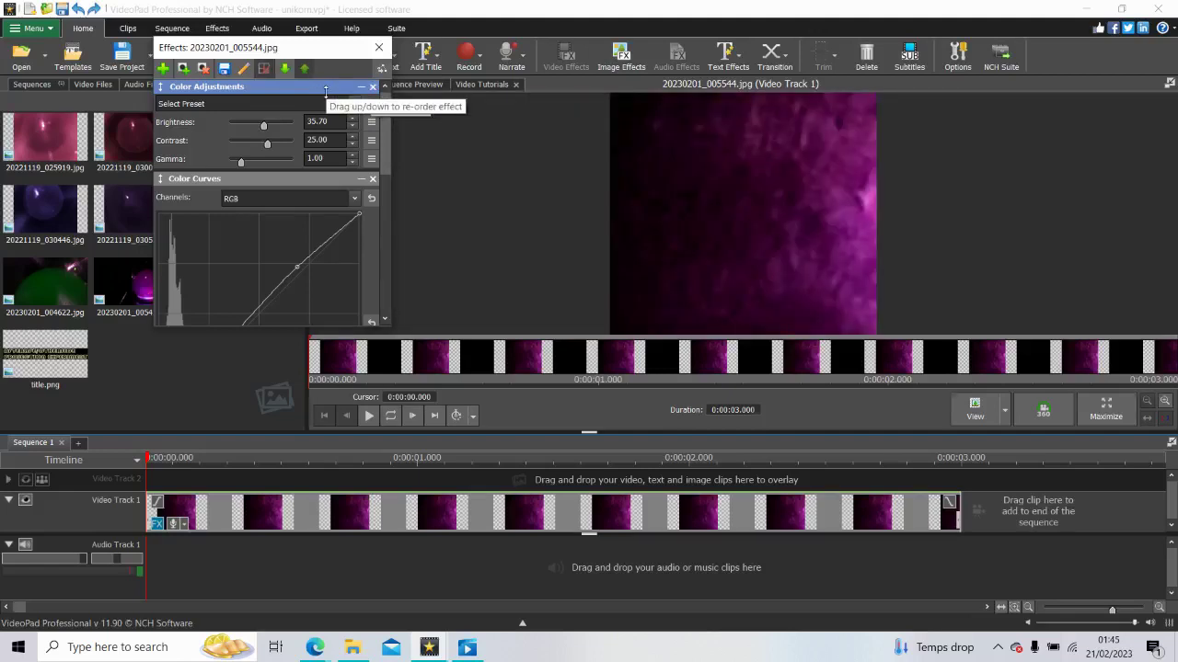
# Step: Undo the effect deletions one by one back to the Sharpen effect
pyautogui.hotkey('ctrl', 'z')
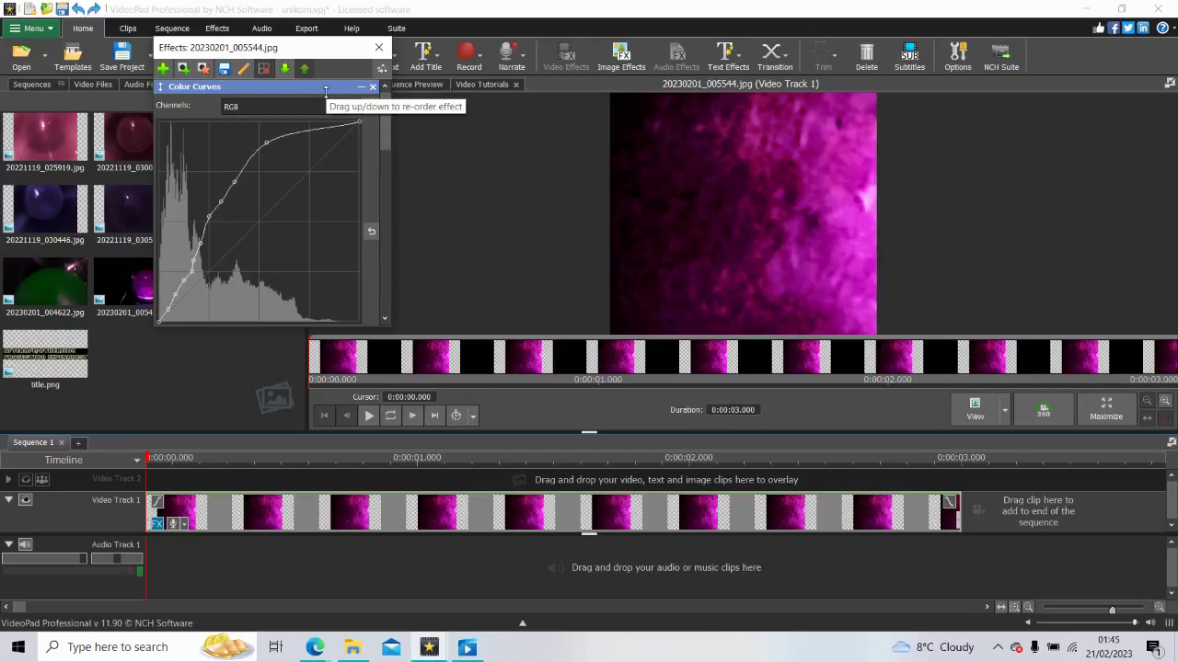
pyautogui.hotkey('ctrl', 'z')
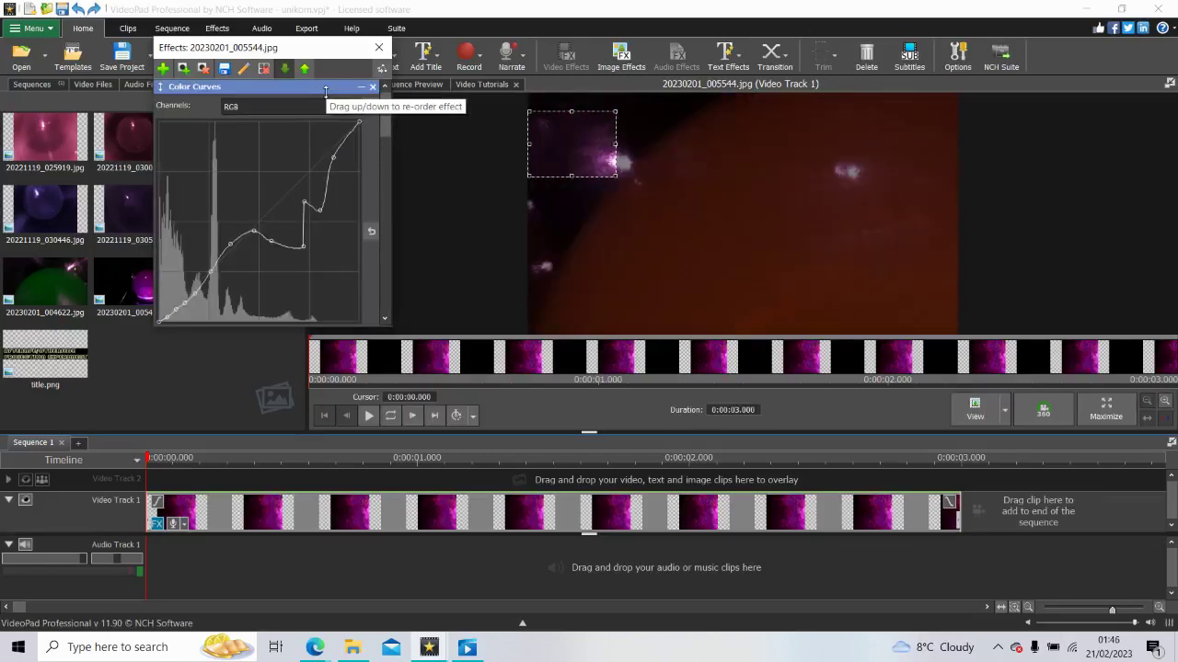
pyautogui.hotkey('ctrl', 'z')
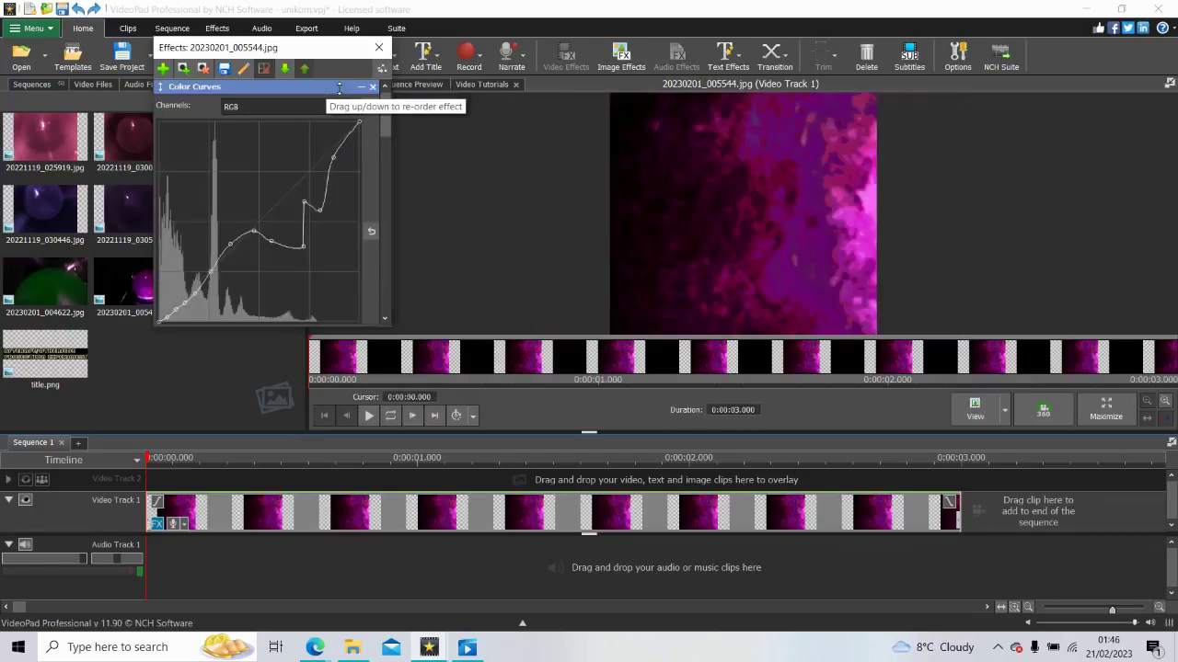
pyautogui.hotkey('ctrl', 'z')
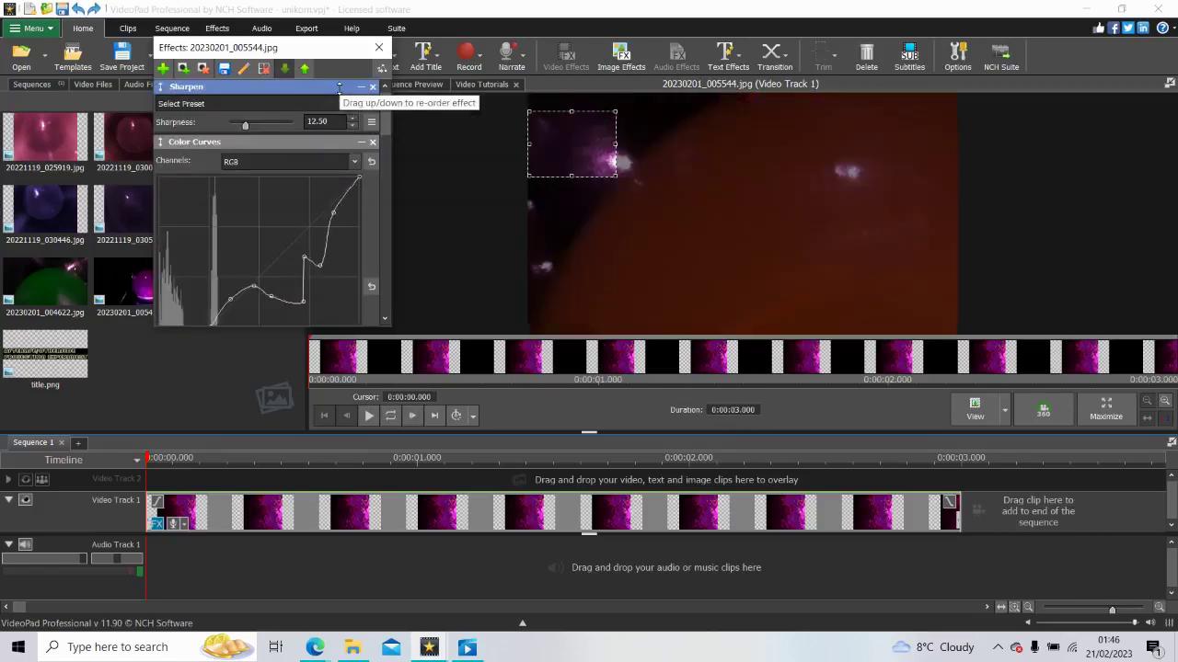
pyautogui.hotkey('ctrl', 'z')
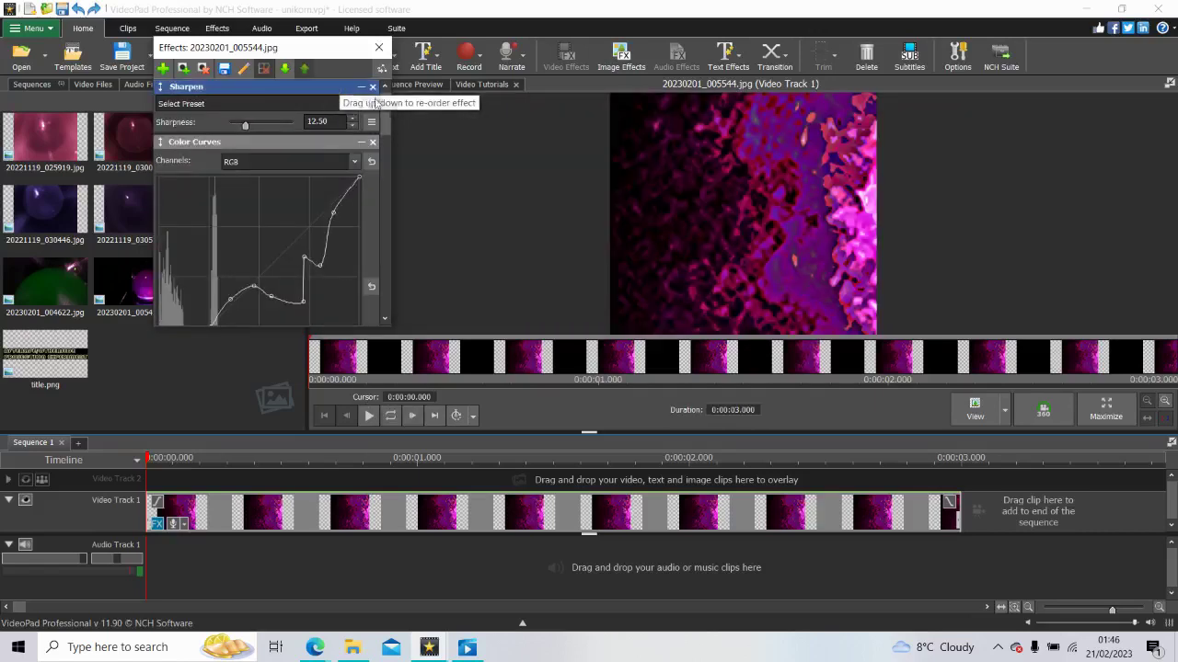
# Step: Enlarge the upper Zoom effect's region from the photo's upper-left corner to X1 0.00, Y1 0.00, X2 91.40 and Y2 67.34
pyautogui.moveTo(385, 122); pyautogui.dragTo(399, 258)
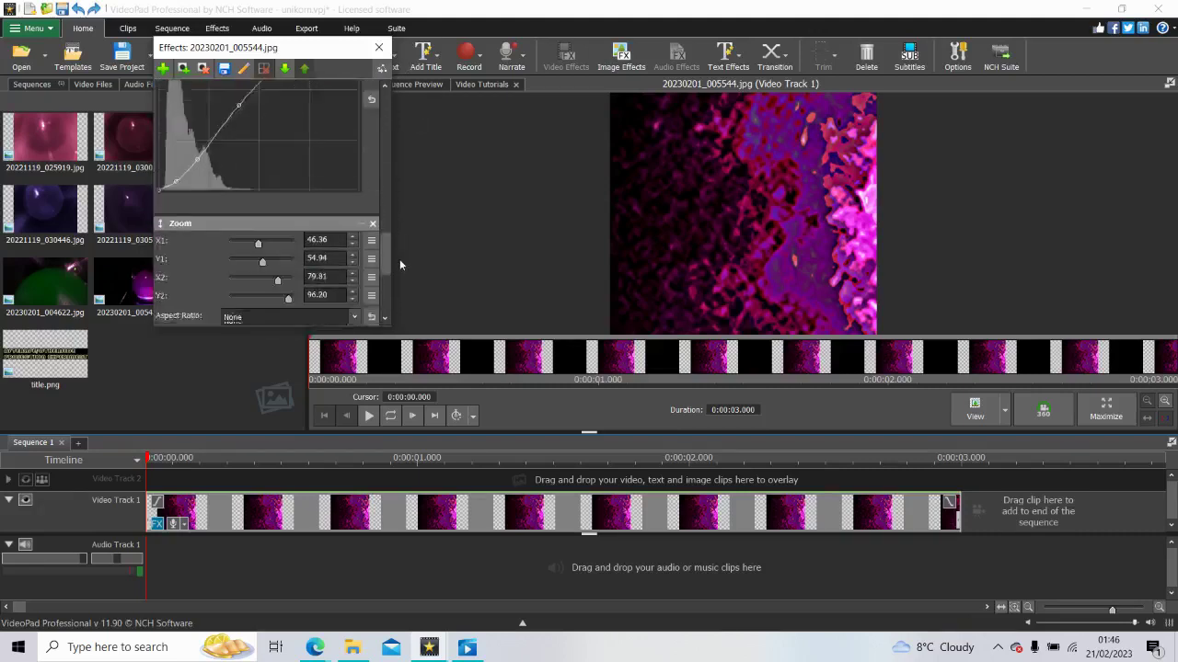
pyautogui.scroll(-2, 358, 241)
pyautogui.click(327, 160)
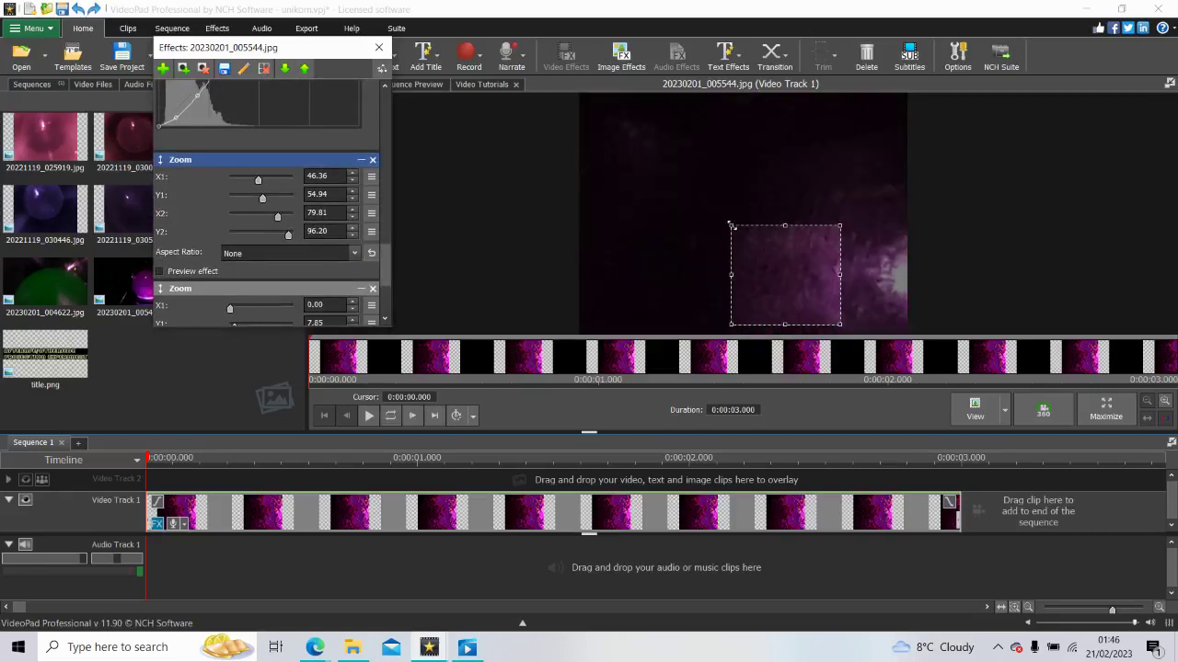
pyautogui.moveTo(732, 225); pyautogui.dragTo(579, 93)
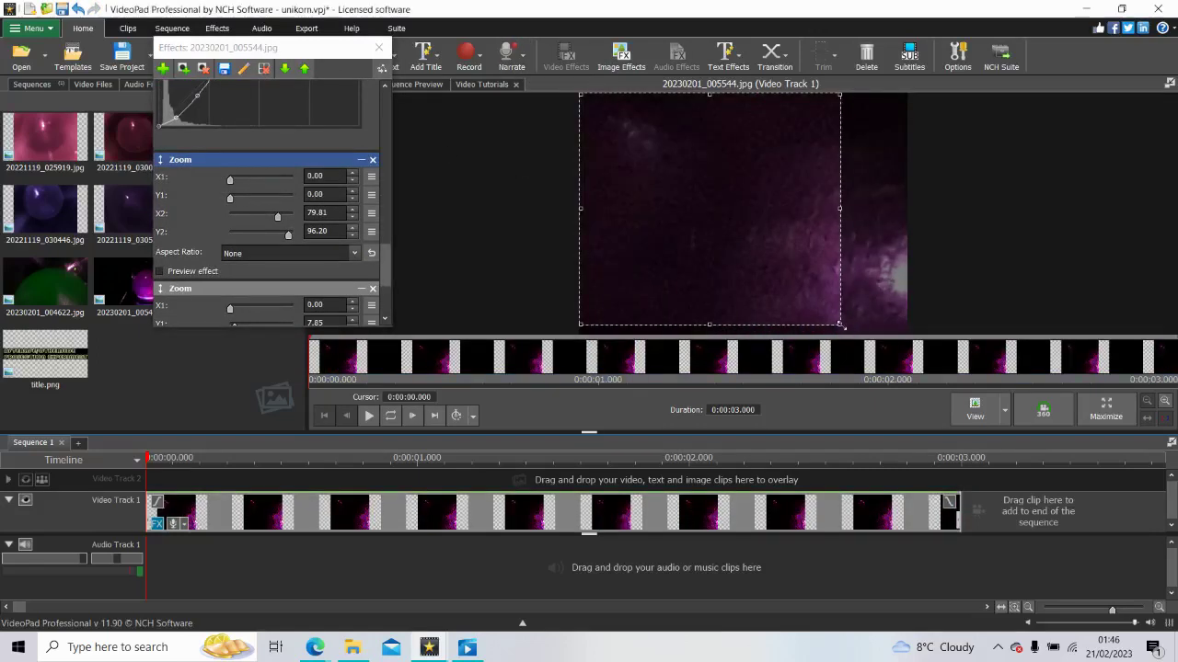
pyautogui.moveTo(840, 324); pyautogui.dragTo(881, 264)
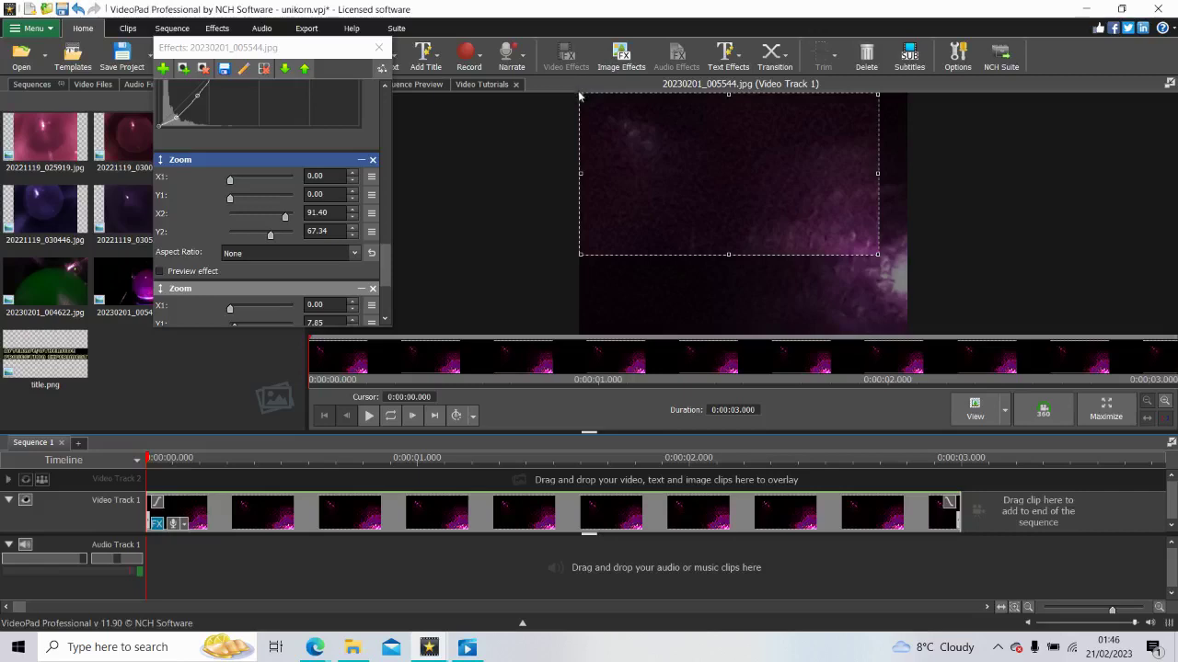
# Step: Shrink the upper Zoom effect's region beside the bright spot to X1 74.21, Y1 52.66, X2 91.78 and Y2 70.13
pyautogui.moveTo(580, 94); pyautogui.dragTo(851, 243)
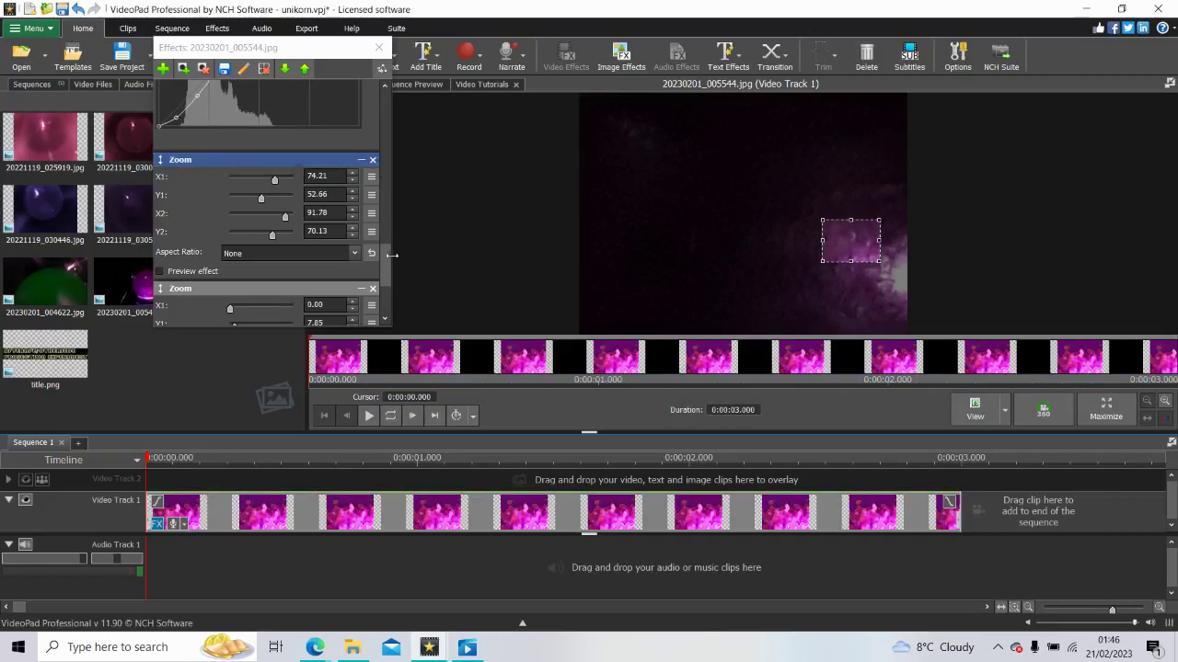
# Step: Delete the effects from the top of the stack down through the upper Zoom, starting with Sharpen and including Color Curves and Color Adjustments
pyautogui.moveTo(387, 261); pyautogui.dragTo(377, 85)
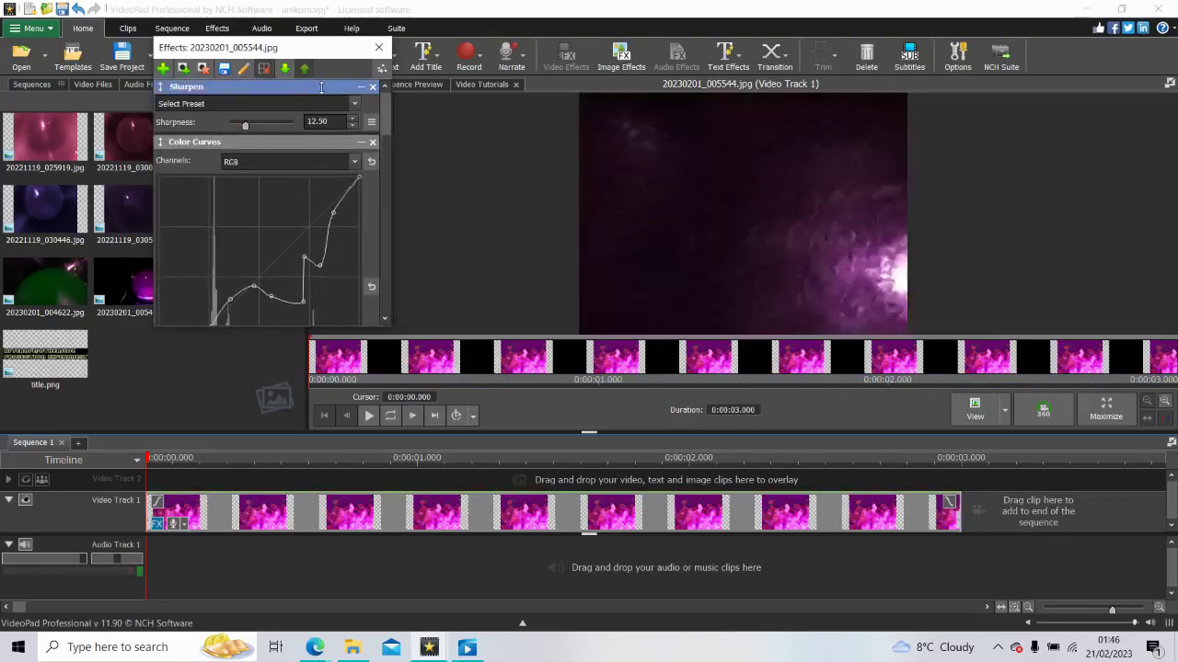
pyautogui.click(373, 86)
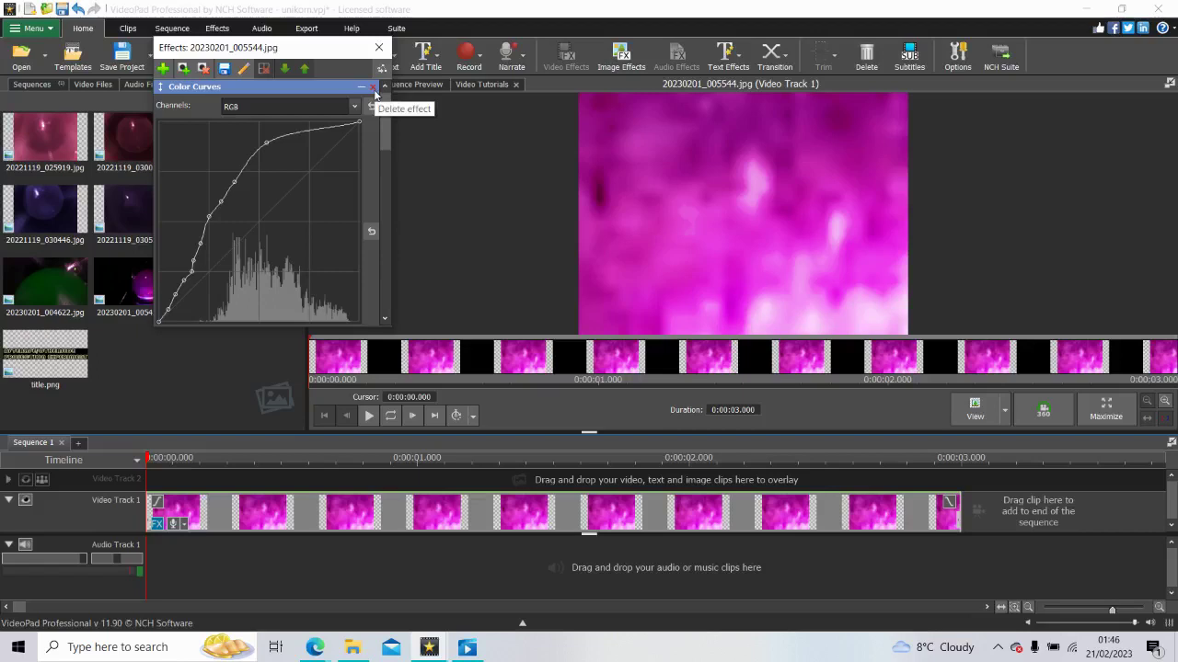
pyautogui.click(373, 88)
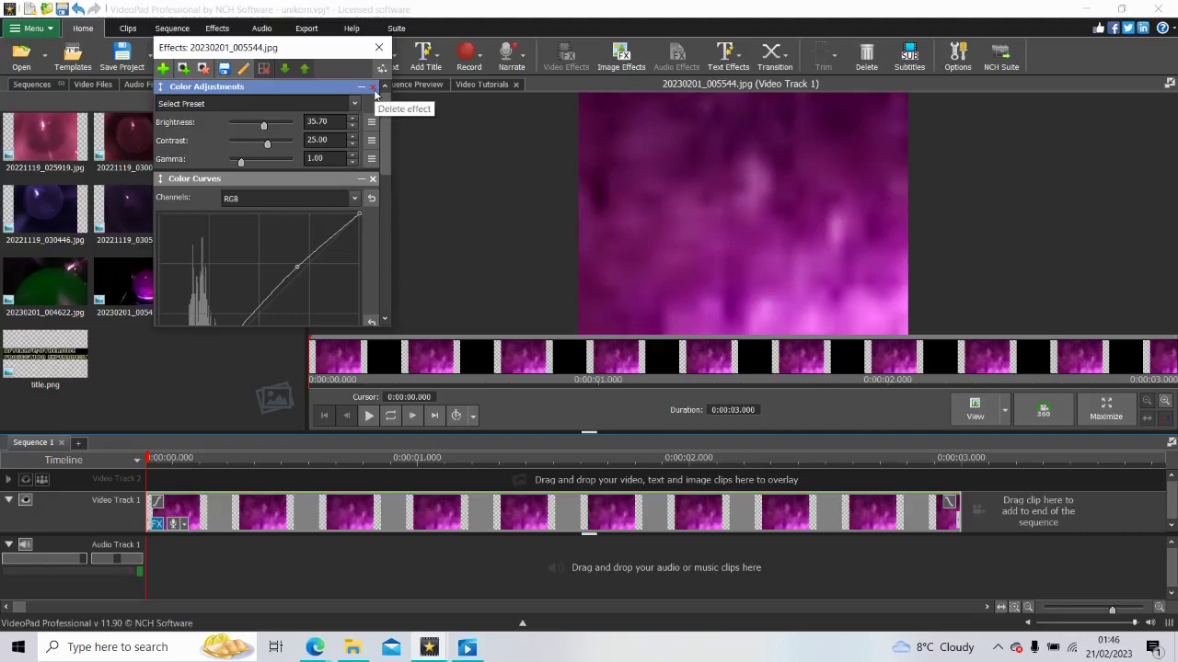
pyautogui.click(373, 89)
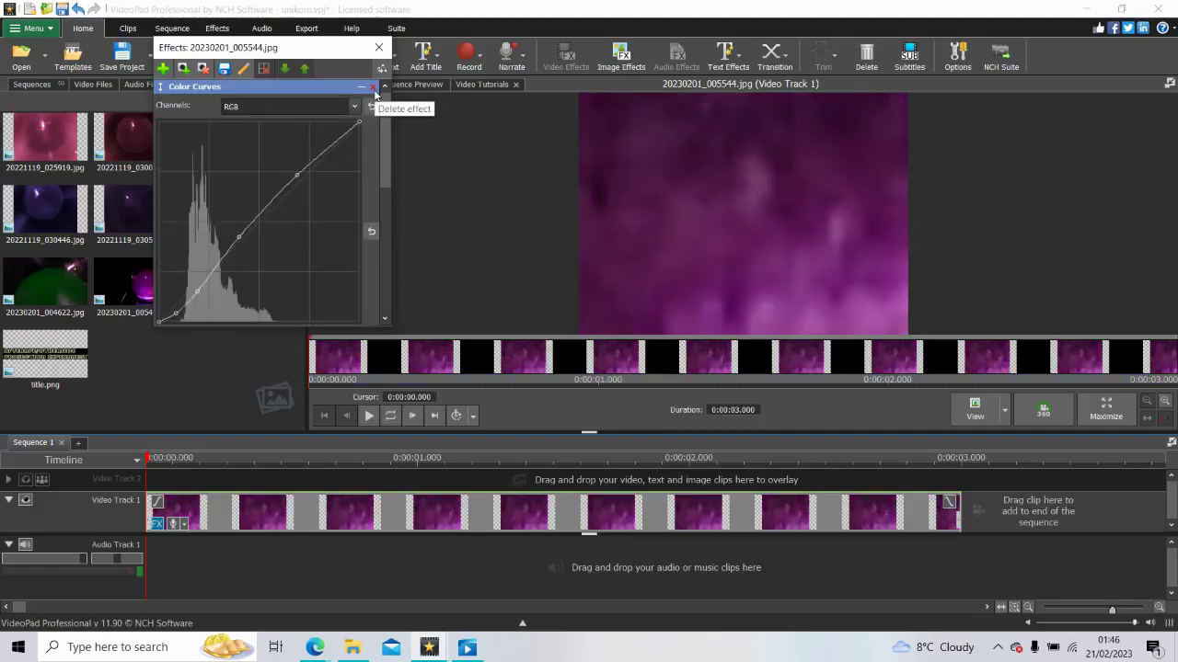
pyautogui.click(373, 88)
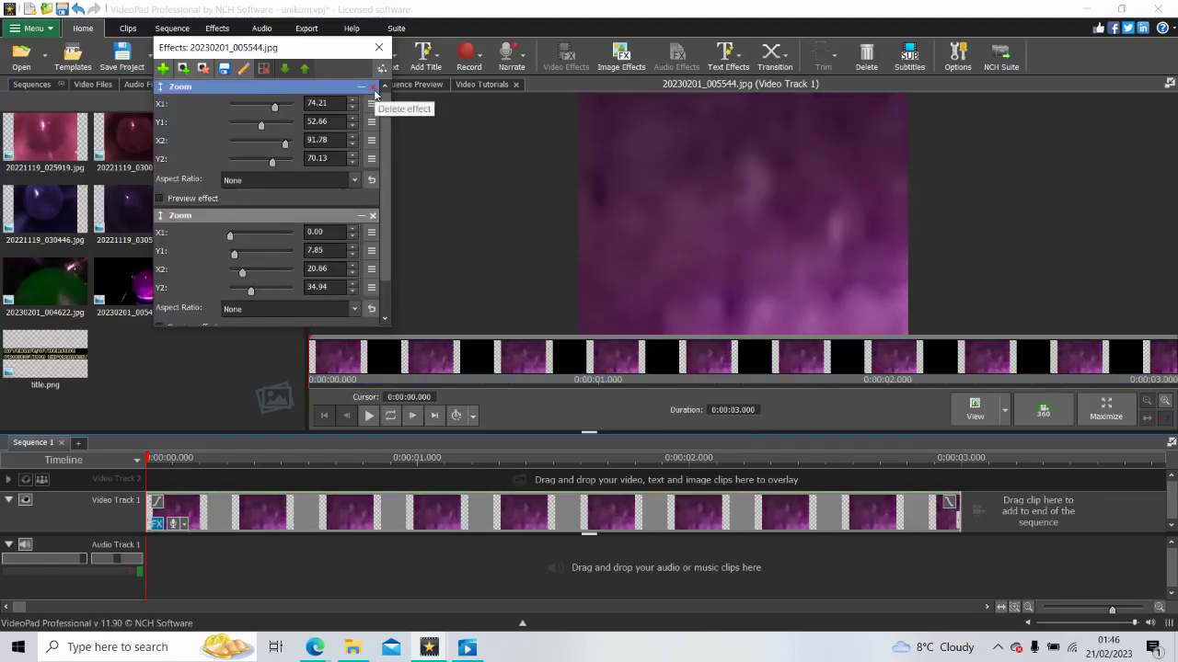
pyautogui.click(372, 87)
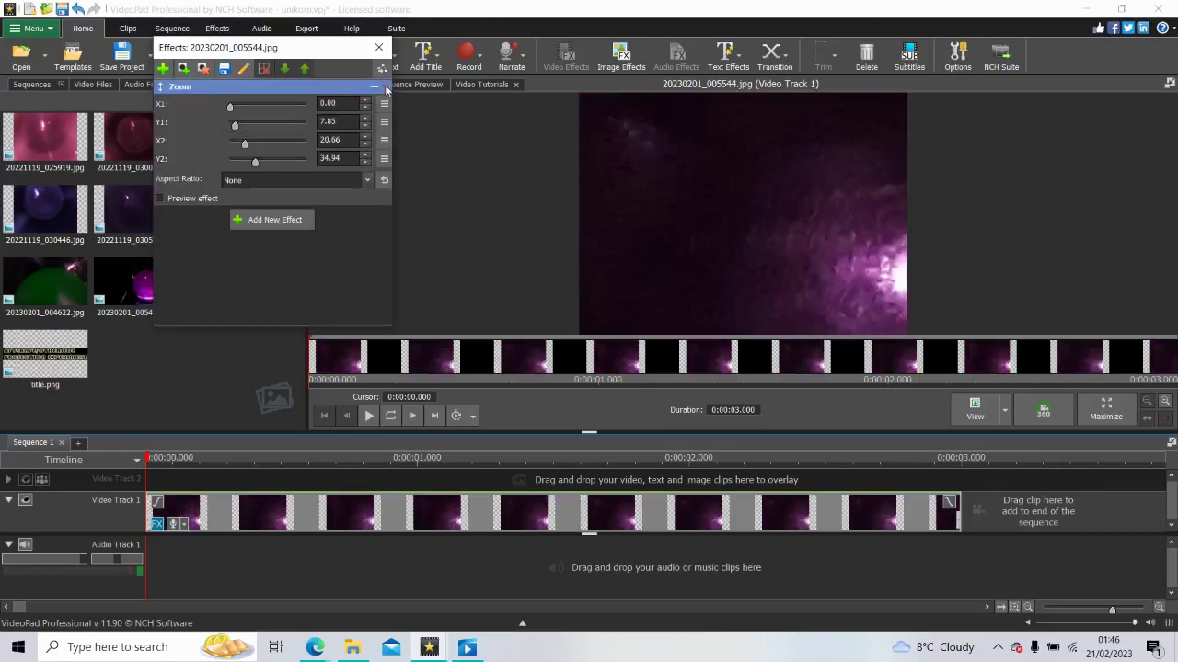
# Step: Undo the deletions of the upper Zoom and of the Color Curves effect directly above it
pyautogui.hotkey('ctrl', 'z')
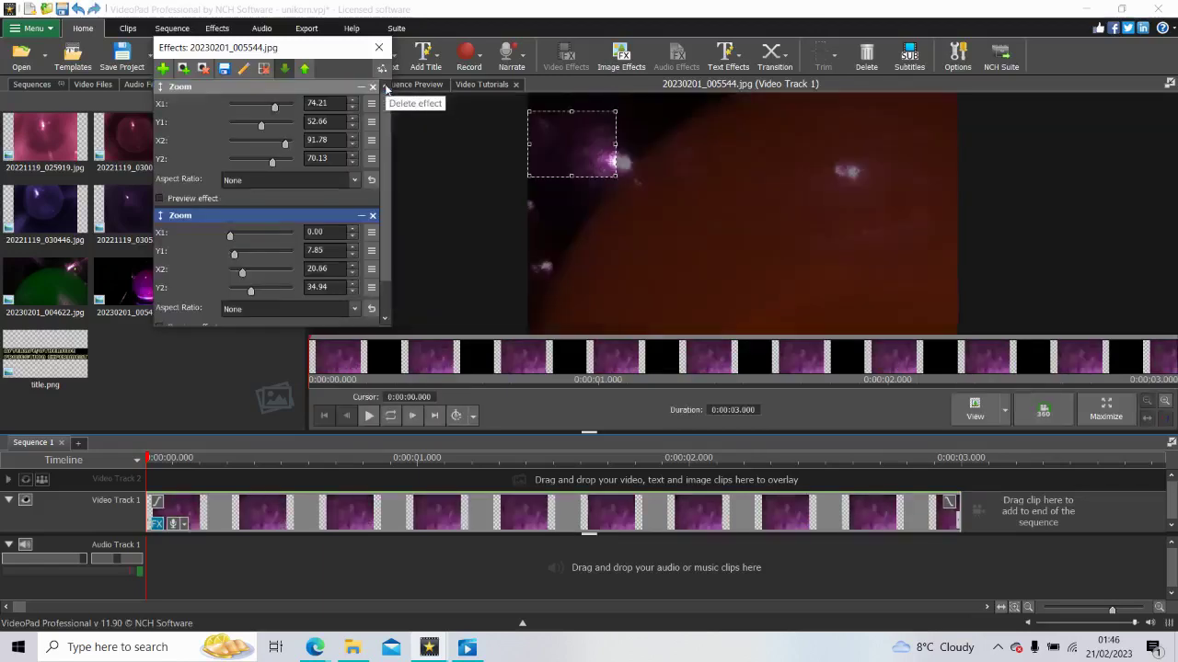
pyautogui.click(324, 86)
pyautogui.scroll(-3, 323, 86)
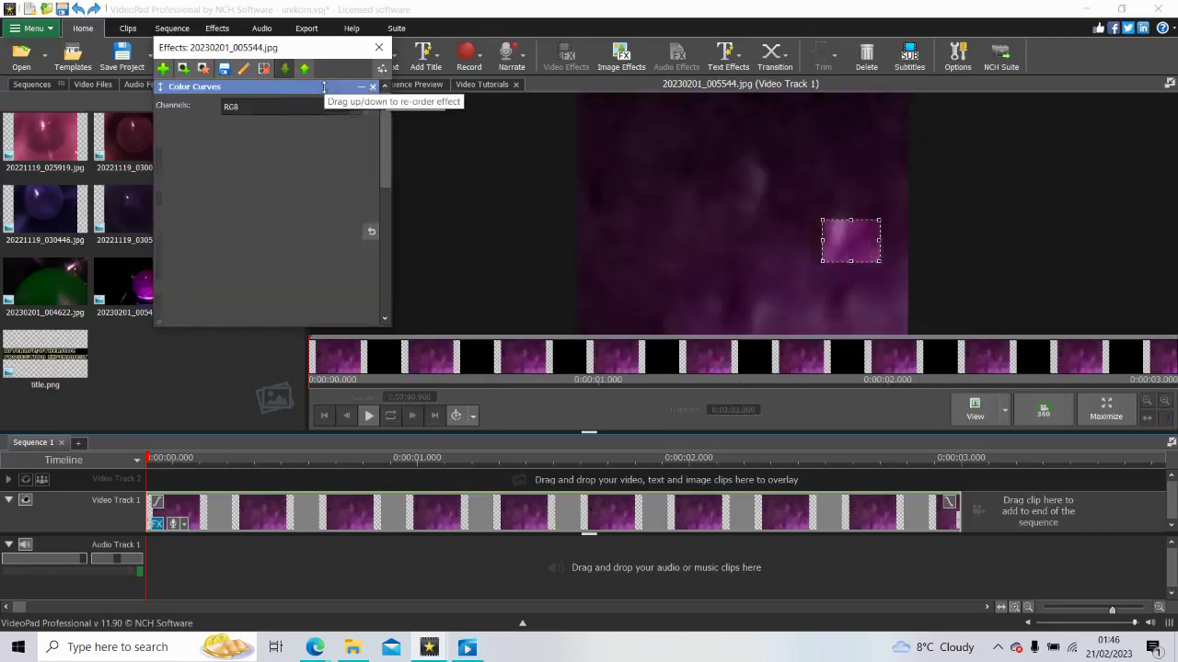
pyautogui.click(324, 87)
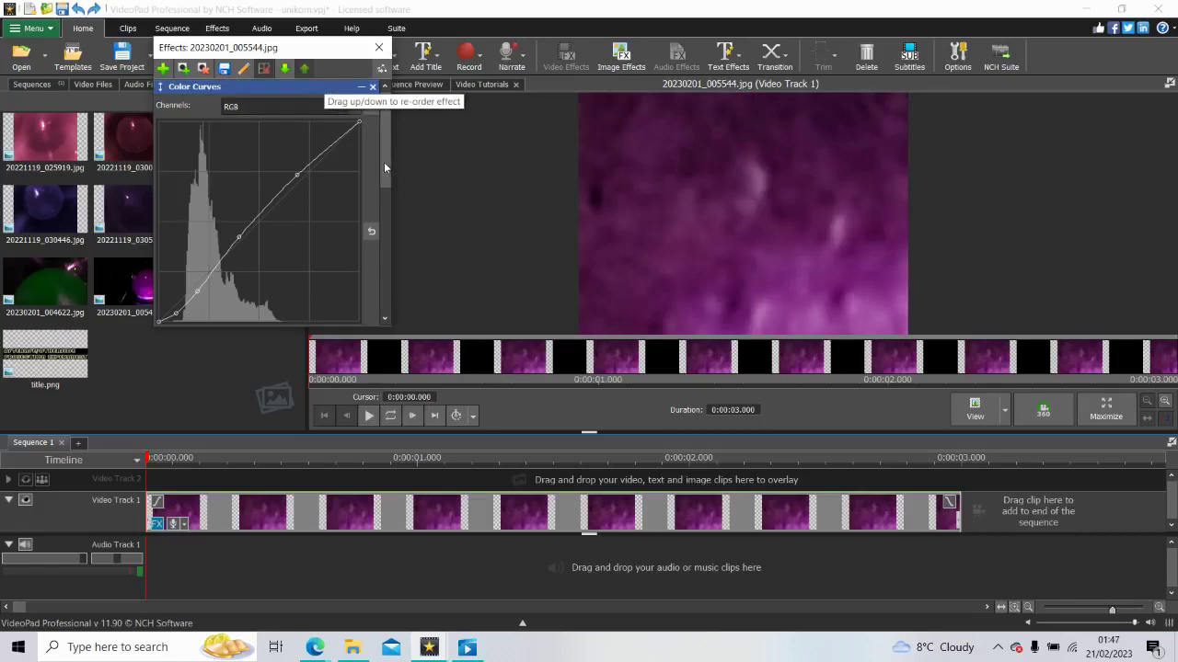
# Step: Add another Color Curves effect to the photo clip
pyautogui.moveTo(384, 162); pyautogui.dragTo(328, 297)
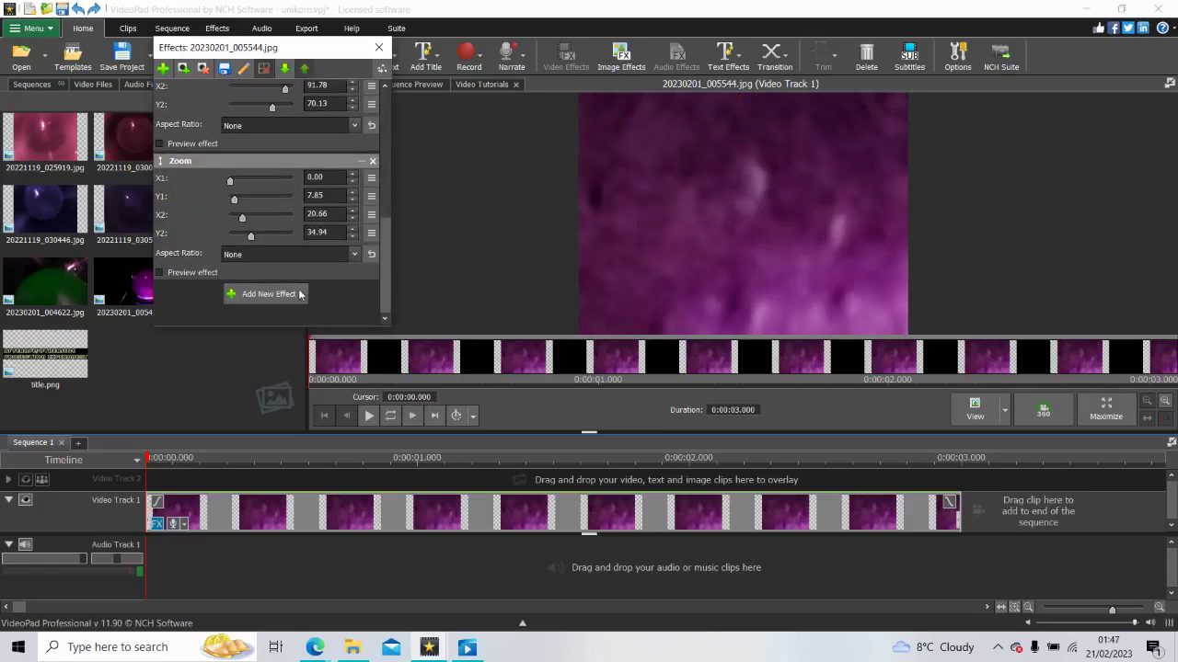
pyautogui.click(300, 294)
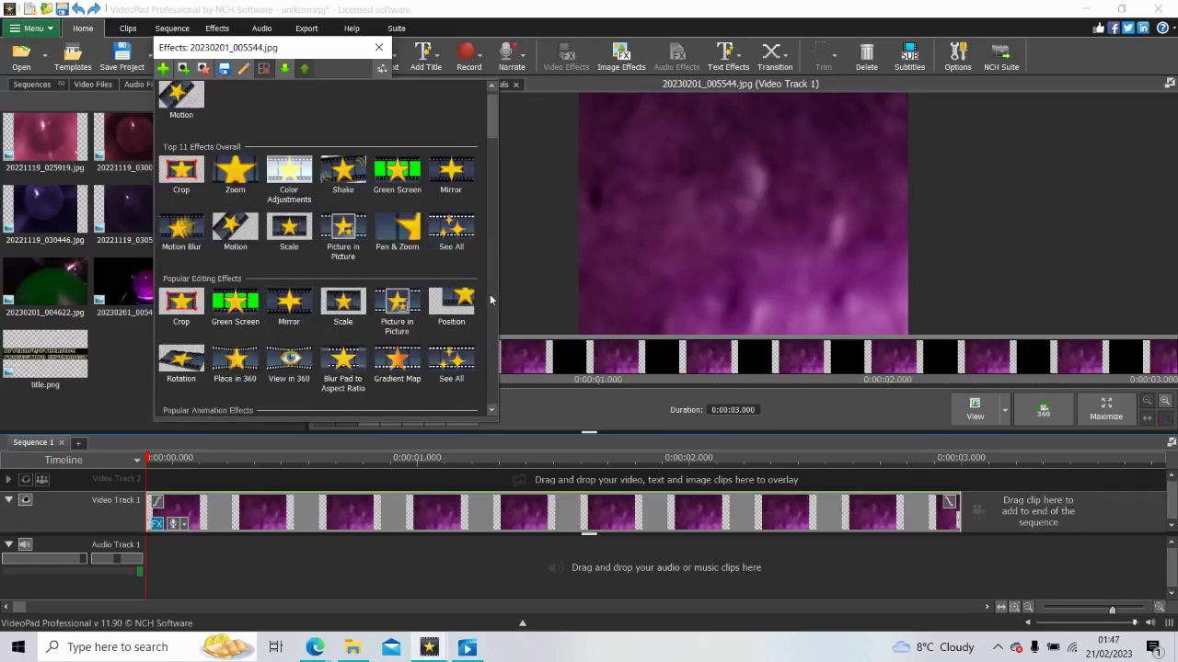
pyautogui.scroll(-4, 490, 301)
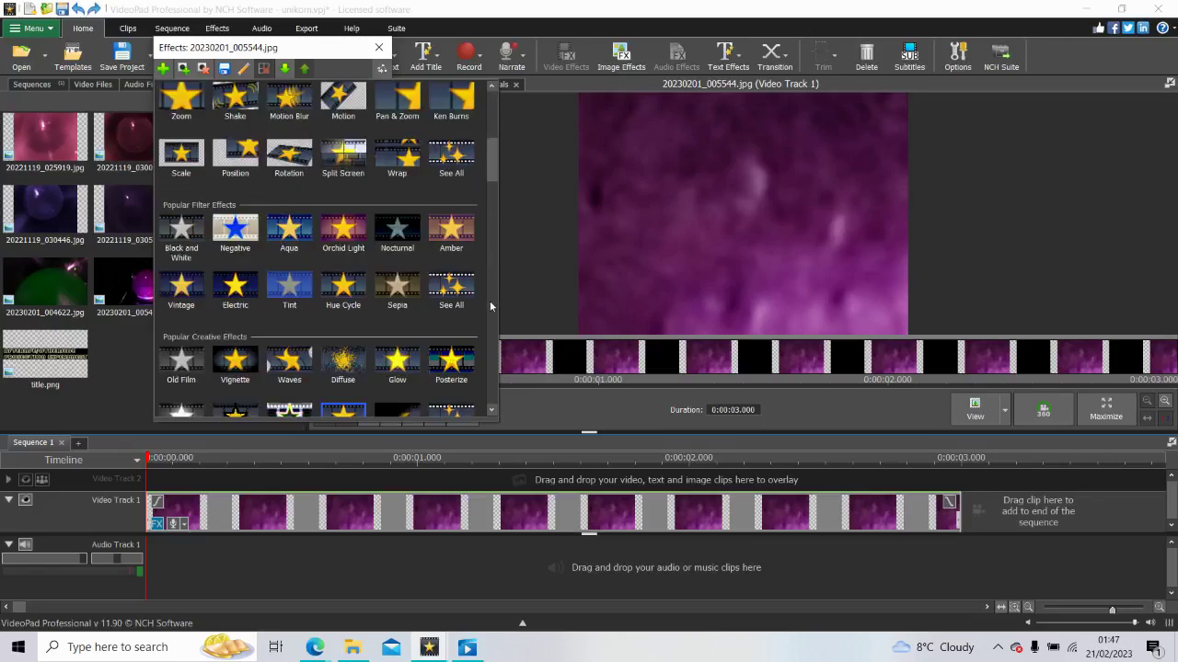
pyautogui.scroll(-5, 490, 301)
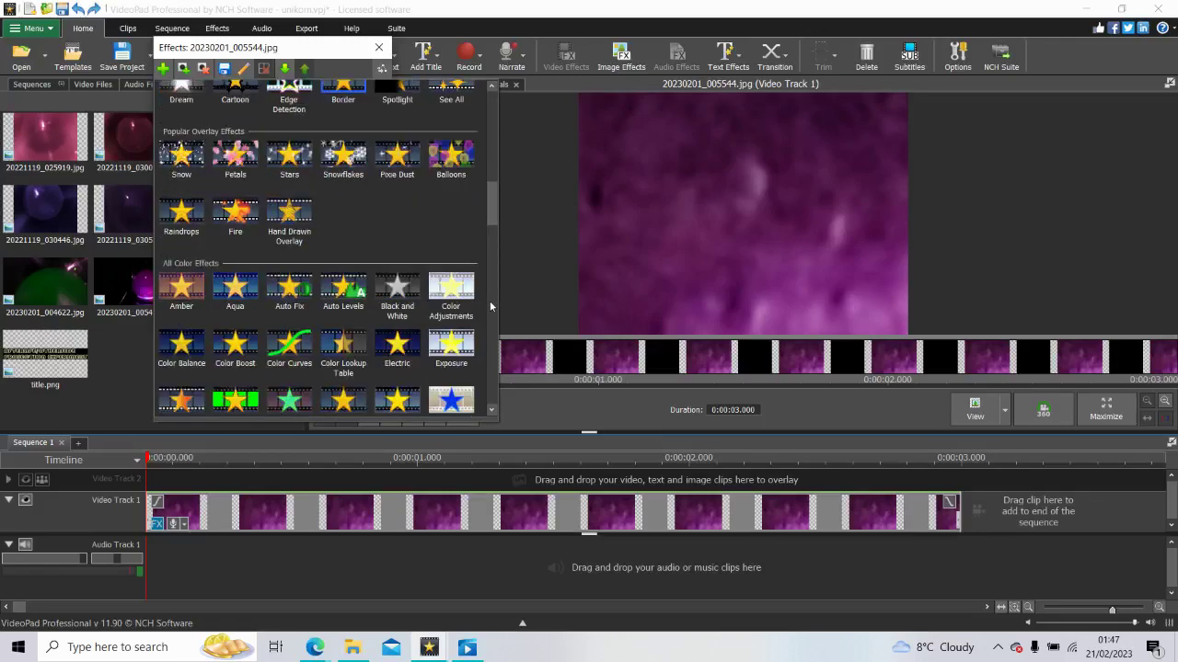
pyautogui.click(271, 353)
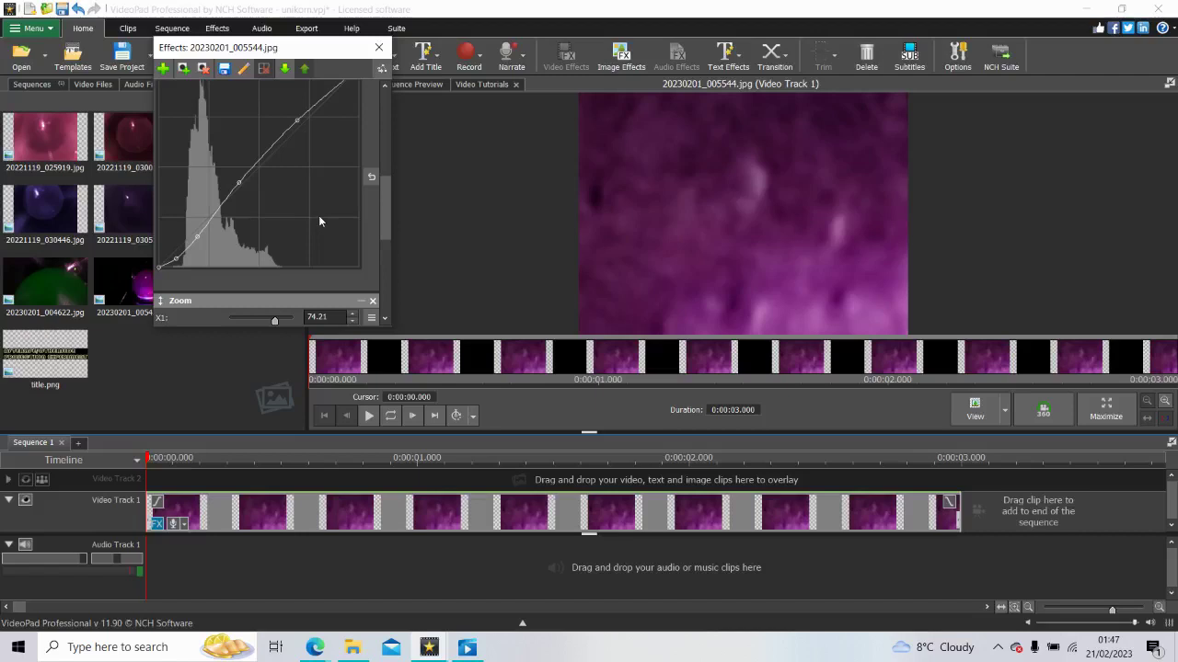
# Step: Bend the new Color Curves effect's RGB curve below the diagonal with one shadow, two midtone and one highlight point
pyautogui.moveTo(385, 206); pyautogui.dragTo(391, 124)
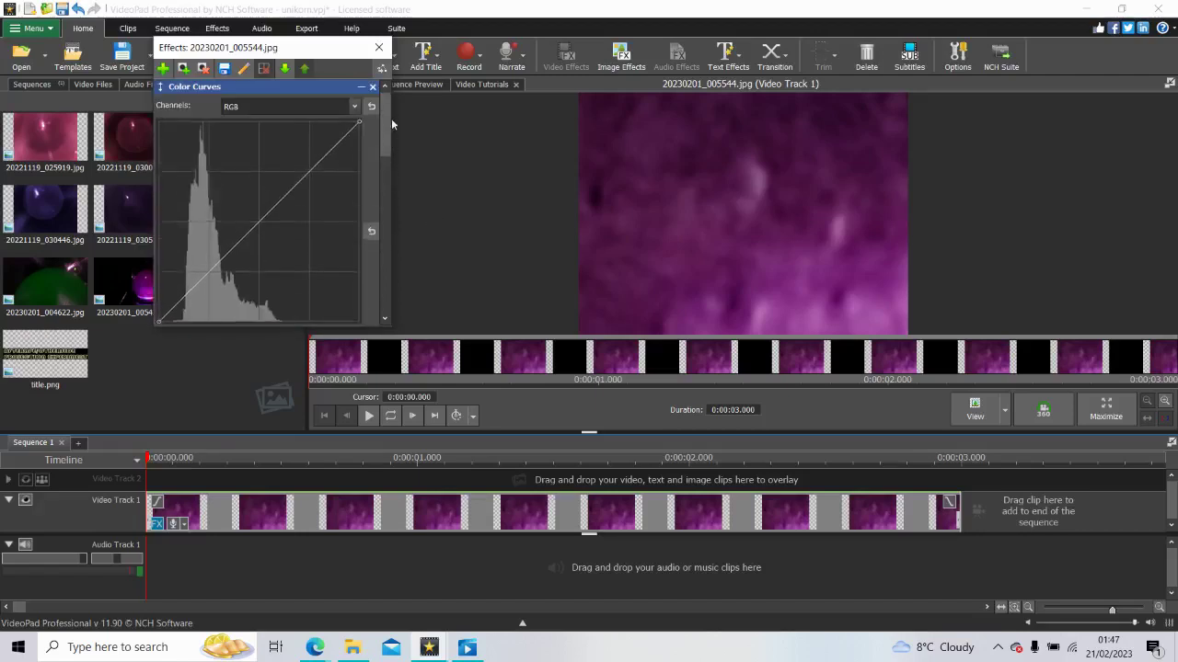
pyautogui.click(200, 311)
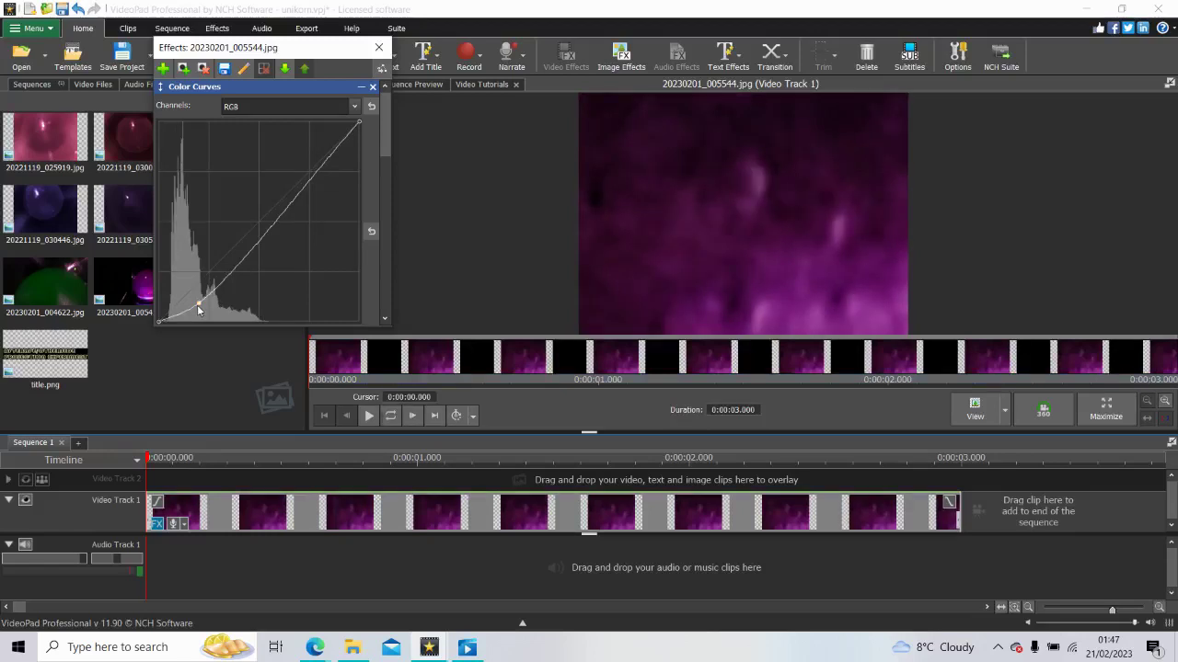
pyautogui.moveTo(196, 304); pyautogui.dragTo(208, 315)
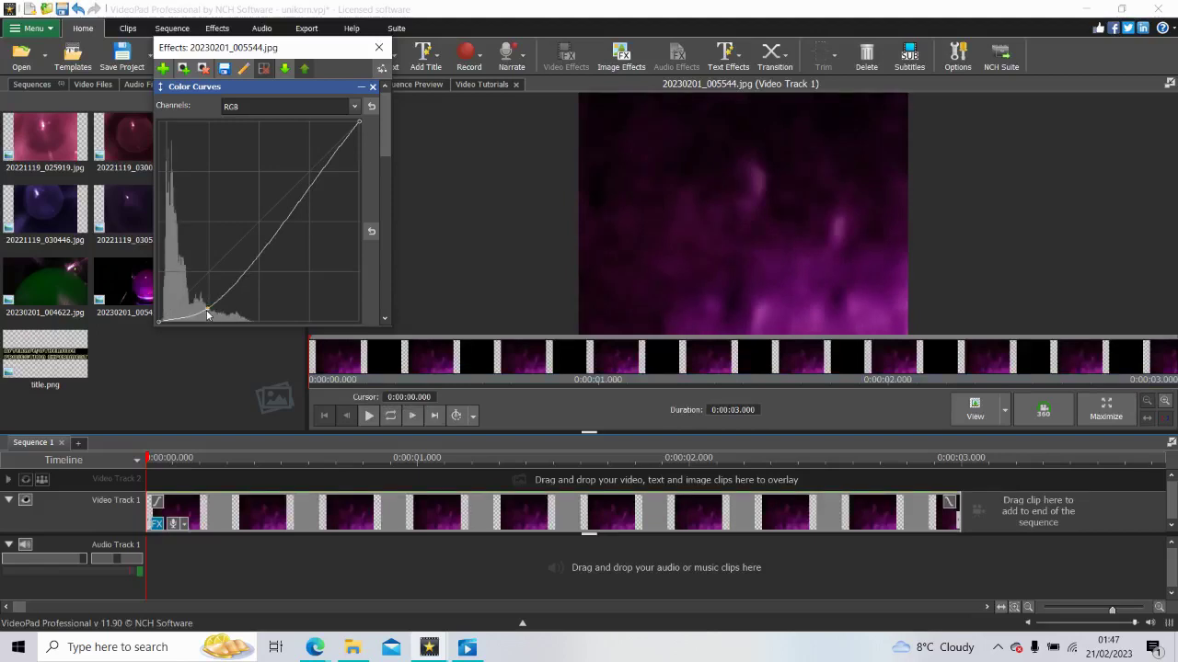
pyautogui.moveTo(290, 244); pyautogui.dragTo(291, 234)
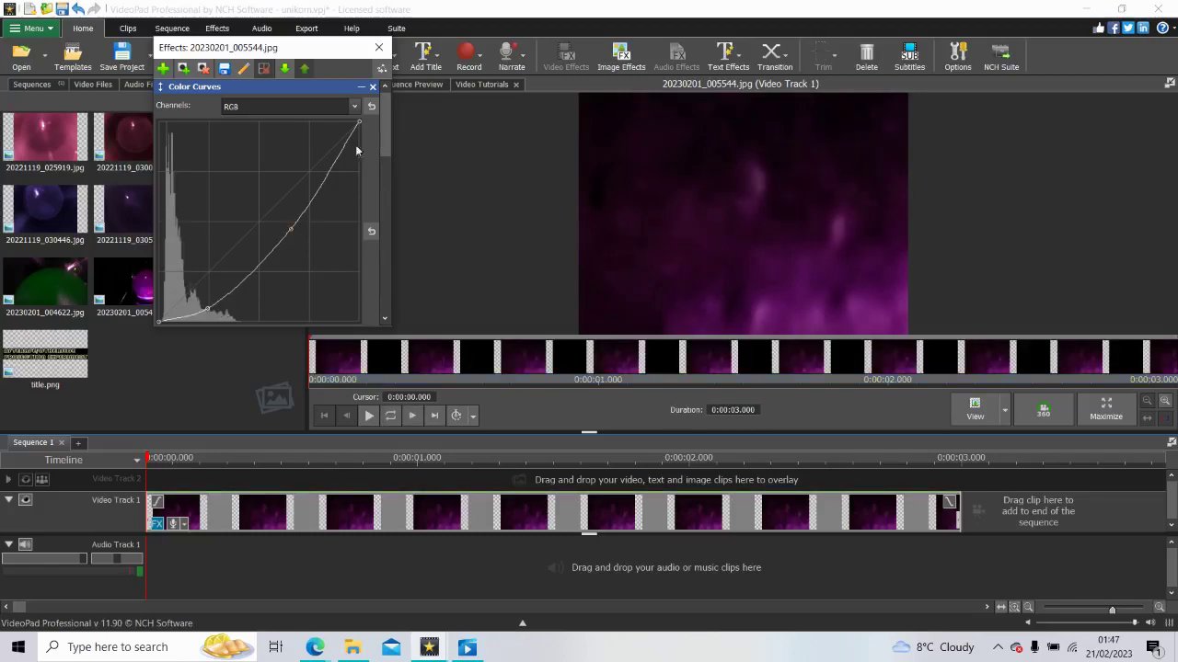
pyautogui.moveTo(326, 176); pyautogui.dragTo(326, 167)
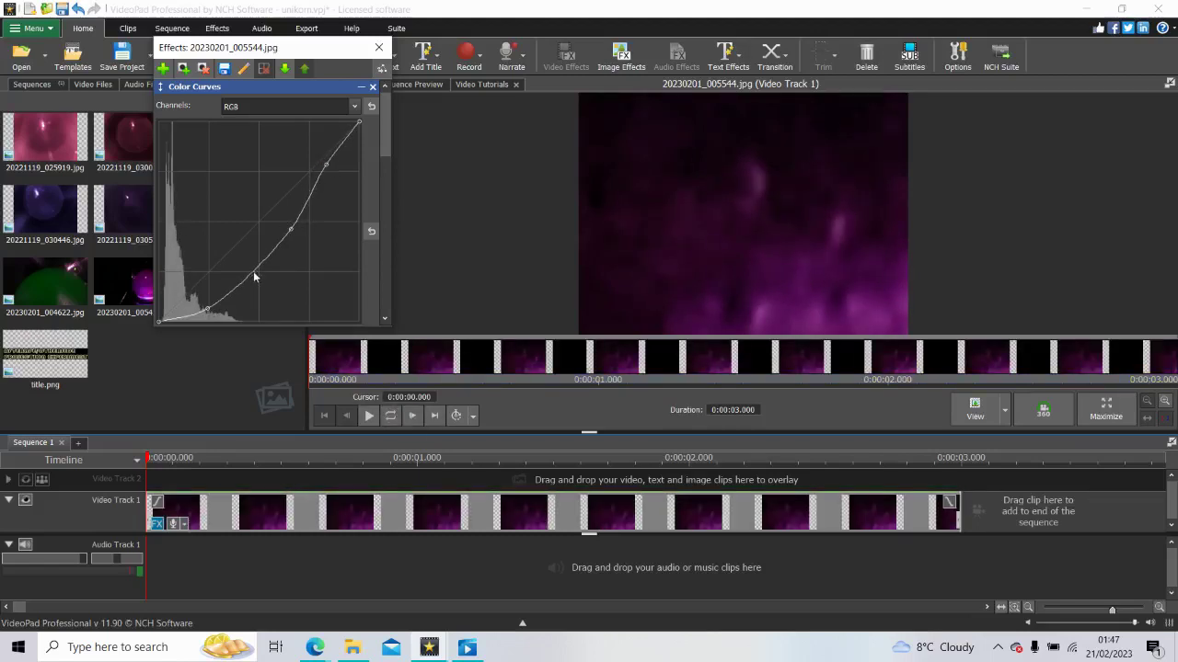
pyautogui.moveTo(233, 279); pyautogui.dragTo(260, 274)
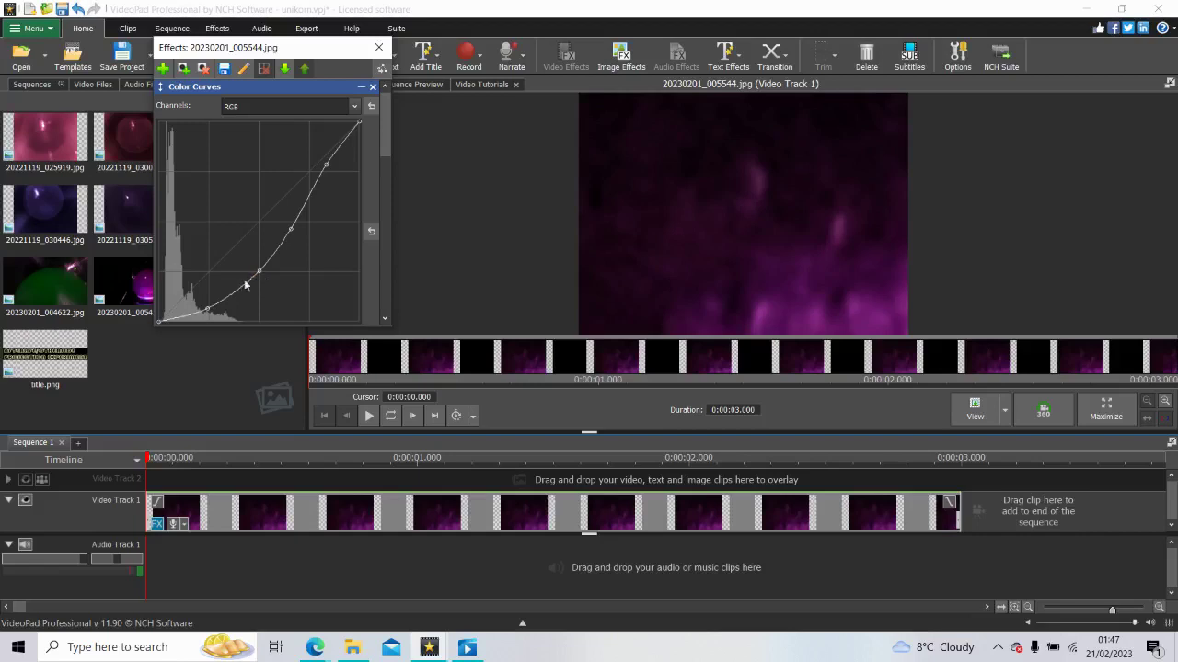
# Step: Add a point between the RGB curve's shadow and lower midtone points and pull it down to darken the background
pyautogui.click(233, 290)
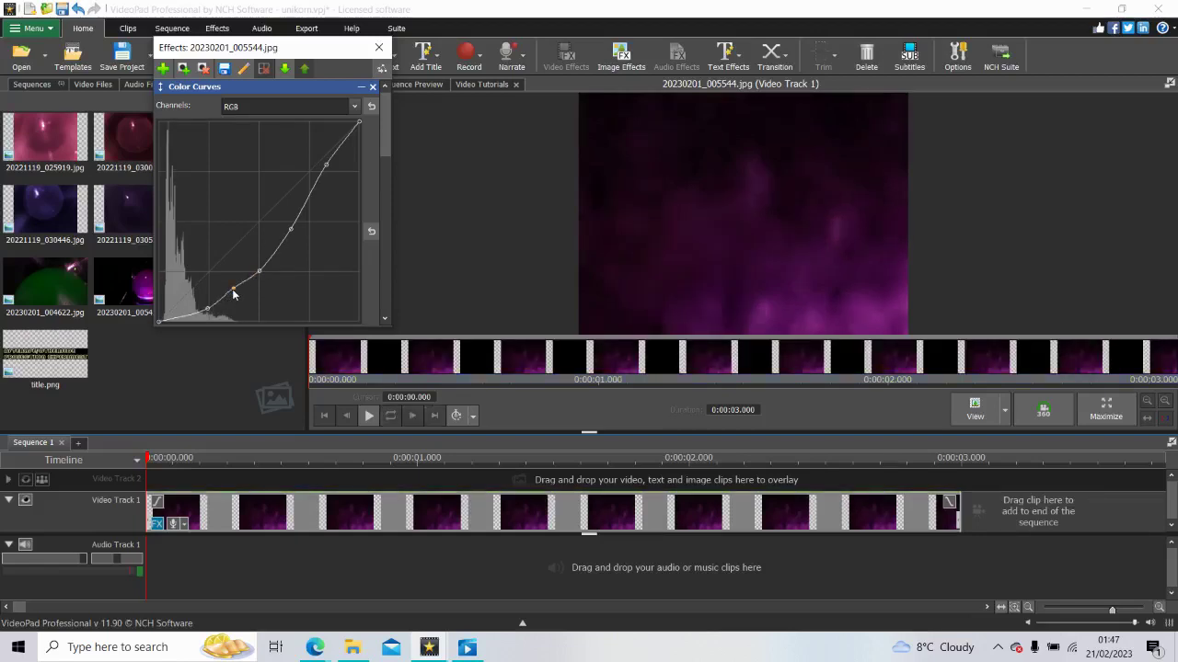
pyautogui.moveTo(234, 292); pyautogui.dragTo(237, 296)
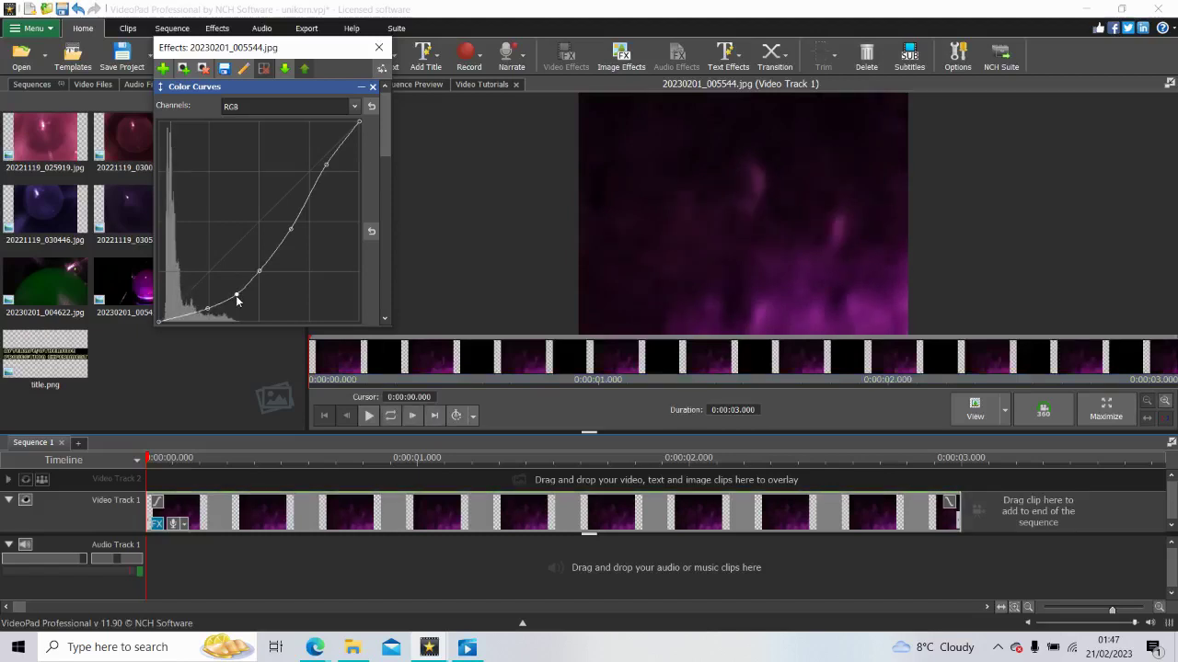
pyautogui.moveTo(235, 296); pyautogui.dragTo(237, 301)
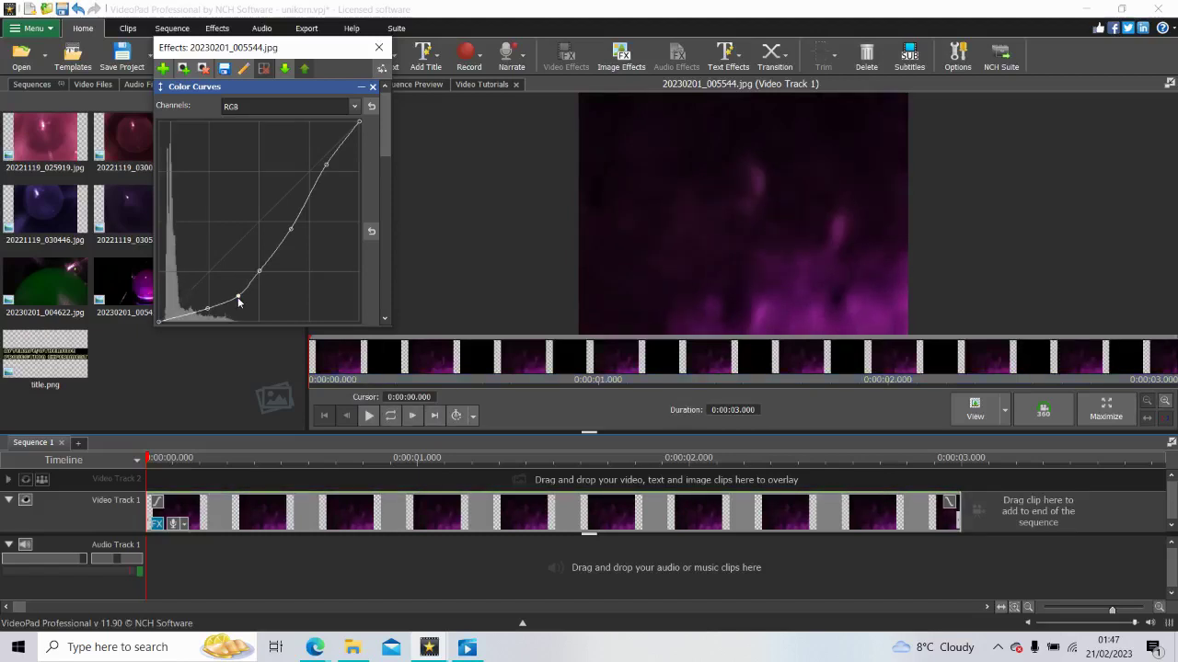
pyautogui.moveTo(237, 296); pyautogui.dragTo(237, 298)
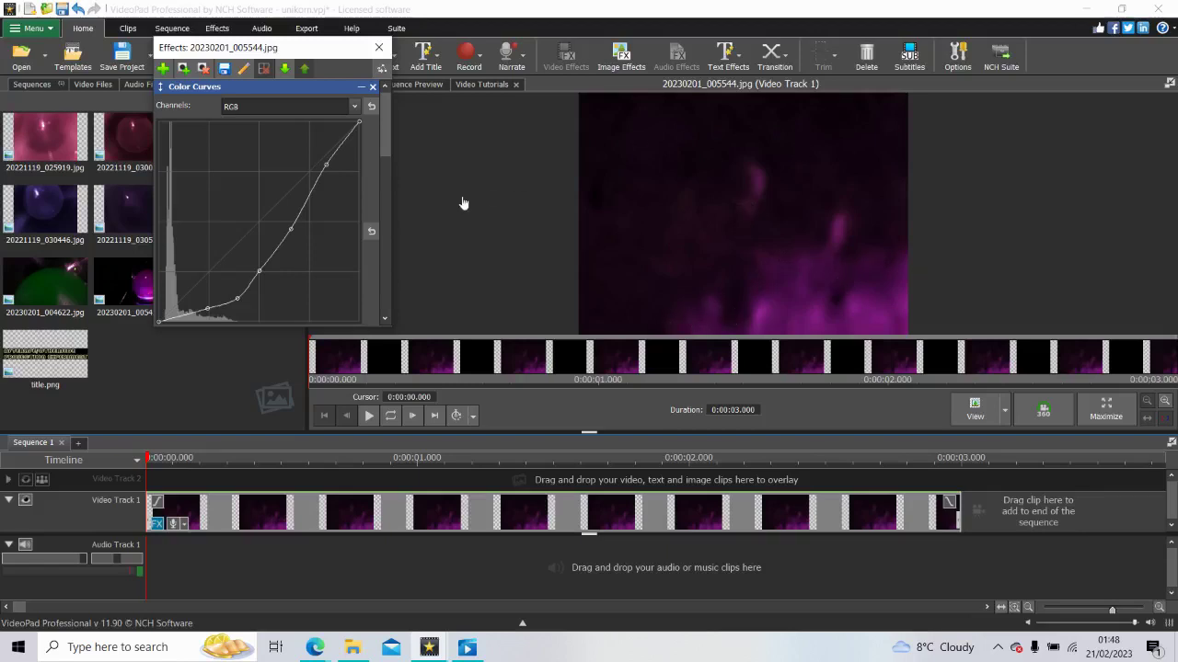
# Step: Inspect the enhanced photo in the maximized preview, then return to the normal layout
pyautogui.click(1106, 416)
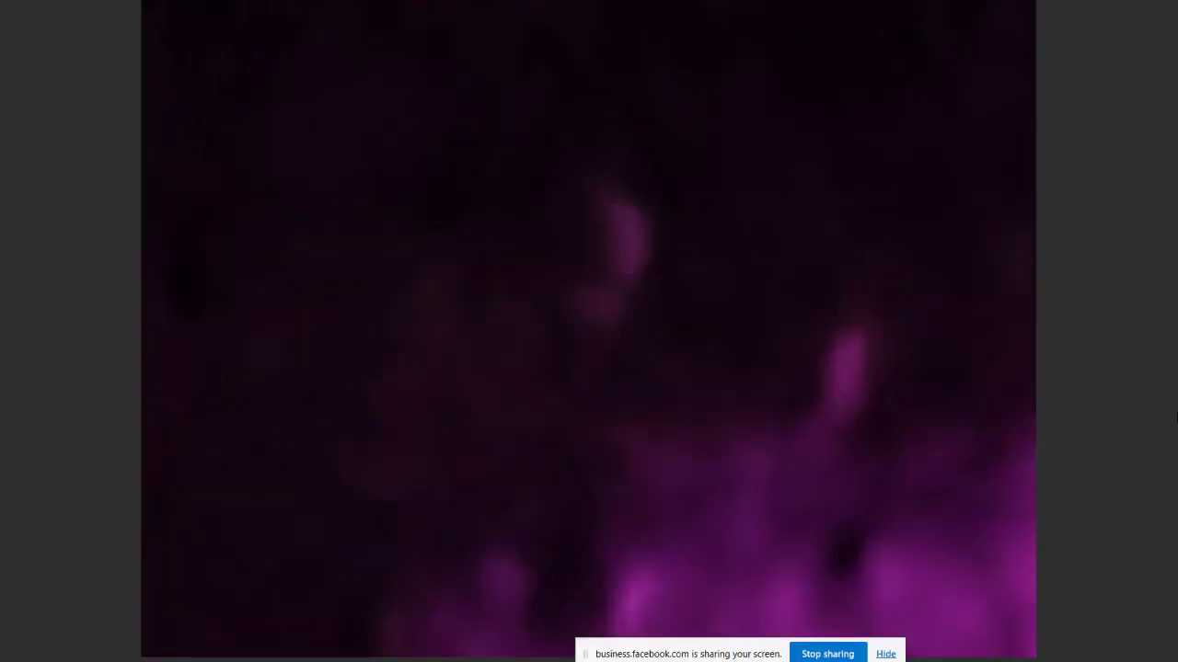
pyautogui.moveTo(999, 433)
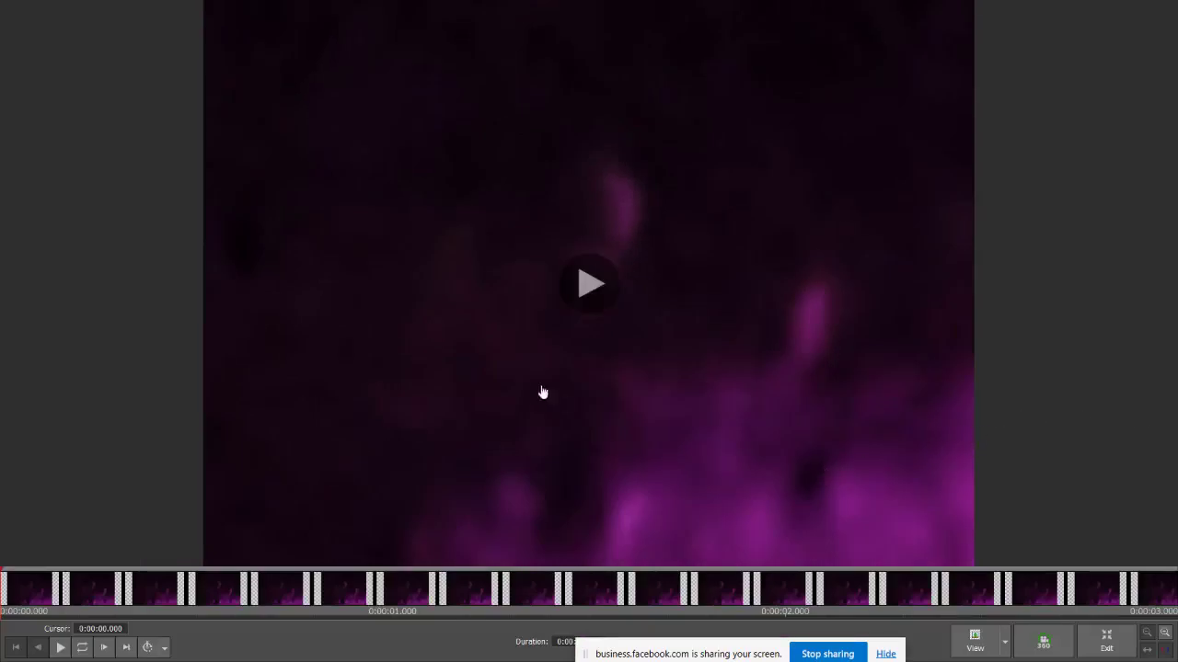
pyautogui.click(1111, 646)
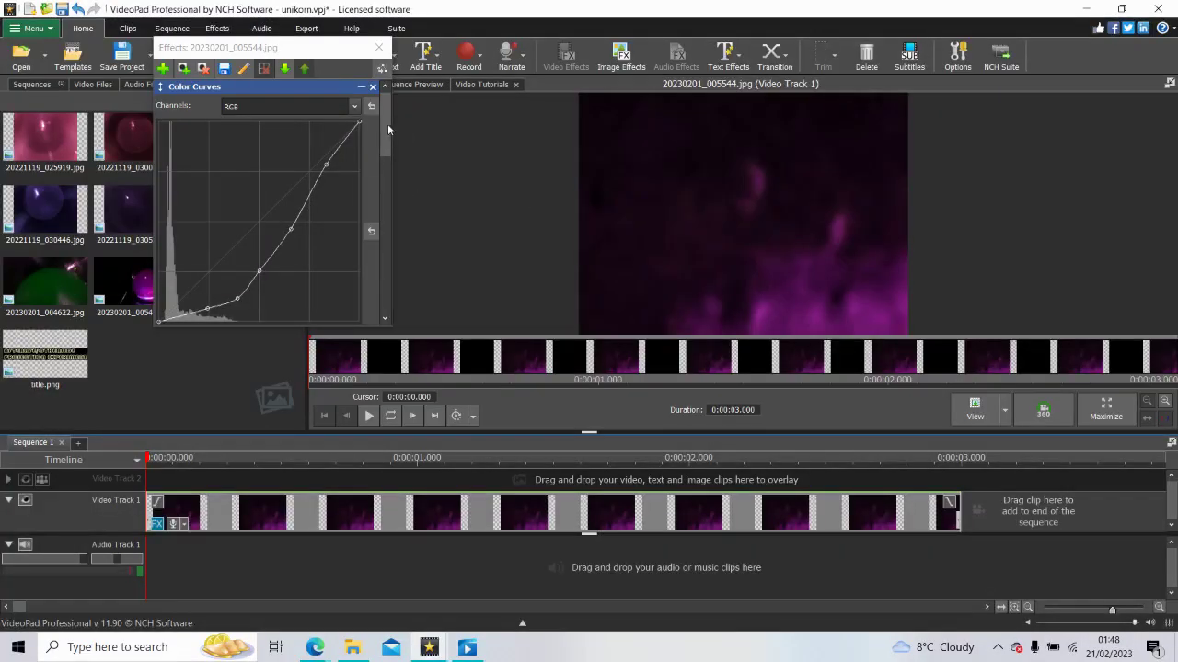
# Step: Add a Color Adjustments effect to the photo clip and set its brightness to 40.80
pyautogui.moveTo(387, 124); pyautogui.dragTo(402, 292)
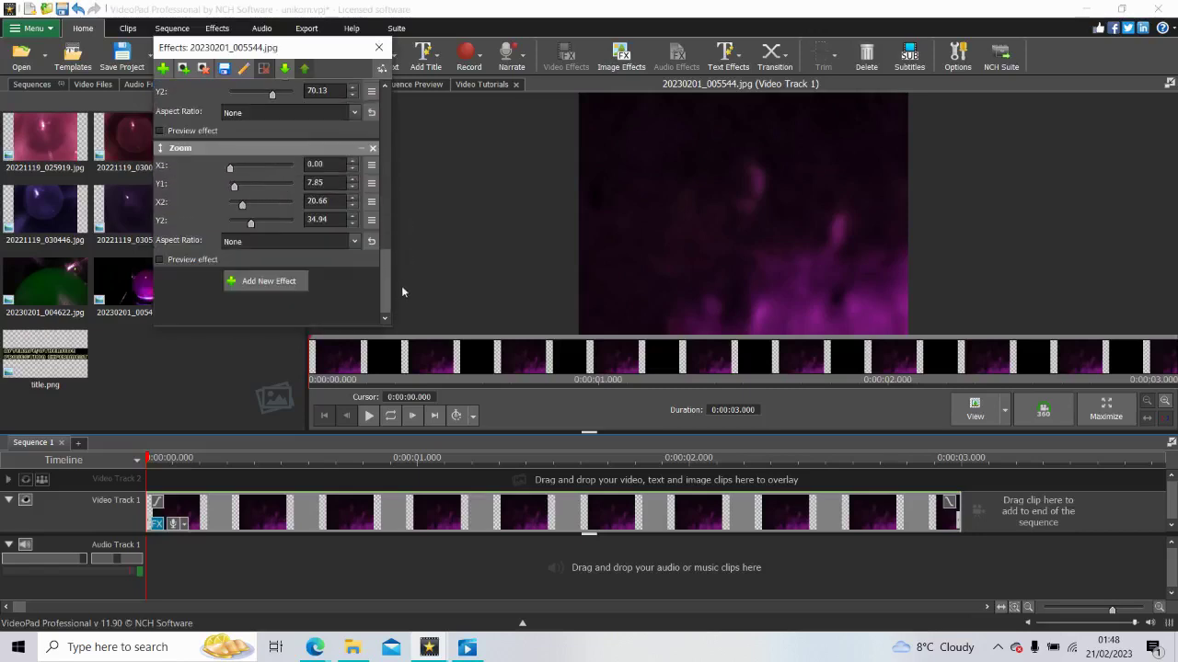
pyautogui.click(294, 281)
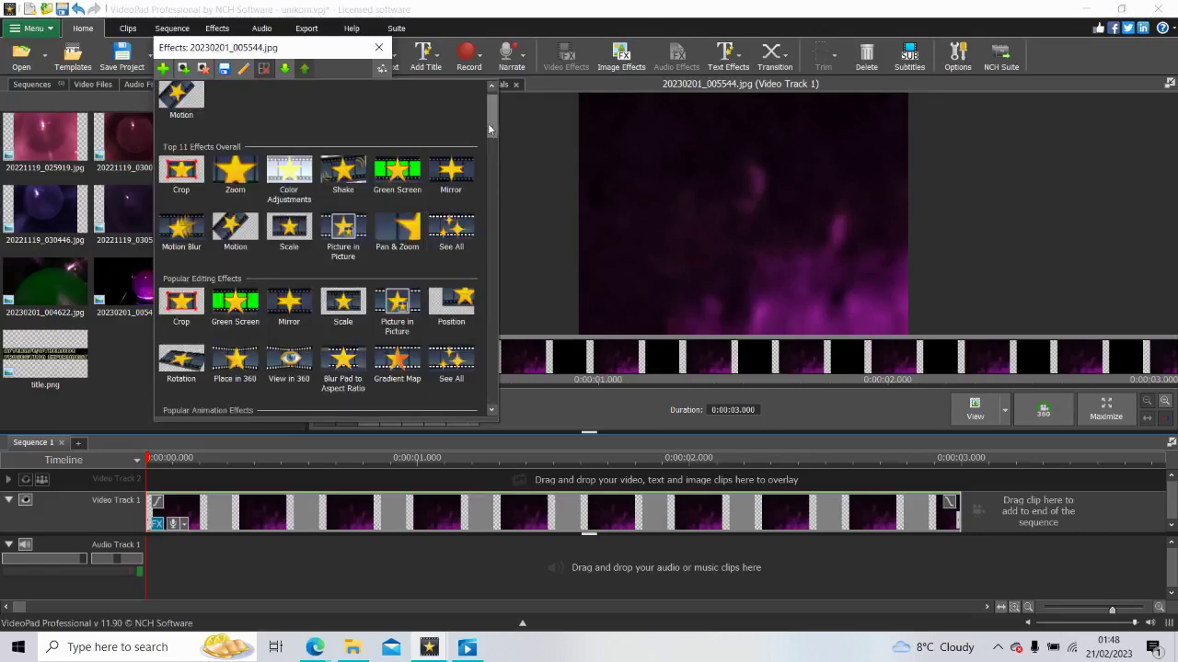
pyautogui.moveTo(491, 129); pyautogui.dragTo(490, 137)
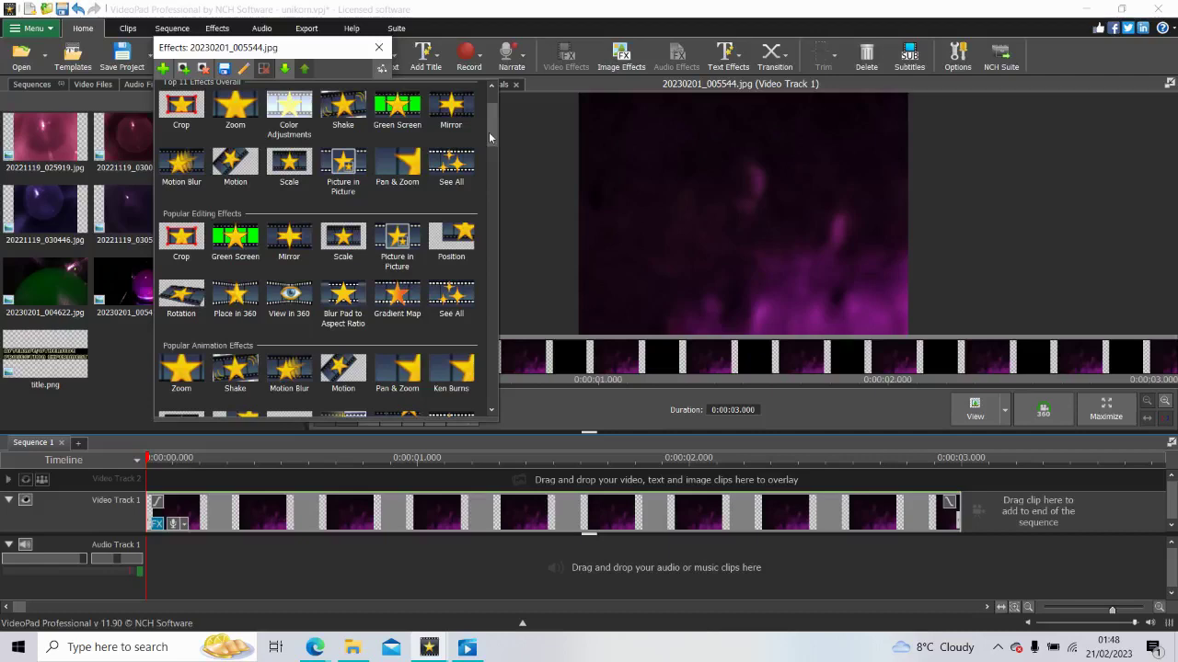
pyautogui.moveTo(491, 138)
pyautogui.mouseDown()
pyautogui.moveTo(490, 150)
pyautogui.moveTo(490, 118)
pyautogui.mouseUp()
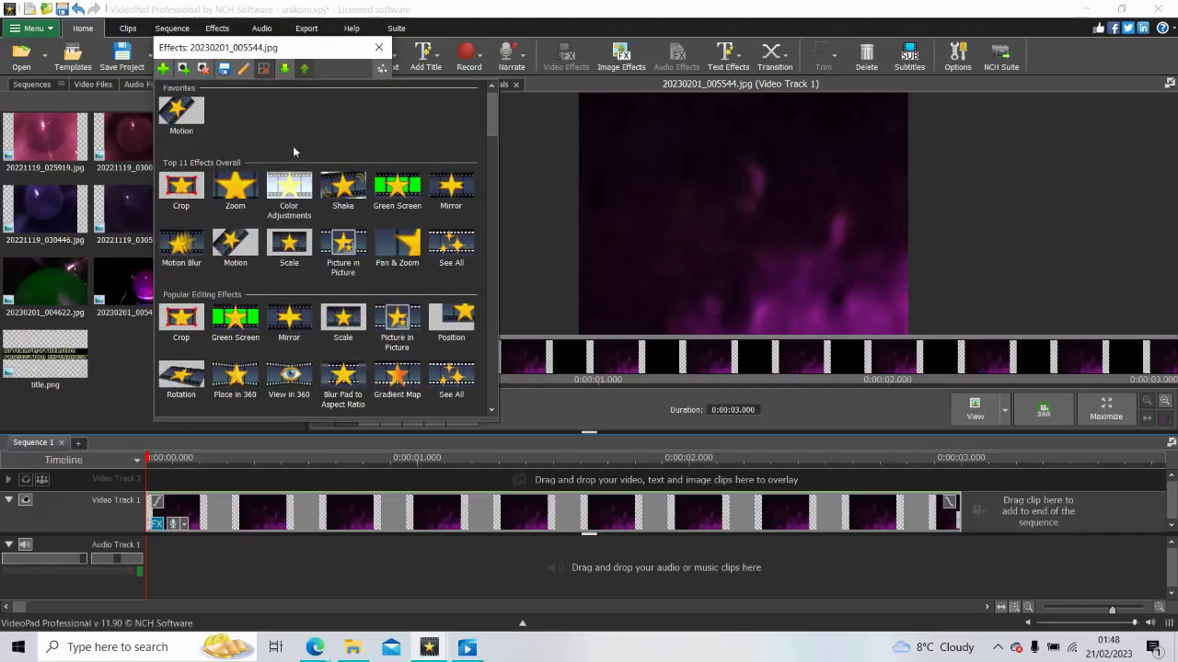
pyautogui.click(292, 184)
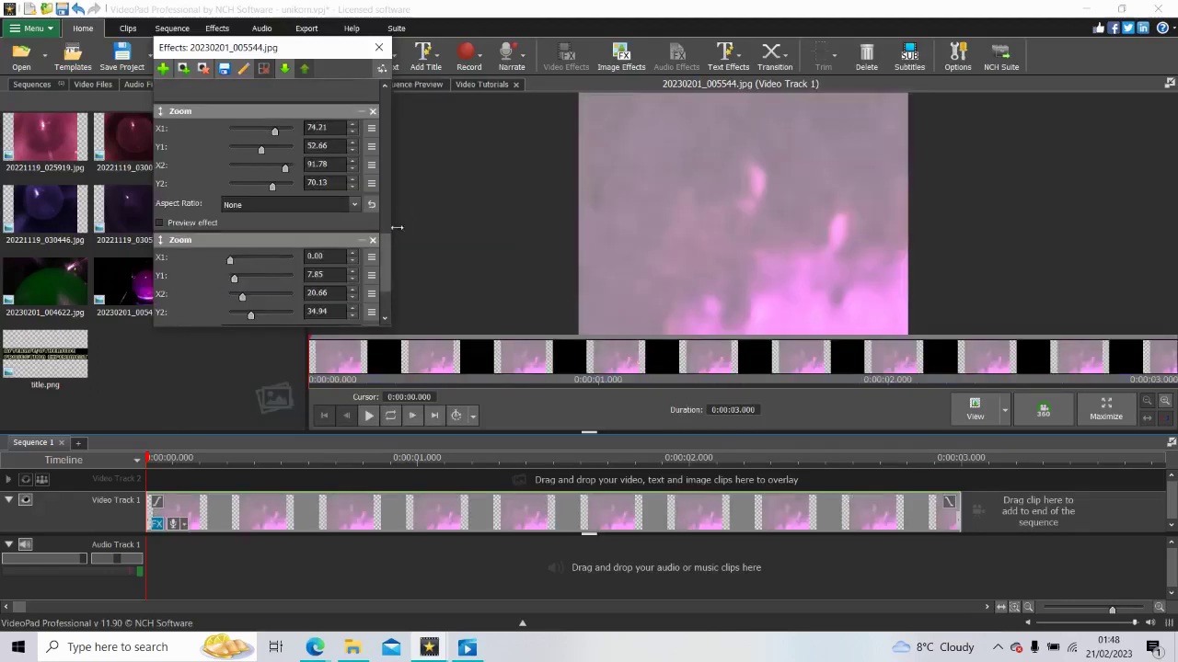
pyautogui.moveTo(386, 258); pyautogui.dragTo(390, 99)
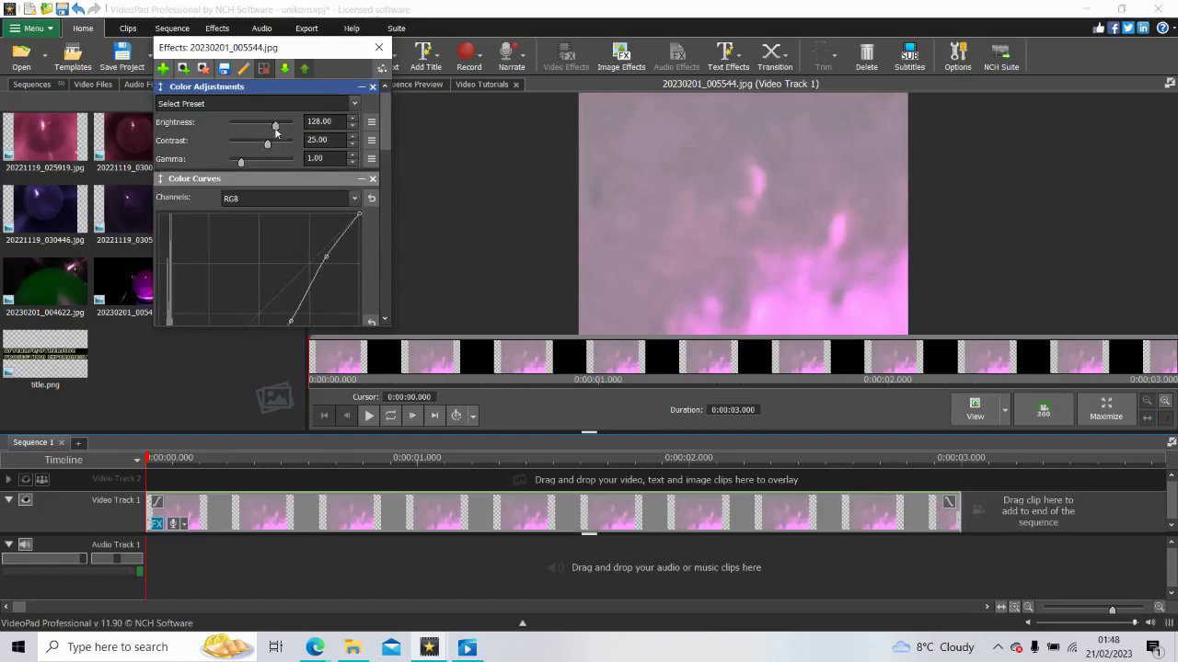
pyautogui.moveTo(276, 126); pyautogui.dragTo(264, 126)
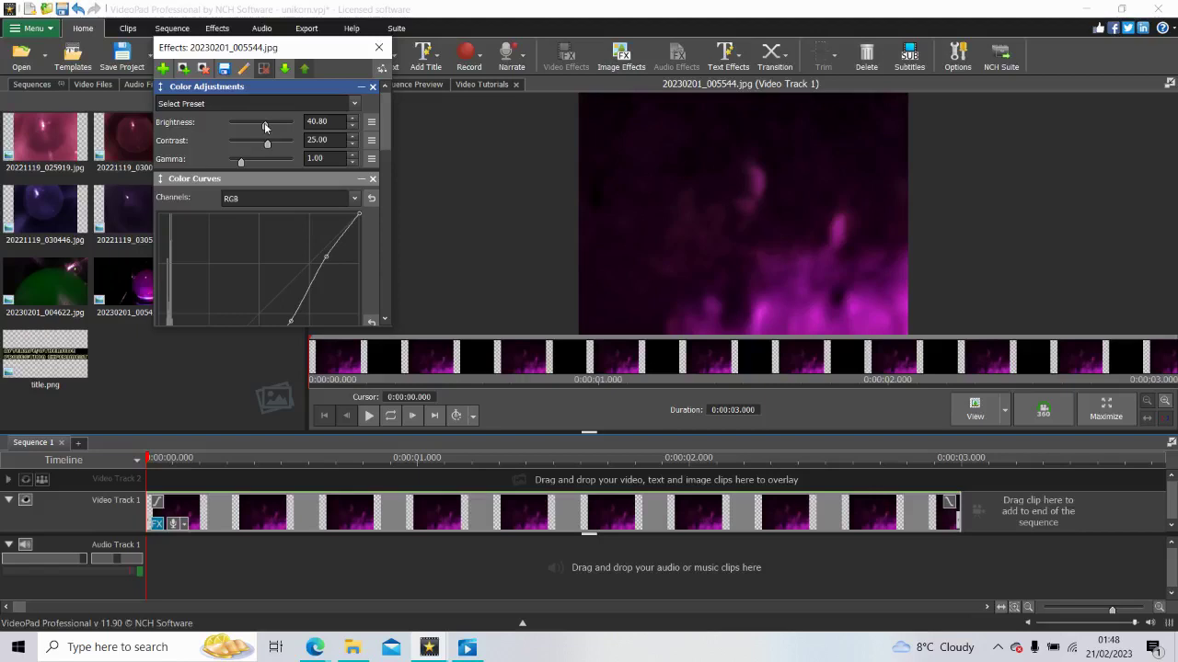
# Step: Try Color Adjustments brightness values between 30.60 and 45.90 on the photo, ending back at 40.80
pyautogui.moveTo(264, 122); pyautogui.dragTo(263, 123)
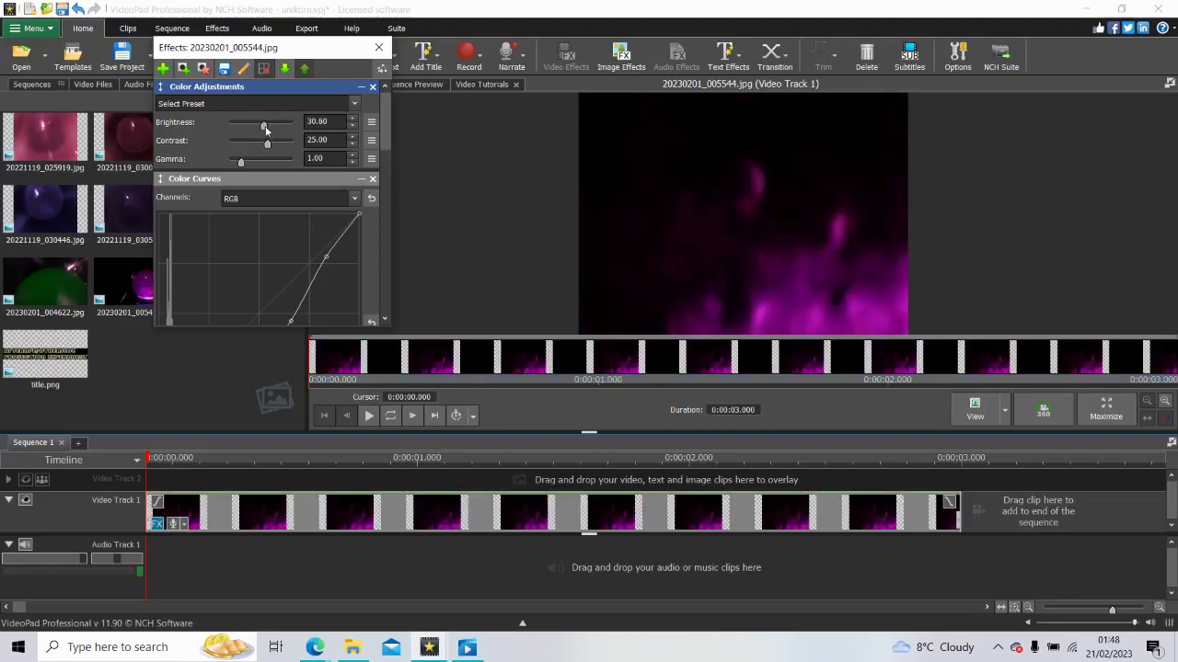
pyautogui.moveTo(266, 126); pyautogui.dragTo(265, 128)
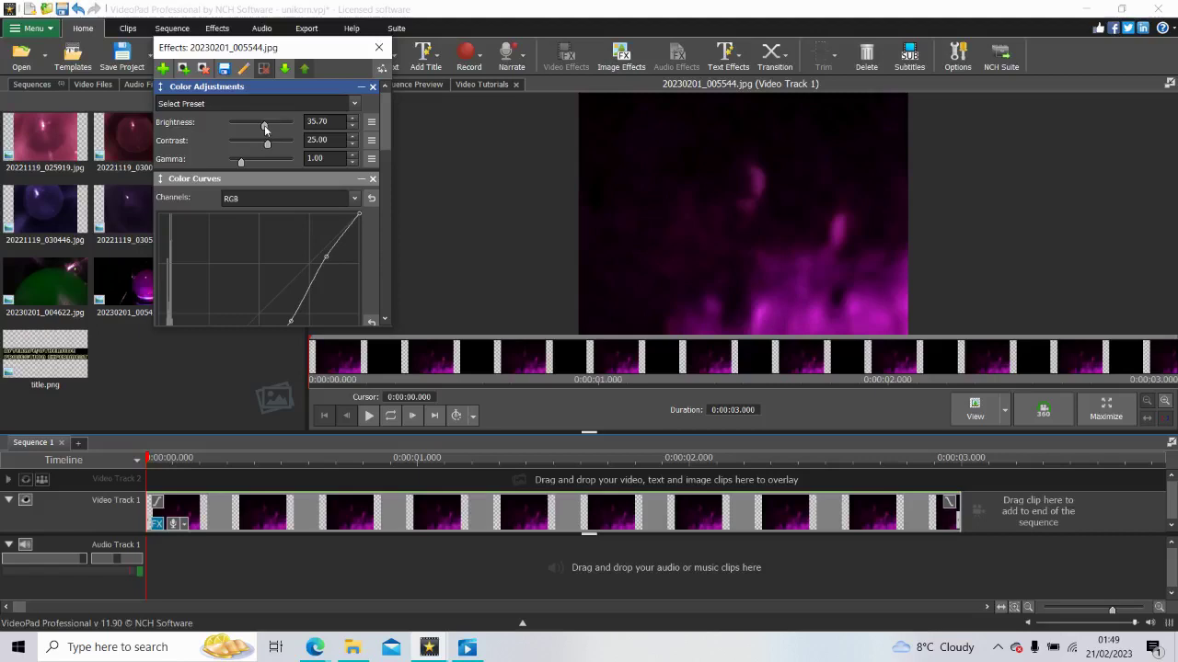
pyautogui.moveTo(264, 125); pyautogui.dragTo(266, 129)
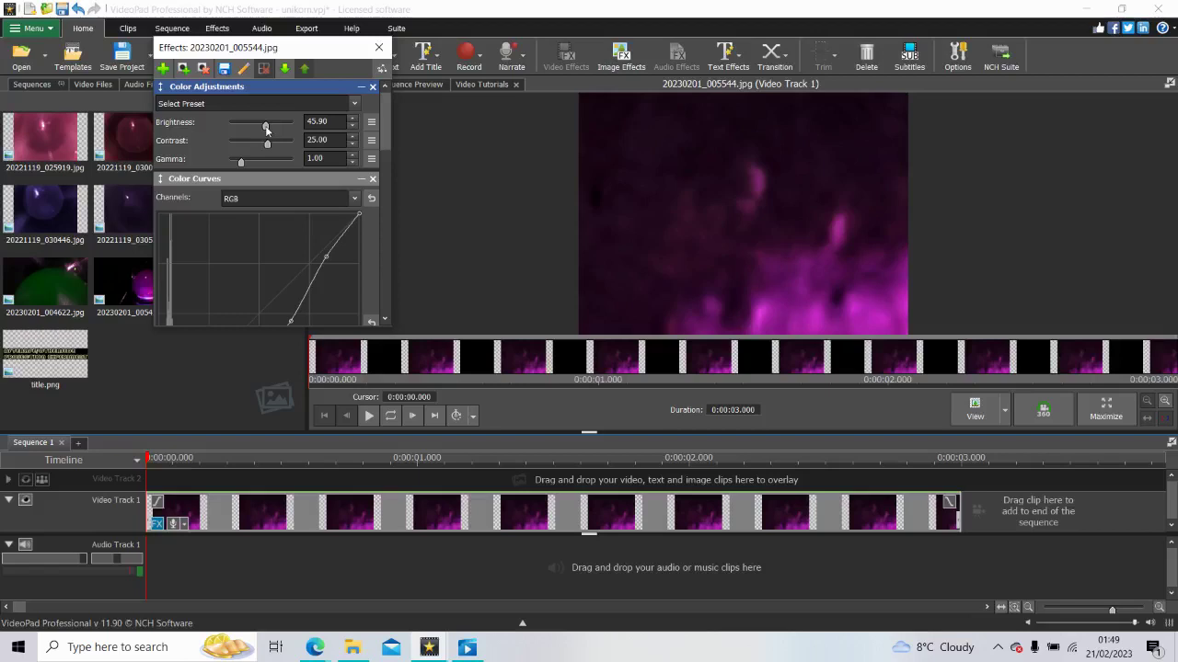
pyautogui.moveTo(267, 129); pyautogui.dragTo(264, 125)
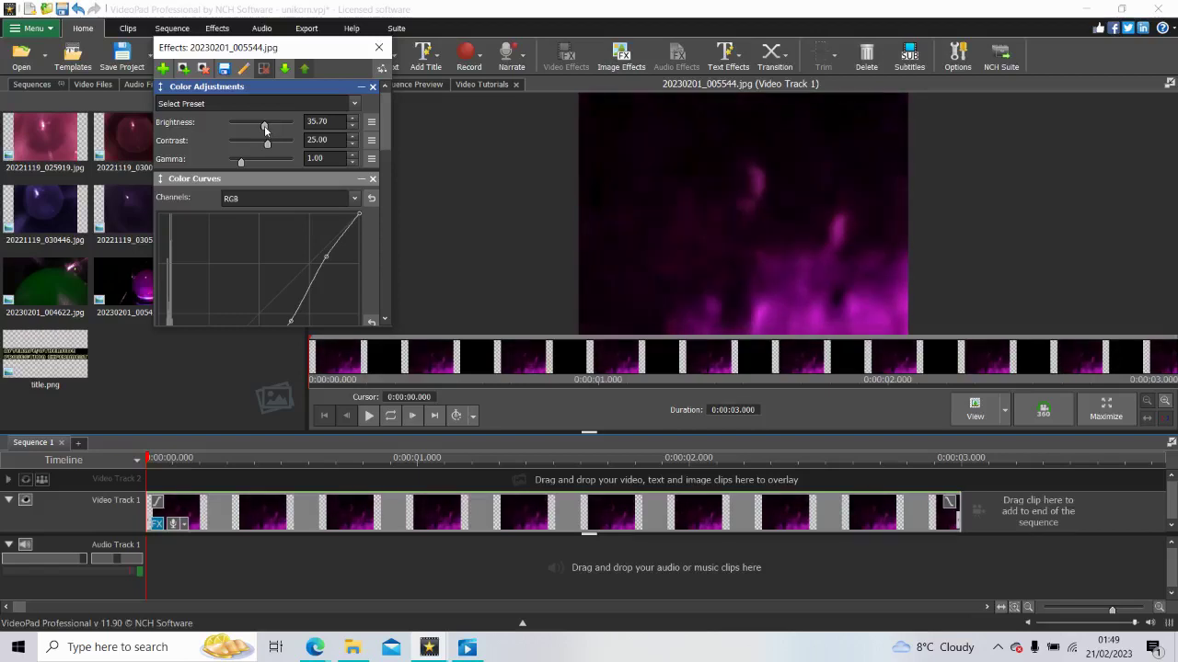
pyautogui.moveTo(264, 125); pyautogui.dragTo(266, 126)
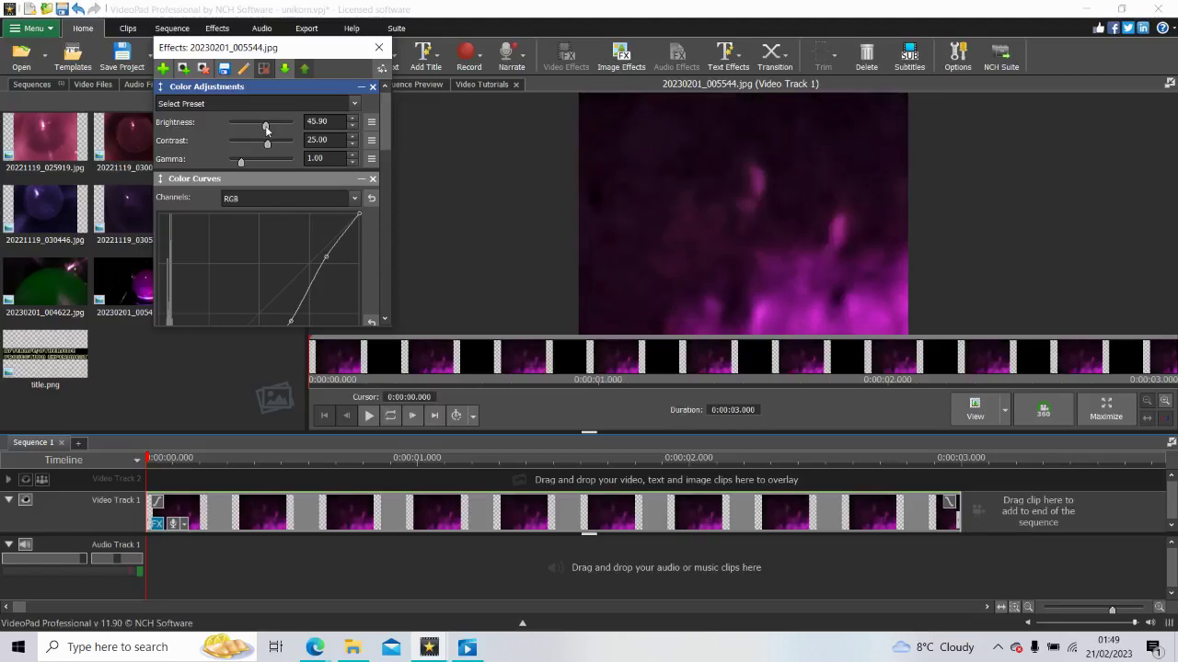
pyautogui.moveTo(267, 128); pyautogui.dragTo(265, 129)
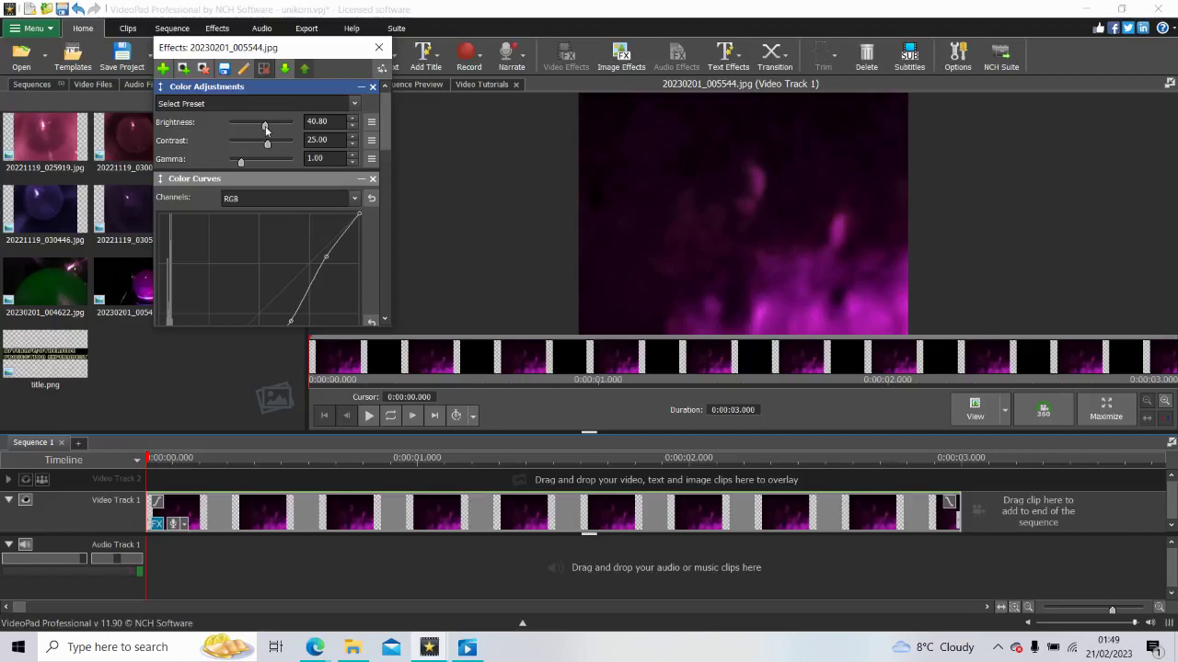
pyautogui.moveTo(266, 127); pyautogui.dragTo(264, 127)
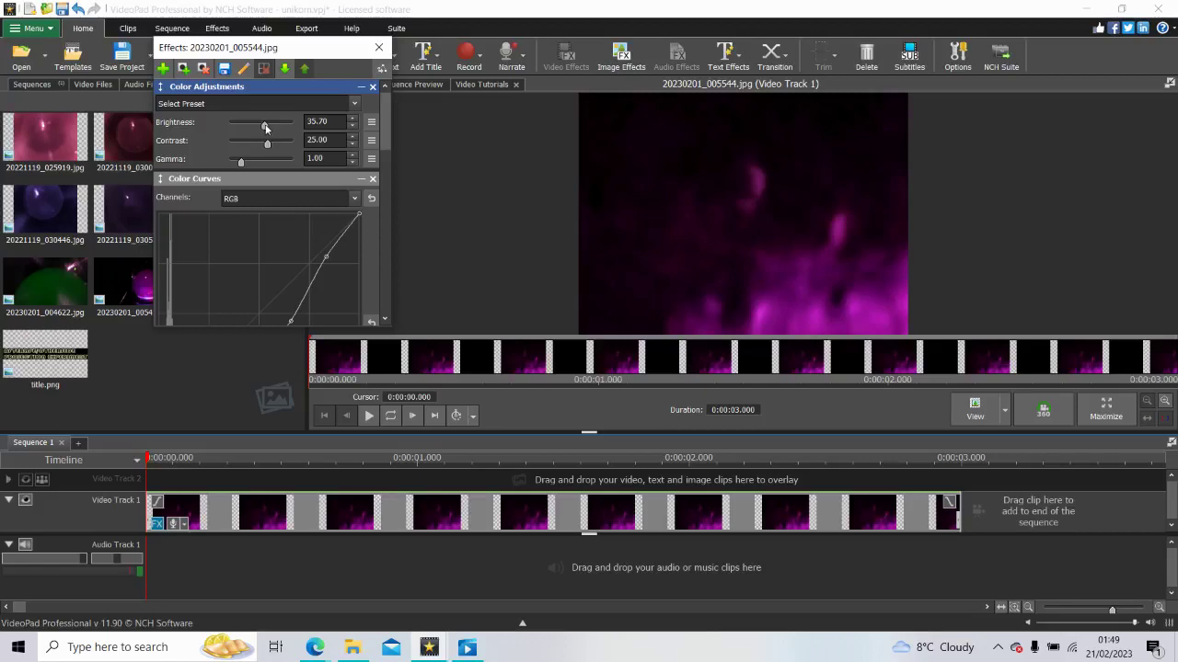
pyautogui.moveTo(265, 127); pyautogui.dragTo(265, 127)
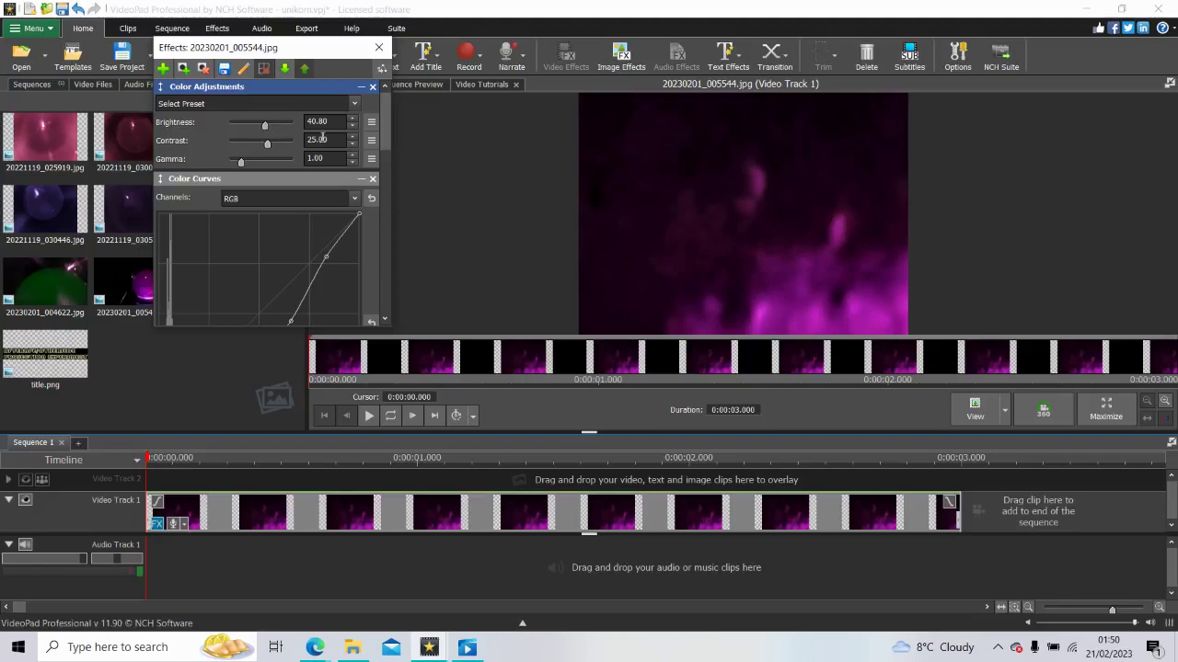
# Step: Review the clip's effect chain from Color Adjustments through the Color Curves effects to the last Zoom effect
pyautogui.scroll(-3, 387, 133)
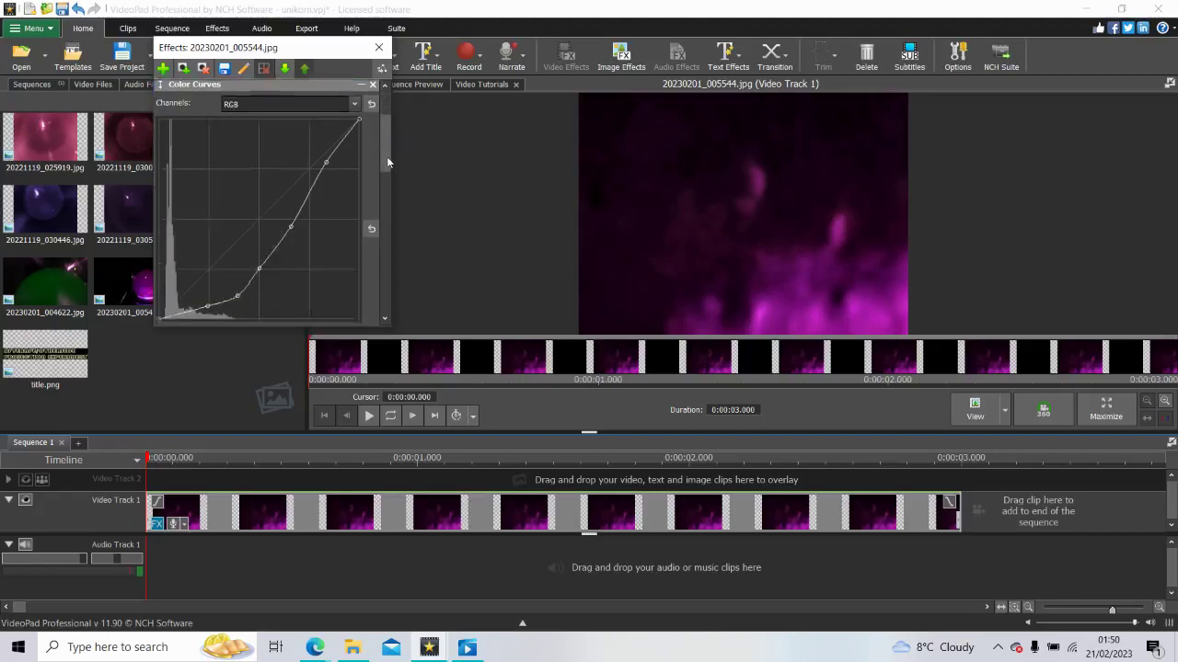
pyautogui.scroll(3, 386, 143)
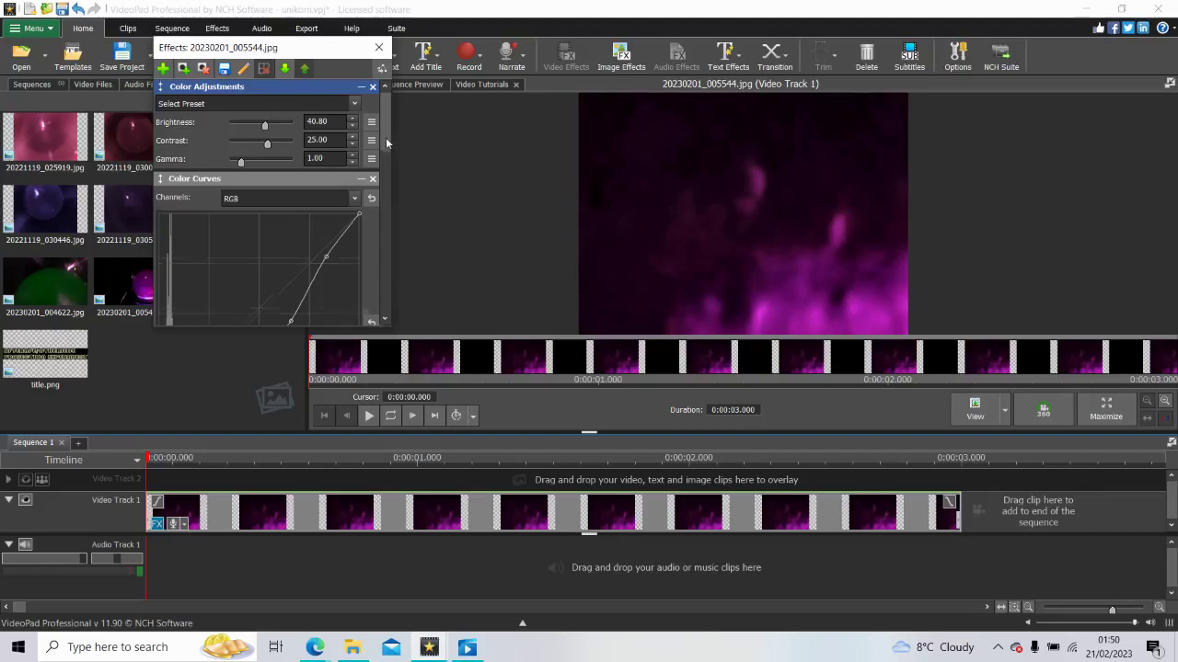
pyautogui.moveTo(385, 137); pyautogui.dragTo(374, 255)
pyautogui.scroll(-5, 372, 264)
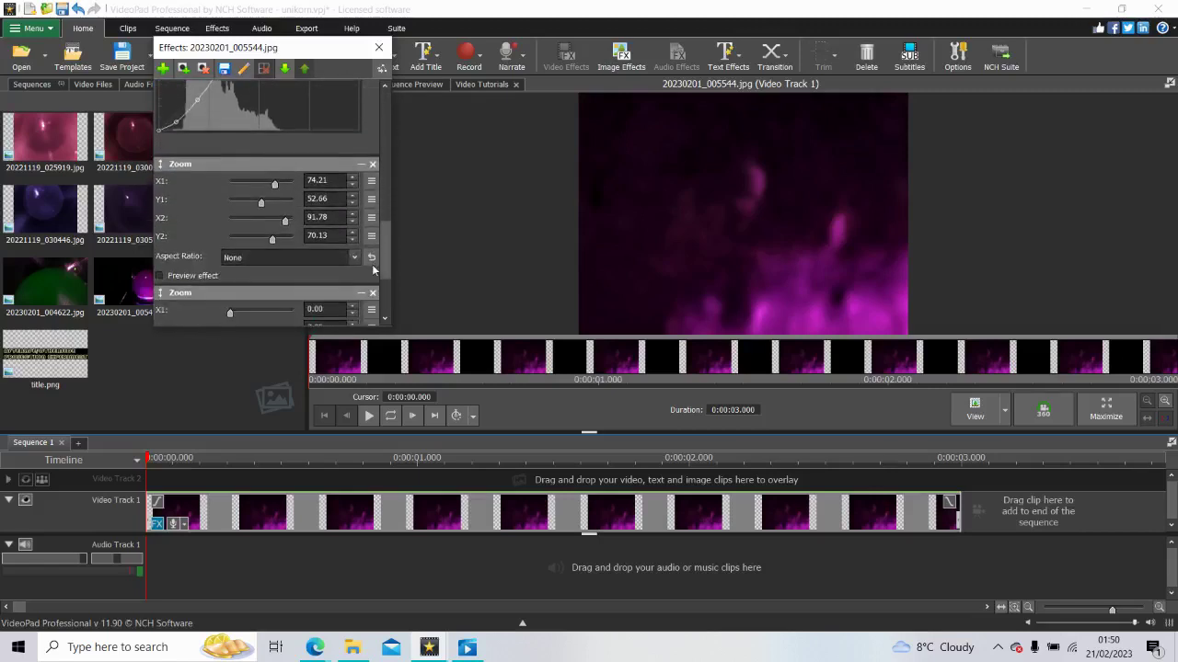
pyautogui.scroll(1, 361, 302)
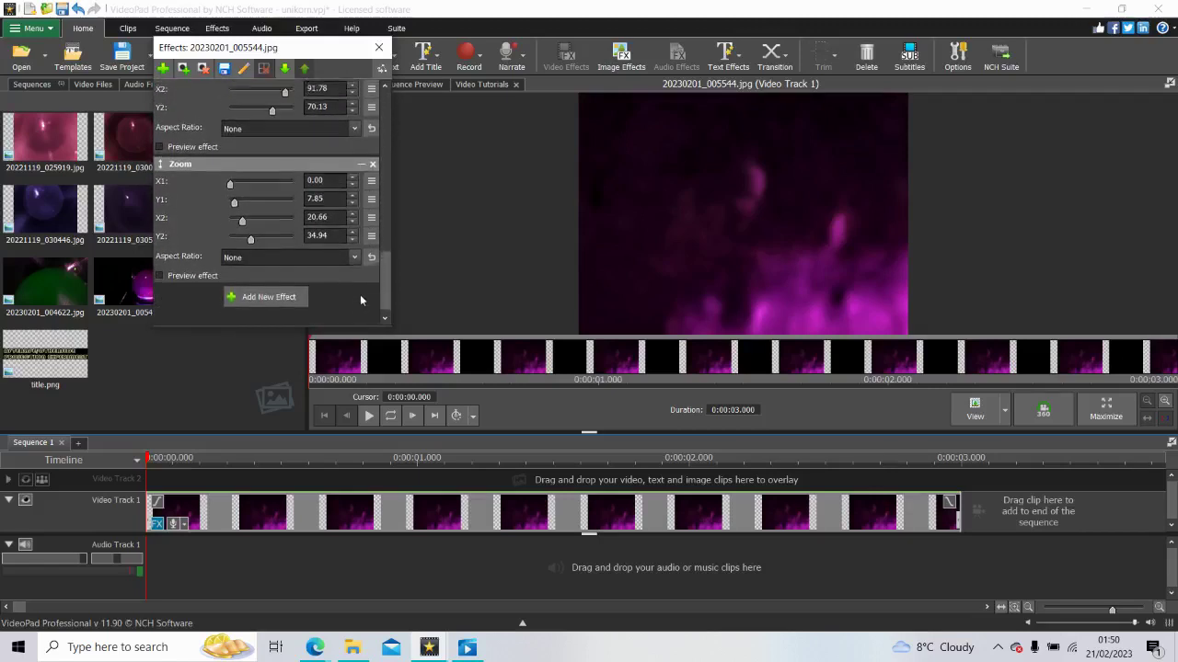
pyautogui.scroll(-1, 359, 295)
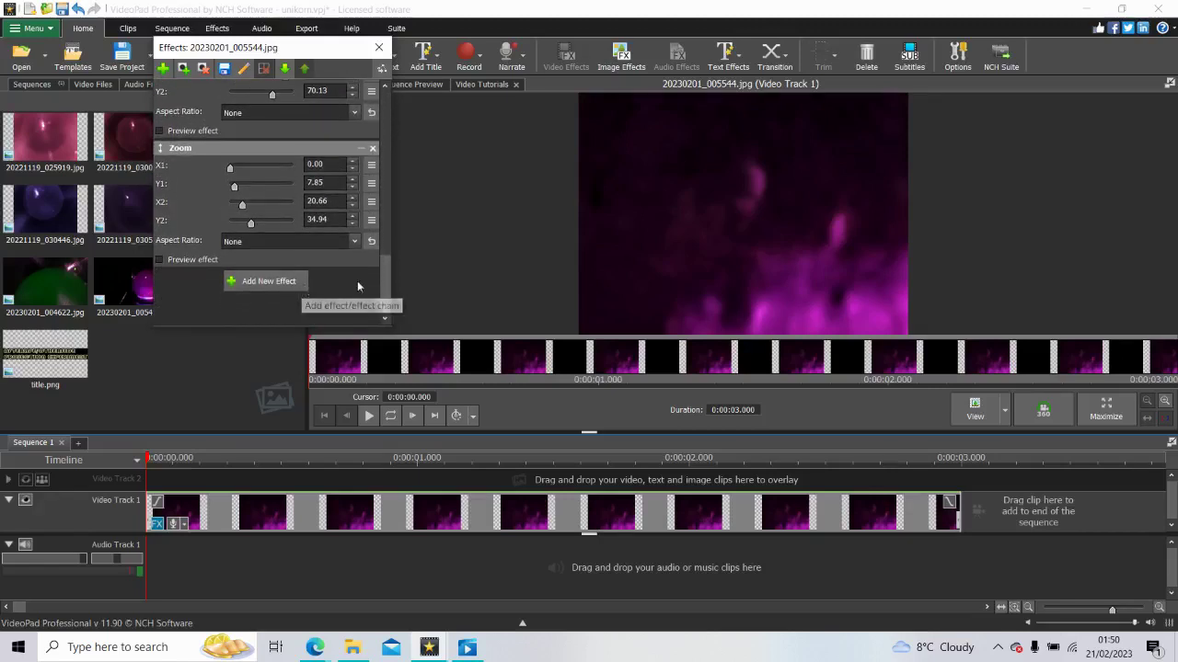
pyautogui.scroll(3, 381, 224)
pyautogui.scroll(6, 381, 224)
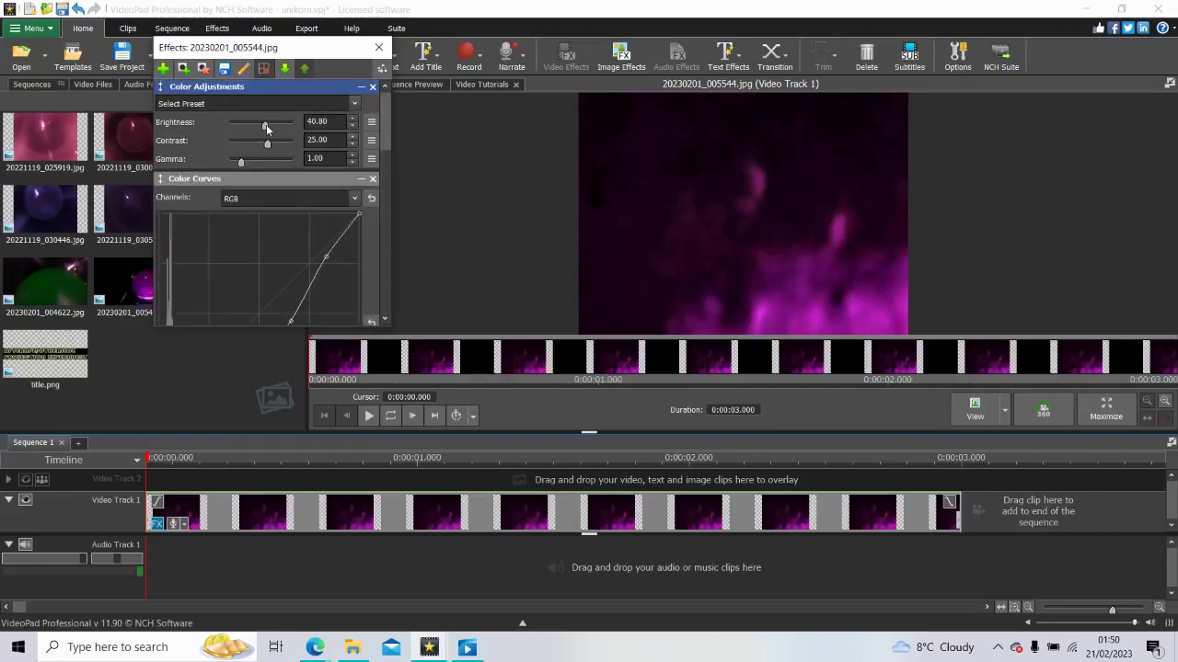
# Step: Set the Color Adjustments brightness to 45.90
pyautogui.moveTo(266, 124); pyautogui.dragTo(267, 124)
pyautogui.moveTo(385, 145)
pyautogui.mouseDown()
pyautogui.moveTo(381, 199)
pyautogui.moveTo(383, 142)
pyautogui.mouseUp()
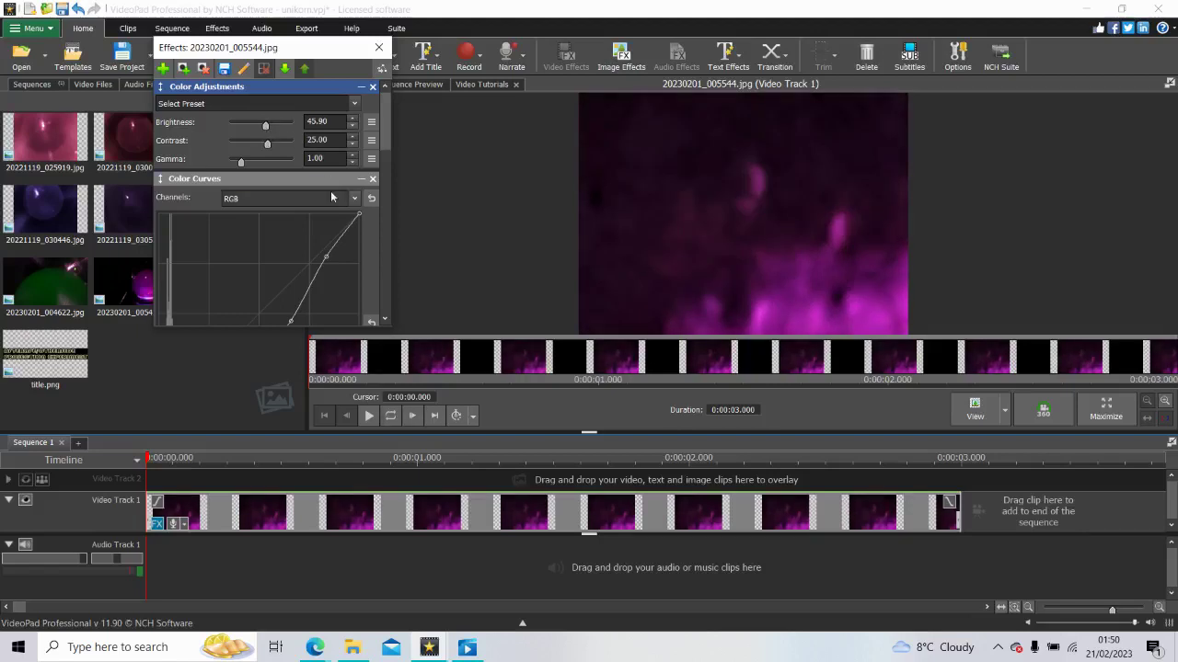
# Step: Add another Color Curves effect to the photo clip from the color effects
pyautogui.moveTo(388, 106); pyautogui.dragTo(383, 277)
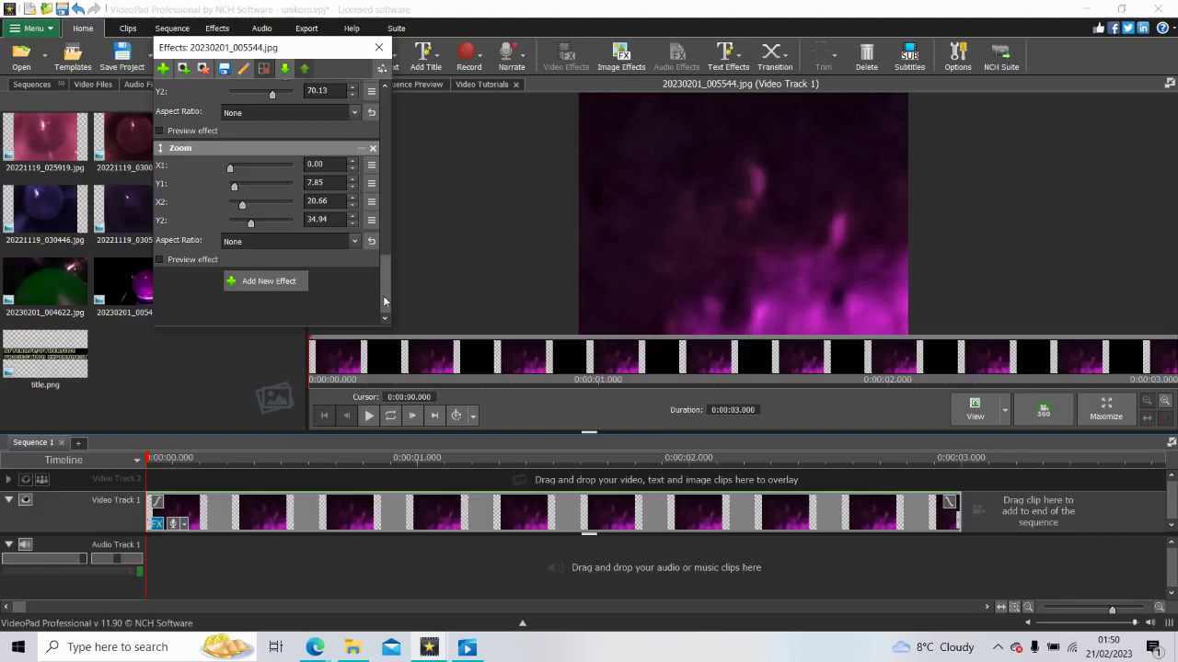
pyautogui.moveTo(383, 295)
pyautogui.mouseDown()
pyautogui.moveTo(378, 114)
pyautogui.moveTo(372, 302)
pyautogui.mouseUp()
pyautogui.click(298, 282)
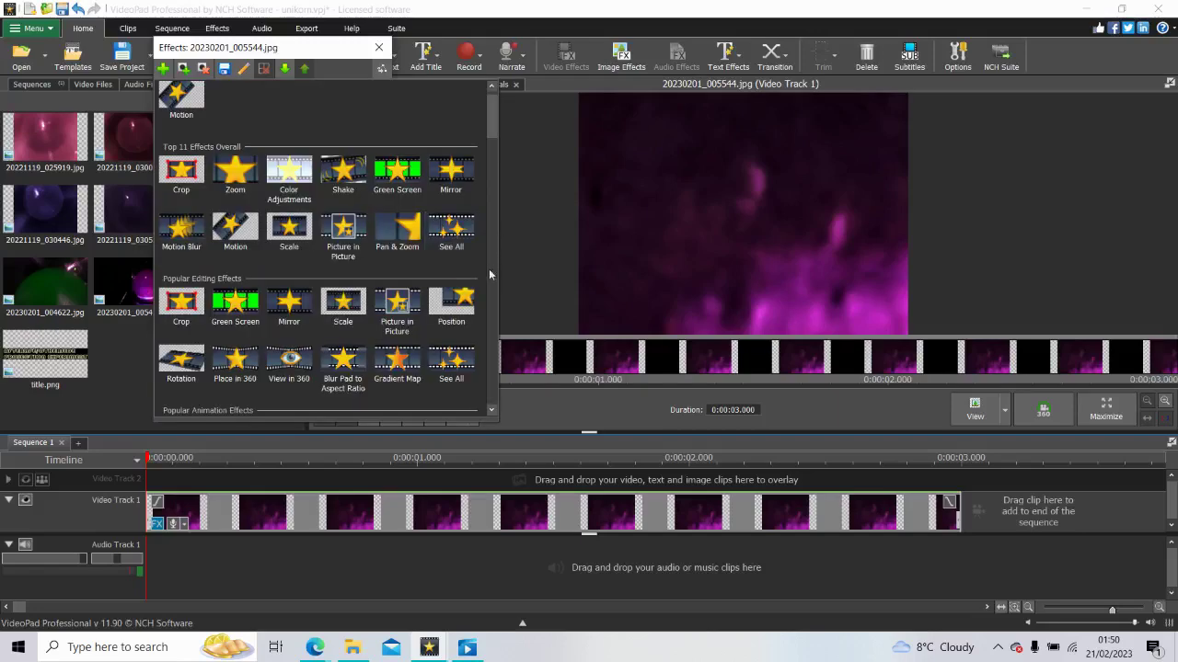
pyautogui.scroll(-3, 488, 269)
pyautogui.scroll(-5, 494, 312)
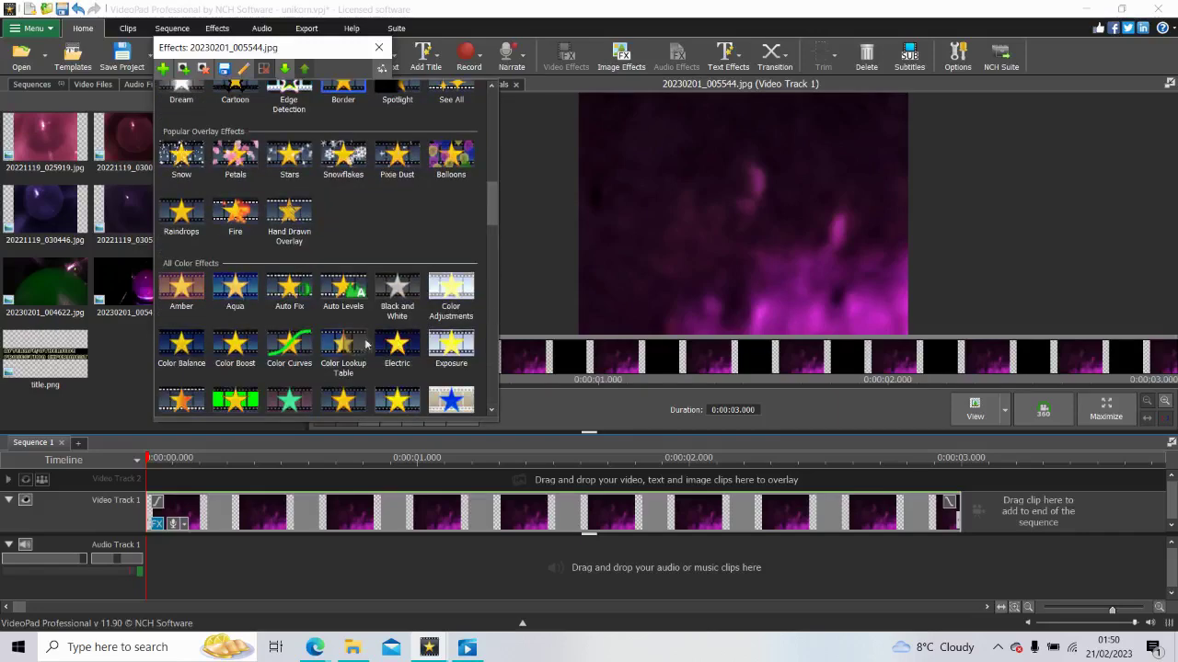
pyautogui.click(289, 346)
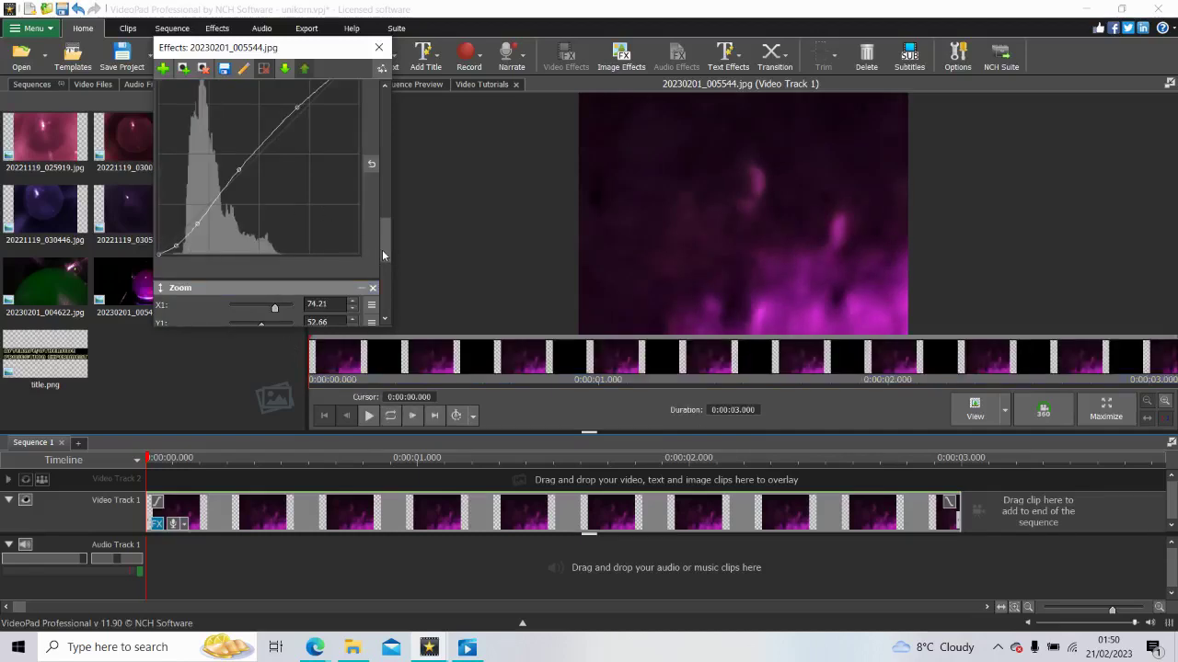
# Step: Shape the new effect's RGB curve with a shadow point slightly below the diagonal, a midtone point and a highlight point
pyautogui.moveTo(382, 249); pyautogui.dragTo(376, 105)
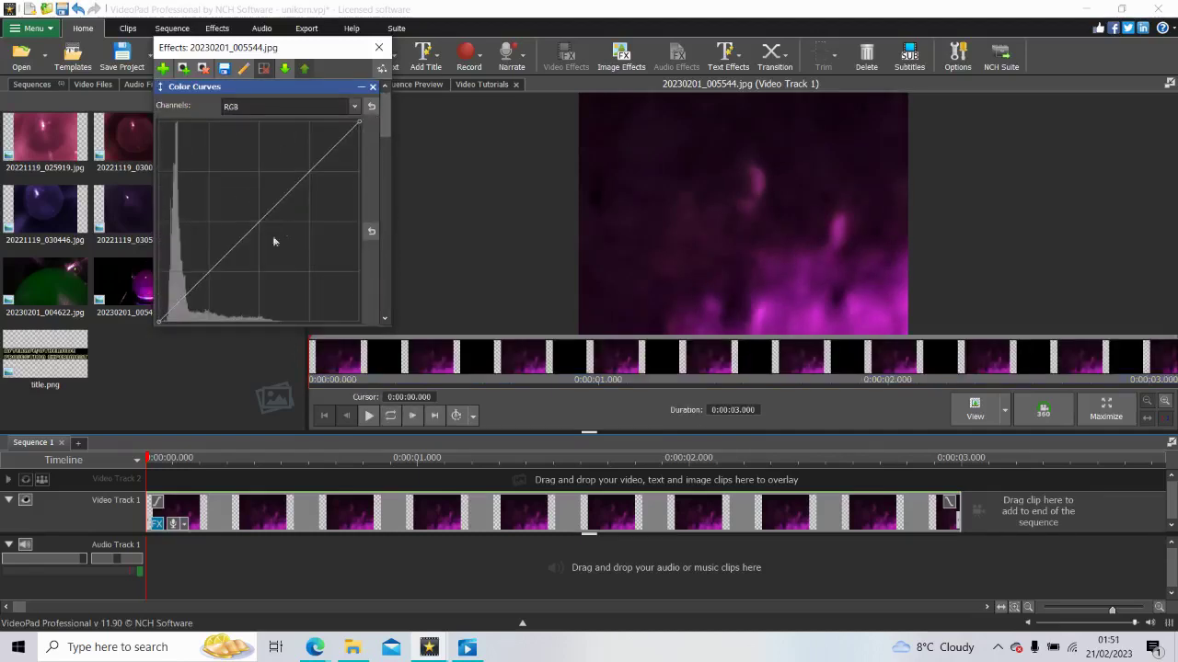
pyautogui.click(199, 310)
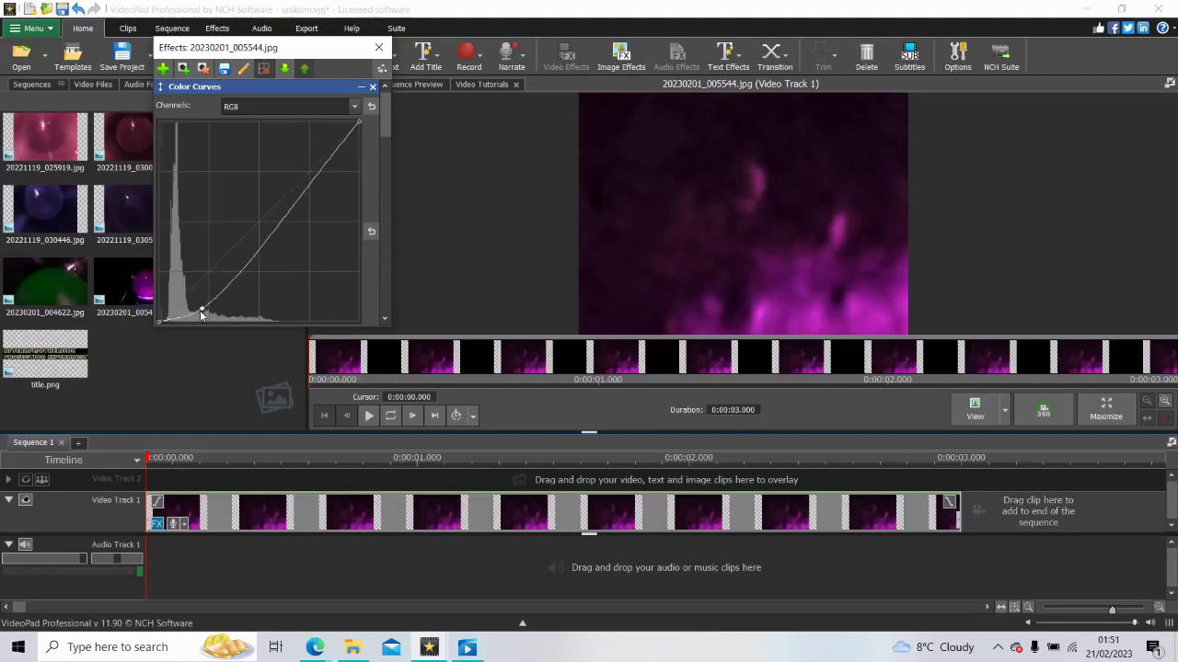
pyautogui.moveTo(199, 313); pyautogui.dragTo(187, 303)
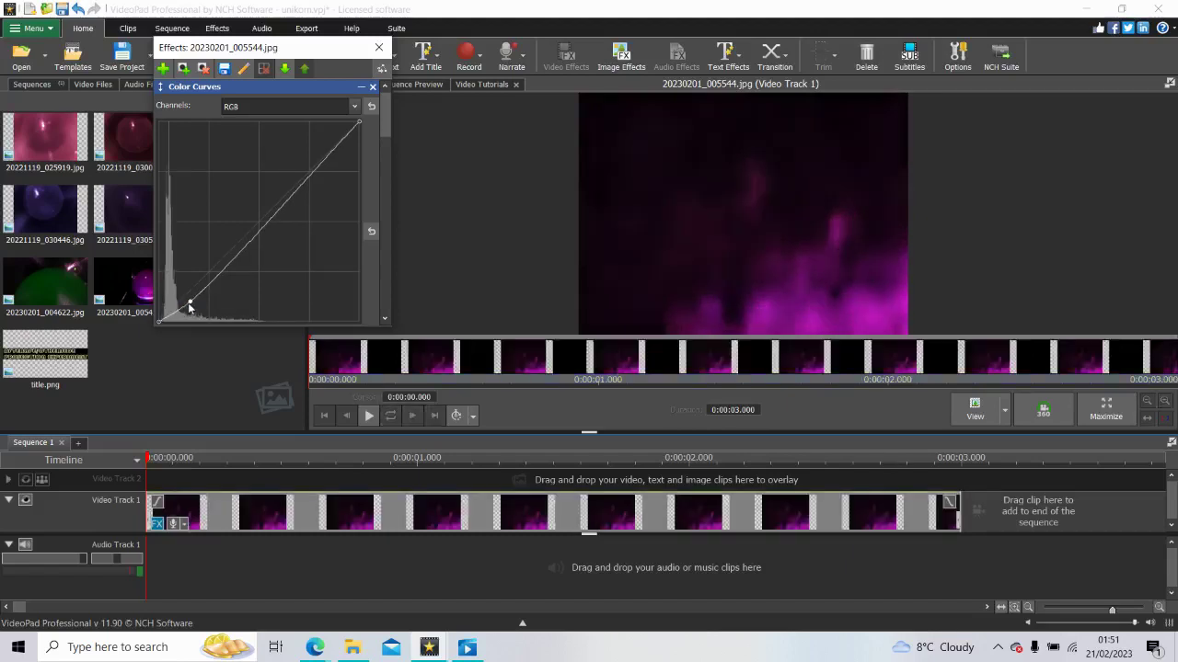
pyautogui.click(263, 216)
pyautogui.moveTo(263, 217); pyautogui.dragTo(266, 215)
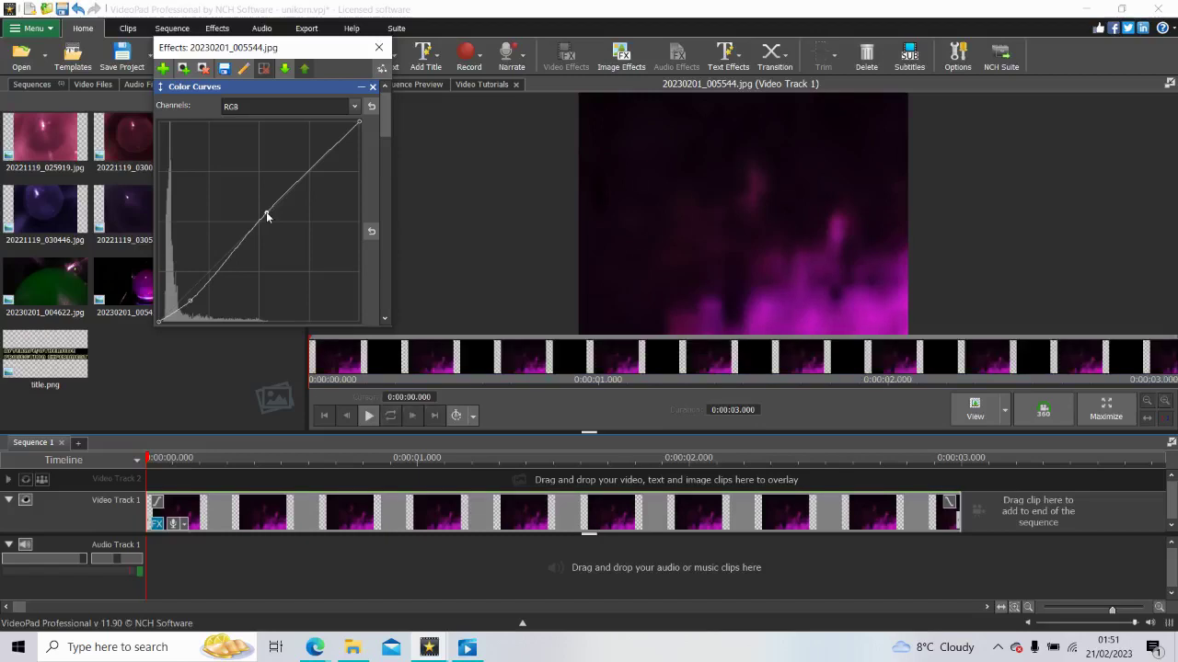
pyautogui.click(320, 156)
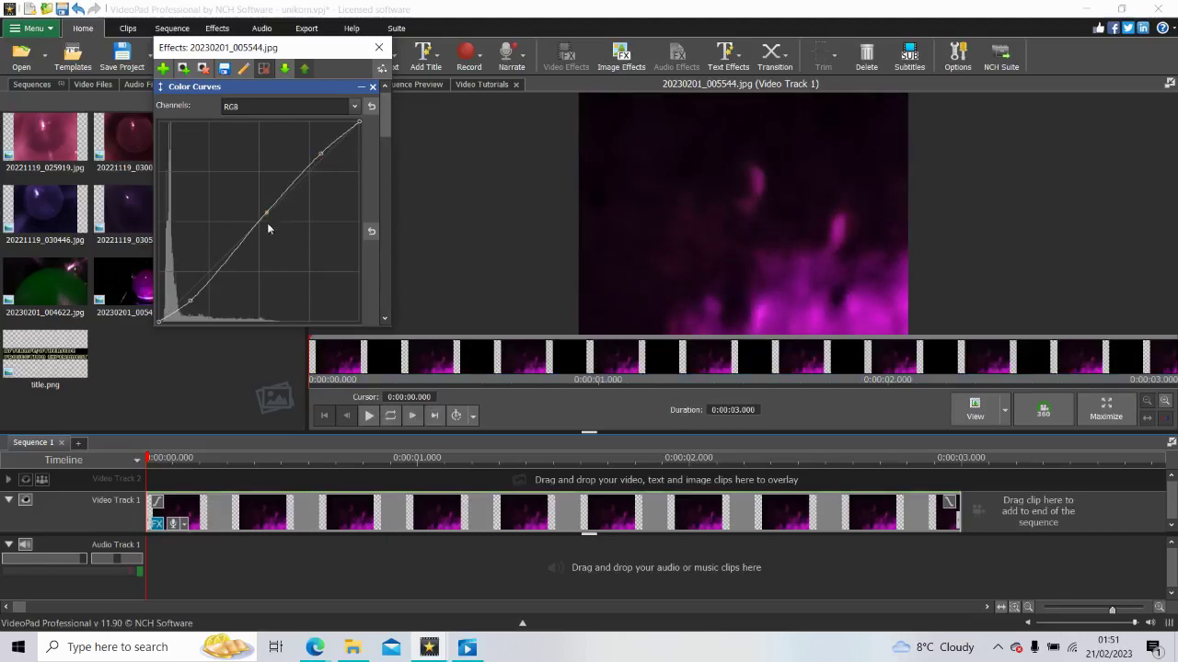
# Step: Lift the RGB curve's midtones above the diagonal with an added lower midtone point, and shift the shadow point closer to the diagonal
pyautogui.moveTo(267, 216); pyautogui.dragTo(260, 214)
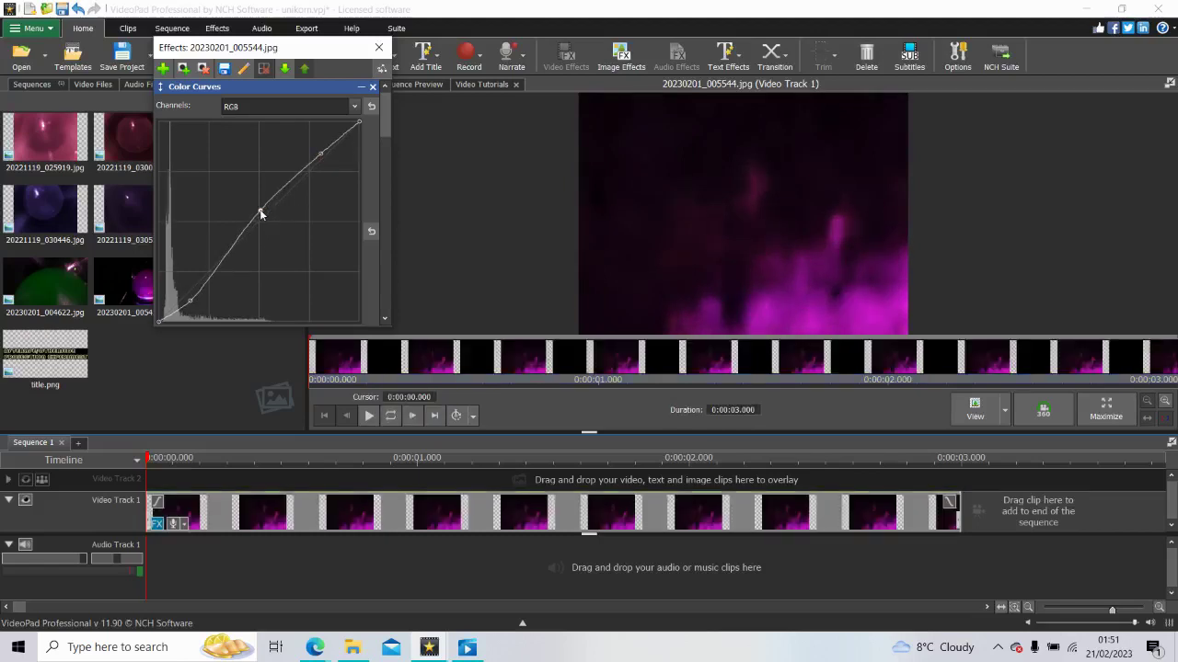
pyautogui.click(221, 255)
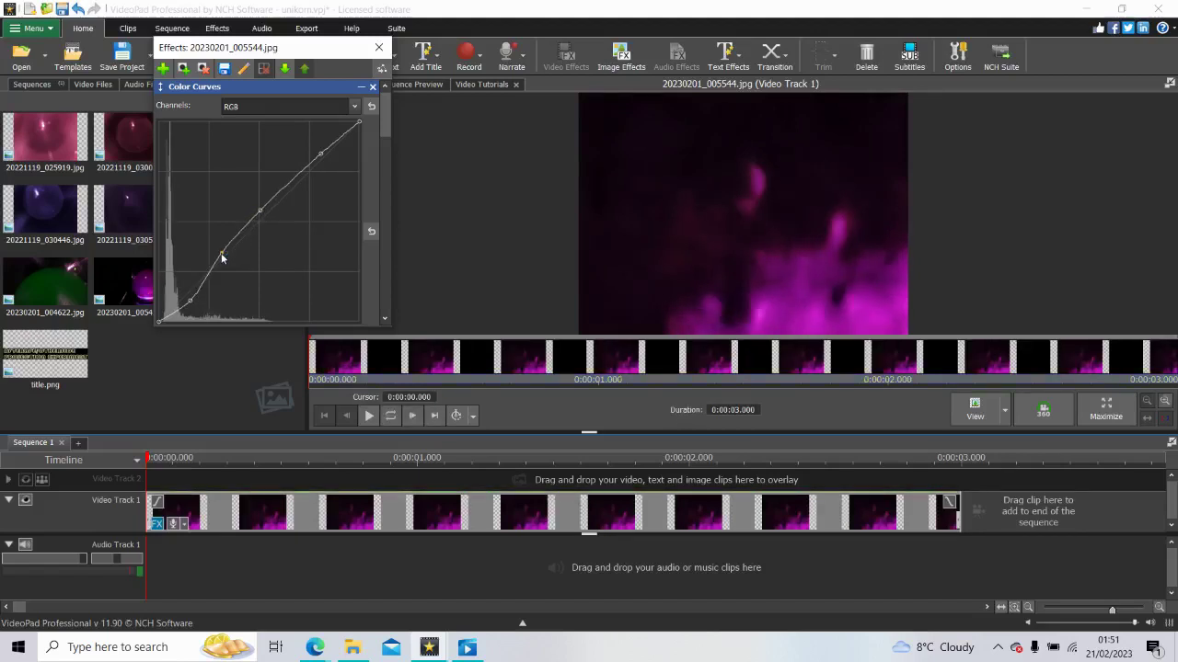
pyautogui.moveTo(190, 303); pyautogui.dragTo(185, 308)
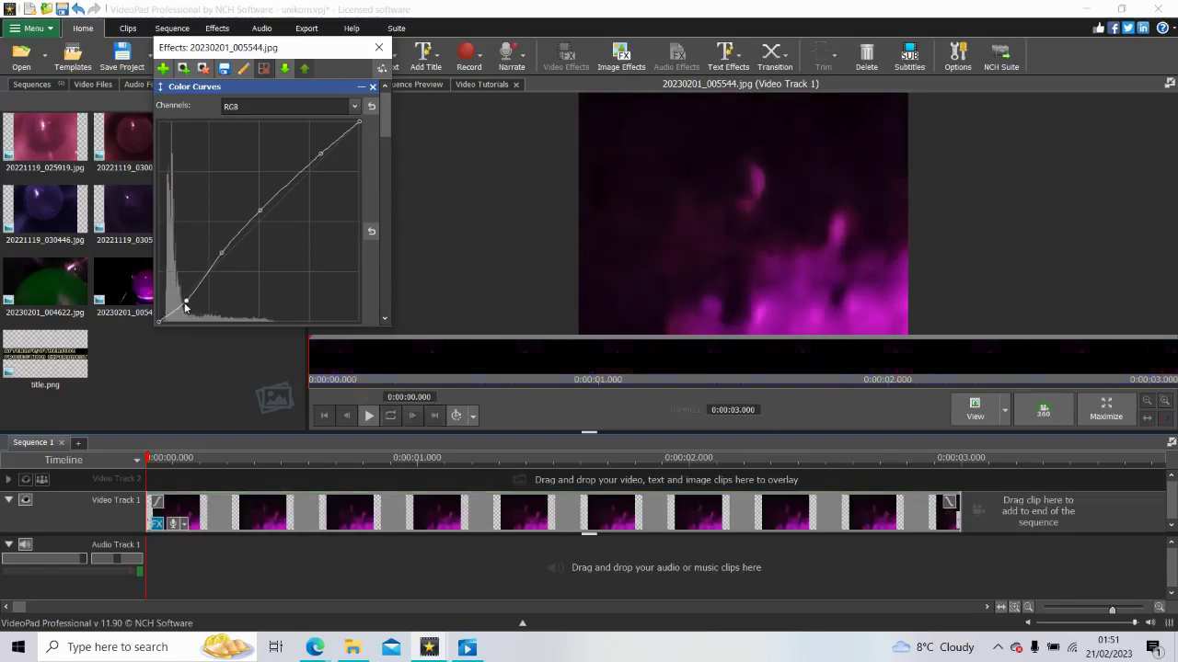
pyautogui.moveTo(185, 308); pyautogui.dragTo(183, 306)
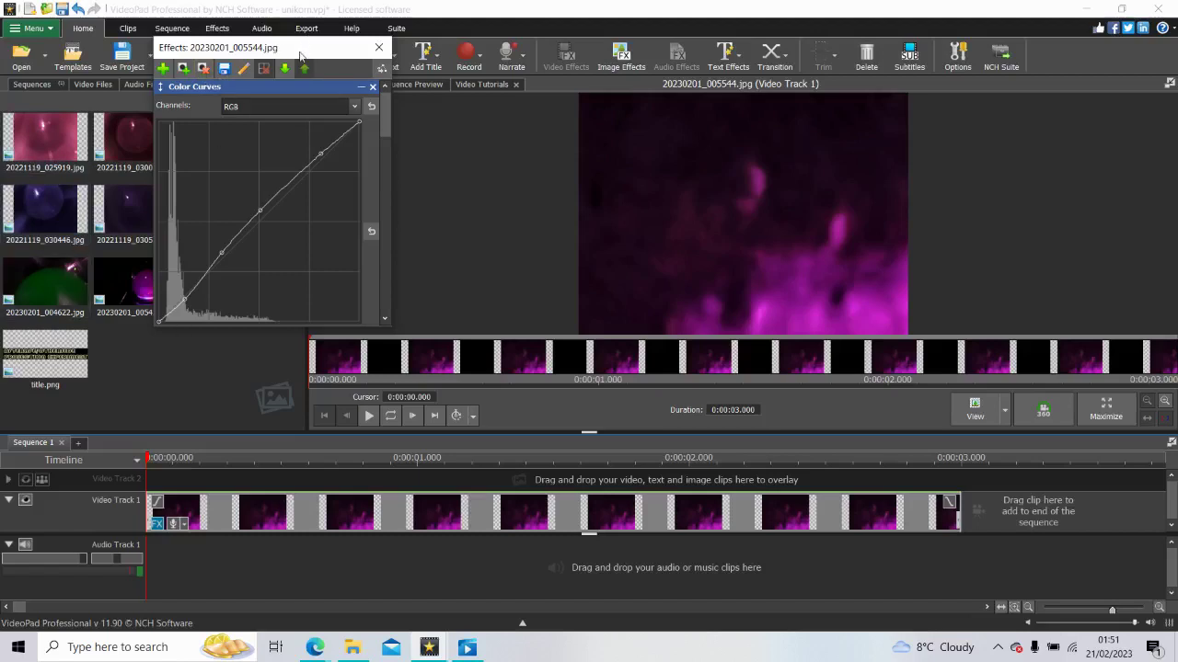
# Step: Add closely spaced points to the RGB curve from near black up through the shadows to just below the lower midtone point
pyautogui.moveTo(300, 58); pyautogui.dragTo(378, 62)
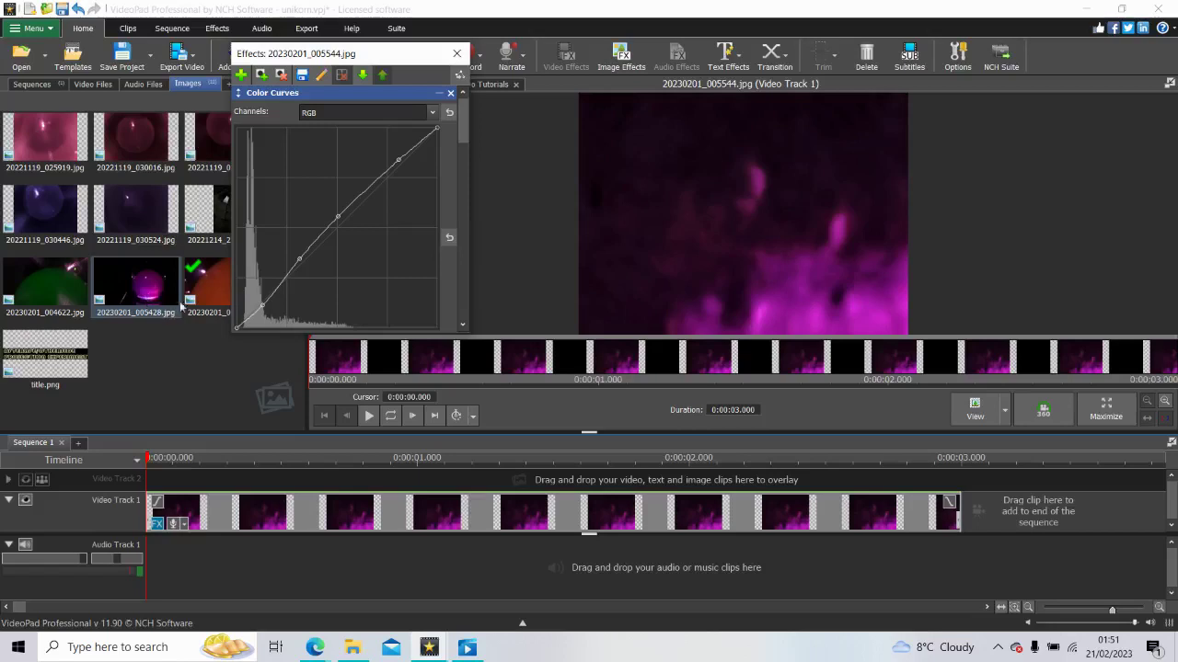
pyautogui.moveTo(373, 53); pyautogui.dragTo(309, 47)
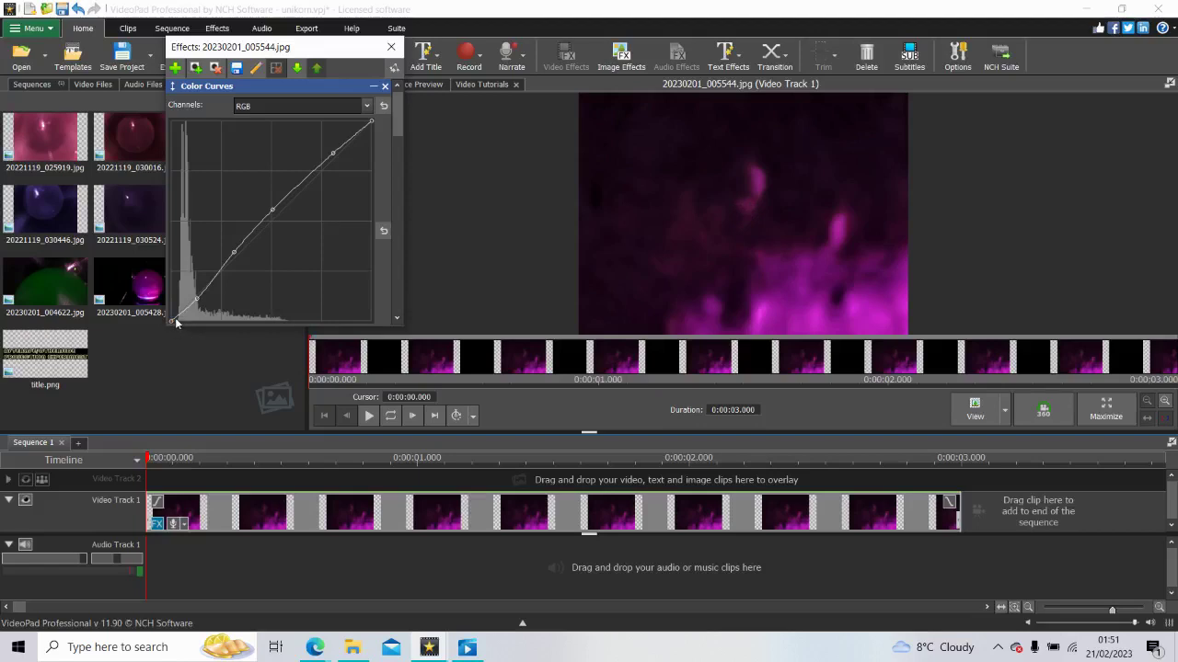
pyautogui.moveTo(175, 322); pyautogui.dragTo(181, 315)
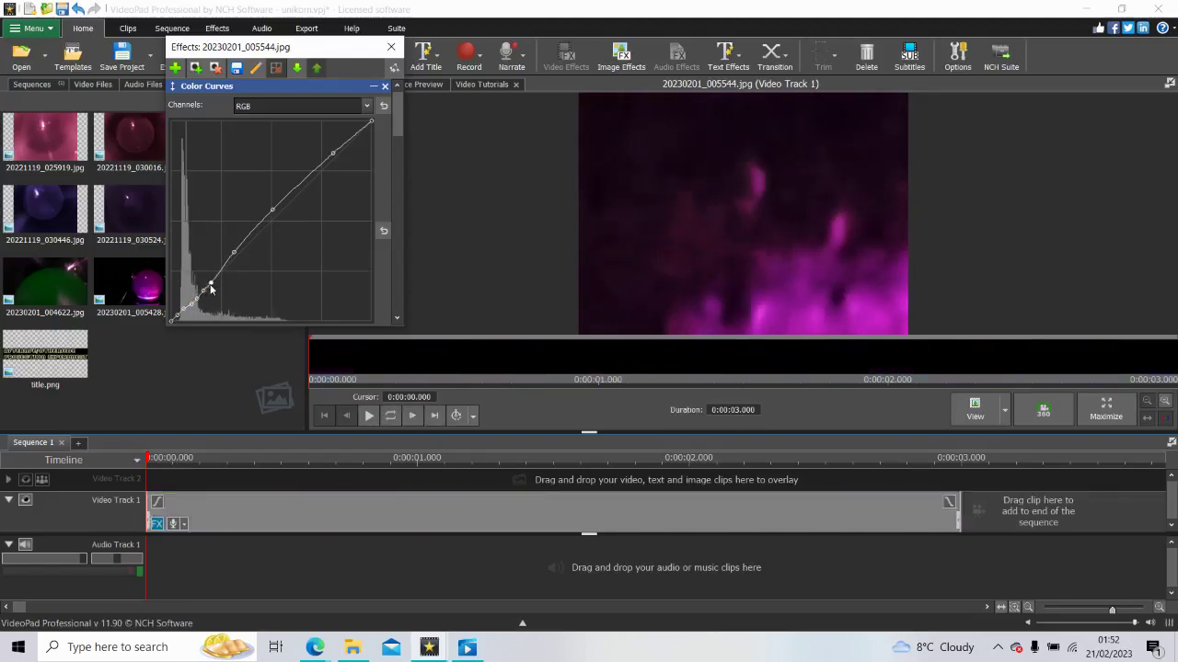
pyautogui.click(211, 289)
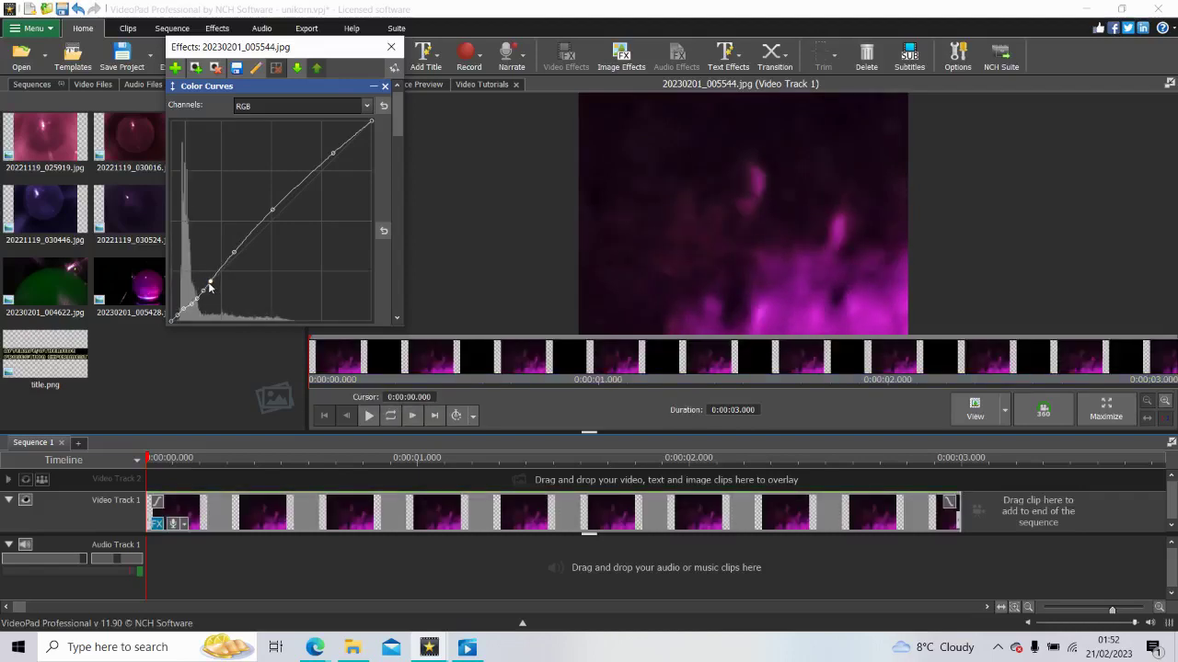
pyautogui.moveTo(210, 288); pyautogui.dragTo(216, 280)
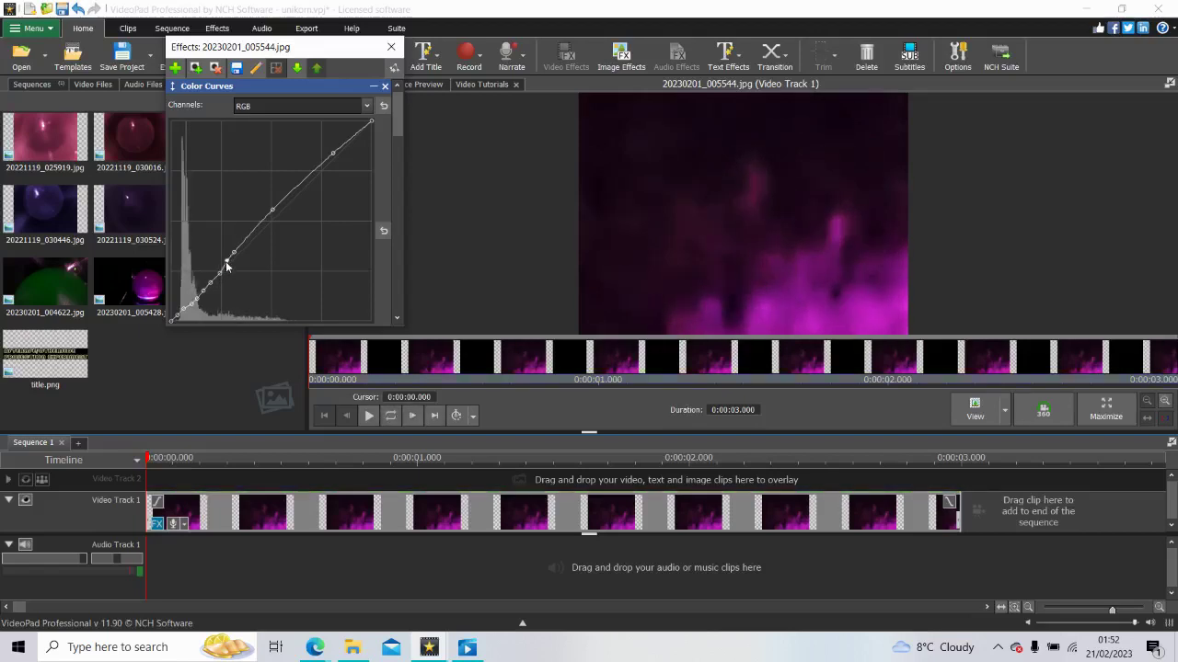
pyautogui.click(227, 266)
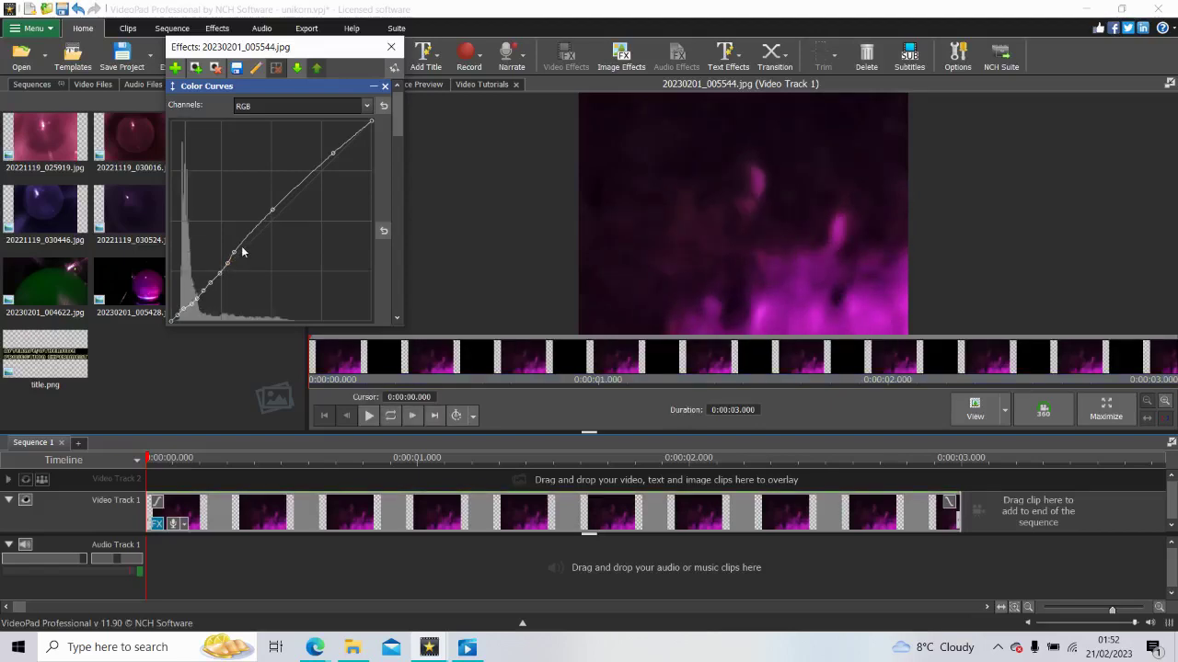
# Step: Add points along the RGB curve's midtones up toward the highlight point, and fine-tune the points around the lower midtones
pyautogui.click(242, 250)
pyautogui.click(249, 237)
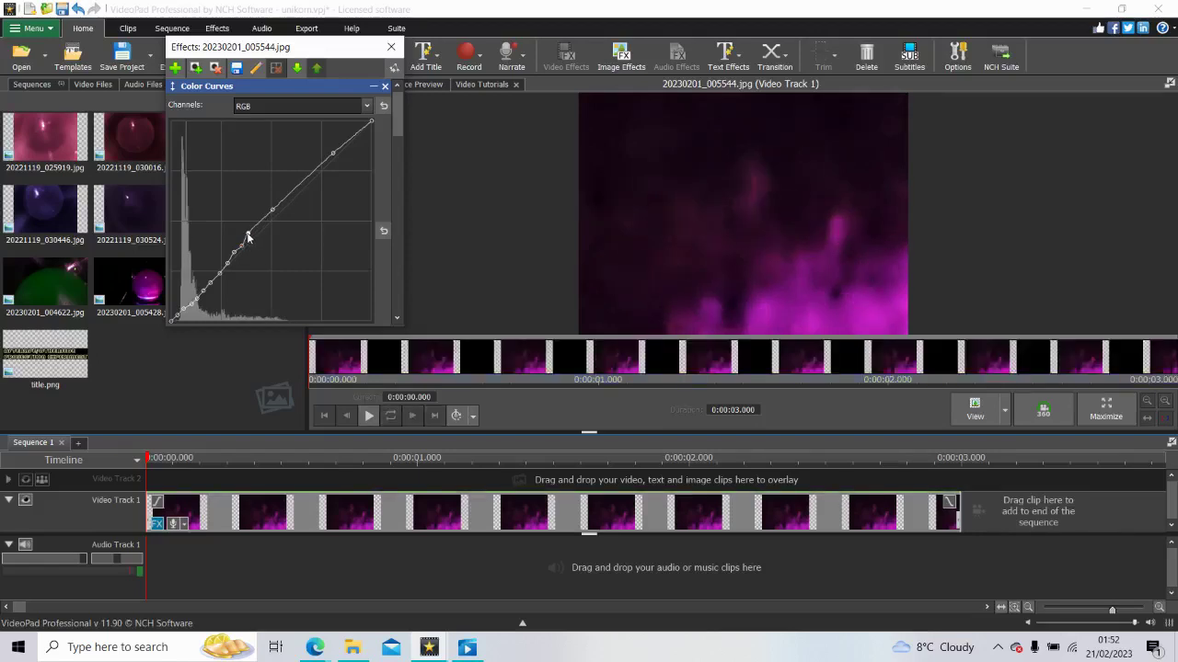
pyautogui.moveTo(249, 237); pyautogui.dragTo(254, 236)
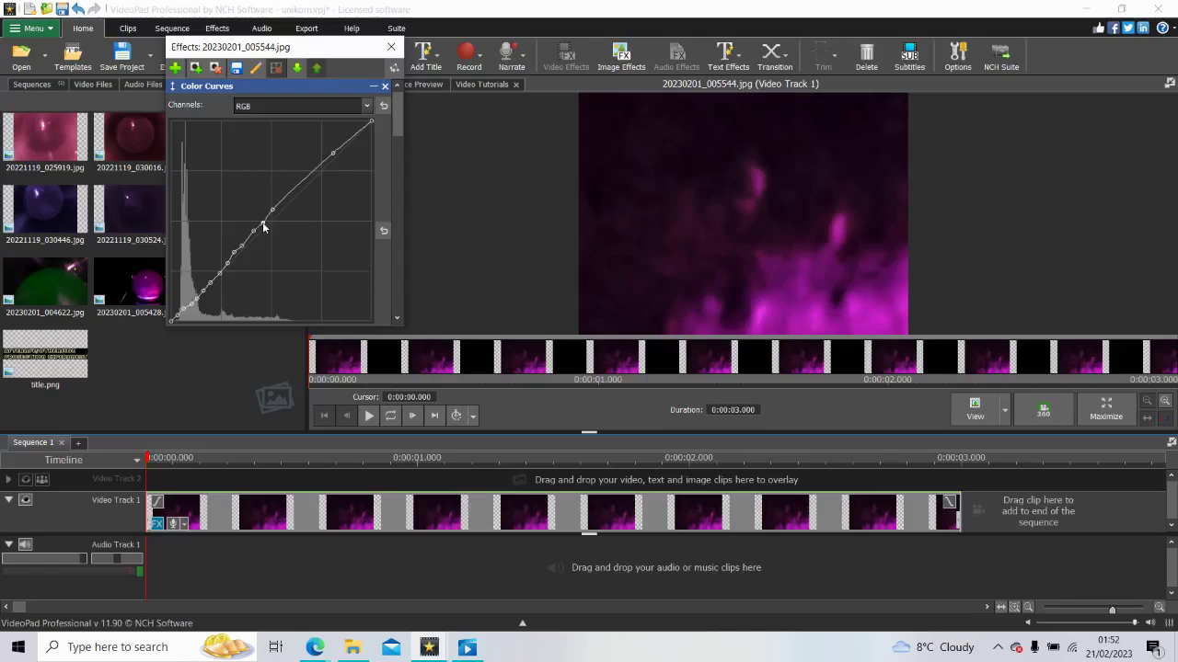
pyautogui.moveTo(263, 227); pyautogui.dragTo(263, 226)
pyautogui.click(287, 200)
pyautogui.click(241, 247)
pyautogui.moveTo(241, 248); pyautogui.dragTo(242, 246)
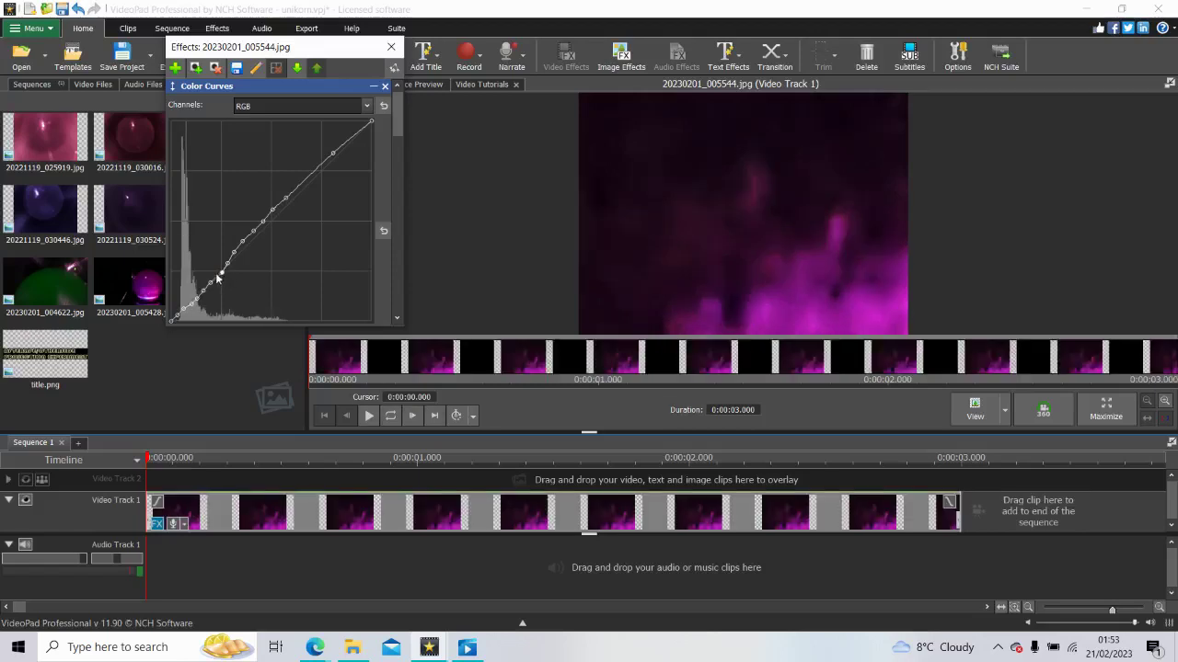
pyautogui.moveTo(221, 276); pyautogui.dragTo(217, 278)
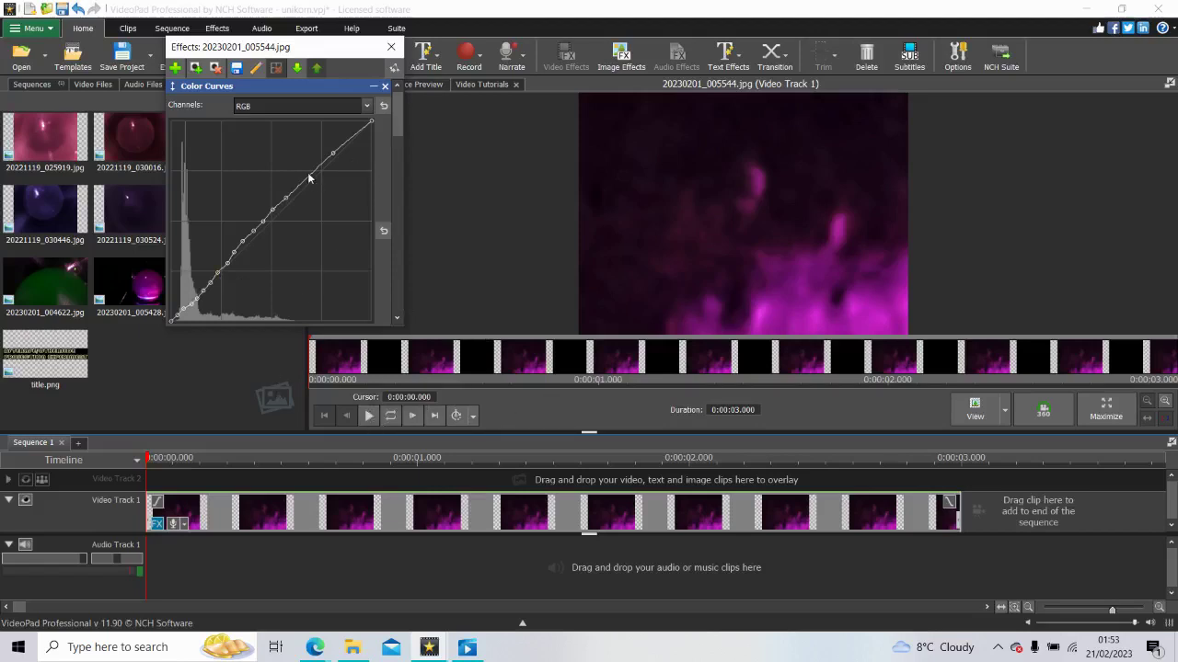
pyautogui.moveTo(309, 179)
pyautogui.mouseDown()
pyautogui.moveTo(294, 192)
pyautogui.moveTo(305, 181)
pyautogui.mouseUp()
# Step: Add another Zoom effect framing X1 22.35, Y1 22.28, X2 96.46, Y2 99.75 around the two bright spots
pyautogui.moveTo(394, 114); pyautogui.dragTo(401, 298)
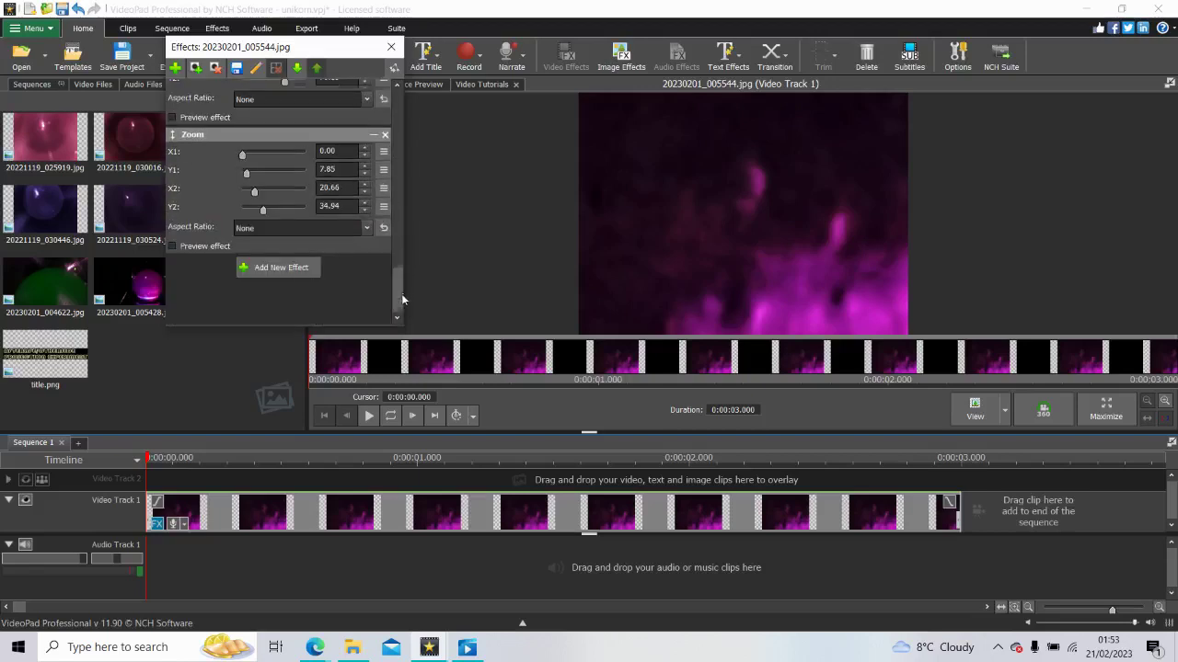
pyautogui.click(281, 267)
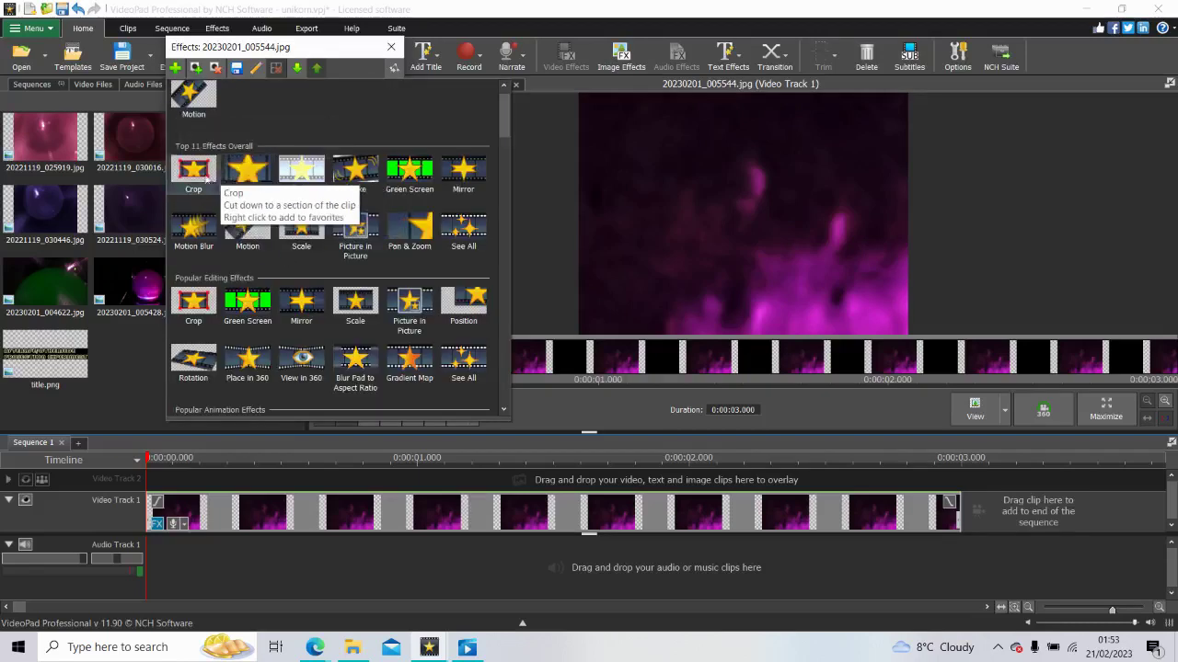
pyautogui.click(247, 169)
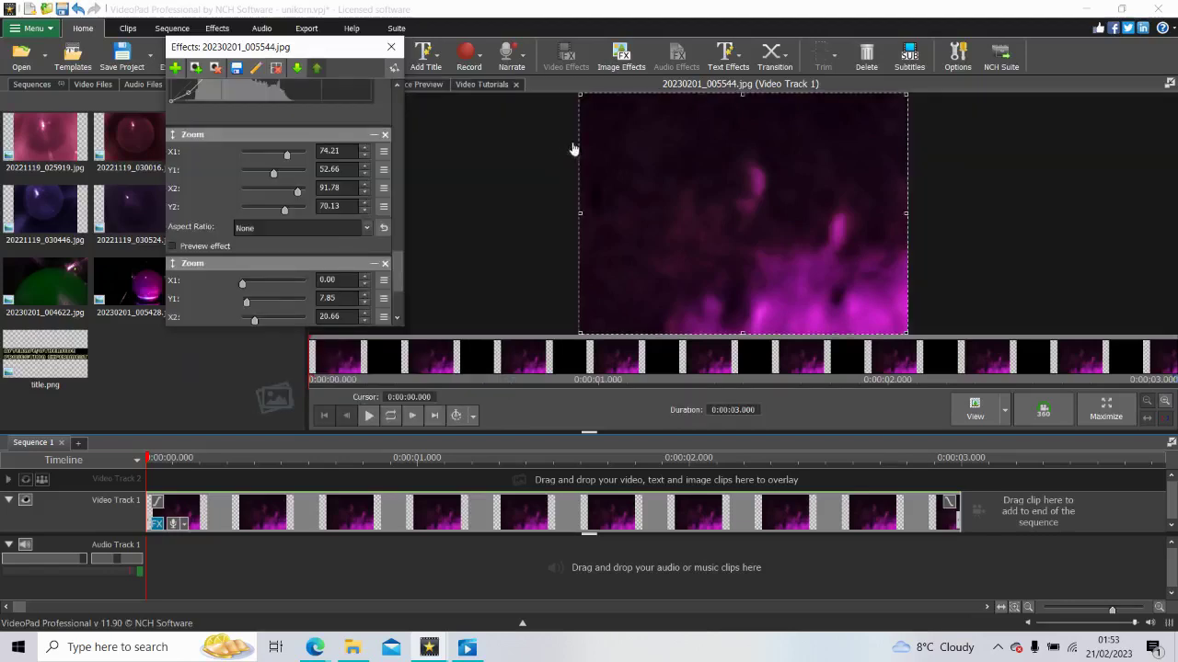
pyautogui.moveTo(579, 94); pyautogui.dragTo(652, 149)
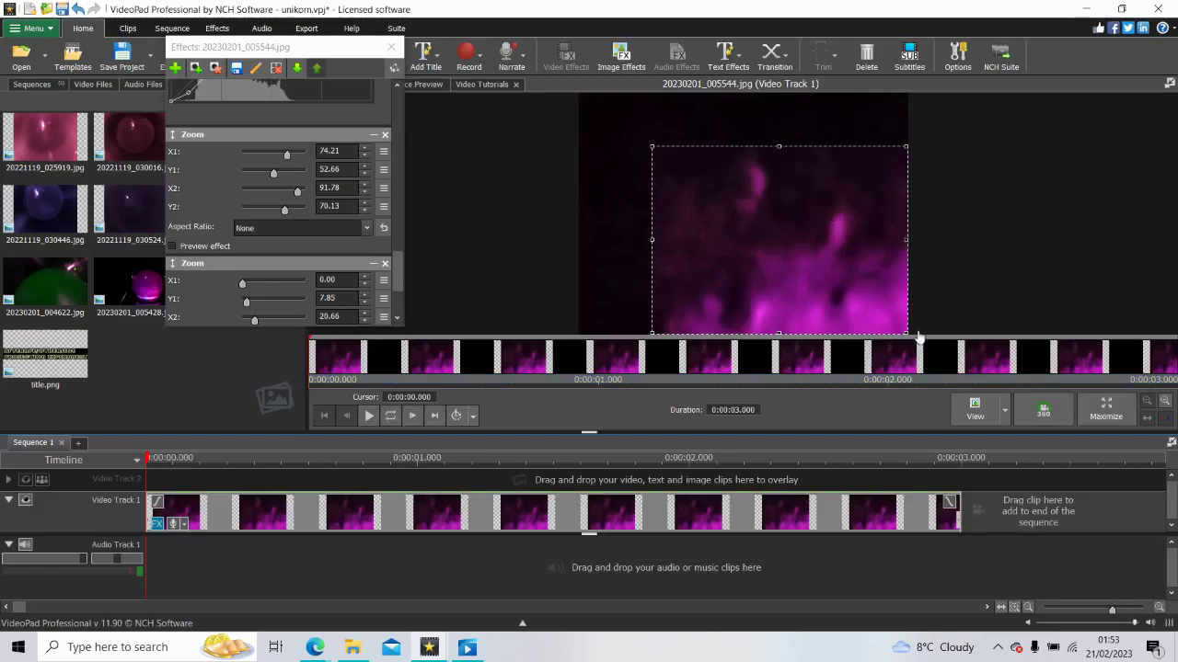
pyautogui.moveTo(906, 331); pyautogui.dragTo(897, 342)
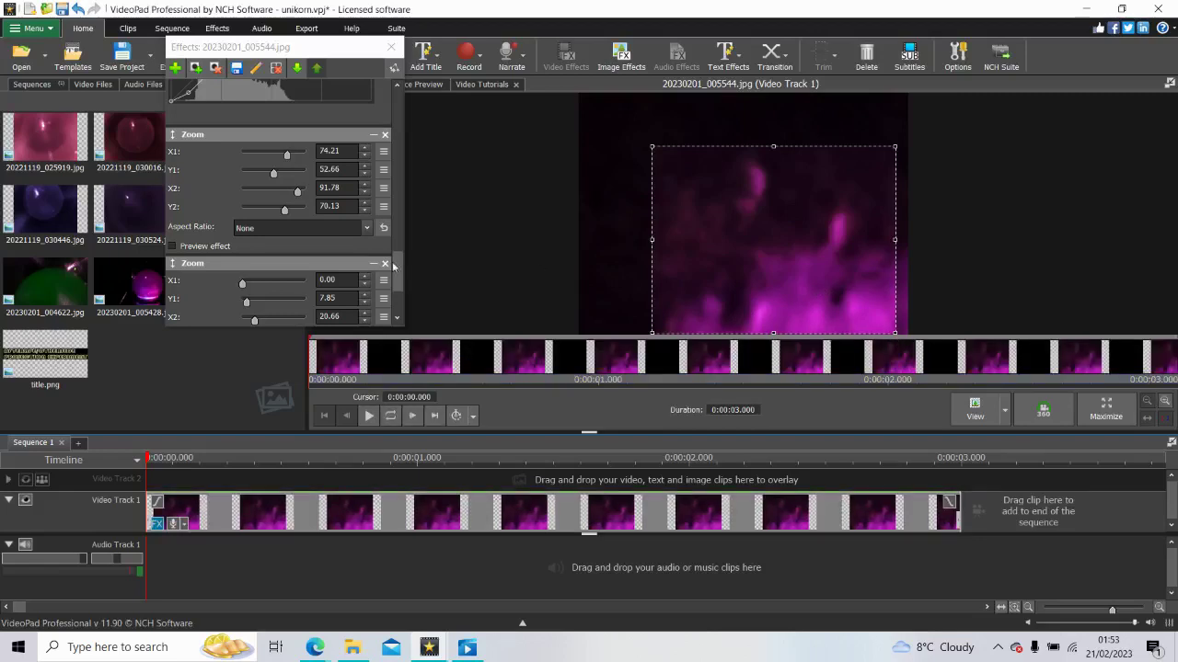
pyautogui.moveTo(394, 277); pyautogui.dragTo(361, 113)
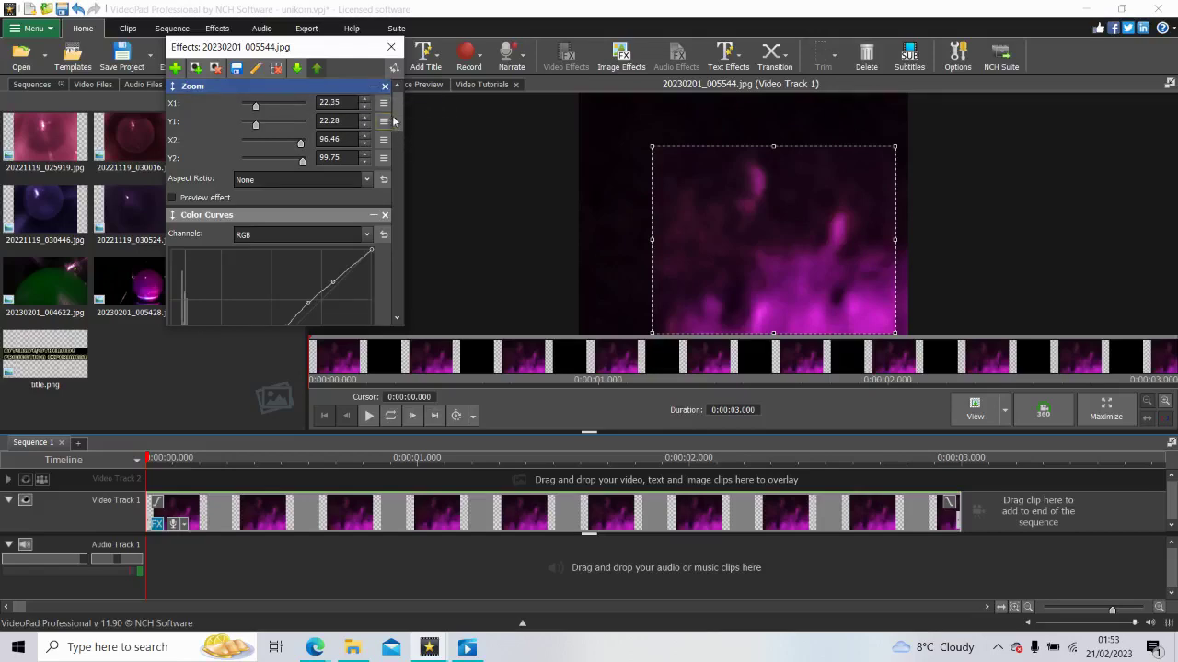
# Step: Add a further Color Curves effect to the photo clip on top of the new zoom
pyautogui.scroll(-5, 393, 122)
pyautogui.click(304, 266)
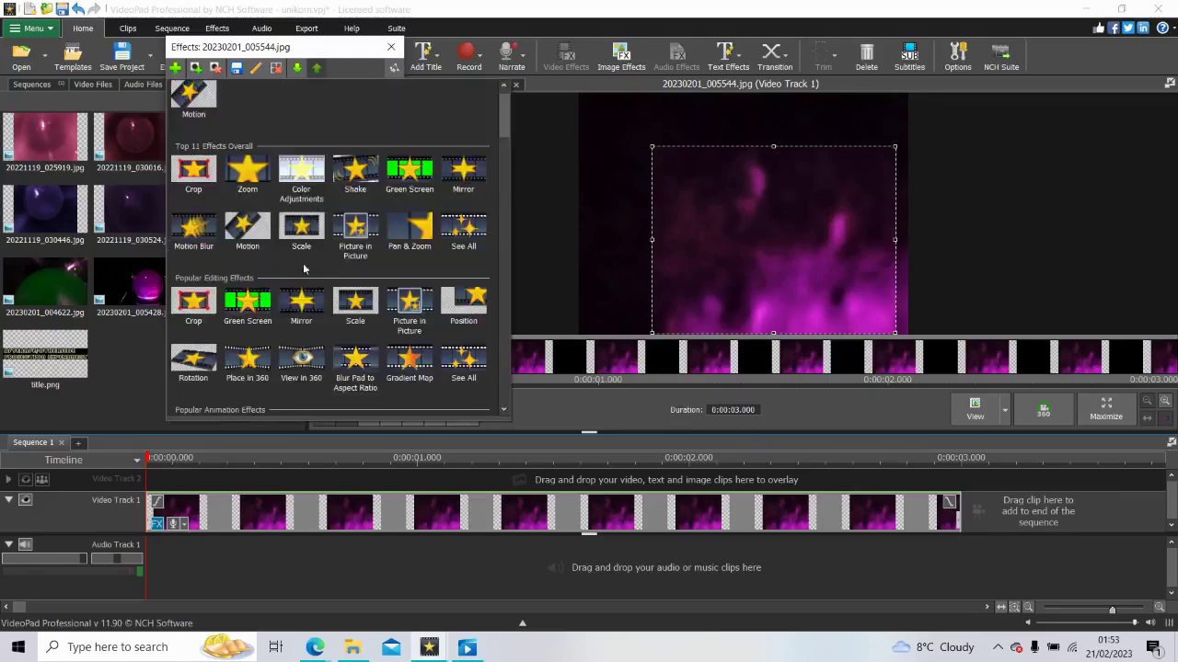
pyautogui.scroll(-8, 504, 292)
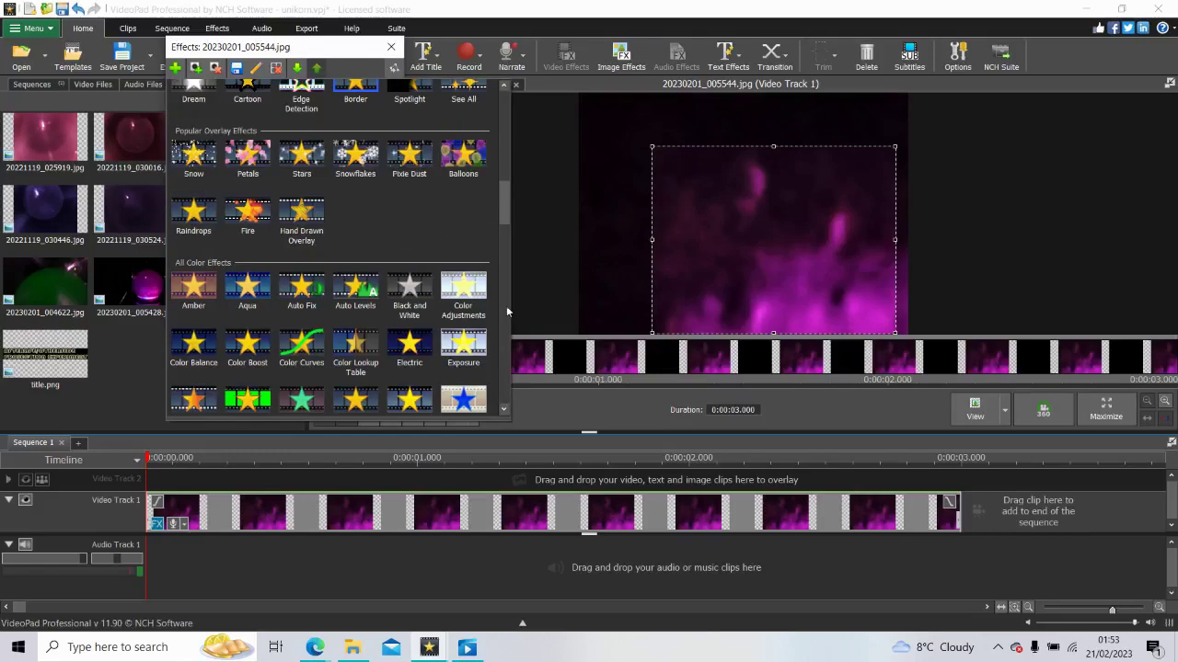
pyautogui.click(301, 345)
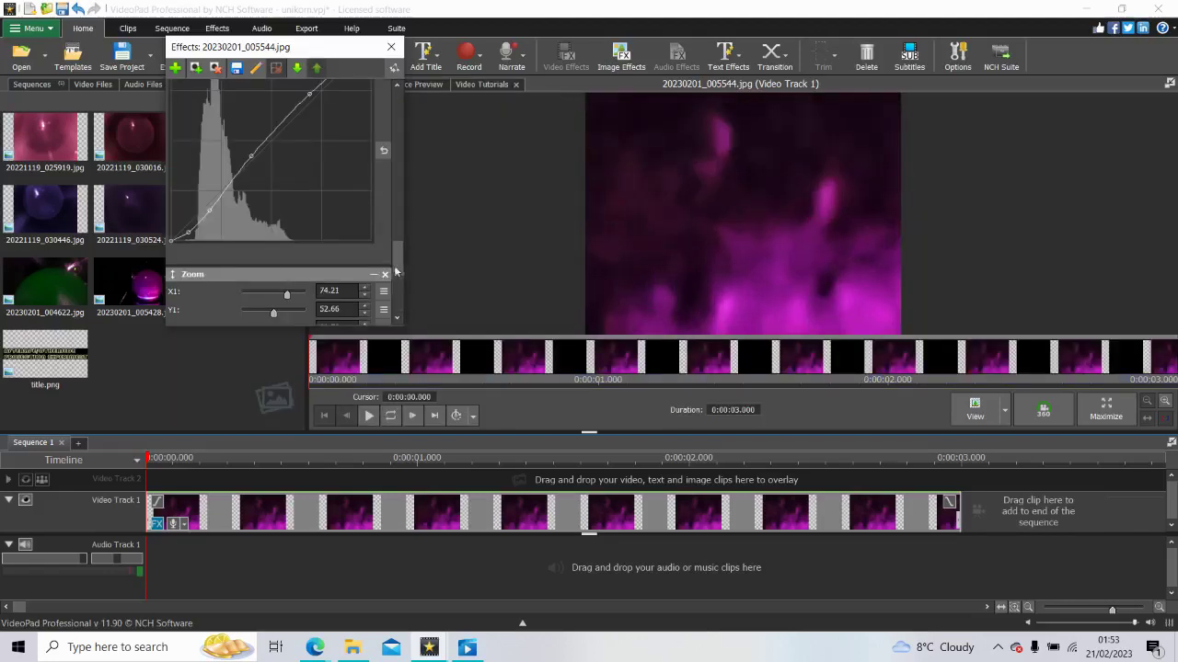
pyautogui.moveTo(395, 271); pyautogui.dragTo(397, 111)
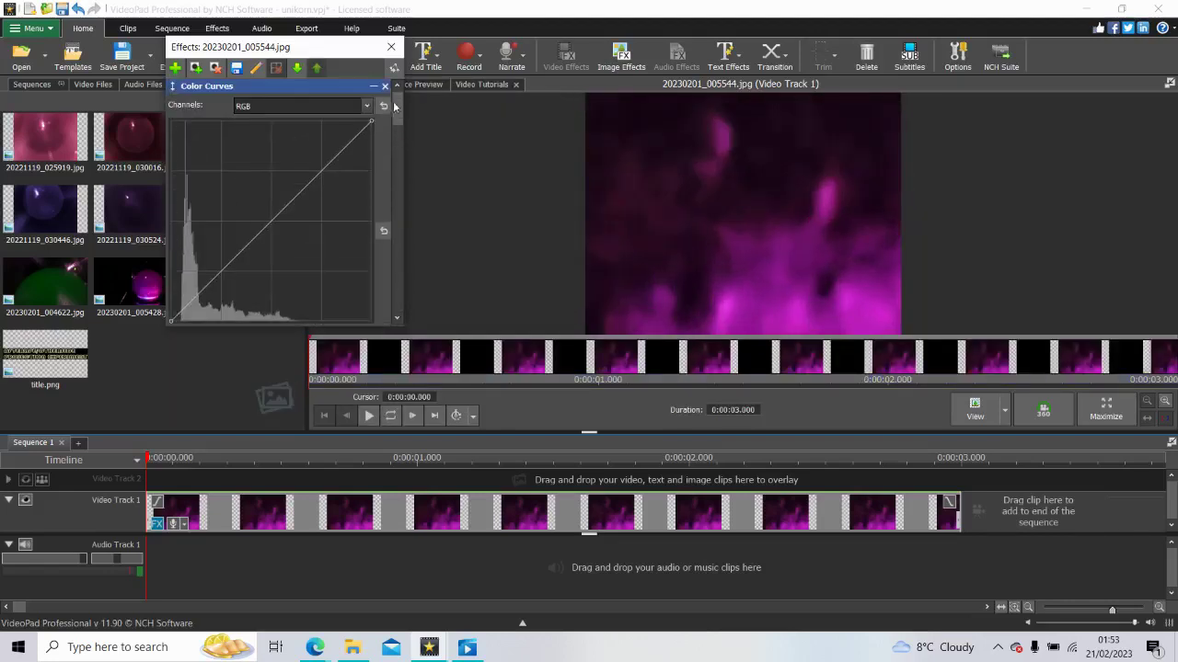
# Step: Pull the new RGB curve's shadows slightly below the diagonal with closely spaced points from near black to the lower midtones
pyautogui.click(179, 320)
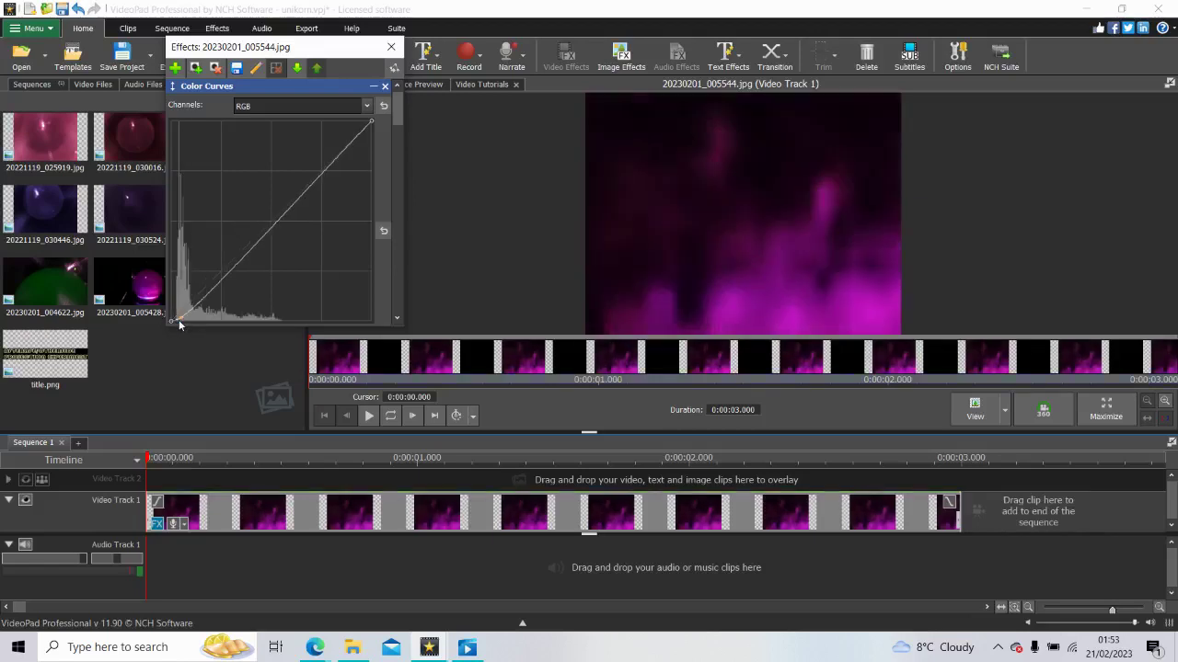
pyautogui.moveTo(178, 319); pyautogui.dragTo(188, 313)
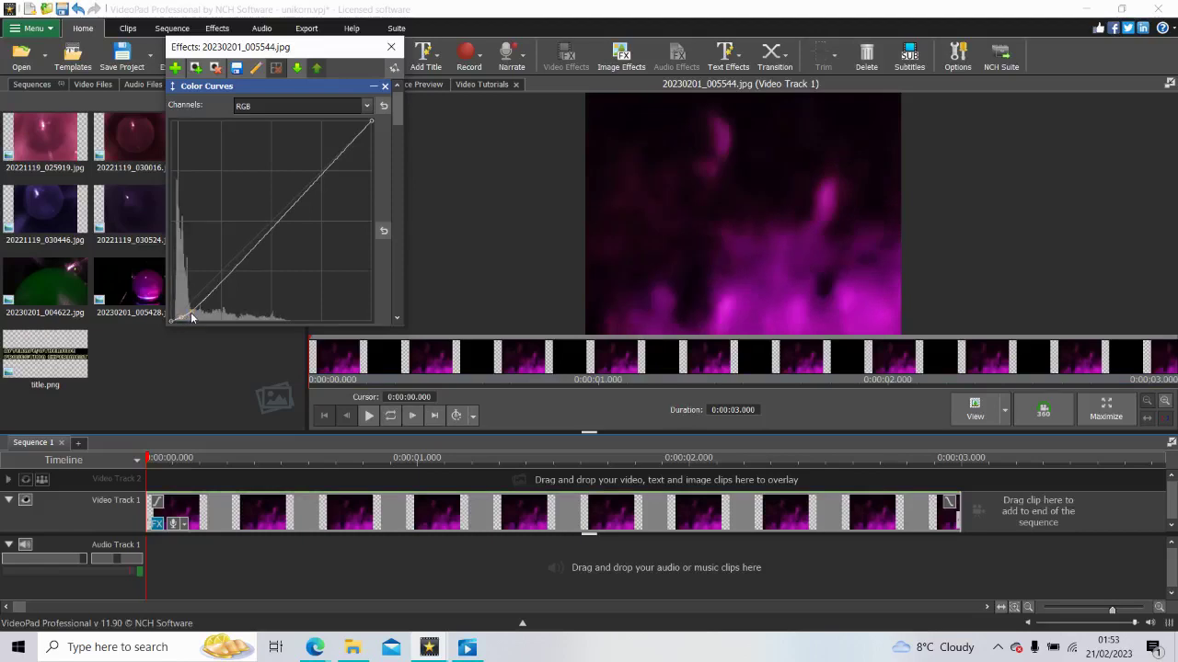
pyautogui.click(208, 308)
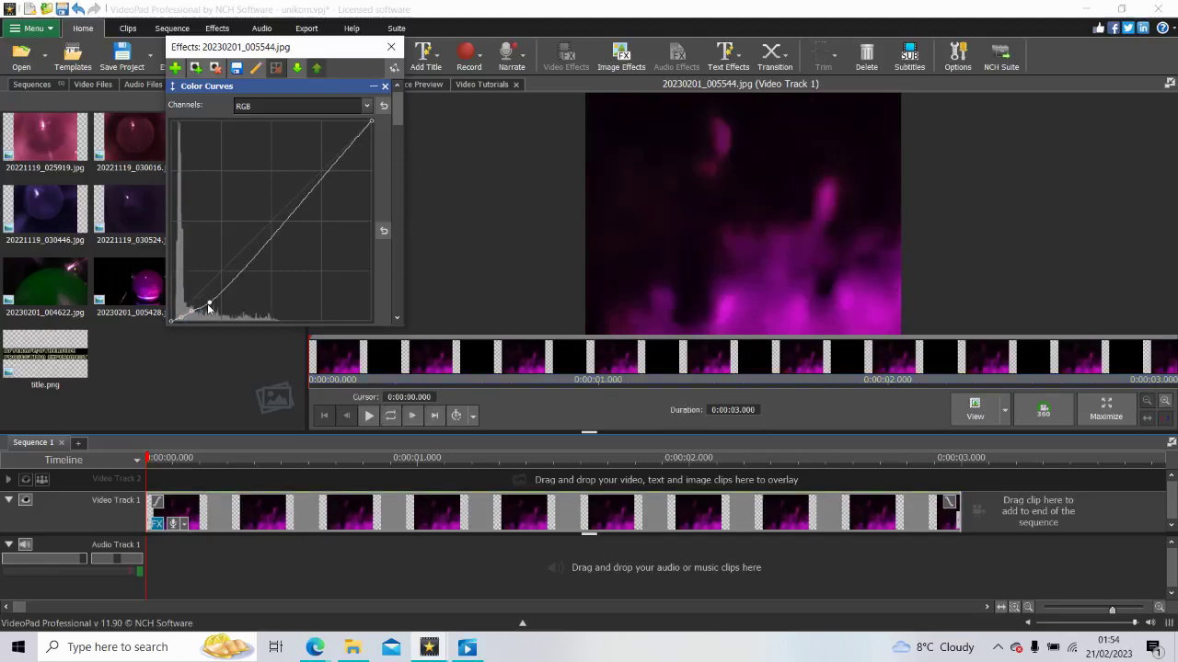
pyautogui.moveTo(208, 308); pyautogui.dragTo(208, 302)
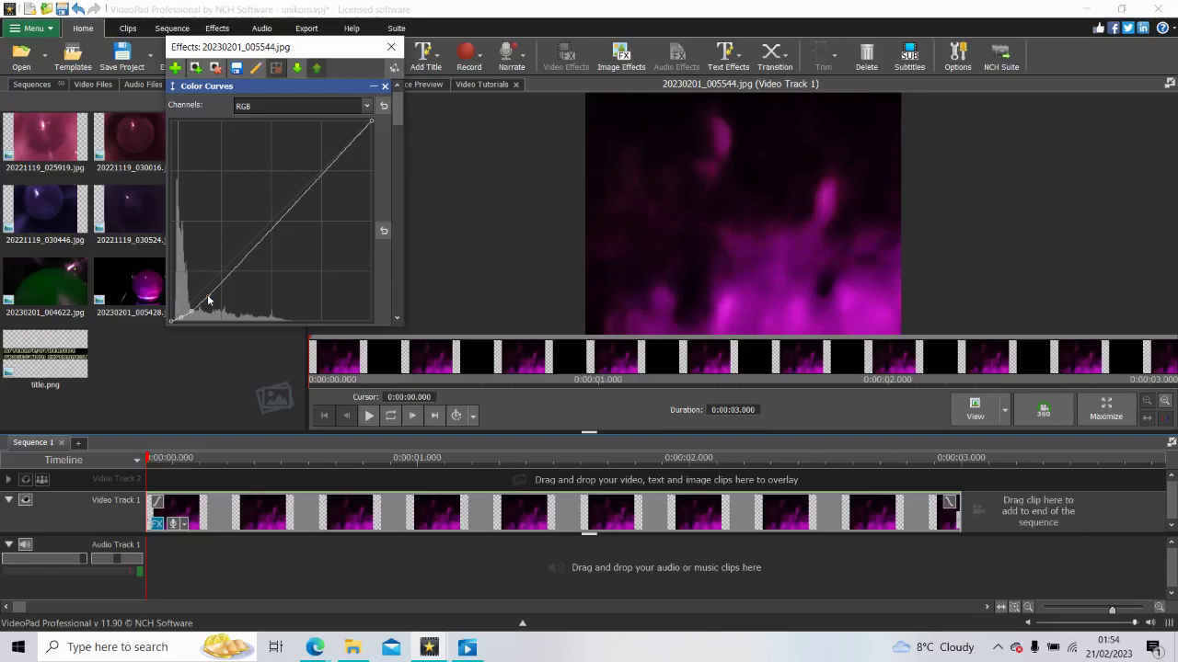
pyautogui.moveTo(208, 300); pyautogui.dragTo(209, 300)
pyautogui.moveTo(209, 300); pyautogui.dragTo(209, 300)
pyautogui.click(200, 305)
pyautogui.click(218, 293)
pyautogui.click(225, 273)
pyautogui.moveTo(224, 273); pyautogui.dragTo(230, 276)
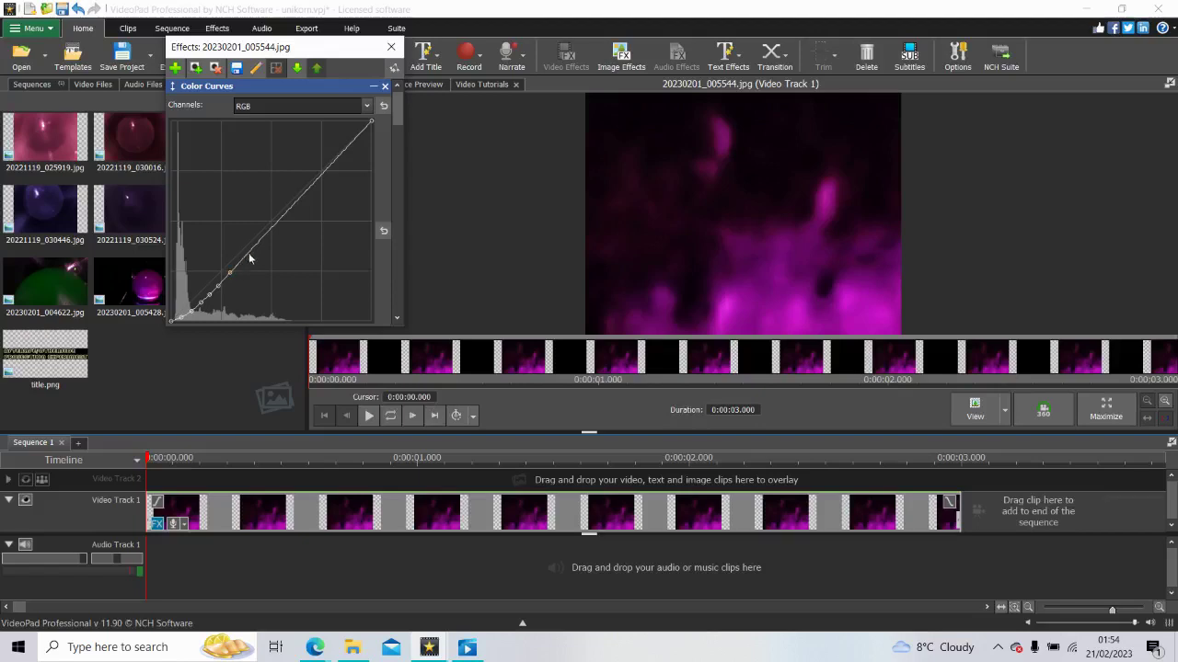
# Step: Add points through the RGB curve's midtones near the diagonal, and raise a highlight point at about three quarters above it
pyautogui.moveTo(248, 259); pyautogui.dragTo(255, 245)
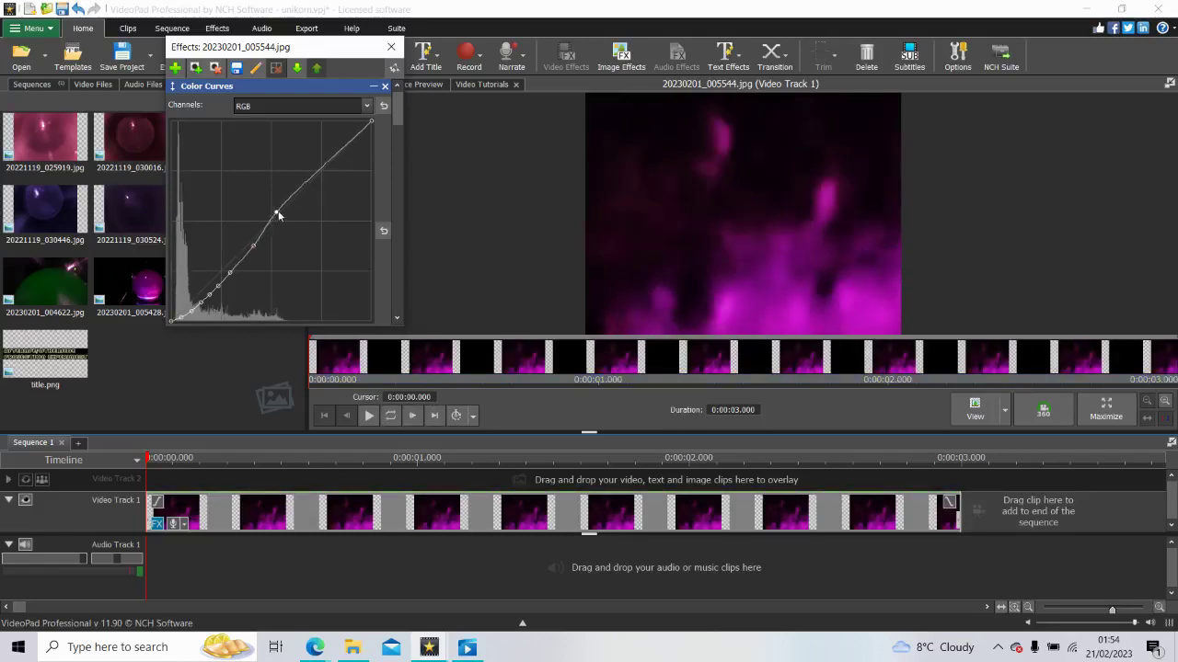
pyautogui.moveTo(274, 220); pyautogui.dragTo(277, 211)
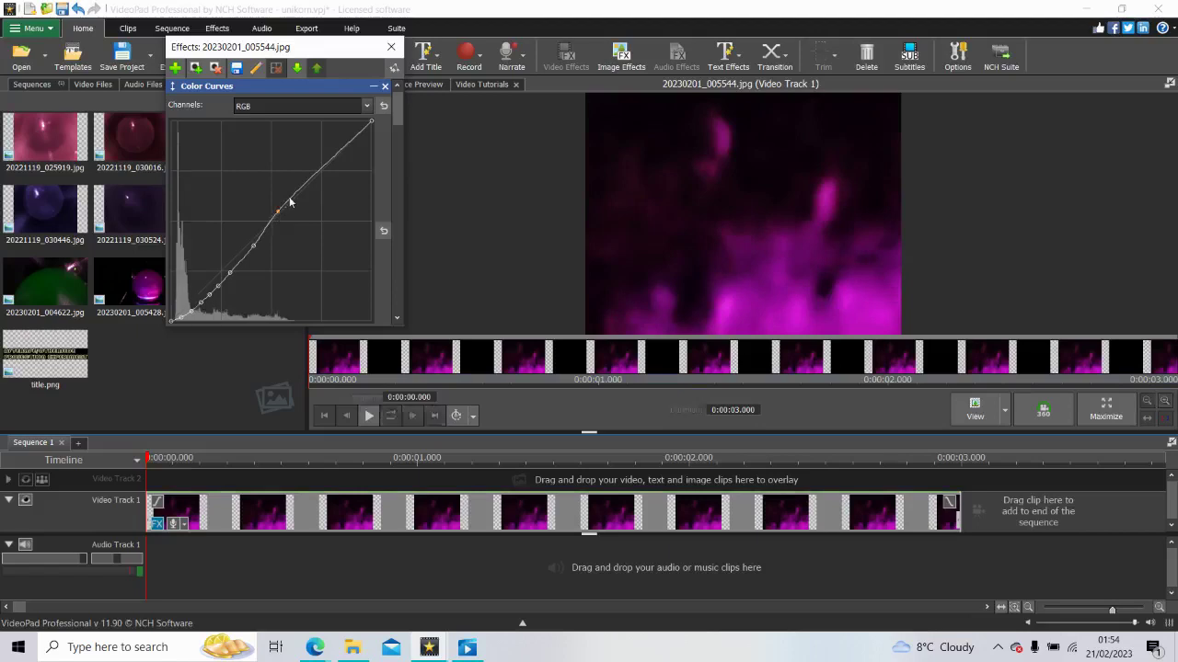
pyautogui.click(322, 164)
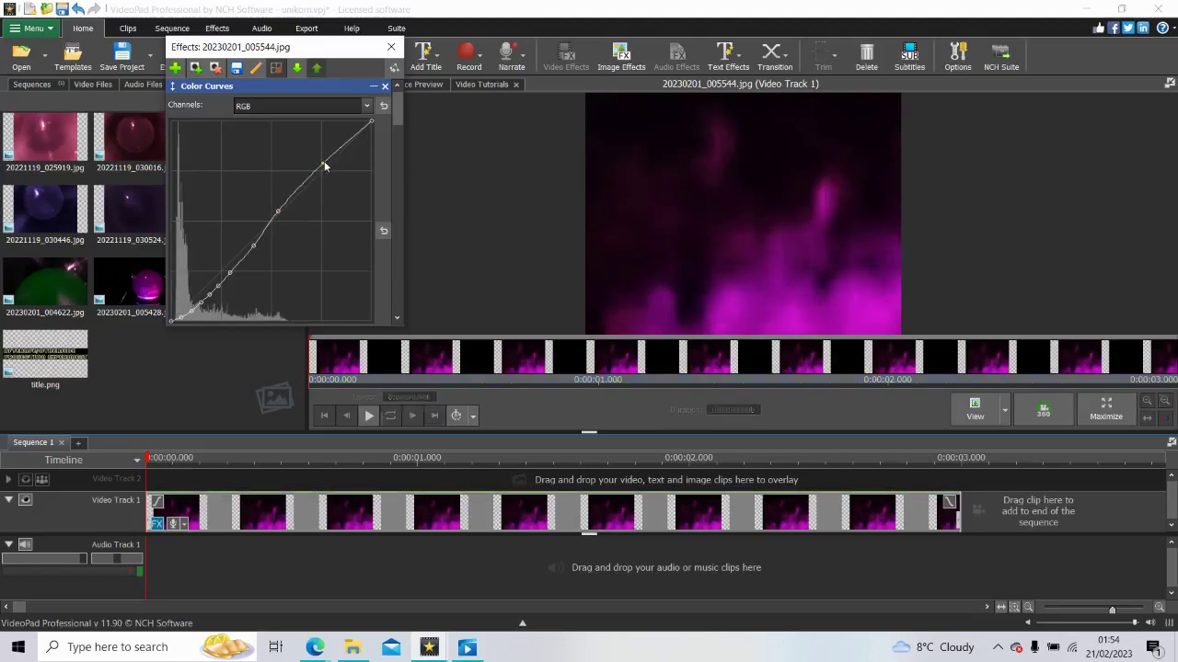
pyautogui.click(279, 211)
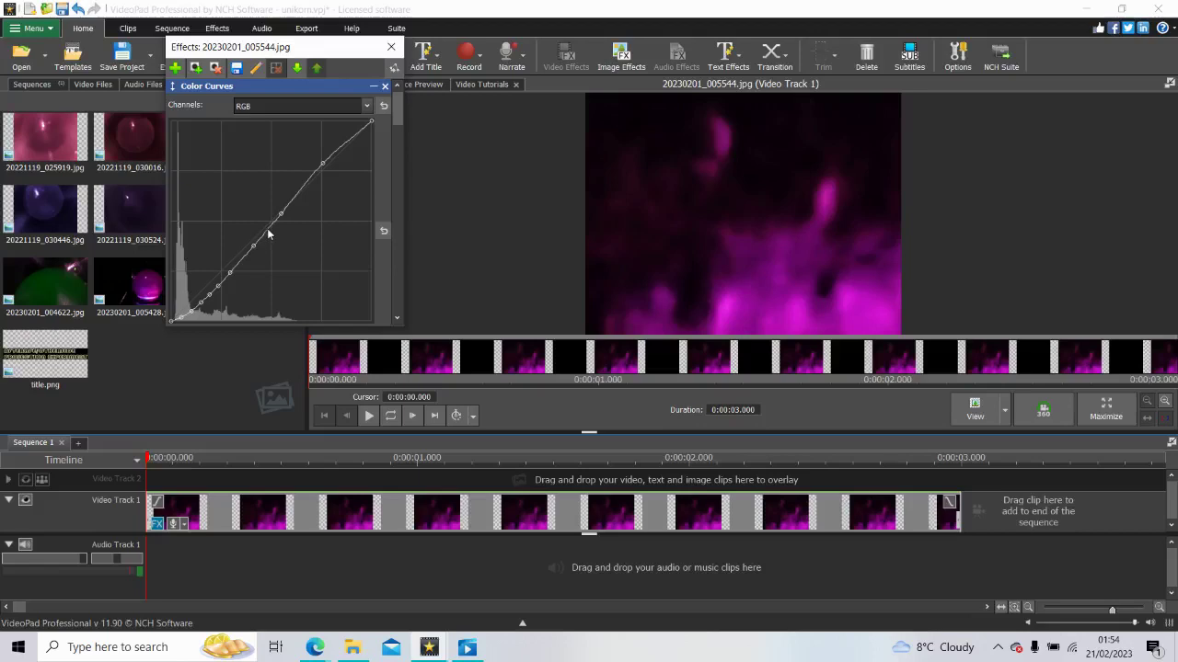
pyautogui.click(268, 231)
pyautogui.click(242, 265)
# Step: Add a Color Adjustments effect to the photo clip and set its brightness to 56.10
pyautogui.moveTo(397, 115); pyautogui.dragTo(399, 314)
pyautogui.click(295, 255)
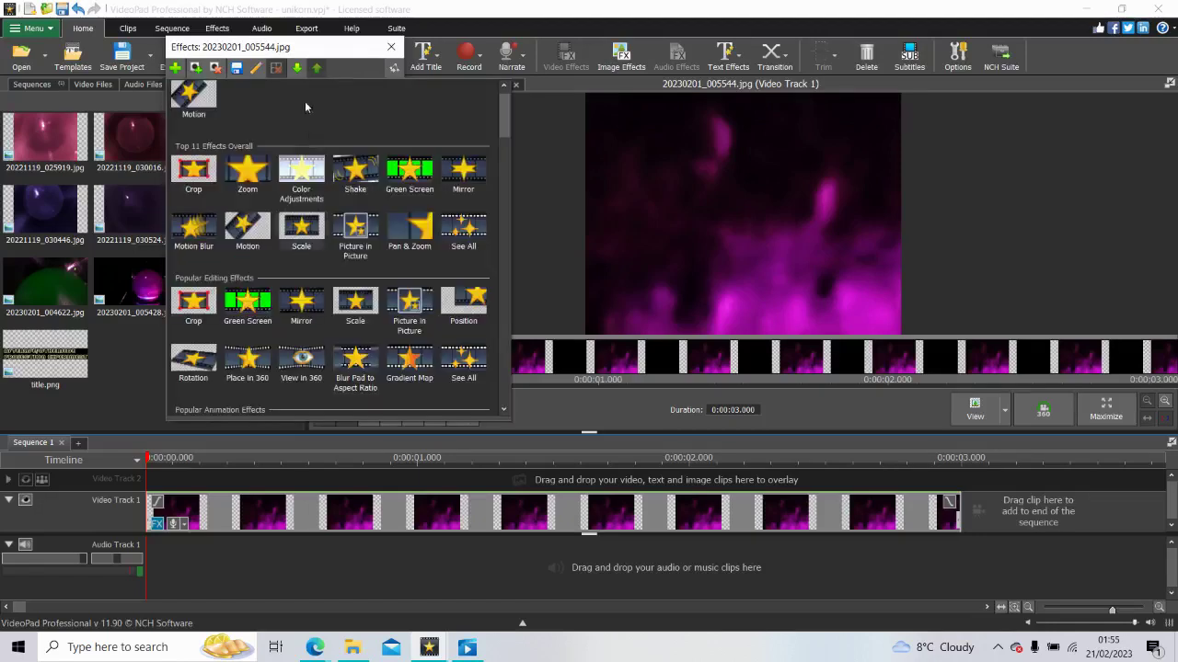
pyautogui.click(302, 168)
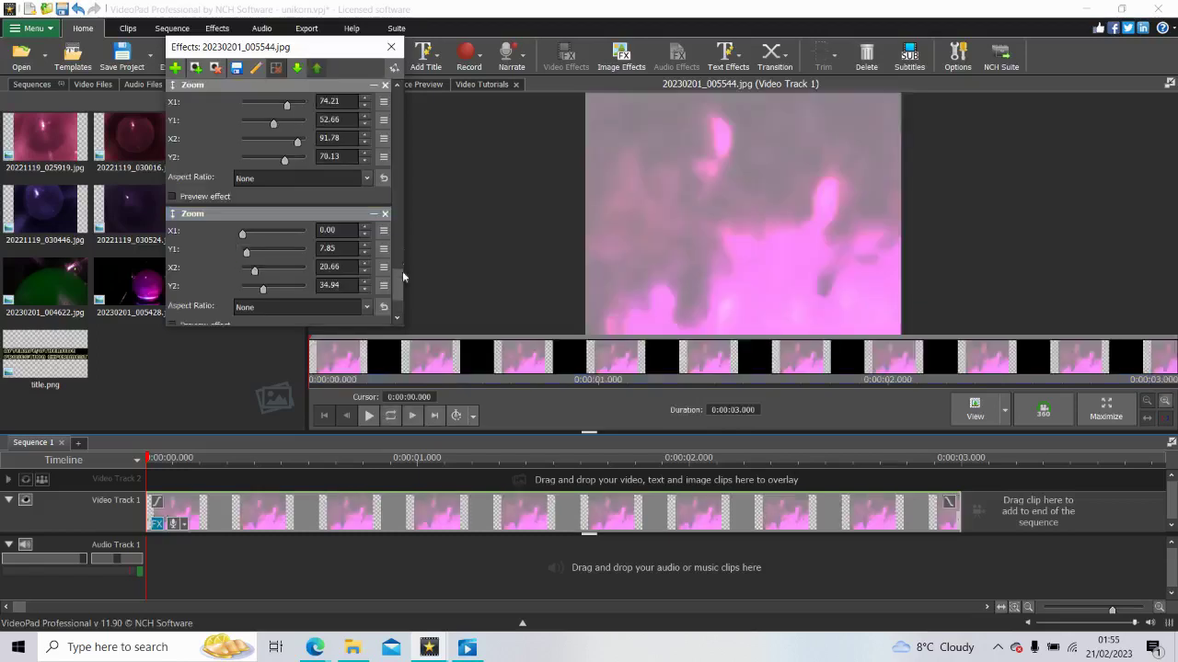
pyautogui.moveTo(400, 294); pyautogui.dragTo(401, 101)
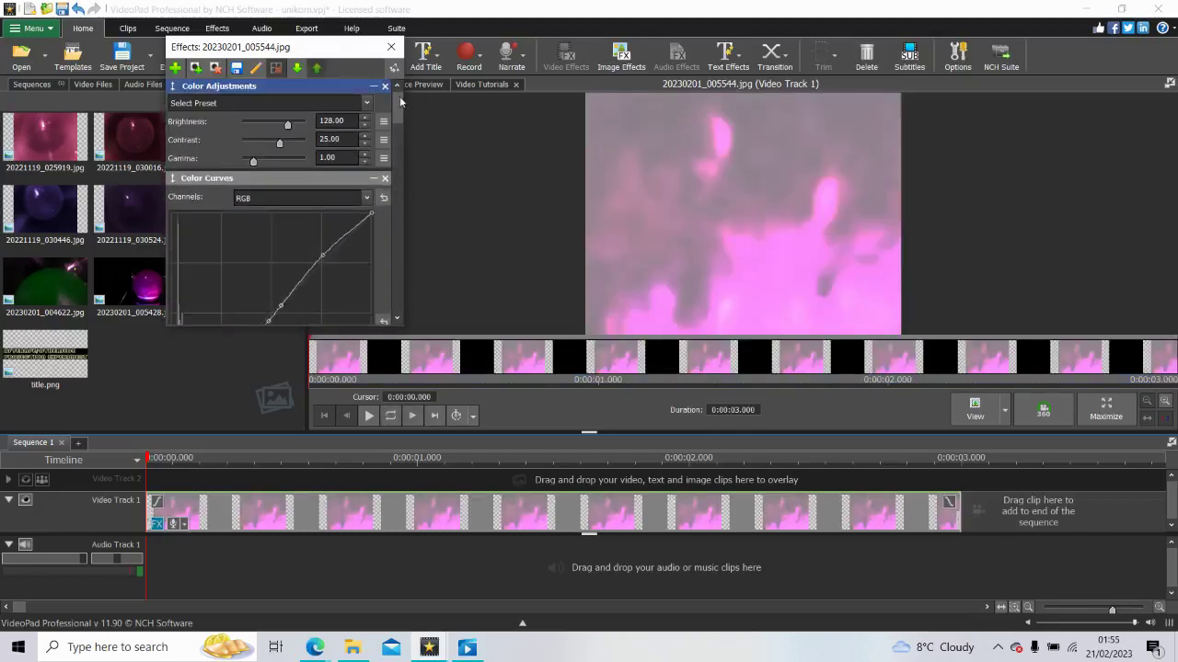
pyautogui.moveTo(288, 127); pyautogui.dragTo(277, 124)
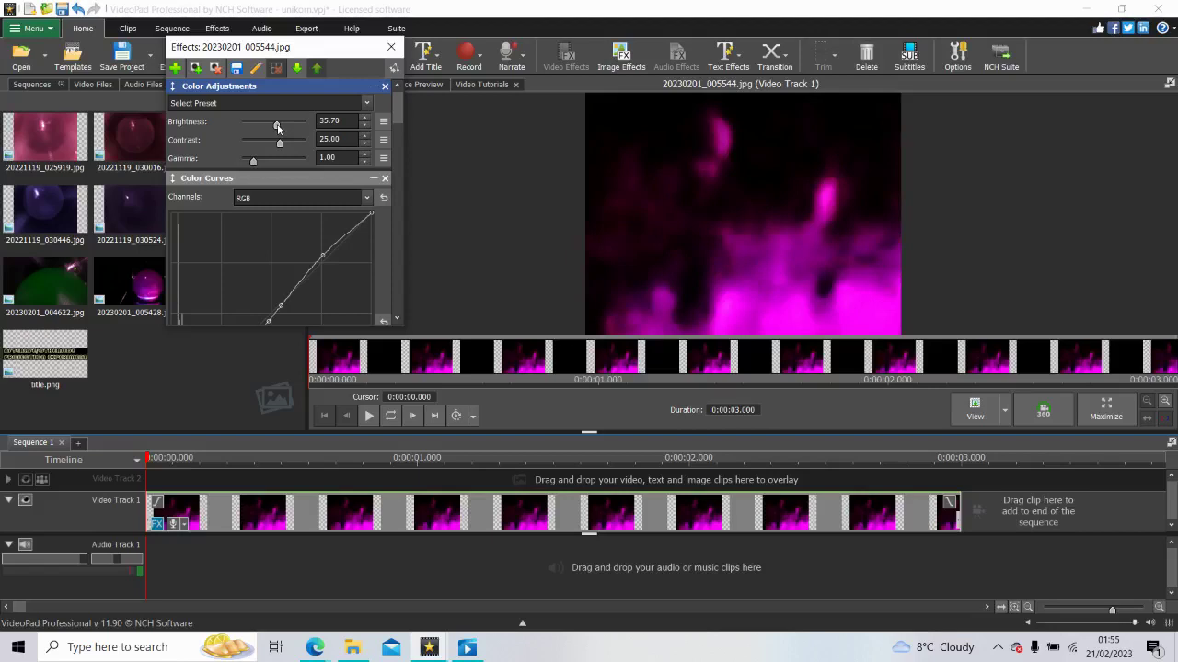
pyautogui.moveTo(277, 124); pyautogui.dragTo(279, 125)
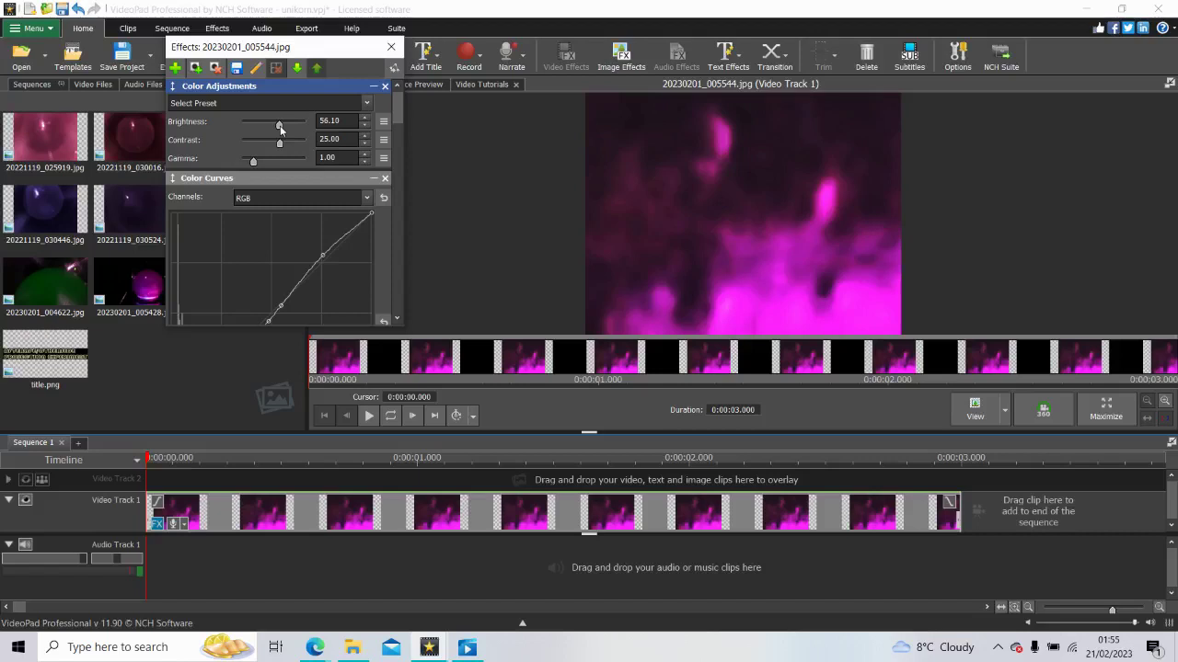
pyautogui.click(396, 168)
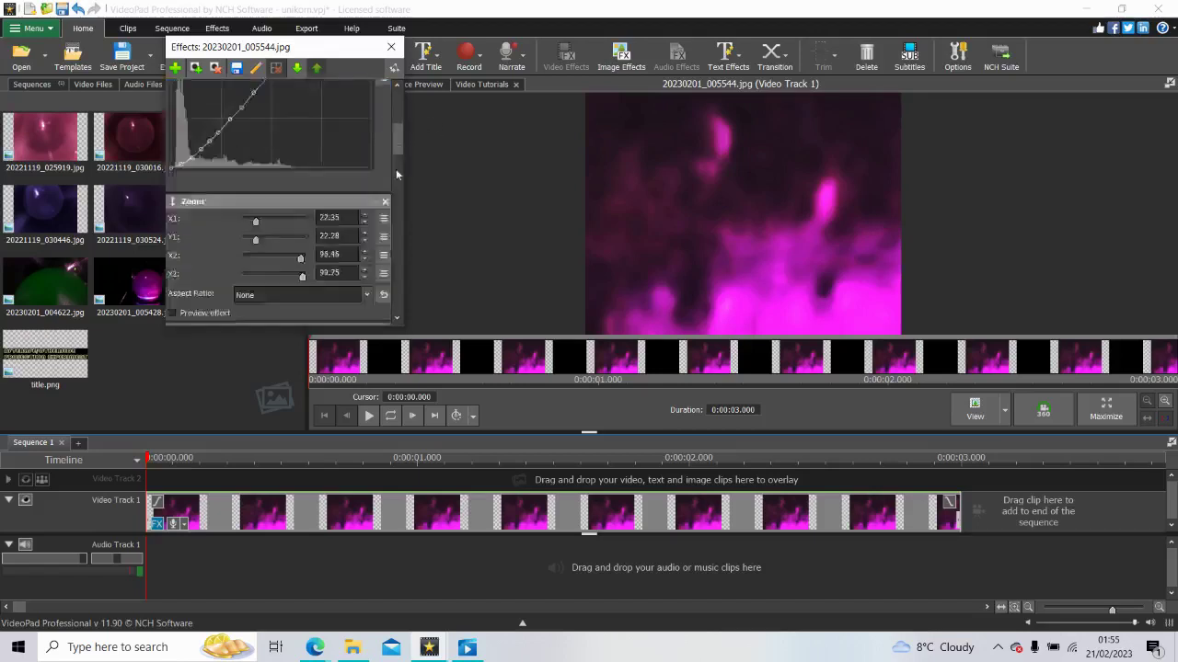
# Step: Add one more Color Curves effect to the photo clip on top of the Color Adjustments effect
pyautogui.moveTo(395, 168); pyautogui.dragTo(394, 304)
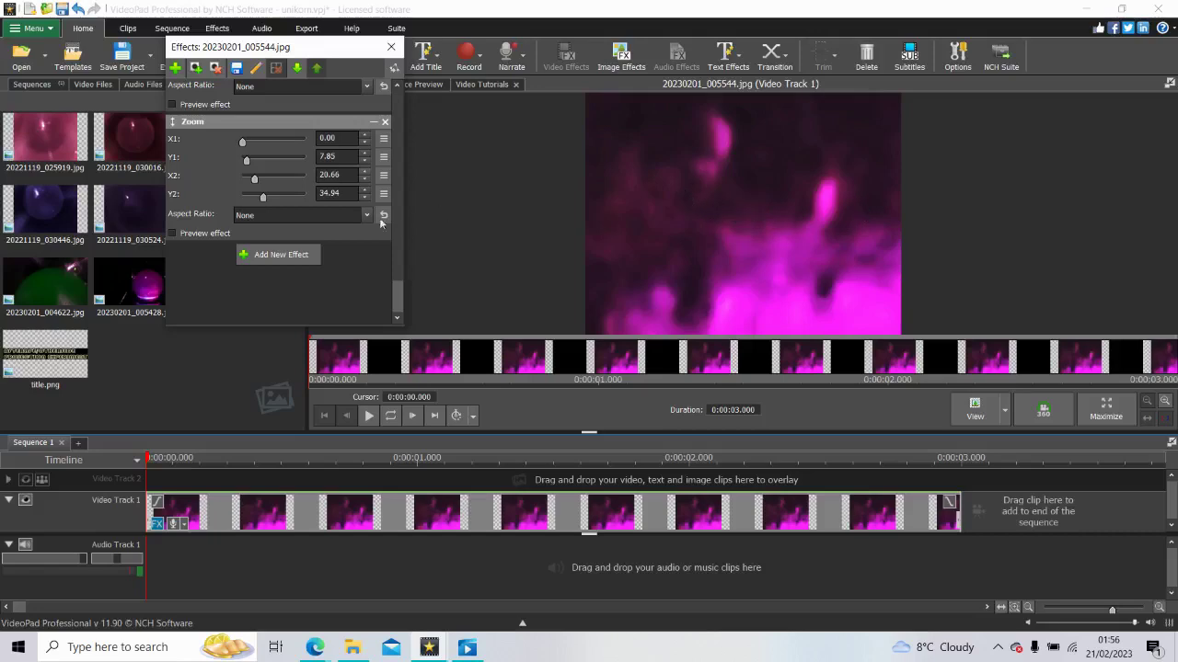
pyautogui.click(286, 259)
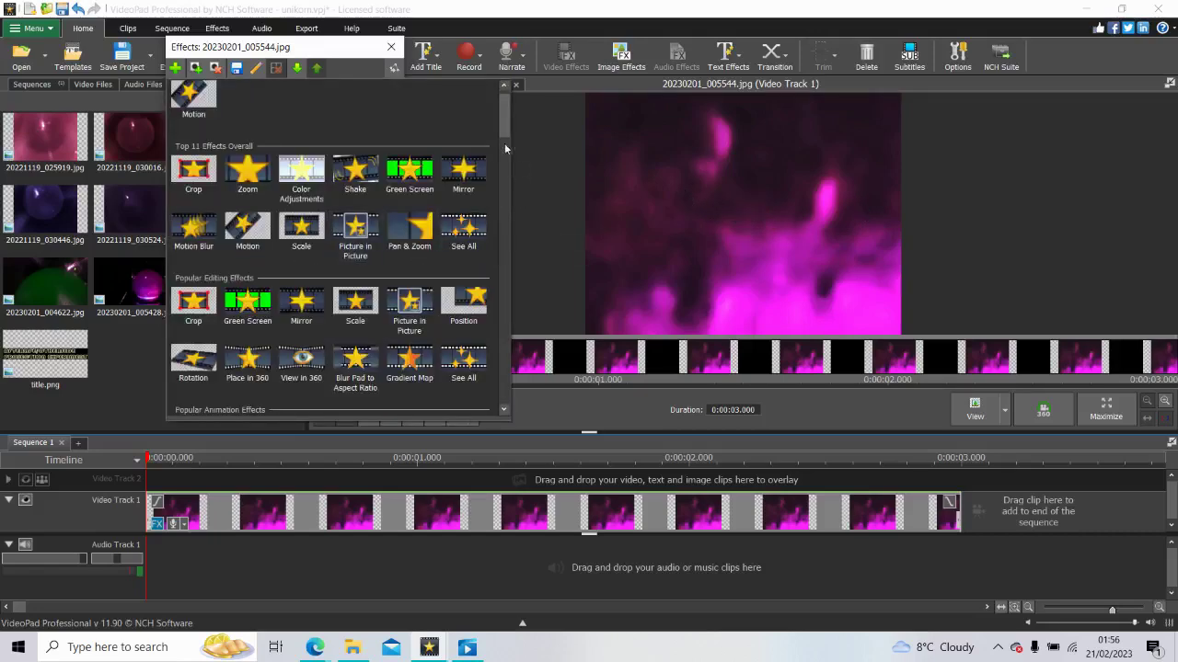
pyautogui.scroll(-1, 506, 161)
pyautogui.scroll(-5, 506, 161)
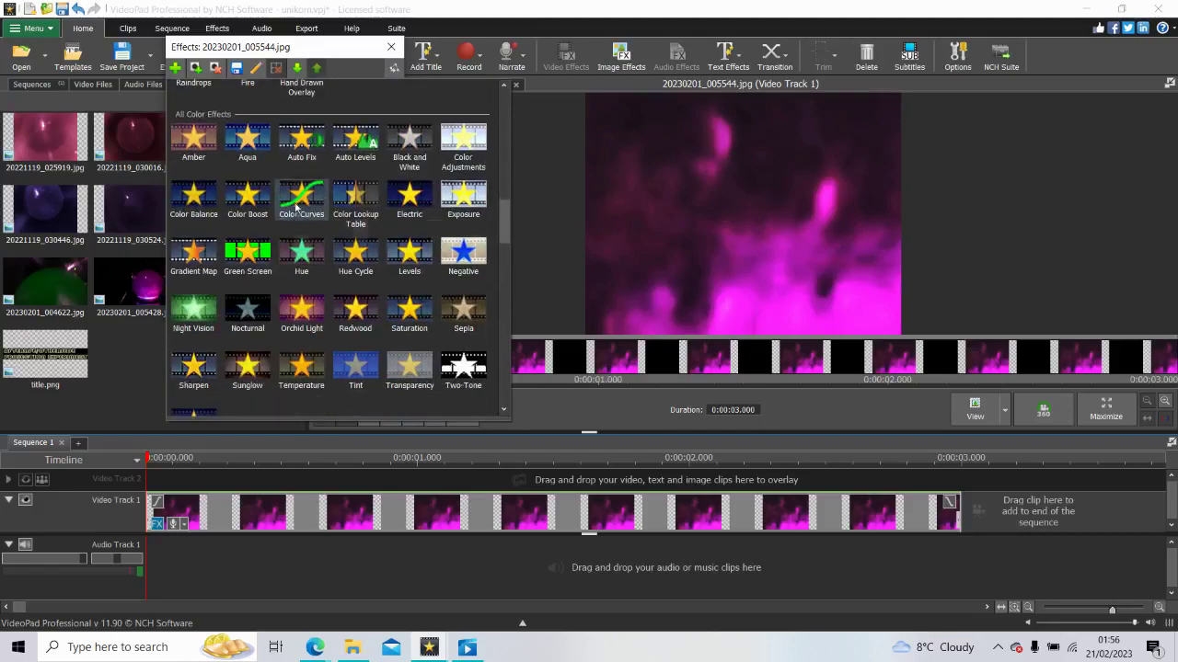
pyautogui.click(295, 200)
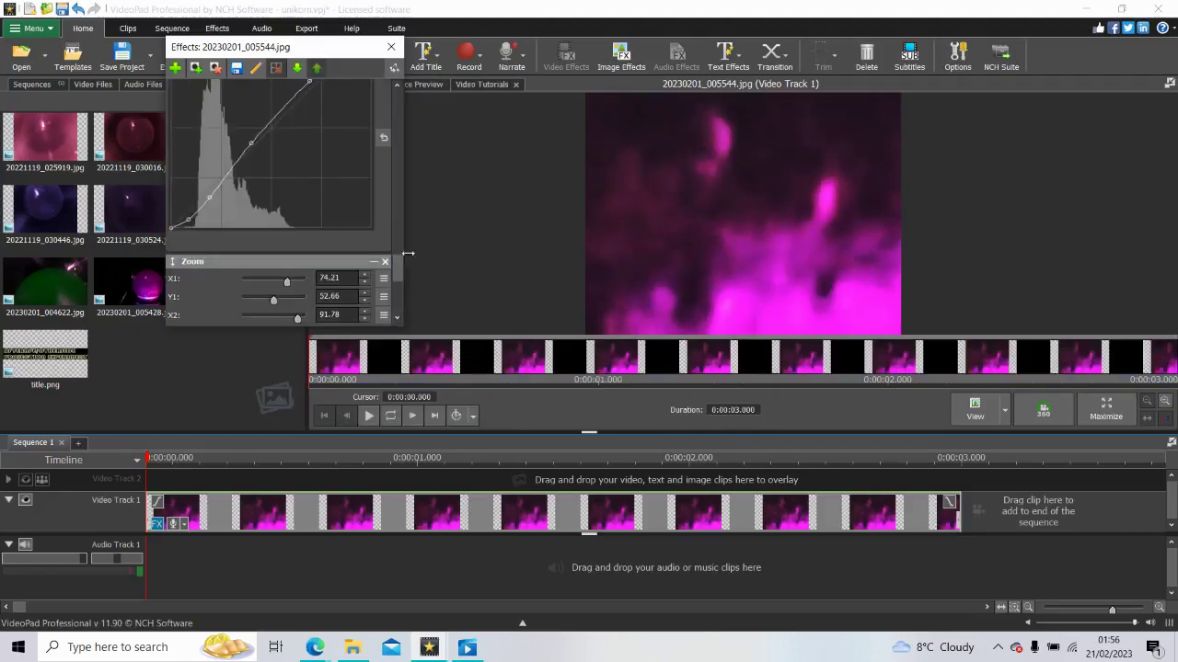
# Step: Pull the new RGB curve's shadows below the diagonal with closely spaced points between black and the dark tones
pyautogui.moveTo(397, 273); pyautogui.dragTo(390, 101)
pyautogui.moveTo(199, 292)
pyautogui.mouseDown()
pyautogui.moveTo(194, 316)
pyautogui.moveTo(215, 314)
pyautogui.moveTo(203, 310)
pyautogui.mouseUp()
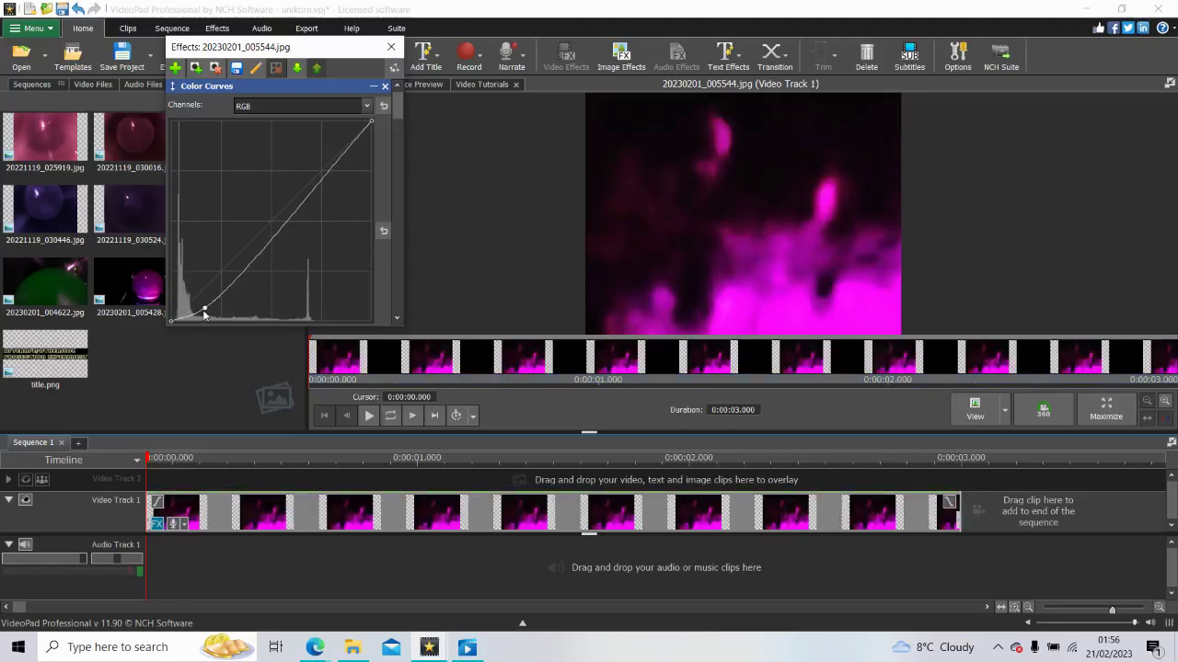
pyautogui.moveTo(204, 315); pyautogui.dragTo(202, 313)
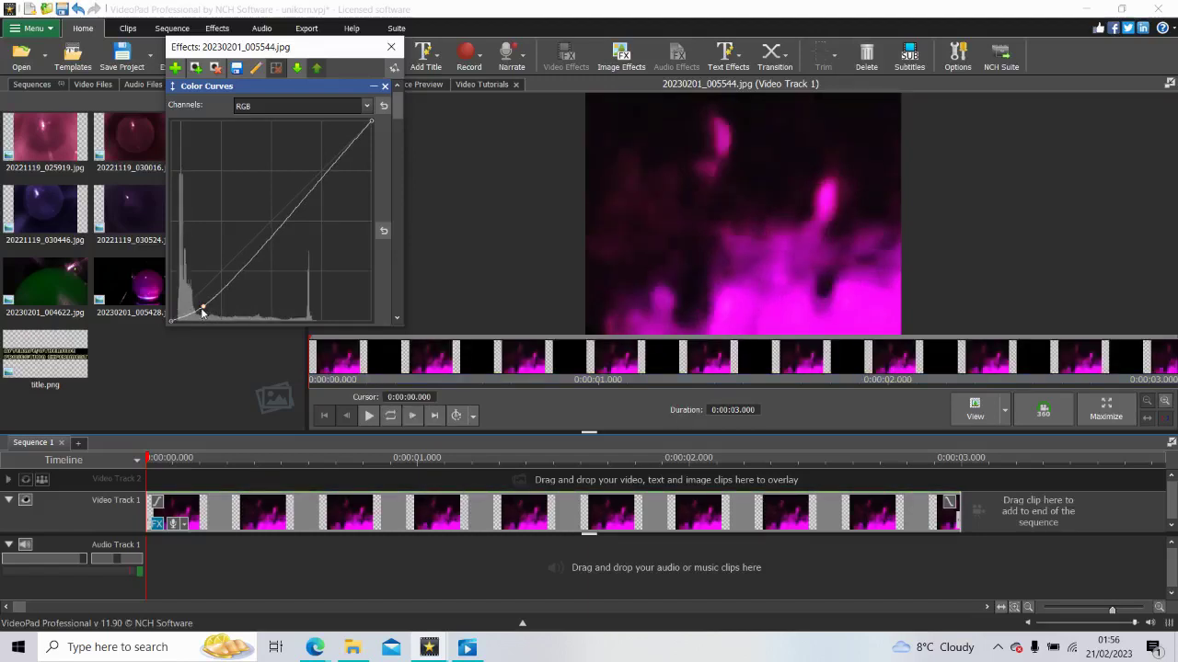
pyautogui.moveTo(180, 322); pyautogui.dragTo(191, 319)
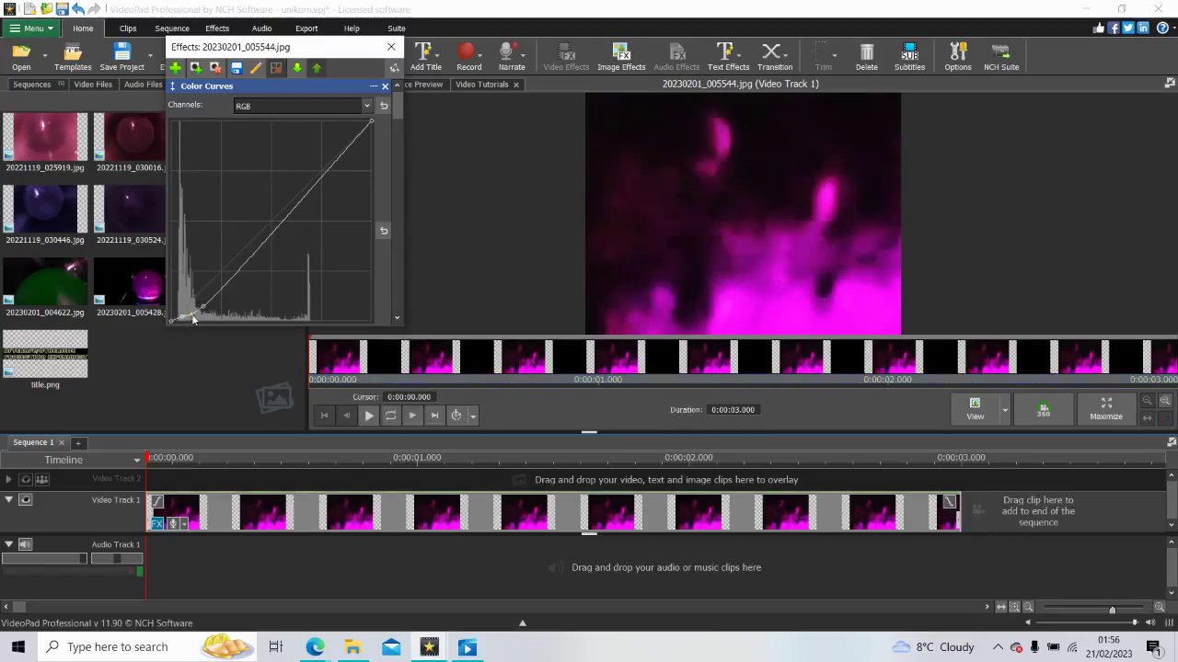
pyautogui.moveTo(190, 319); pyautogui.dragTo(198, 318)
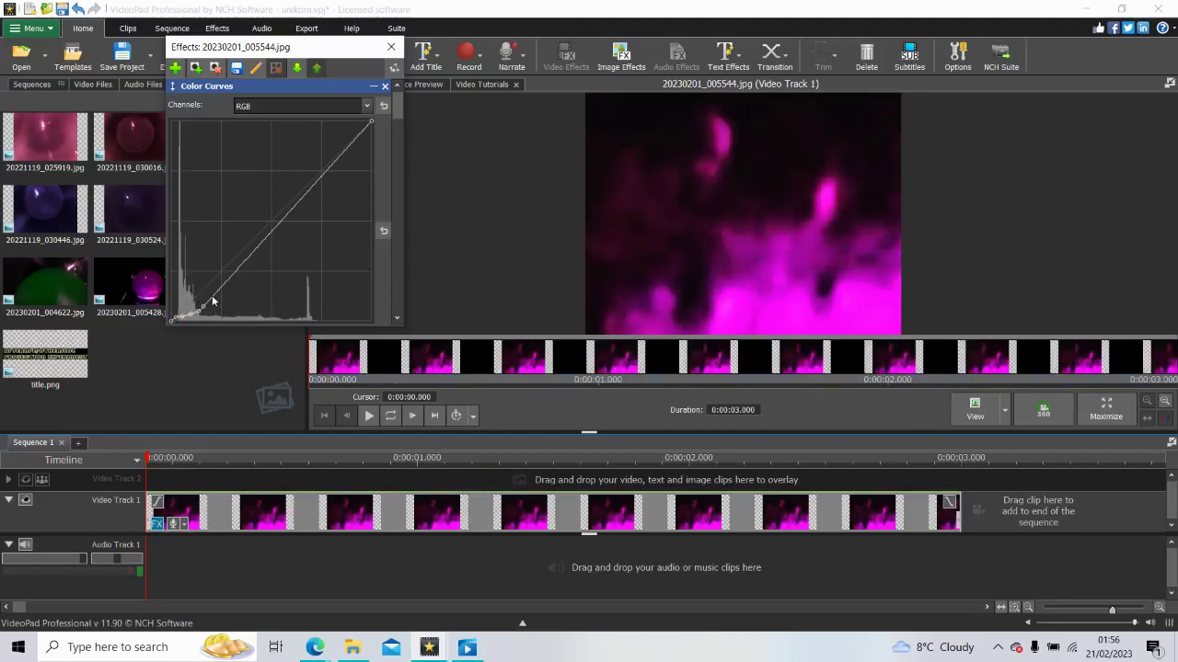
# Step: Add points along the RGB curve's lower midtones, keeping them slightly below the diagonal
pyautogui.click(213, 298)
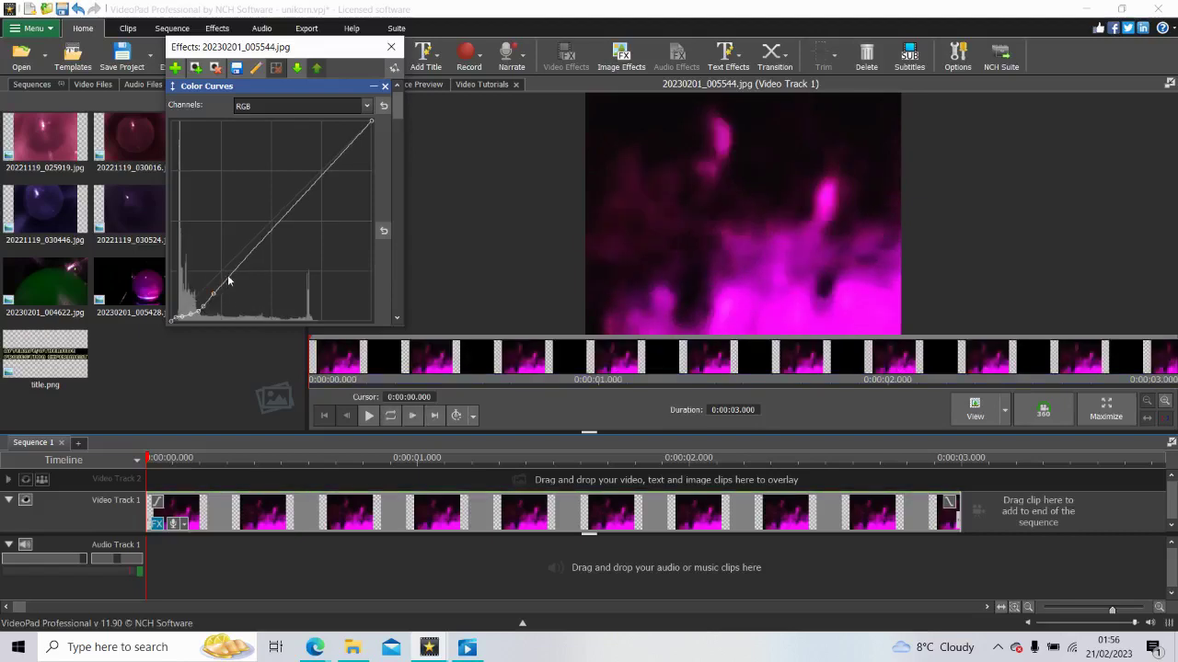
pyautogui.click(222, 281)
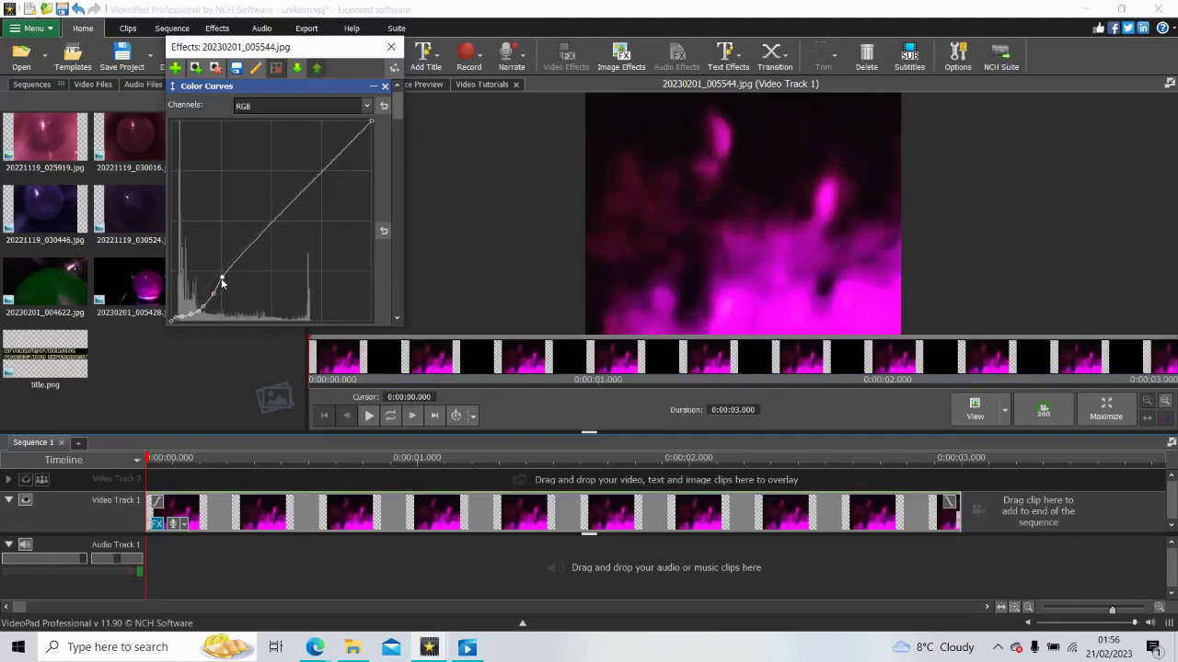
pyautogui.moveTo(223, 285); pyautogui.dragTo(234, 273)
pyautogui.click(245, 264)
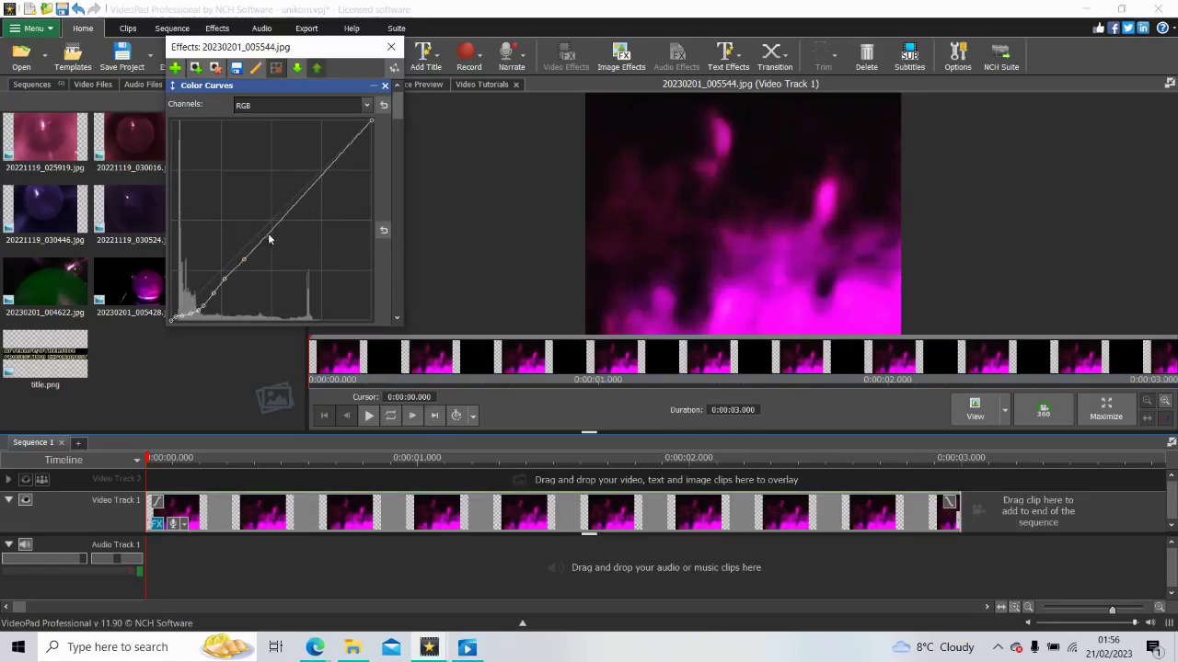
# Step: Add points from the RGB curve's midtones to its highlights, raising the upper ones slightly above the diagonal
pyautogui.click(271, 232)
pyautogui.click(302, 191)
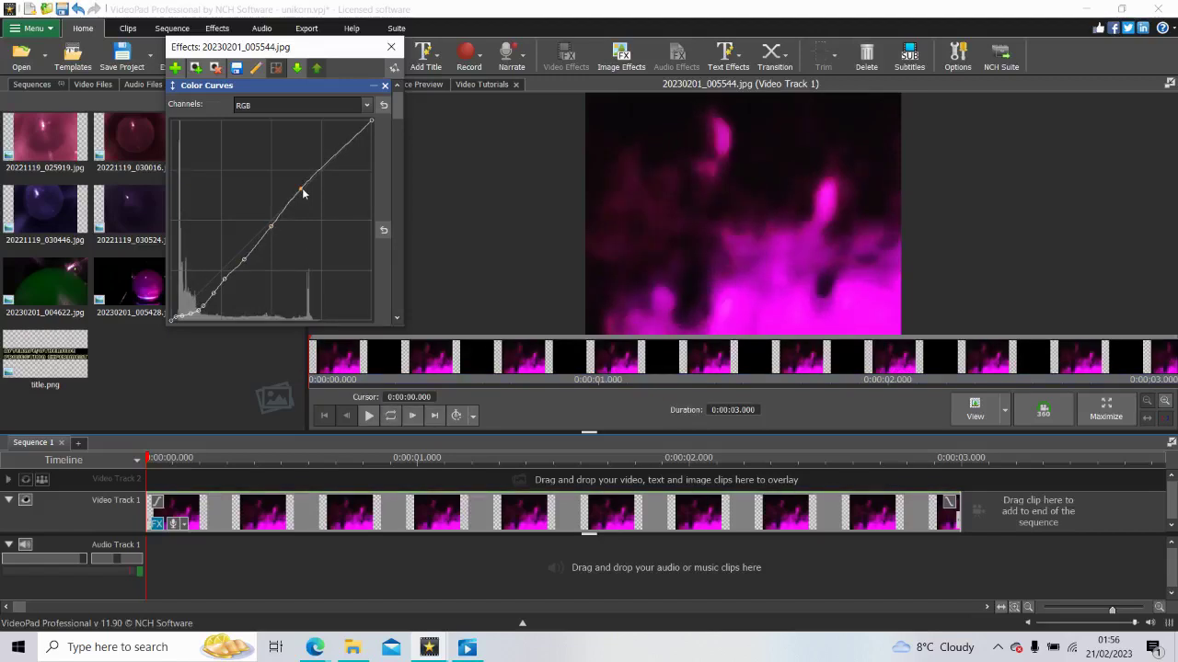
pyautogui.click(336, 156)
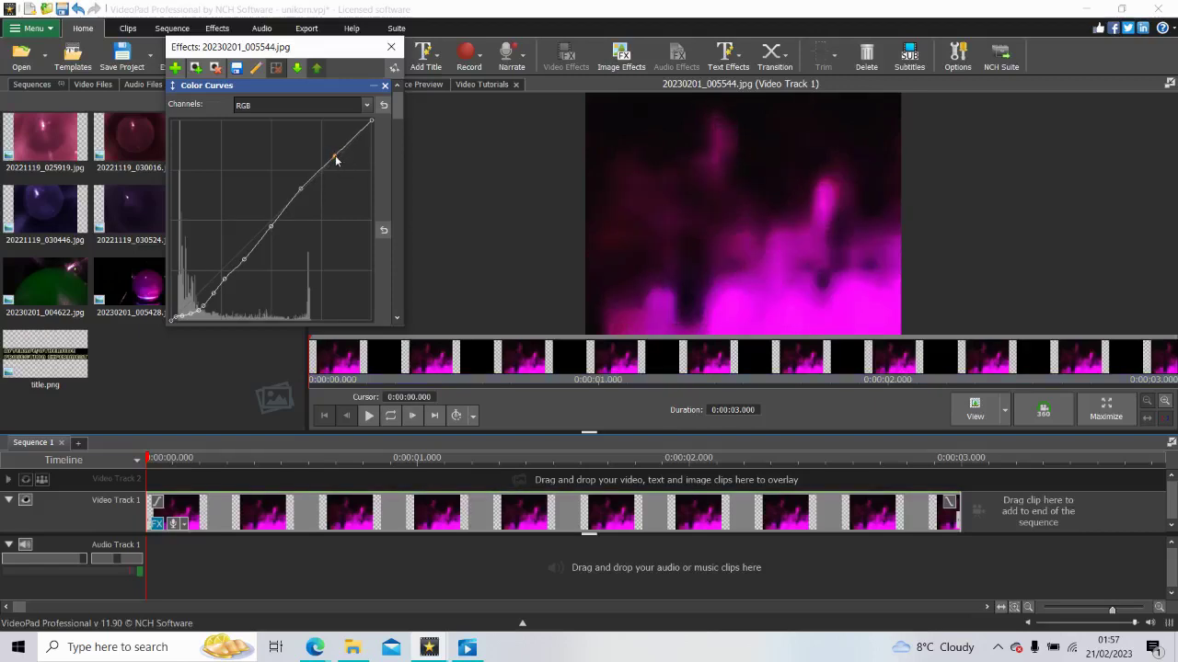
pyautogui.moveTo(336, 161); pyautogui.dragTo(341, 150)
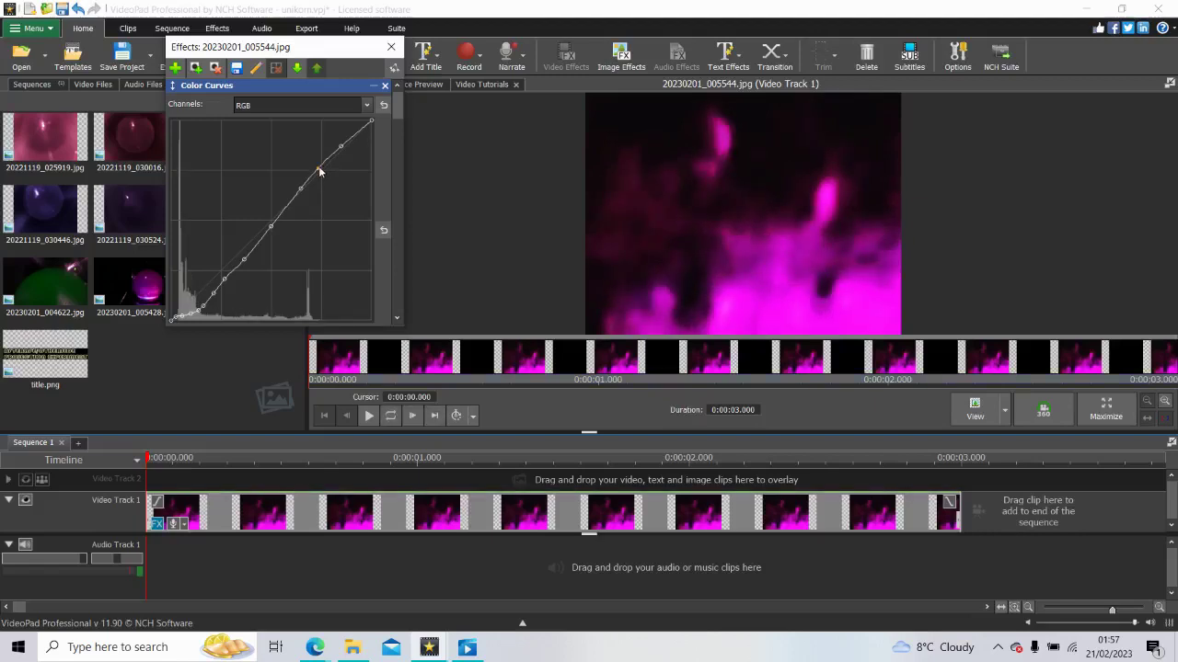
pyautogui.click(286, 211)
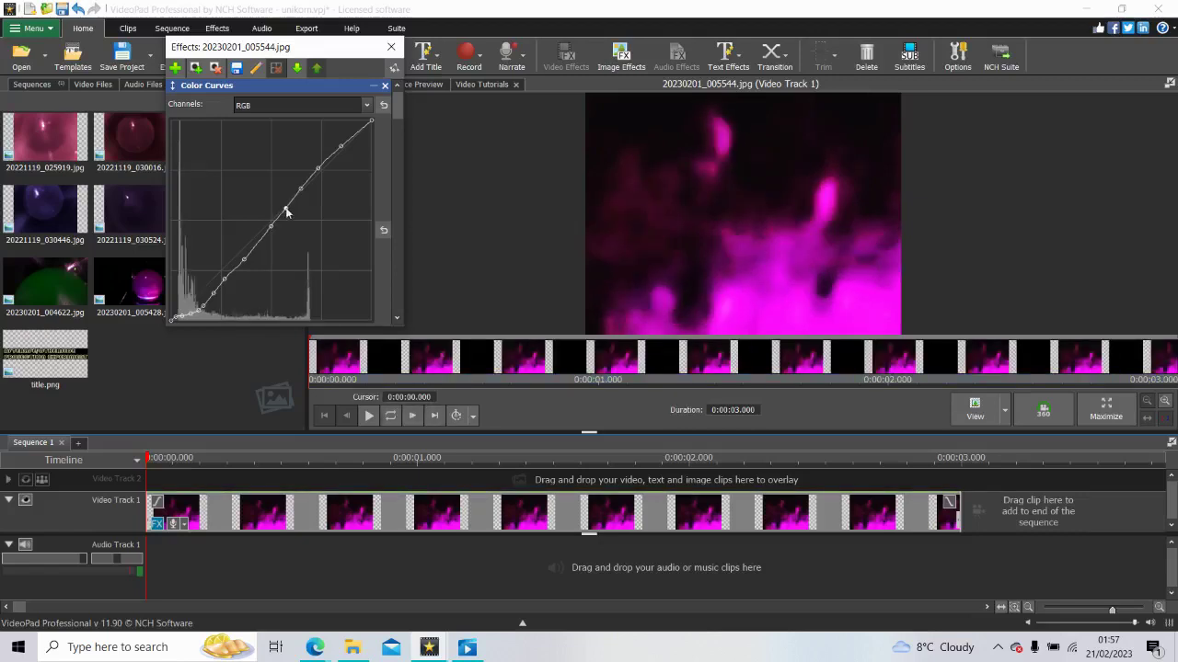
pyautogui.click(259, 246)
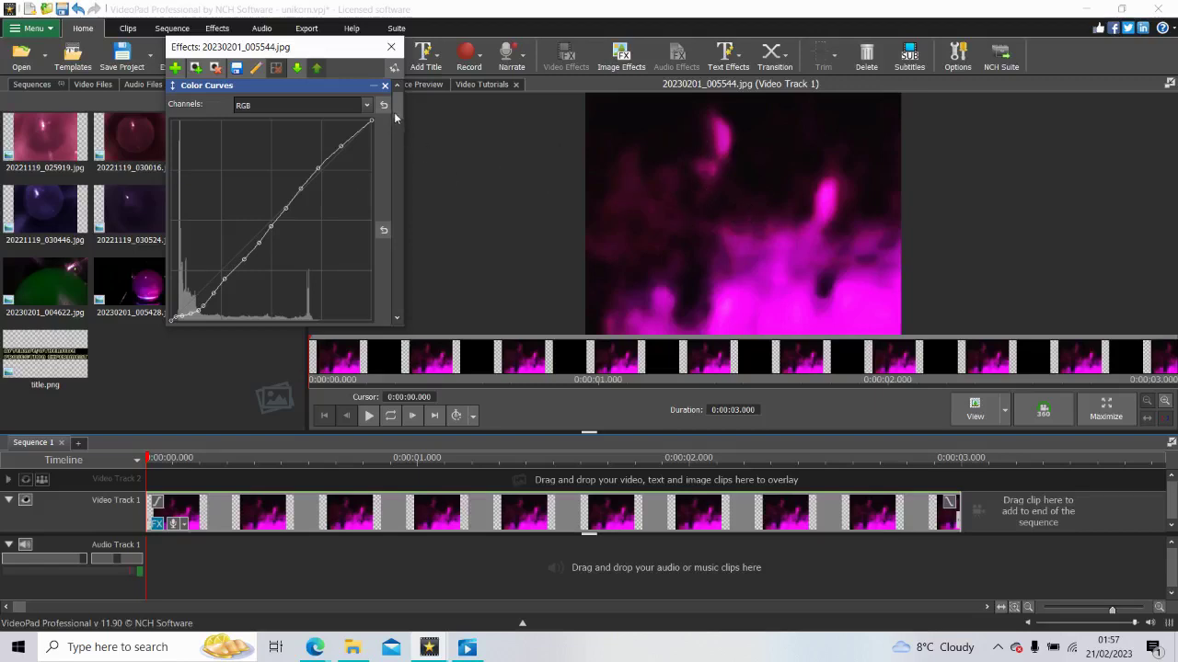
# Step: Add a Sharpen effect to the photo clip on top of the new color curves
pyautogui.moveTo(394, 112); pyautogui.dragTo(381, 312)
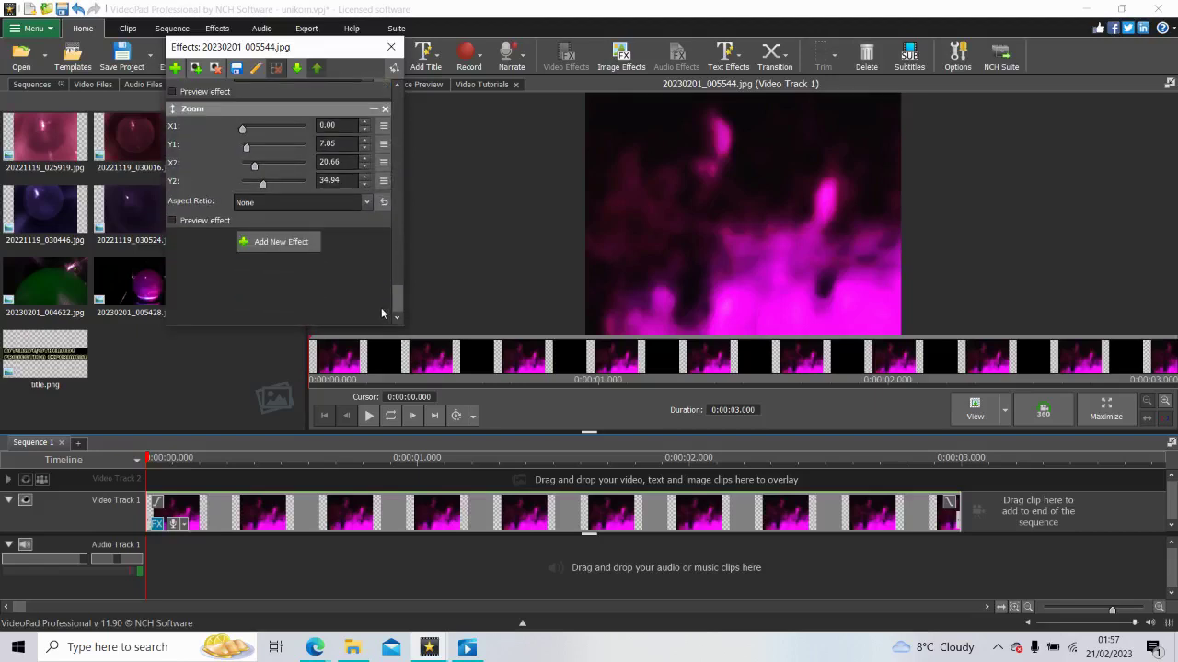
pyautogui.click(288, 241)
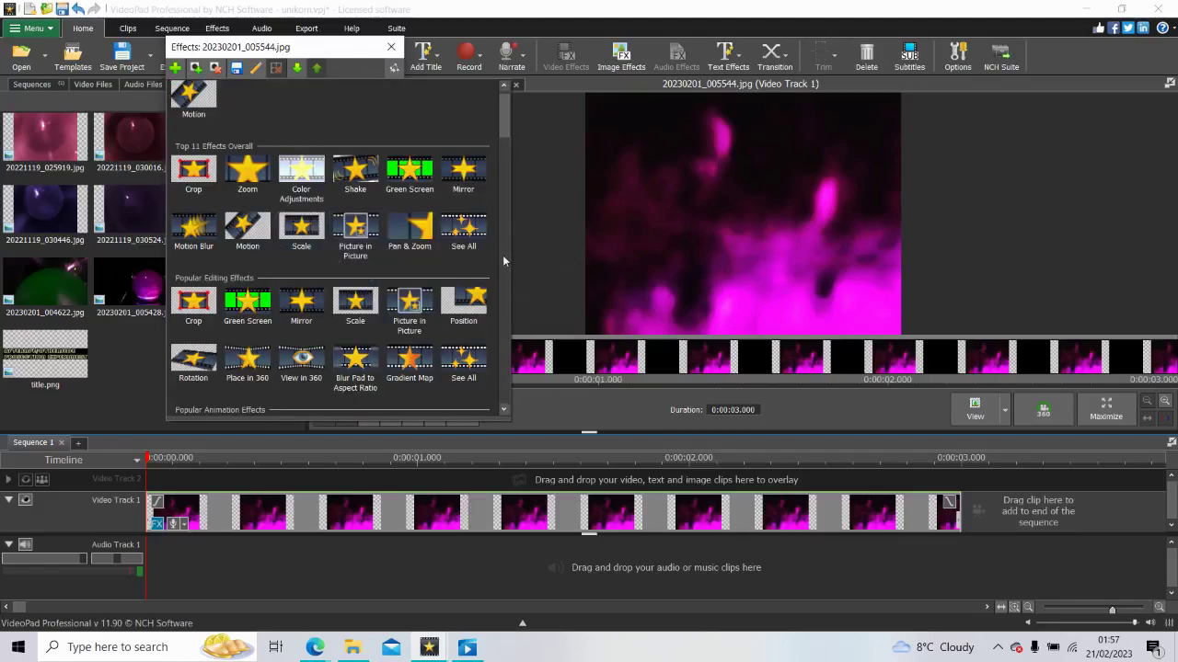
pyautogui.scroll(-6, 503, 254)
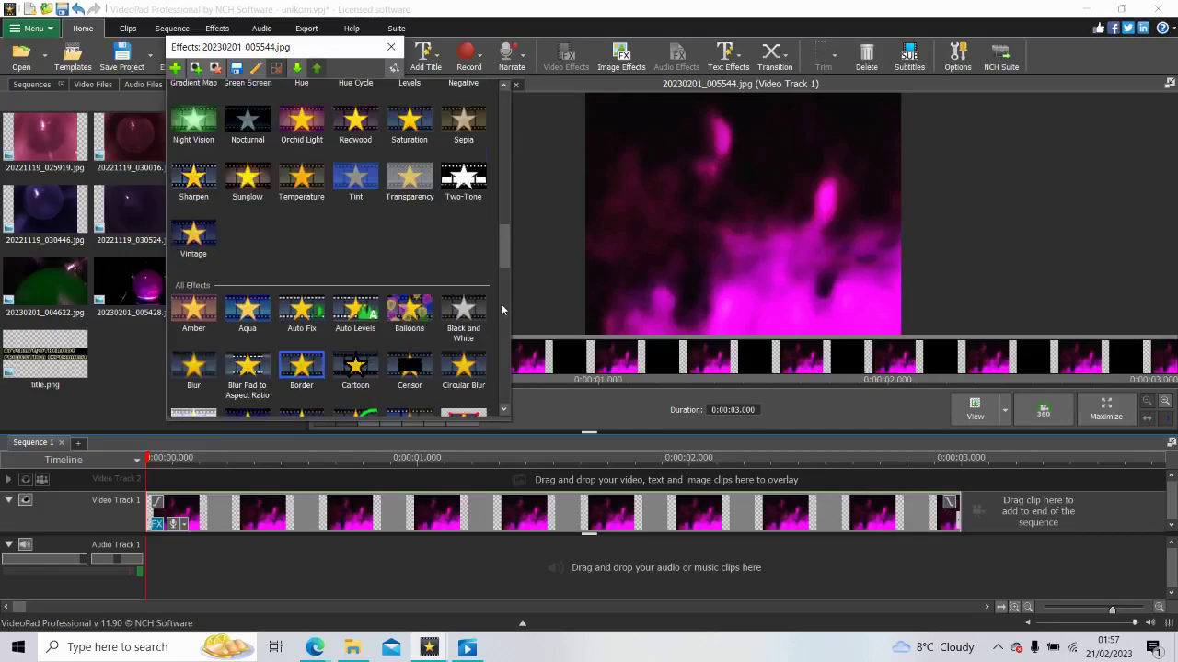
pyautogui.click(188, 174)
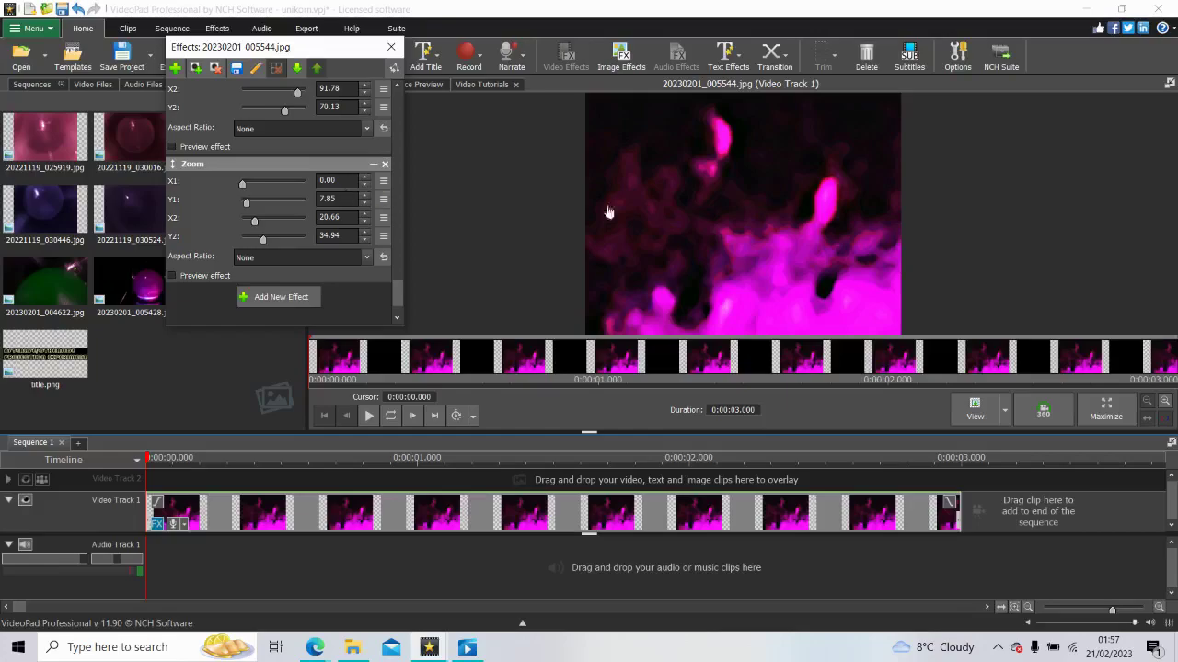
# Step: Examine the sharpened image in the full-screen preview, and return to the editing layout
pyautogui.click(1112, 409)
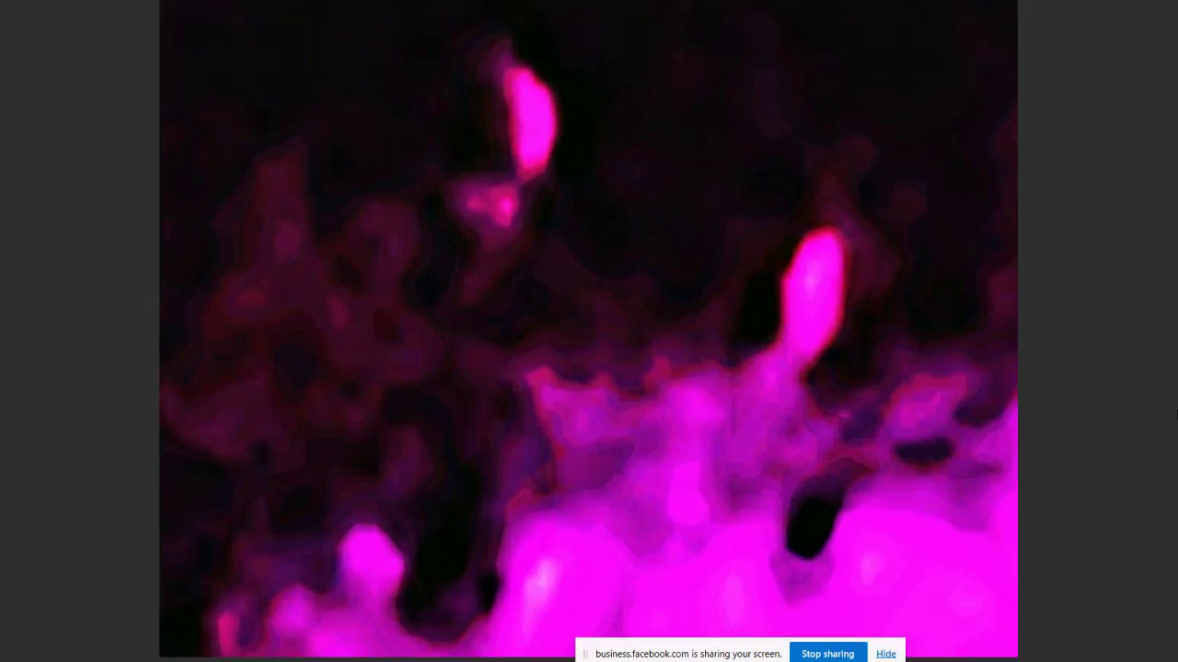
pyautogui.moveTo(1040, 425)
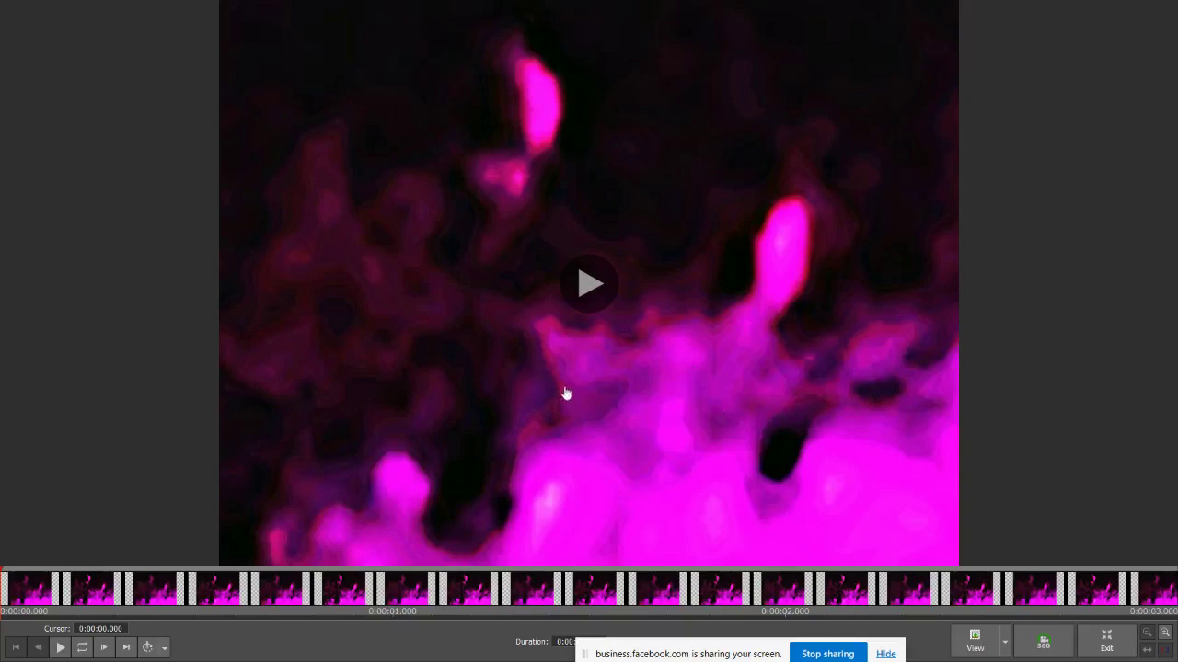
pyautogui.doubleClick(766, 402)
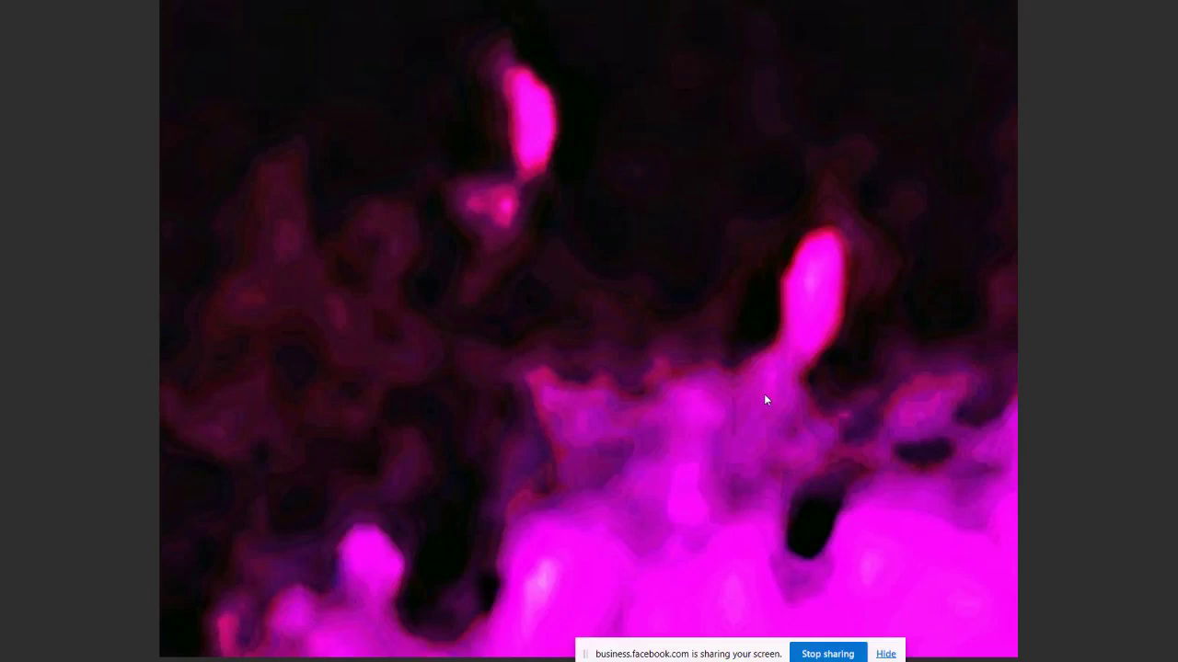
pyautogui.doubleClick(764, 400)
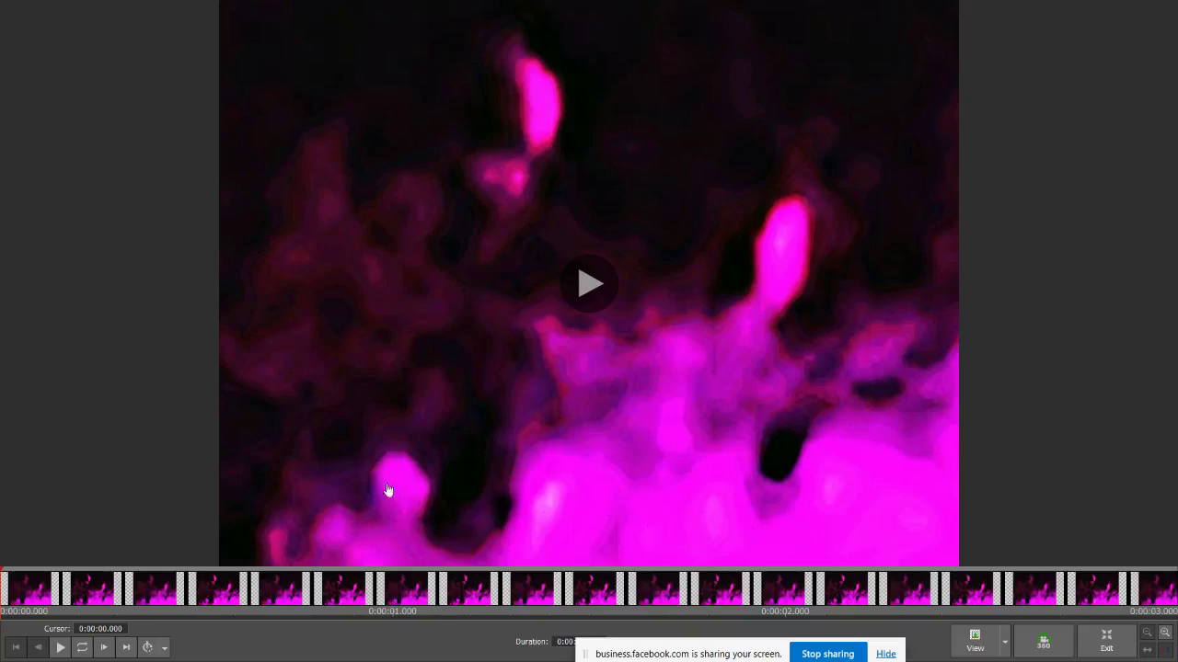
pyautogui.click(1108, 641)
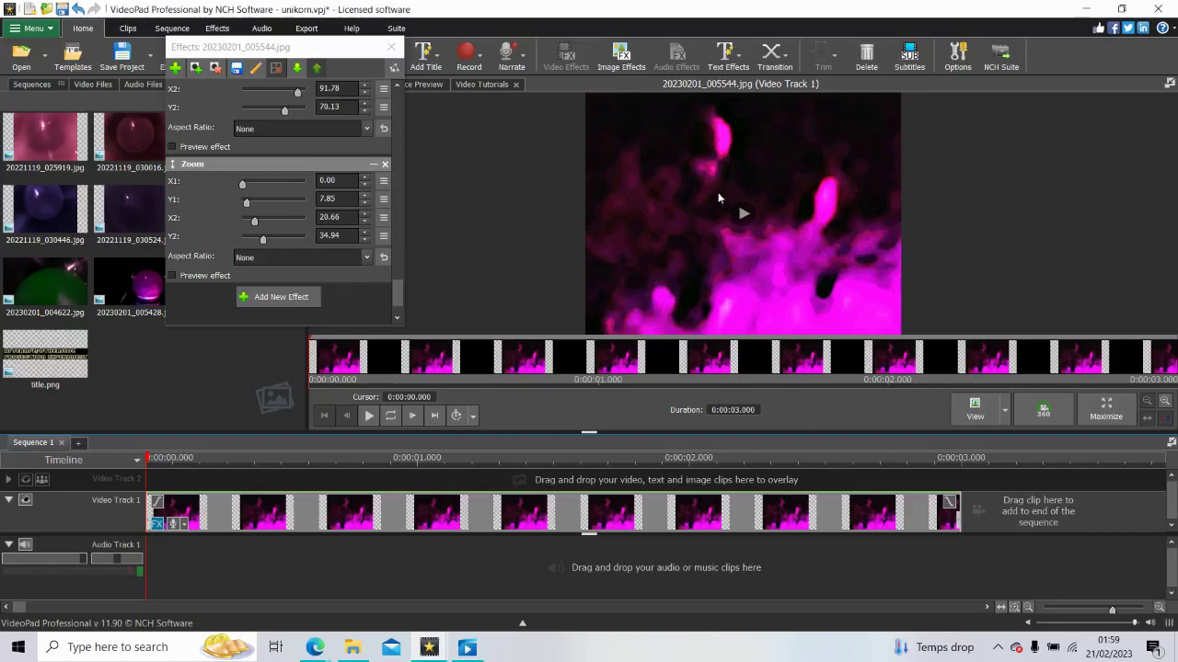
# Step: Add a Zoom effect framing the faint reddish shape, with X1 3.88, Y1 17.22, X2 22.91 and Y2 52.66, and preview it in the sequence
pyautogui.click(291, 297)
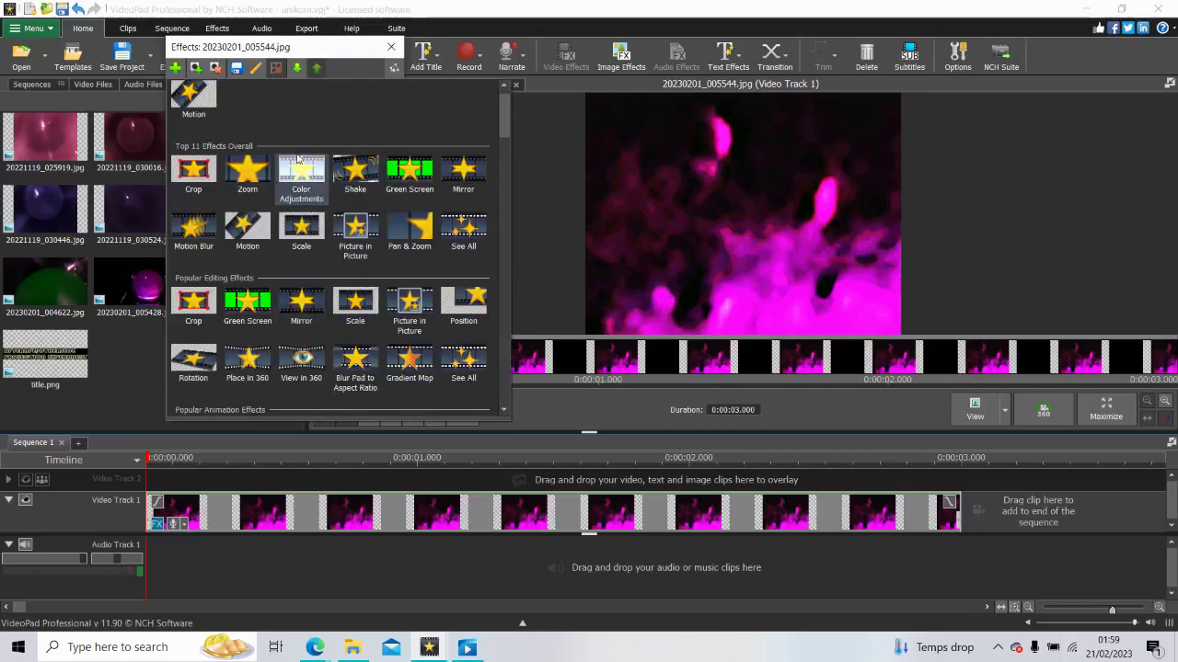
pyautogui.click(251, 168)
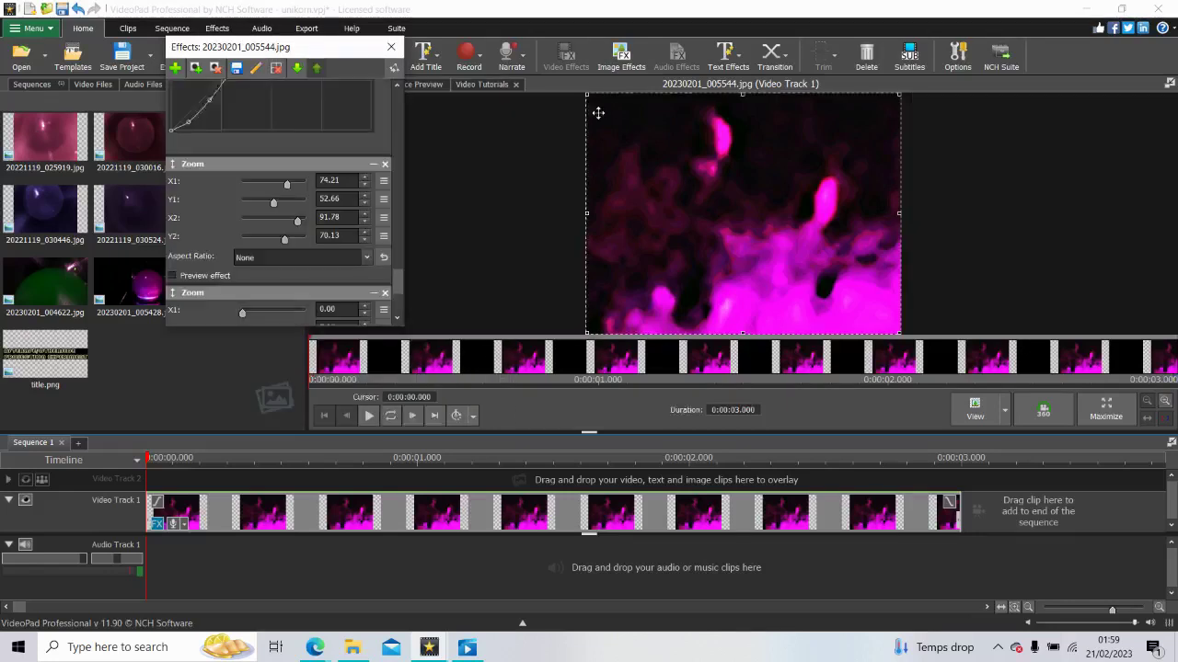
pyautogui.moveTo(586, 94); pyautogui.dragTo(600, 144)
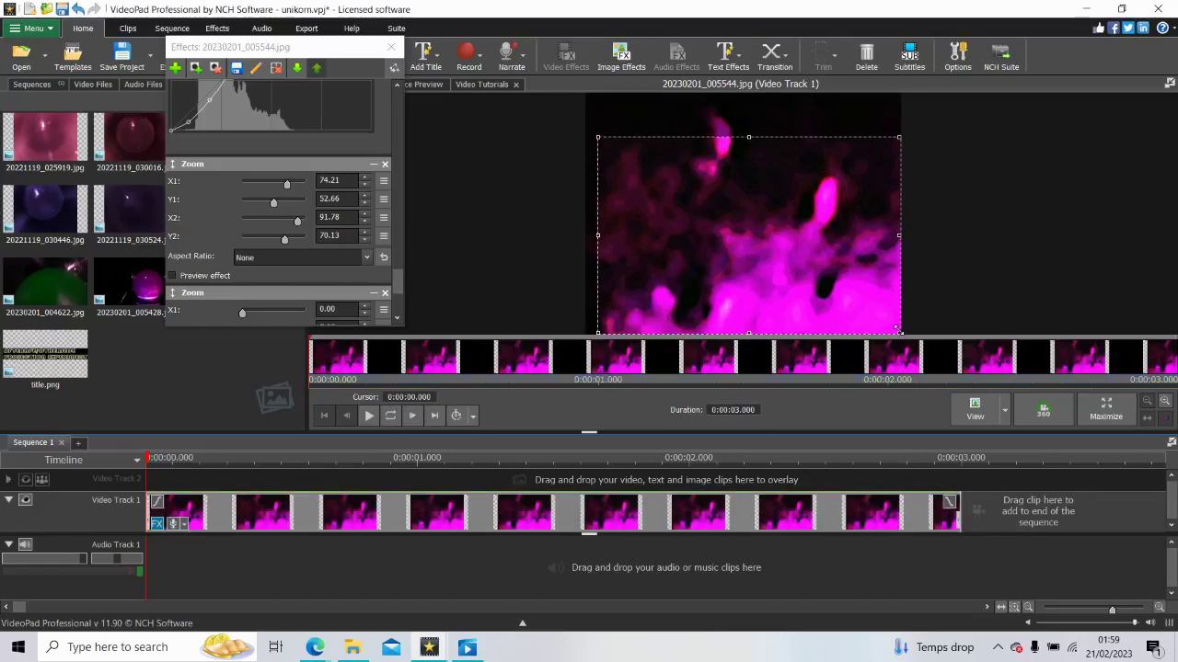
pyautogui.moveTo(899, 333); pyautogui.dragTo(644, 182)
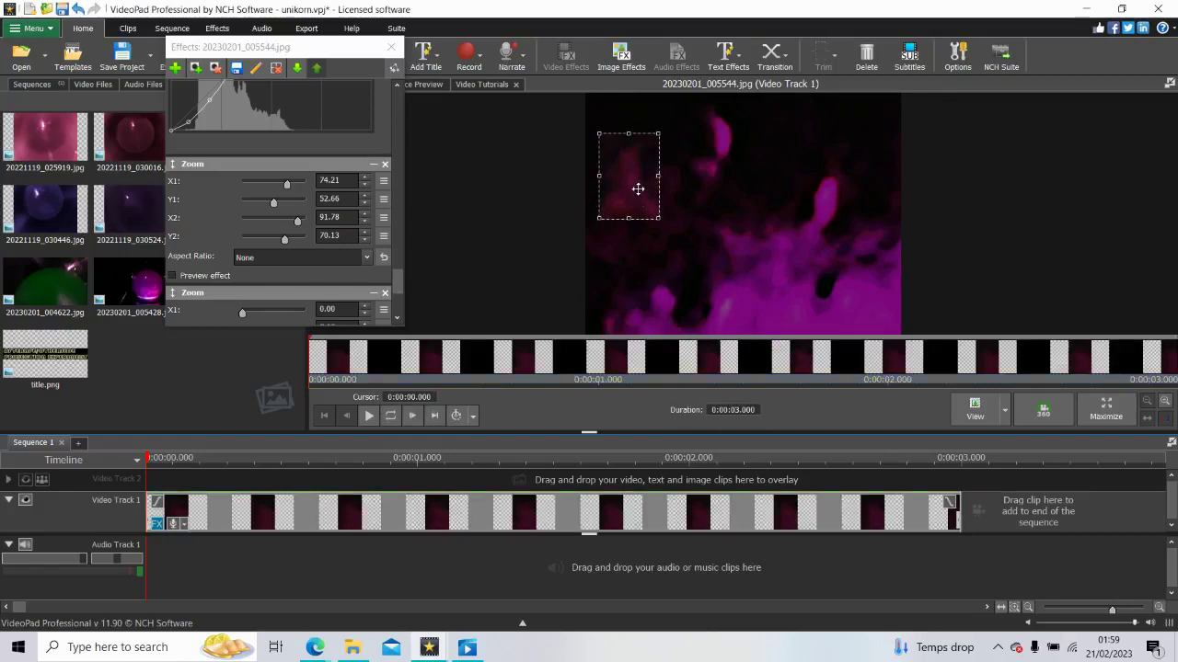
pyautogui.moveTo(637, 189); pyautogui.dragTo(635, 190)
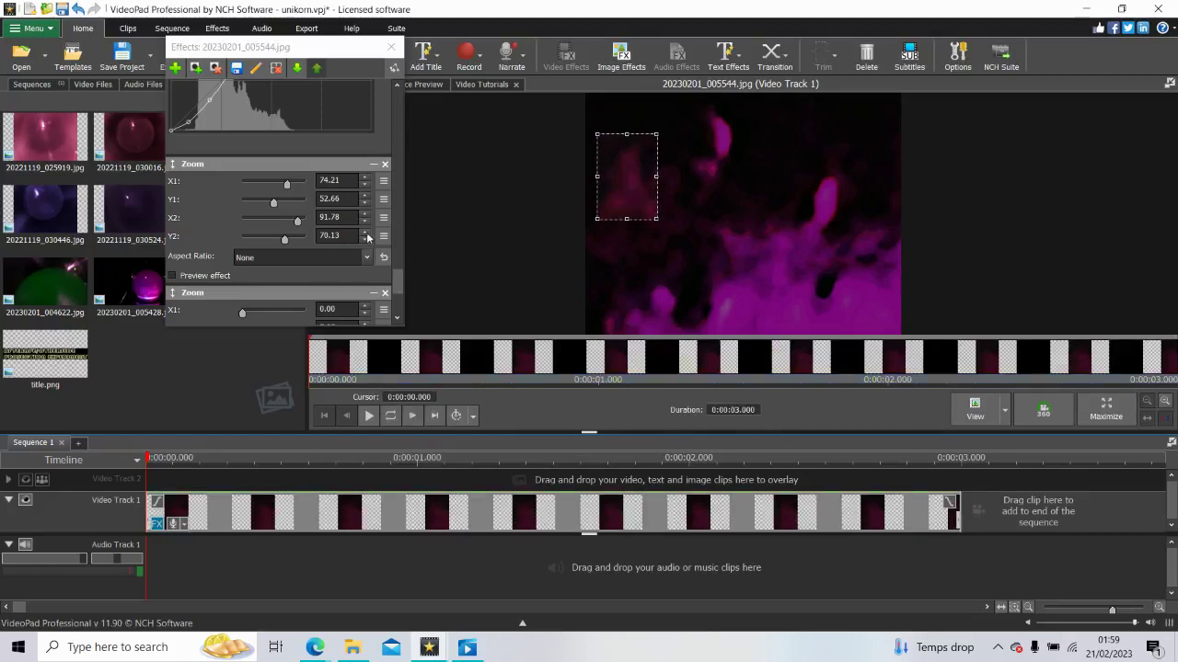
pyautogui.click(456, 460)
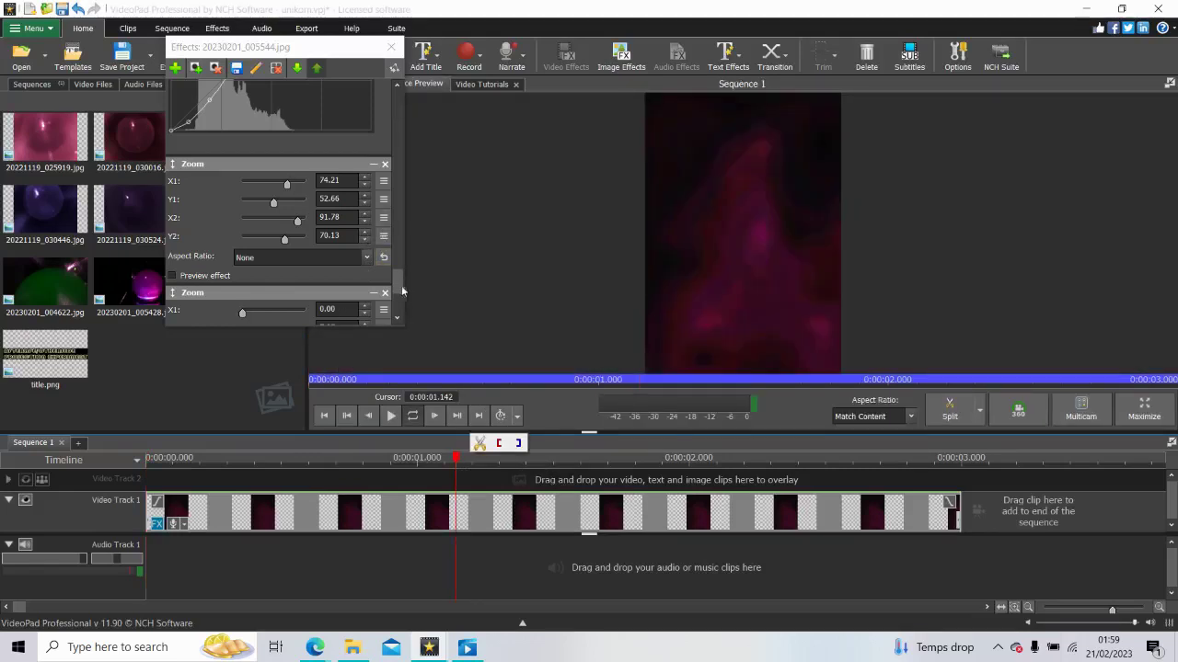
# Step: Remove the Sharpen effect from the photo clip while keeping the new Zoom effect
pyautogui.moveTo(401, 292); pyautogui.dragTo(398, 97)
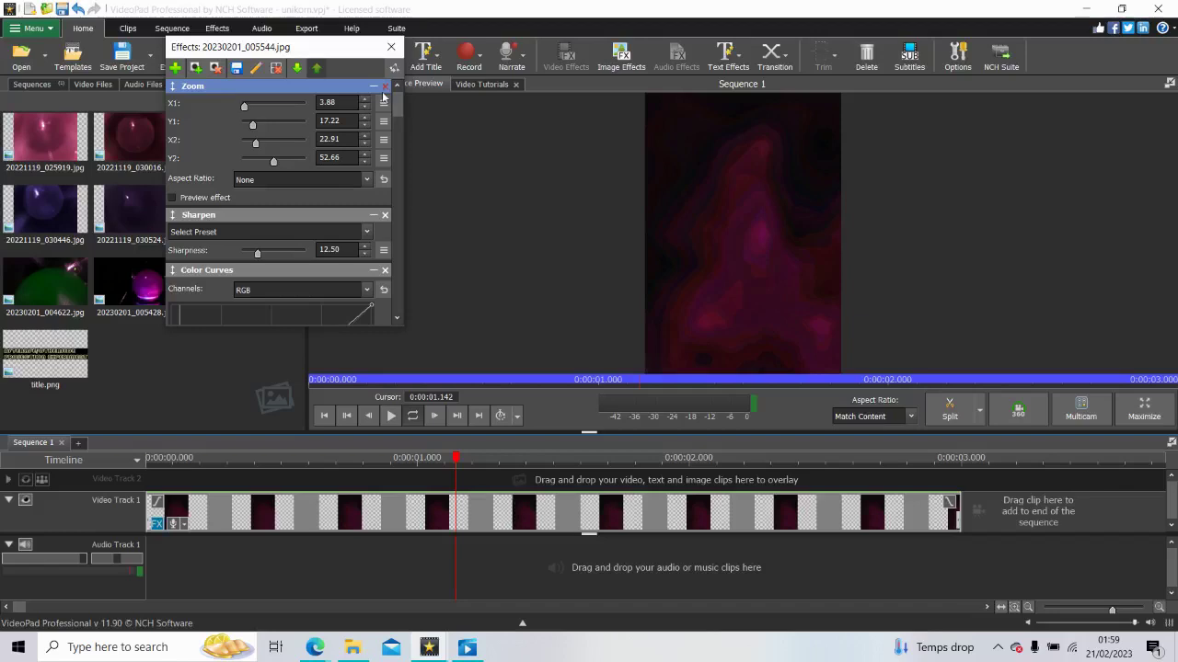
pyautogui.click(383, 92)
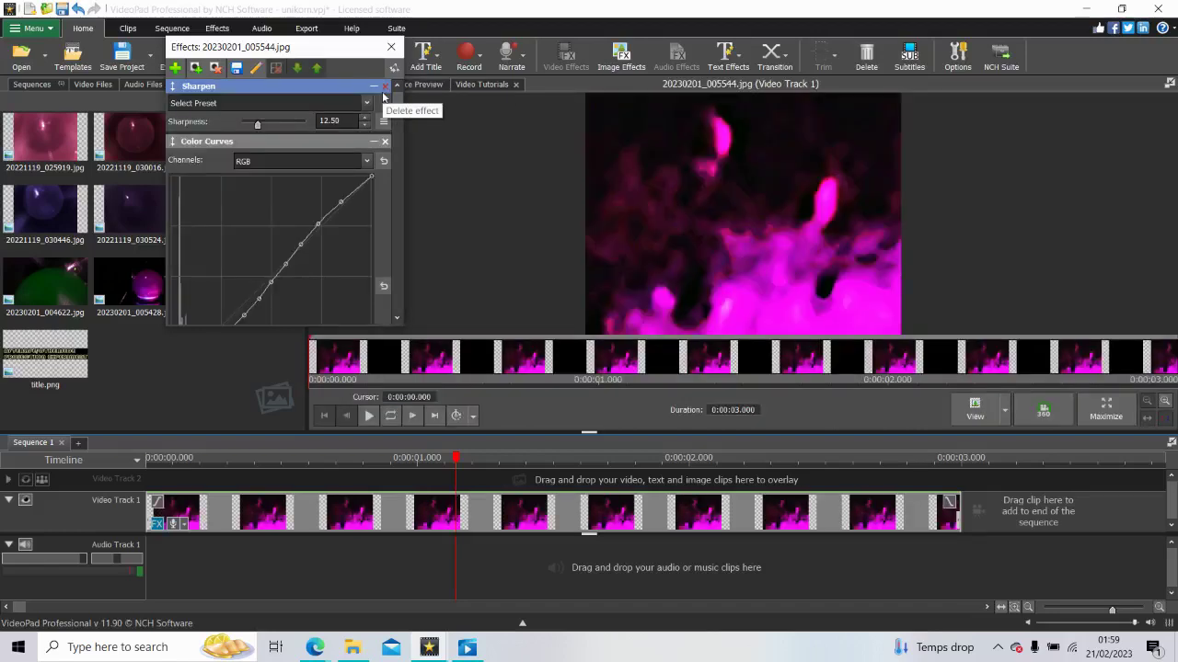
pyautogui.hotkey('ctrl', 'z')
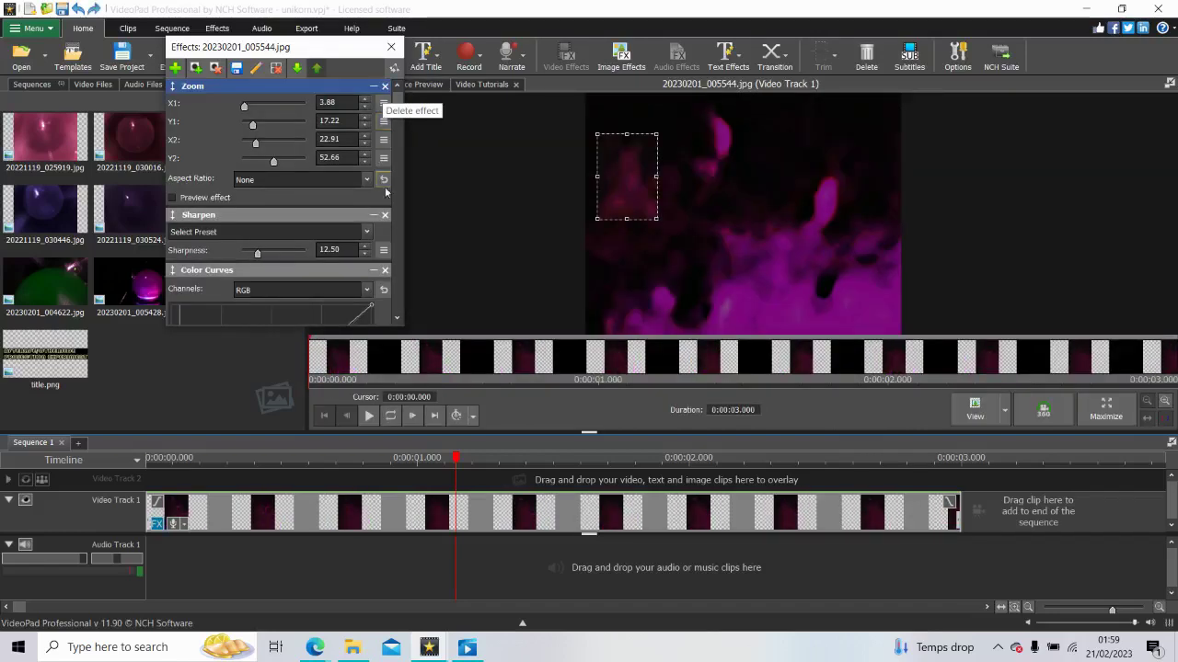
pyautogui.click(384, 216)
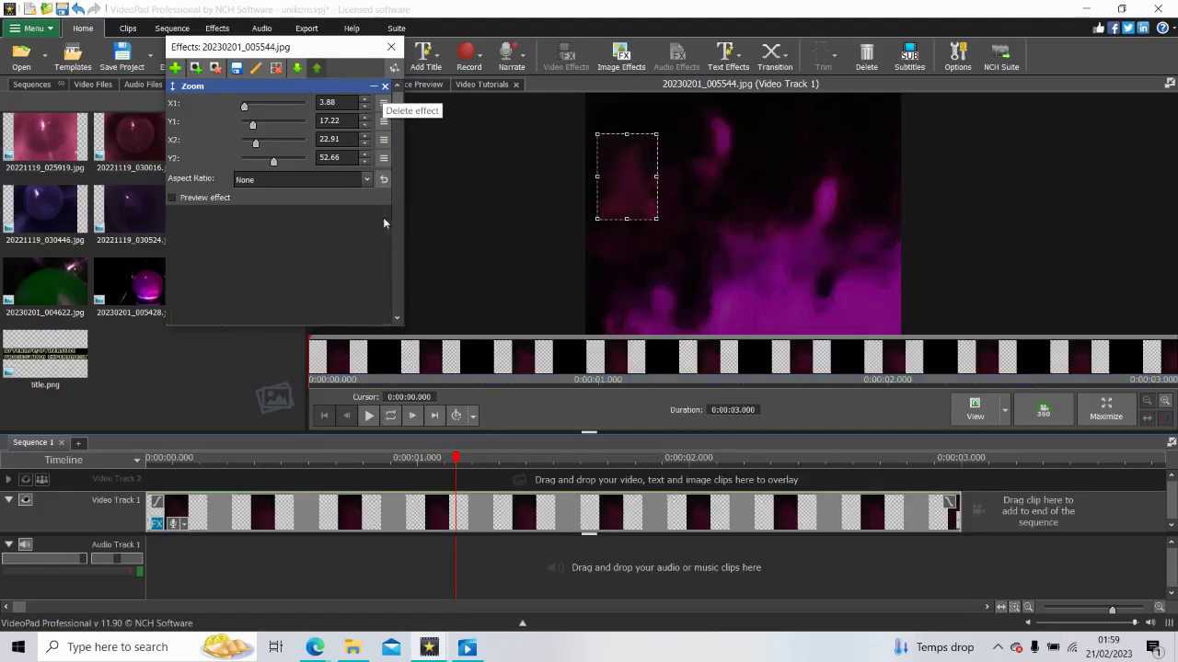
# Step: Remove the stacked Color Adjustments and Color Curves effects from the photo clip, keeping only its Zoom effects
pyautogui.click(500, 457)
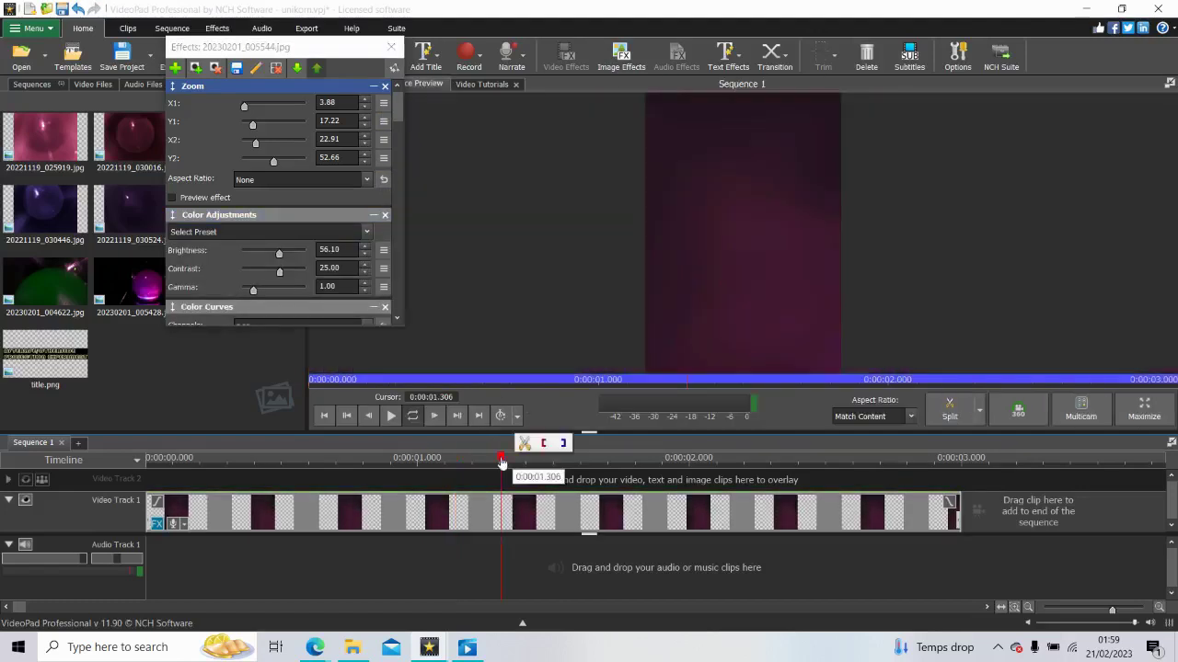
pyautogui.click(387, 217)
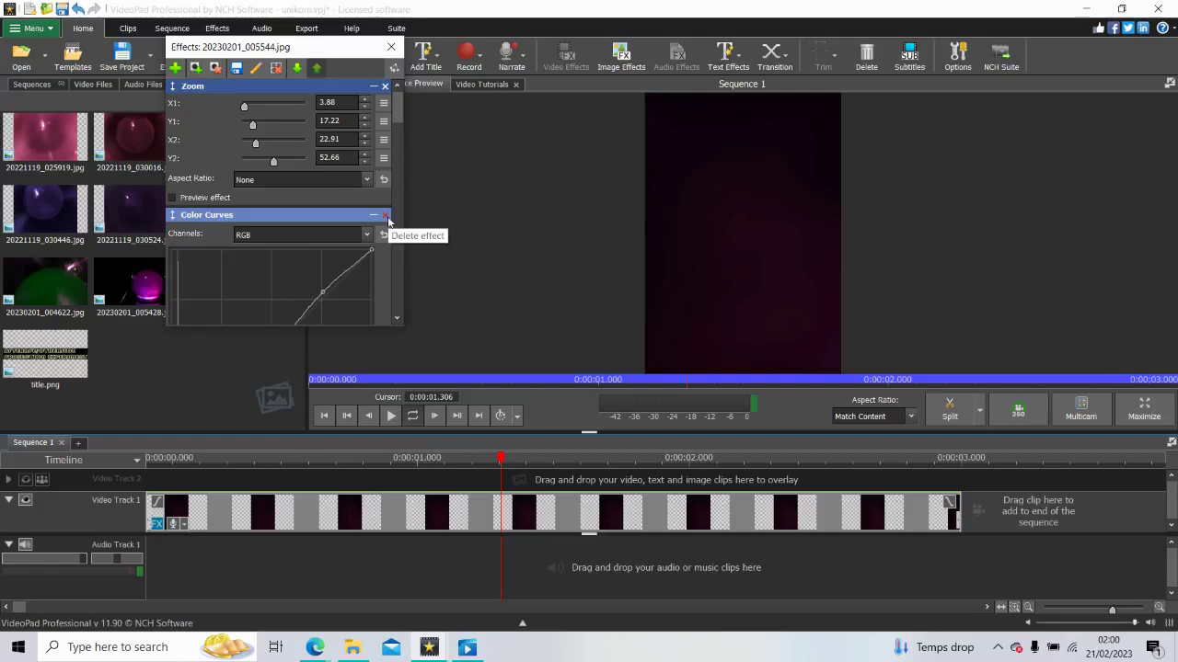
pyautogui.click(399, 102)
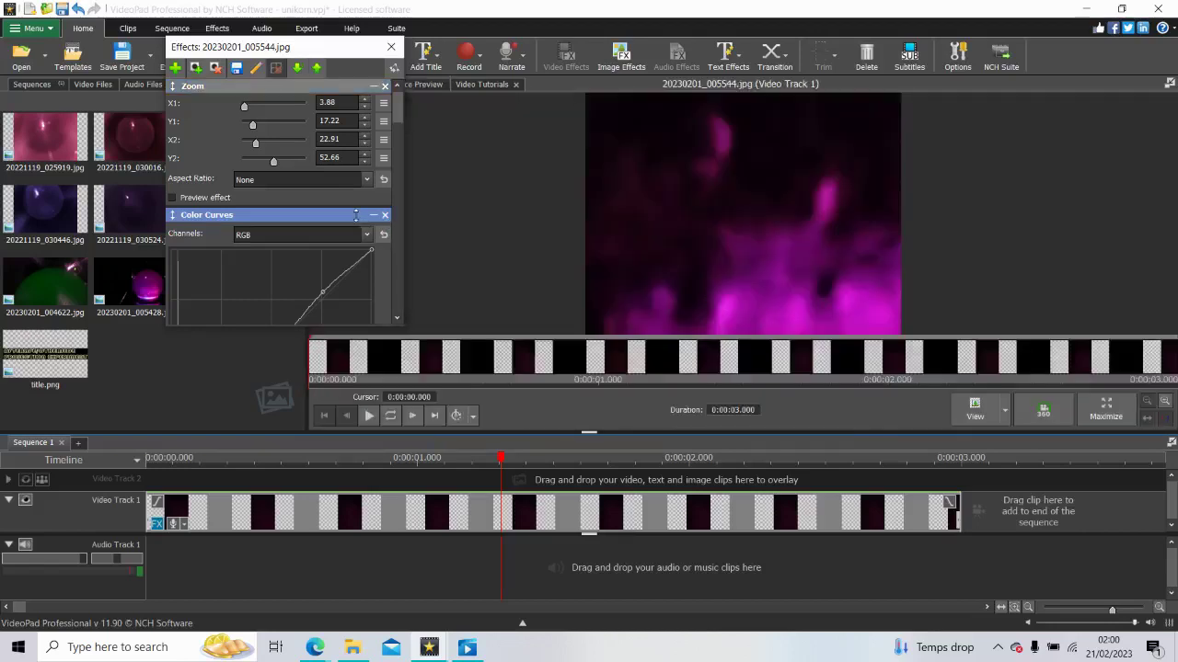
pyautogui.moveTo(397, 111)
pyautogui.mouseDown()
pyautogui.moveTo(391, 143)
pyautogui.moveTo(390, 122)
pyautogui.mouseUp()
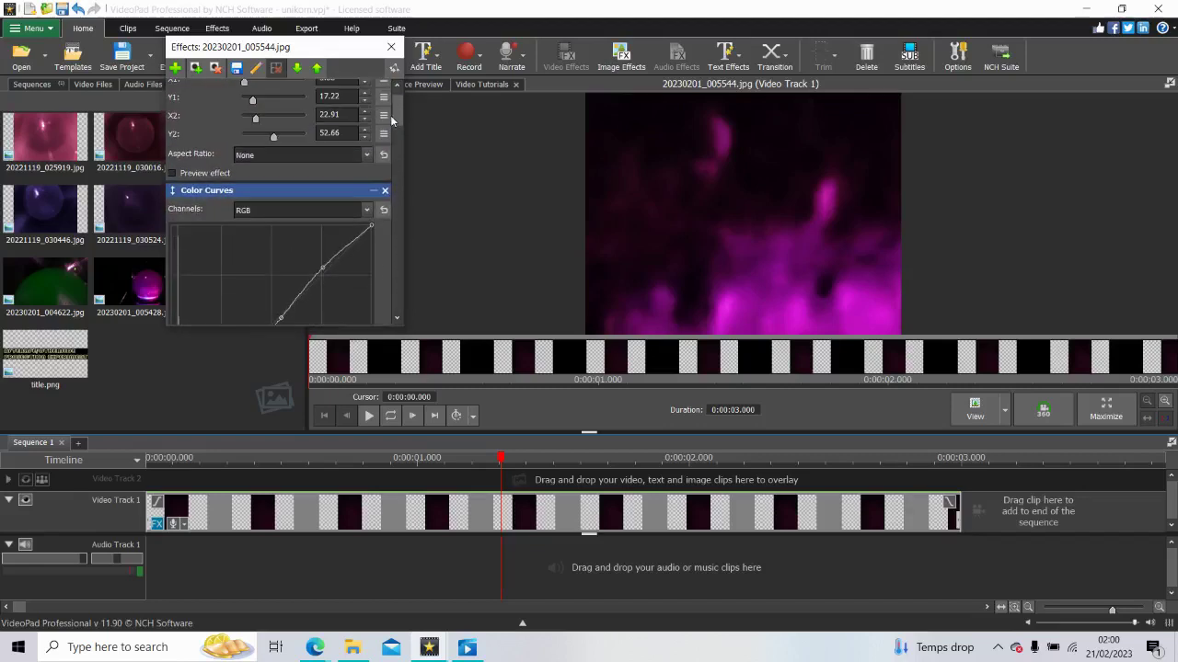
pyautogui.click(386, 190)
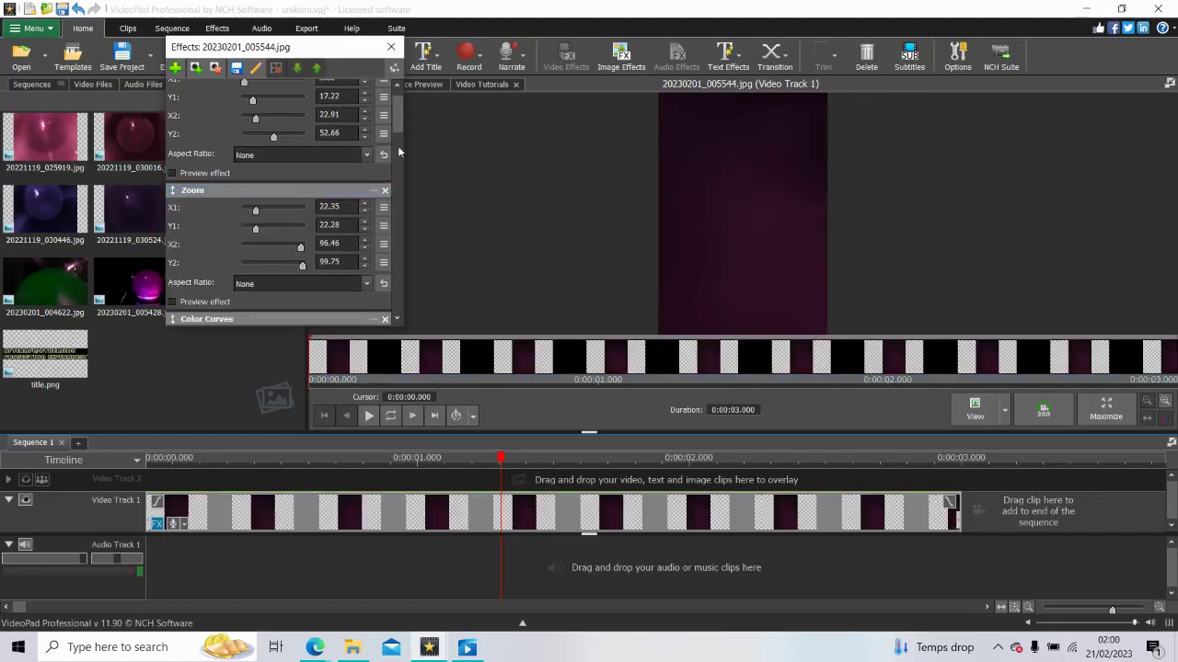
pyautogui.moveTo(395, 118); pyautogui.dragTo(400, 144)
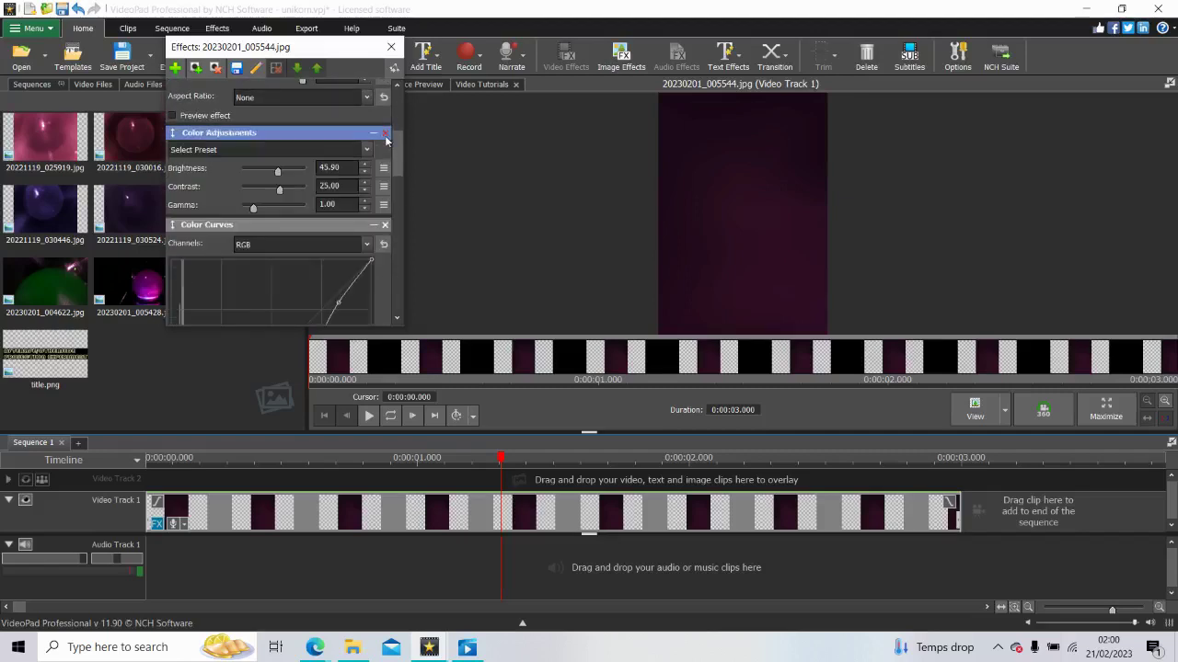
pyautogui.click(385, 134)
pyautogui.click(386, 135)
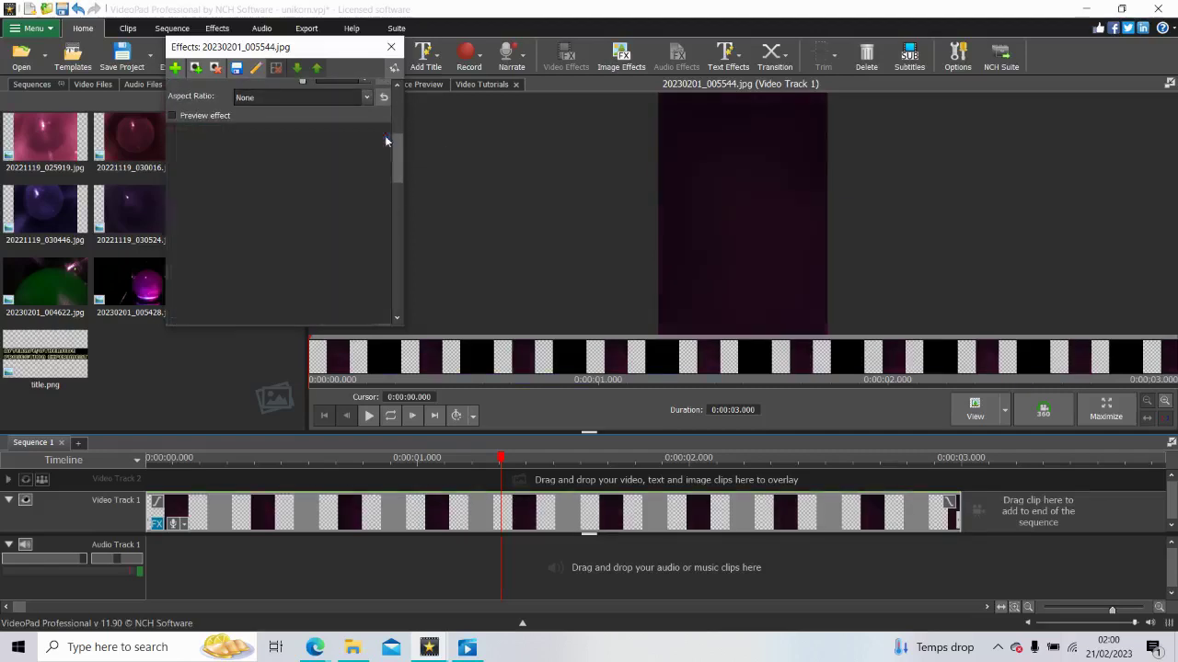
pyautogui.click(386, 135)
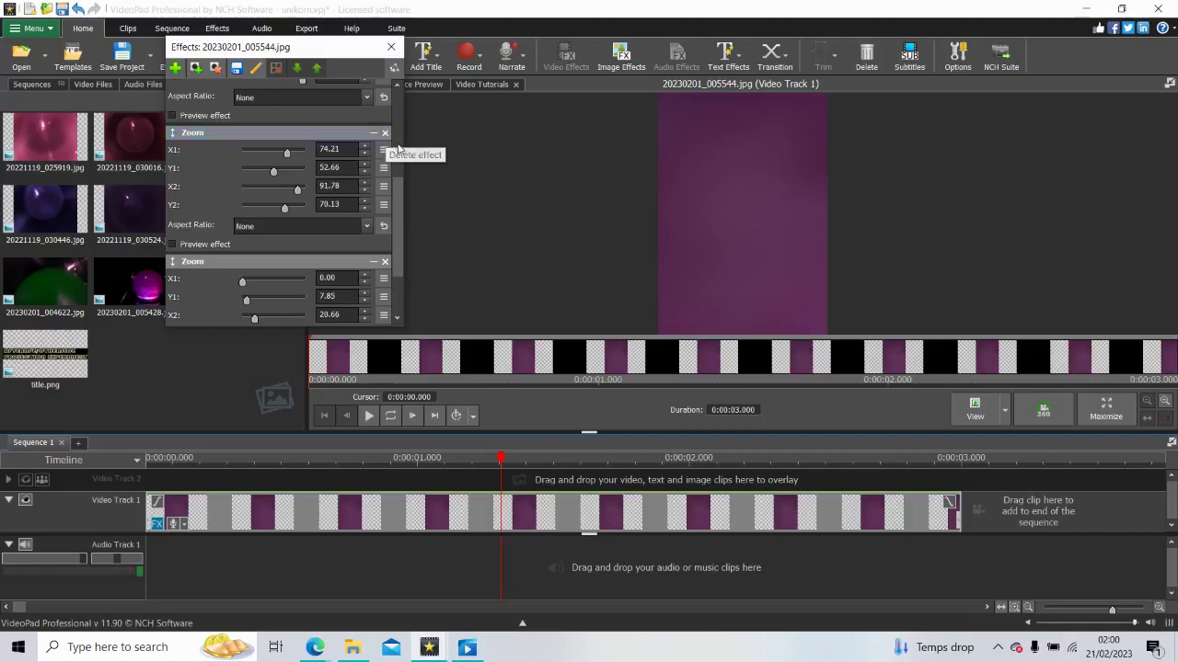
# Step: Add a new Color Adjustments effect to the zoomed clip and lower its brightness to about -10
pyautogui.moveTo(399, 190); pyautogui.dragTo(388, 272)
pyautogui.click(343, 87)
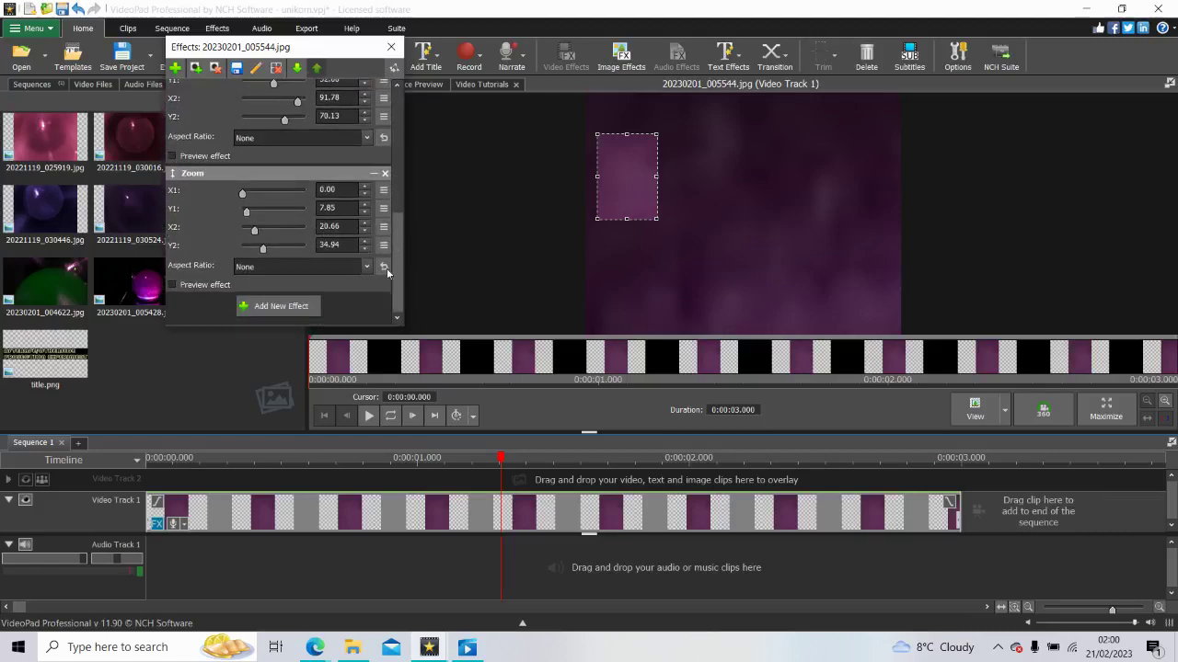
pyautogui.click(279, 305)
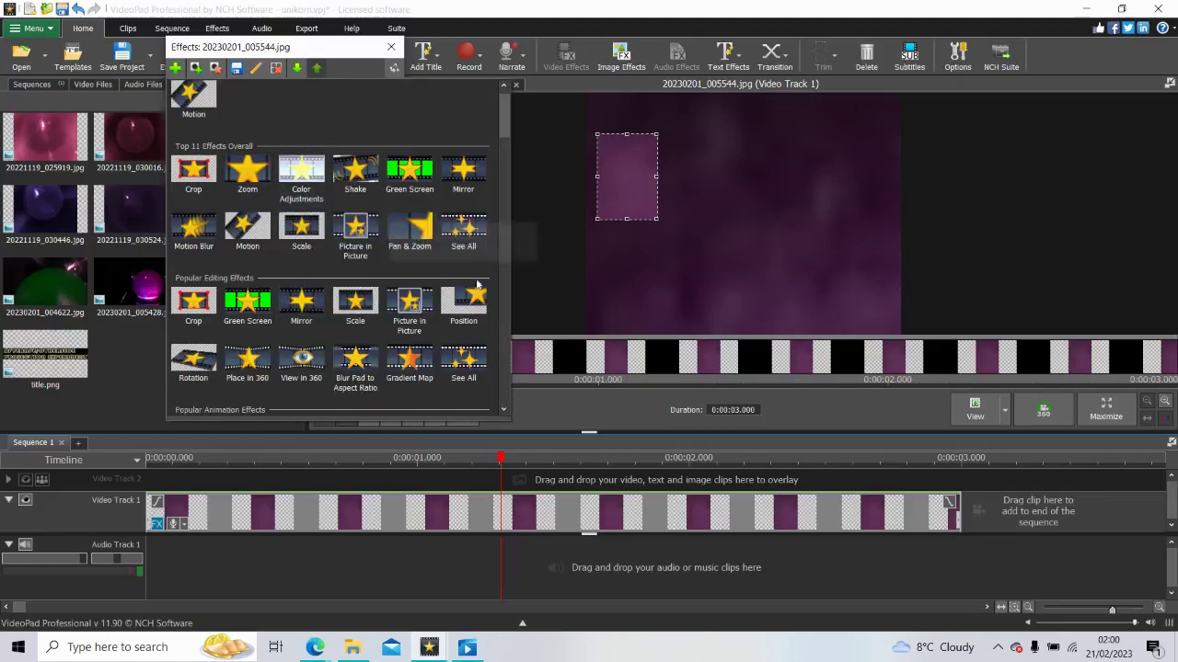
pyautogui.click(307, 181)
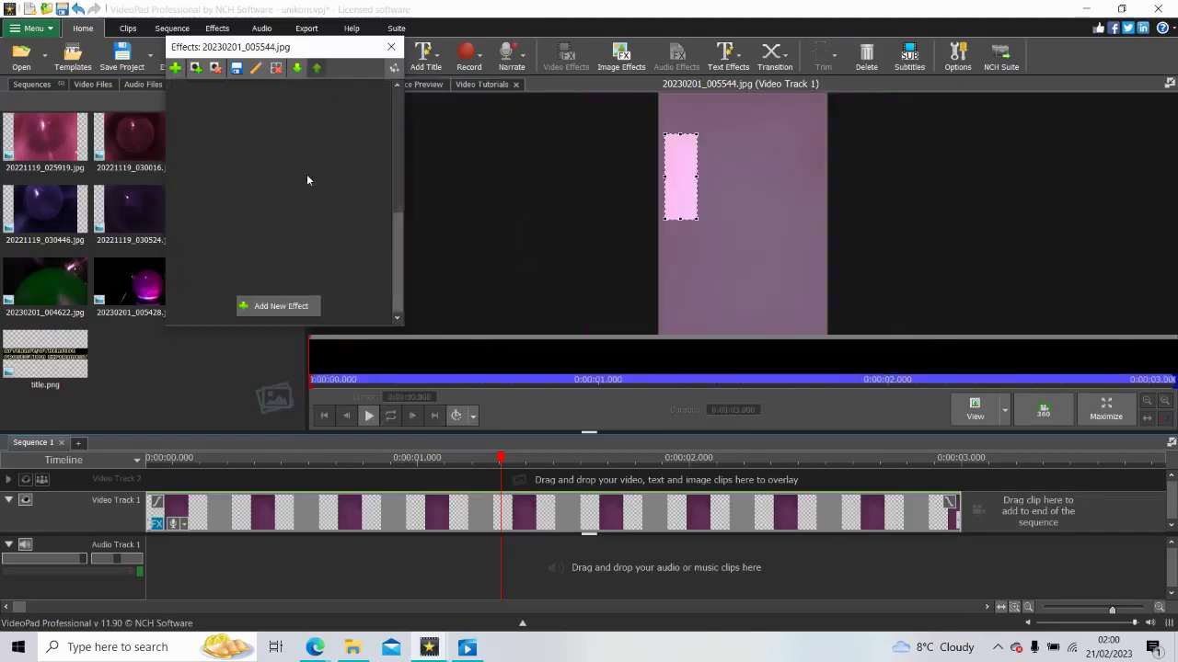
pyautogui.scroll(1, 383, 153)
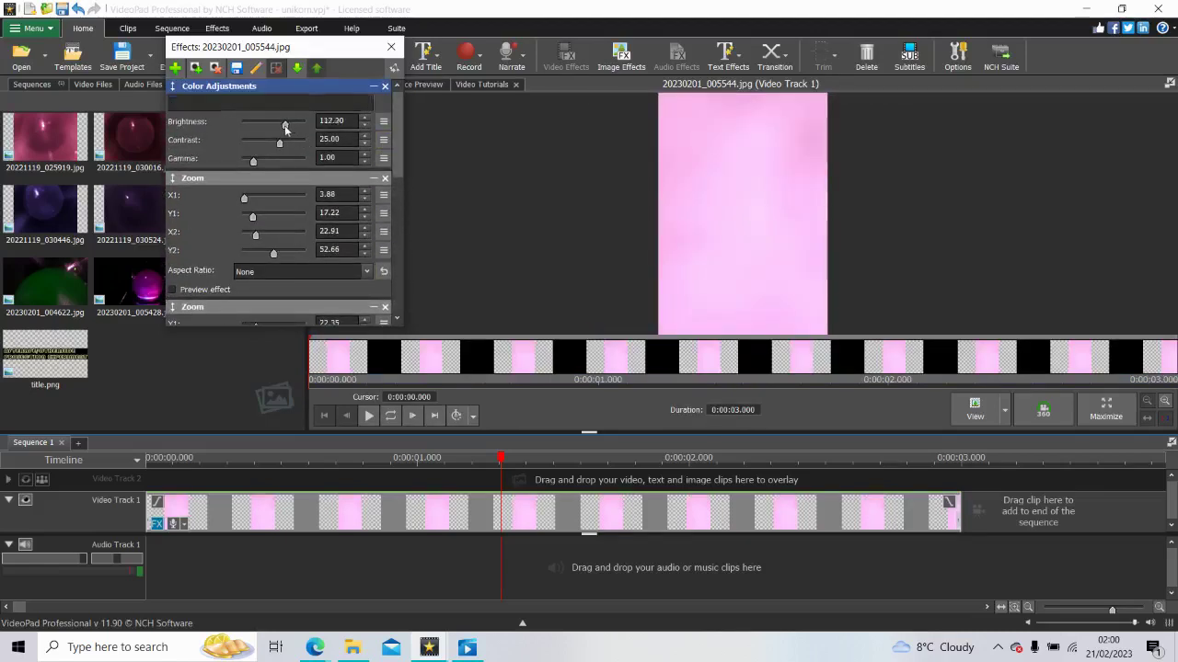
pyautogui.moveTo(288, 126); pyautogui.dragTo(277, 125)
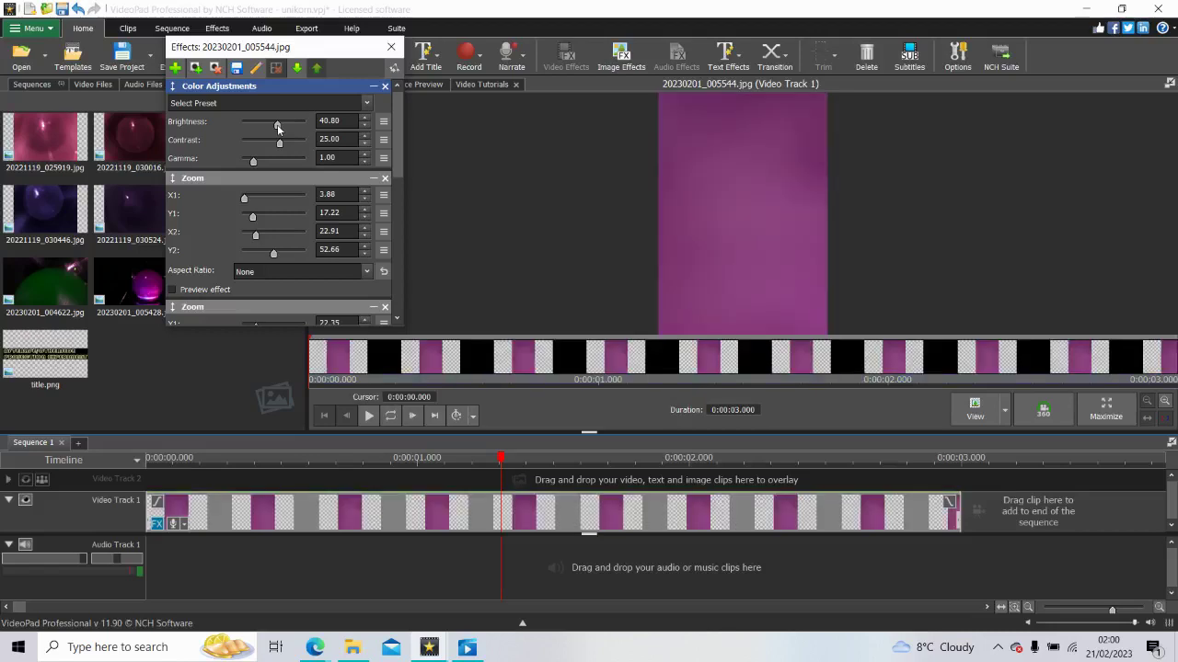
pyautogui.moveTo(275, 124); pyautogui.dragTo(271, 126)
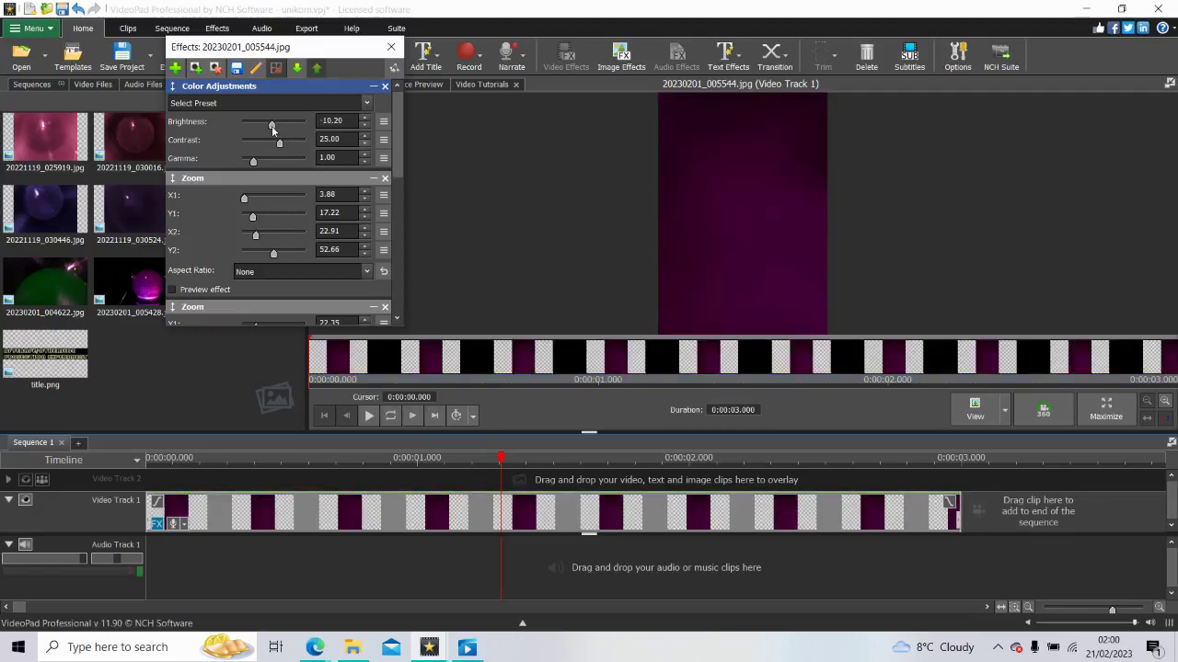
pyautogui.moveTo(272, 125); pyautogui.dragTo(271, 125)
# Step: Add a Color Curves effect and shape its RGB curve into a gentle S, with lowered lower midtones and slightly raised highlights
pyautogui.moveTo(399, 138); pyautogui.dragTo(399, 273)
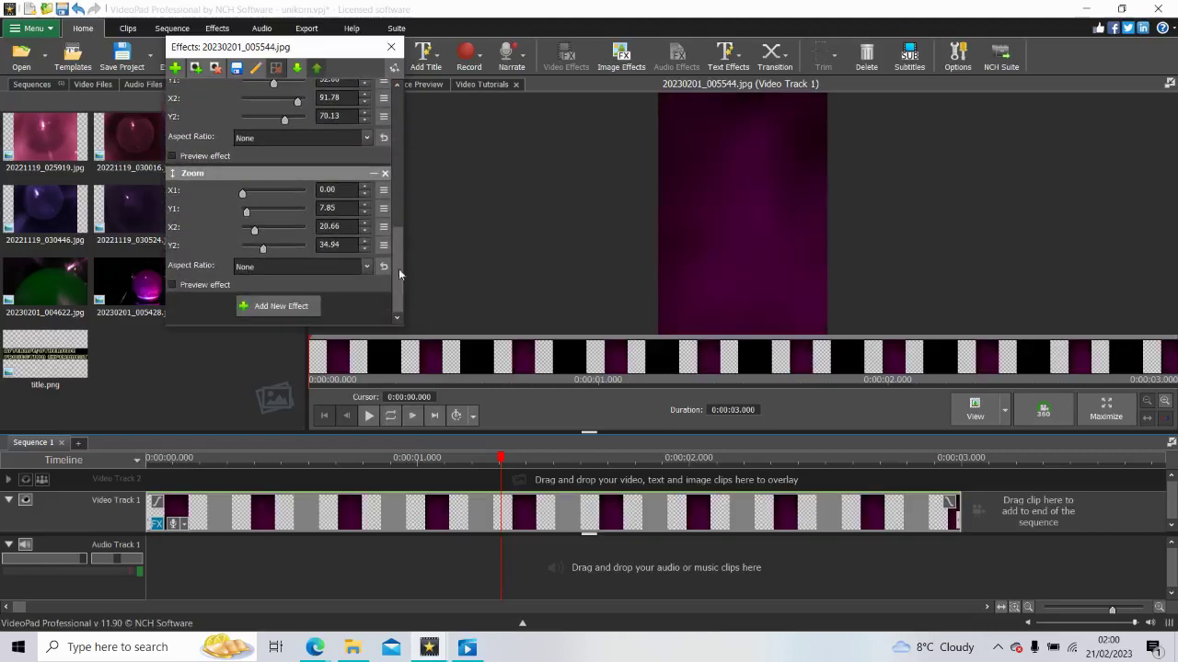
pyautogui.click(313, 306)
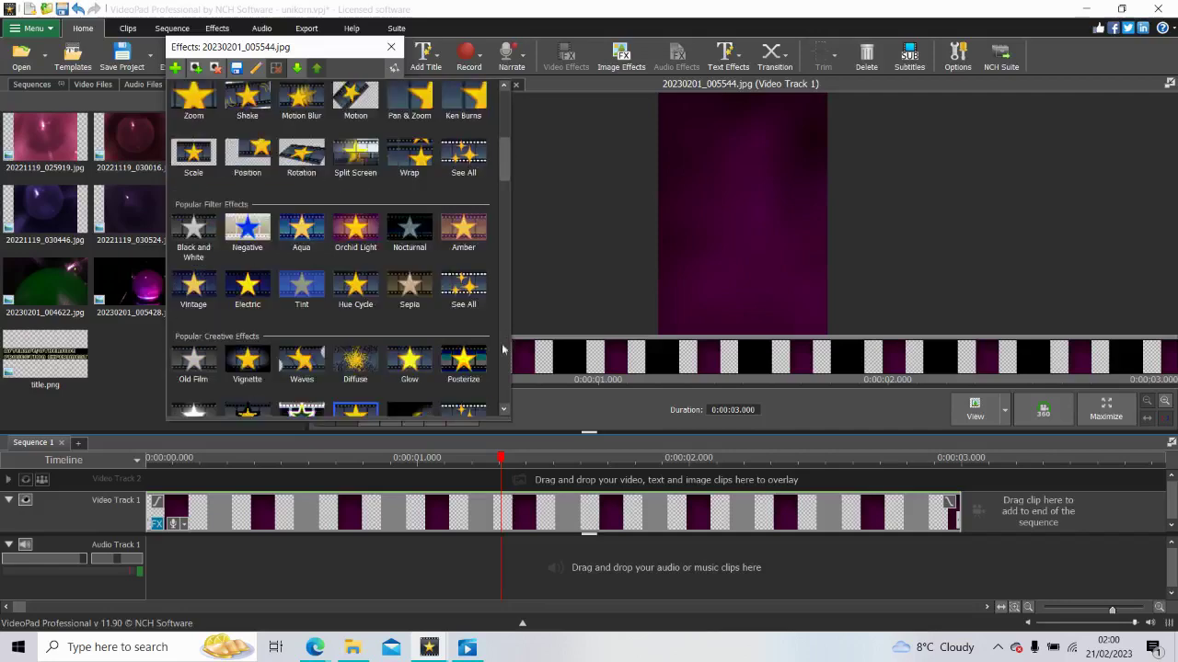
pyautogui.scroll(-3, 504, 350)
pyautogui.click(303, 342)
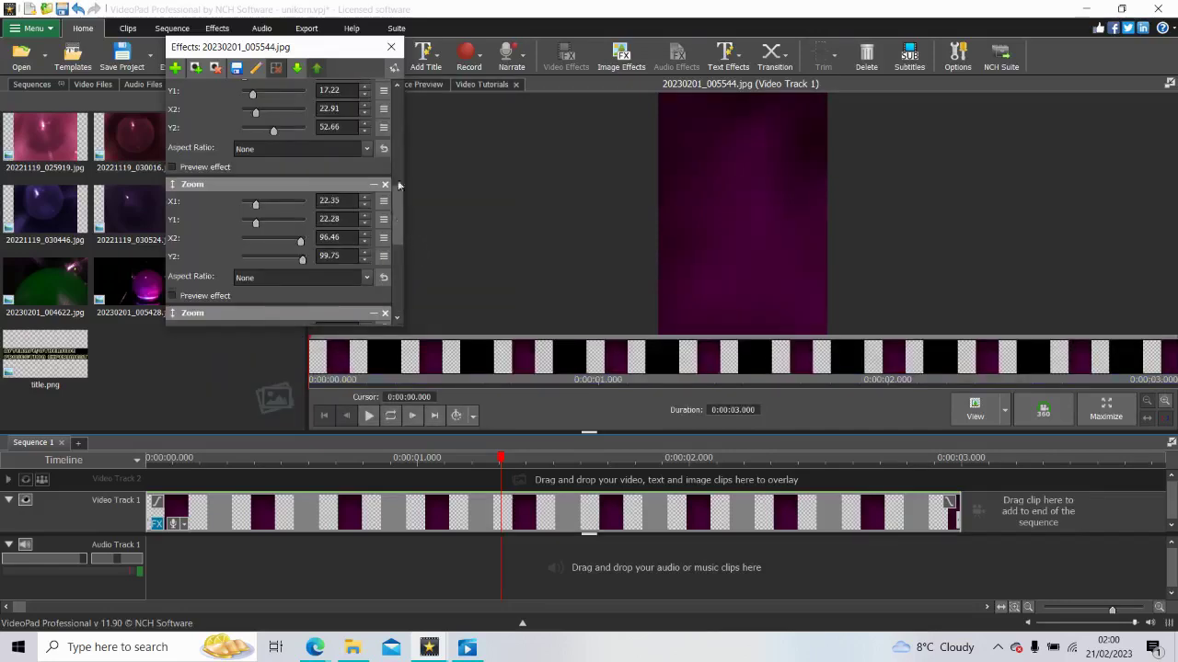
pyautogui.moveTo(398, 185); pyautogui.dragTo(387, 90)
pyautogui.moveTo(264, 272); pyautogui.dragTo(248, 204)
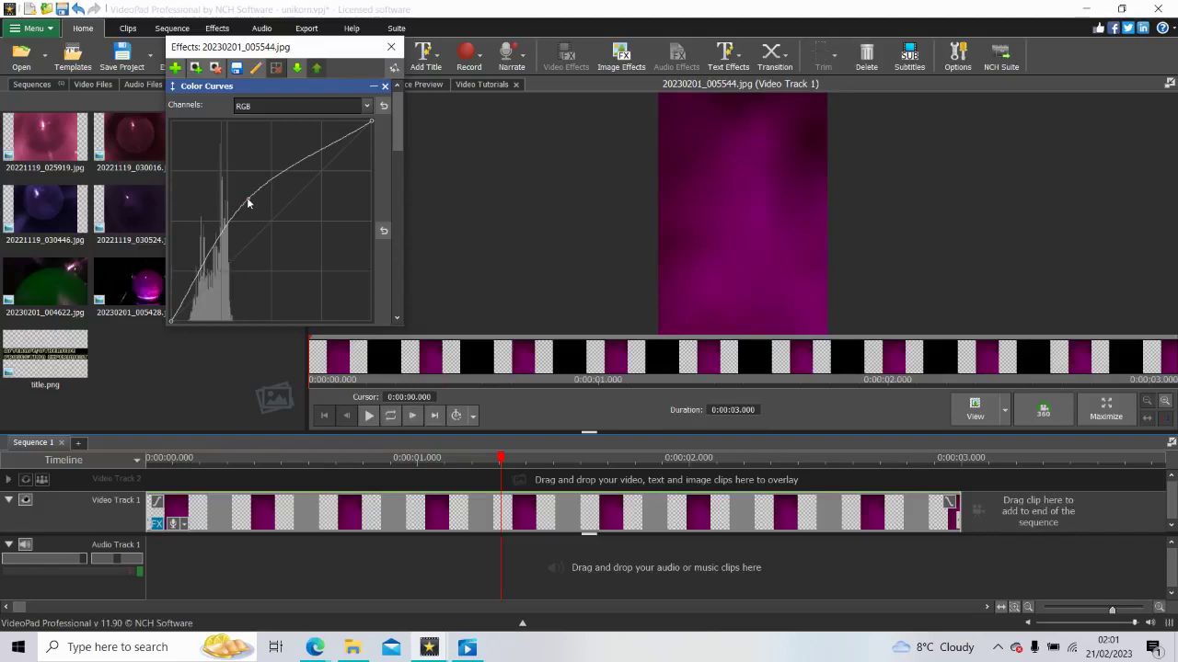
pyautogui.moveTo(247, 202); pyautogui.dragTo(304, 176)
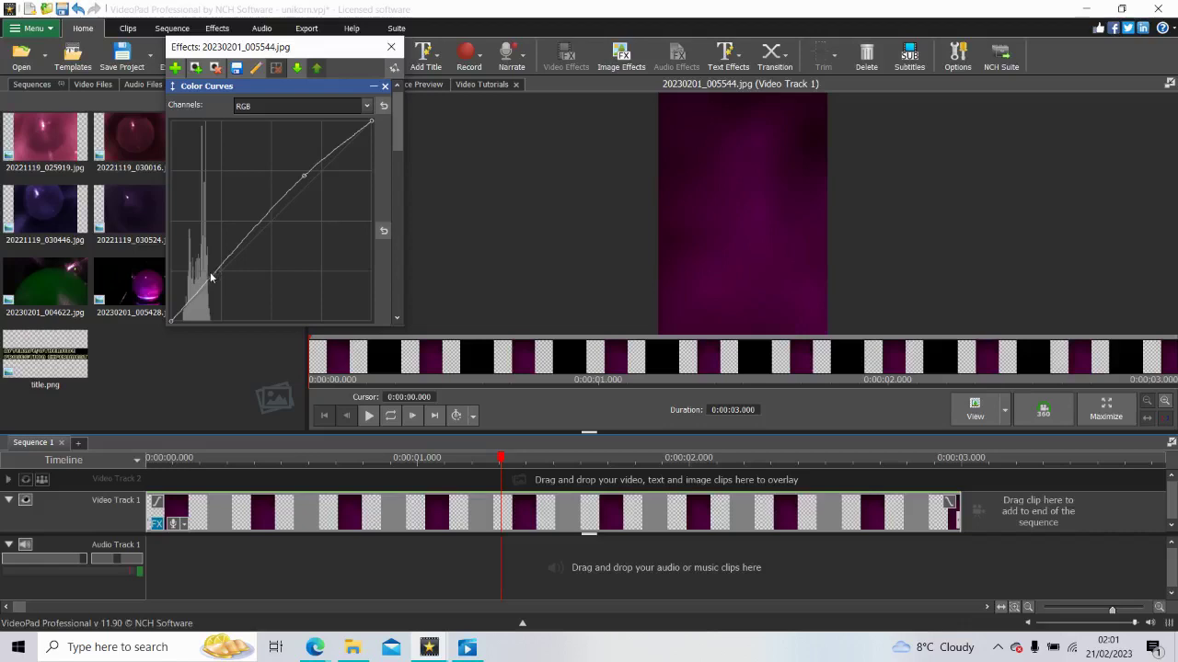
pyautogui.moveTo(209, 272); pyautogui.dragTo(210, 285)
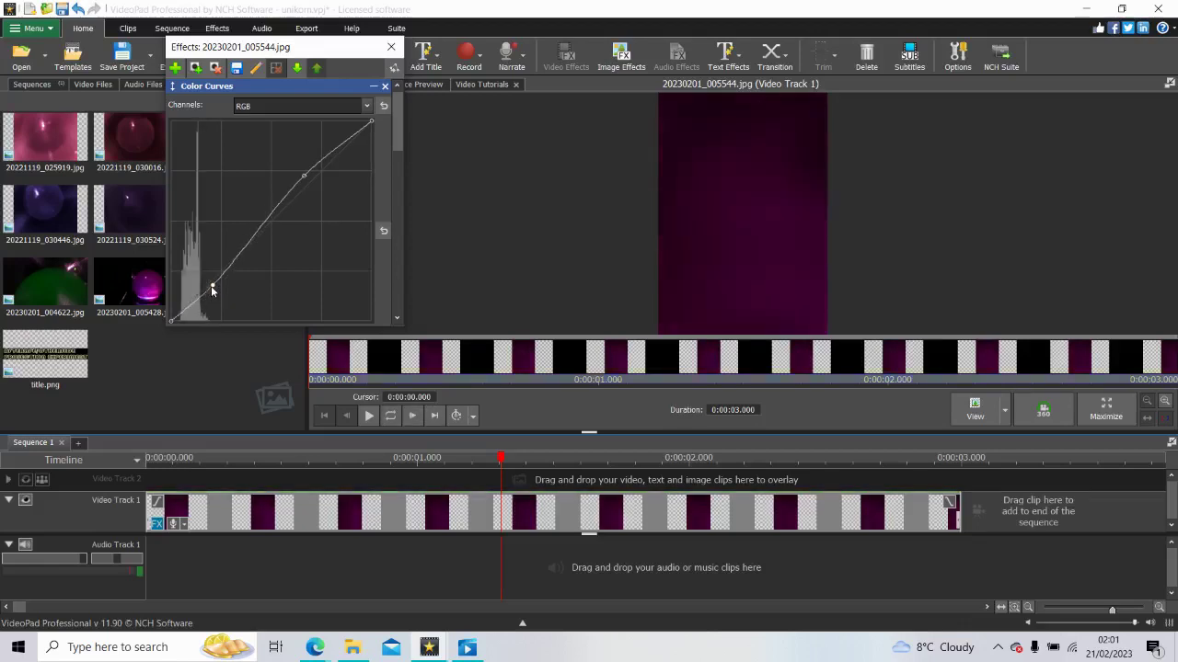
pyautogui.moveTo(245, 234); pyautogui.dragTo(269, 235)
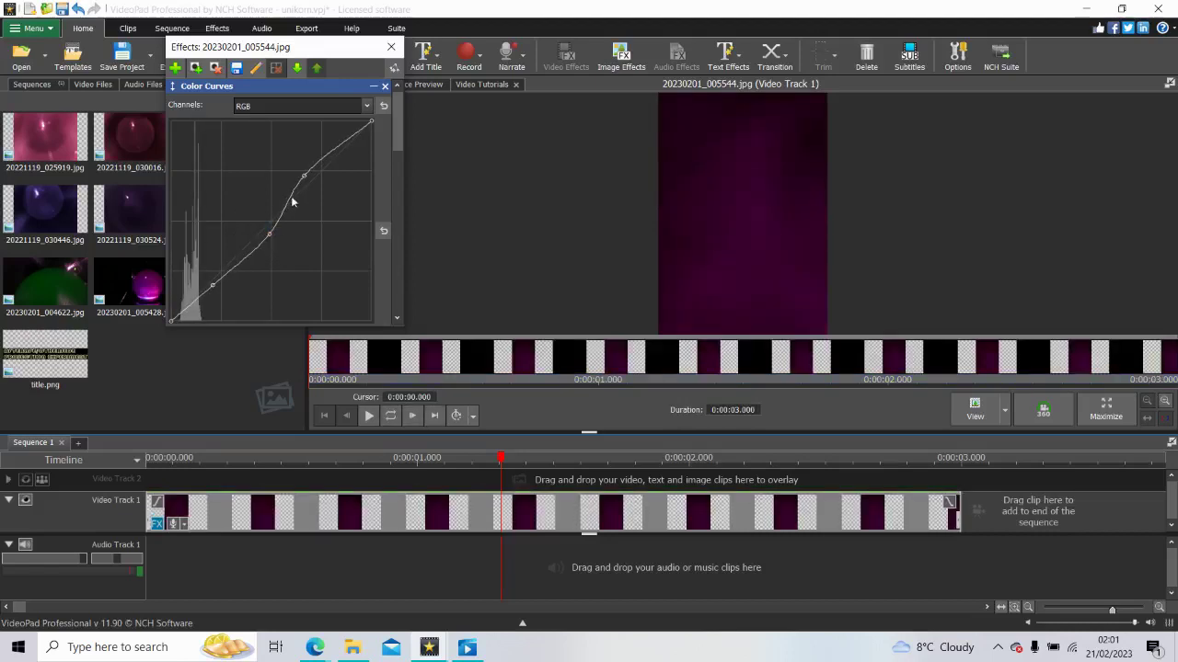
pyautogui.moveTo(306, 178); pyautogui.dragTo(335, 155)
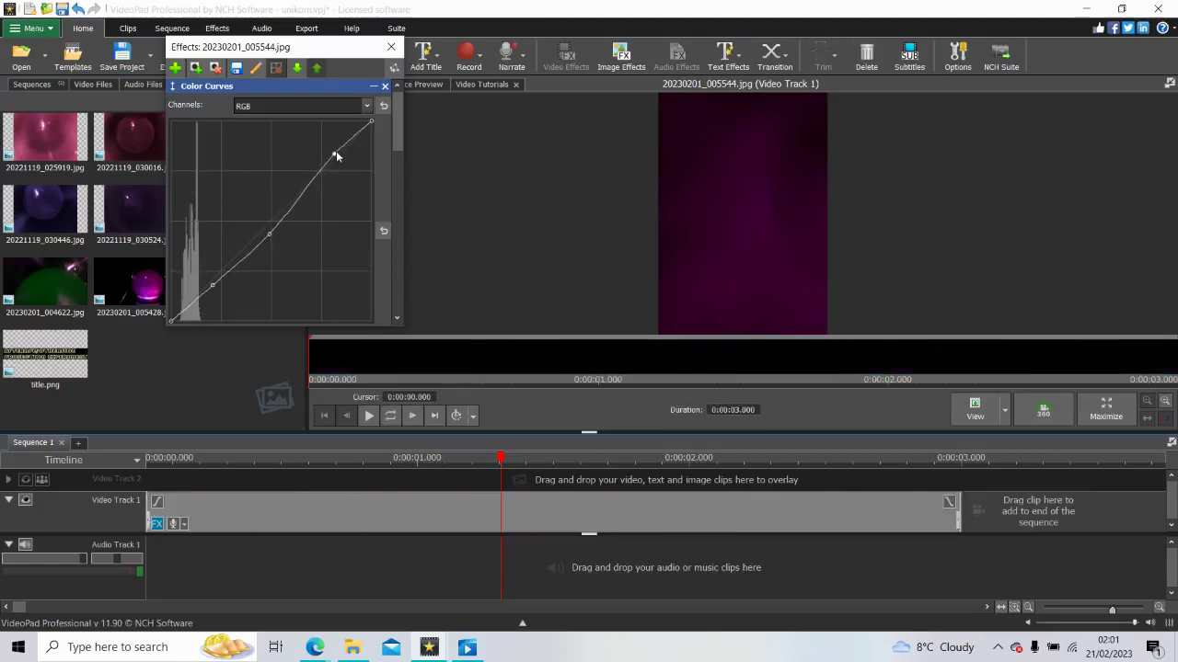
# Step: Refine the RGB curve with extra control points from the shadows to the upper midtones, raising one shadow point slightly
pyautogui.click(298, 198)
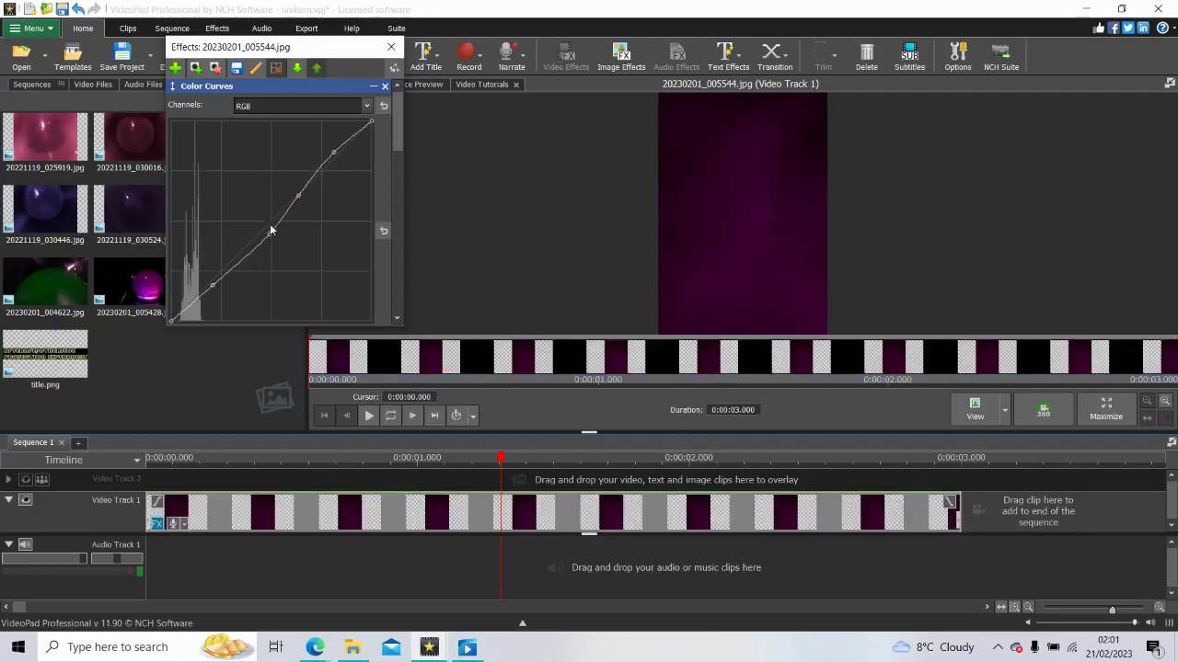
pyautogui.click(314, 177)
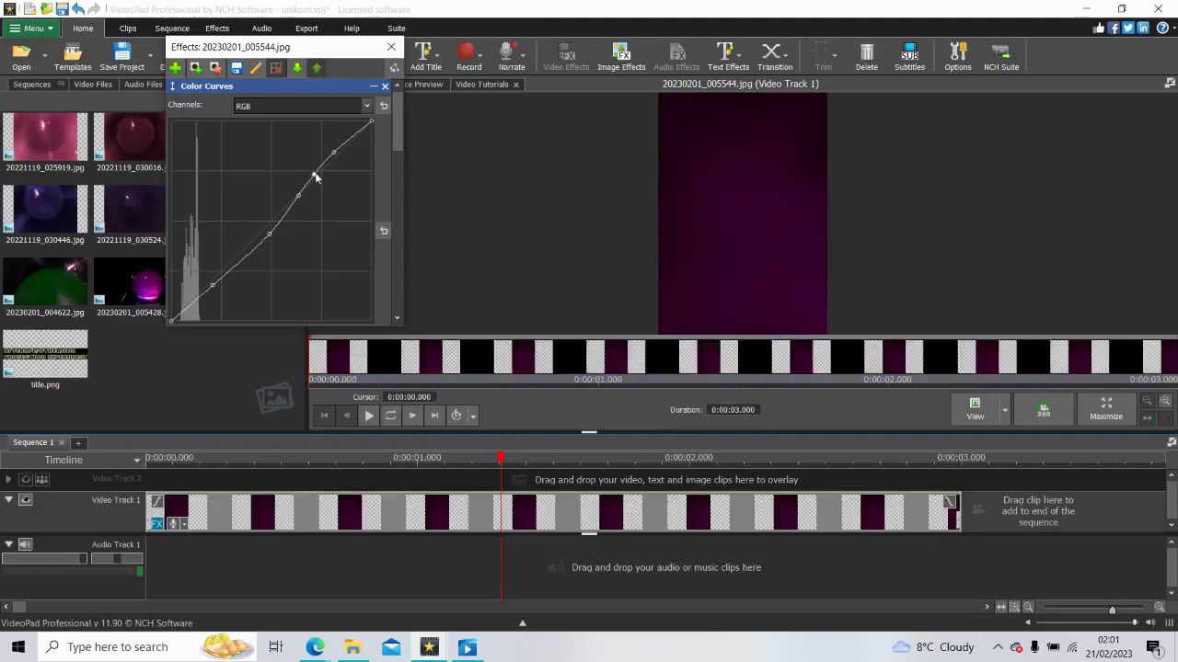
pyautogui.click(282, 218)
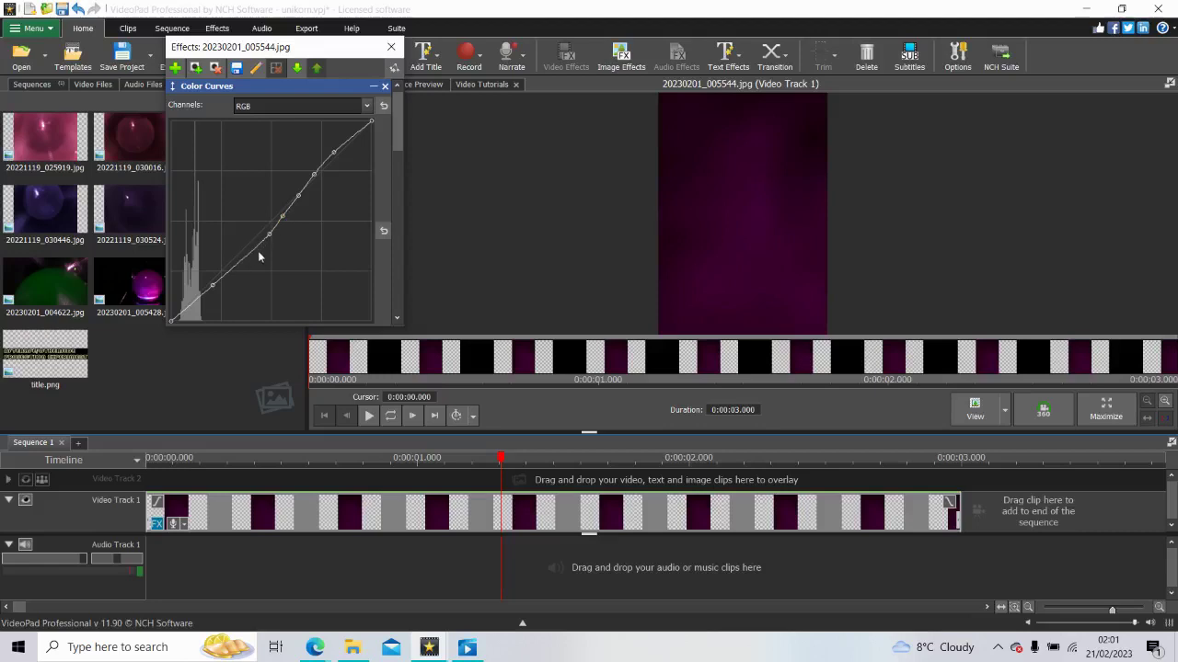
pyautogui.click(254, 251)
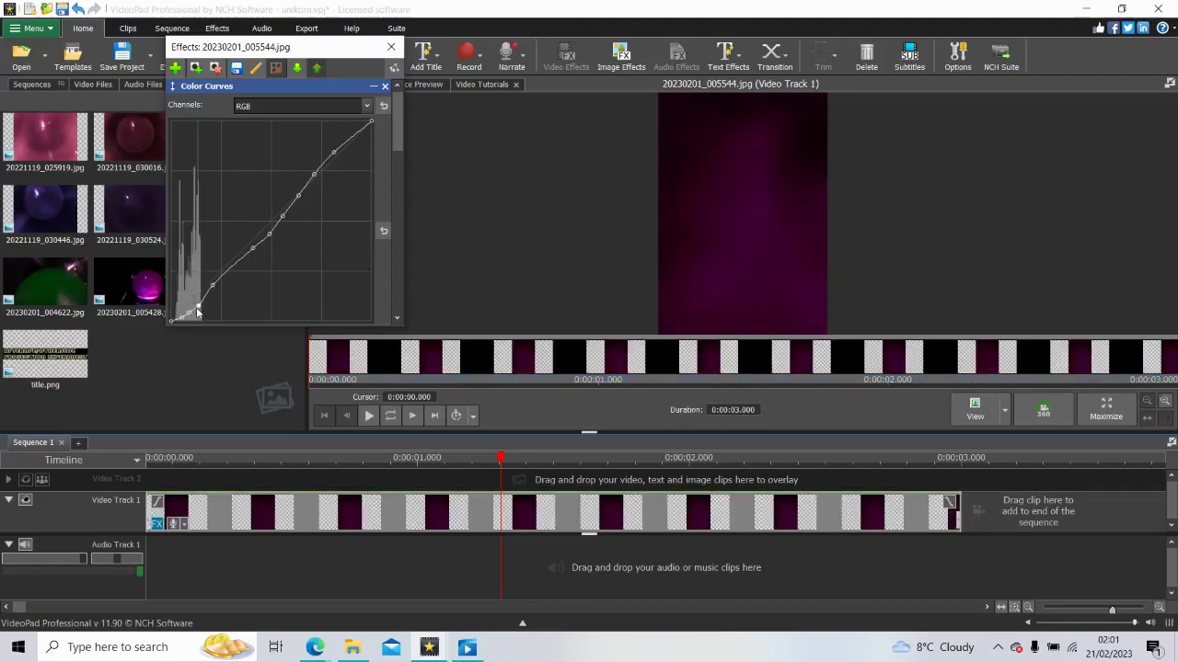
pyautogui.moveTo(196, 307); pyautogui.dragTo(196, 302)
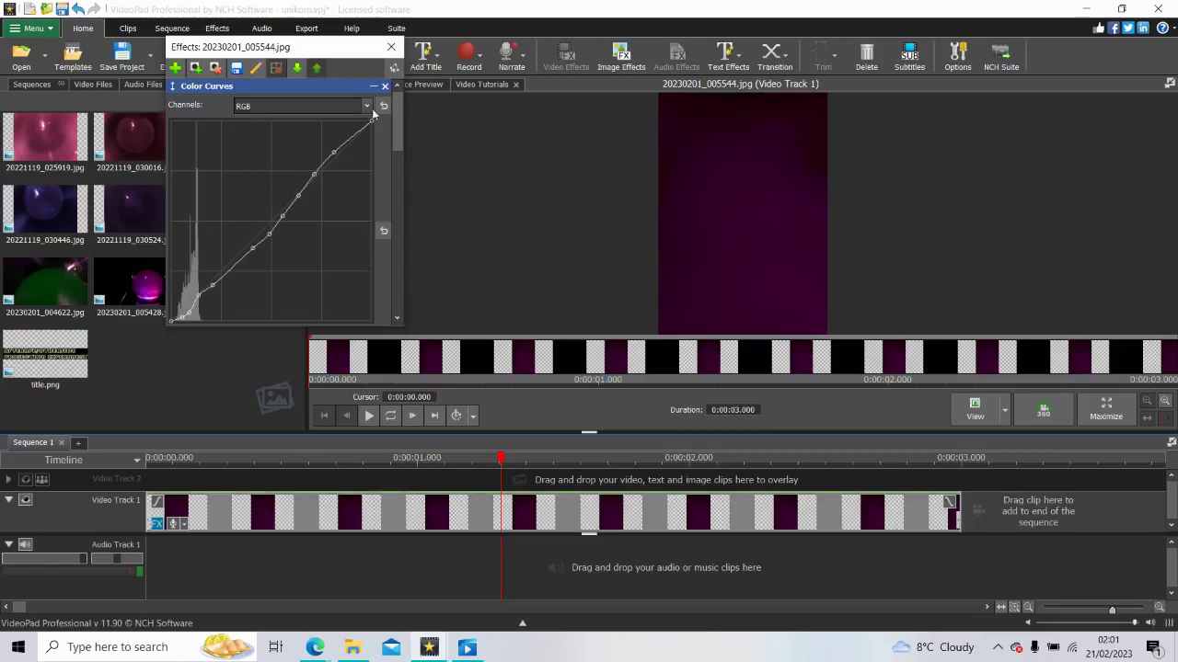
pyautogui.moveTo(397, 129)
pyautogui.mouseDown()
pyautogui.moveTo(399, 143)
pyautogui.moveTo(382, 128)
pyautogui.mouseUp()
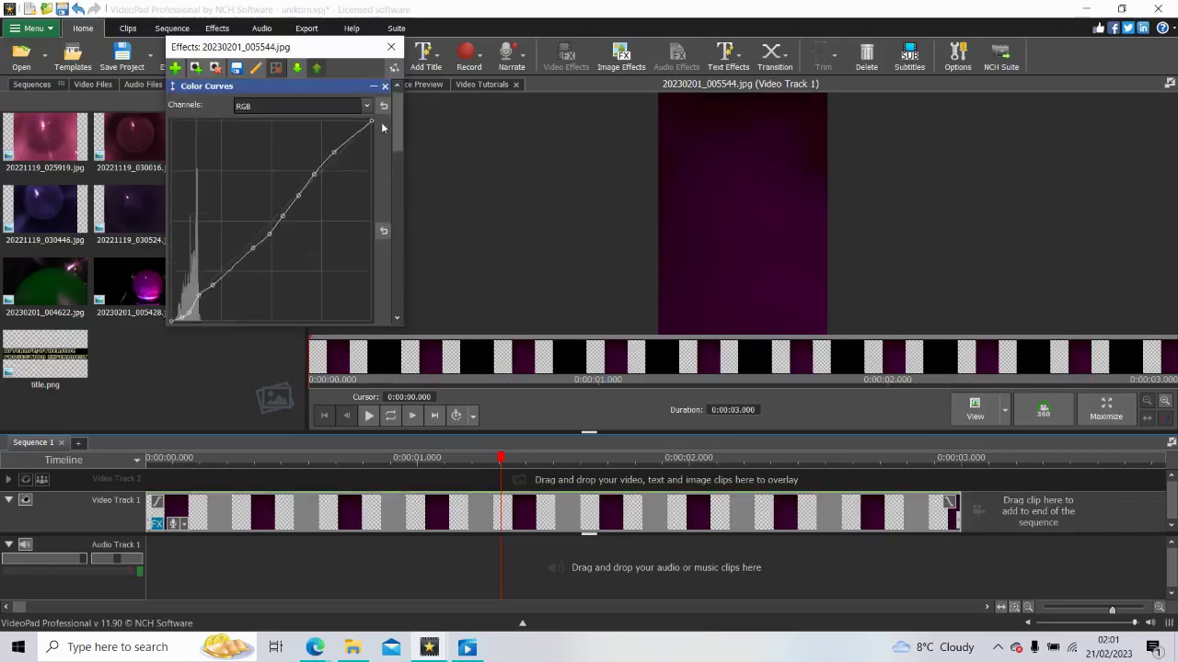
pyautogui.click(234, 264)
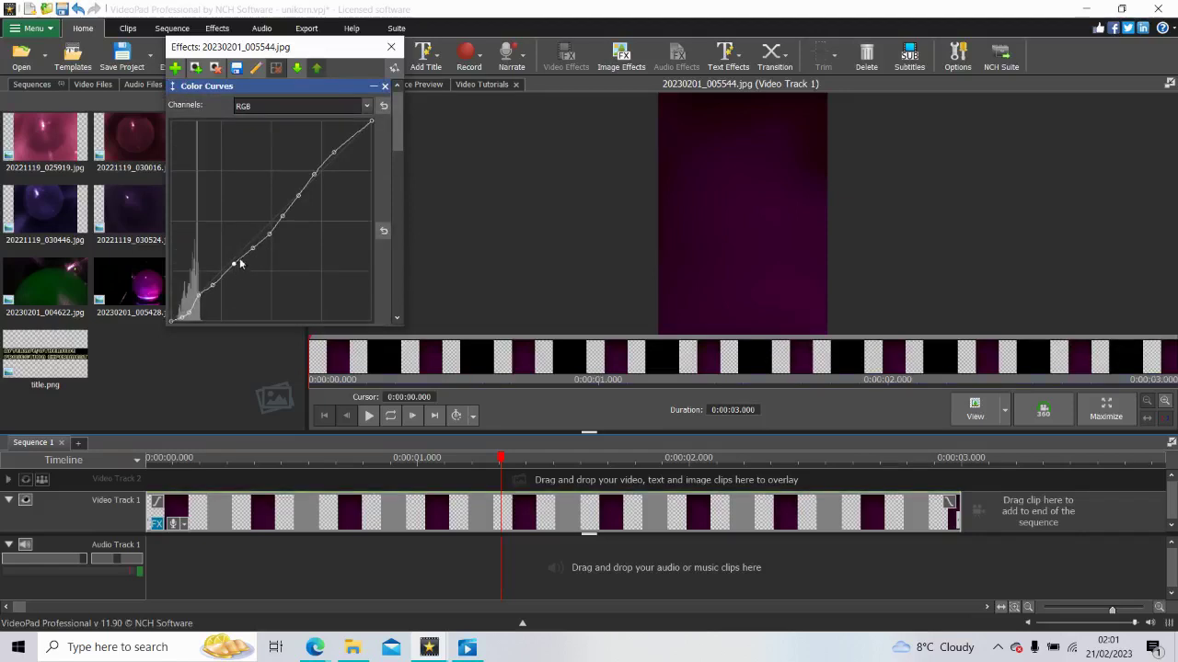
pyautogui.click(247, 258)
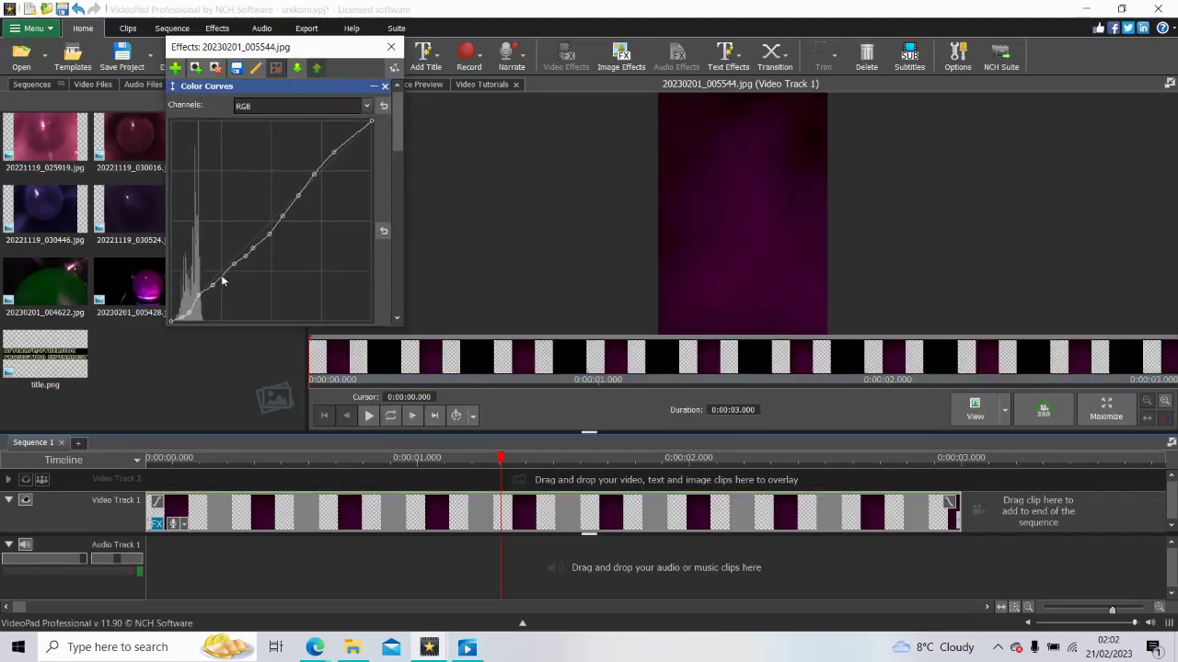
pyautogui.click(222, 277)
# Step: Add another Color Adjustments effect on top of the color curve and set its brightness to about 20
pyautogui.moveTo(396, 138); pyautogui.dragTo(397, 312)
pyautogui.click(295, 293)
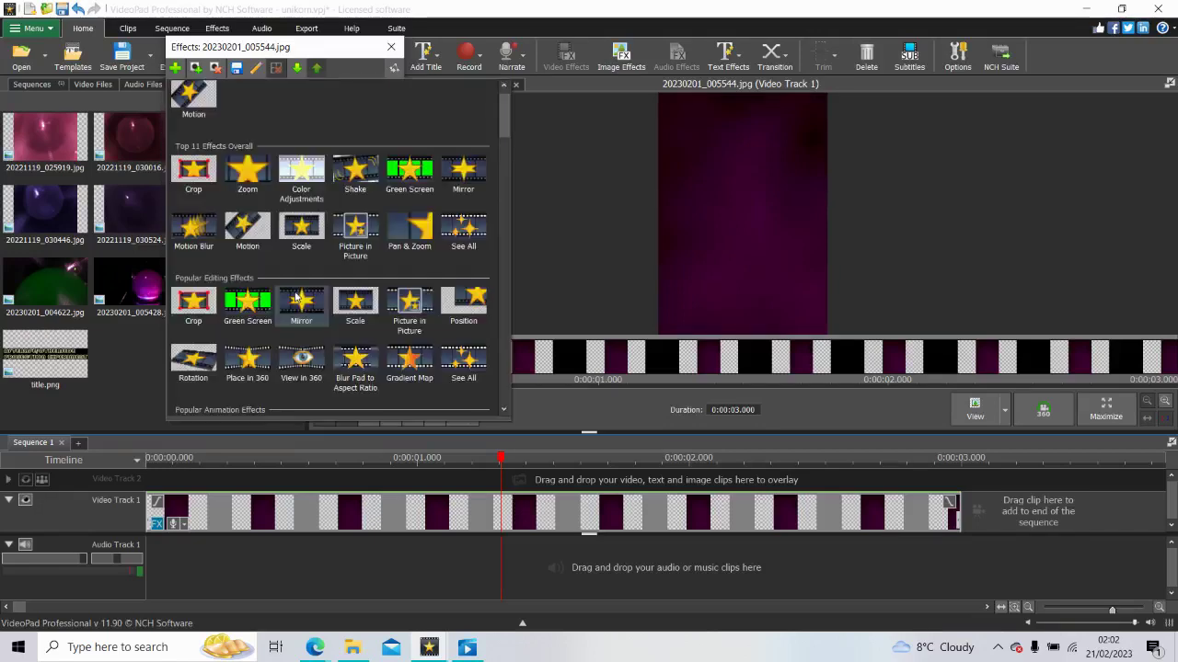
pyautogui.moveTo(500, 117)
pyautogui.mouseDown()
pyautogui.moveTo(504, 158)
pyautogui.moveTo(497, 123)
pyautogui.mouseUp()
pyautogui.scroll(-3, 346, 155)
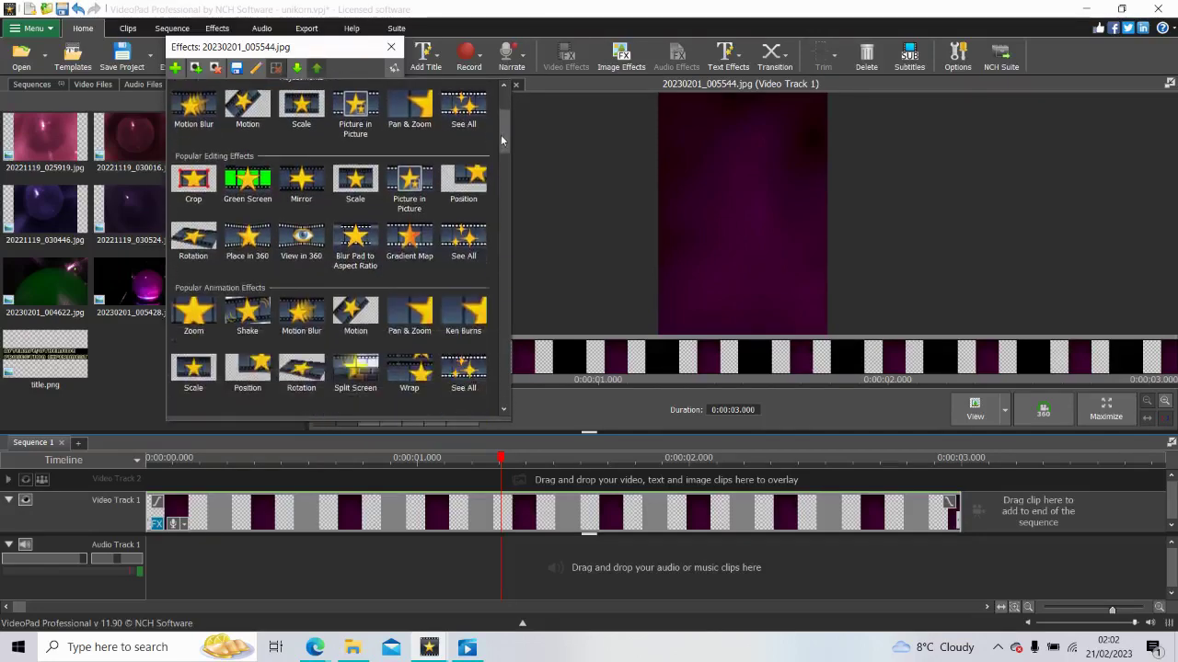
pyautogui.scroll(3, 346, 154)
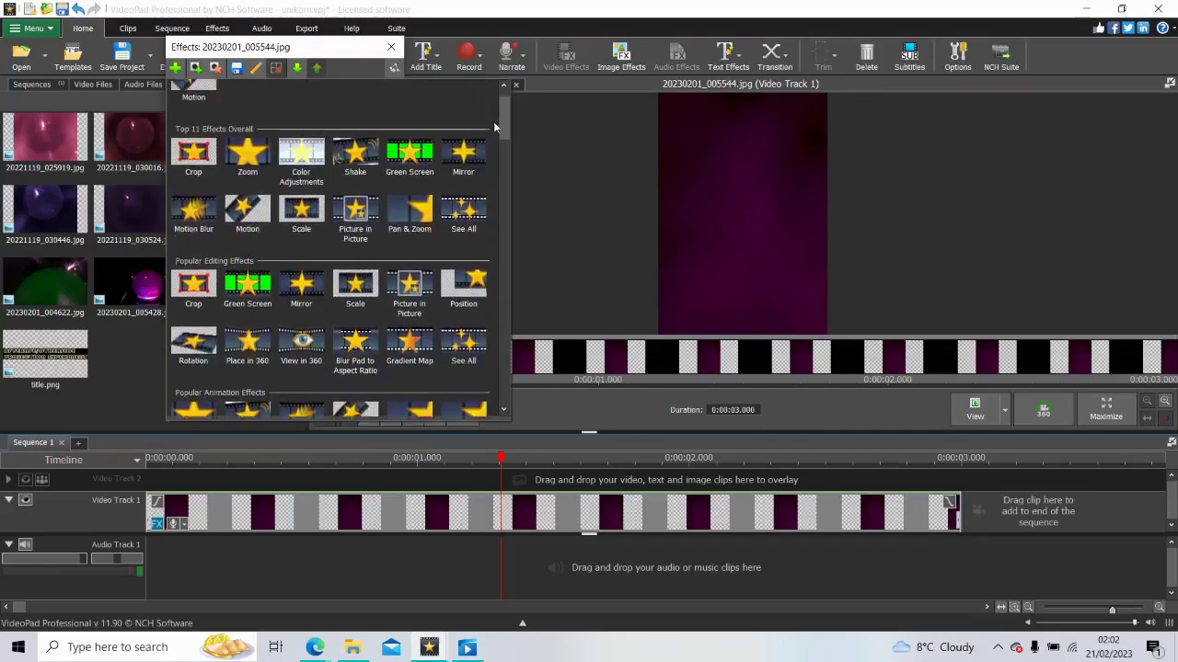
pyautogui.click(301, 160)
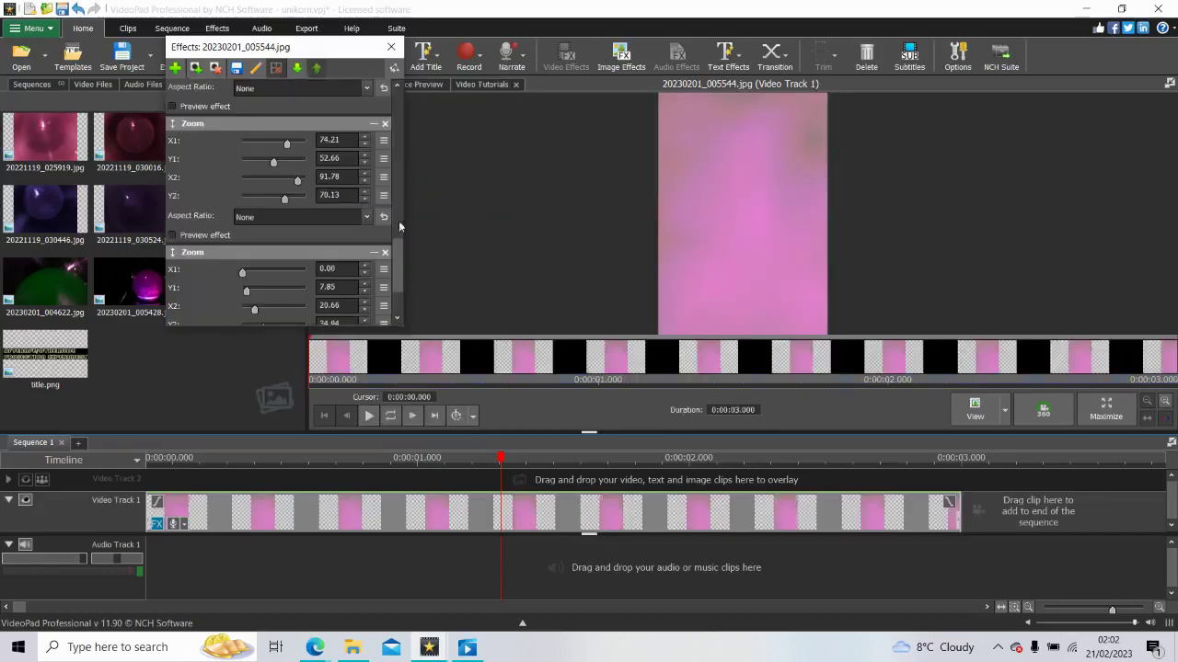
pyautogui.moveTo(394, 268); pyautogui.dragTo(392, 120)
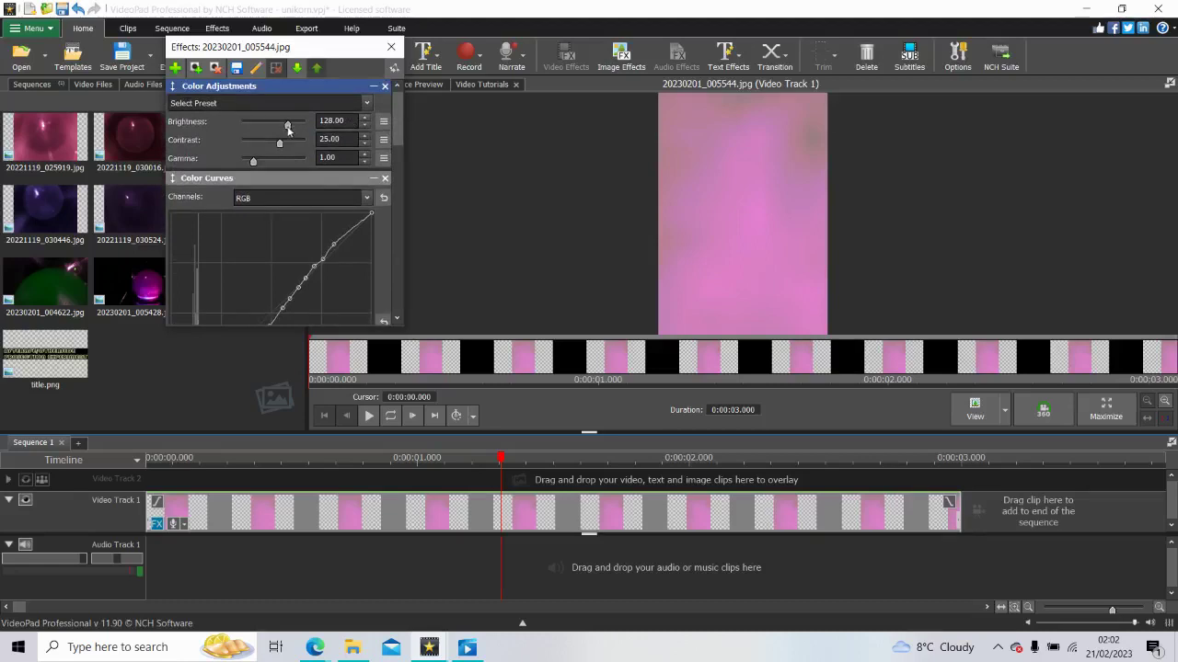
pyautogui.moveTo(288, 128); pyautogui.dragTo(274, 126)
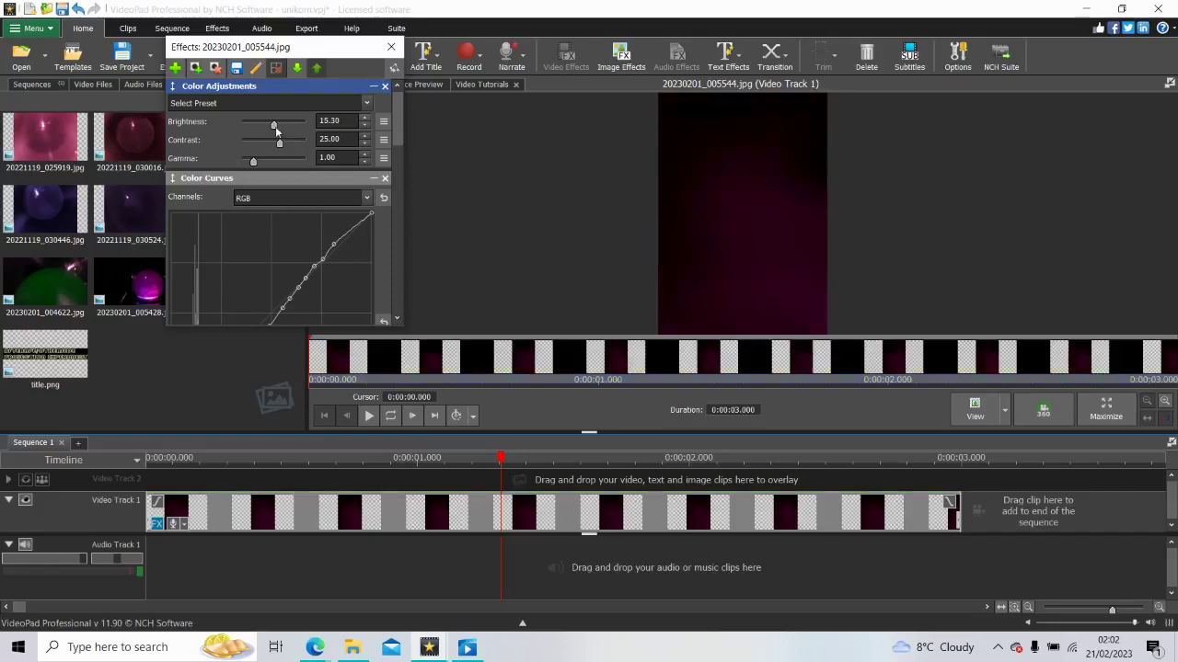
pyautogui.moveTo(275, 126); pyautogui.dragTo(274, 125)
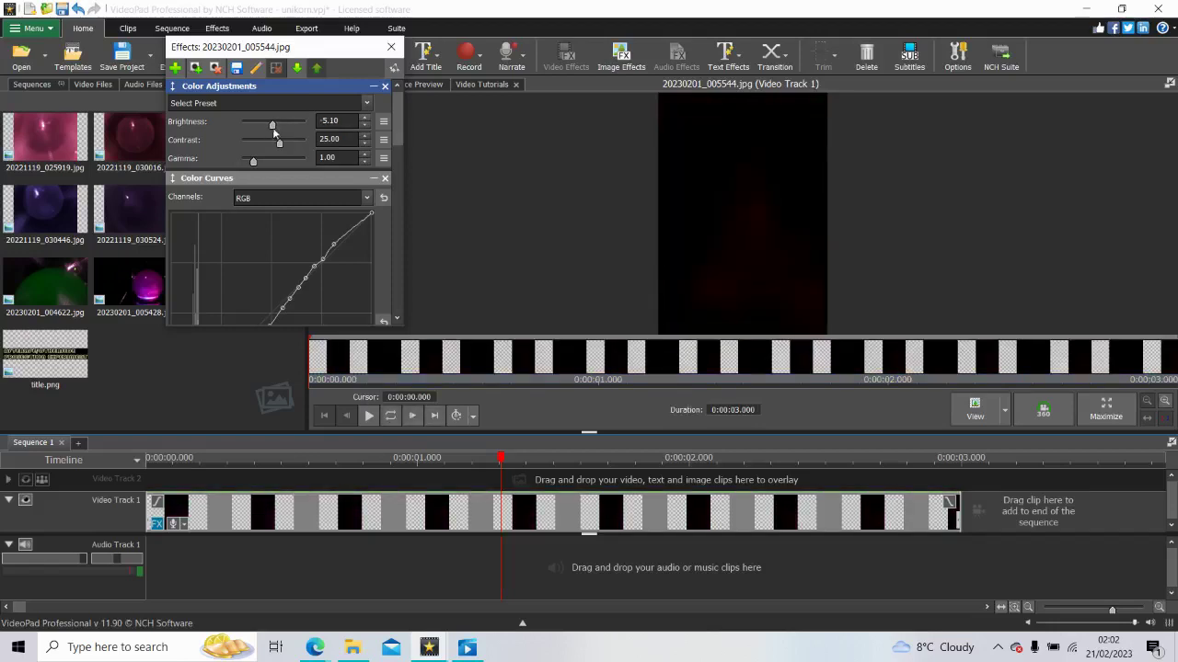
pyautogui.moveTo(274, 126); pyautogui.dragTo(276, 127)
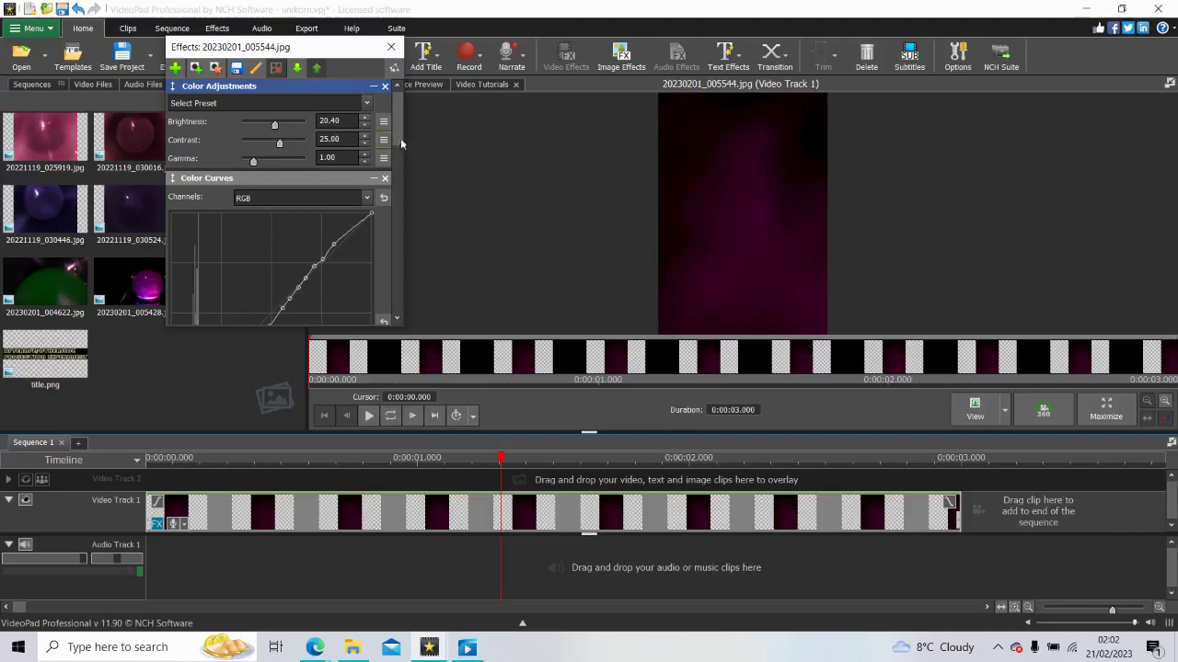
# Step: Try another Color Curves effect with strongly raised lower midtones, a lowered dark shadow point and an extra point between them
pyautogui.moveTo(393, 140); pyautogui.dragTo(415, 305)
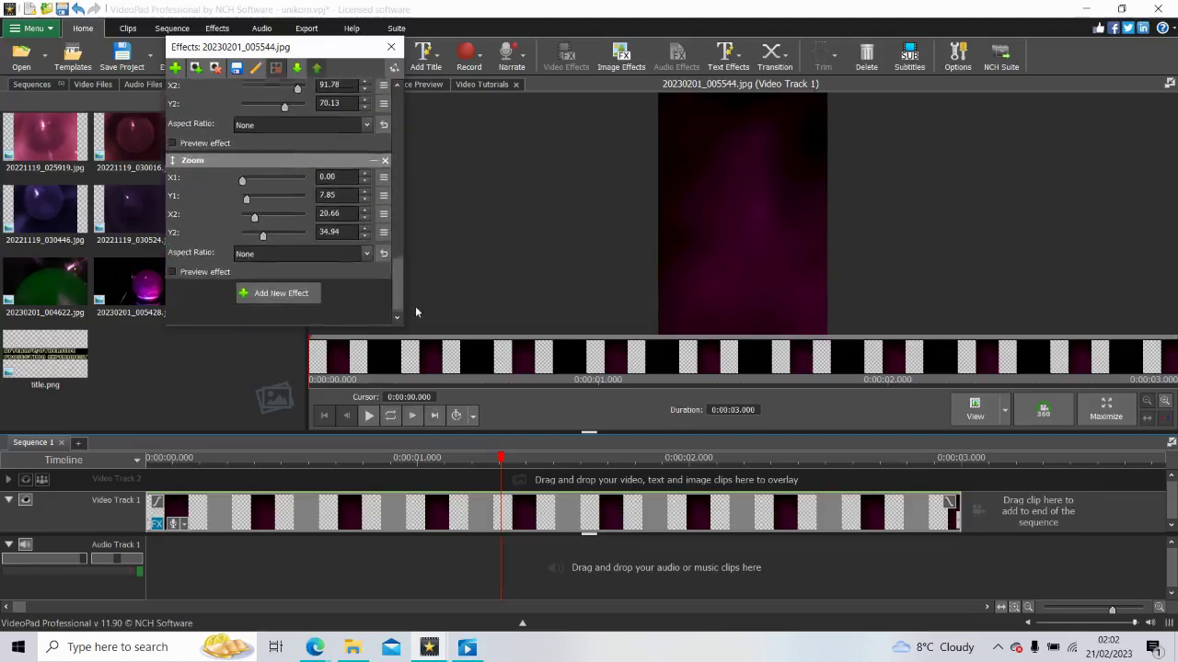
pyautogui.click(280, 294)
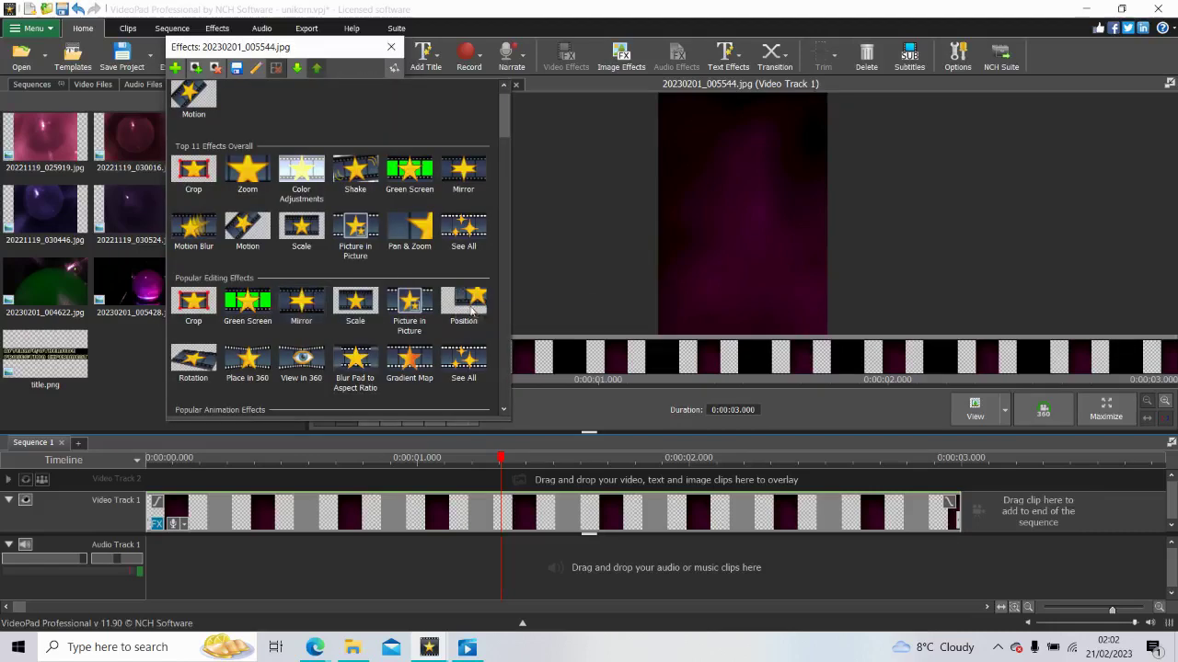
pyautogui.scroll(-5, 503, 336)
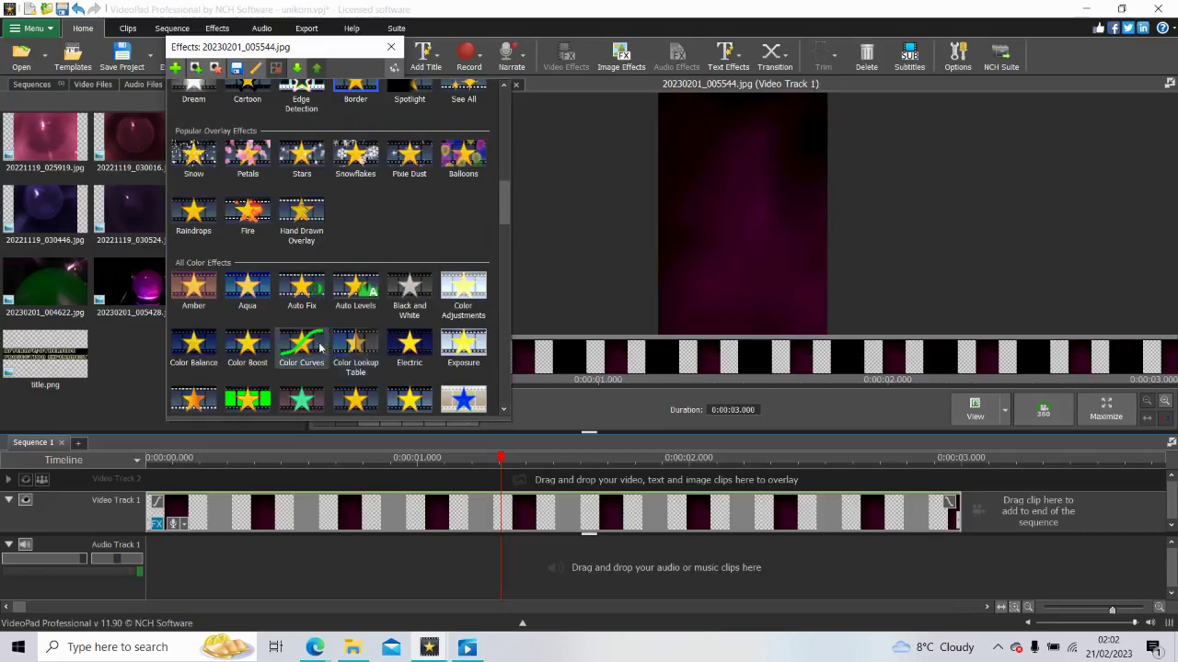
pyautogui.click(319, 348)
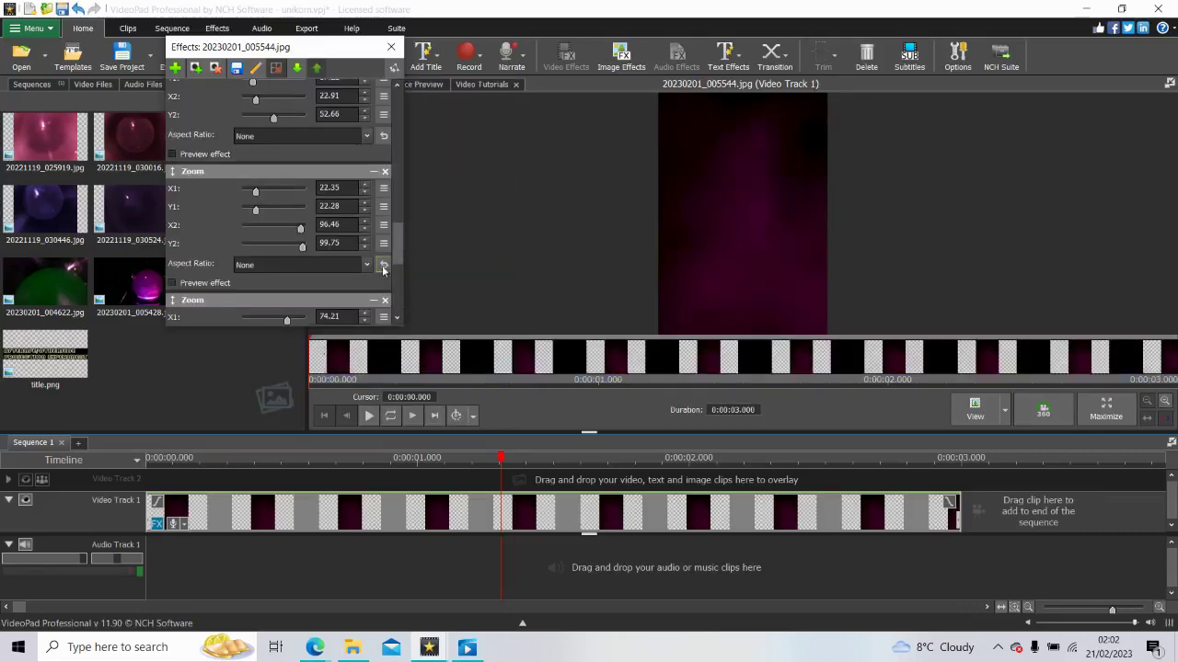
pyautogui.scroll(-10, 394, 258)
pyautogui.moveTo(243, 157); pyautogui.dragTo(241, 187)
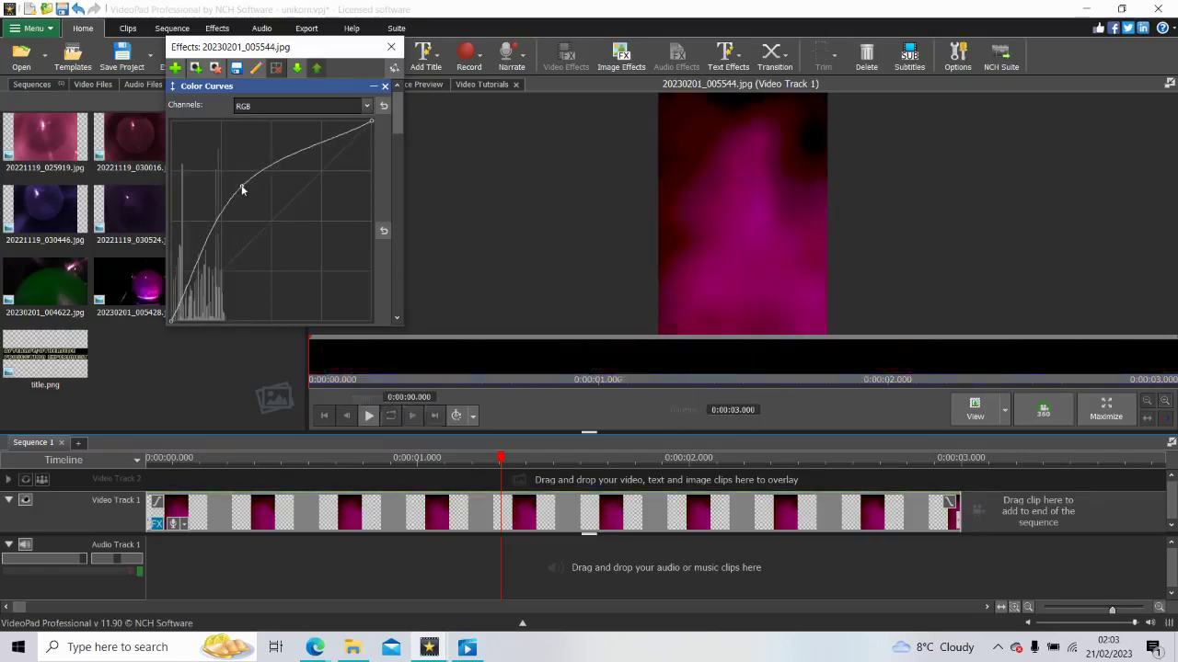
pyautogui.moveTo(187, 311)
pyautogui.mouseDown()
pyautogui.moveTo(178, 304)
pyautogui.moveTo(172, 321)
pyautogui.mouseUp()
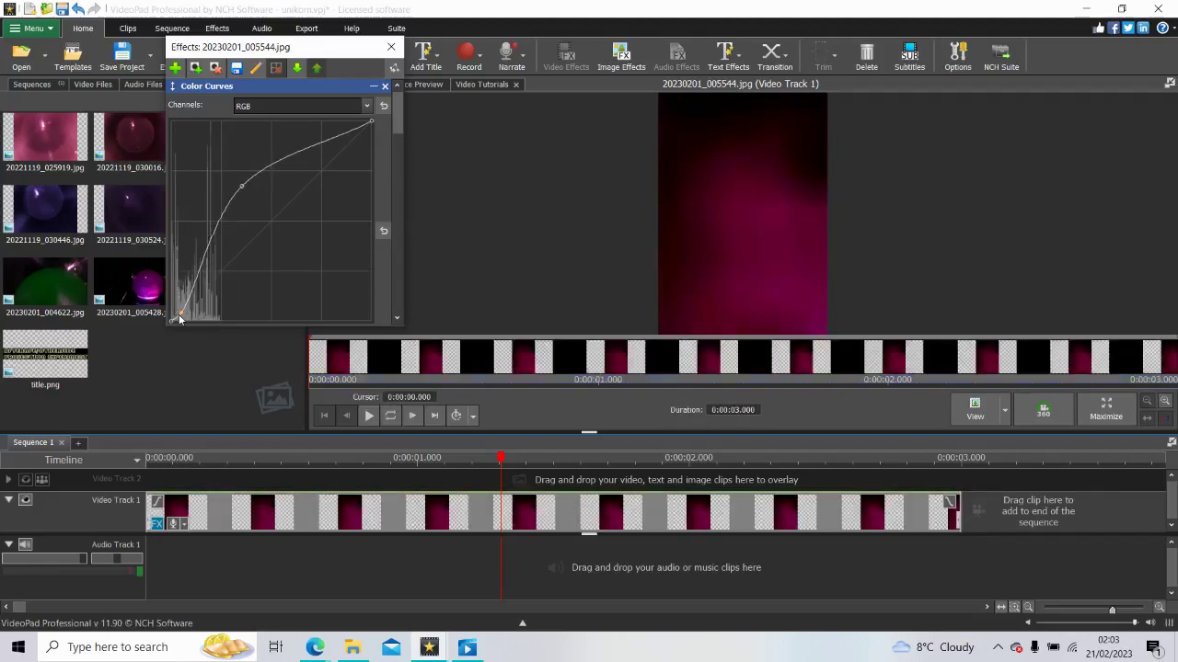
pyautogui.click(211, 254)
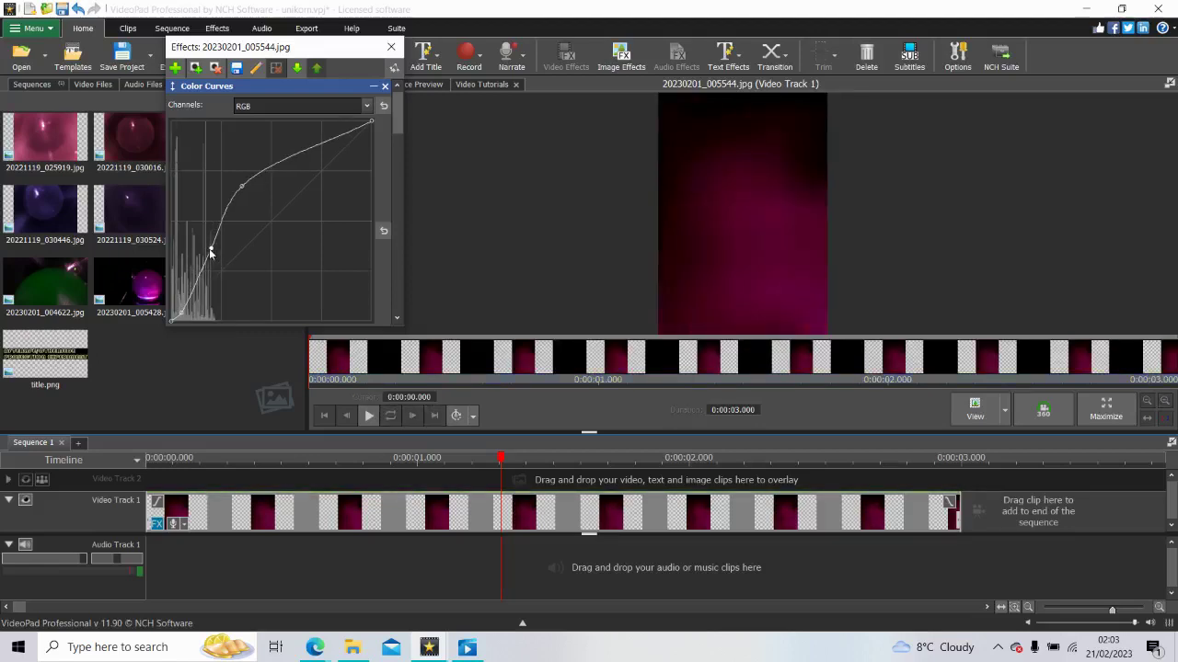
pyautogui.moveTo(210, 254); pyautogui.dragTo(208, 244)
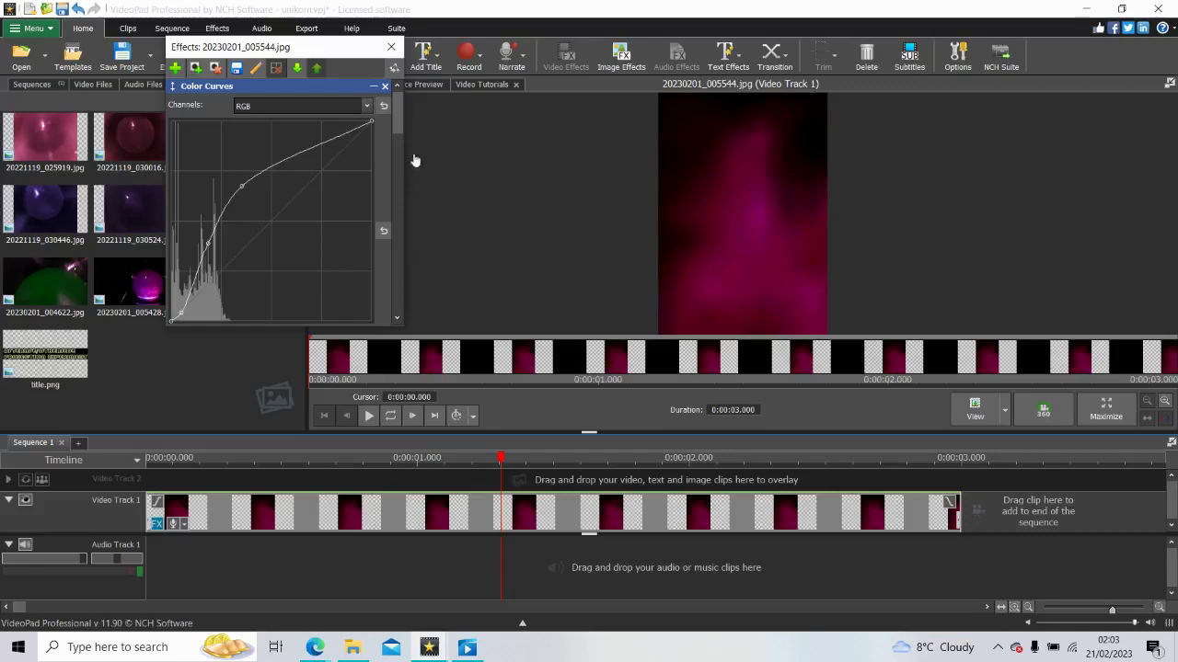
# Step: Remove the Zoom effect with X1 3.88 and the newest Color Curves effect from the clip
pyautogui.moveTo(401, 115); pyautogui.dragTo(392, 217)
pyautogui.scroll(-1, 393, 214)
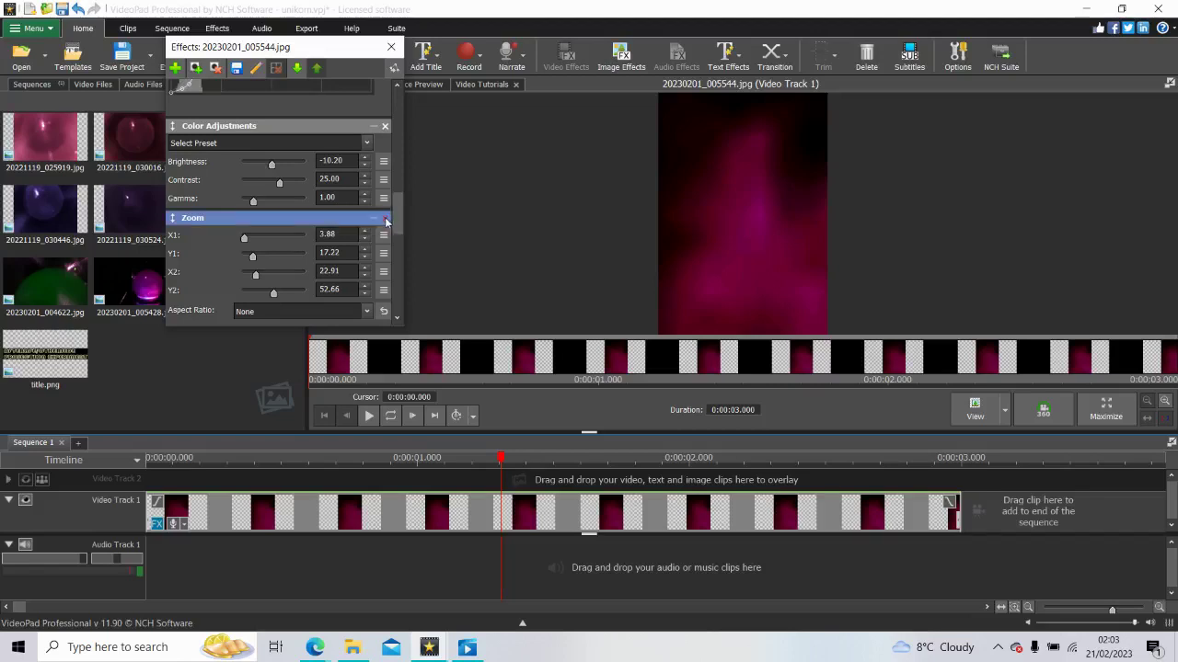
pyautogui.click(386, 222)
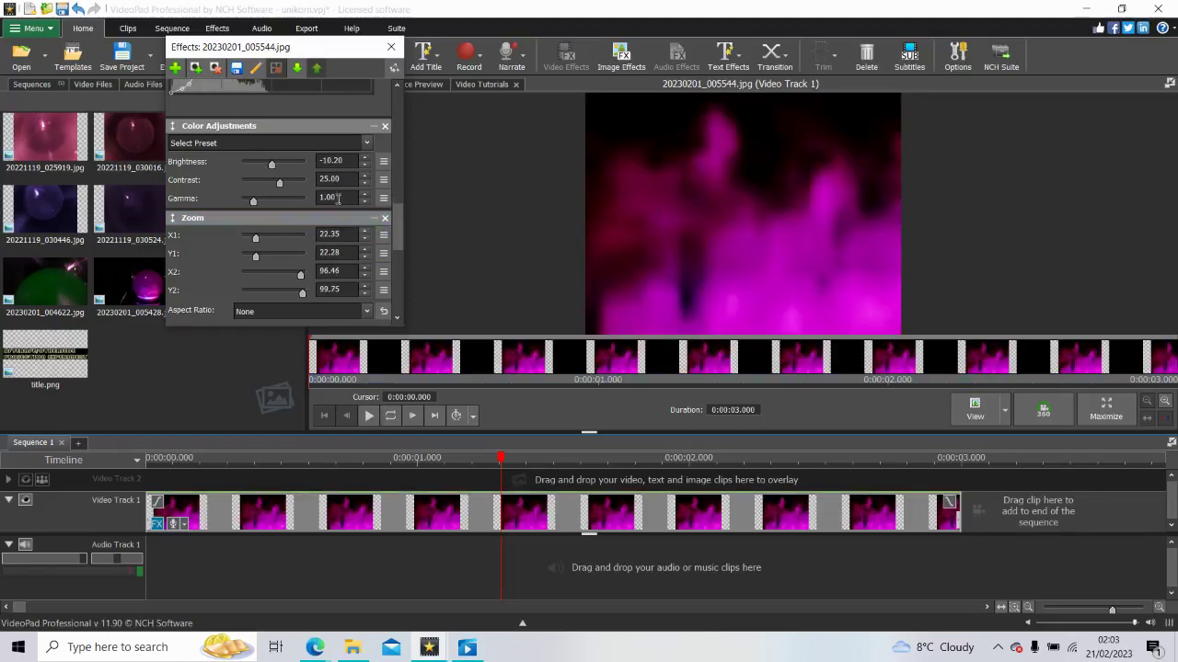
pyautogui.moveTo(398, 211); pyautogui.dragTo(391, 95)
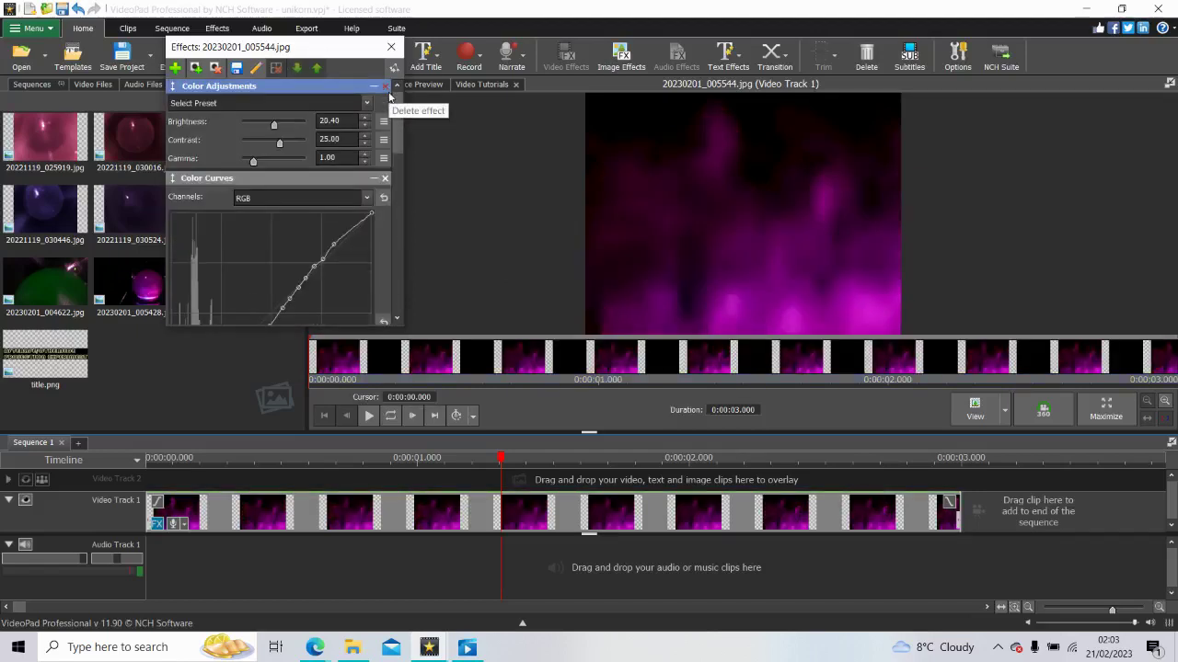
# Step: Add a new Color Curves effect and raise its RGB curve slightly in the lower tones with one control point
pyautogui.moveTo(398, 111); pyautogui.dragTo(394, 305)
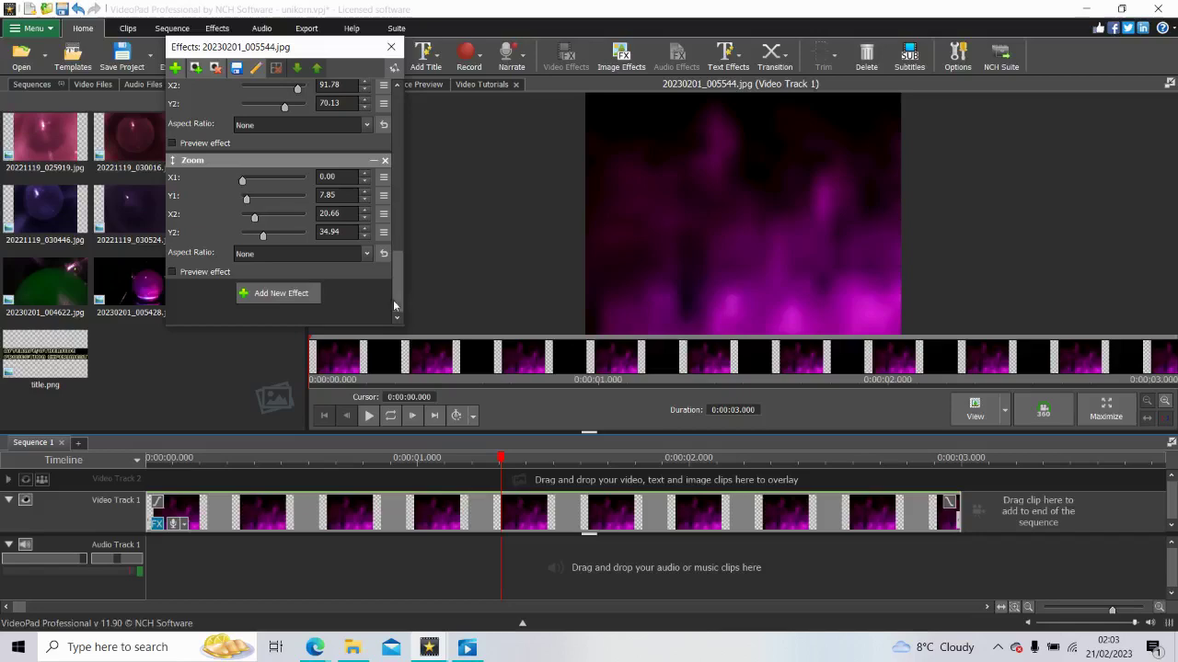
pyautogui.click(303, 295)
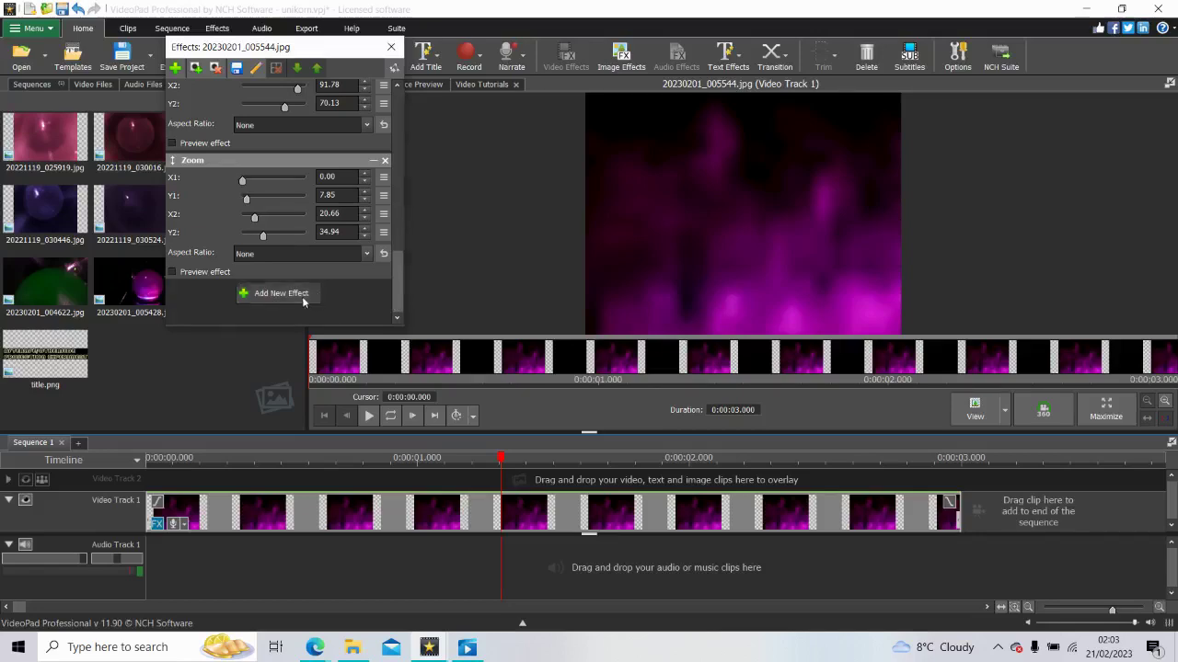
pyautogui.scroll(-6, 498, 264)
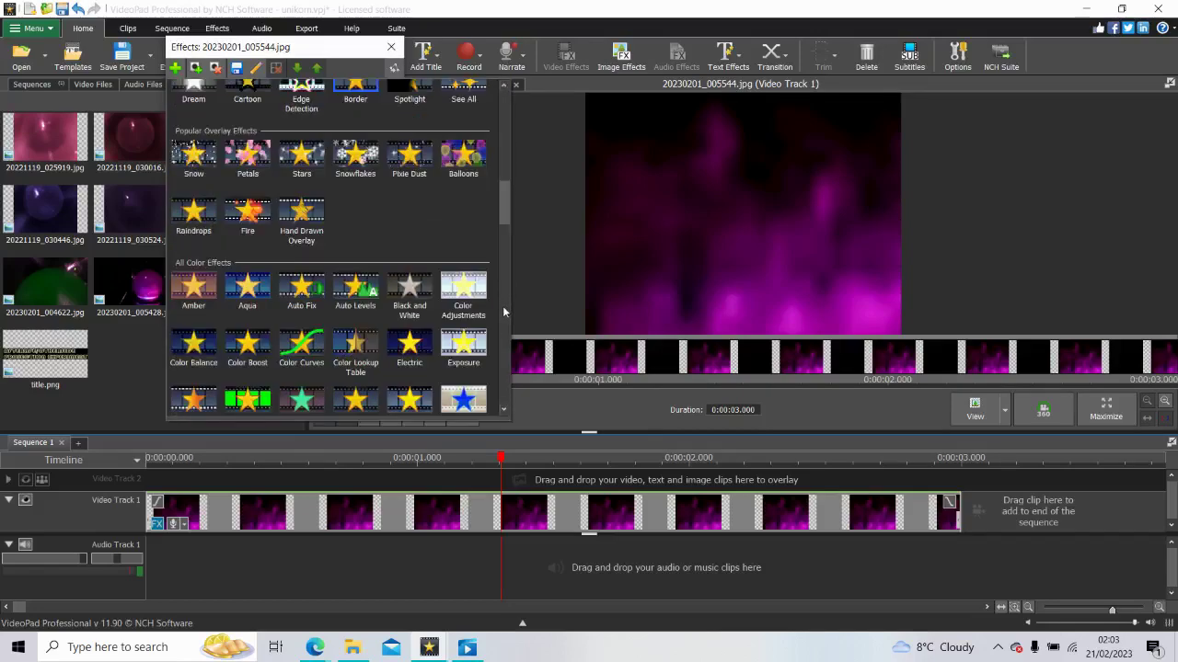
pyautogui.click(313, 342)
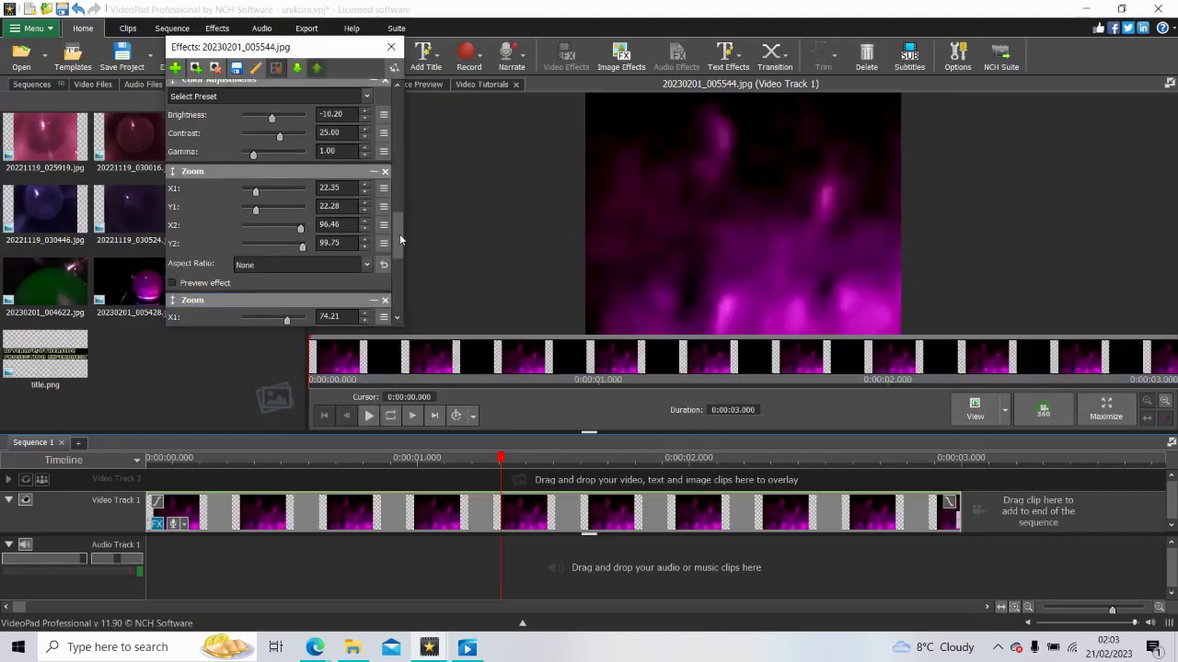
pyautogui.moveTo(401, 240); pyautogui.dragTo(384, 123)
pyautogui.moveTo(258, 225); pyautogui.dragTo(238, 295)
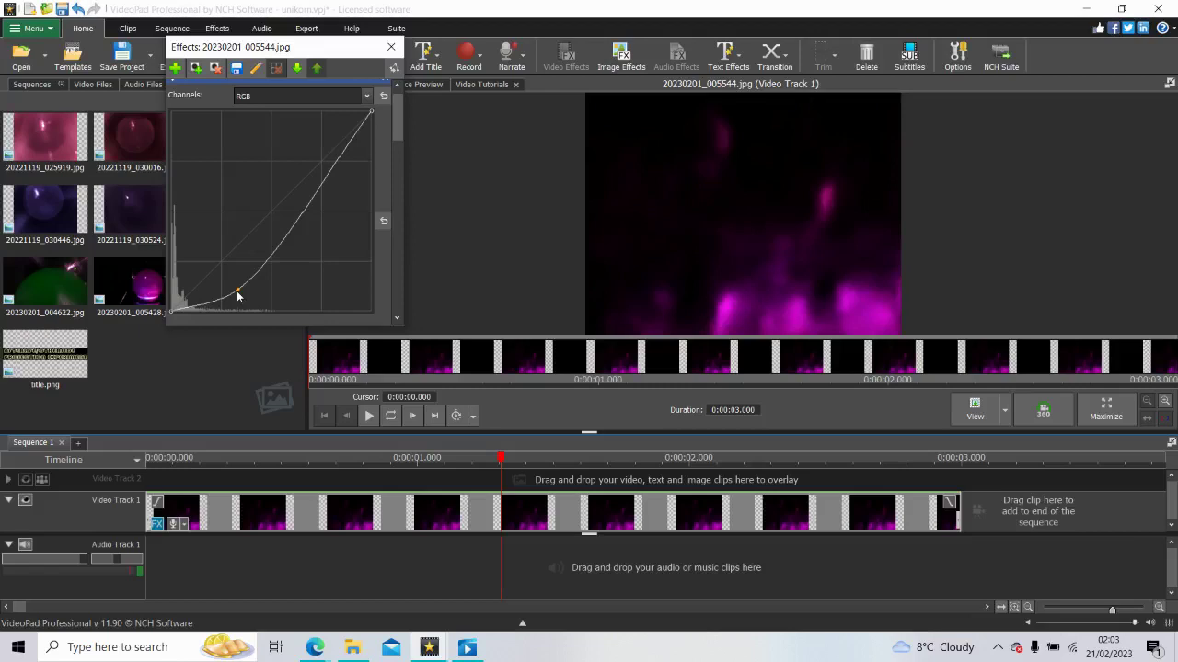
pyautogui.moveTo(238, 295); pyautogui.dragTo(216, 263)
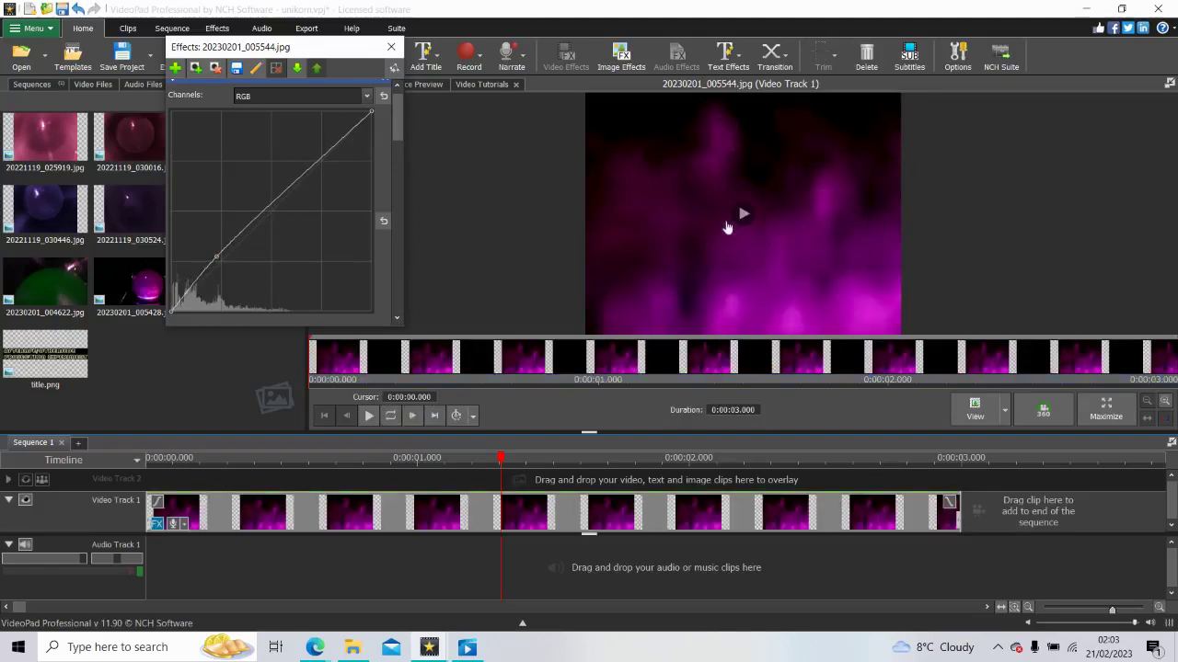
# Step: Lower the darkest shadows of the RGB curve slightly and add control points from the shadows to the lower midtones
pyautogui.click(181, 311)
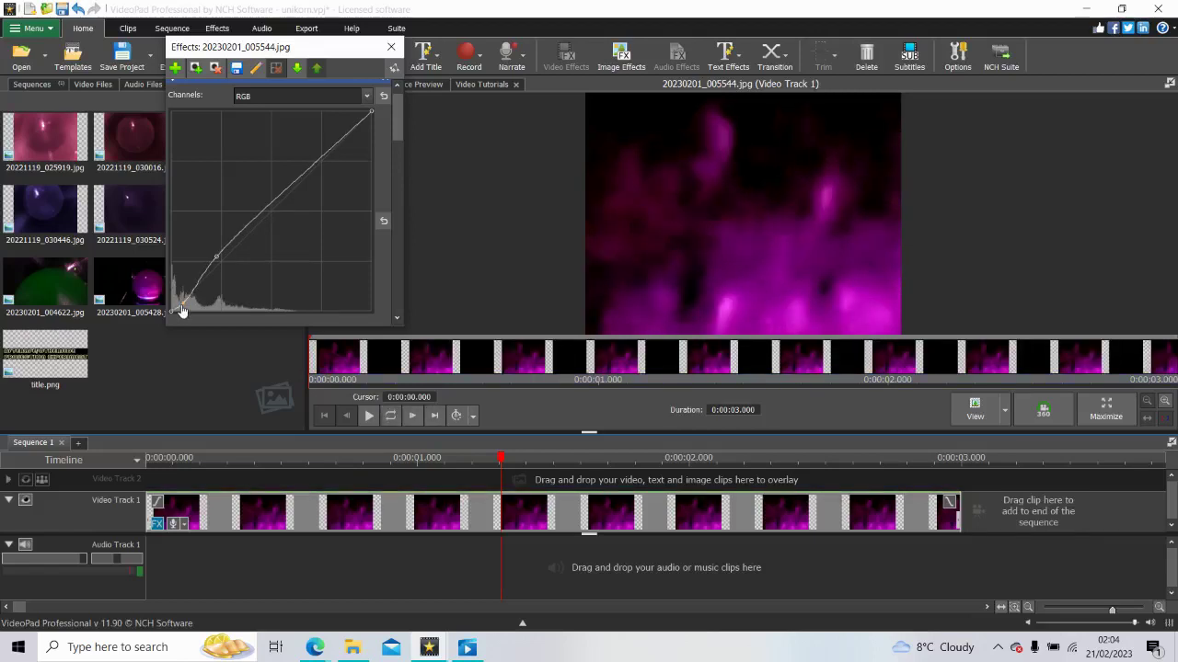
pyautogui.click(201, 280)
pyautogui.click(231, 248)
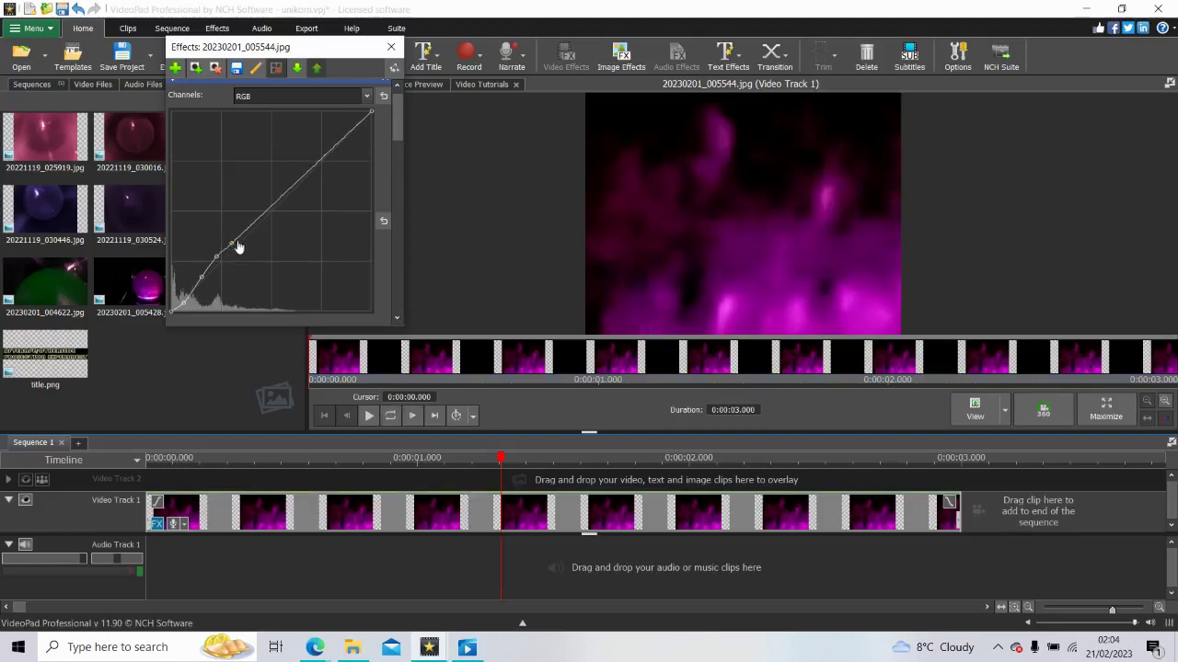
pyautogui.click(248, 234)
pyautogui.click(200, 277)
pyautogui.click(195, 292)
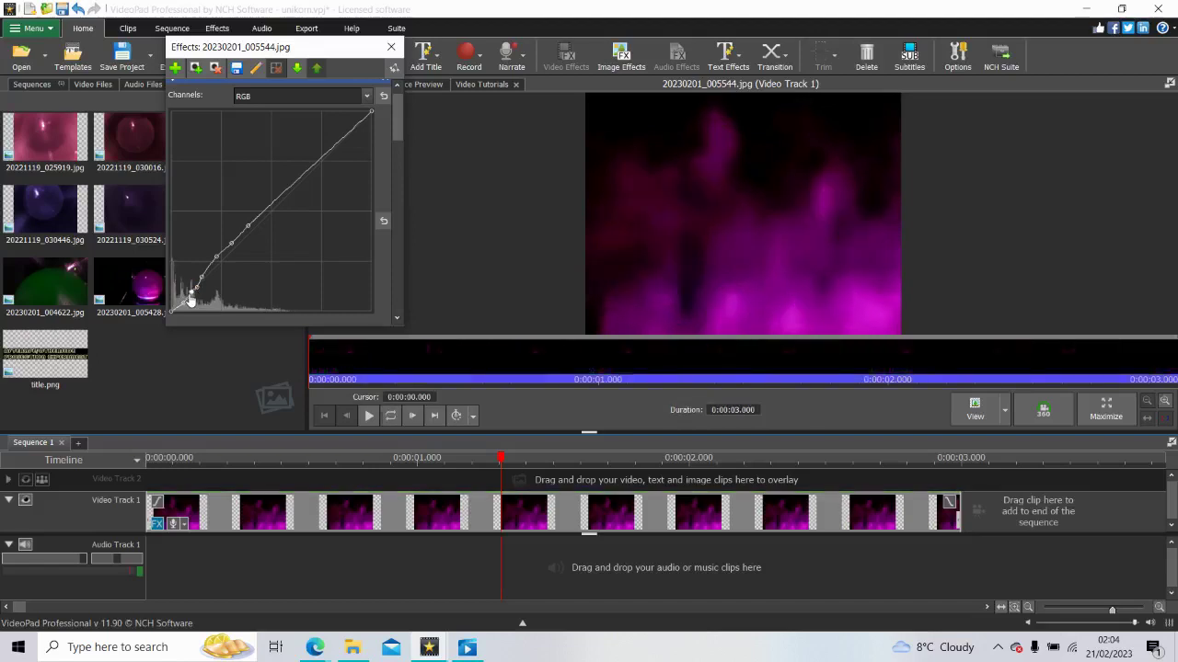
pyautogui.moveTo(189, 302); pyautogui.dragTo(189, 304)
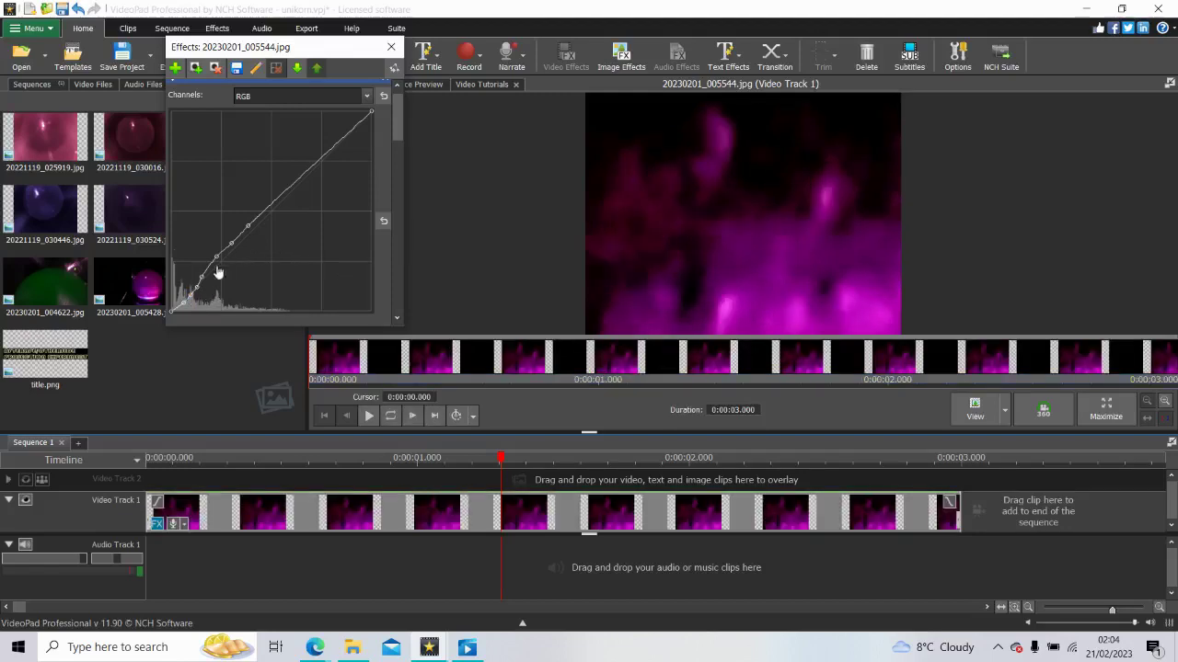
# Step: Add further RGB curve points up to the highlights, lowering one midtone point slightly and lifting the highlights a little
pyautogui.click(209, 272)
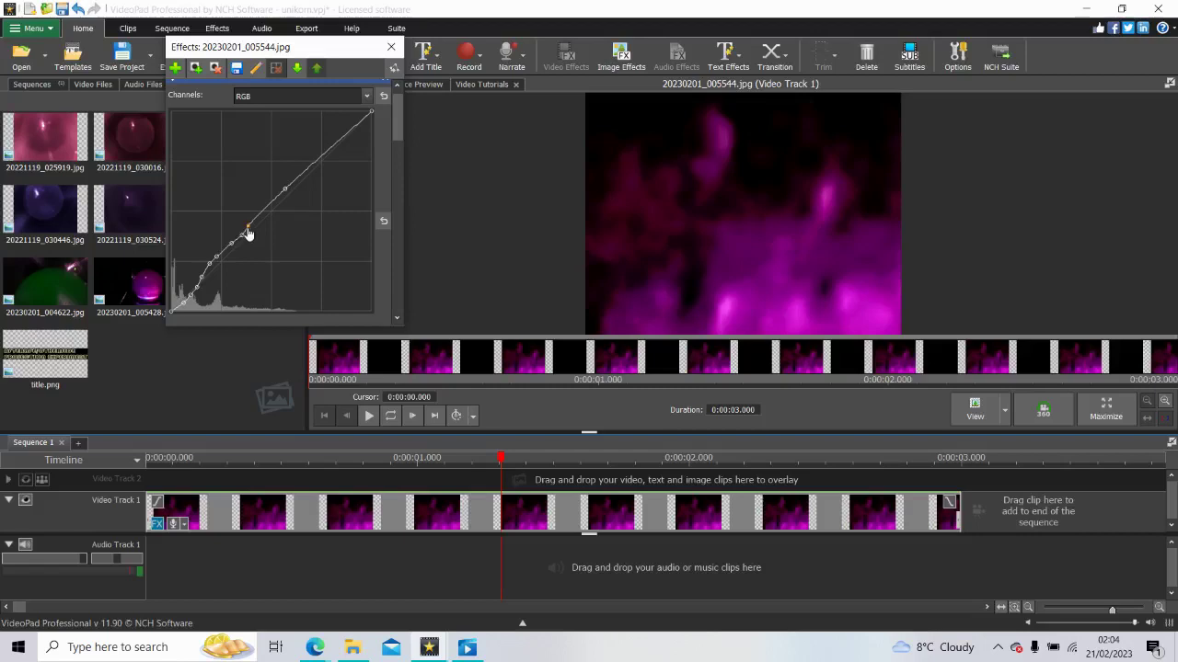
pyautogui.moveTo(247, 234)
pyautogui.mouseDown()
pyautogui.moveTo(263, 219)
pyautogui.moveTo(249, 237)
pyautogui.mouseUp()
pyautogui.moveTo(748, 296)
pyautogui.click(337, 138)
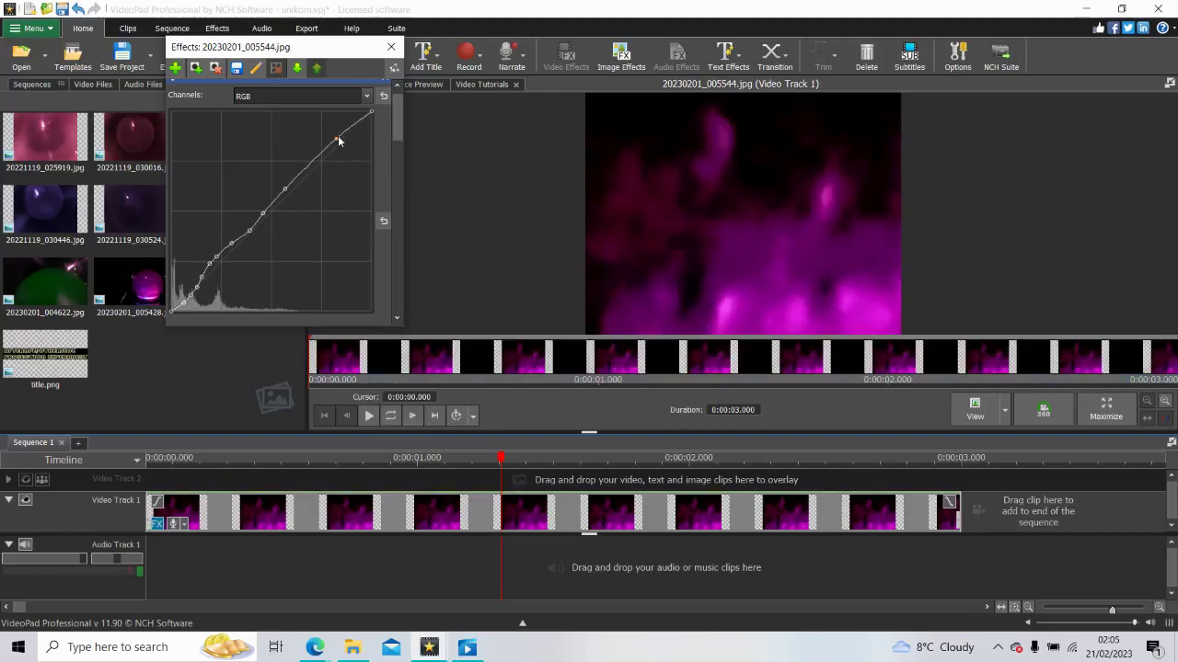
# Step: Add a Crop effect and crop the picture to the bright spot and glow in its lower-right part
pyautogui.moveTo(398, 117); pyautogui.dragTo(413, 327)
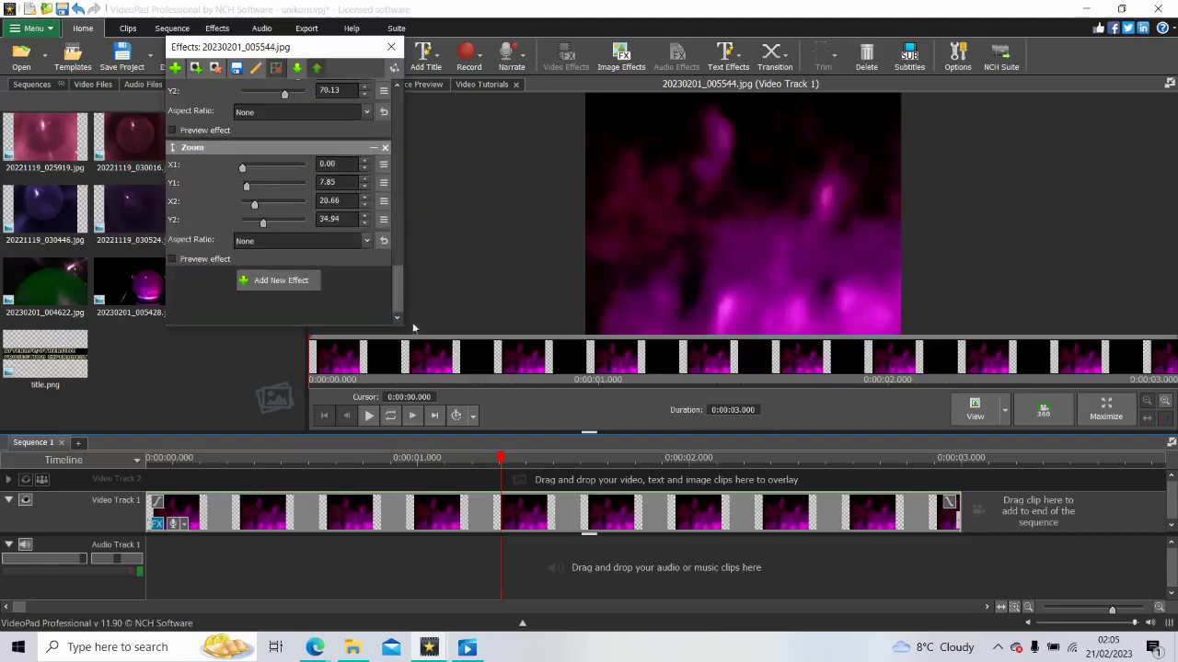
pyautogui.click(303, 281)
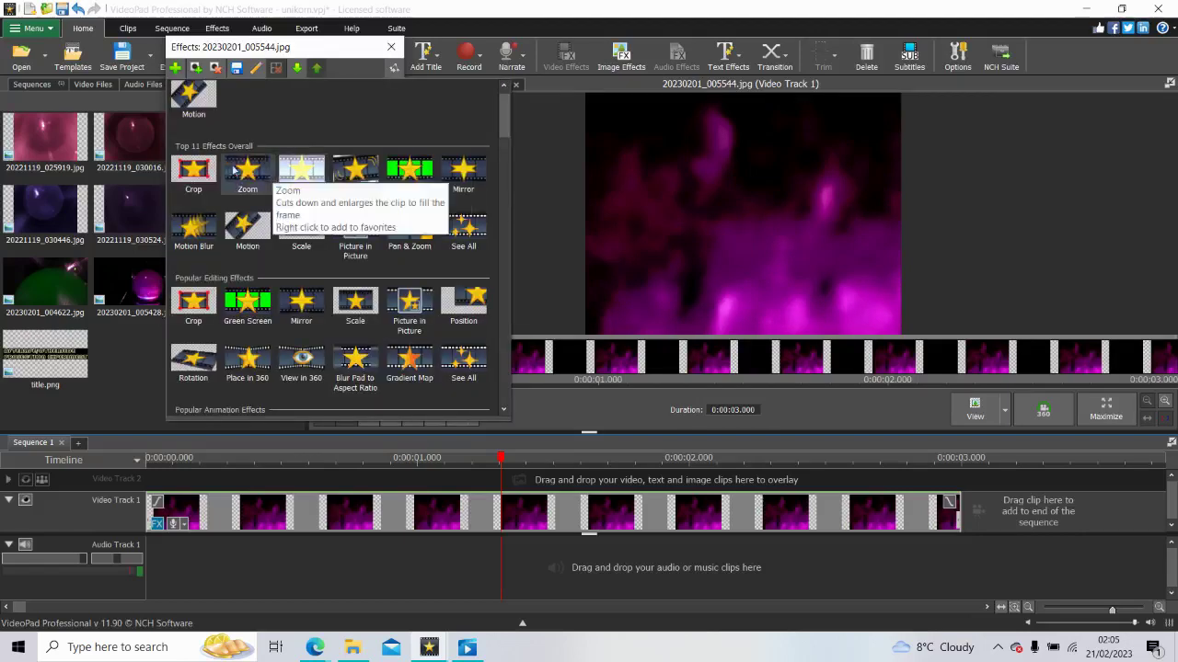
pyautogui.click(194, 168)
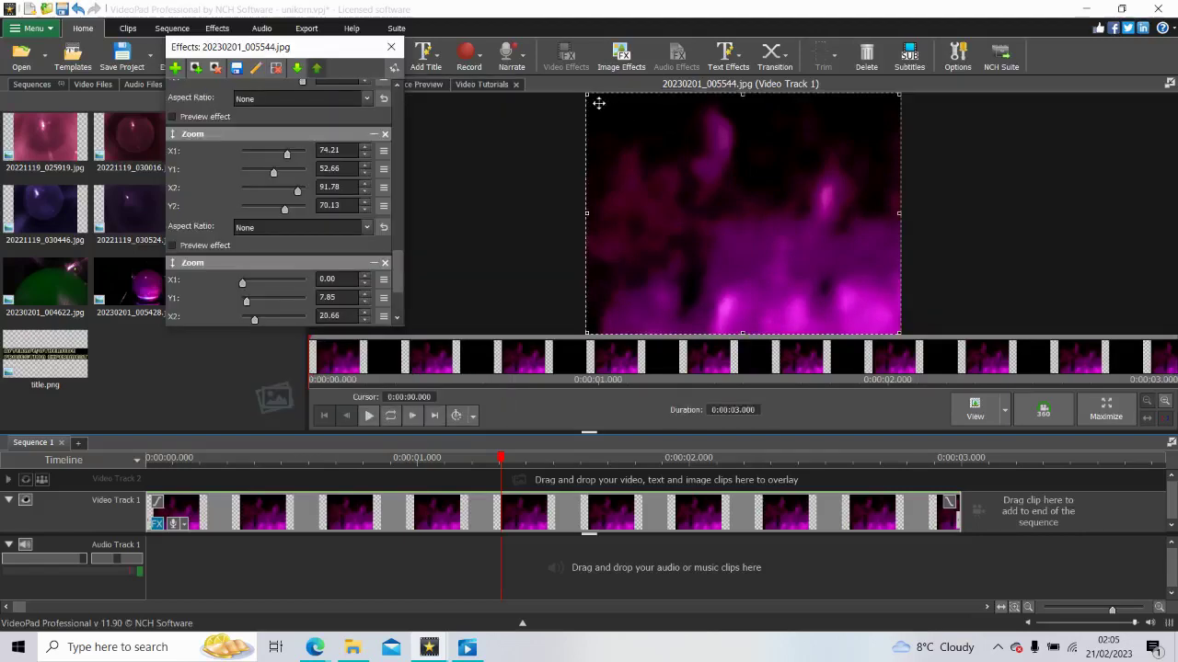
pyautogui.moveTo(586, 101); pyautogui.dragTo(796, 154)
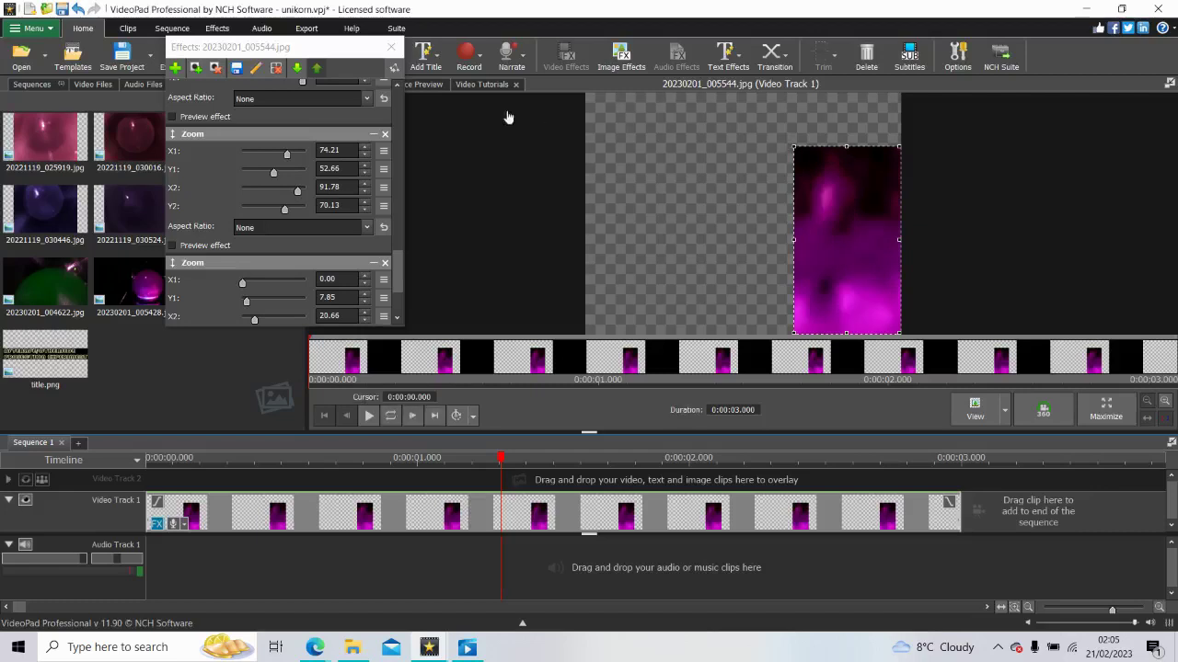
# Step: Replace the Crop effect with a new Zoom effect framed on a narrow glowing area in the picture's lower part, just right of centre
pyautogui.moveTo(397, 265); pyautogui.dragTo(411, 317)
pyautogui.click(385, 87)
pyautogui.click(274, 282)
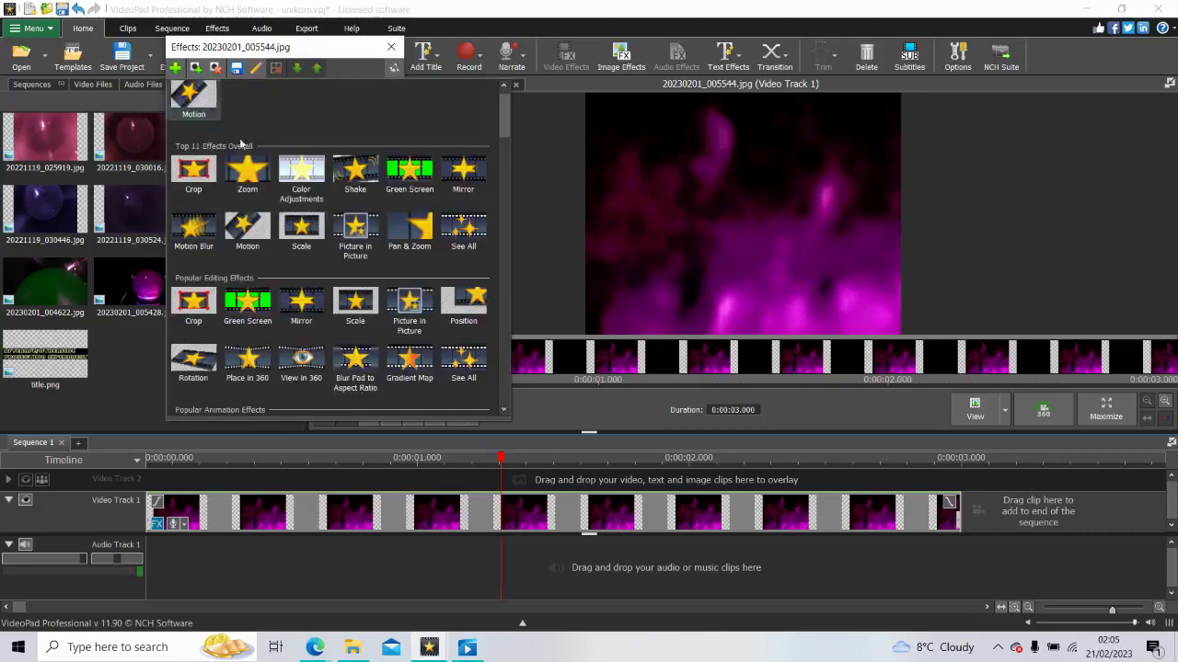
pyautogui.click(641, 162)
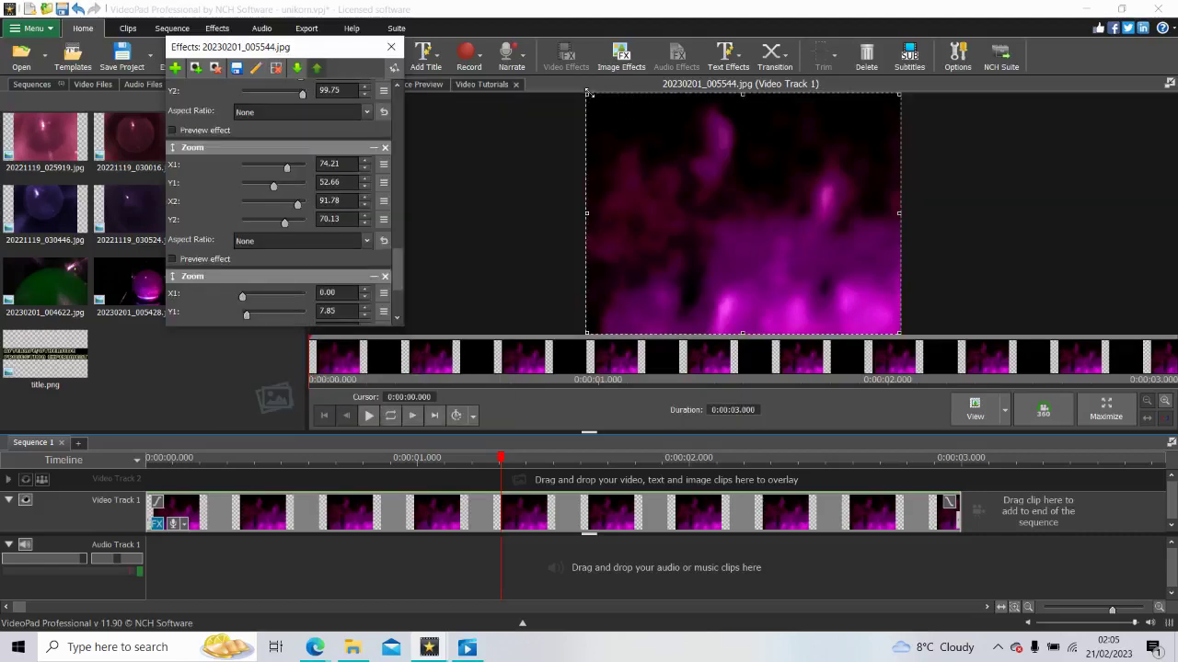
pyautogui.moveTo(587, 93); pyautogui.dragTo(751, 232)
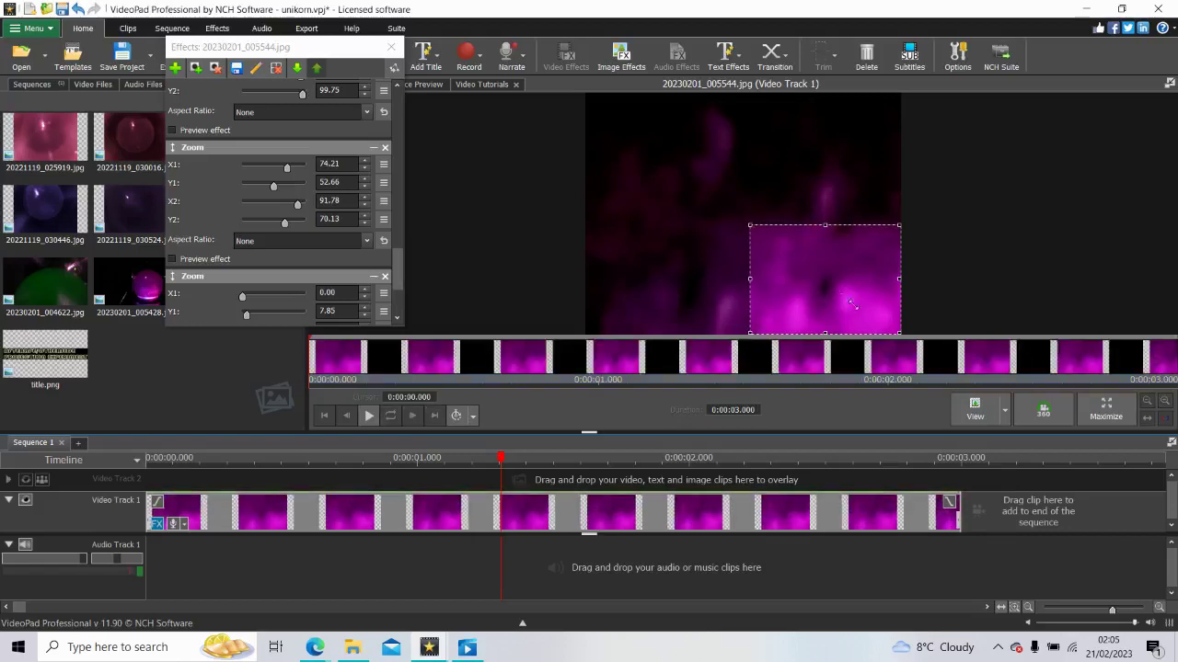
pyautogui.moveTo(899, 280); pyautogui.dragTo(799, 287)
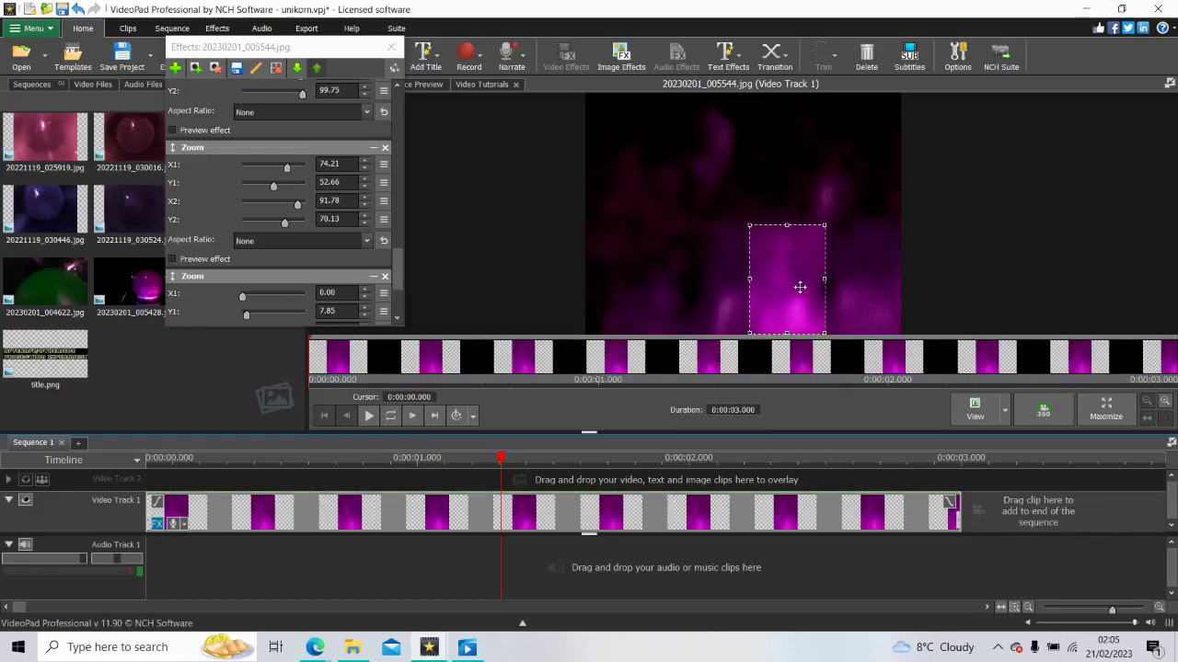
pyautogui.click(675, 460)
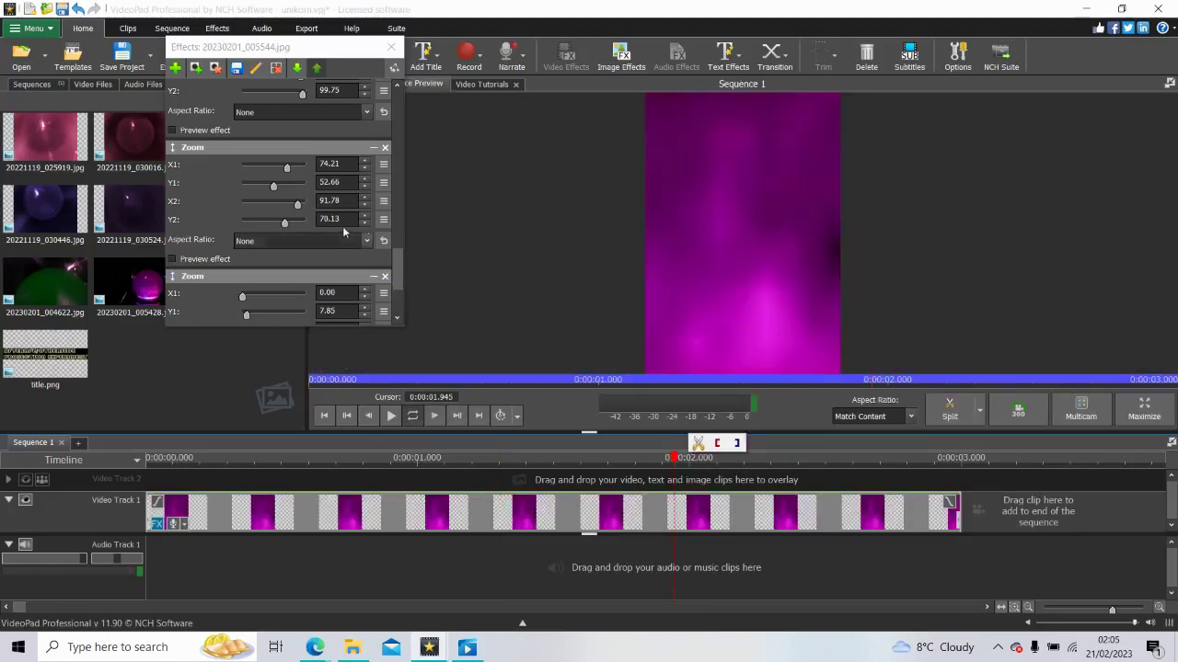
# Step: Add a new Color Curves effect and lower the shadows of its RGB curve with several closely spaced control points
pyautogui.moveTo(397, 278); pyautogui.dragTo(330, 312)
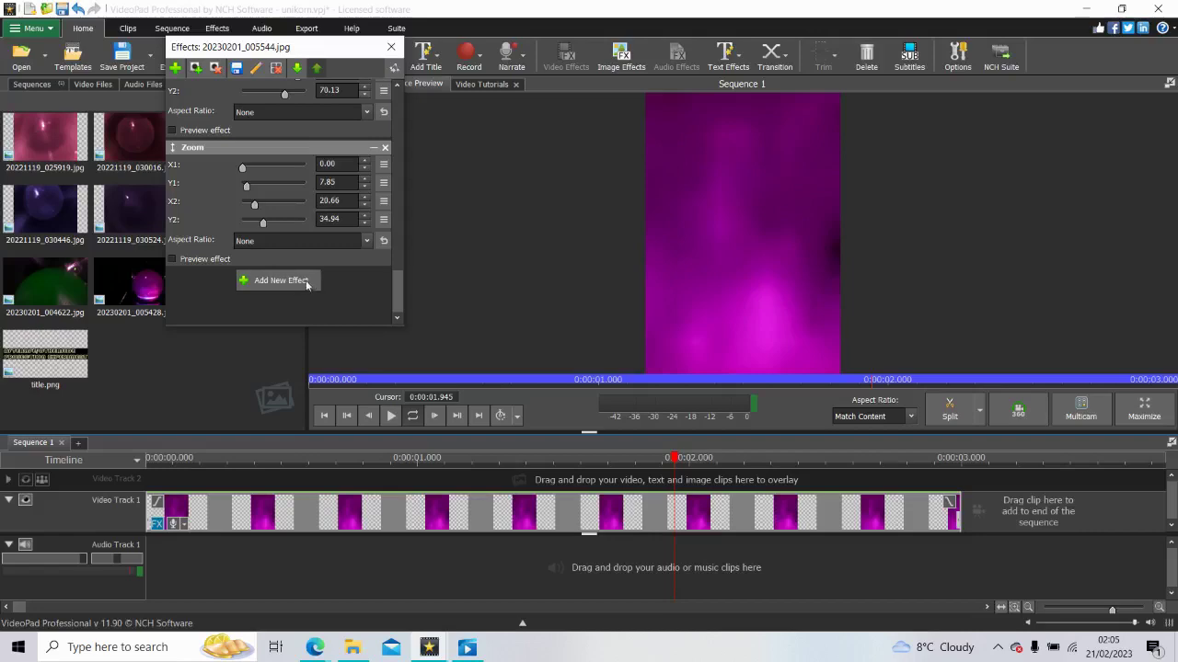
pyautogui.click(306, 280)
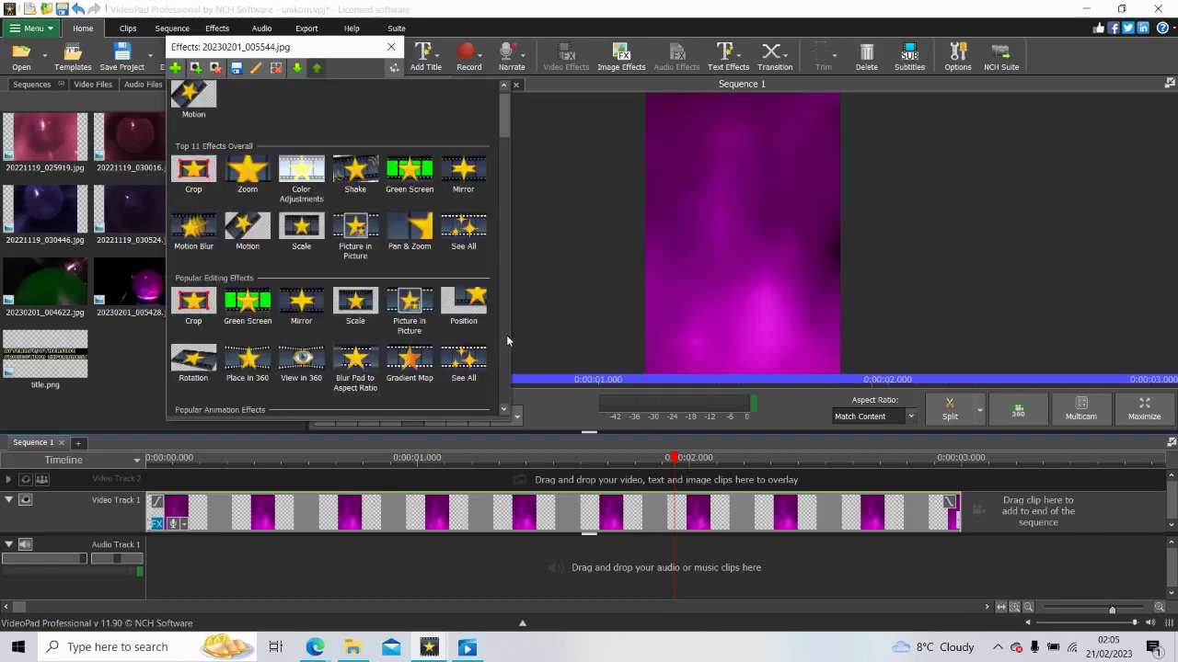
pyautogui.scroll(-6, 506, 335)
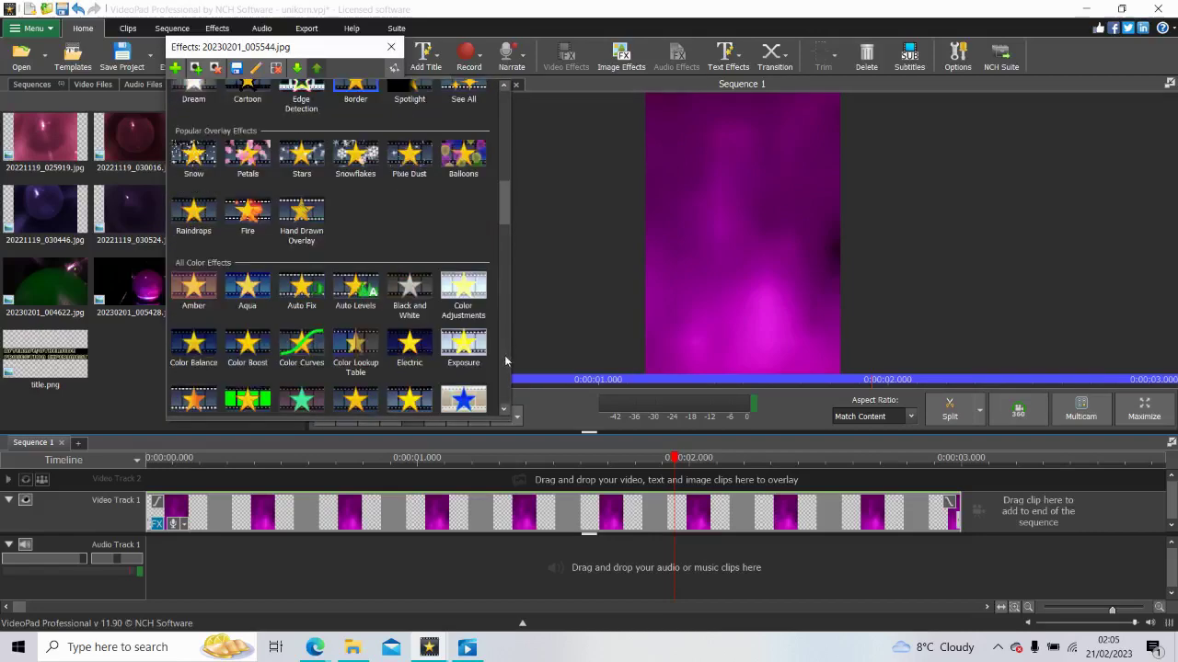
pyautogui.click(292, 340)
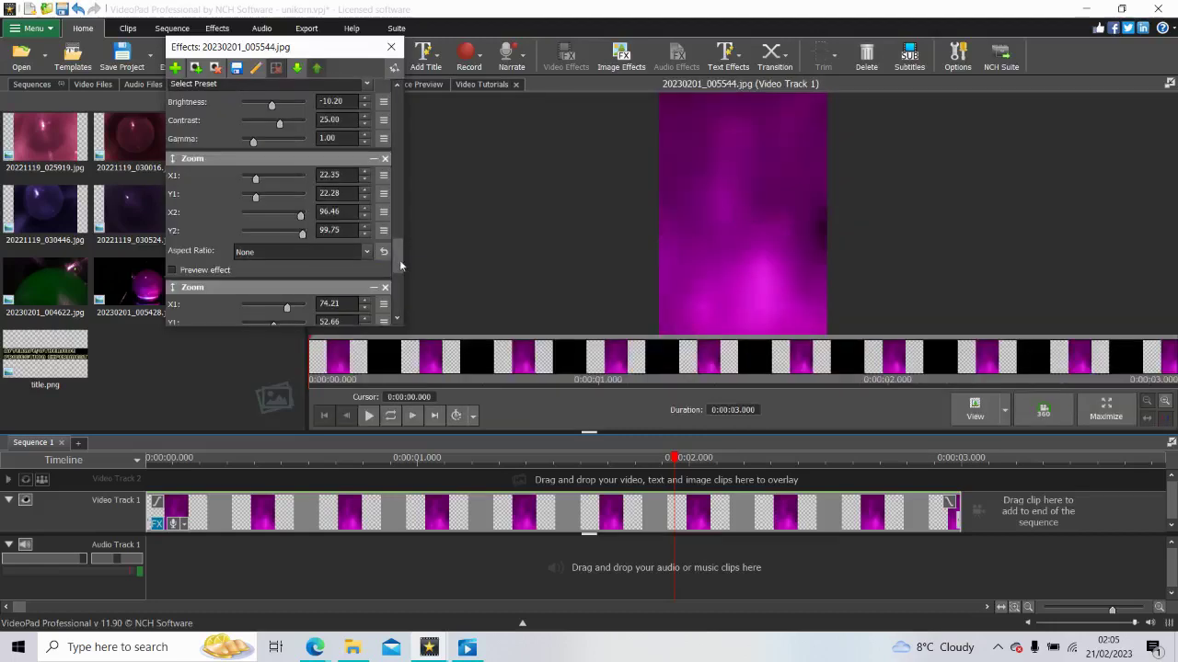
pyautogui.scroll(-8, 276, 230)
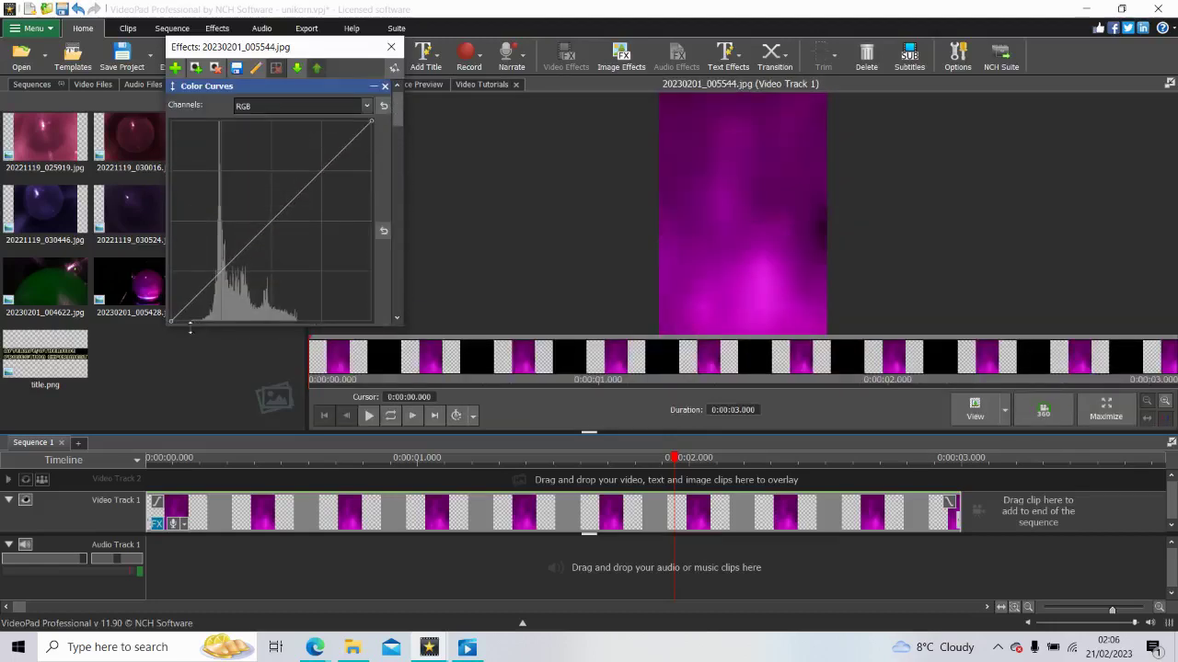
pyautogui.moveTo(183, 317); pyautogui.dragTo(185, 316)
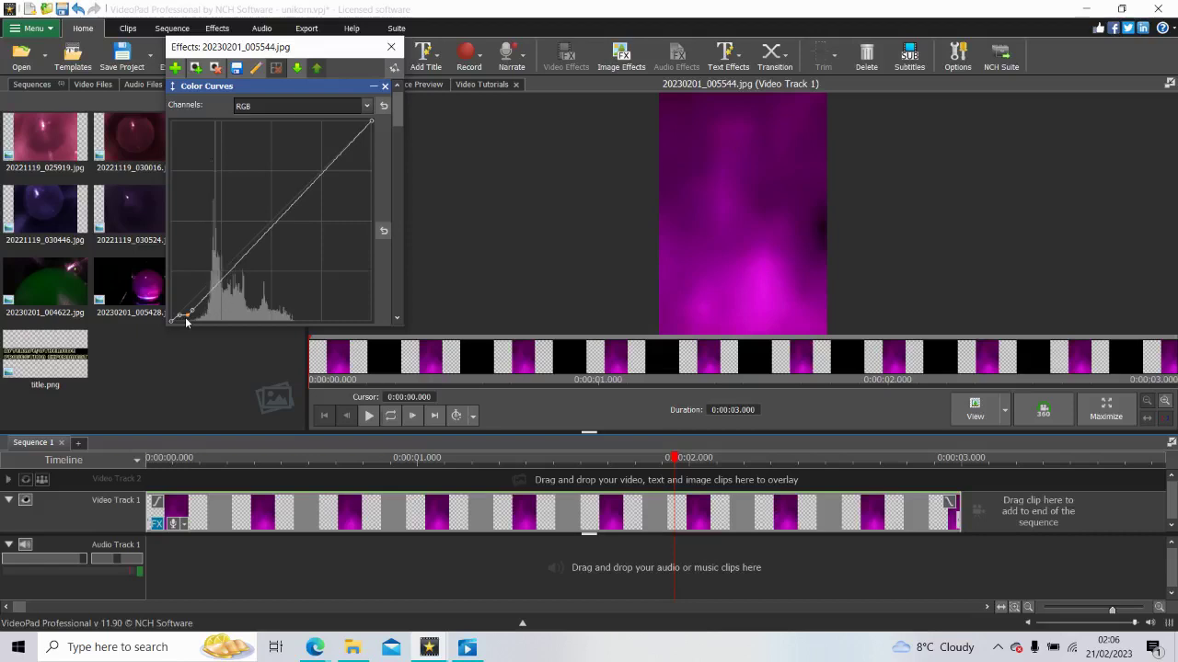
pyautogui.click(202, 312)
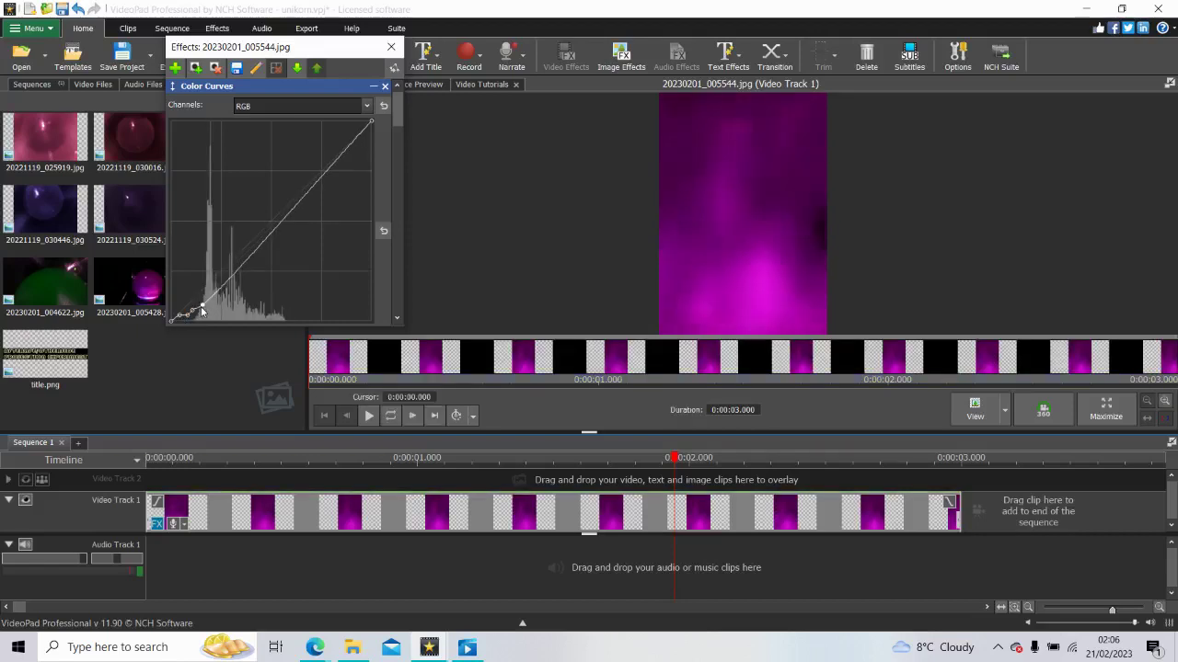
pyautogui.click(215, 297)
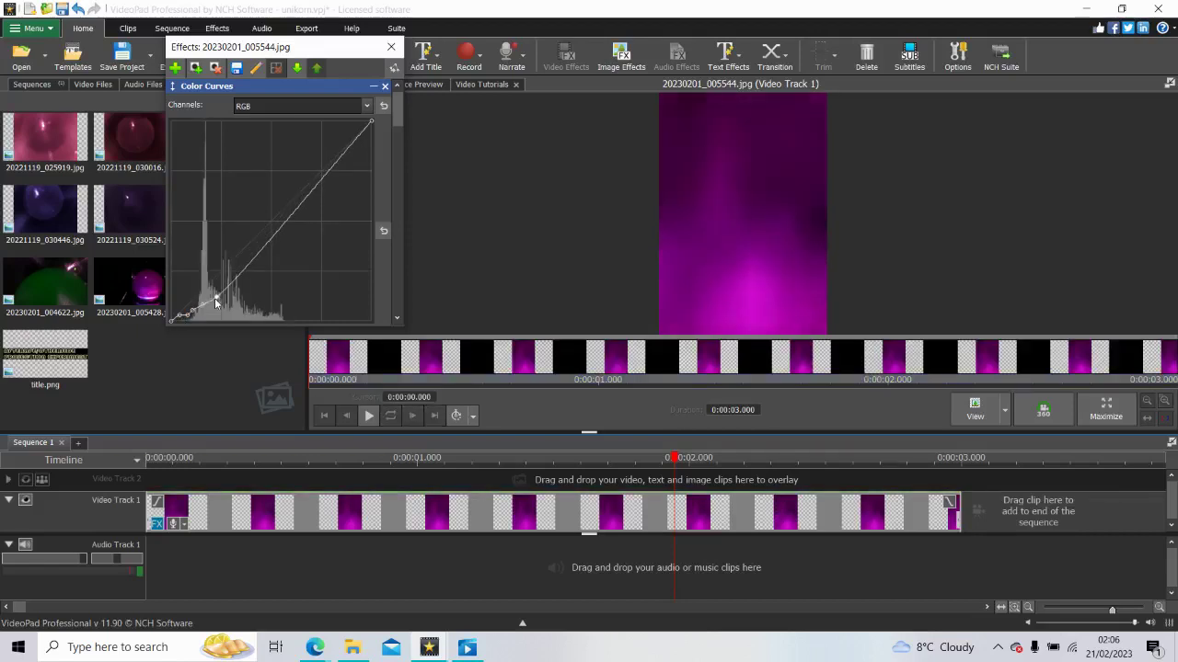
pyautogui.moveTo(216, 302); pyautogui.dragTo(225, 303)
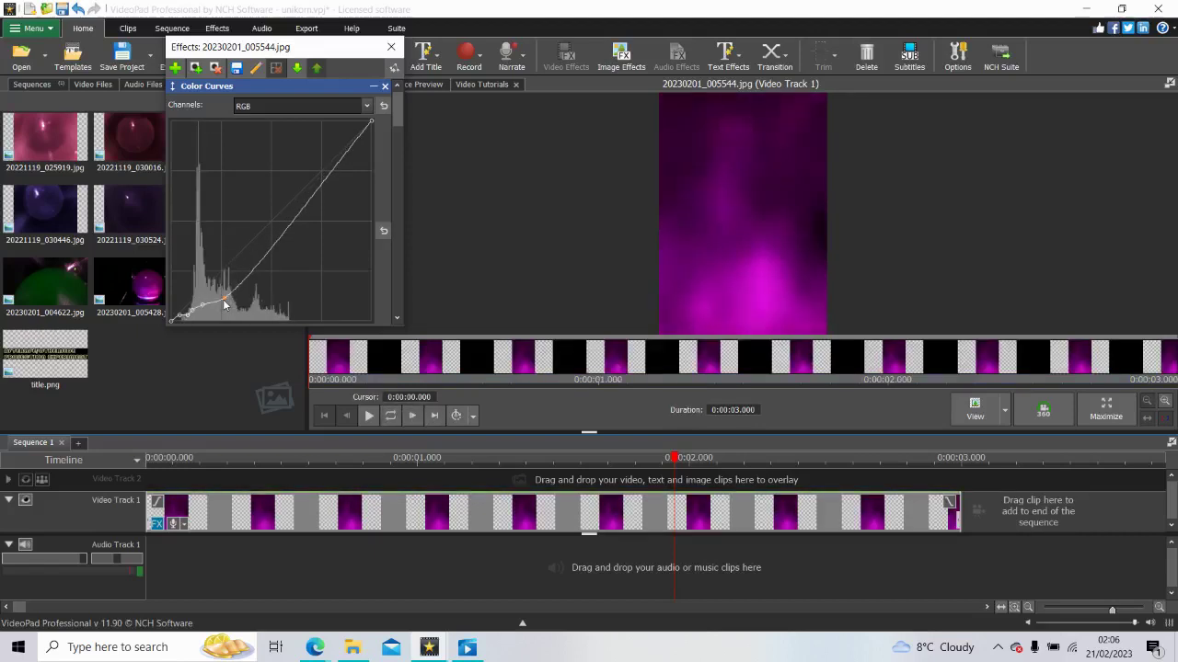
# Step: Raise the RGB curve again from the lower midtones to the highlights with three control points
pyautogui.moveTo(253, 280); pyautogui.dragTo(252, 258)
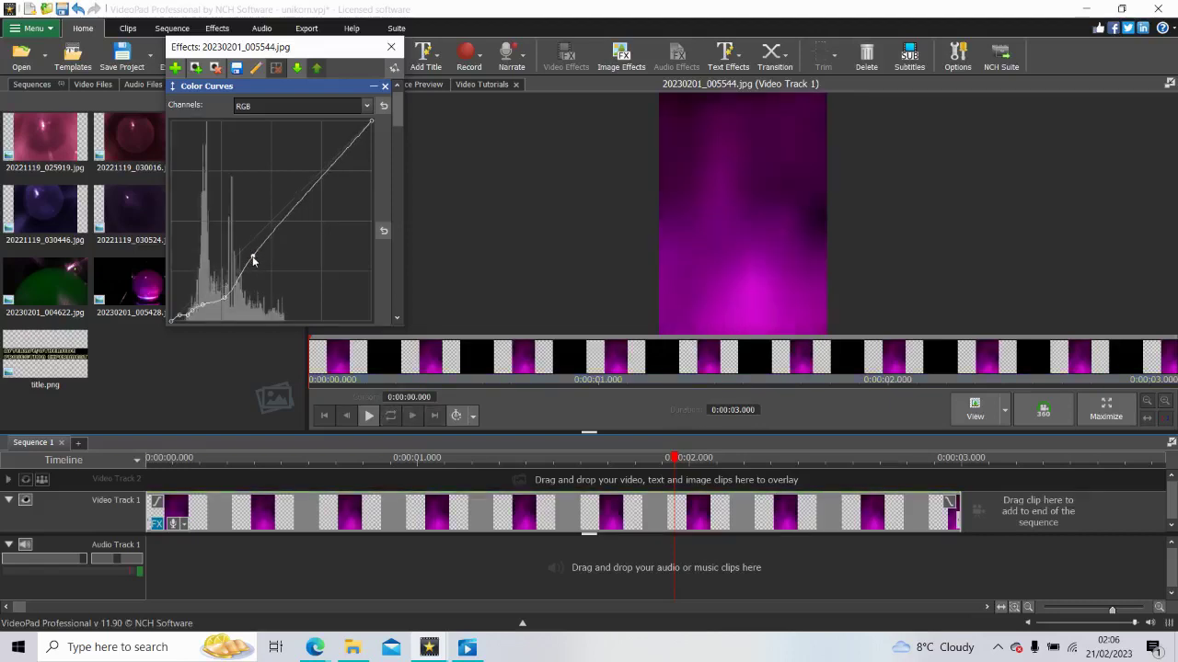
pyautogui.click(300, 195)
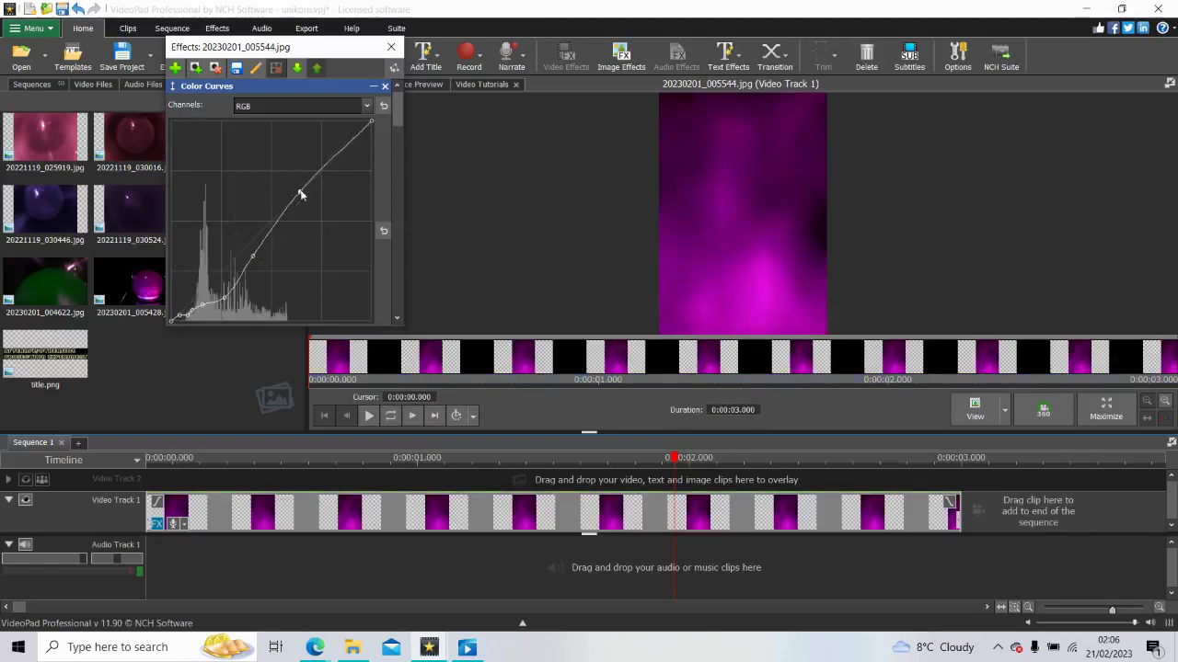
pyautogui.click(337, 150)
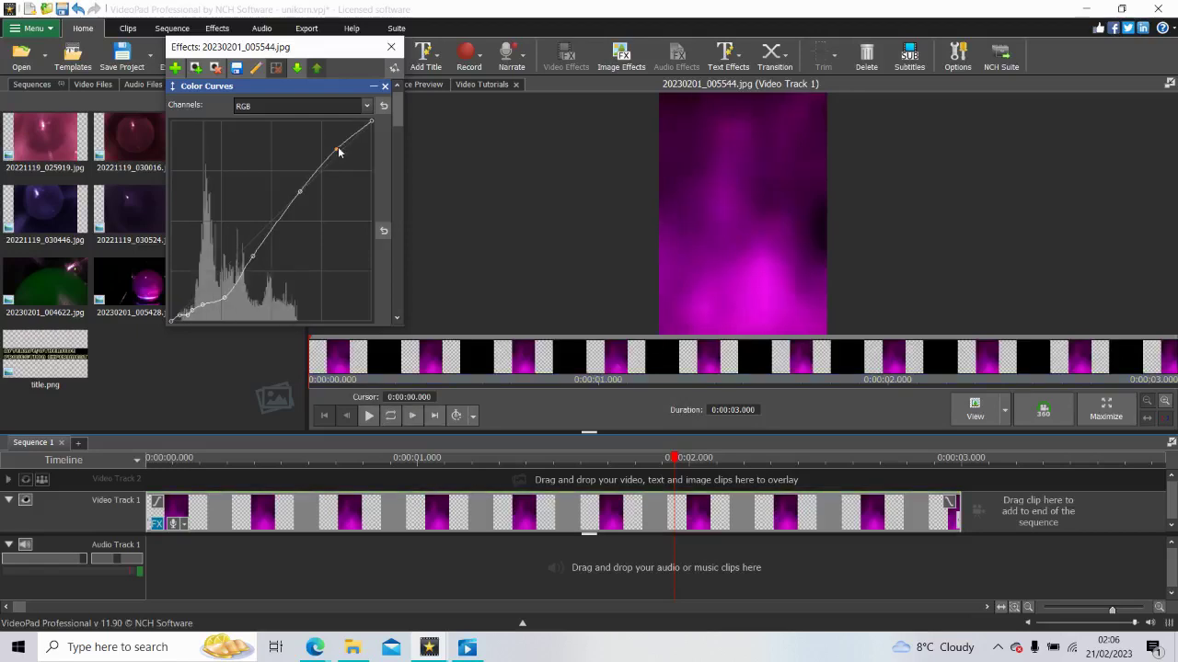
pyautogui.moveTo(336, 150); pyautogui.dragTo(342, 150)
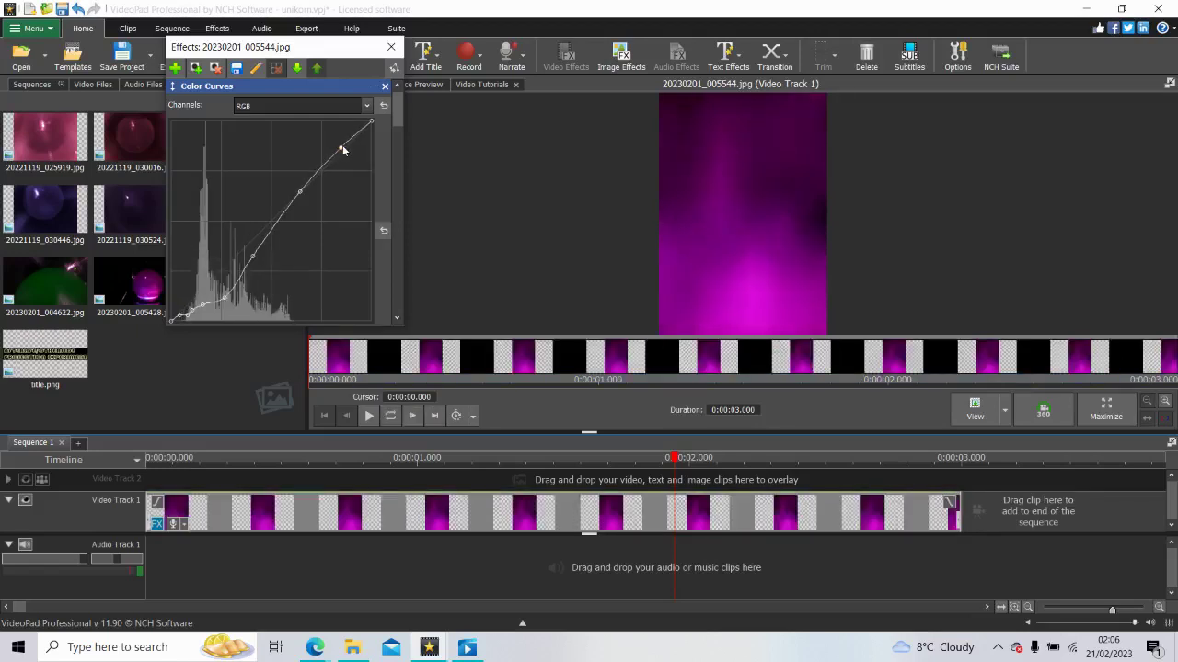
# Step: Add intermediate RGB curve points from the midtones to the upper tones and down toward the shadows
pyautogui.click(275, 222)
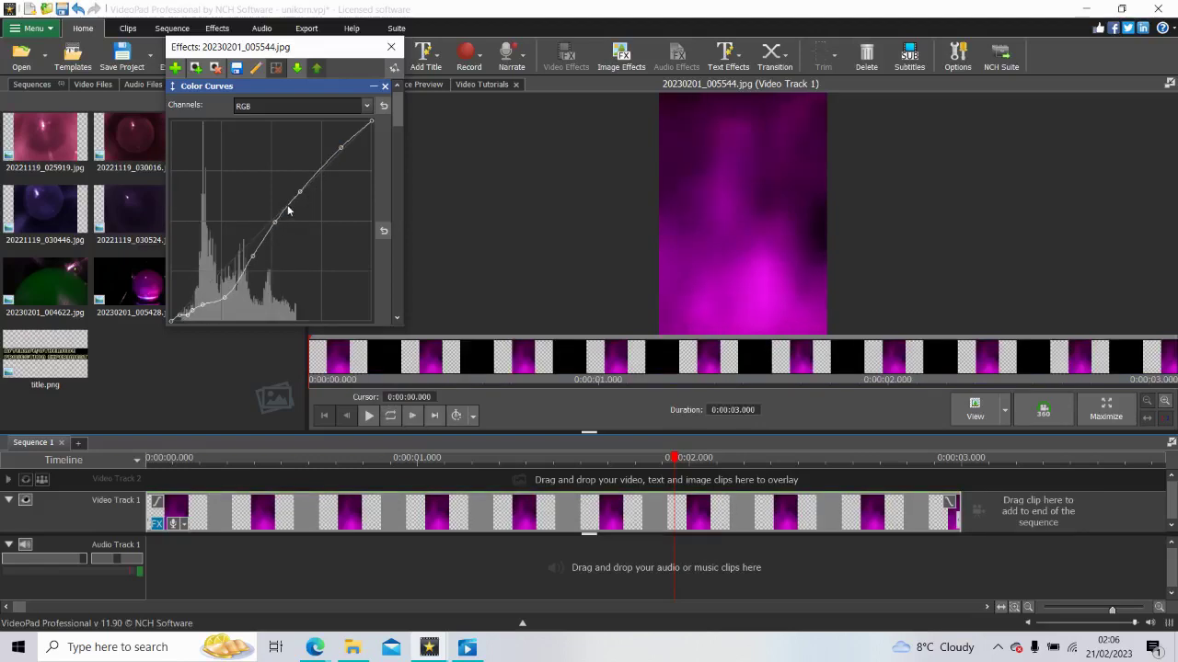
pyautogui.click(287, 210)
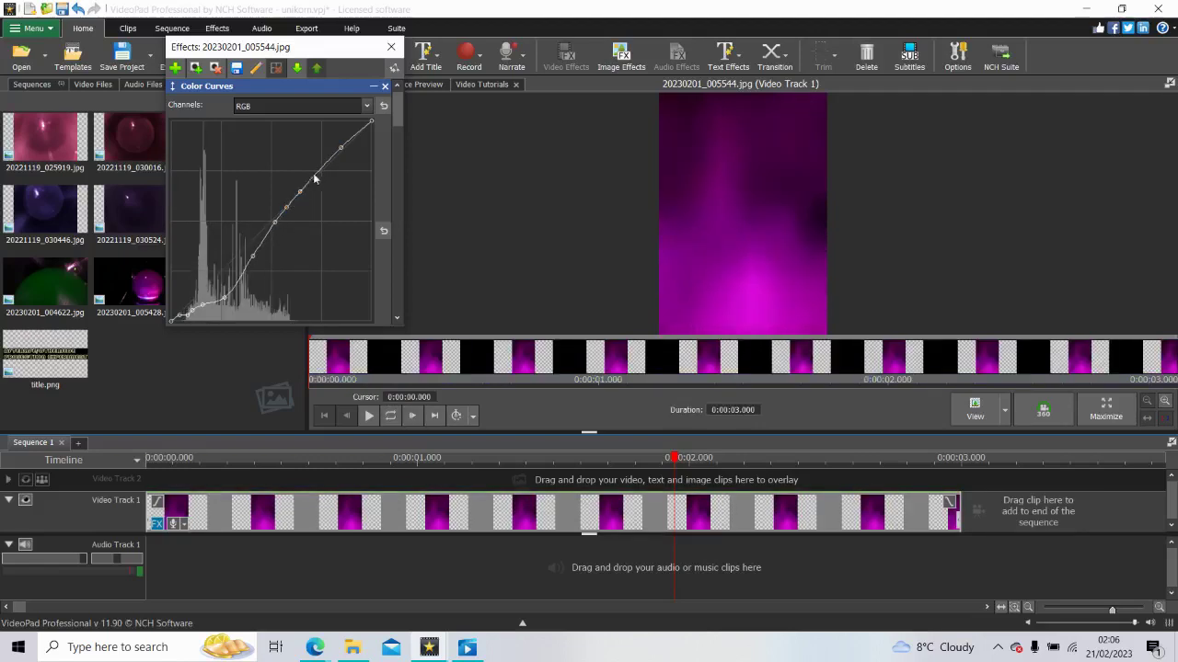
pyautogui.click(320, 176)
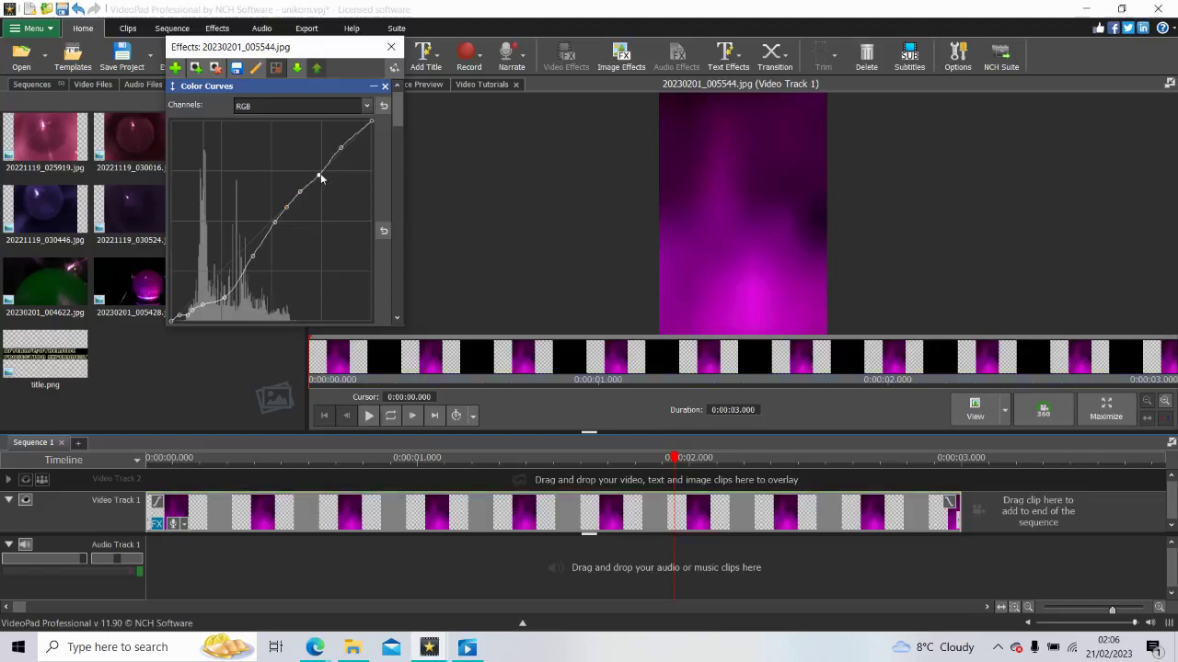
pyautogui.click(265, 242)
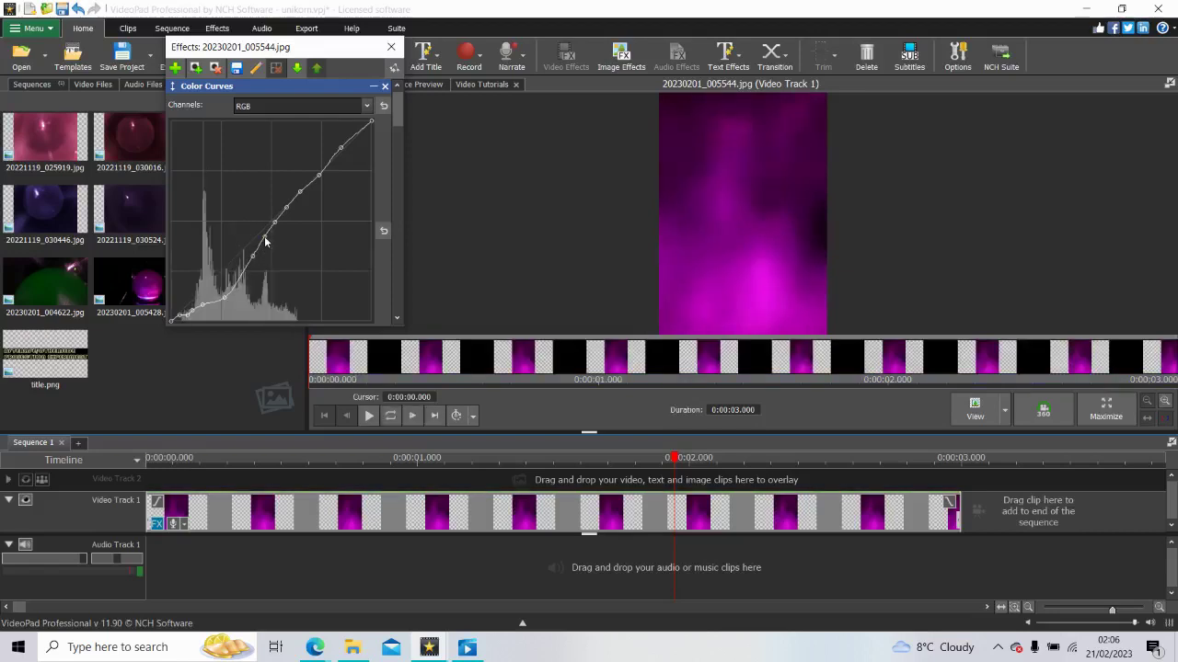
pyautogui.click(242, 279)
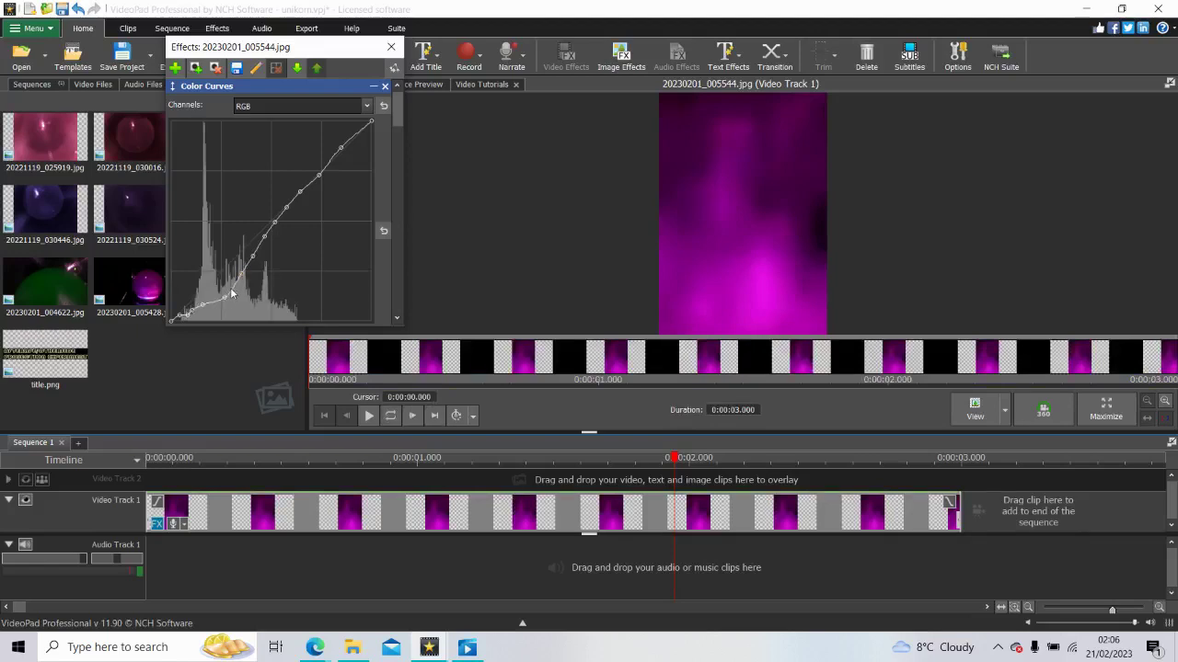
pyautogui.click(232, 289)
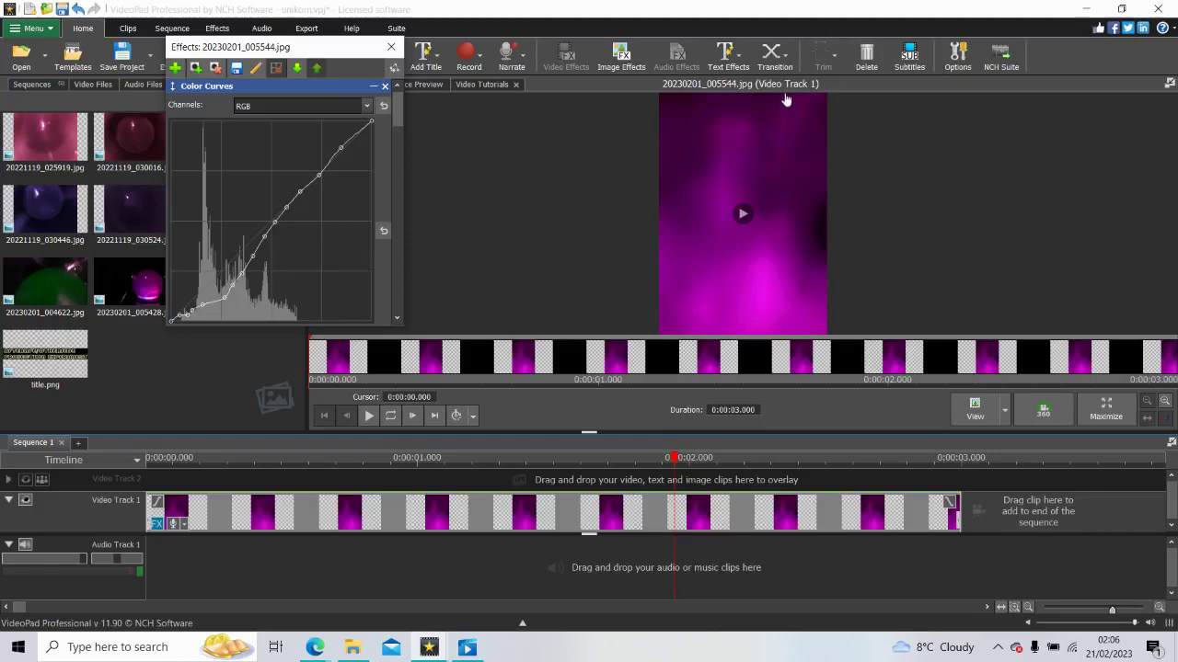
# Step: Add another RGB curve point in the lower tones and lift an upper-tone point to form a steep rise at about three quarters of the range
pyautogui.click(229, 296)
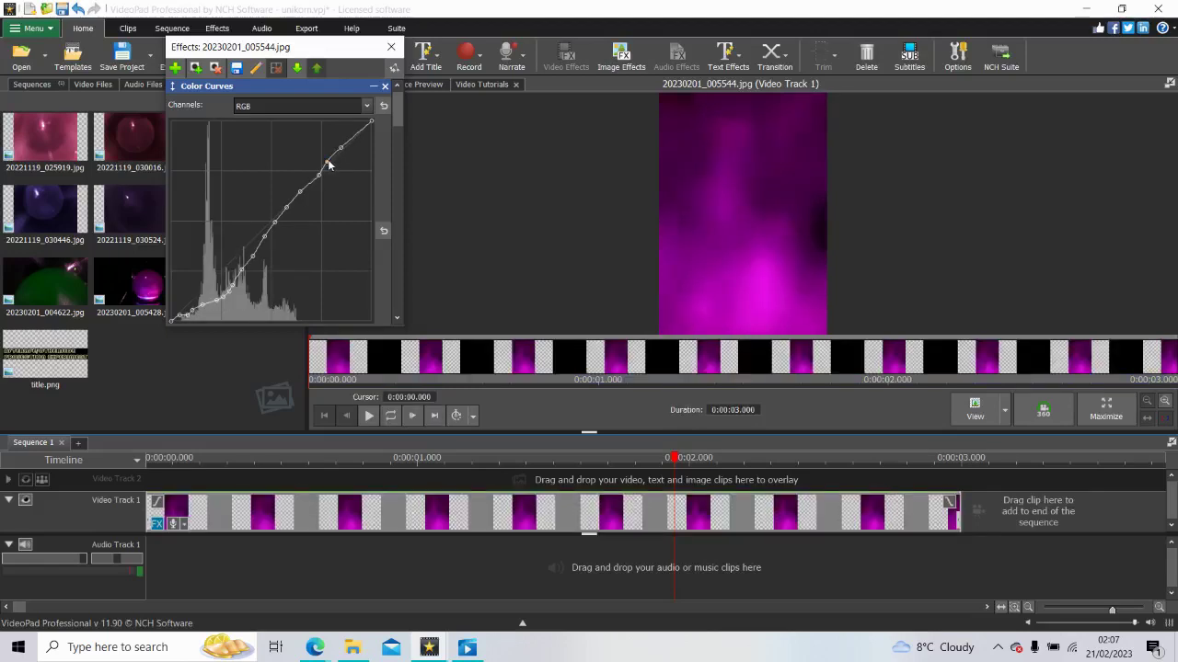
pyautogui.moveTo(328, 165); pyautogui.dragTo(323, 160)
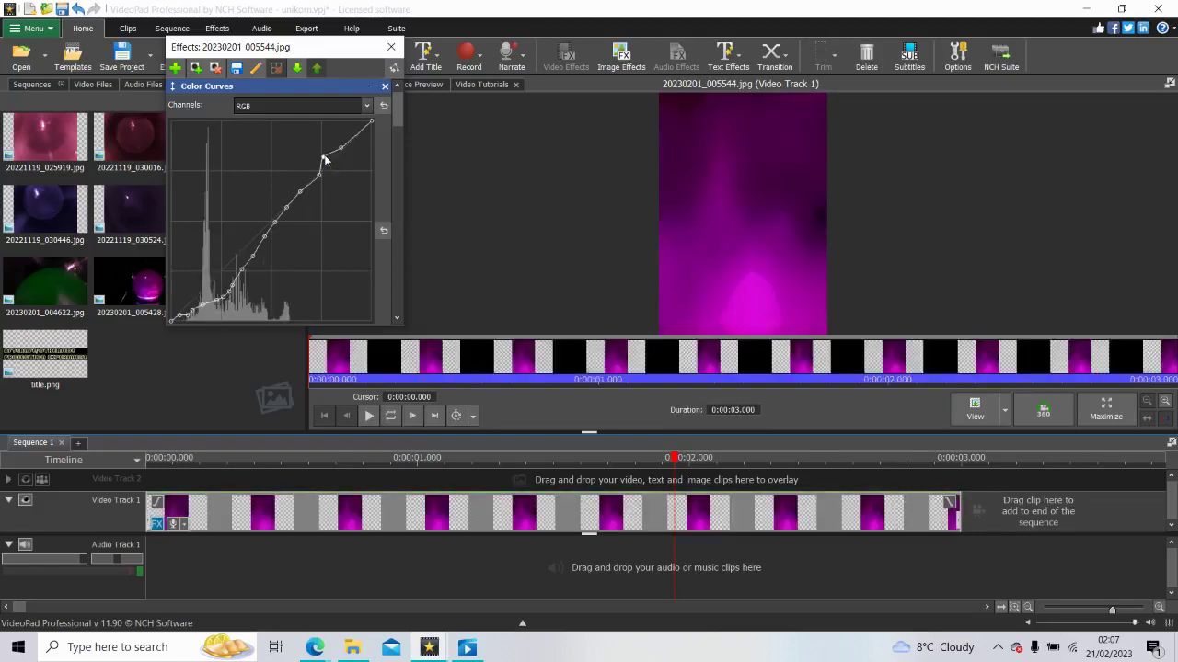
pyautogui.moveTo(324, 161); pyautogui.dragTo(325, 162)
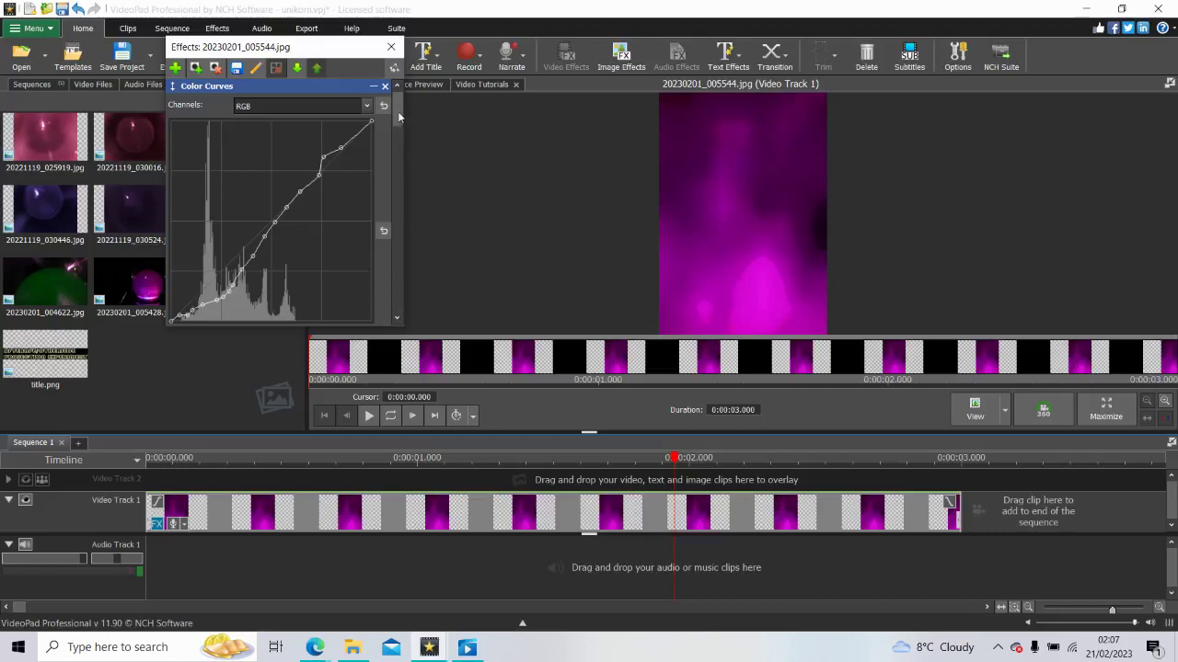
# Step: Add a new Color Adjustments effect and set its brightness to 5.10
pyautogui.moveTo(398, 116); pyautogui.dragTo(373, 334)
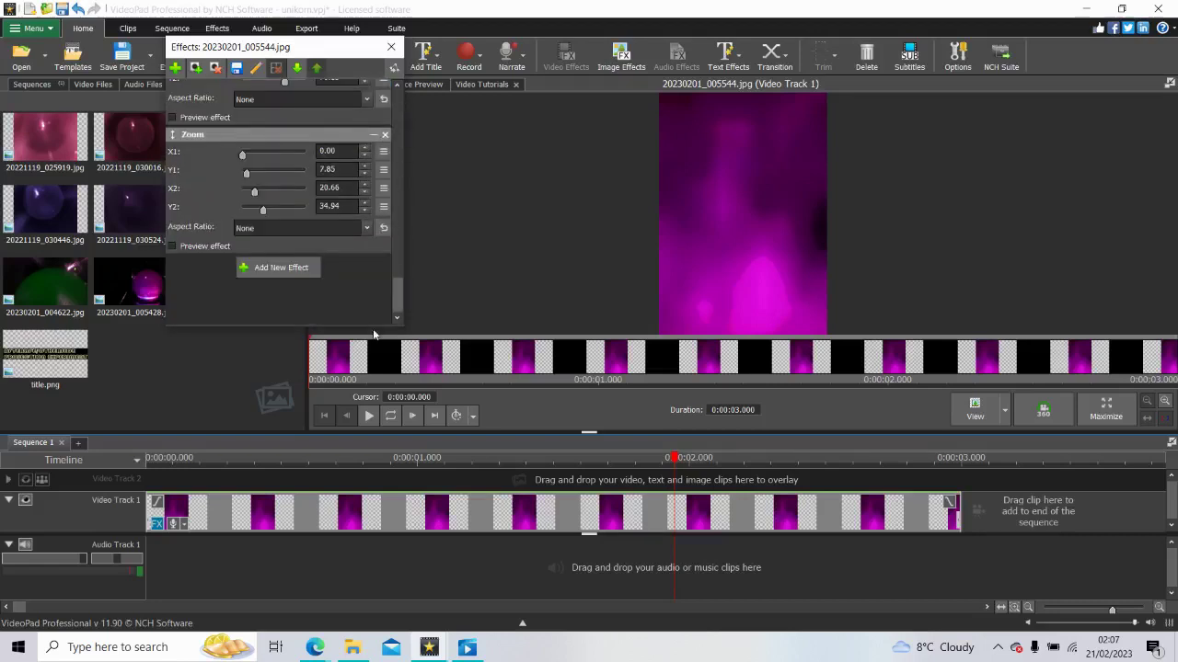
pyautogui.click(280, 271)
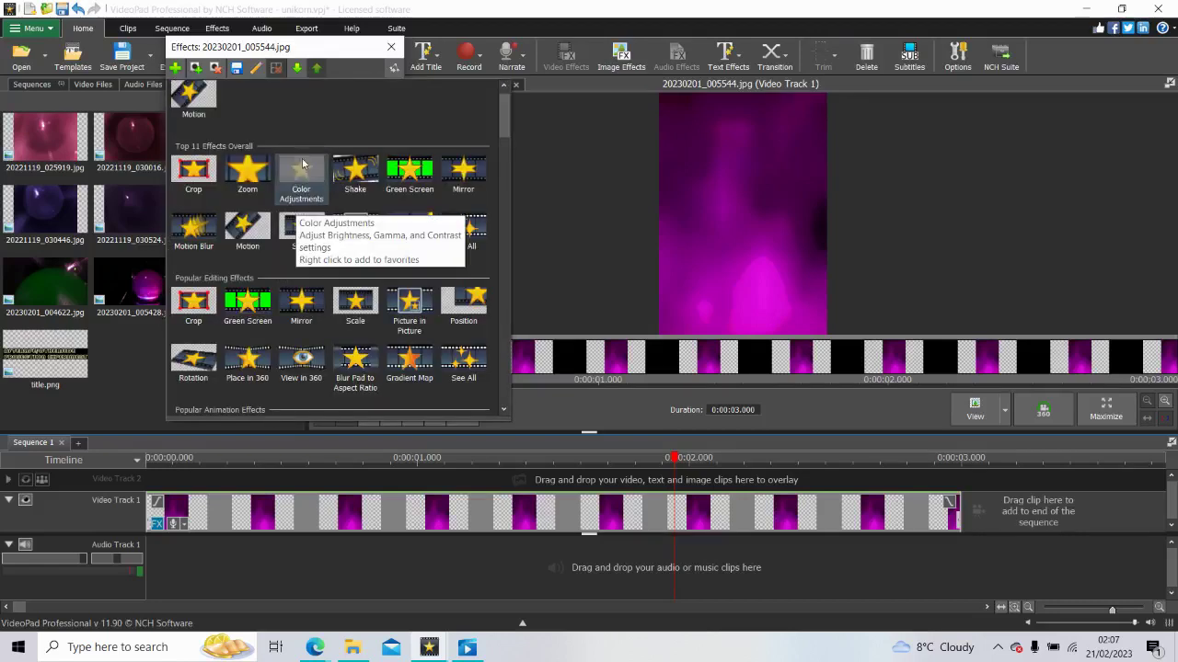
pyautogui.click(301, 164)
pyautogui.scroll(2, 402, 229)
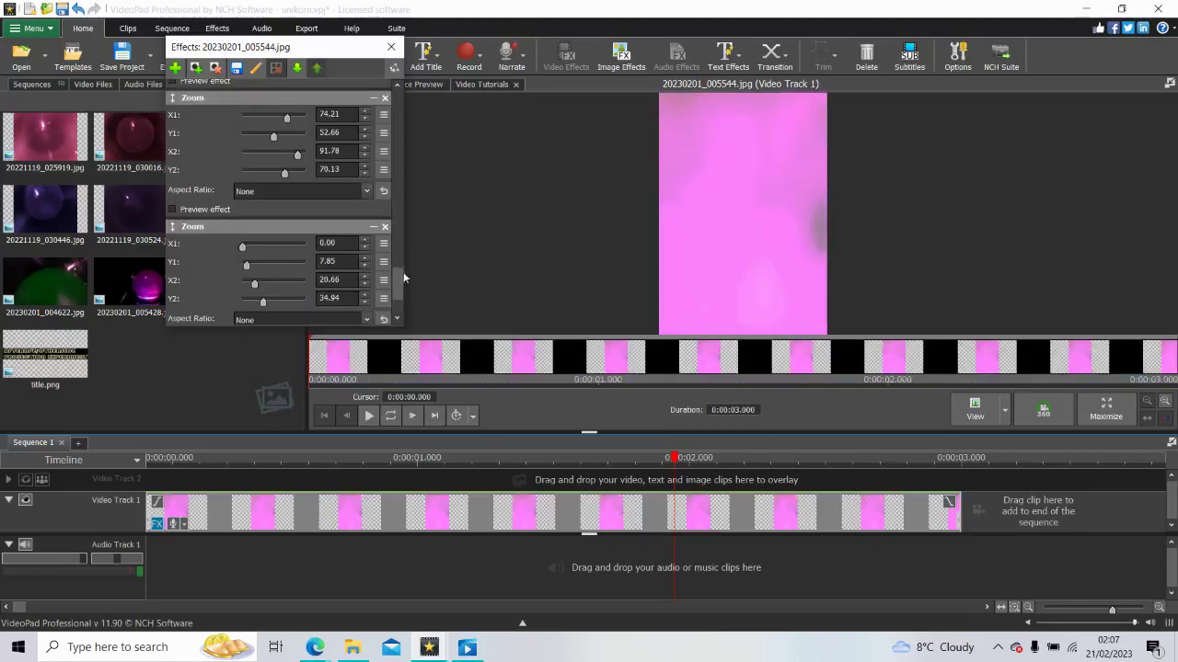
pyautogui.moveTo(399, 281); pyautogui.dragTo(398, 88)
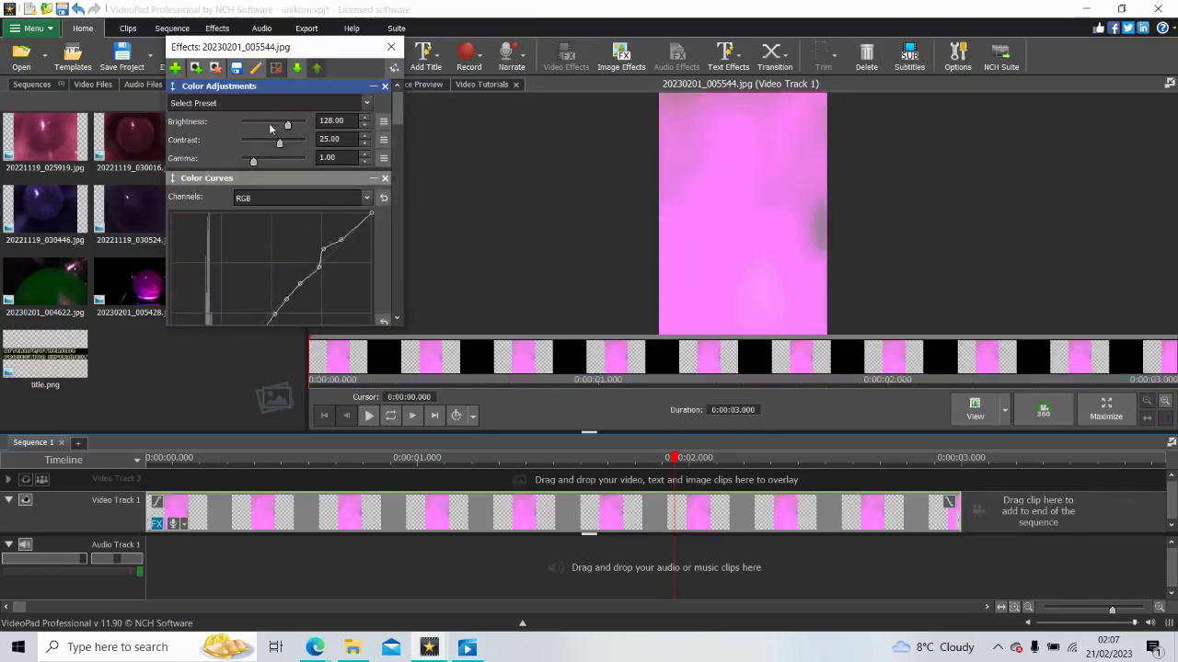
pyautogui.moveTo(288, 128); pyautogui.dragTo(273, 125)
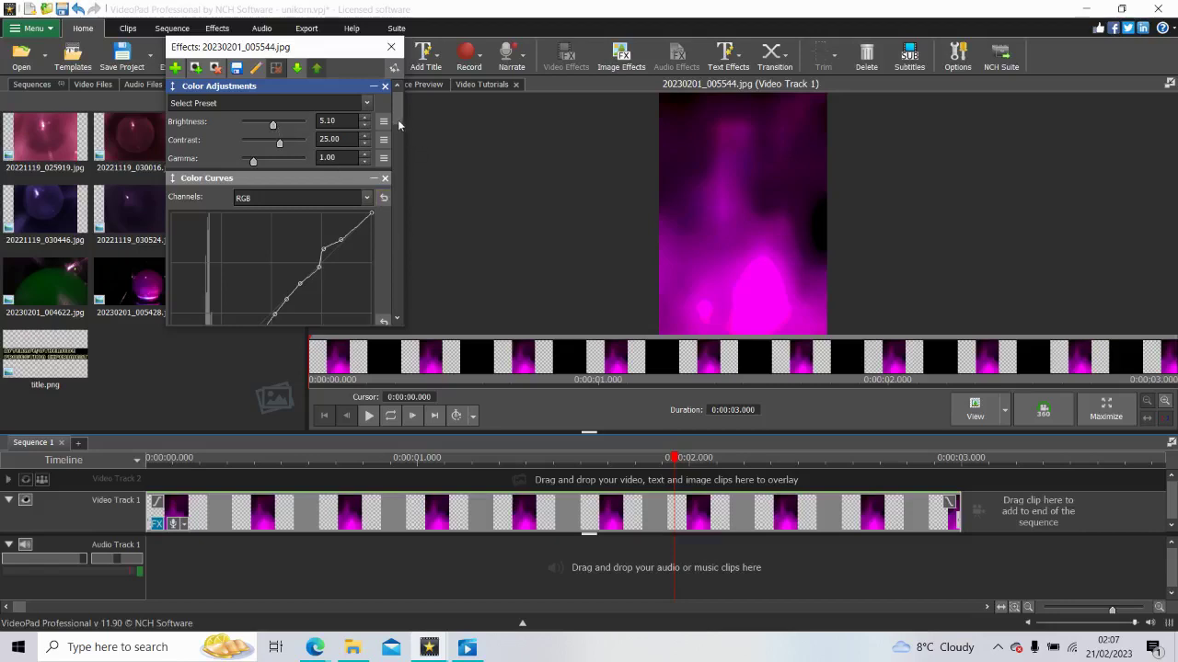
# Step: Open the selection of effects for adding another one to the clip
pyautogui.moveTo(396, 115); pyautogui.dragTo(396, 331)
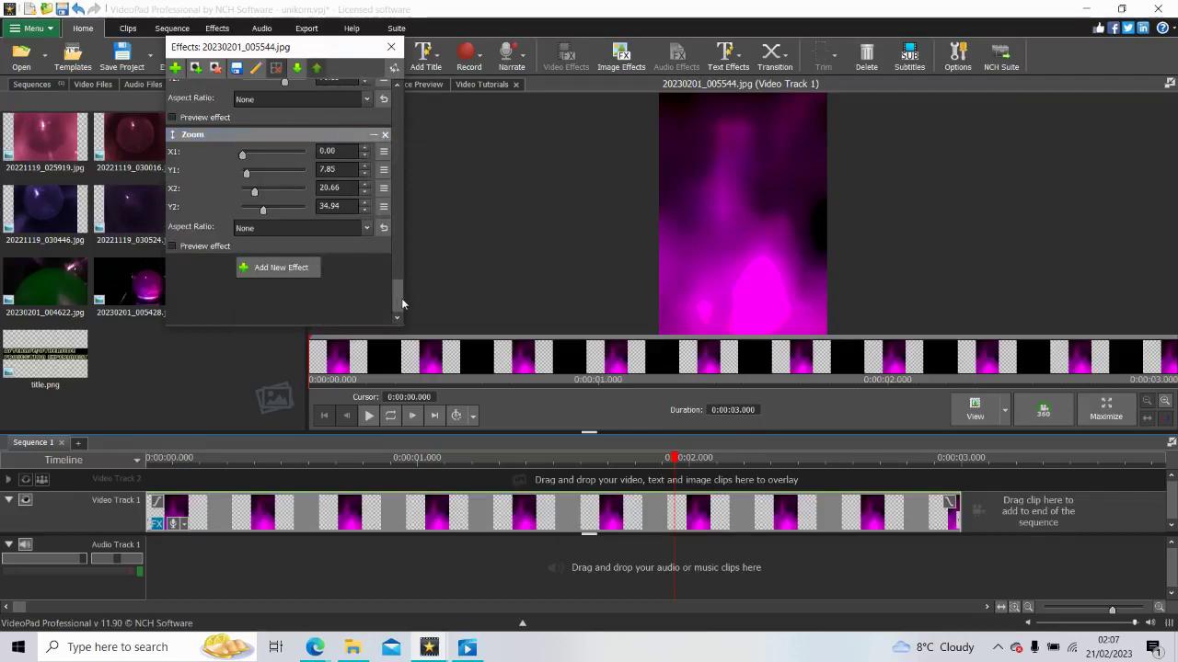
pyautogui.click(282, 268)
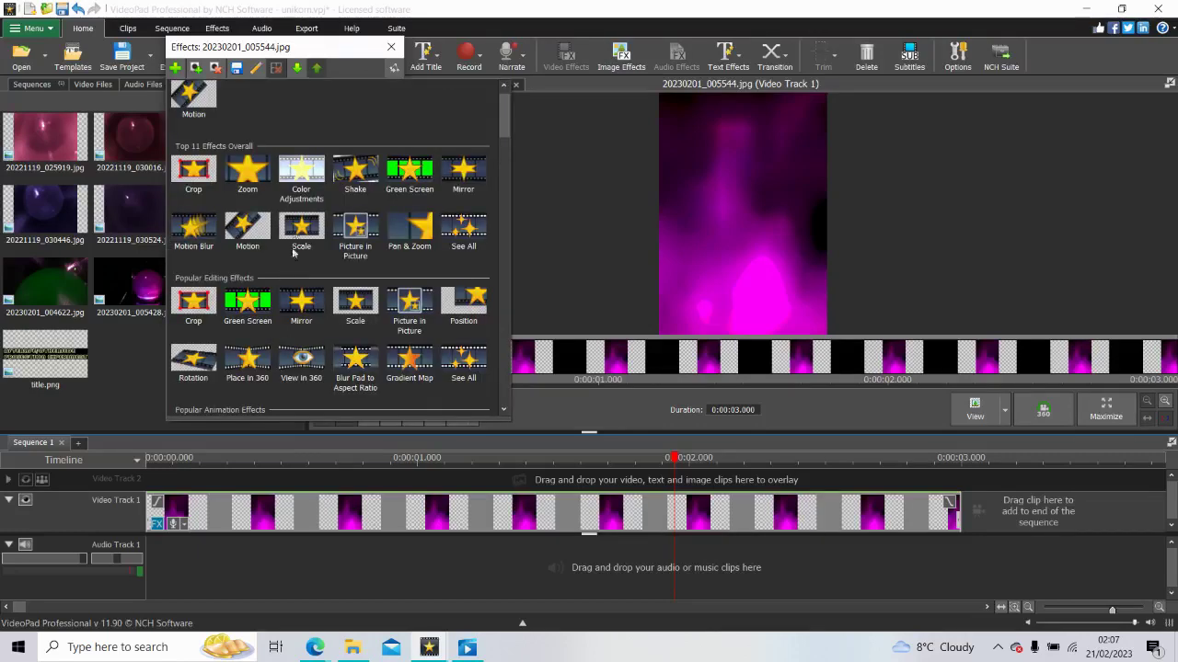
# Step: Add a Color Curves effect to the image clip and flatten the shadow end of its RGB curve with several low points
pyautogui.scroll(-6, 504, 331)
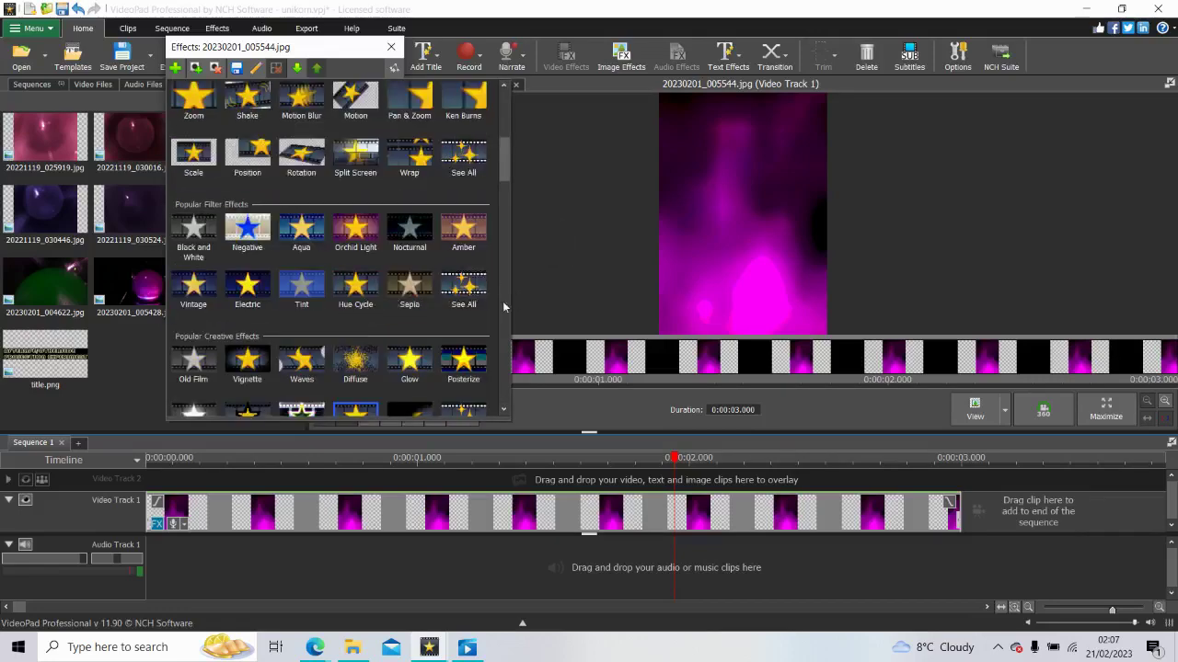
pyautogui.click(290, 352)
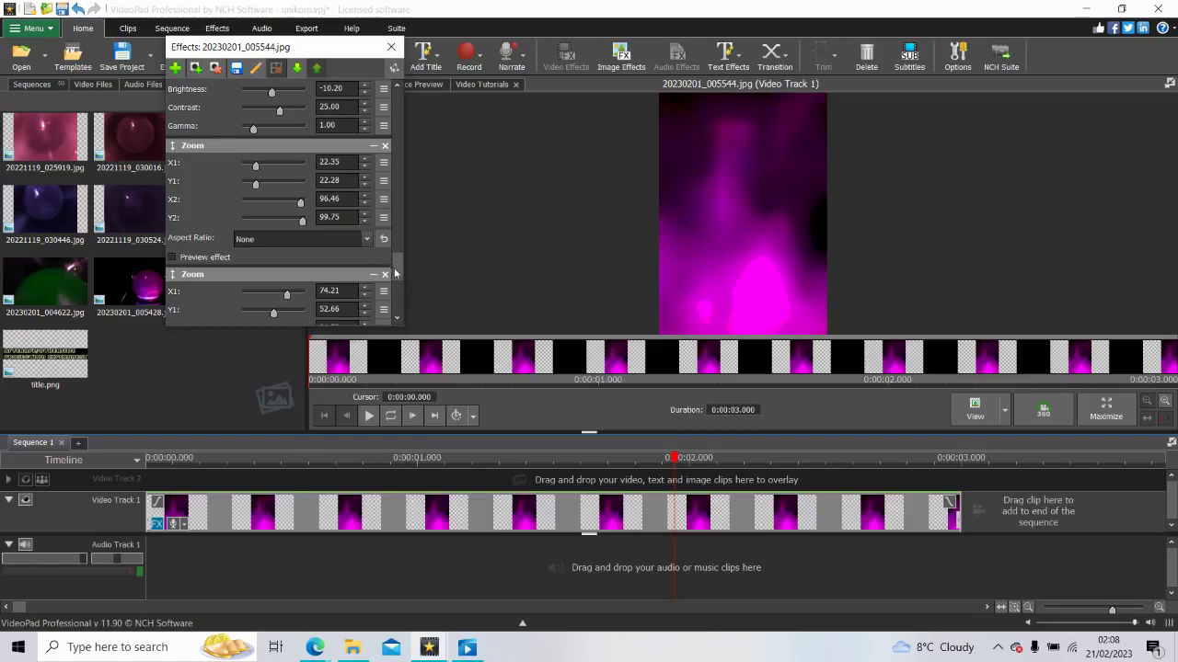
pyautogui.moveTo(395, 273); pyautogui.dragTo(396, 101)
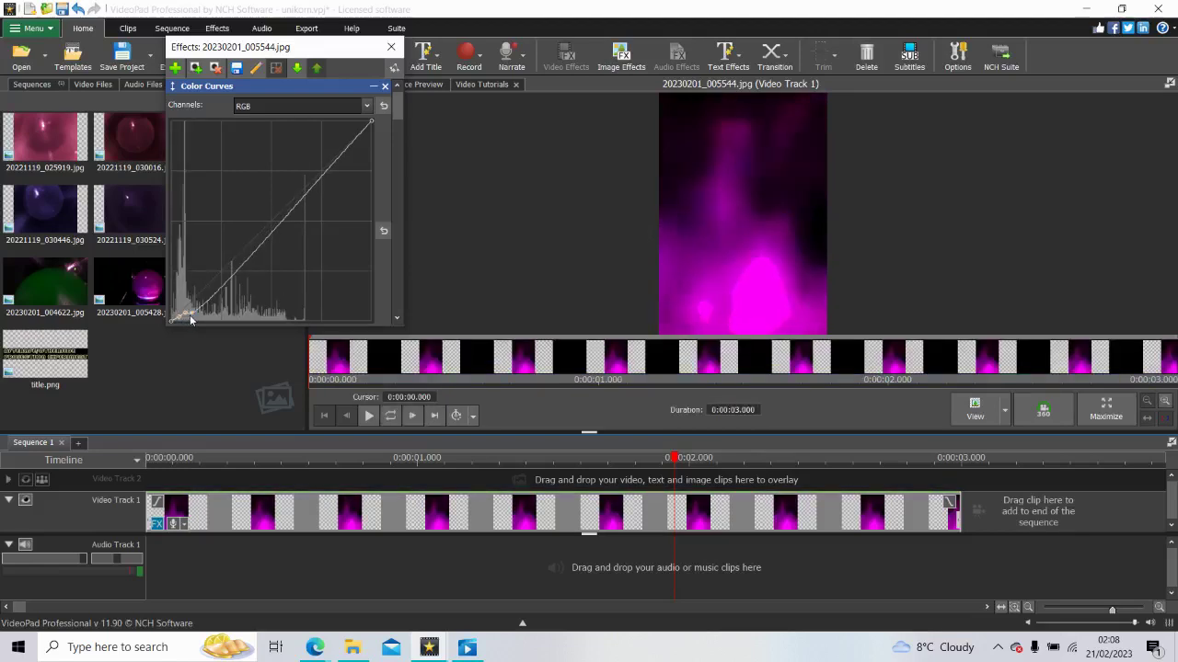
pyautogui.moveTo(198, 319); pyautogui.dragTo(208, 314)
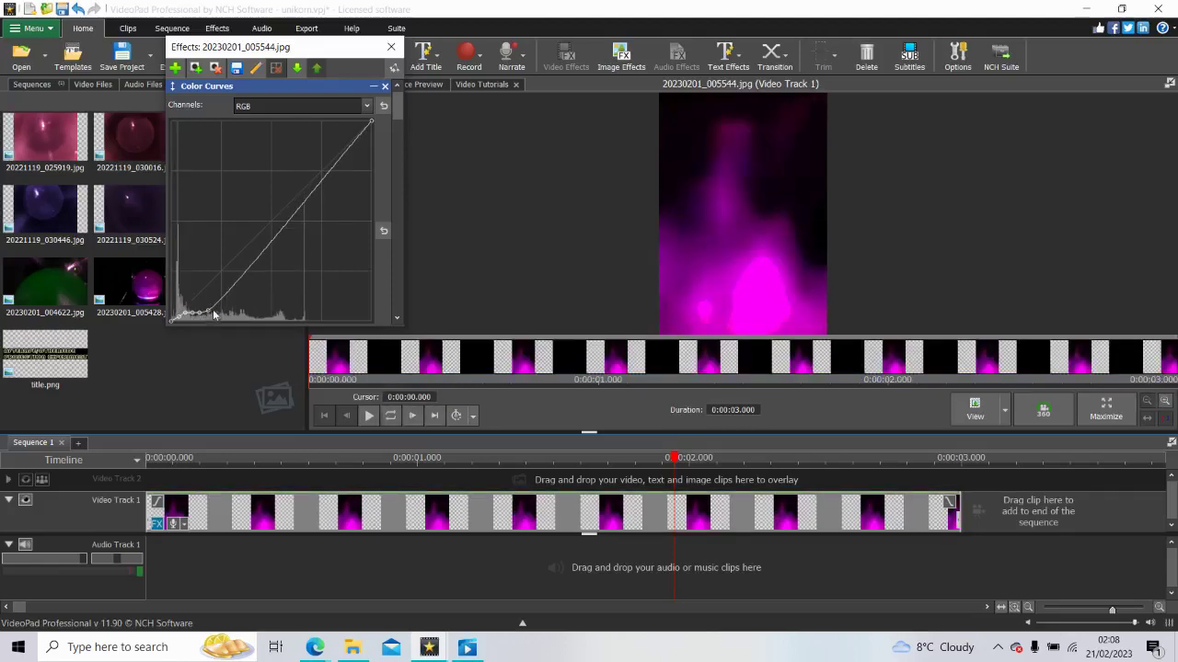
pyautogui.moveTo(214, 314); pyautogui.dragTo(214, 310)
pyautogui.moveTo(214, 313); pyautogui.dragTo(248, 314)
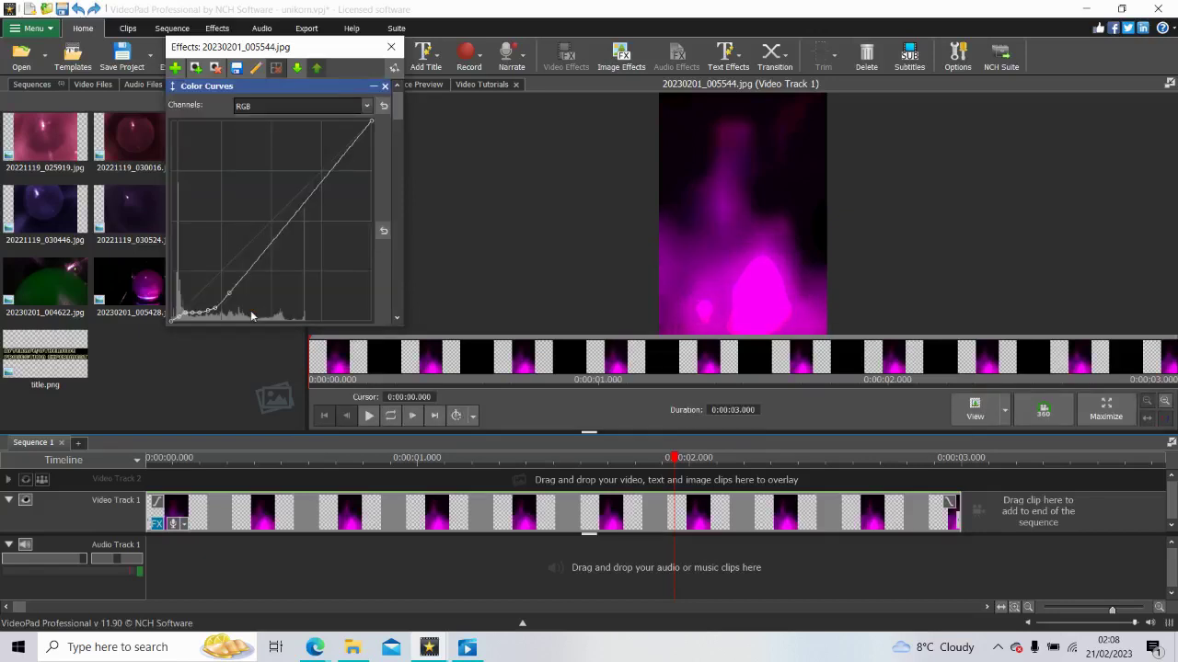
# Step: Shape the RGB curve's lower midtones with points below the diagonal, rising to a point near the curve's center
pyautogui.click(244, 281)
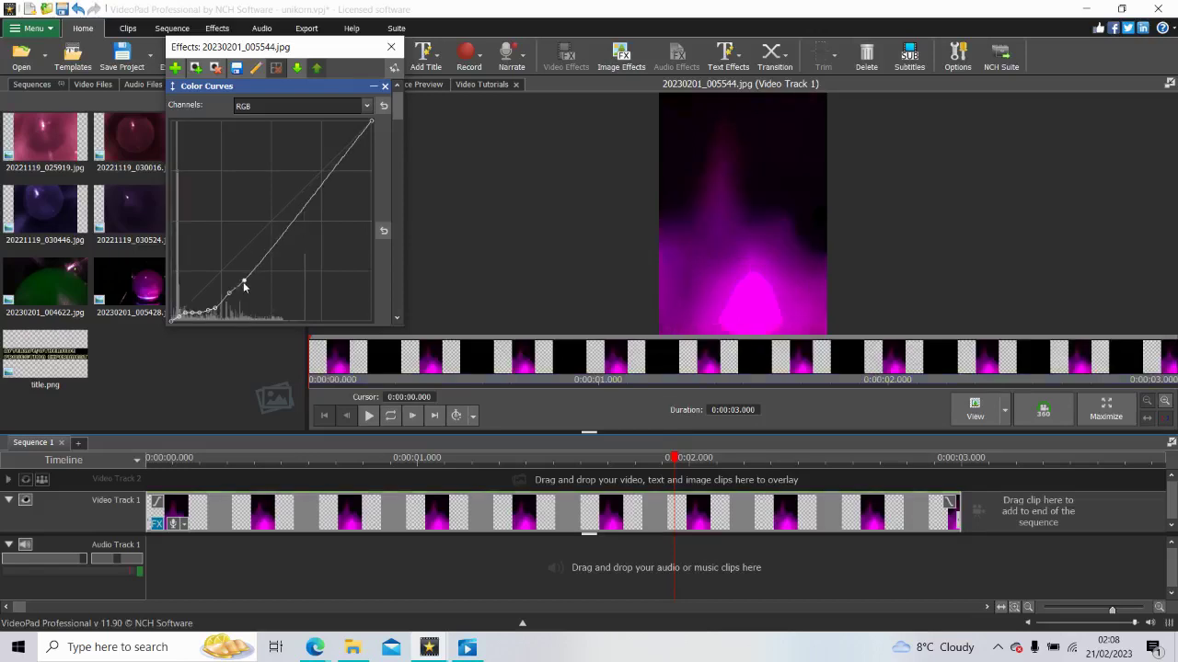
pyautogui.click(279, 228)
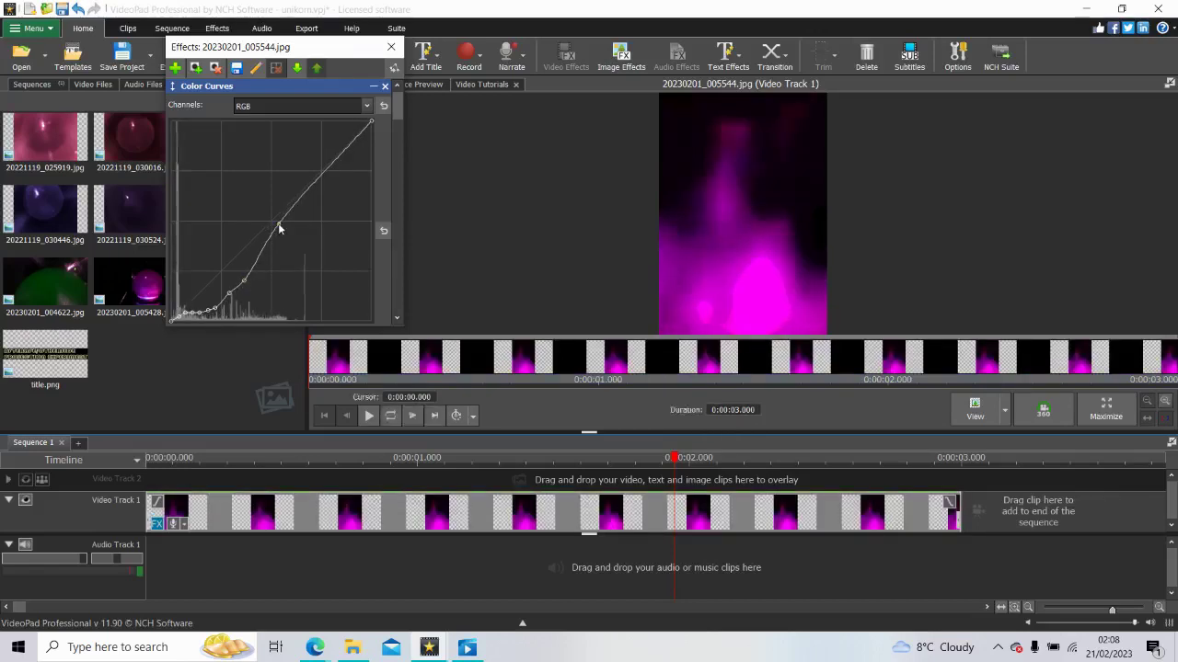
pyautogui.moveTo(244, 281); pyautogui.dragTo(244, 273)
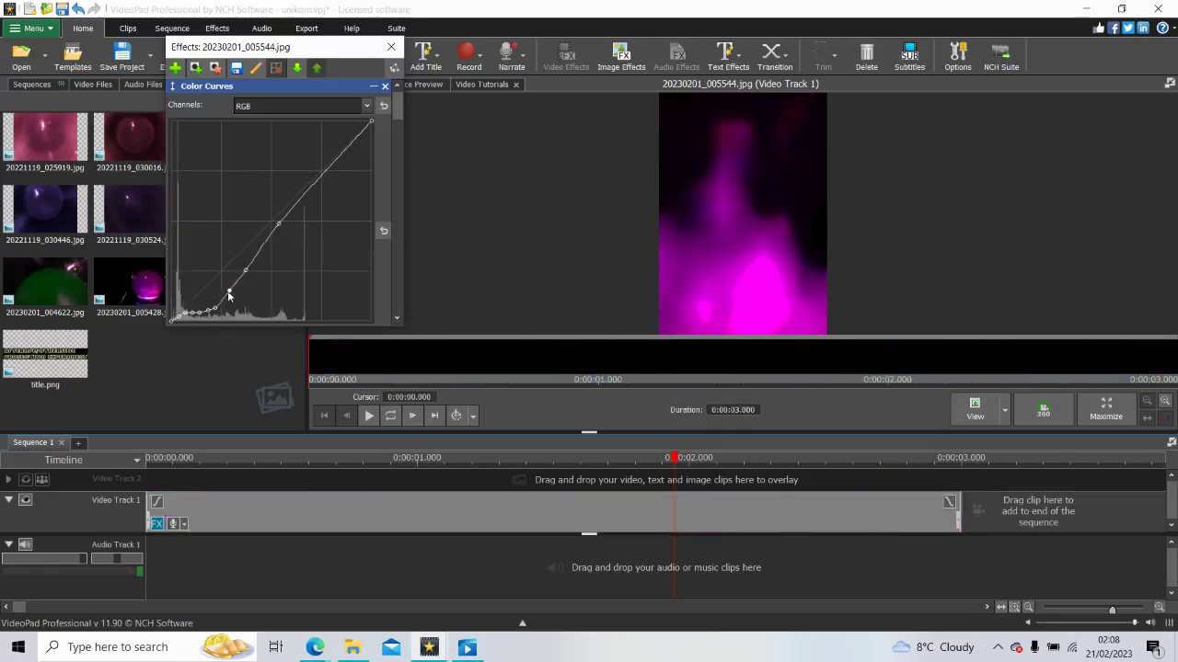
pyautogui.click(228, 294)
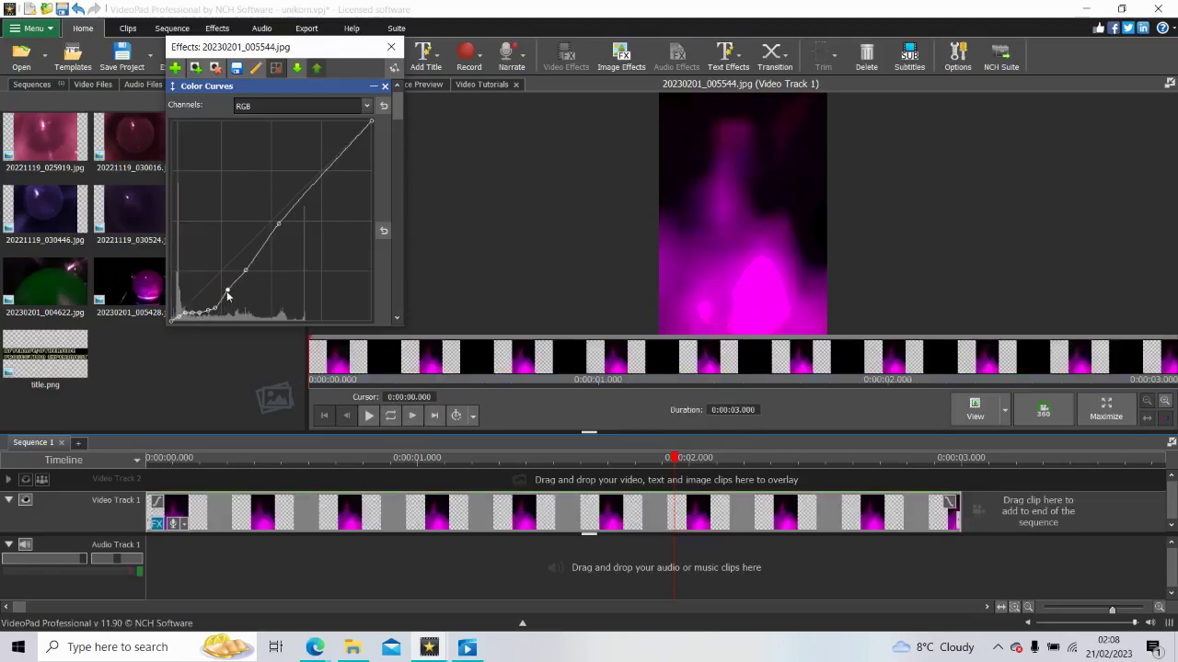
pyautogui.moveTo(228, 295); pyautogui.dragTo(227, 294)
pyautogui.moveTo(246, 275); pyautogui.dragTo(248, 273)
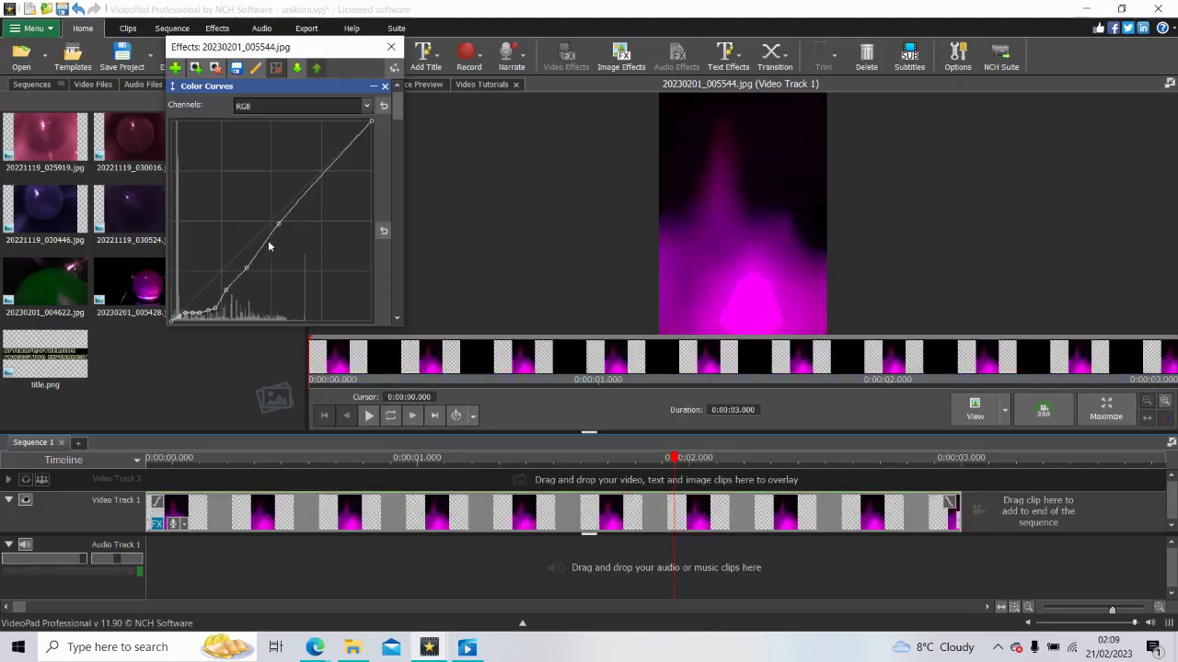
# Step: Add midtone and highlight points to the RGB curve and raise its shadow points slightly to smooth the dark end
pyautogui.click(264, 244)
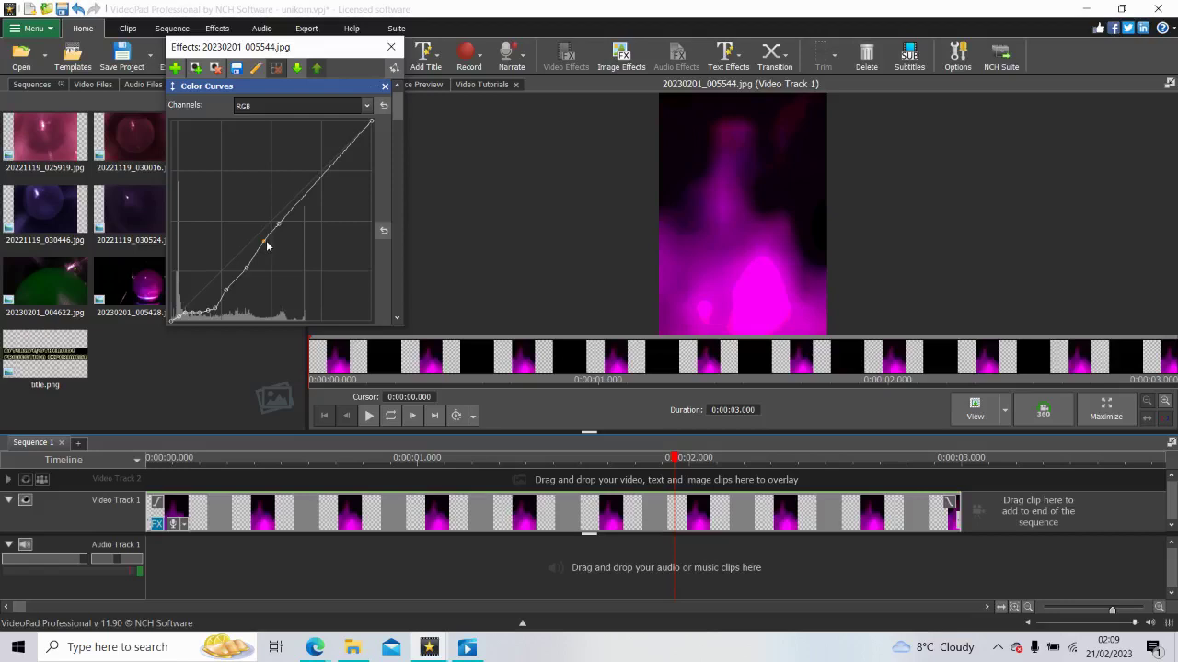
pyautogui.click(323, 167)
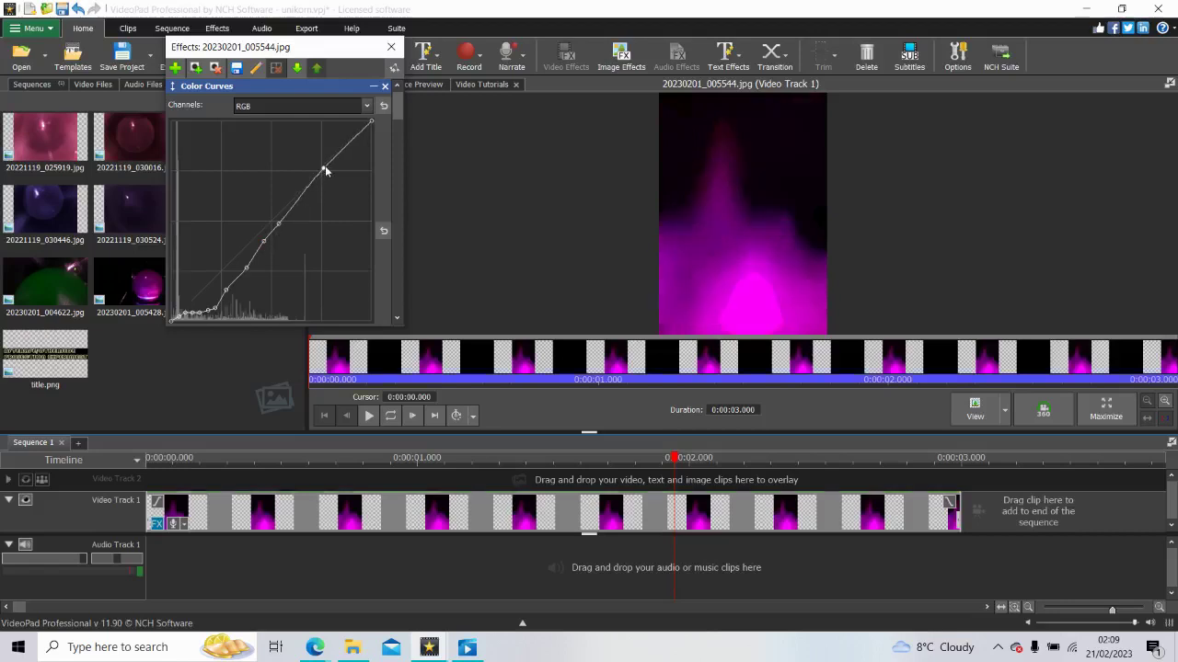
pyautogui.click(216, 312)
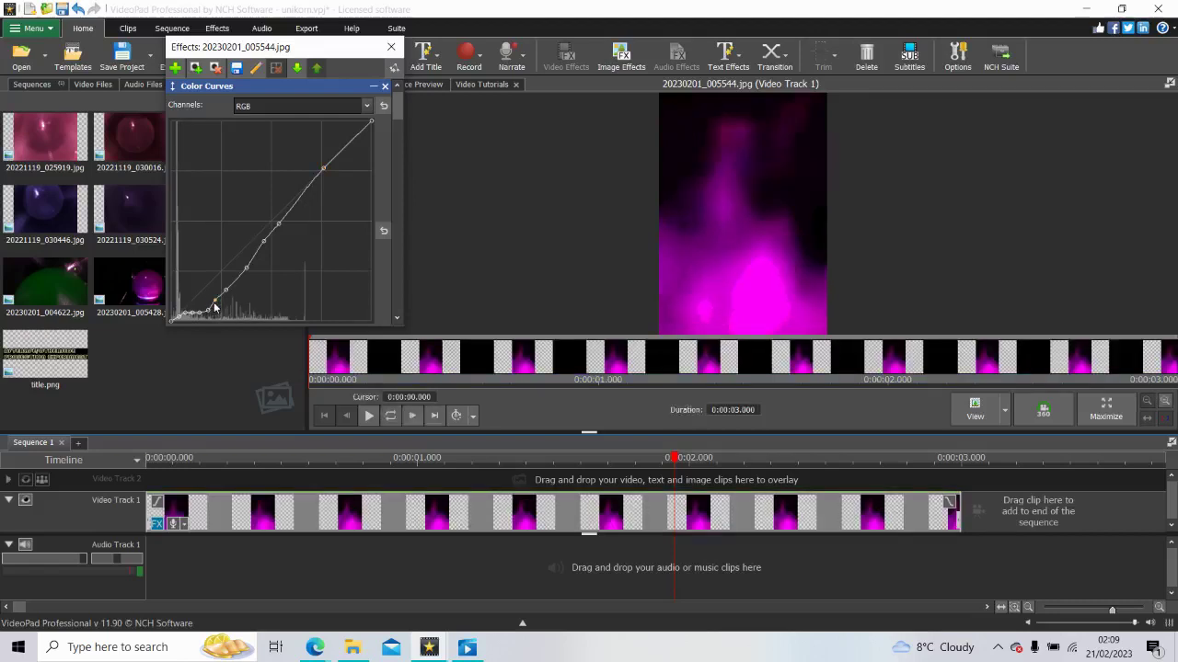
pyautogui.click(208, 314)
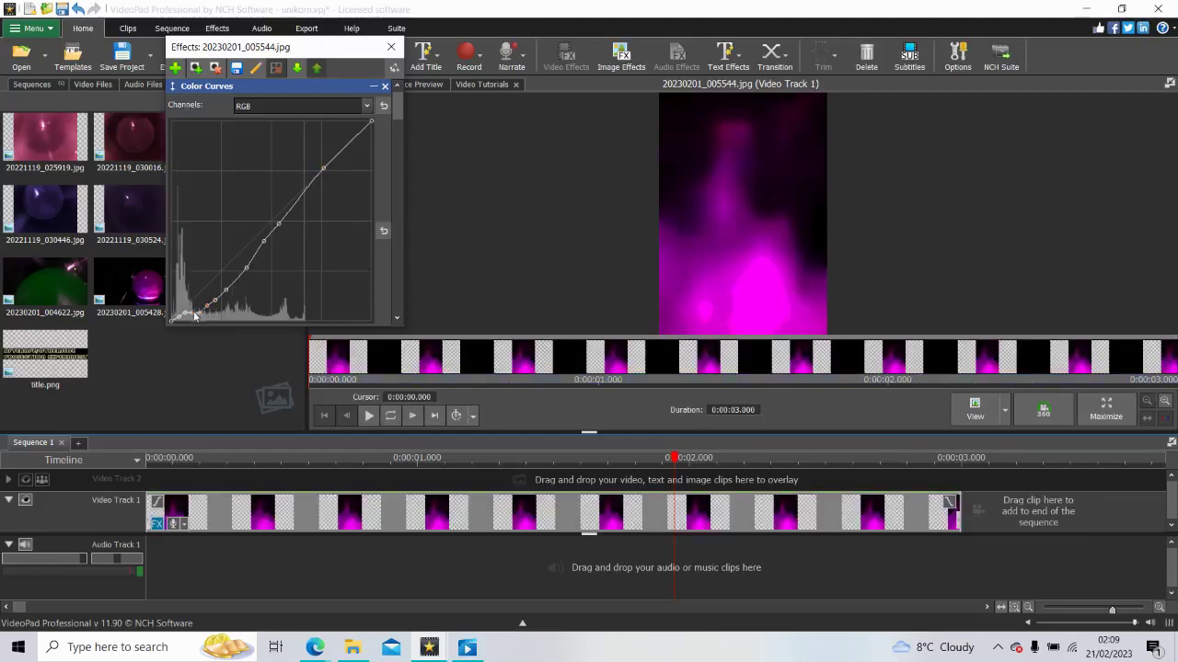
pyautogui.click(198, 314)
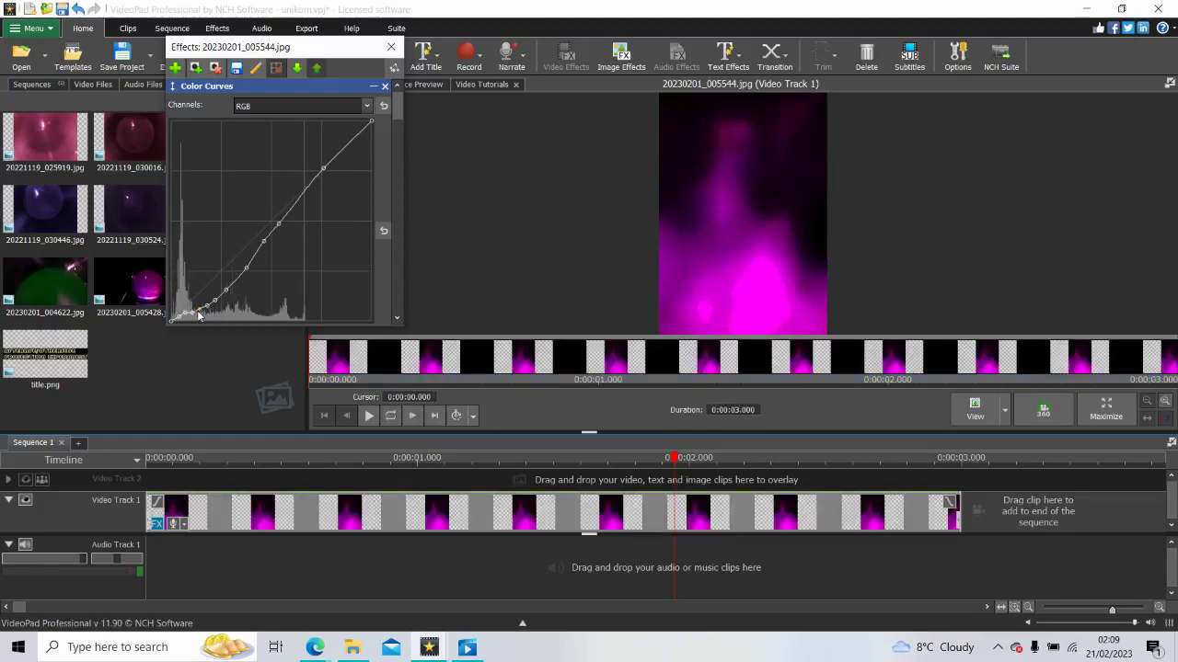
pyautogui.click(192, 316)
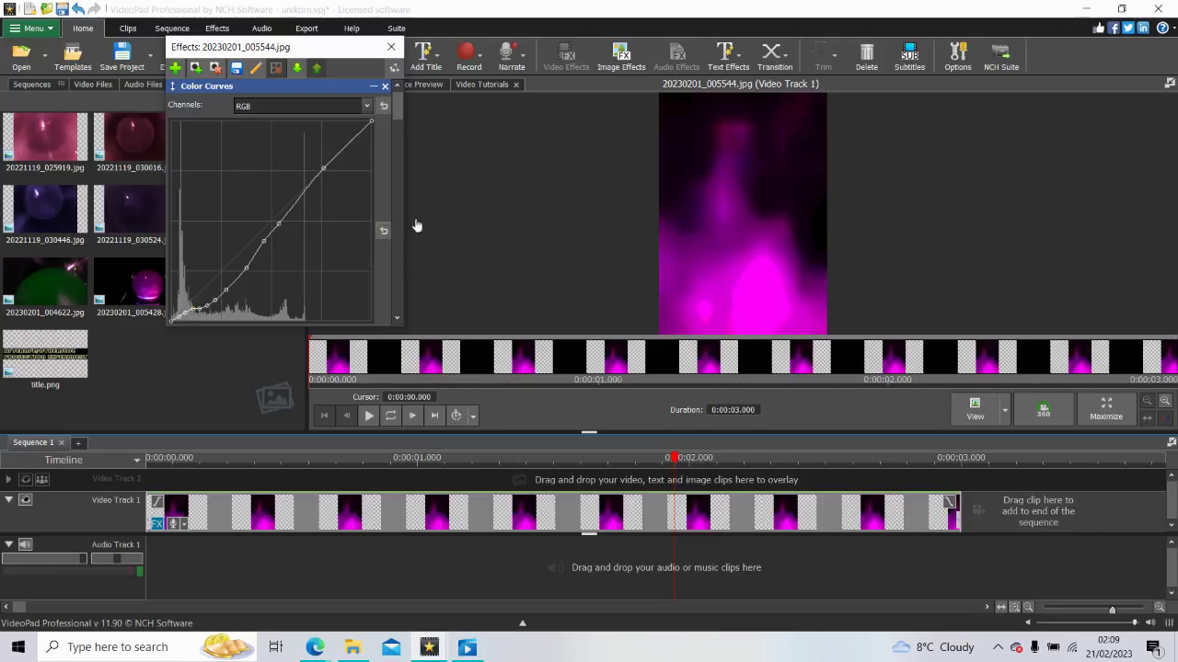
# Step: Add a Zoom effect framing the image's upper part at about X1 10.95, Y1 0, X2 94.89, Y2 60, and return the playhead to the start
pyautogui.scroll(-10, 392, 103)
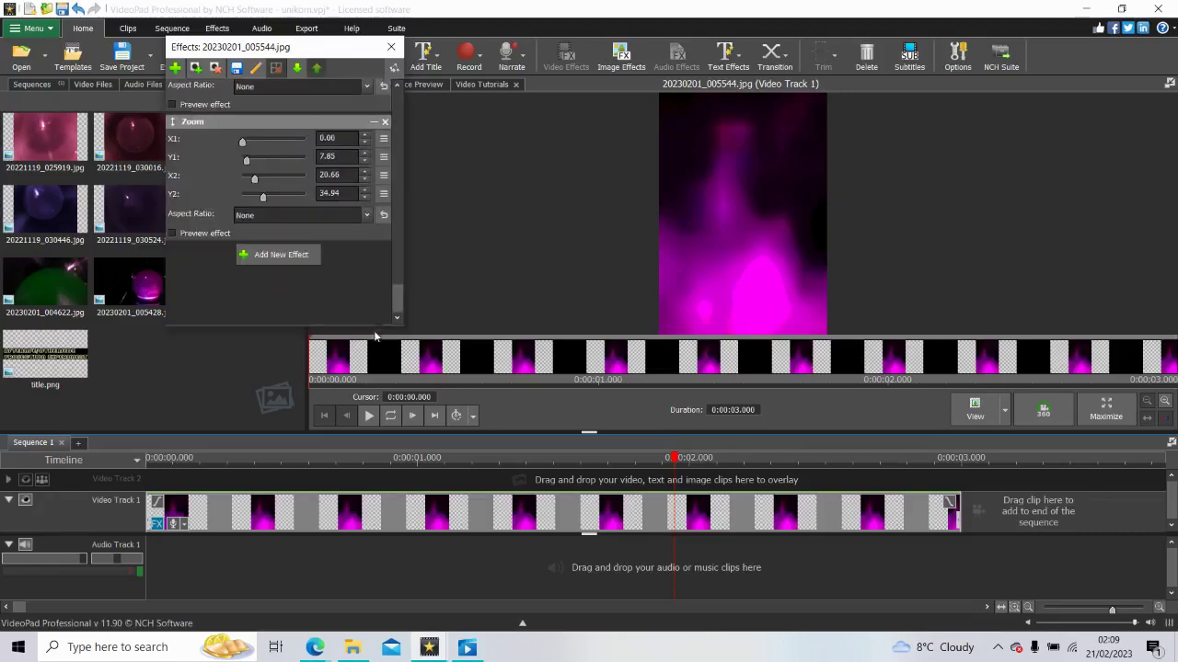
pyautogui.click(279, 256)
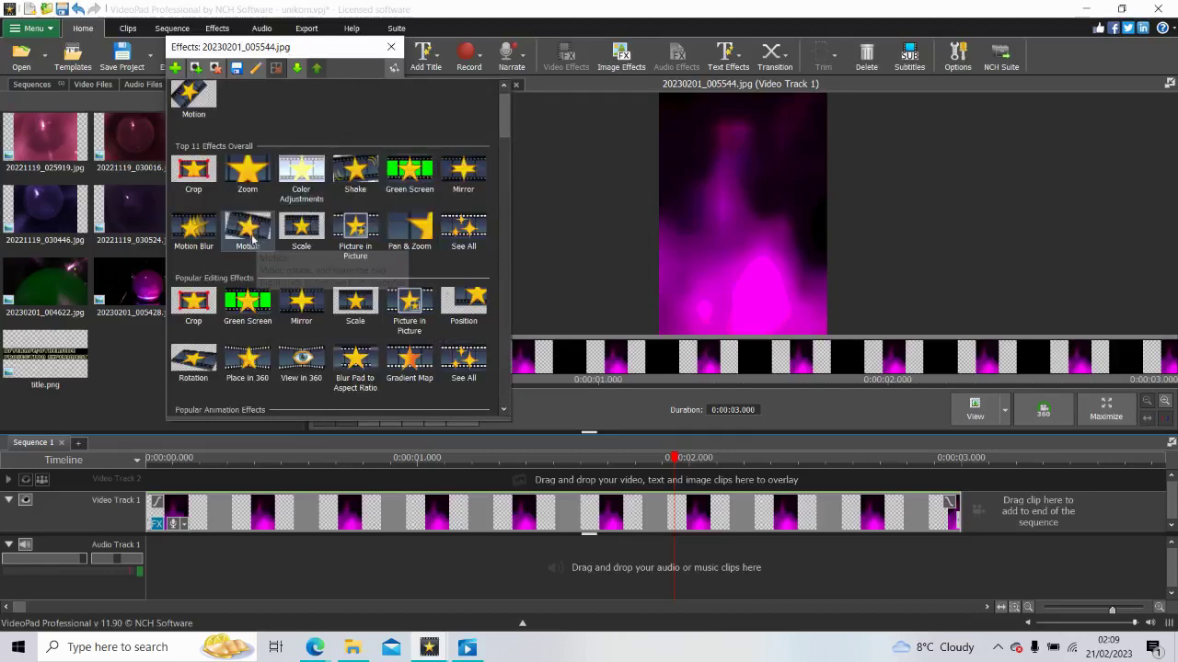
pyautogui.click(249, 171)
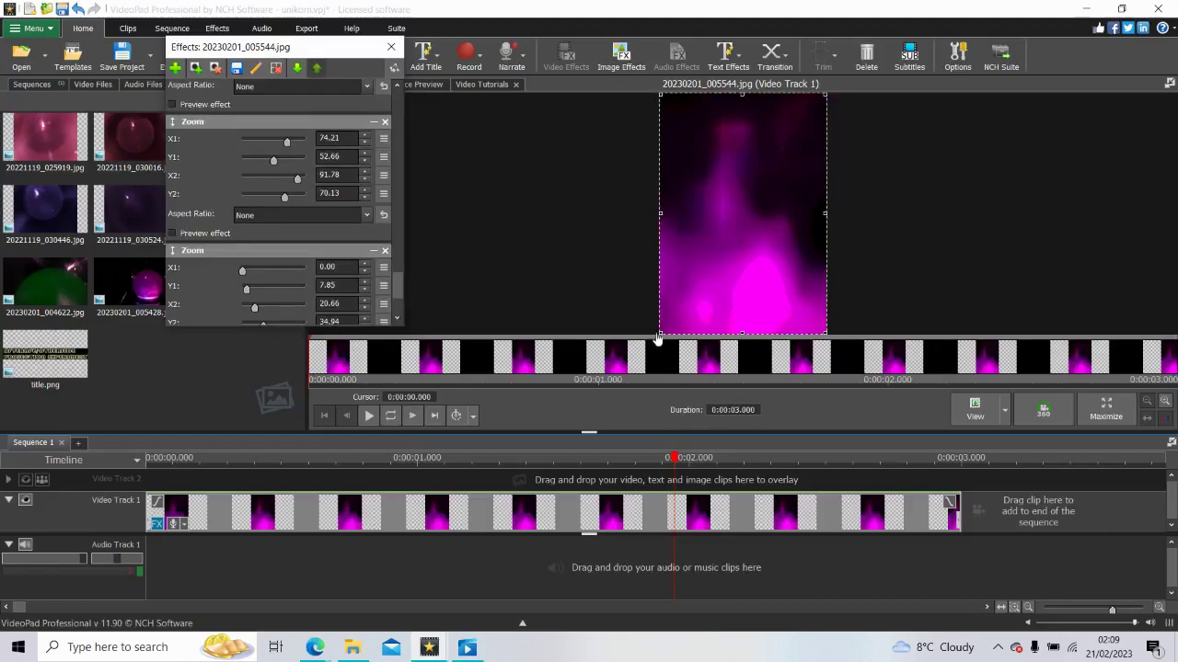
pyautogui.moveTo(659, 338); pyautogui.dragTo(729, 275)
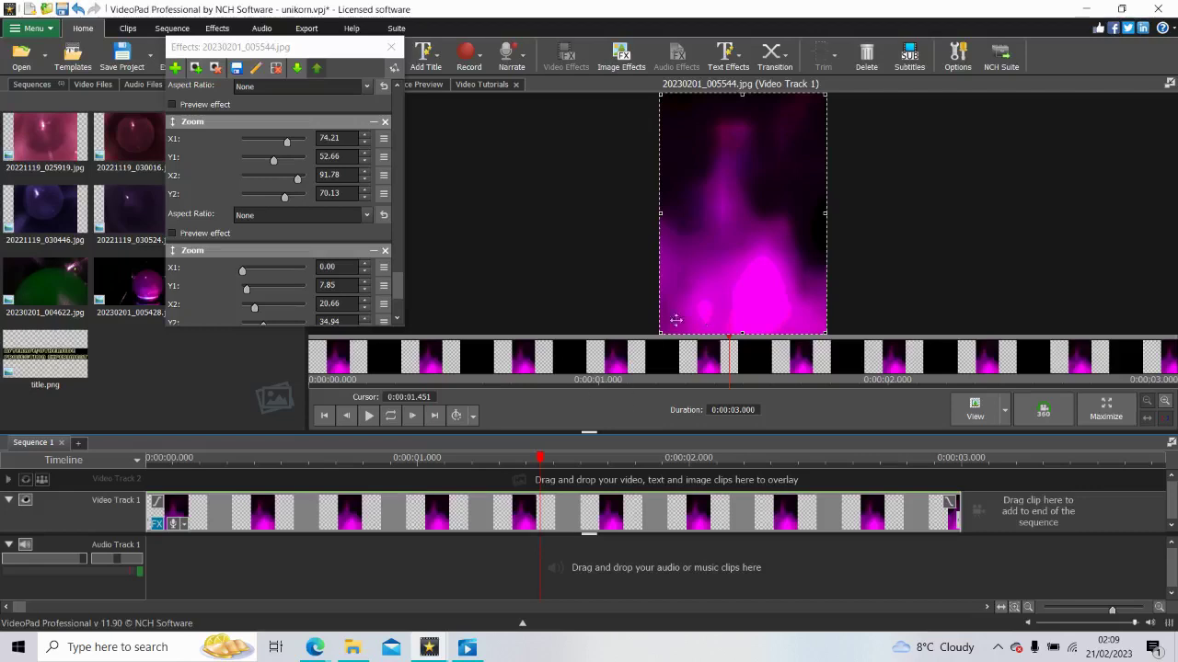
pyautogui.moveTo(658, 333); pyautogui.dragTo(677, 248)
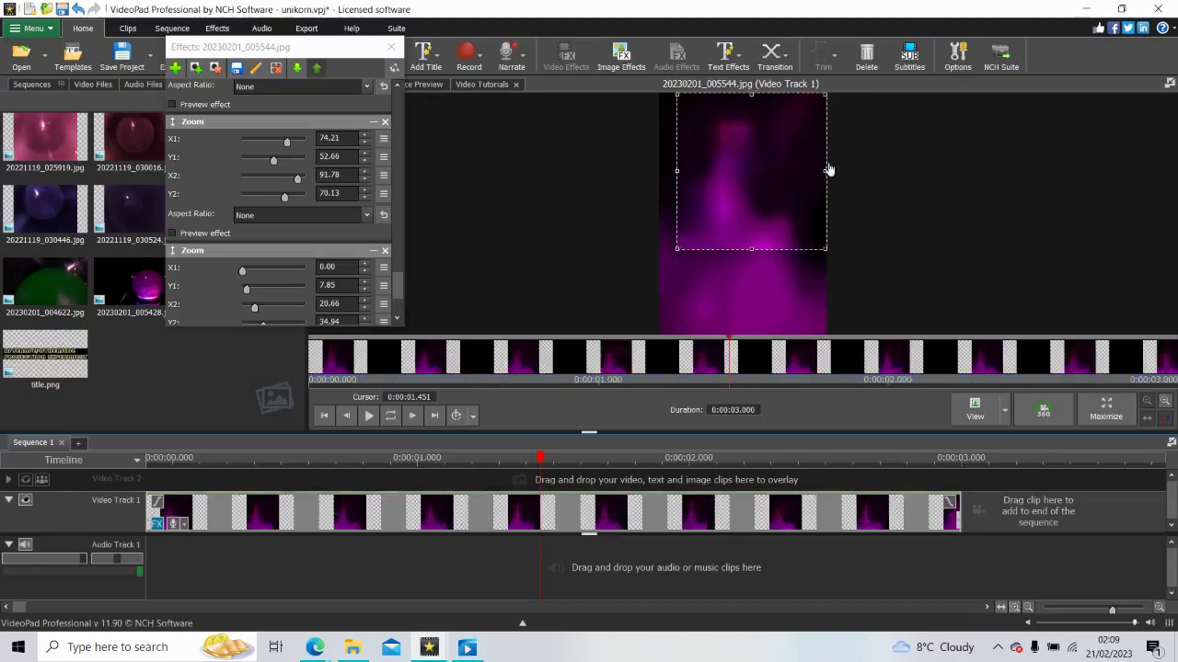
pyautogui.moveTo(825, 169); pyautogui.dragTo(817, 174)
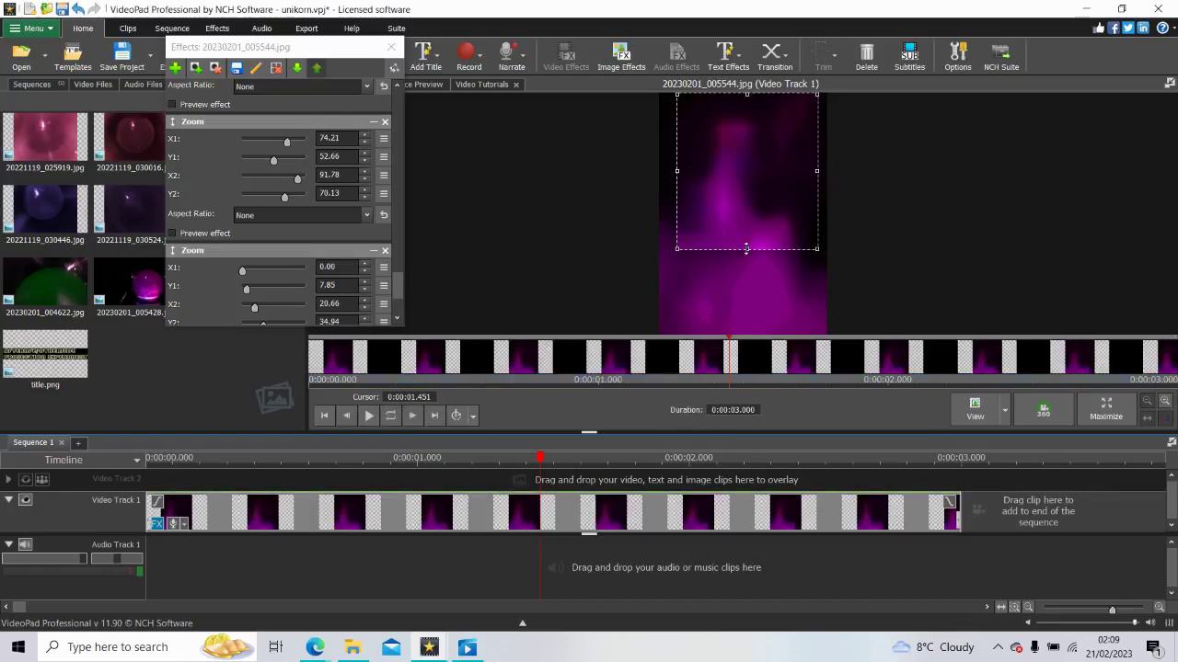
pyautogui.moveTo(747, 248); pyautogui.dragTo(747, 237)
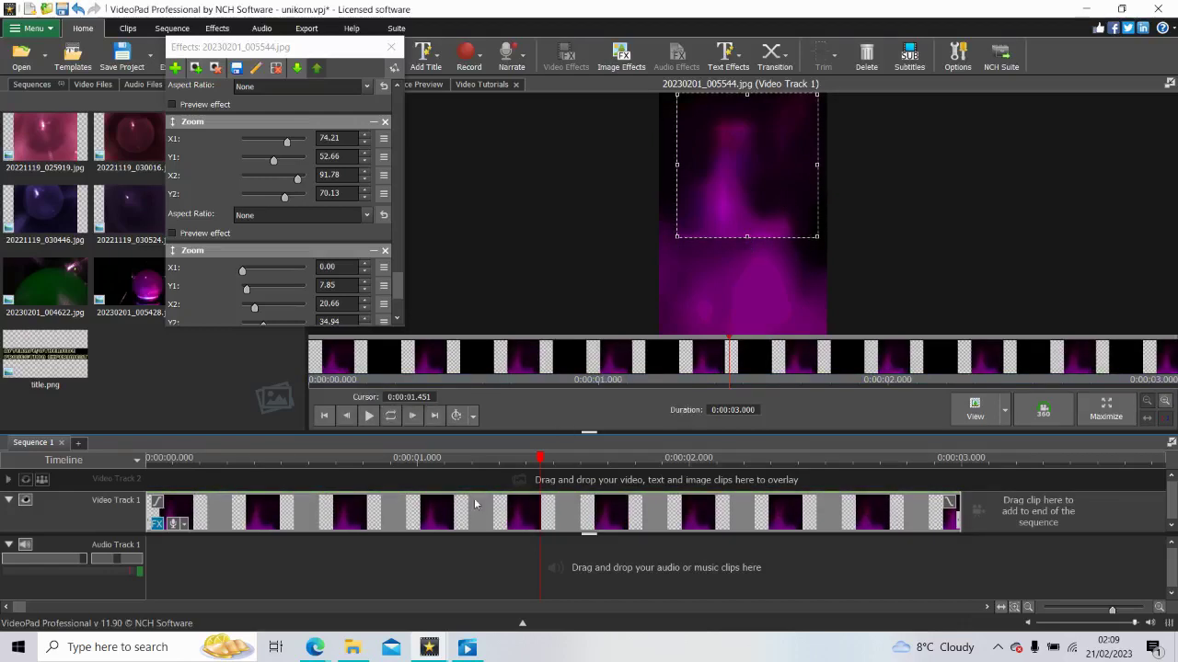
pyautogui.moveTo(476, 465); pyautogui.dragTo(625, 474)
pyautogui.click(148, 457)
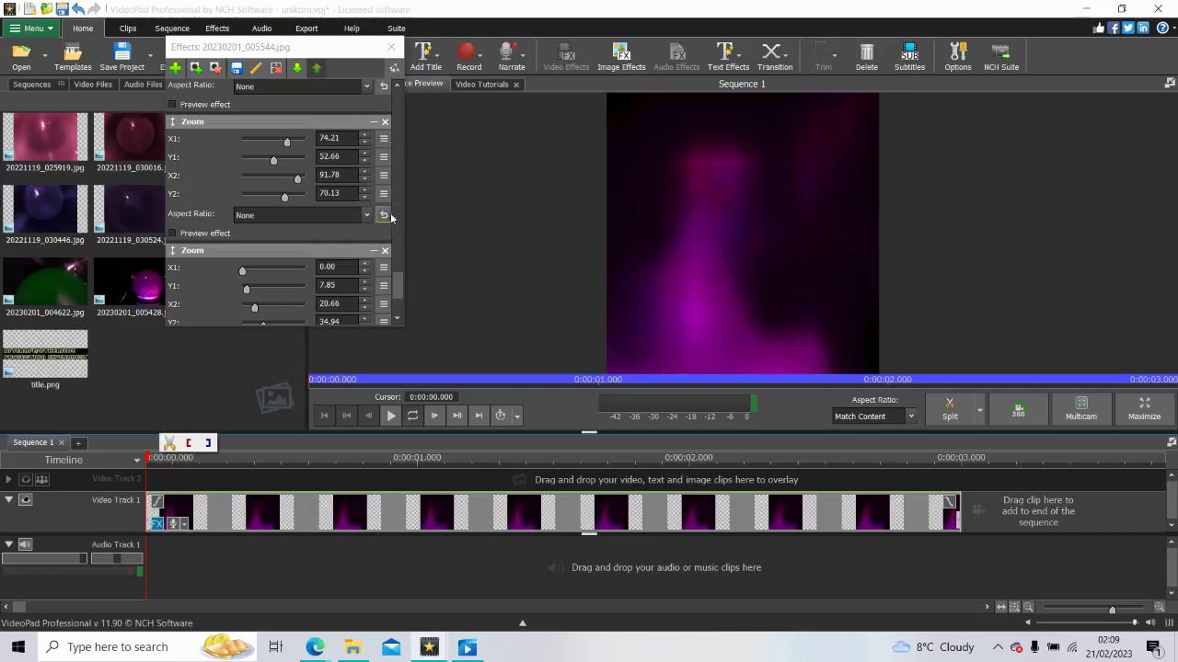
# Step: Add another Color Adjustments effect to the image clip and set its brightness to 51
pyautogui.scroll(-5, 399, 298)
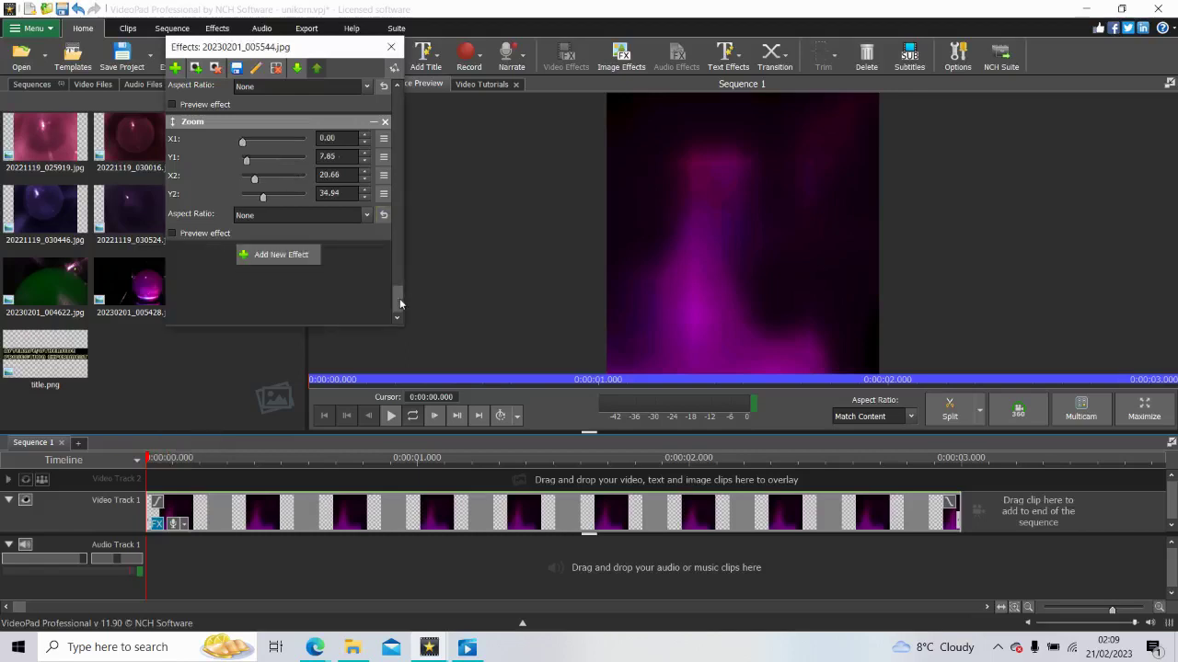
pyautogui.click(314, 256)
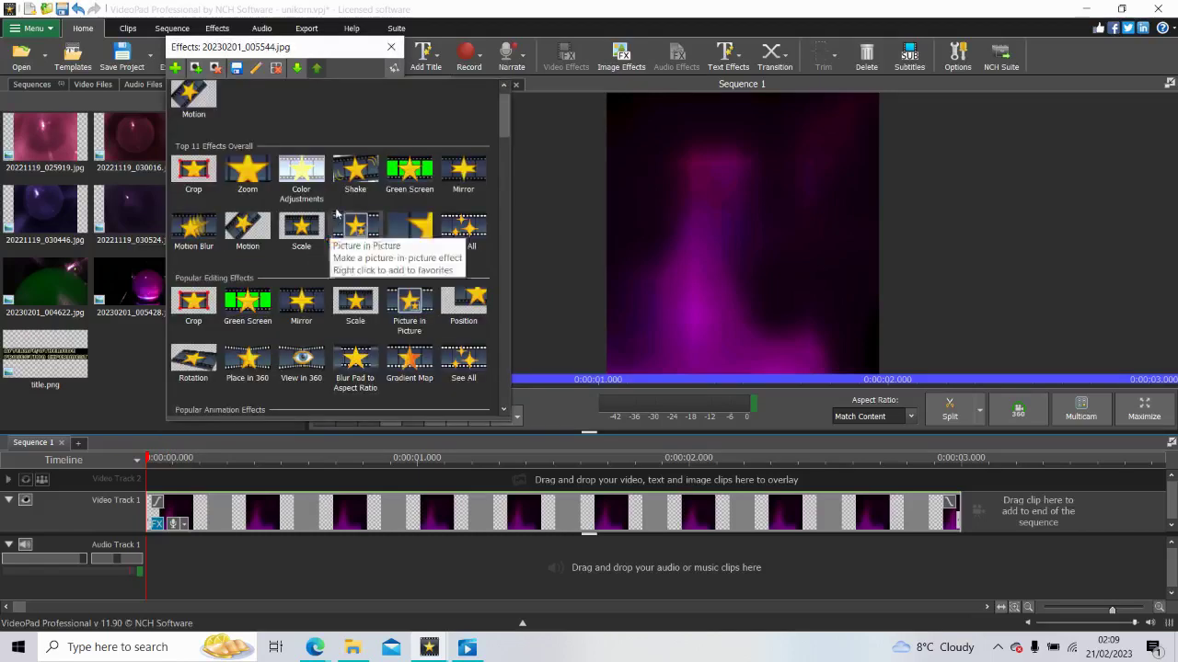
pyautogui.click(306, 177)
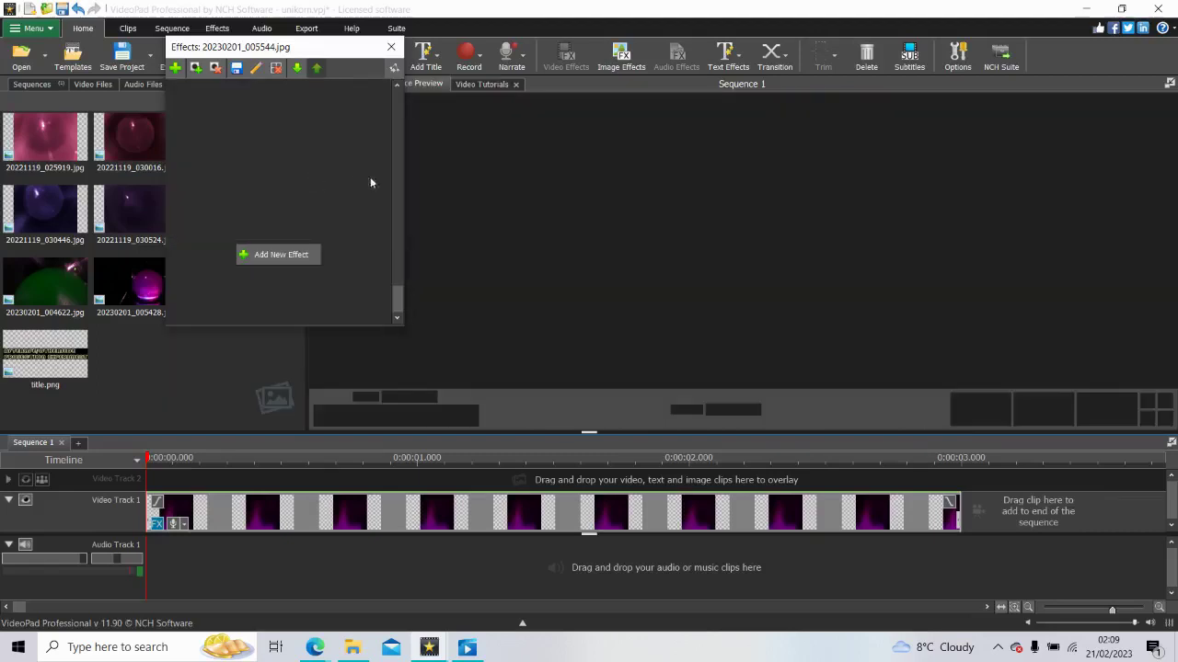
pyautogui.scroll(5, 398, 304)
pyautogui.moveTo(397, 304); pyautogui.dragTo(397, 112)
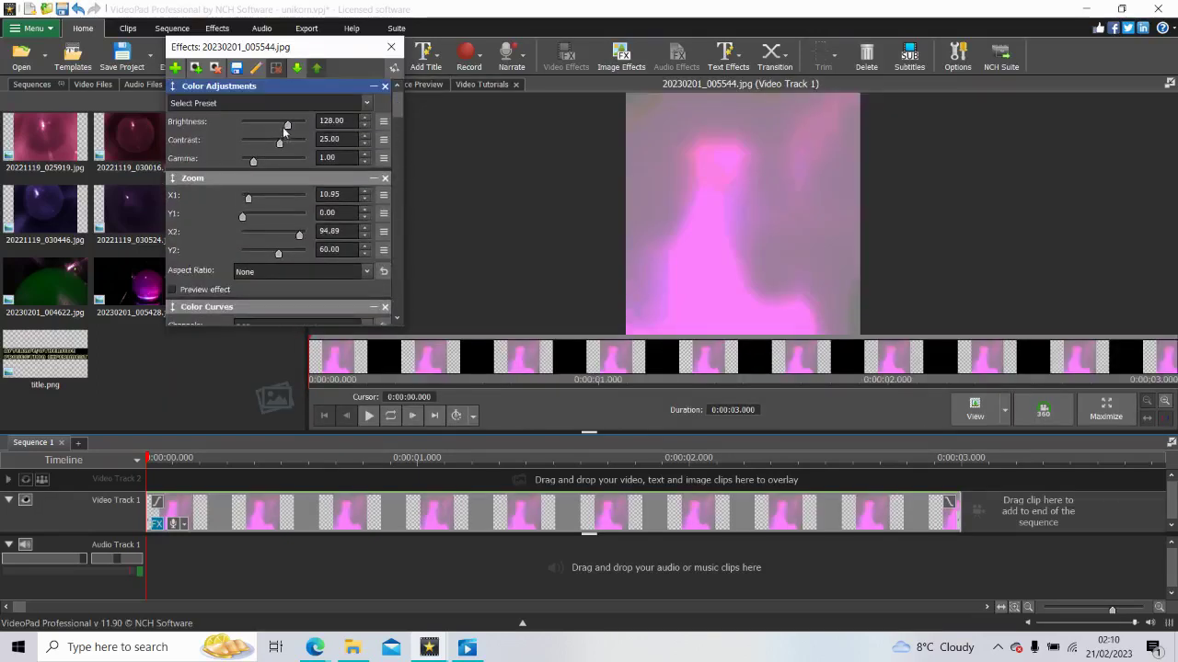
pyautogui.moveTo(280, 121); pyautogui.dragTo(276, 126)
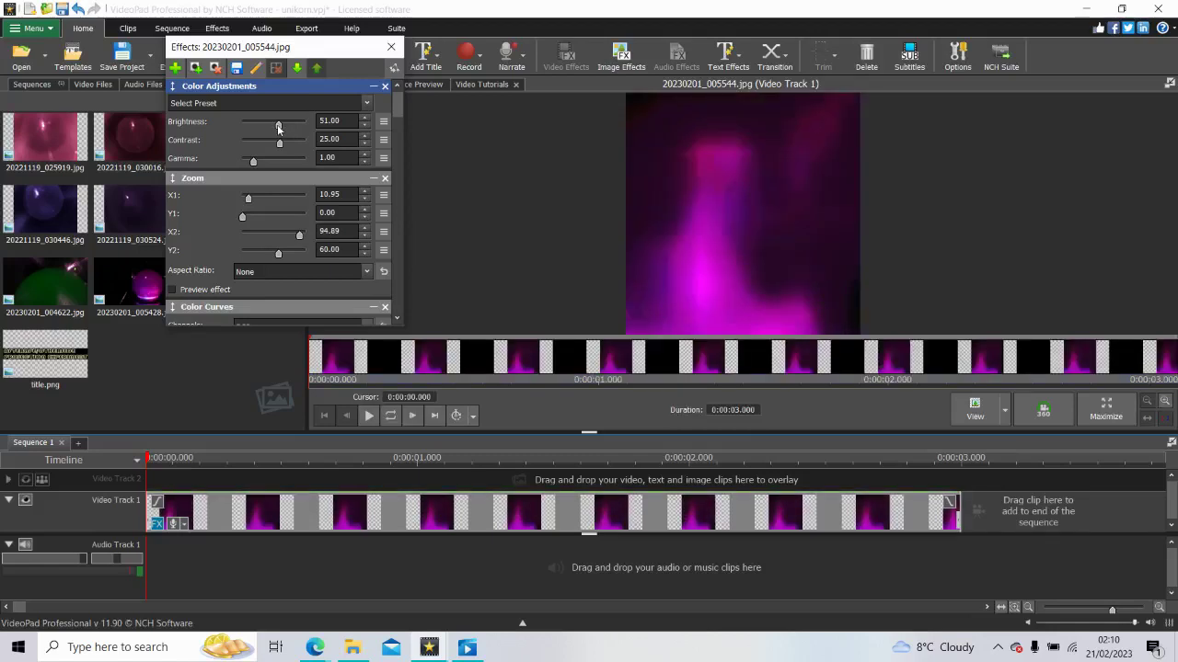
# Step: Add another Color Curves effect and bend its RGB curve into an S-shape with lowered shadows and raised highlights
pyautogui.moveTo(395, 115); pyautogui.dragTo(381, 320)
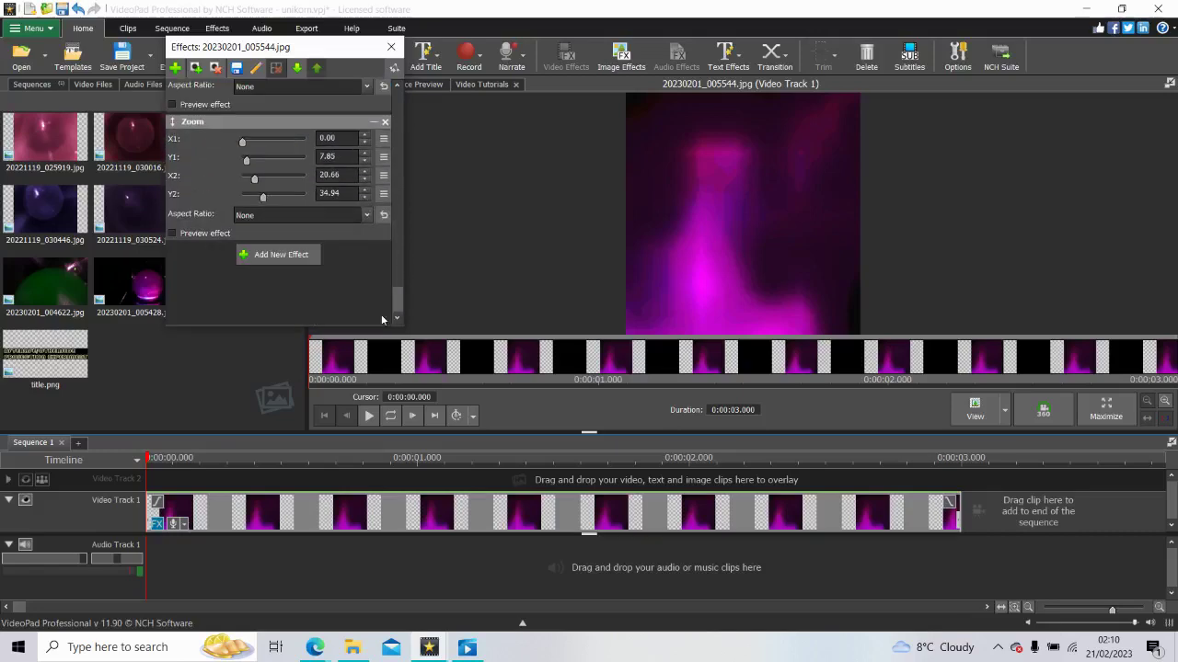
pyautogui.click(300, 255)
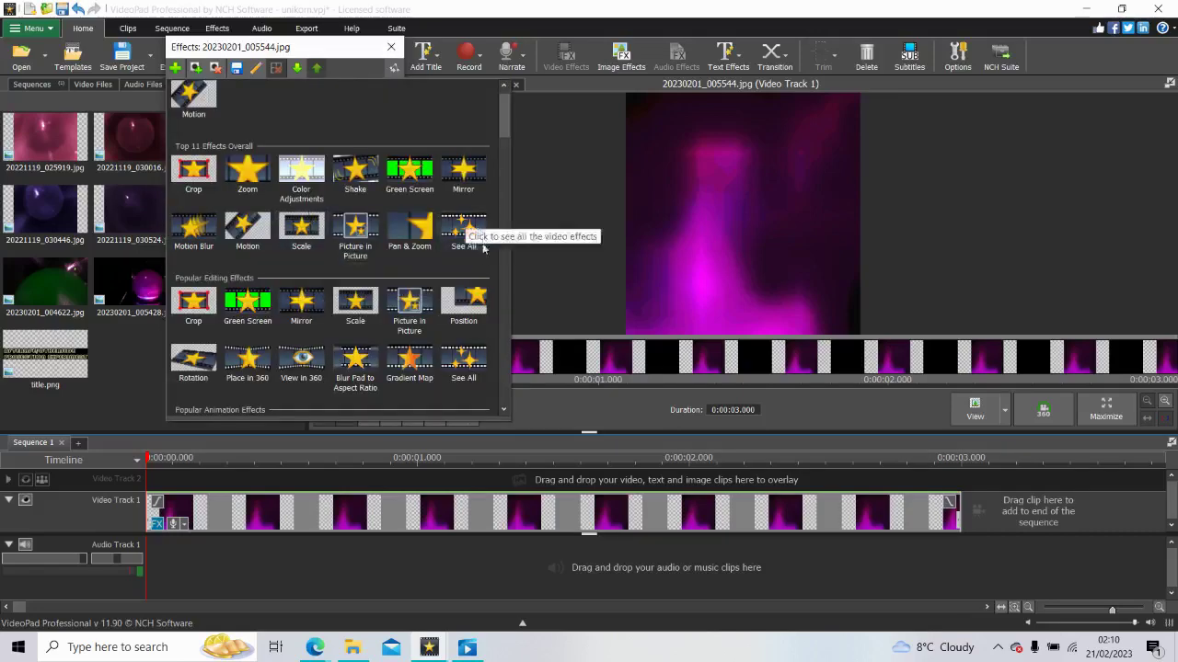
pyautogui.click(501, 316)
pyautogui.click(502, 315)
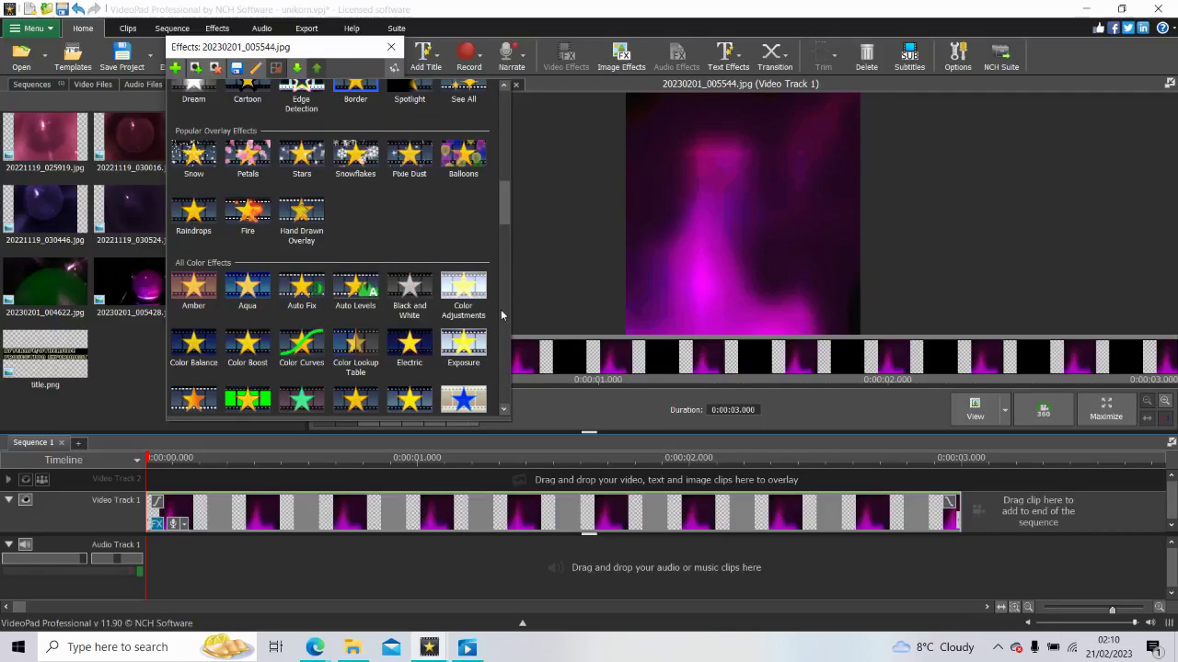
pyautogui.click(322, 341)
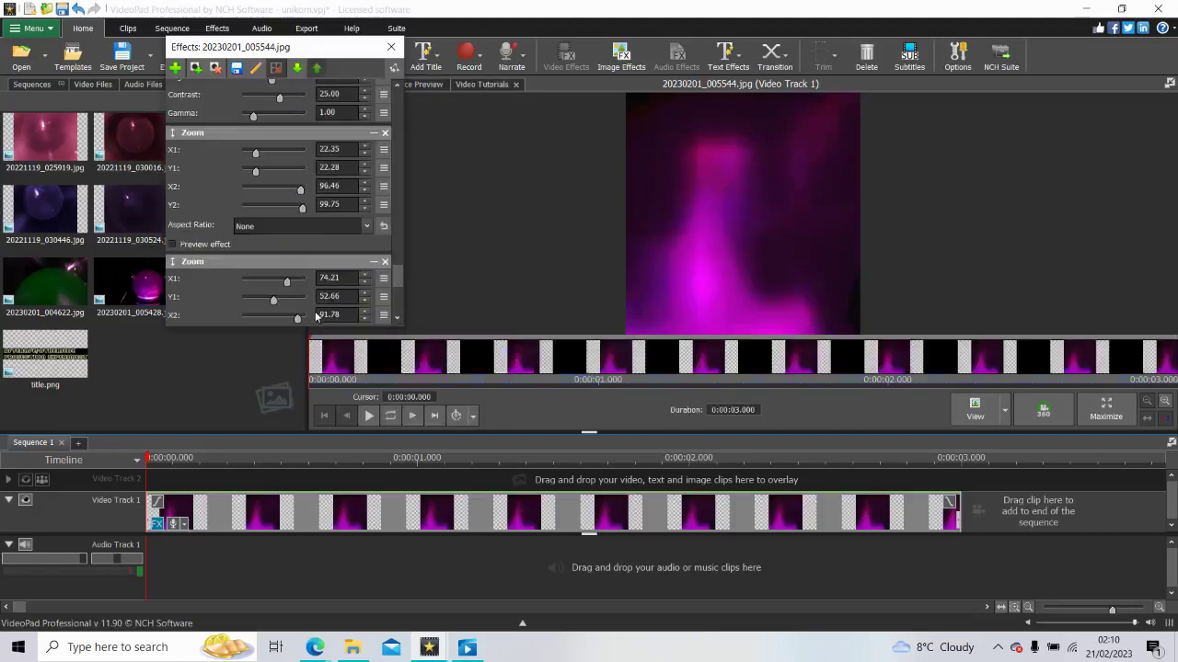
pyautogui.moveTo(396, 279); pyautogui.dragTo(403, 92)
pyautogui.moveTo(195, 318); pyautogui.dragTo(246, 264)
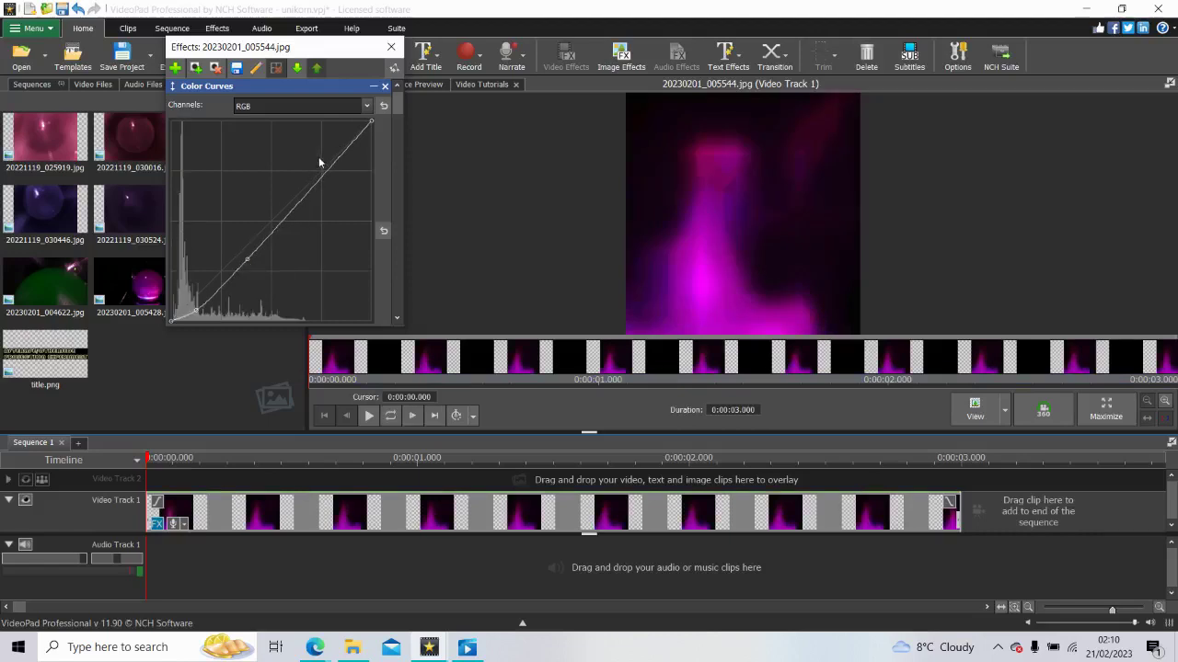
pyautogui.moveTo(319, 163); pyautogui.dragTo(317, 170)
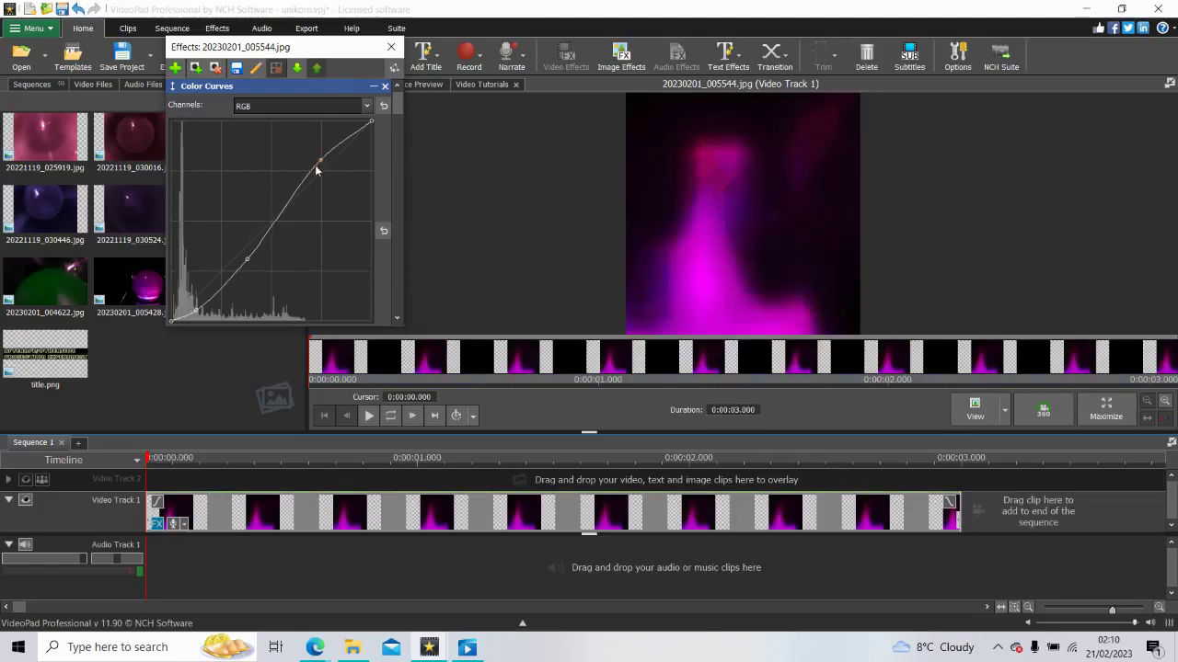
# Step: Add midtone and lower-tone points to the newest Color Curves effect's RGB curve, with extra points along the darkened shadow section
pyautogui.click(283, 214)
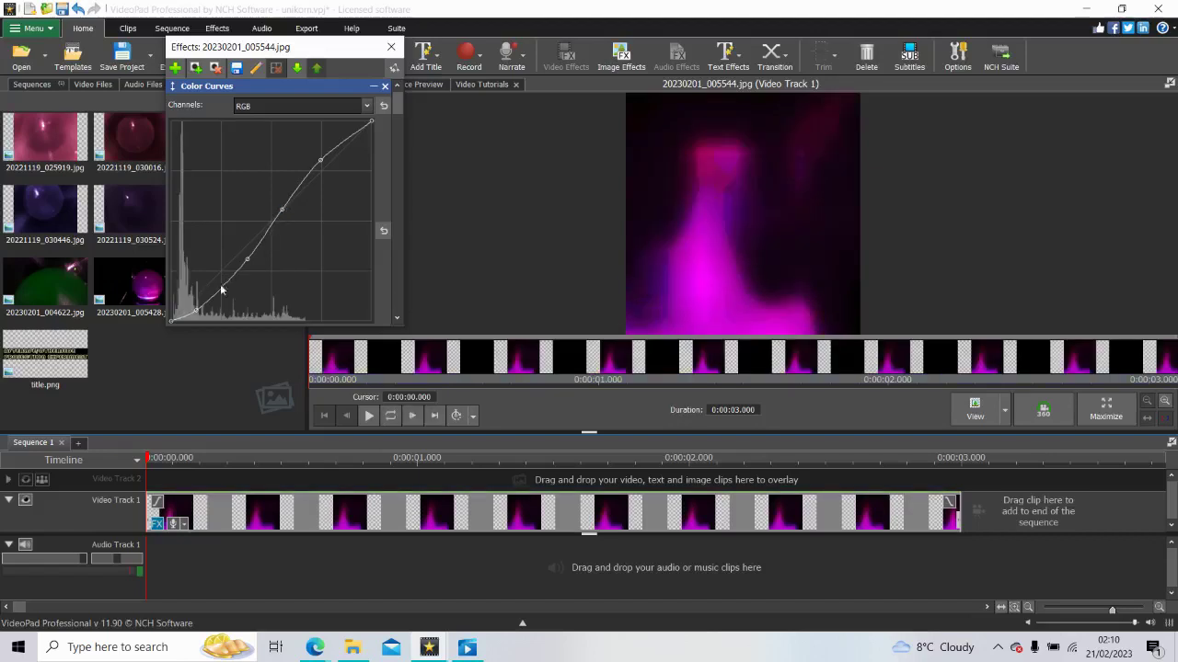
pyautogui.moveTo(217, 300)
pyautogui.mouseDown()
pyautogui.moveTo(197, 314)
pyautogui.moveTo(208, 310)
pyautogui.mouseUp()
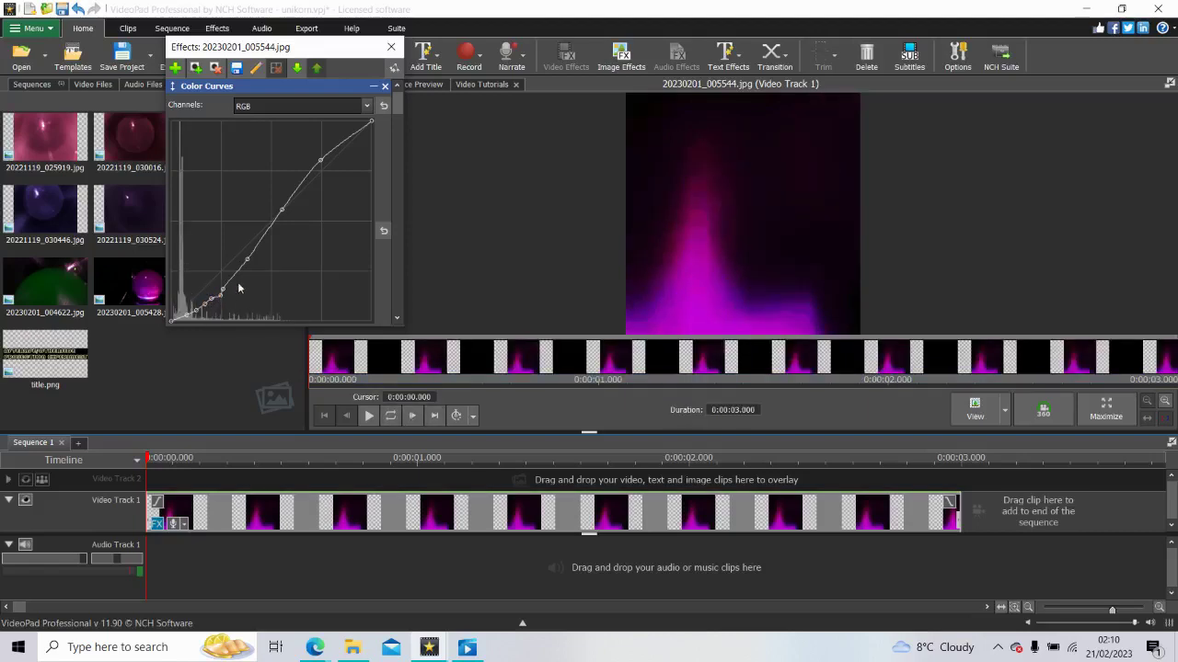
pyautogui.click(237, 278)
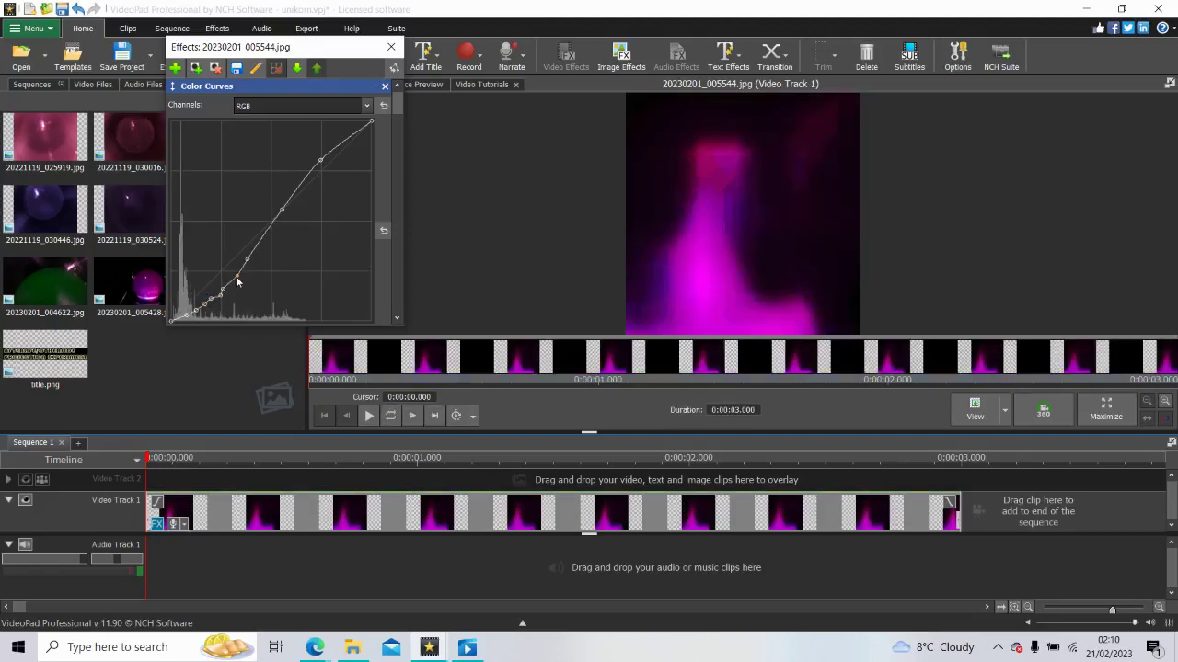
pyautogui.moveTo(238, 282); pyautogui.dragTo(240, 284)
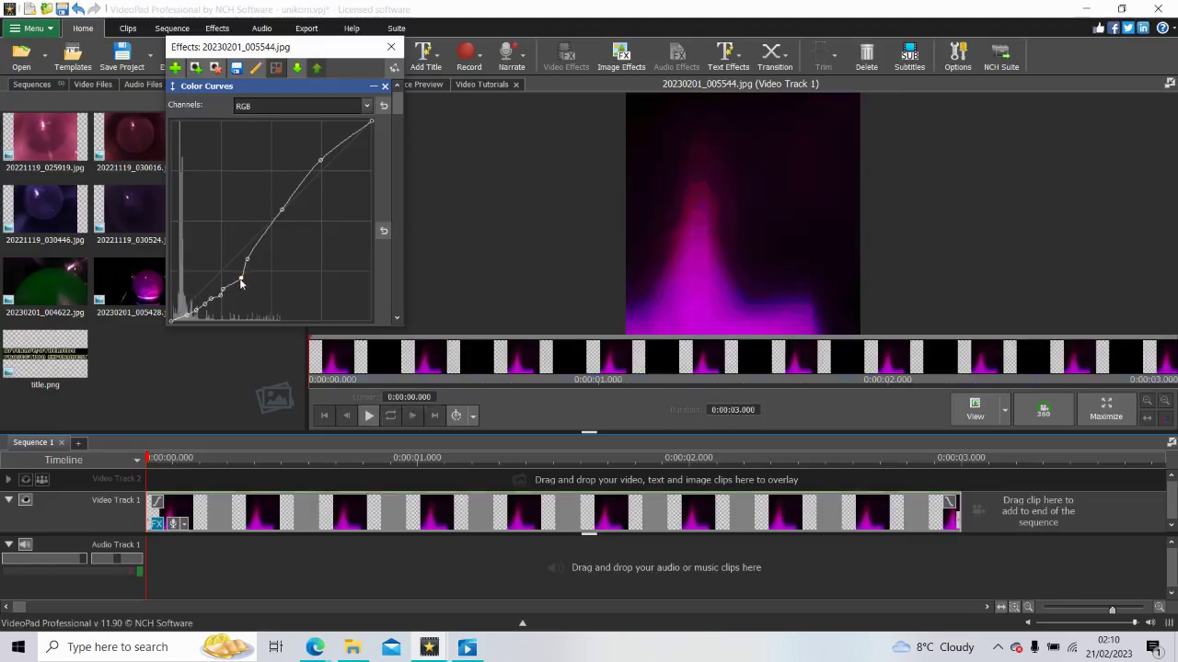
pyautogui.click(266, 233)
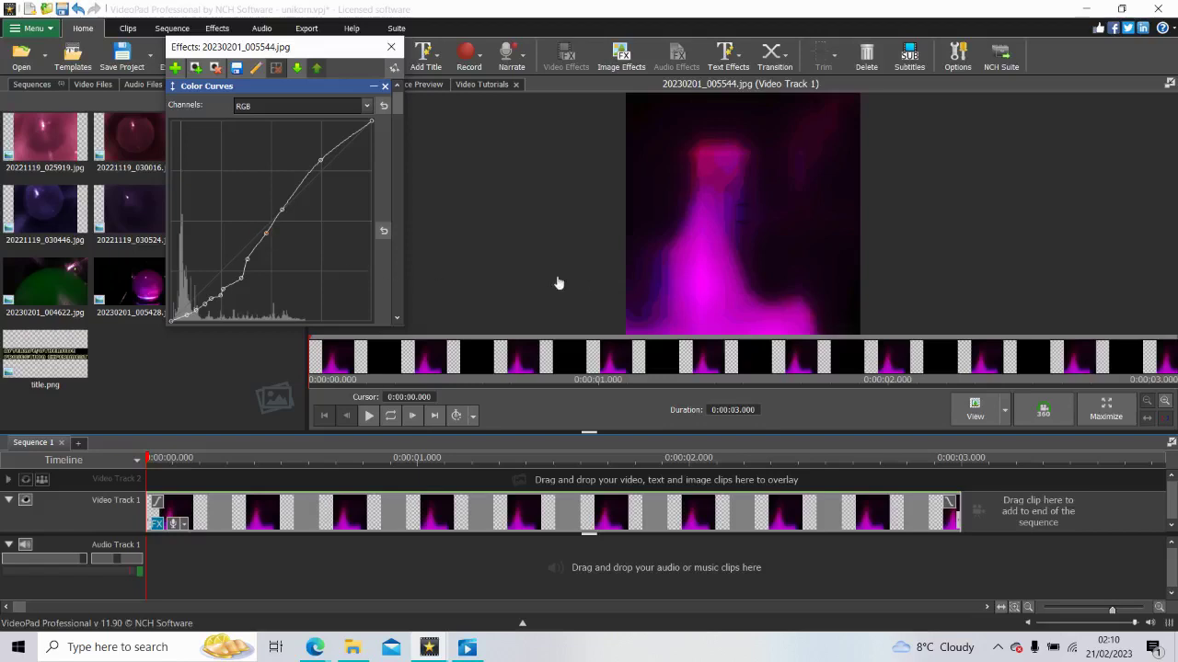
# Step: Raise the existing lower-midtone and shadow points of the RGB curve toward the diagonal to lighten the darker tones
pyautogui.moveTo(241, 282); pyautogui.dragTo(234, 276)
pyautogui.moveTo(248, 263); pyautogui.dragTo(266, 235)
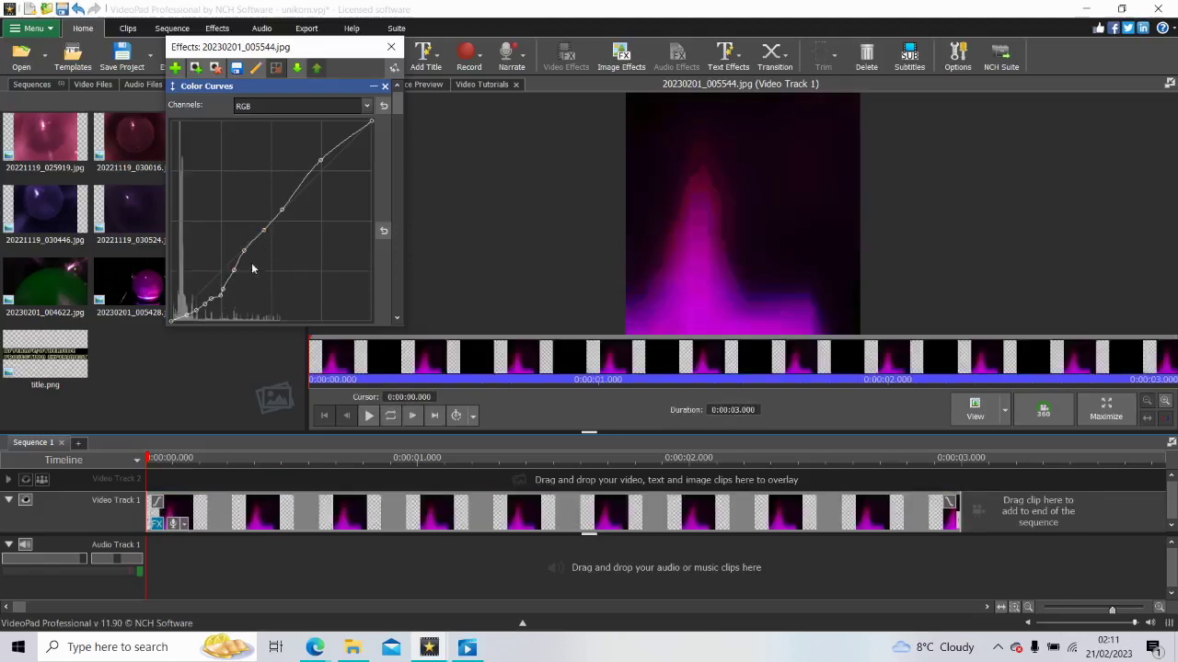
pyautogui.moveTo(224, 292)
pyautogui.mouseDown()
pyautogui.moveTo(224, 278)
pyautogui.moveTo(210, 299)
pyautogui.mouseUp()
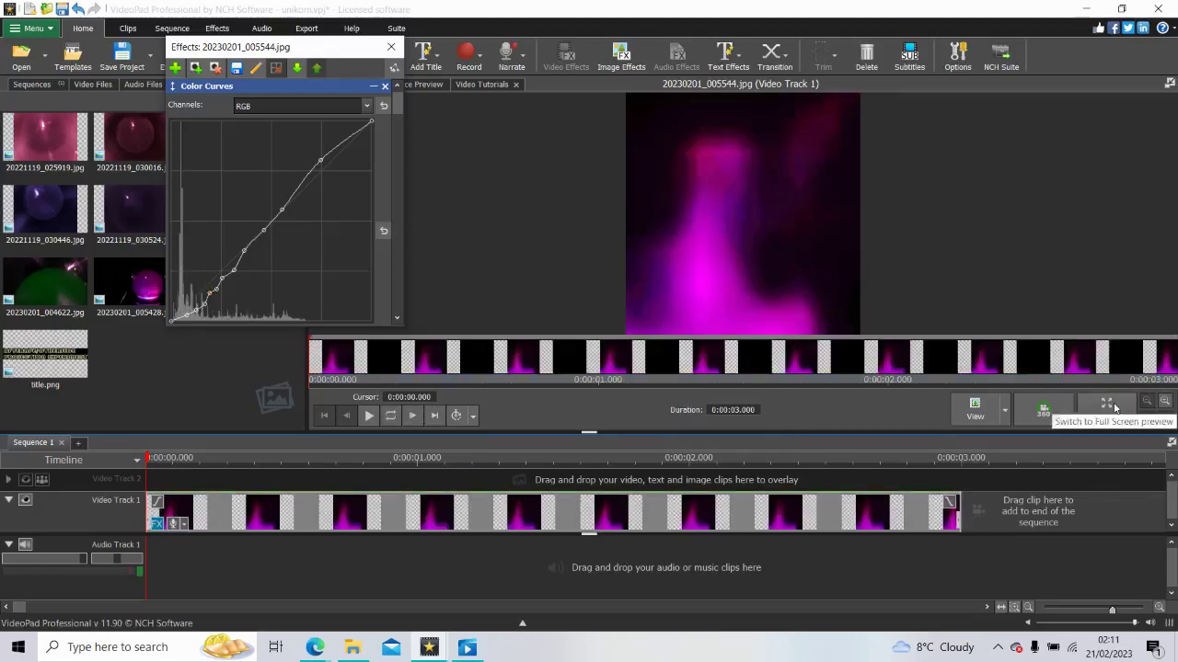
# Step: Add another Color Adjustments effect to the image clip and set its brightness to 45.90
pyautogui.scroll(-2, 400, 152)
pyautogui.scroll(-5, 401, 152)
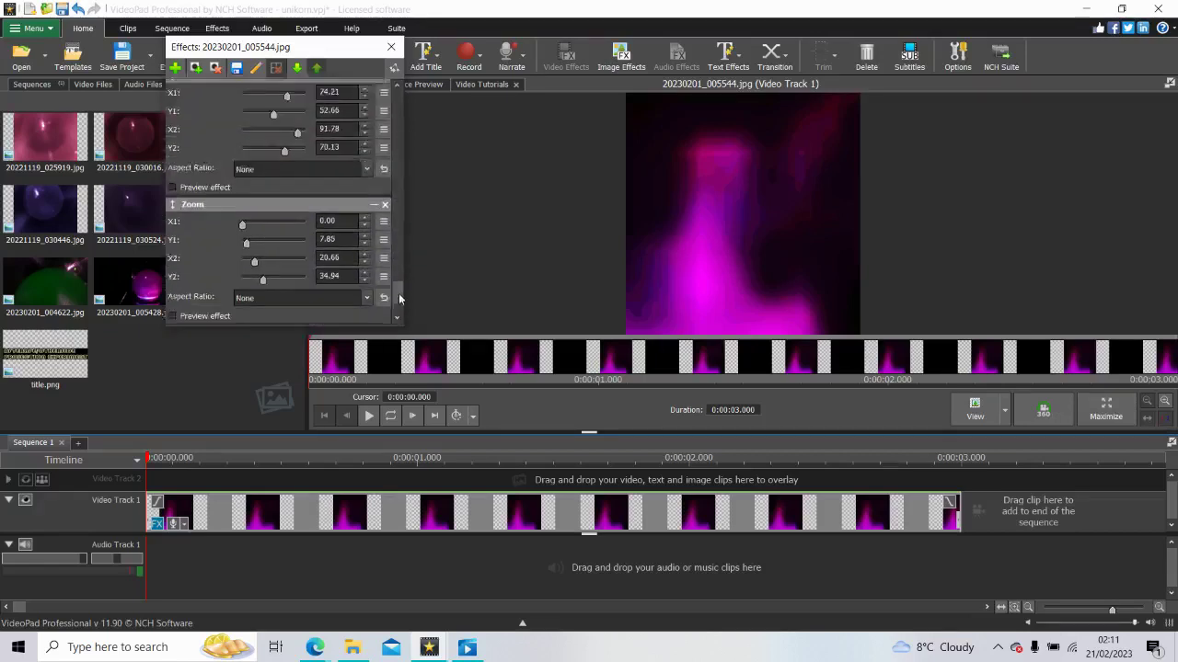
pyautogui.click(280, 241)
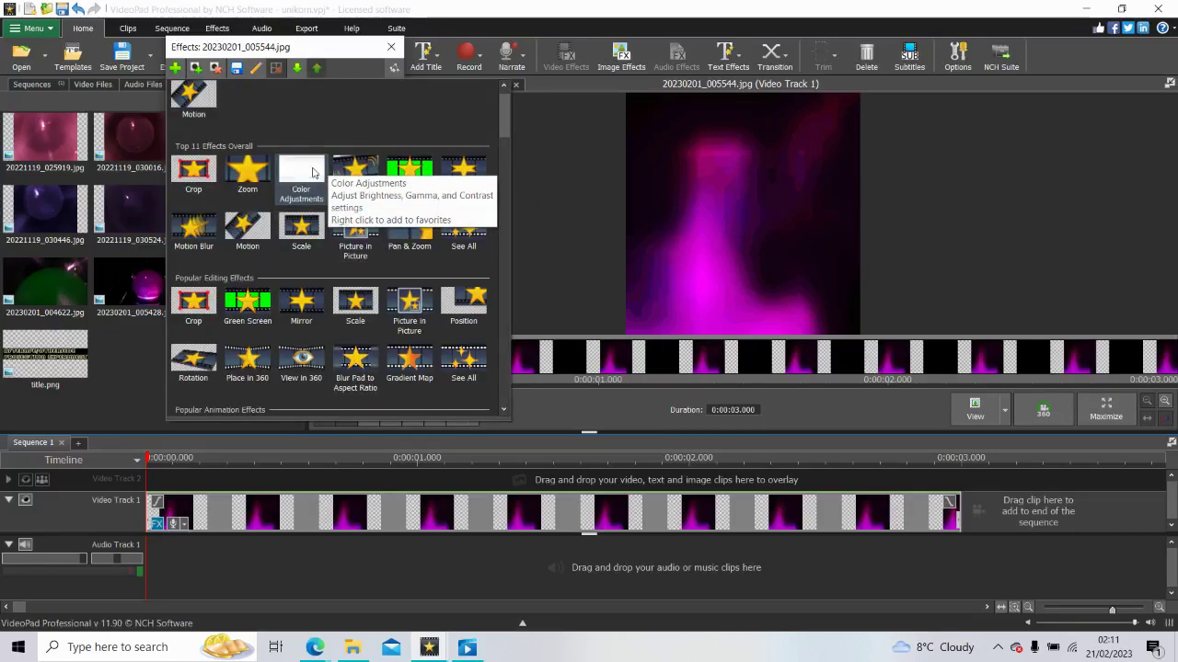
pyautogui.click(322, 170)
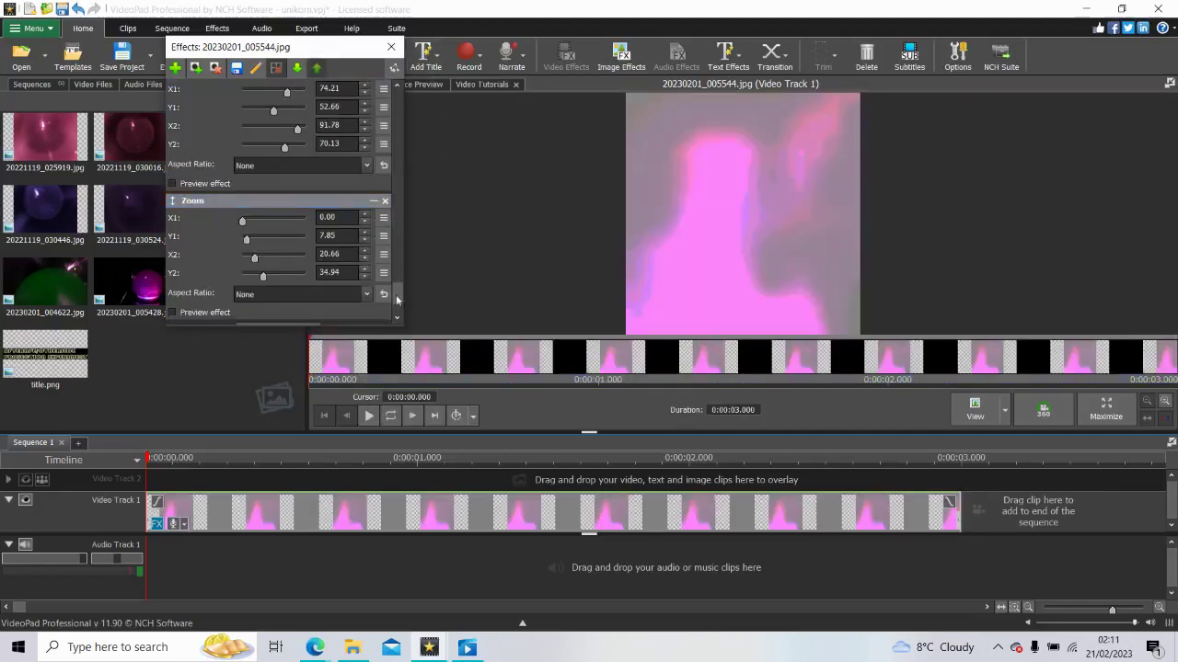
pyautogui.moveTo(397, 300); pyautogui.dragTo(410, 98)
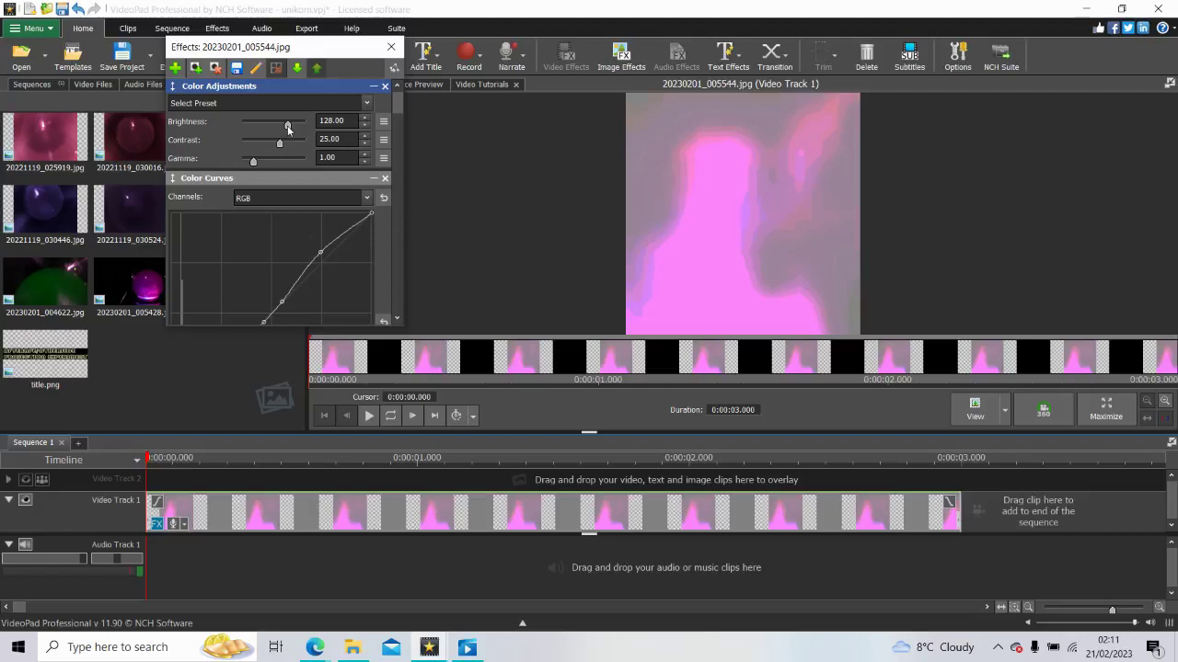
pyautogui.moveTo(271, 125); pyautogui.dragTo(277, 125)
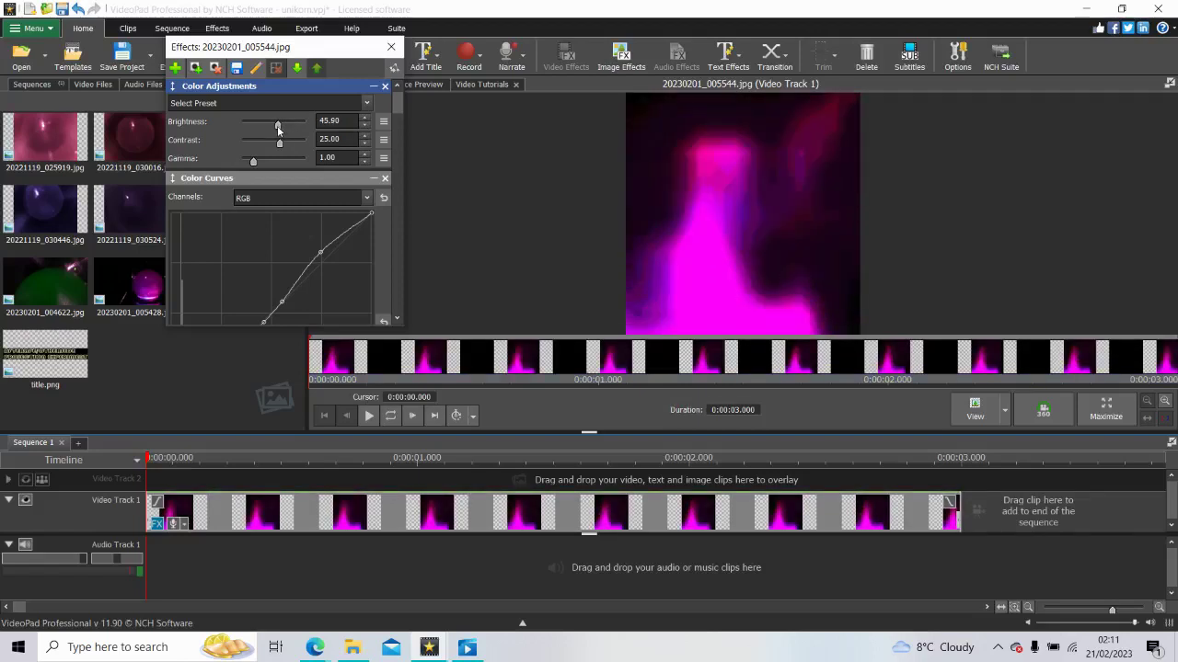
# Step: Add a Sharpen effect to the image clip and set its sharpness to 50
pyautogui.moveTo(397, 104); pyautogui.dragTo(413, 204)
pyautogui.moveTo(399, 232); pyautogui.dragTo(402, 300)
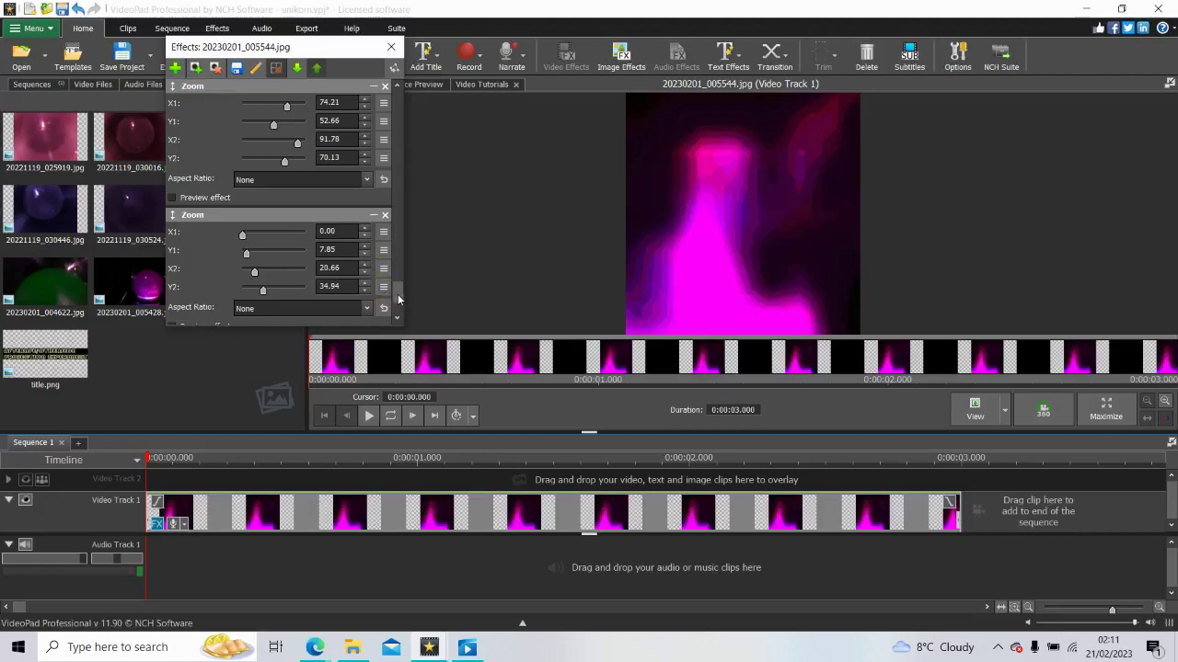
pyautogui.moveTo(397, 294); pyautogui.dragTo(372, 402)
pyautogui.scroll(-3, 402, 300)
pyautogui.click(296, 241)
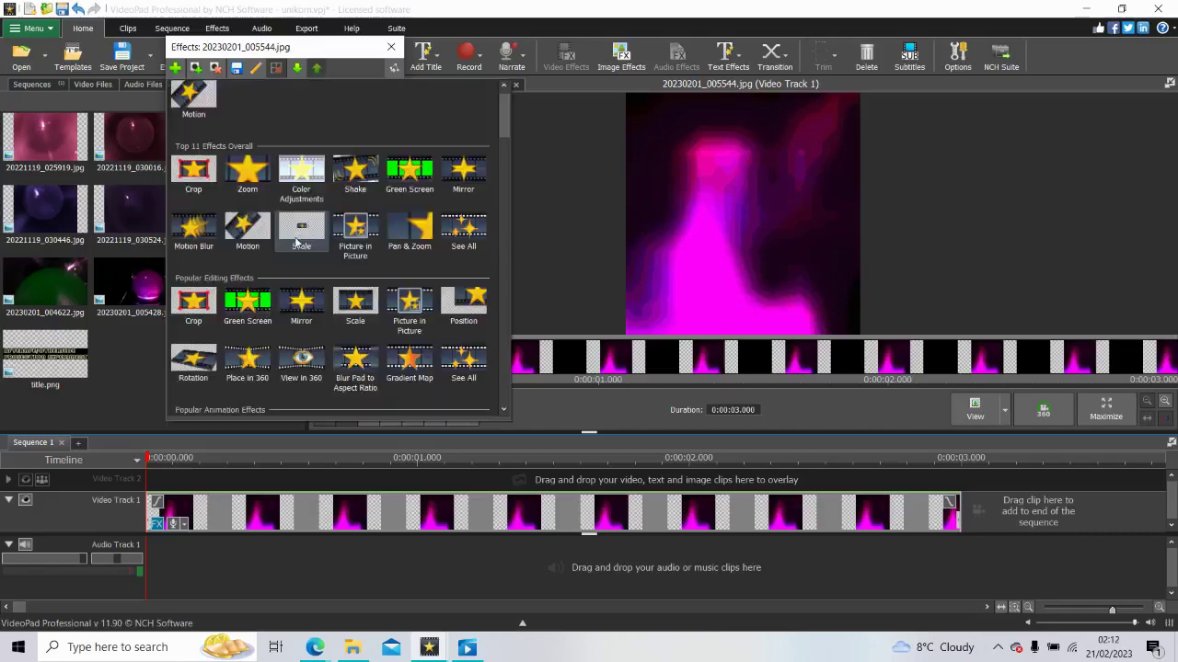
pyautogui.scroll(-3, 502, 320)
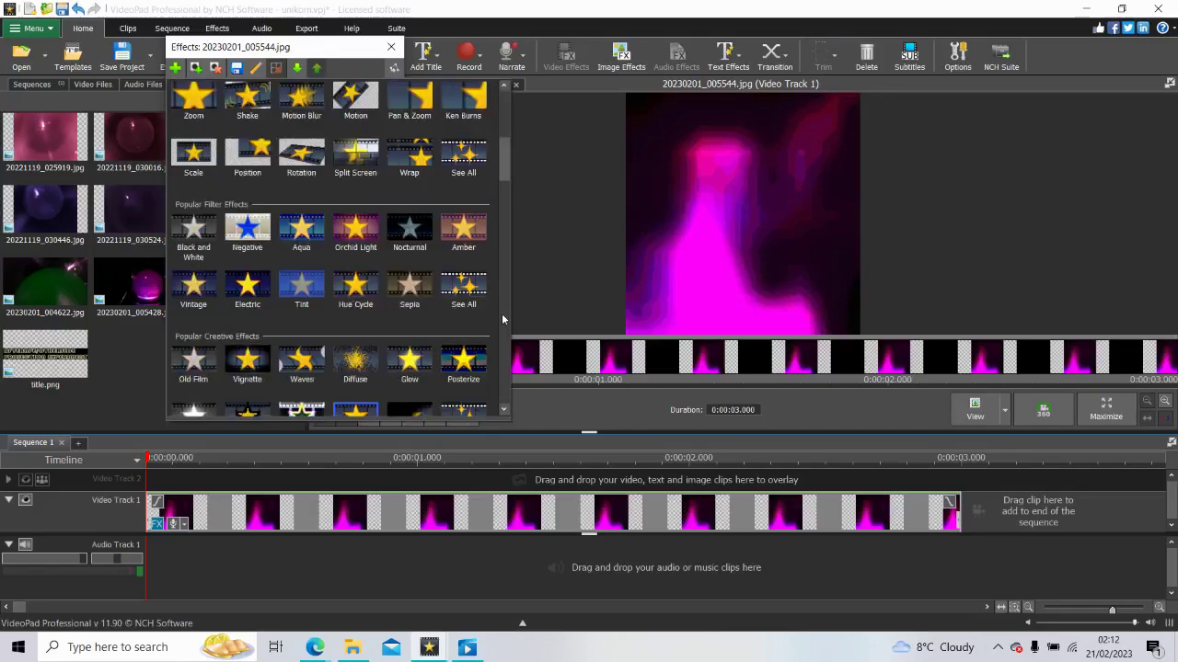
pyautogui.scroll(-6, 501, 319)
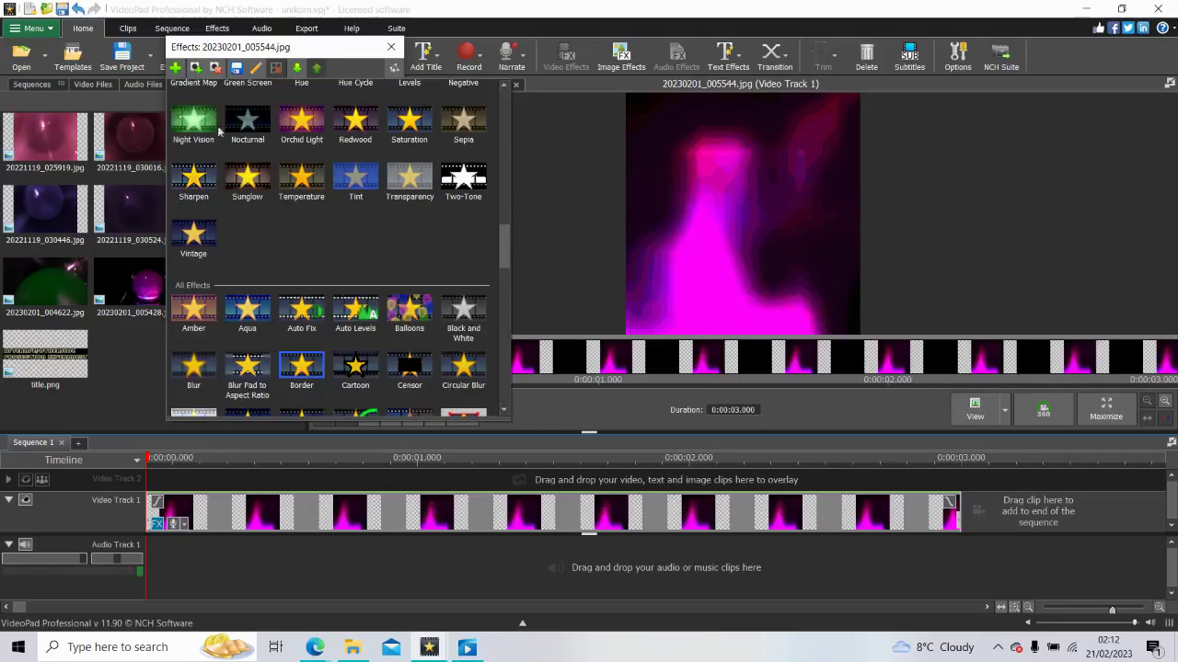
pyautogui.click(196, 167)
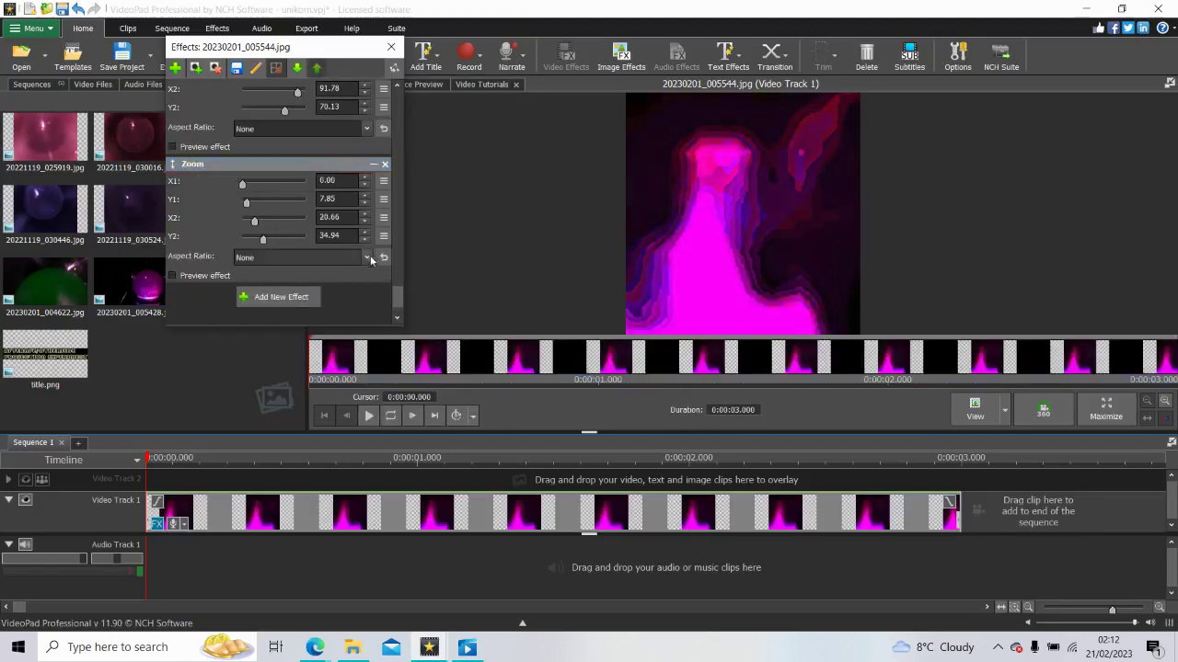
pyautogui.moveTo(396, 298); pyautogui.dragTo(397, 94)
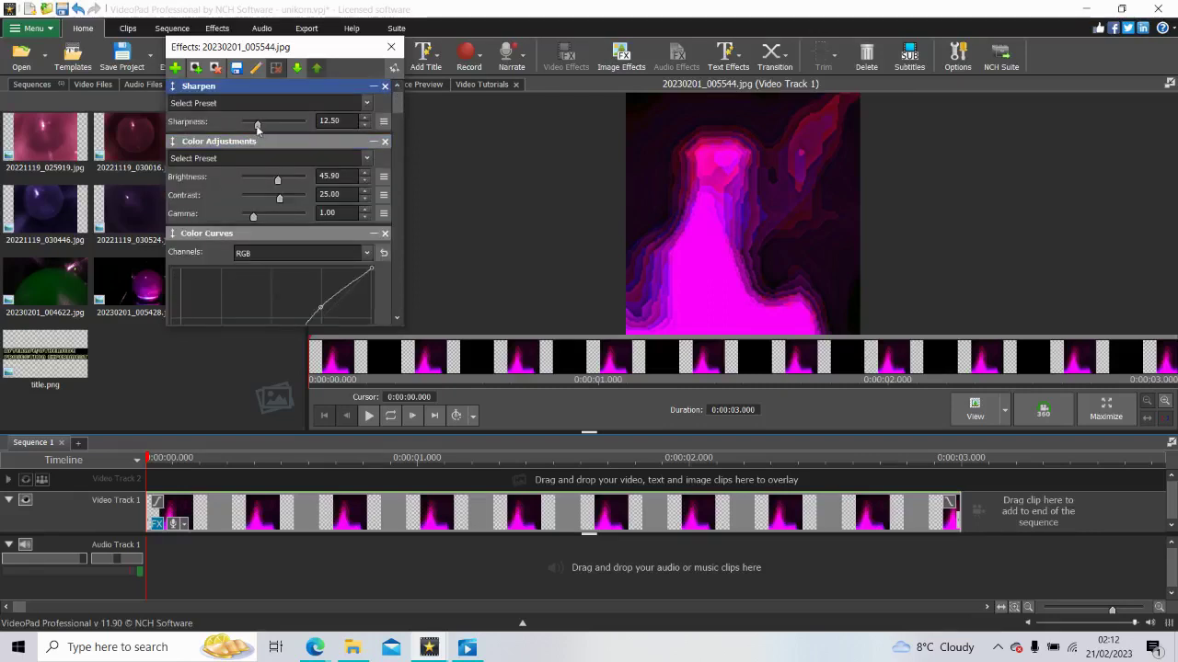
pyautogui.moveTo(271, 124)
pyautogui.mouseDown()
pyautogui.moveTo(306, 126)
pyautogui.moveTo(278, 126)
pyautogui.mouseUp()
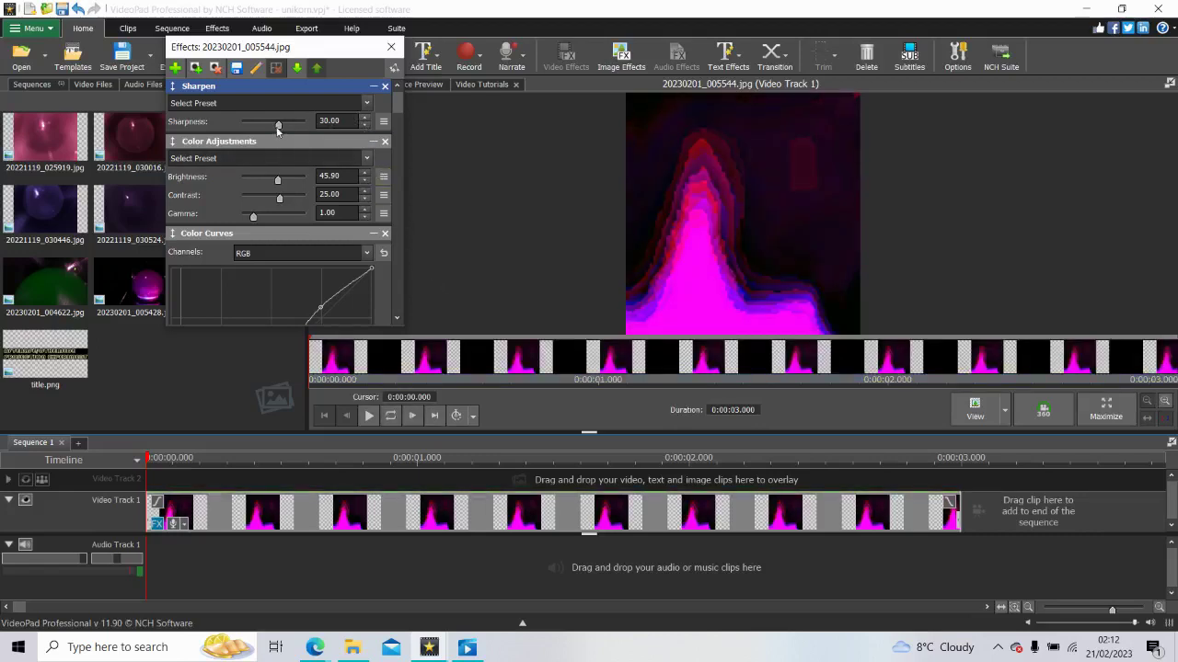
pyautogui.moveTo(279, 126); pyautogui.dragTo(306, 126)
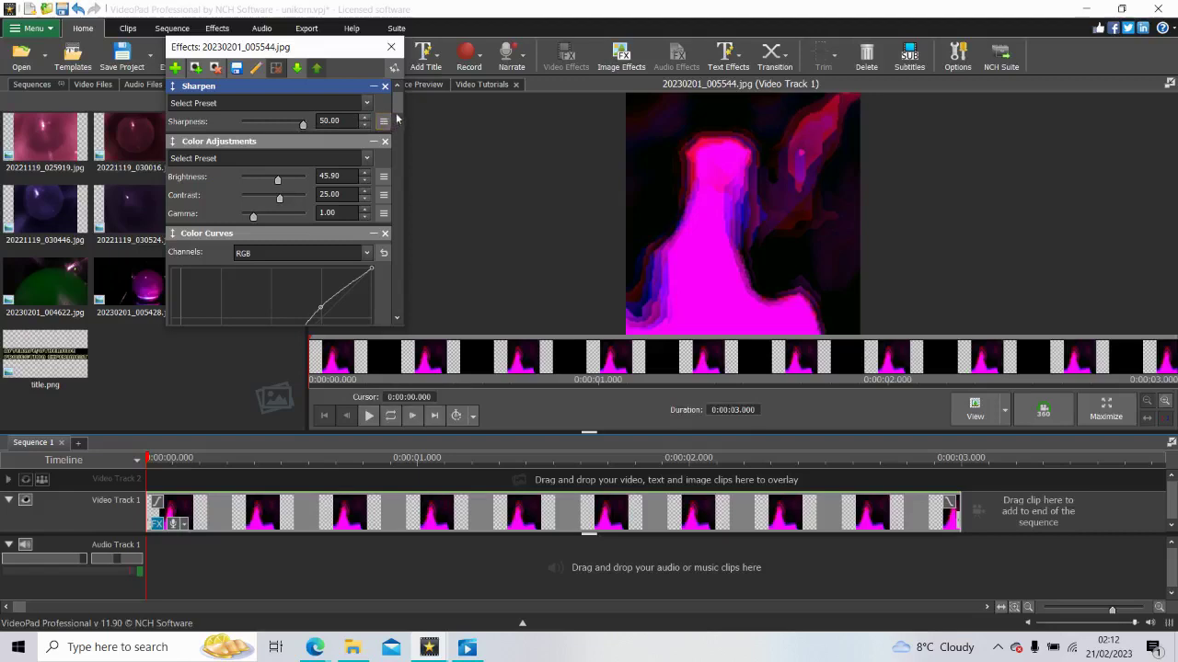
# Step: Delete the Zoom effect framed at X1 10.95, Y1 0, X2 94.89, Y2 60 from the effect stack
pyautogui.moveTo(400, 107); pyautogui.dragTo(404, 134)
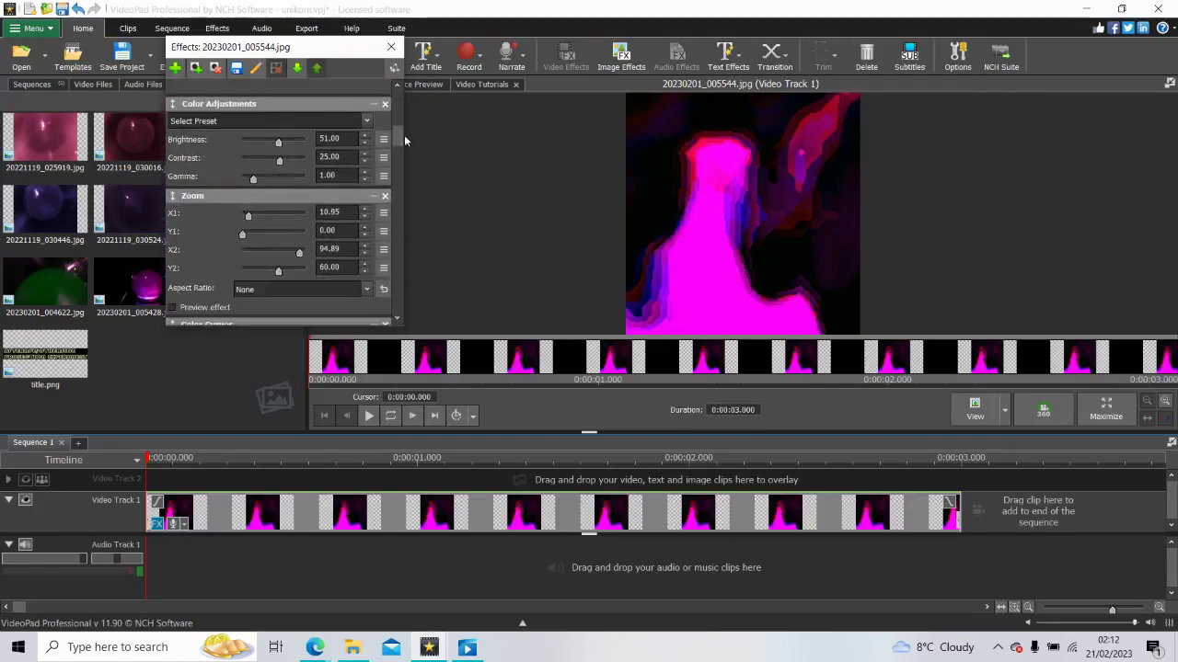
pyautogui.click(386, 191)
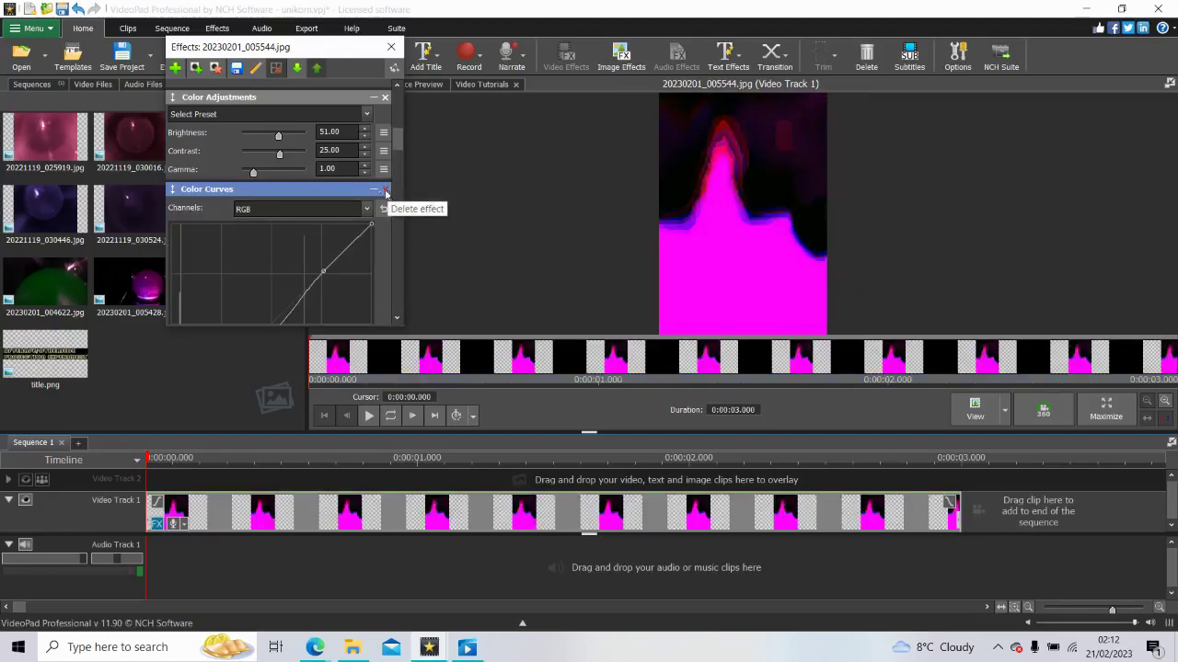
pyautogui.scroll(2, 393, 139)
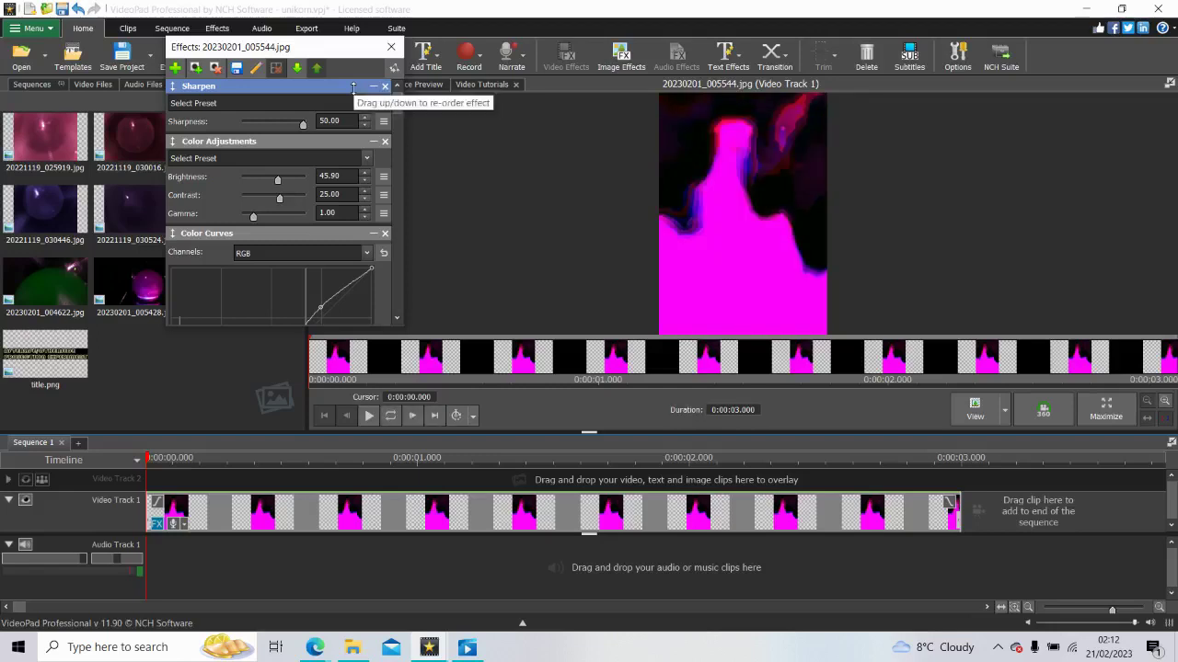
# Step: Enlarge and reposition the frame of the Zoom effect starting at X1 52.04 to about X1 0.58, Y1 21.52, X2 75.53, Y2 94.43
pyautogui.moveTo(396, 111); pyautogui.dragTo(402, 210)
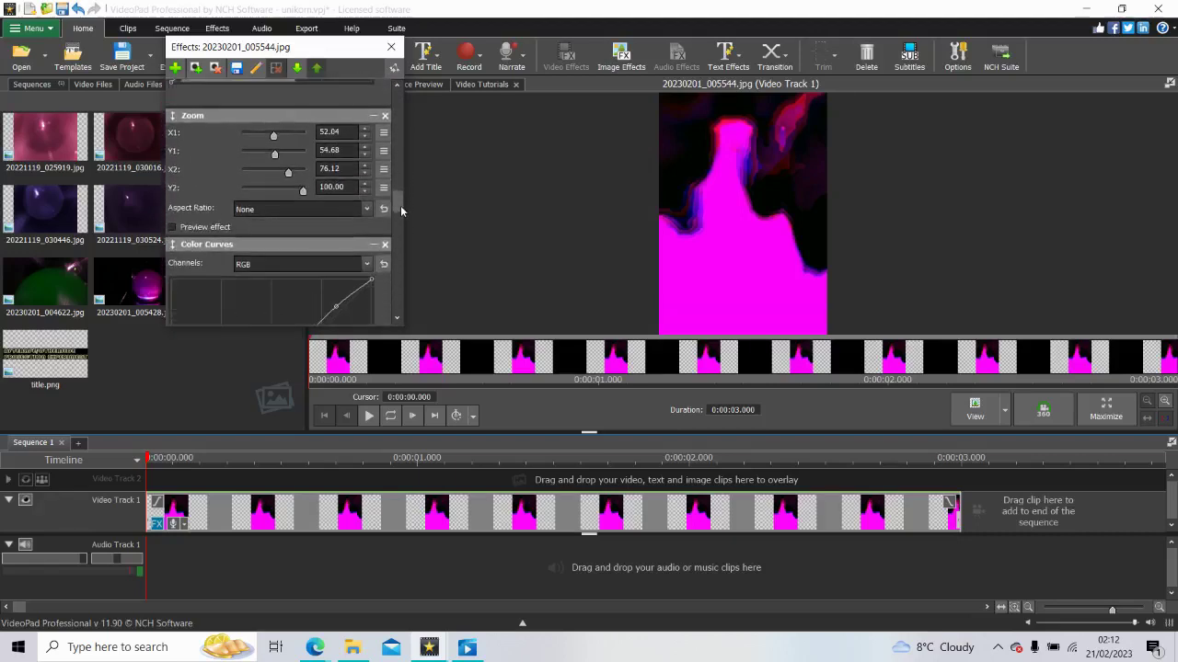
pyautogui.click(308, 115)
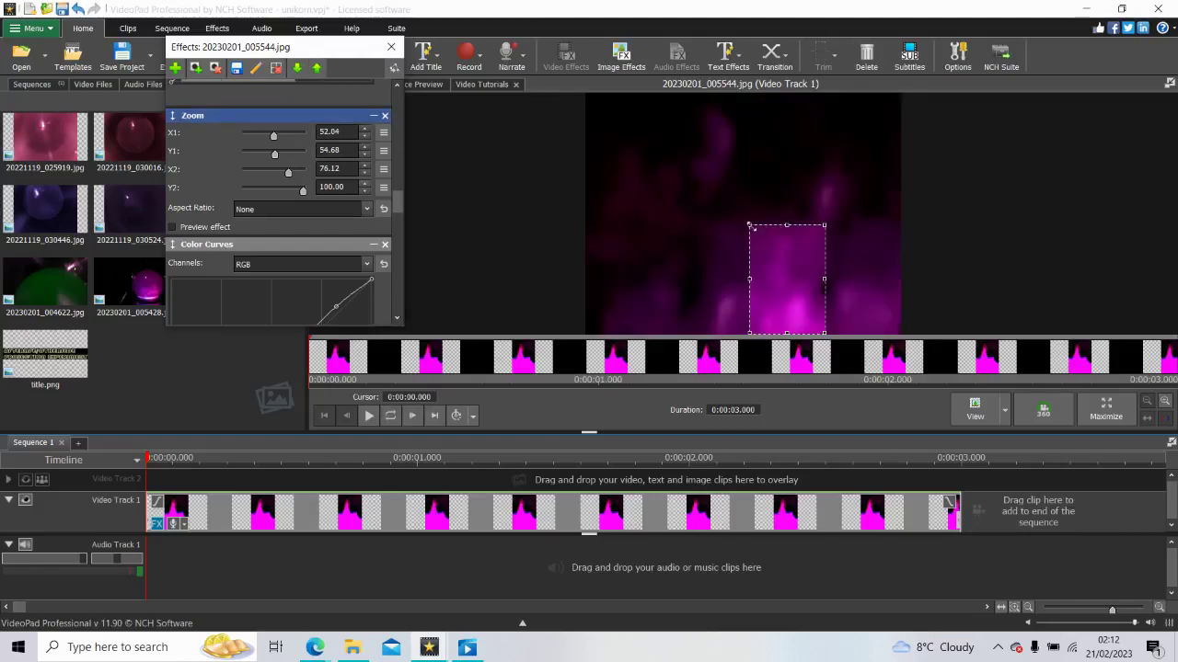
pyautogui.moveTo(749, 225); pyautogui.dragTo(645, 179)
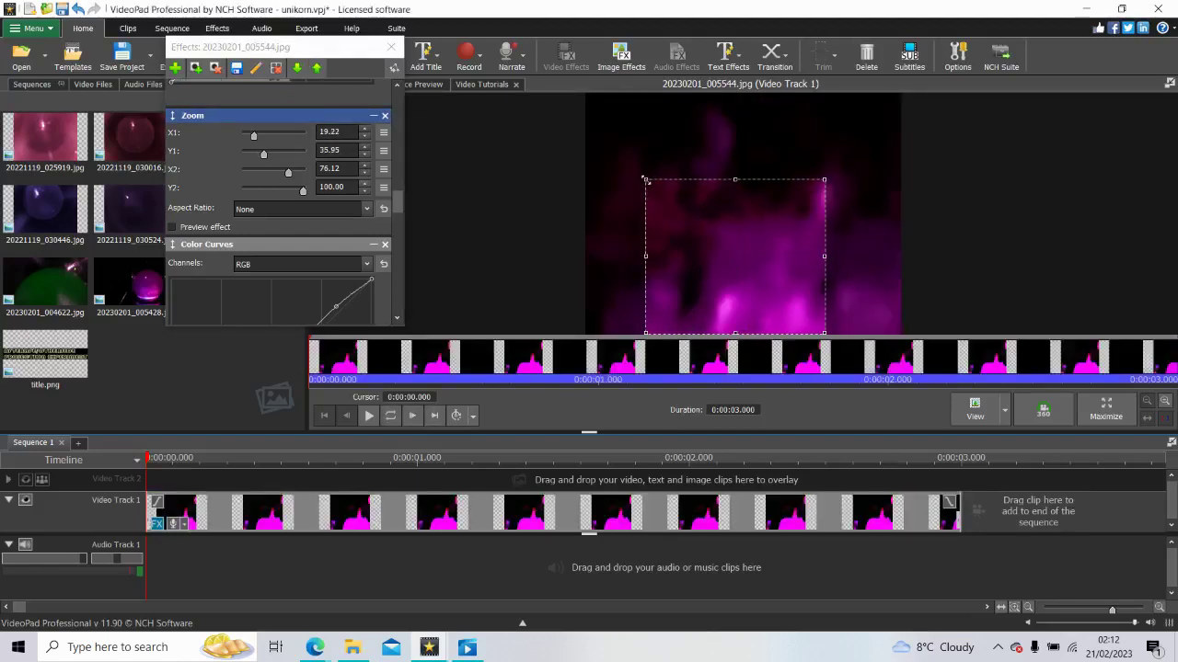
pyautogui.moveTo(744, 249); pyautogui.dragTo(684, 213)
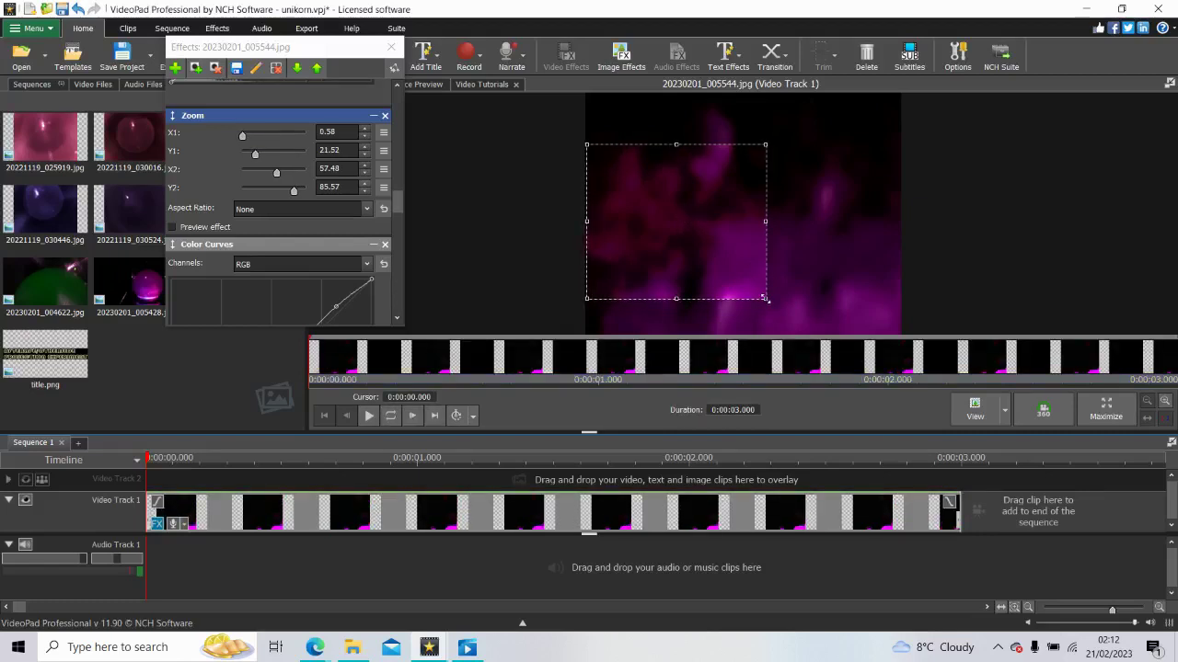
pyautogui.moveTo(764, 298); pyautogui.dragTo(825, 328)
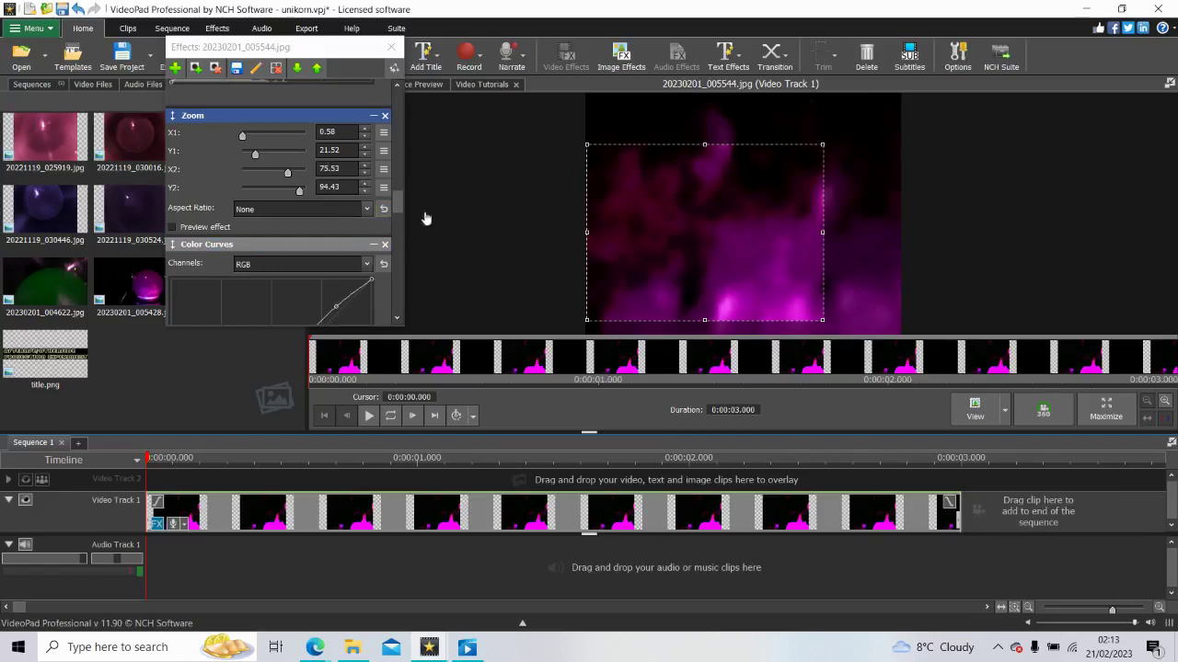
# Step: Delete the three pairs of Color Adjustments and Color Curves effects stacked between the Sharpen effect and the reframed Zoom effect
pyautogui.click(385, 115)
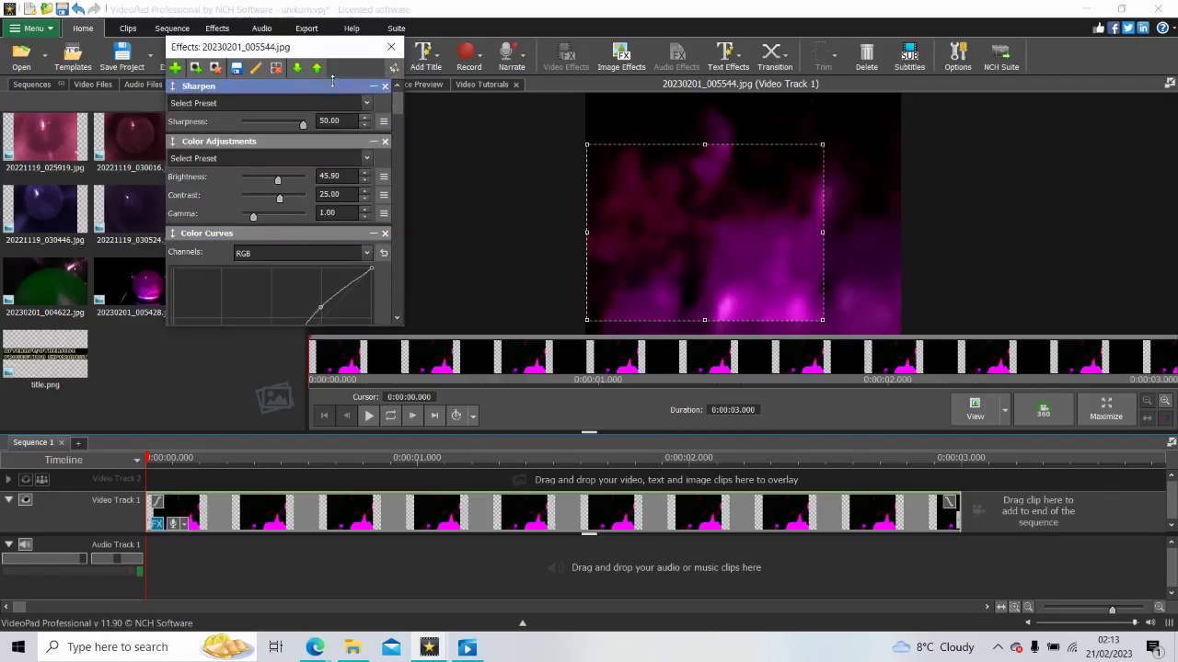
pyautogui.click(386, 142)
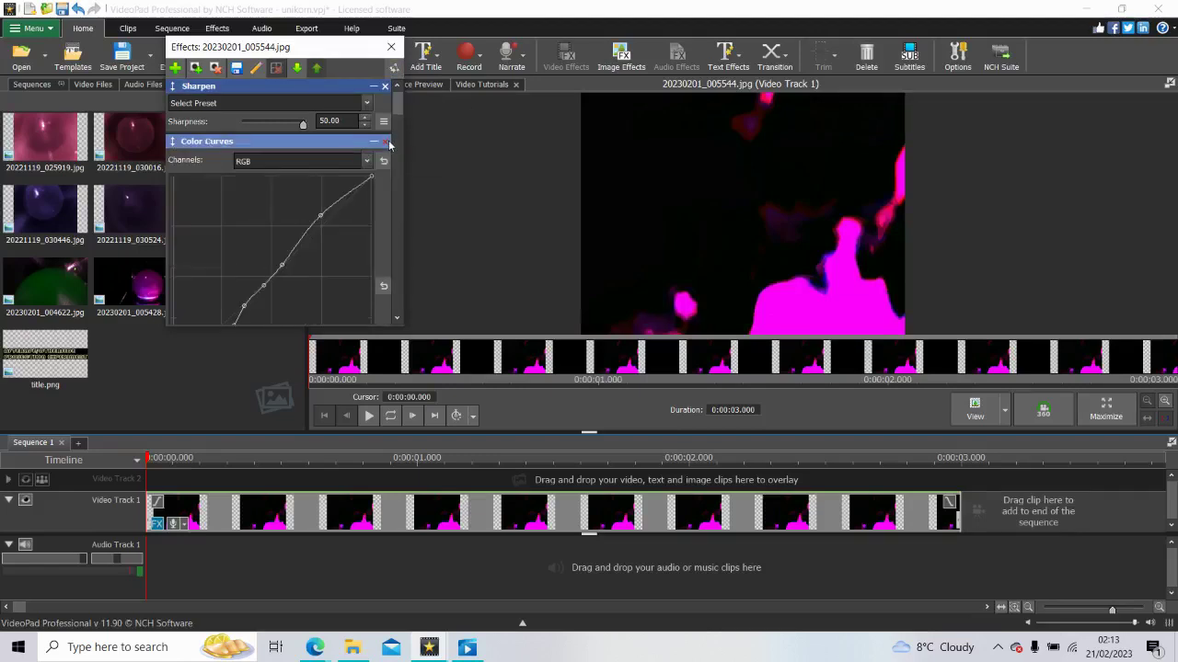
pyautogui.hotkey('ctrl', 'z')
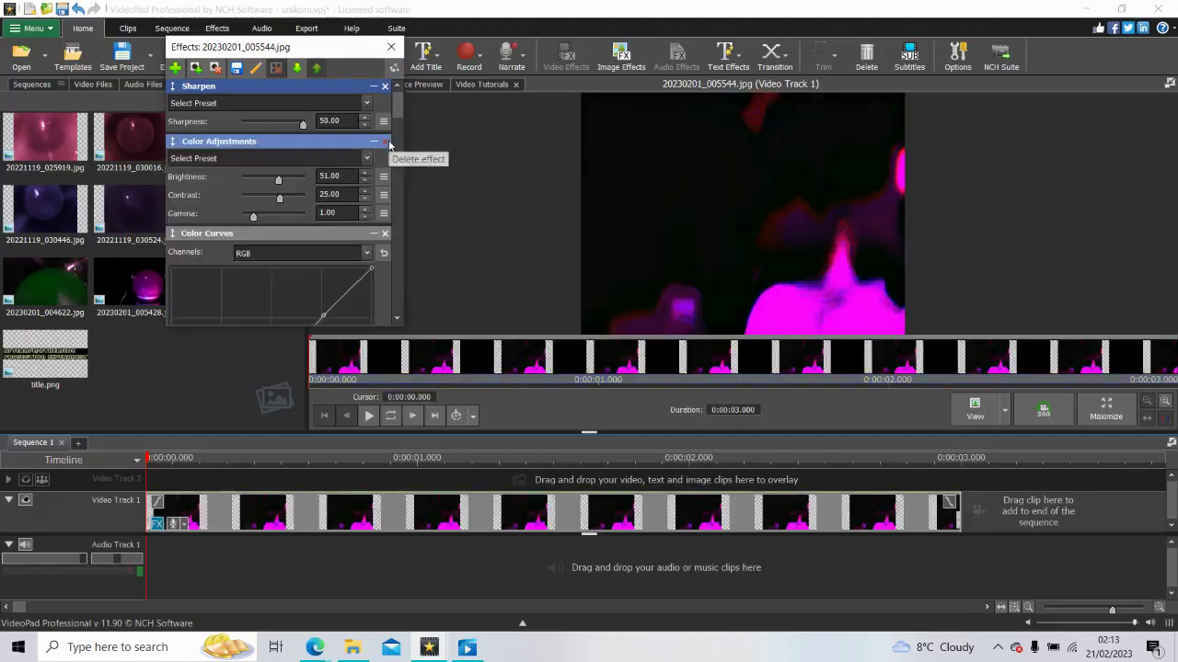
pyautogui.click(386, 143)
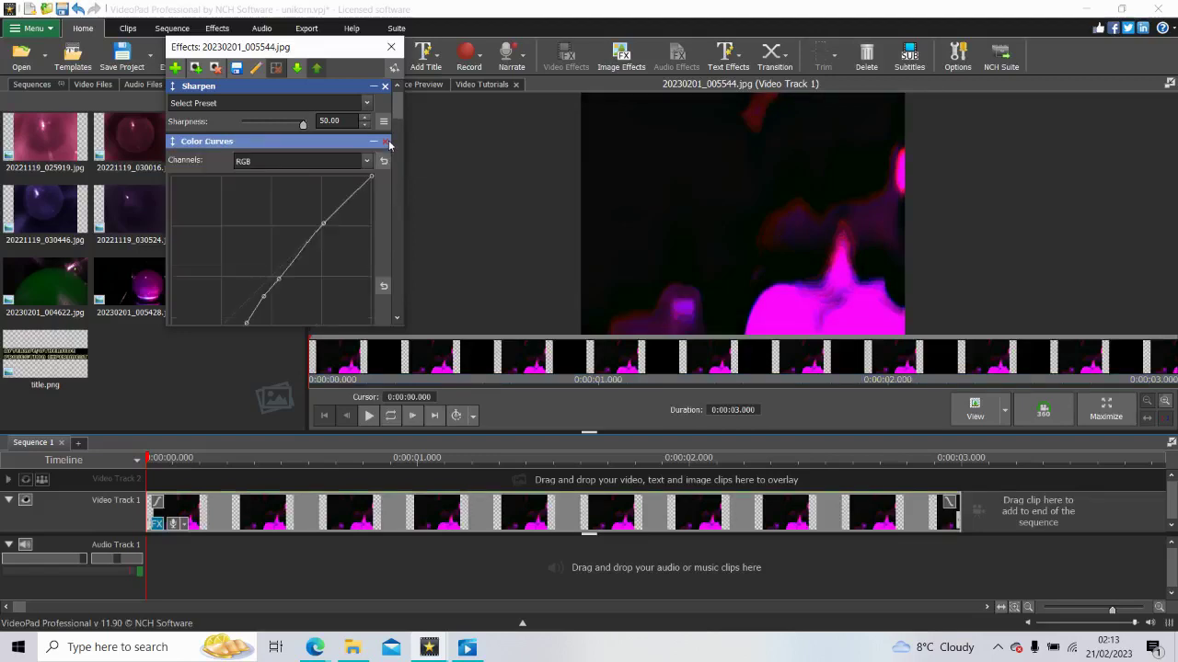
pyautogui.hotkey('ctrl', 'z')
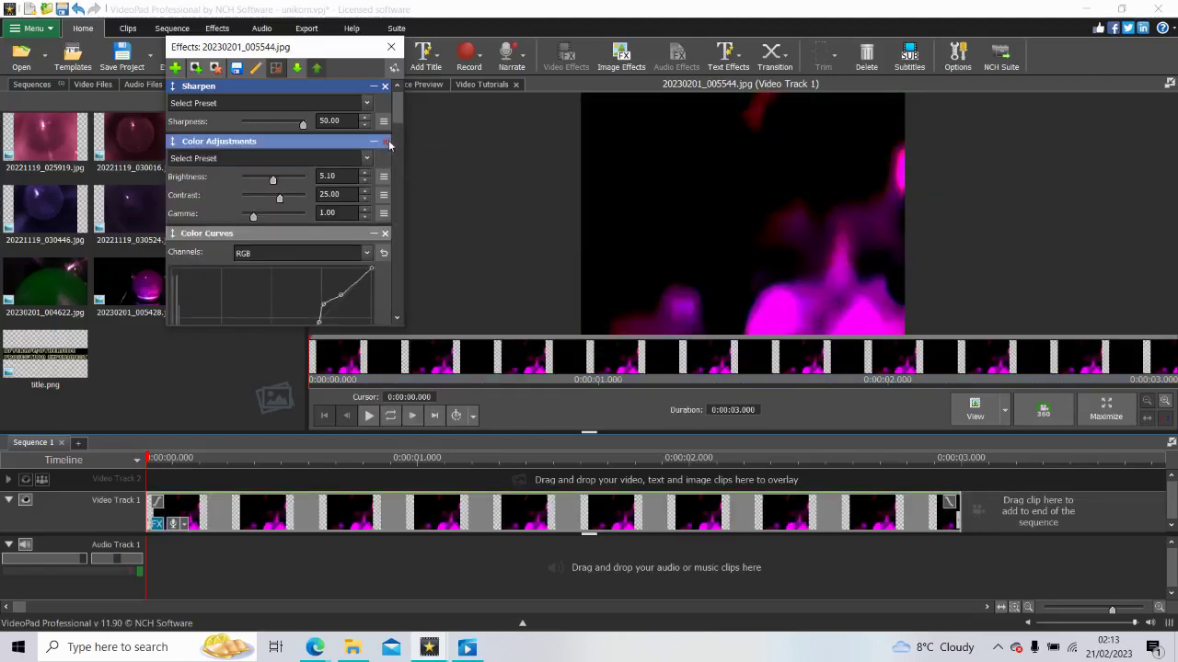
pyautogui.click(386, 142)
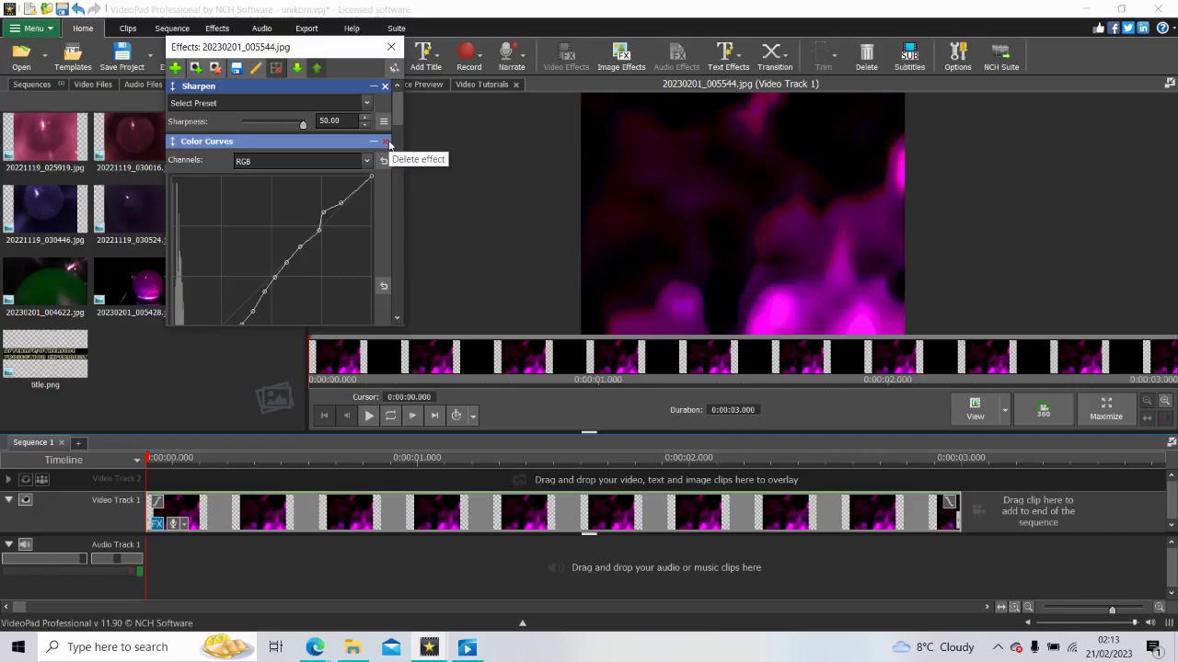
pyautogui.hotkey('ctrl', 'z')
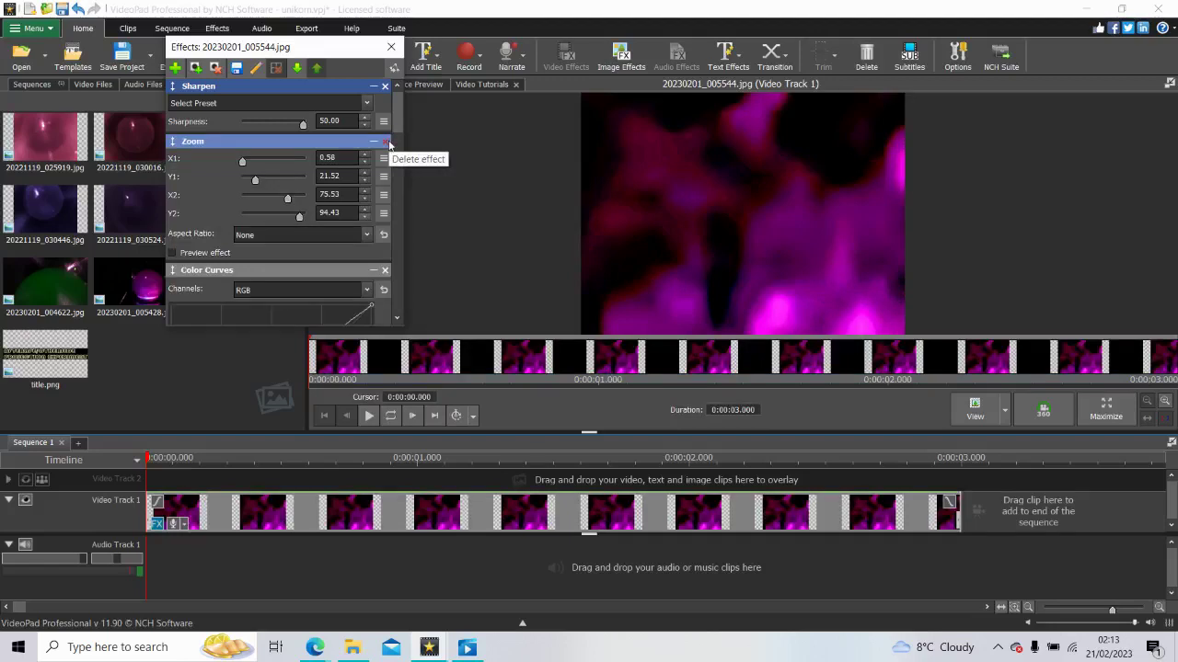
# Step: Delete the Zoom effect starting at X1 0.58 and the Color Curves and Color Adjustments effects stacked directly beneath it
pyautogui.click(387, 142)
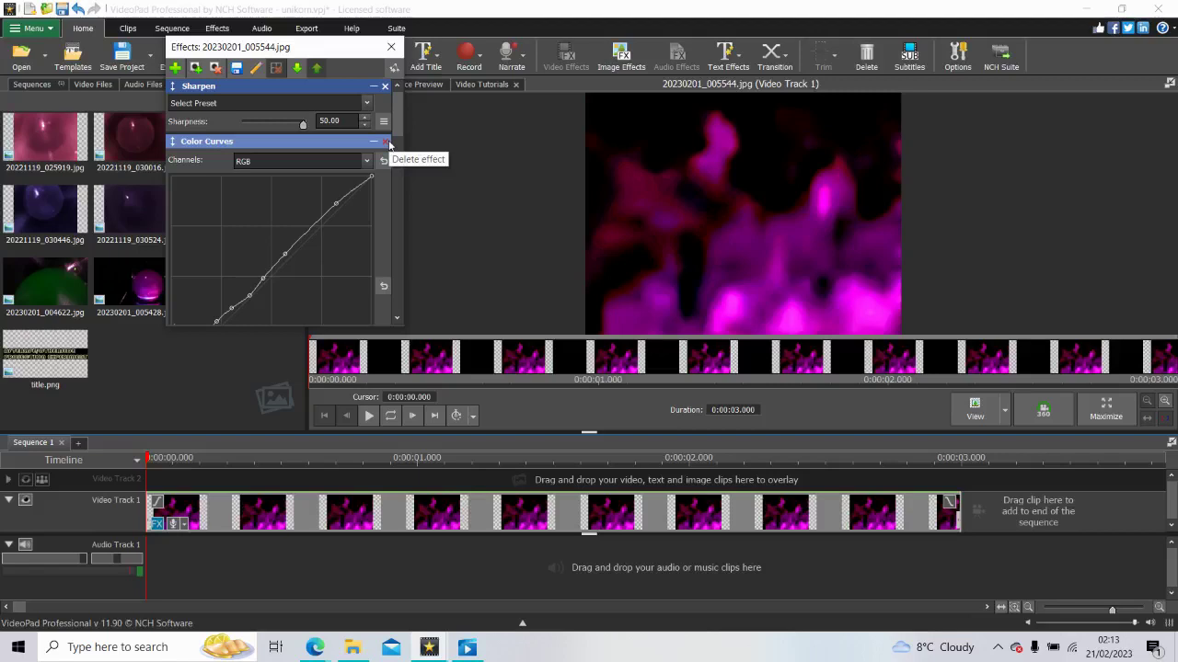
pyautogui.hotkey('ctrl', 'z')
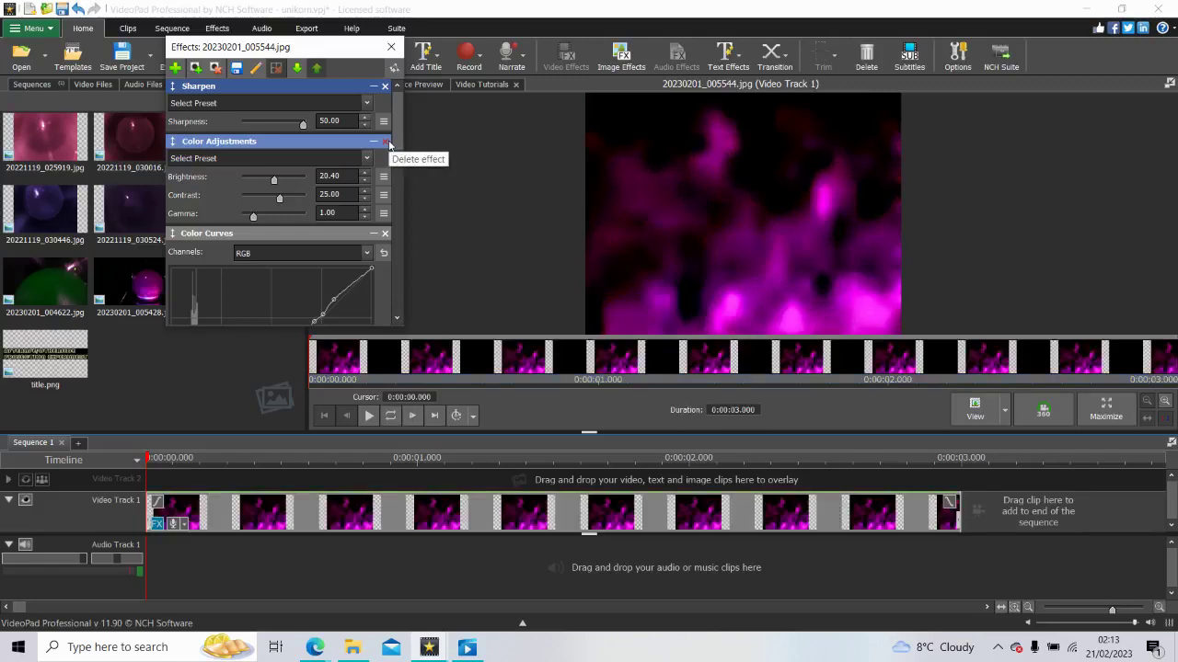
pyautogui.click(387, 142)
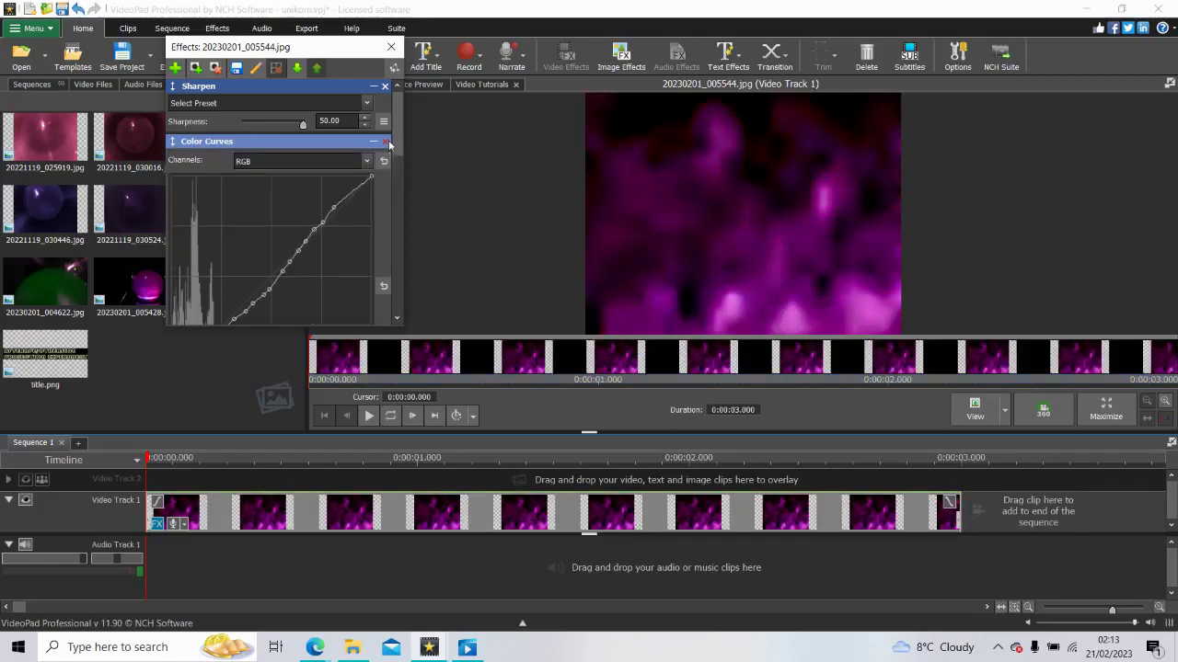
pyautogui.hotkey('ctrl', 'z')
pyautogui.click(388, 141)
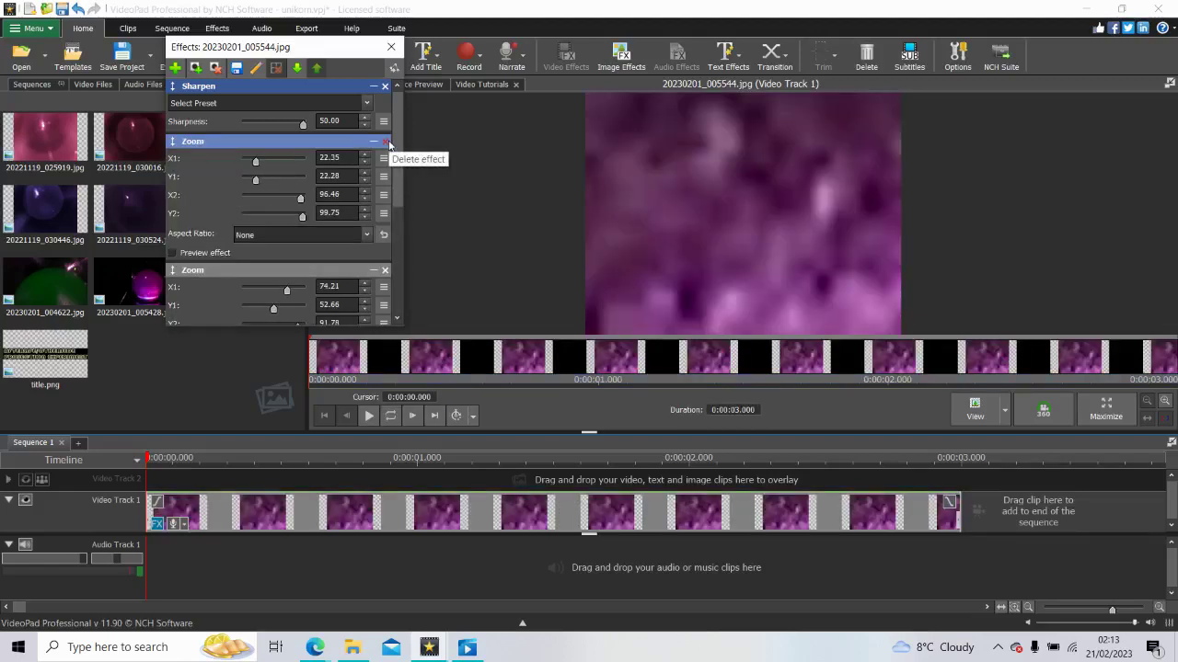
# Step: Delete the two Zoom effects starting at X1 22.35 and X1 74.21, keeping Sharpen and the Zoom starting at X1 0.00
pyautogui.click(387, 142)
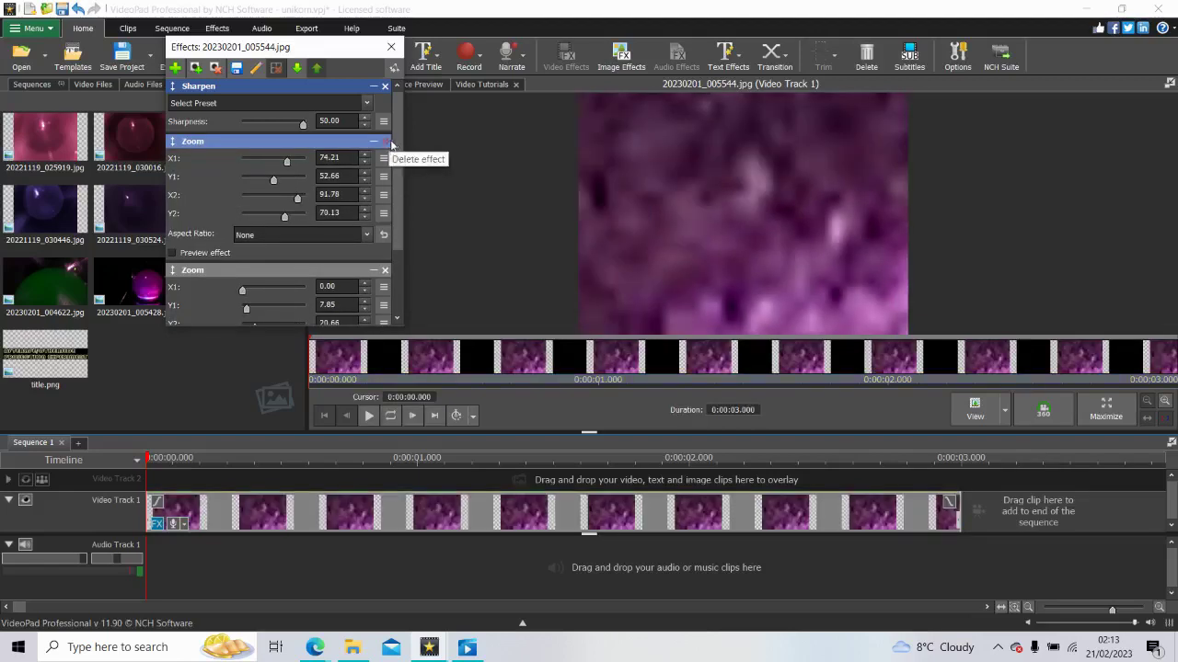
pyautogui.moveTo(397, 144)
pyautogui.mouseDown()
pyautogui.moveTo(399, 197)
pyautogui.moveTo(402, 135)
pyautogui.mouseUp()
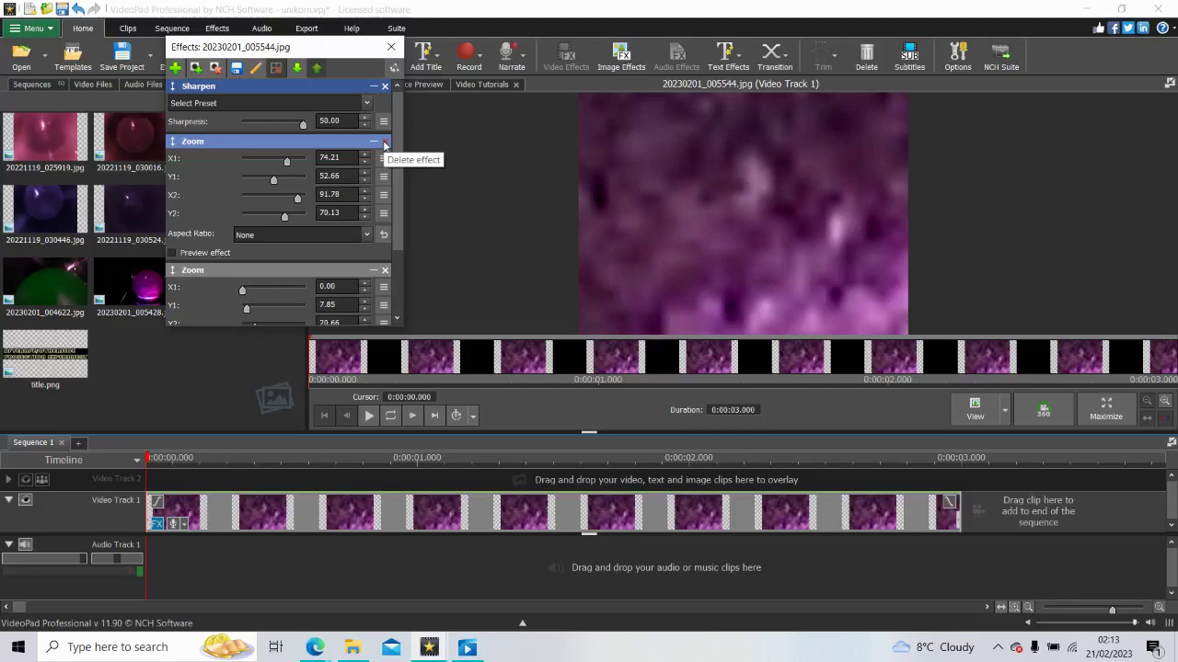
pyautogui.click(385, 143)
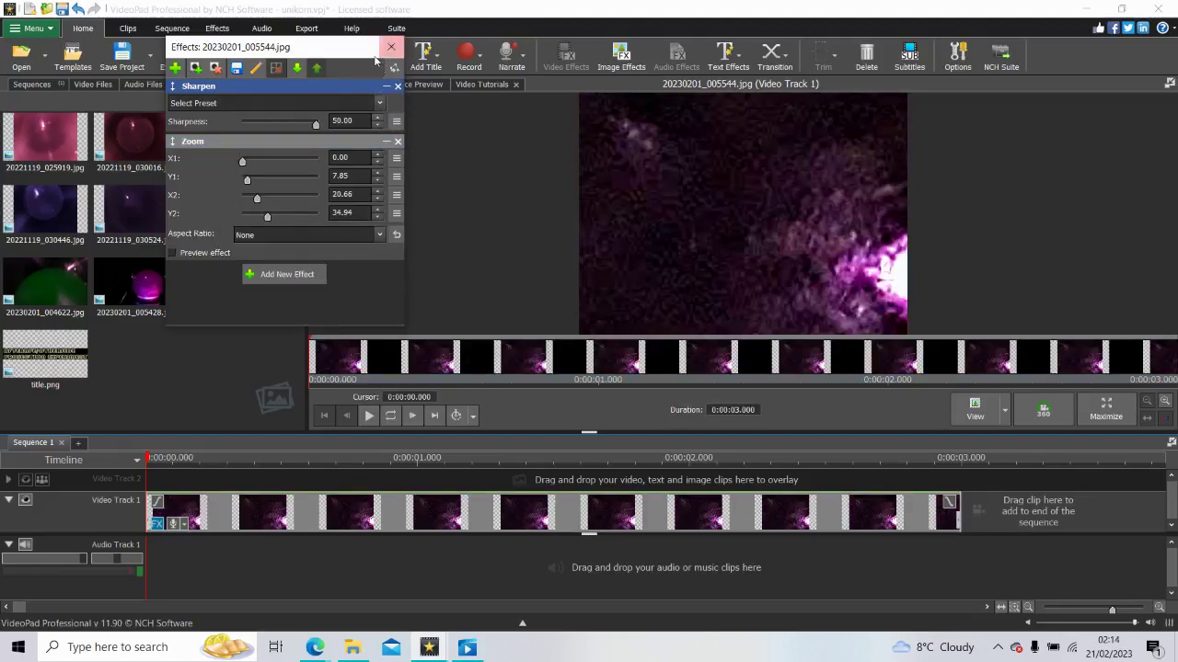
# Step: Delete the 20230201_005544.jpg clip from Video Track 1
pyautogui.moveTo(380, 54); pyautogui.dragTo(503, 93)
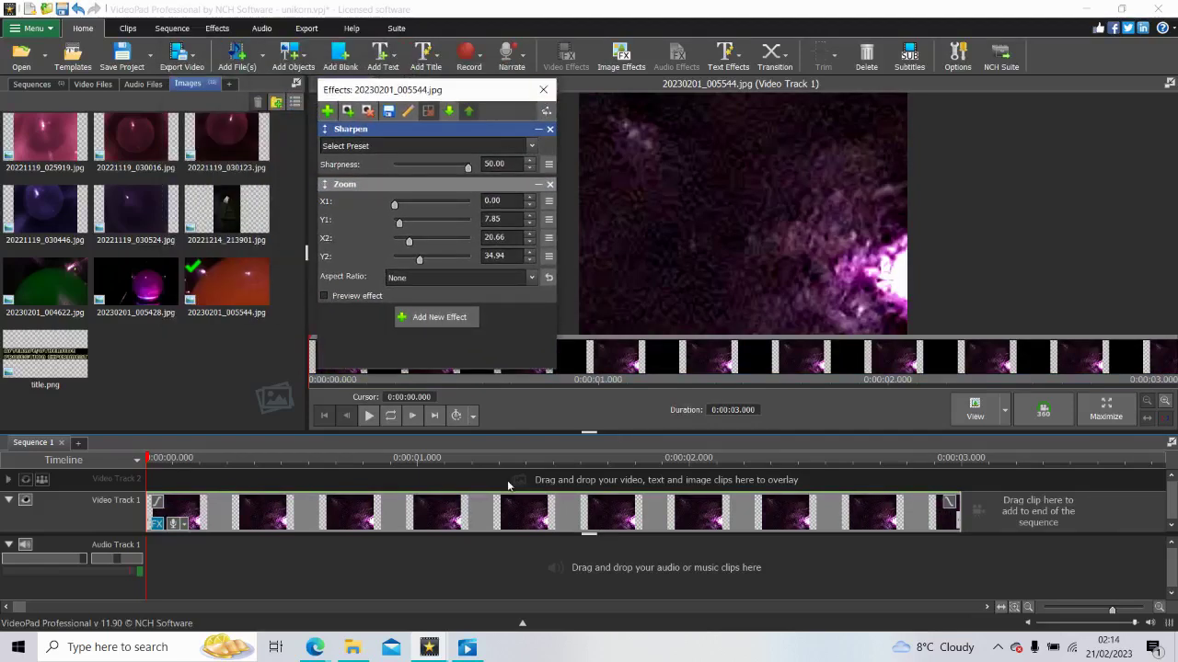
pyautogui.click(520, 510)
pyautogui.press('Delete')
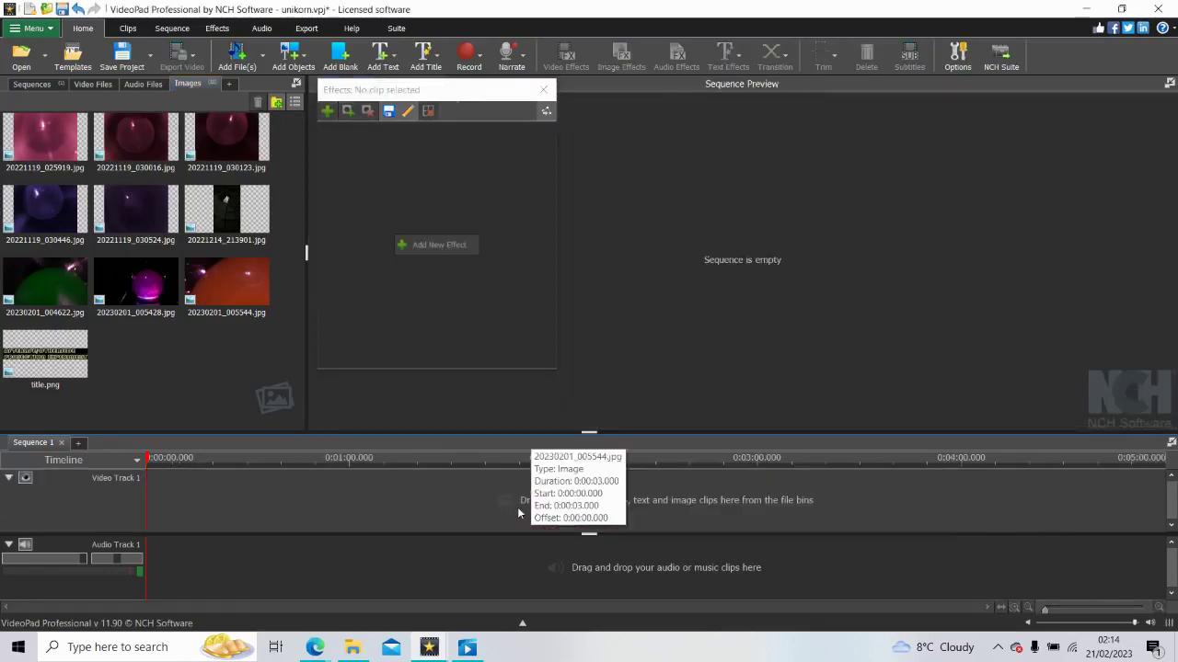
# Step: Preview the images in the bin and place 20221214_213901.jpg at the start of Video Track 1
pyautogui.click(232, 225)
pyautogui.click(244, 129)
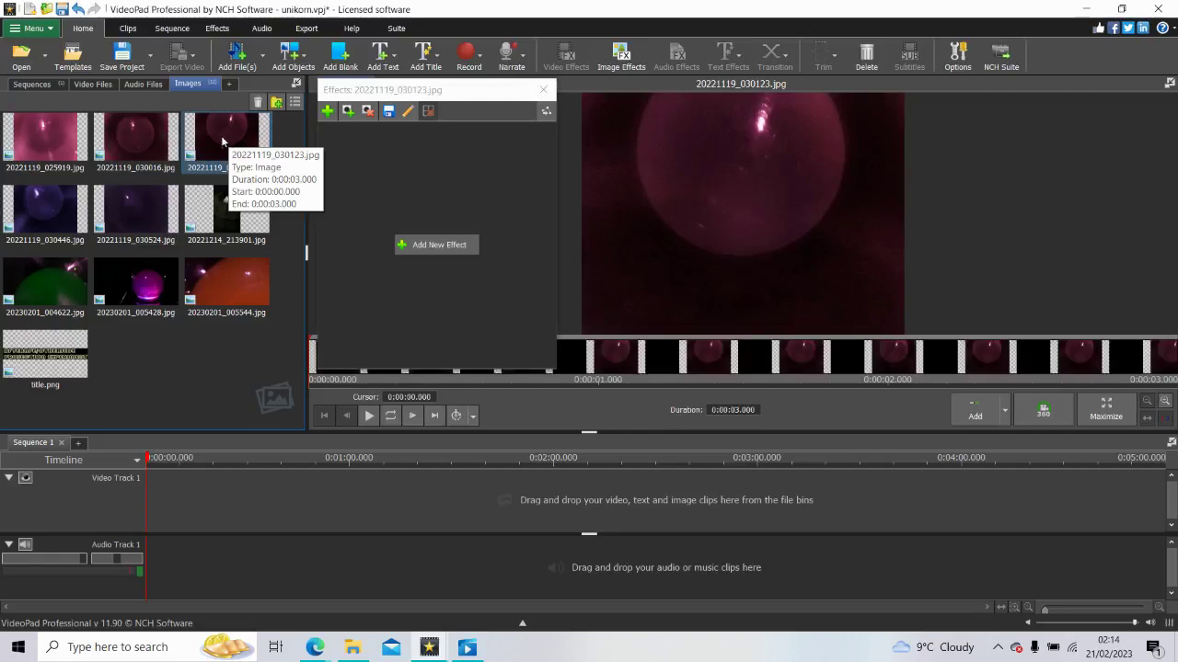
pyautogui.click(127, 141)
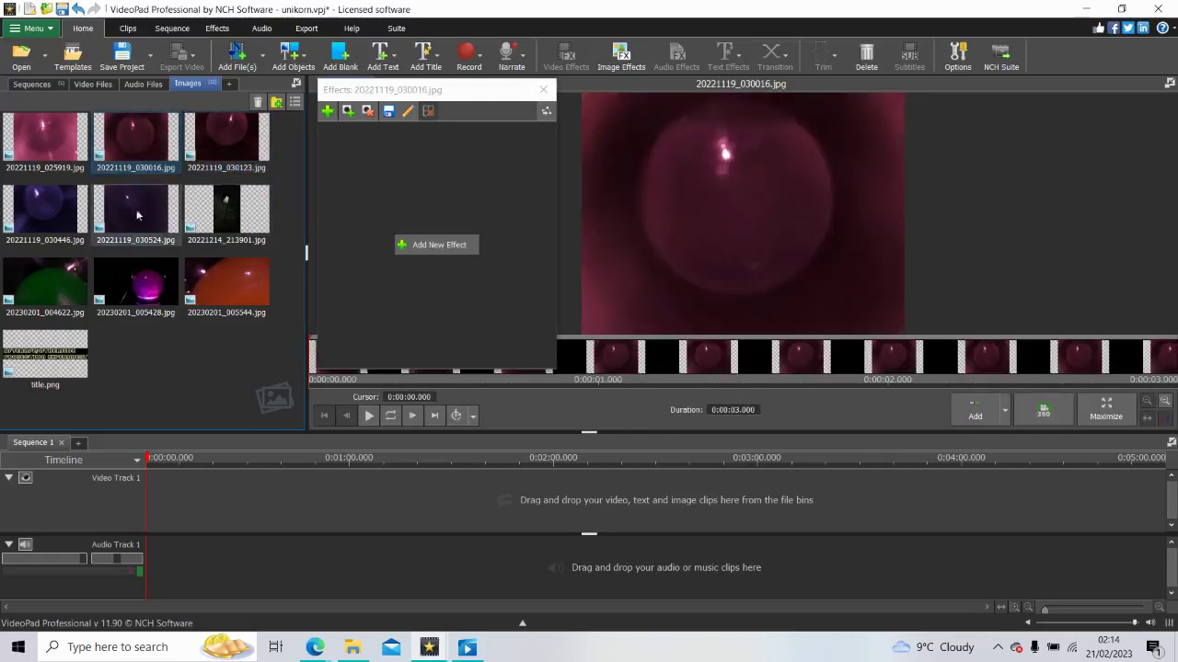
pyautogui.moveTo(250, 217); pyautogui.dragTo(249, 525)
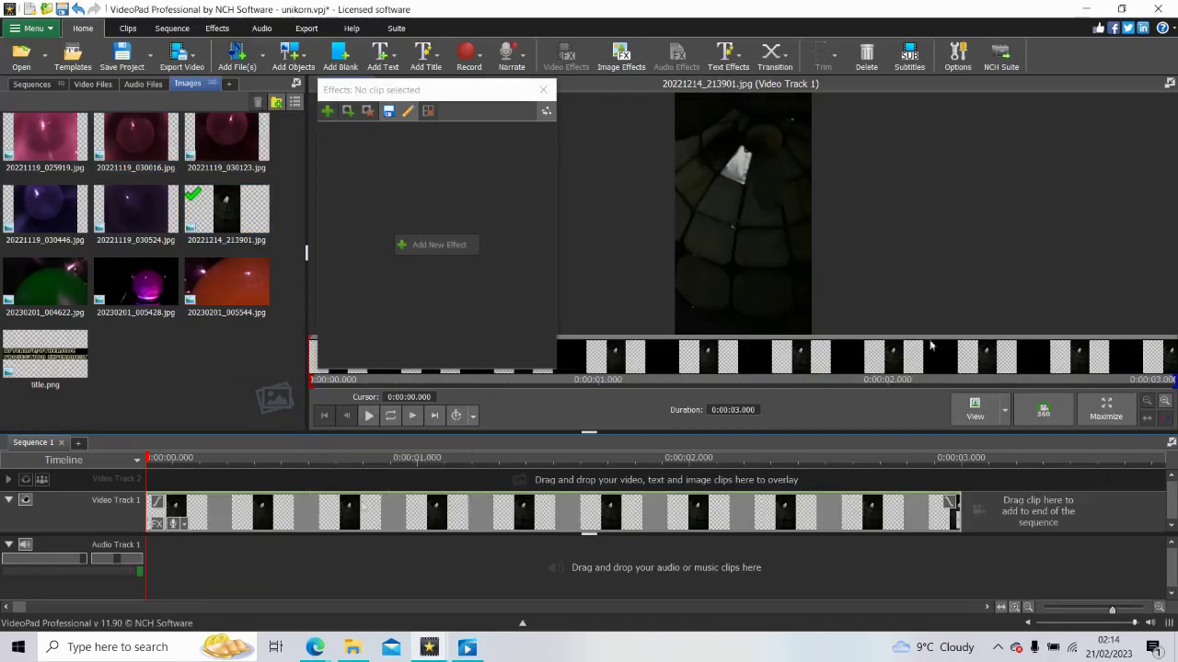
# Step: Examine the 20221214_213901.jpg clip in the maximized preview, and return to the editing layout
pyautogui.click(1109, 409)
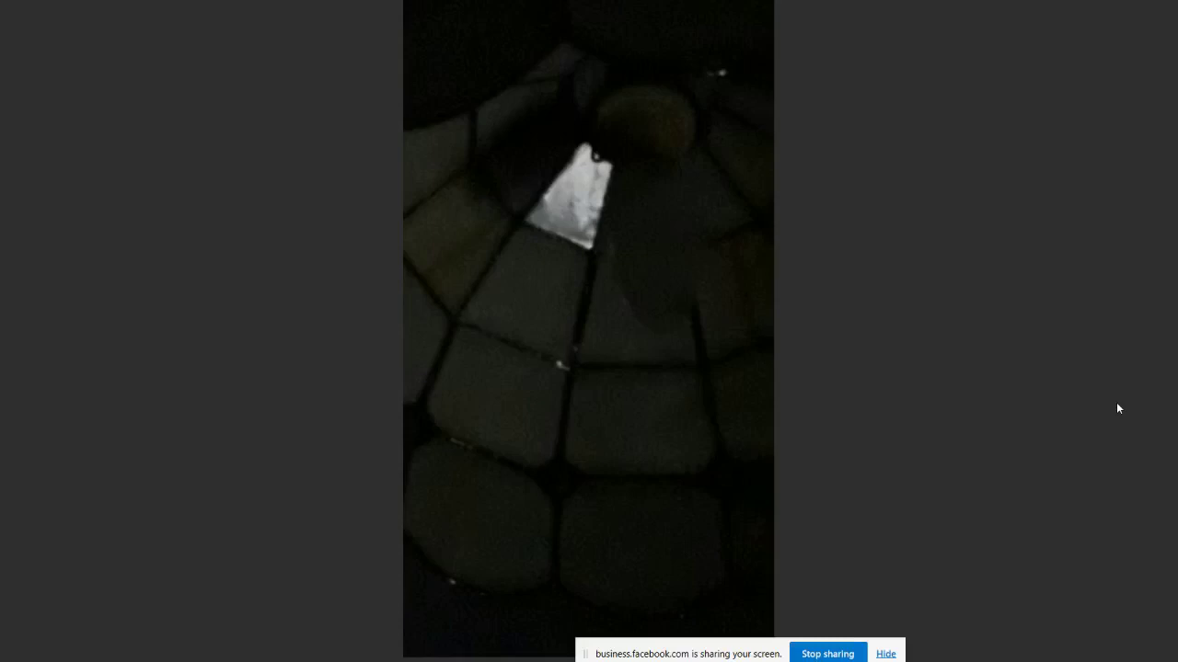
pyautogui.moveTo(684, 337)
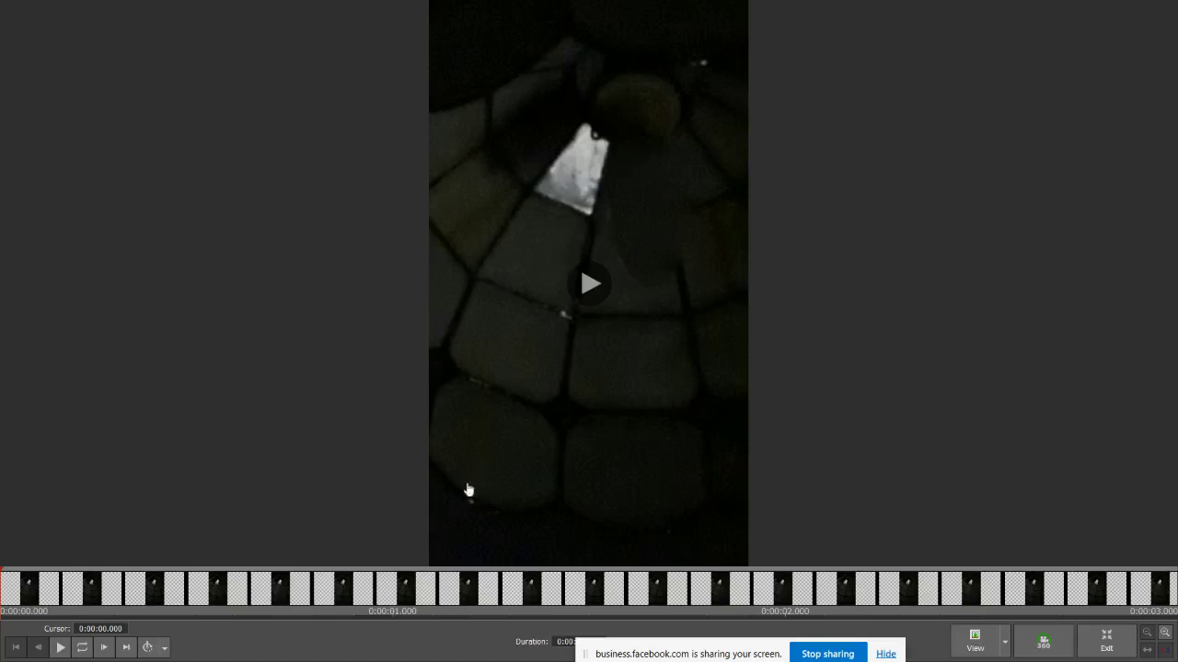
pyautogui.click(1119, 650)
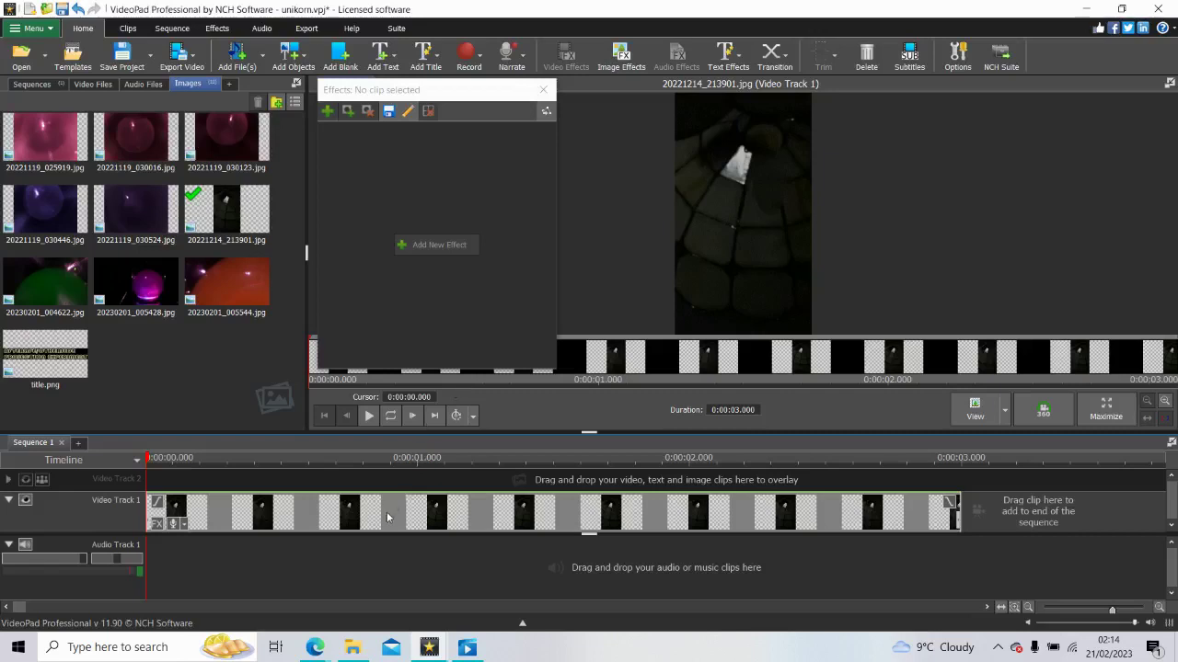
# Step: Add a Zoom effect to the clip and frame the bright pane at about X1 32.74, Y1 21.77, X2 65.92, Y2 38.99
pyautogui.moveTo(446, 83); pyautogui.dragTo(358, 72)
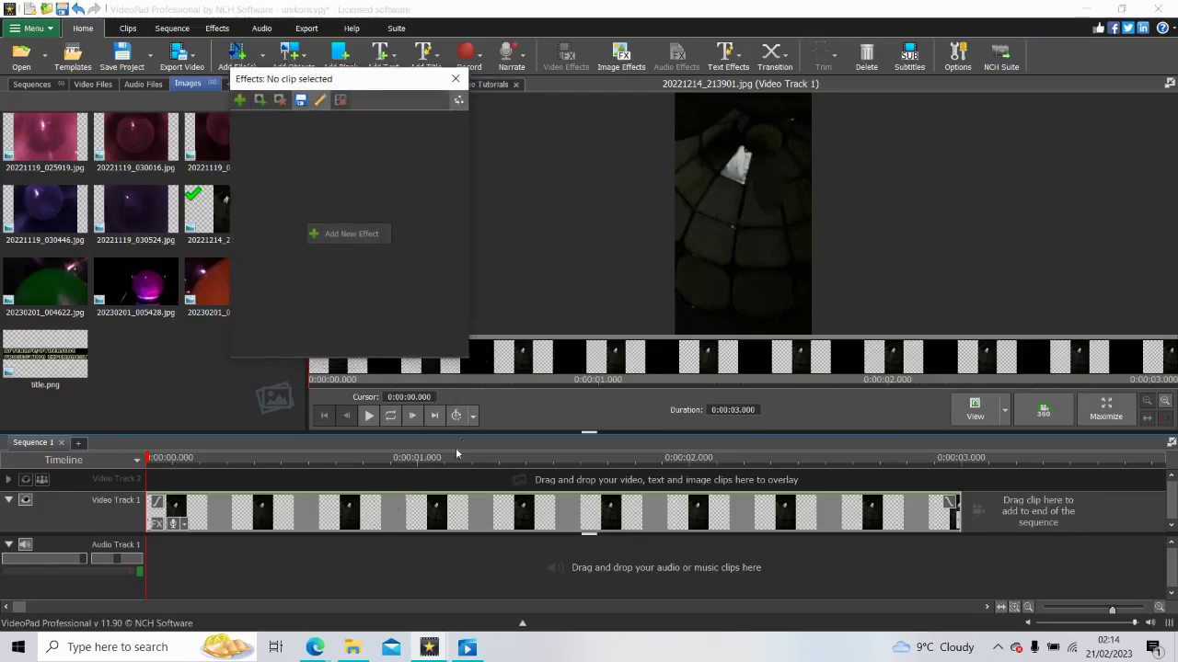
pyautogui.rightClick(406, 518)
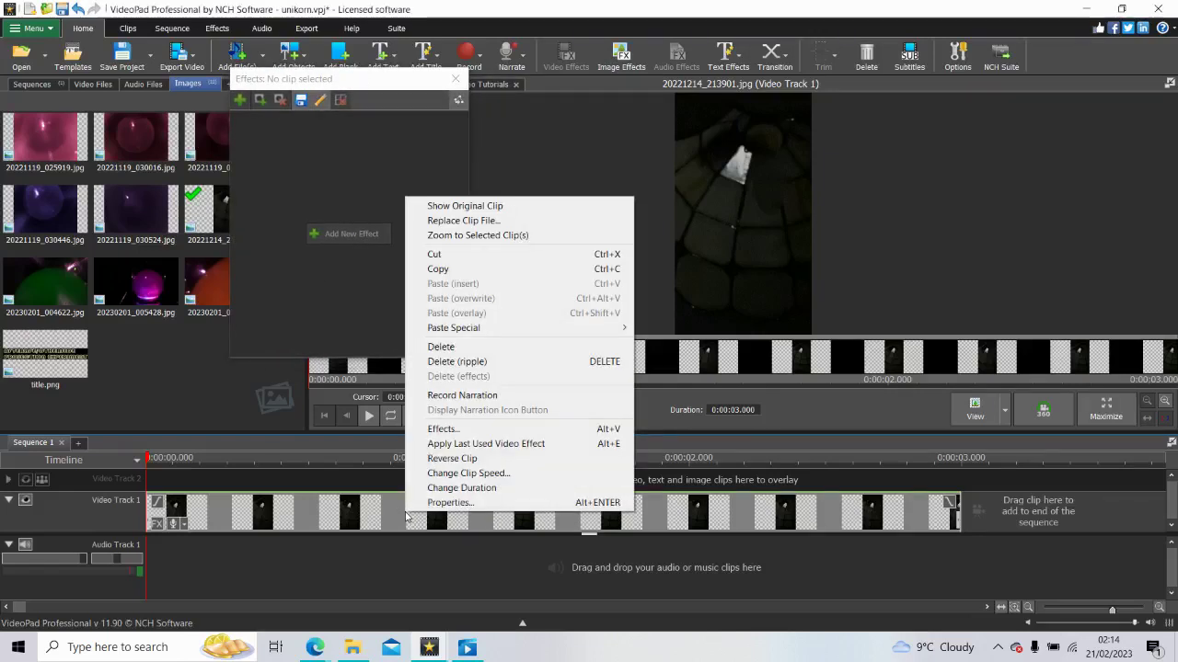
pyautogui.click(442, 430)
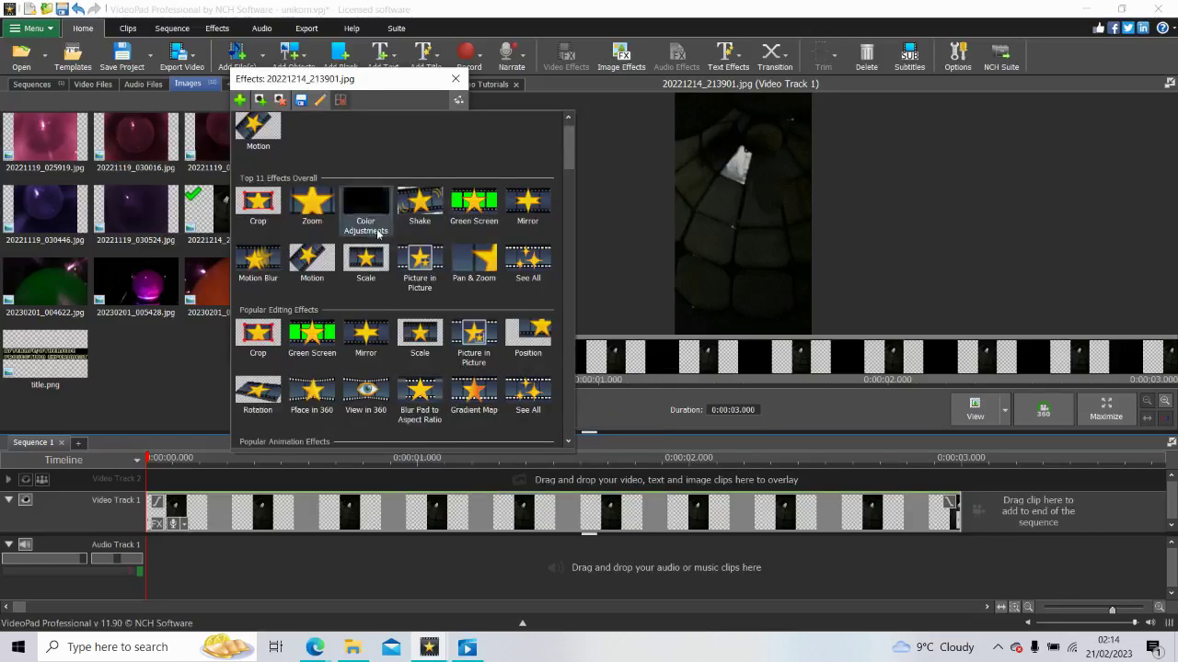
pyautogui.click(312, 207)
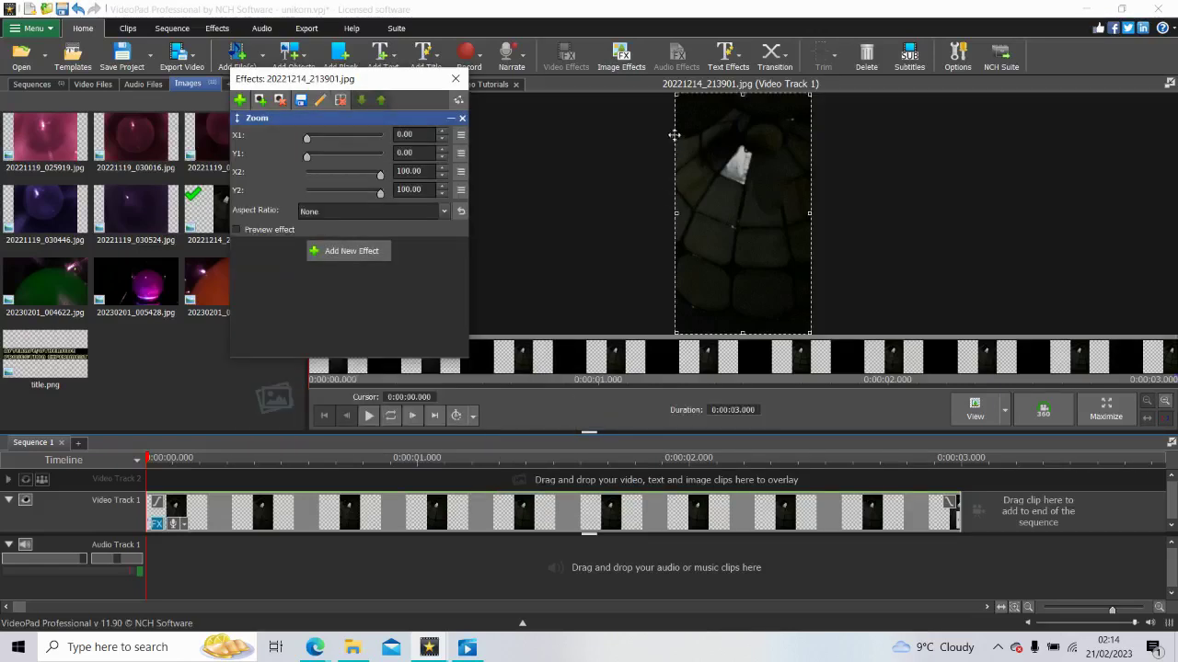
pyautogui.moveTo(676, 101); pyautogui.dragTo(715, 143)
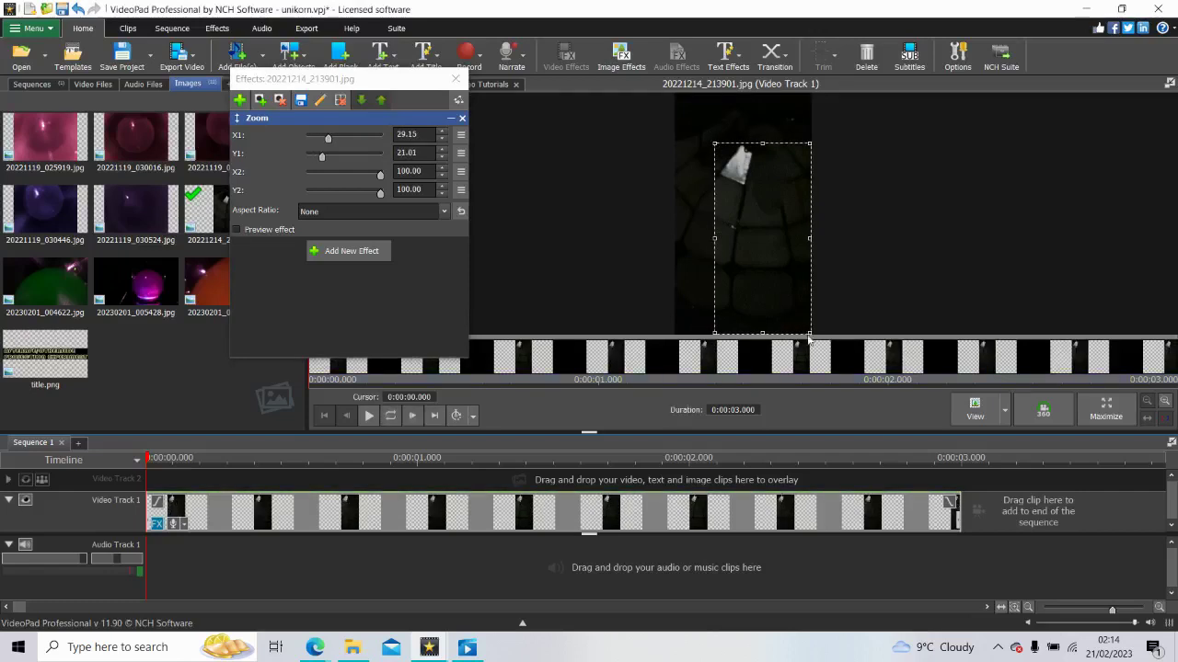
pyautogui.moveTo(808, 332); pyautogui.dragTo(761, 191)
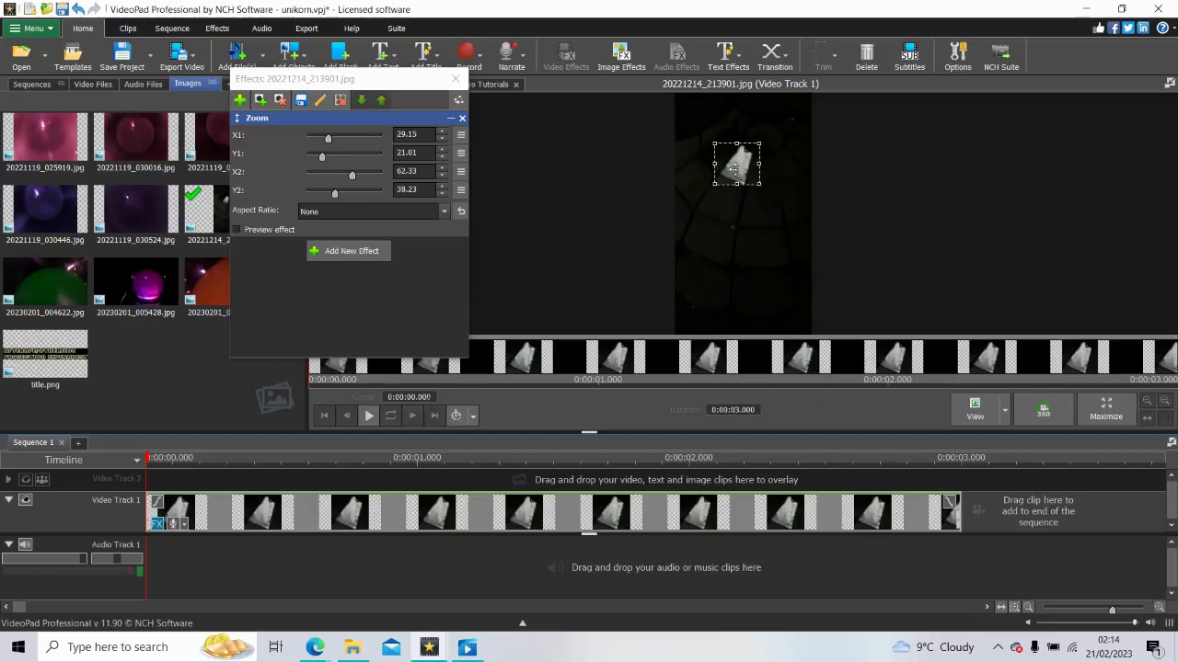
pyautogui.moveTo(733, 163); pyautogui.dragTo(738, 165)
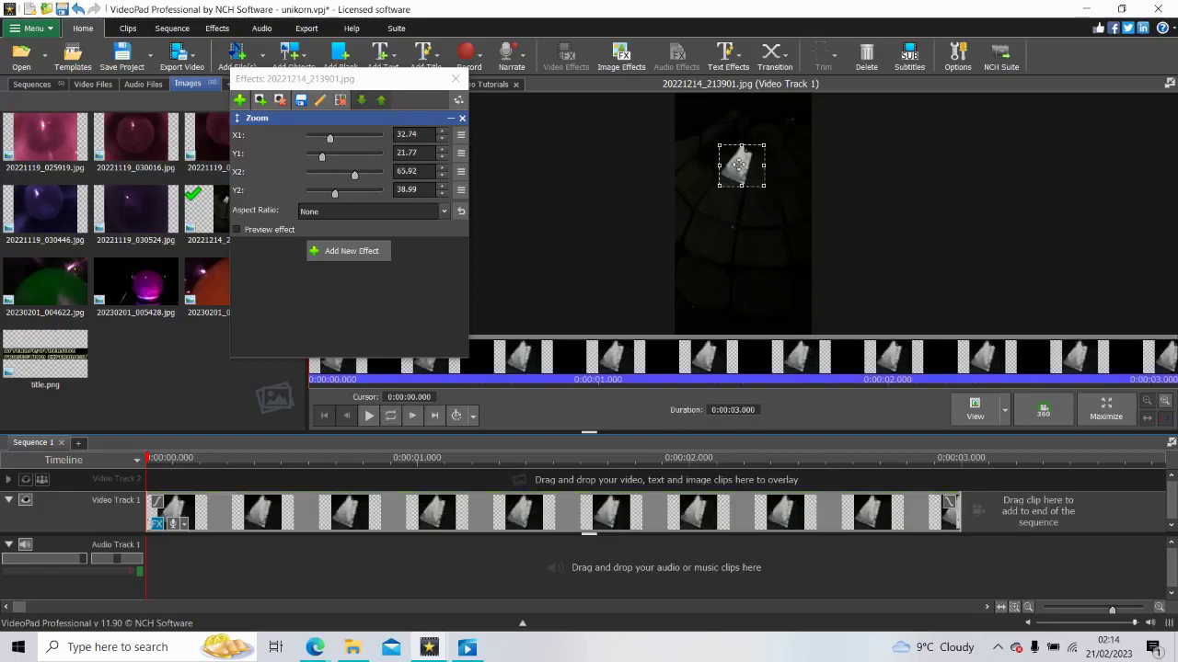
# Step: Add a Color Curves effect to the clip and bend the middle of the RGB curve slightly below the diagonal
pyautogui.click(365, 256)
pyautogui.scroll(-5, 570, 357)
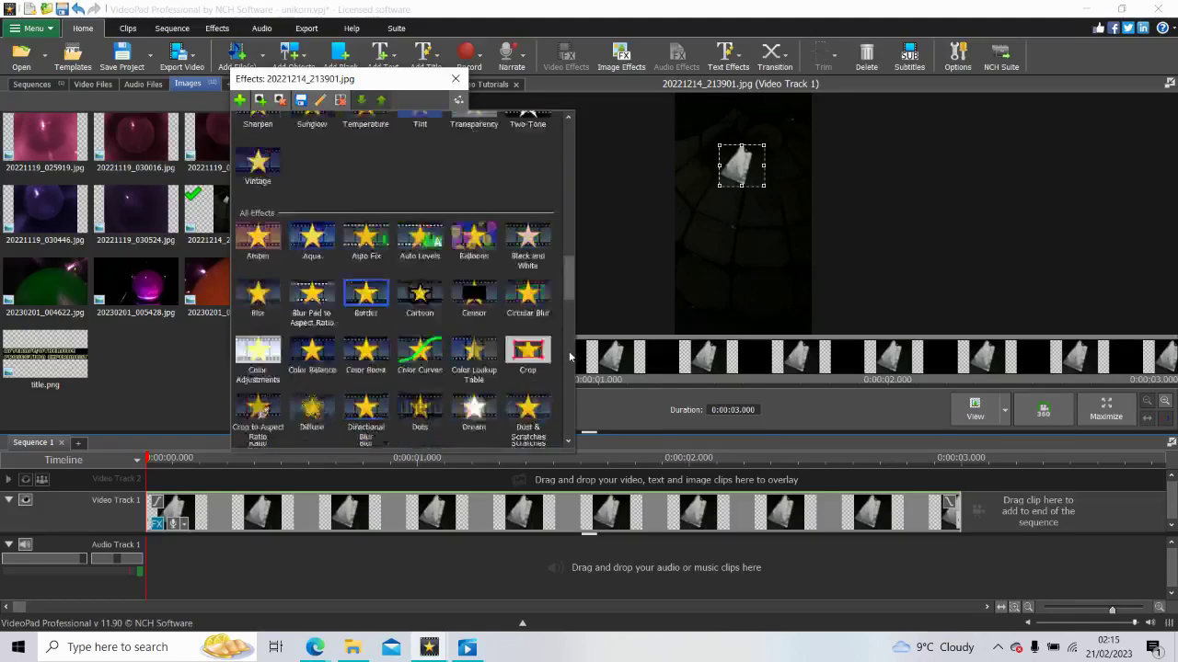
pyautogui.scroll(6, 571, 357)
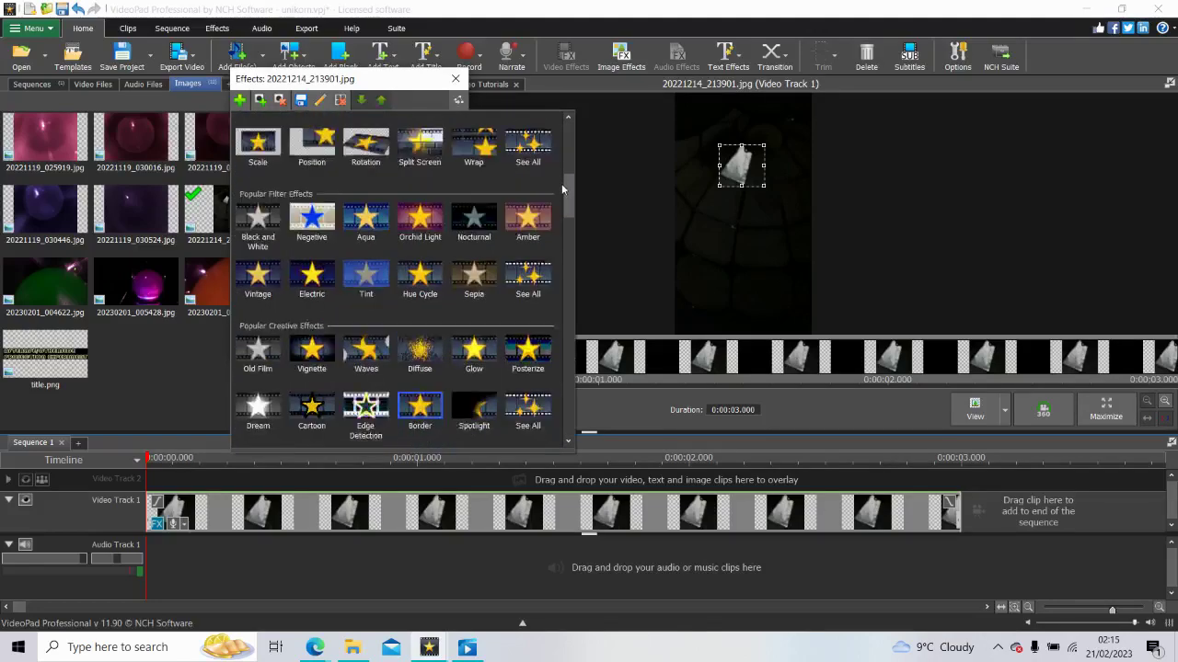
pyautogui.scroll(-5, 563, 203)
pyautogui.click(366, 237)
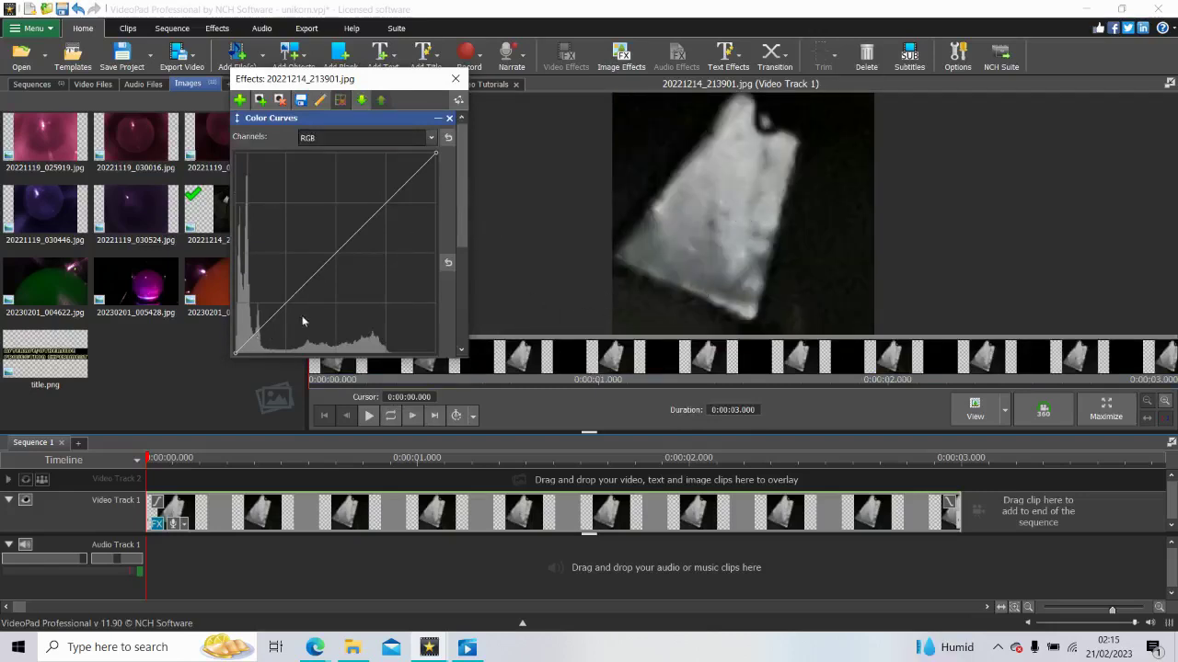
pyautogui.click(344, 289)
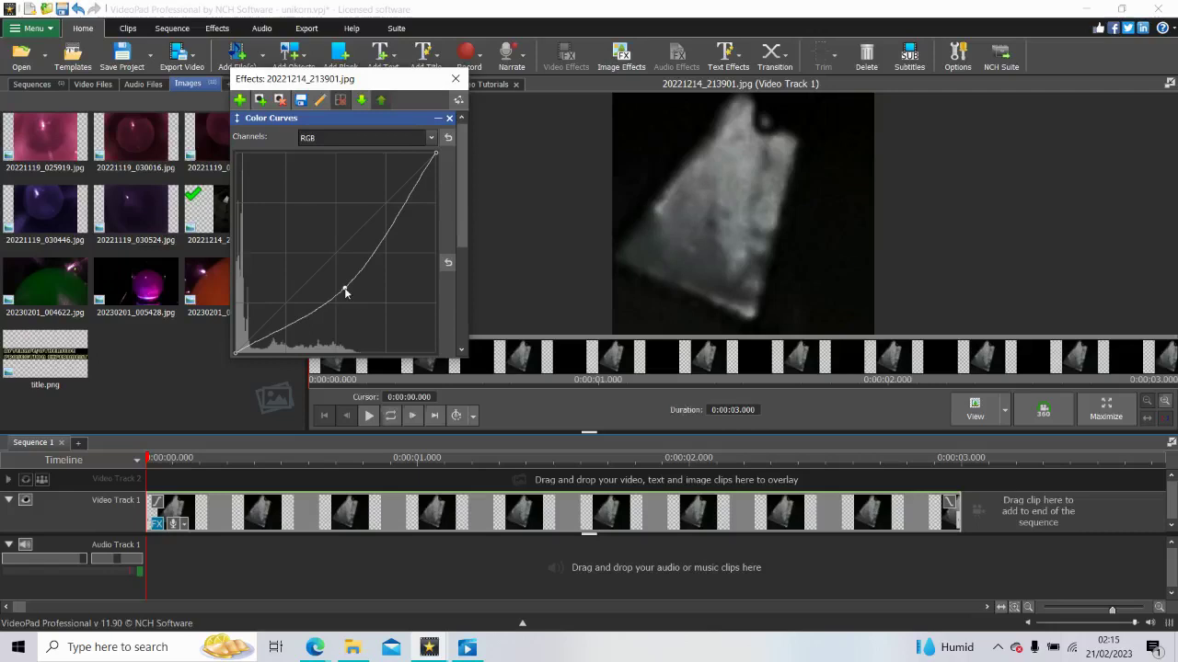
pyautogui.moveTo(345, 290); pyautogui.dragTo(328, 315)
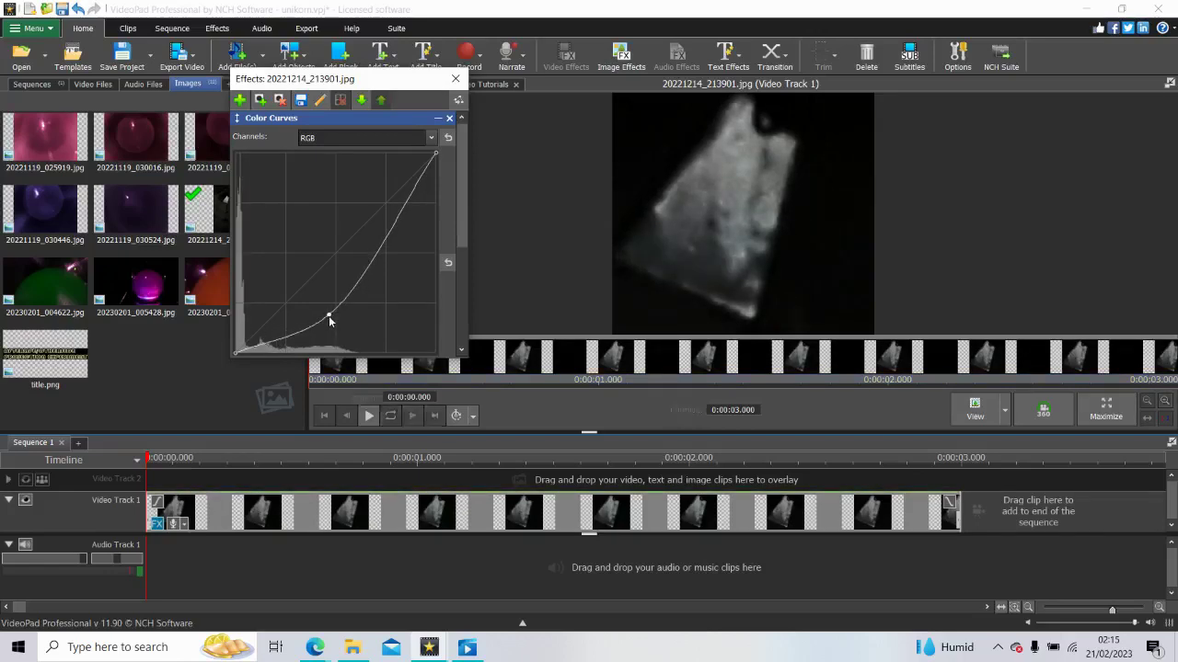
pyautogui.moveTo(328, 315); pyautogui.dragTo(352, 261)
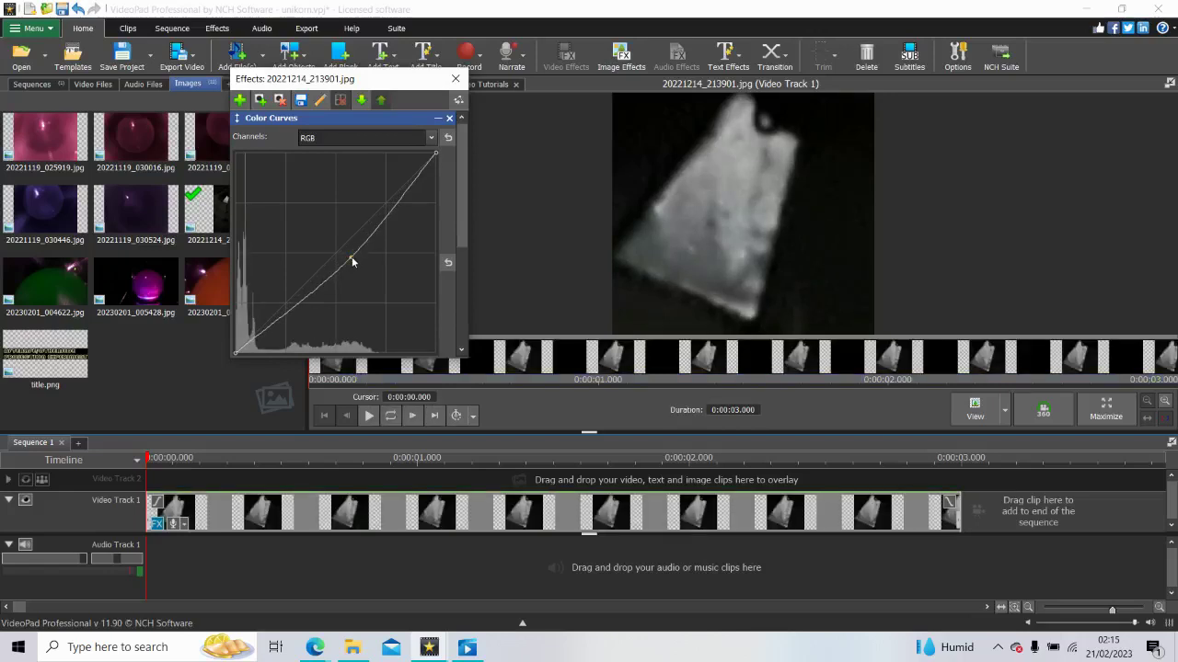
# Step: Add points along the RGB curve from shadows to highlights, dipping the lower midtones further below the diagonal
pyautogui.click(276, 329)
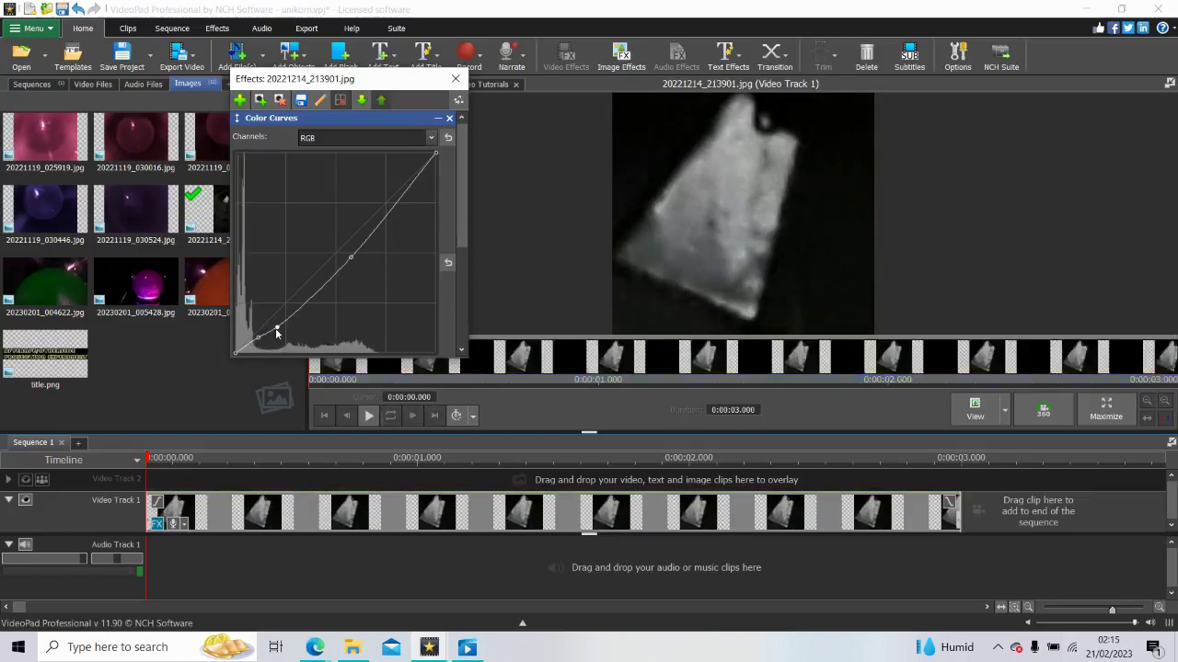
pyautogui.click(304, 313)
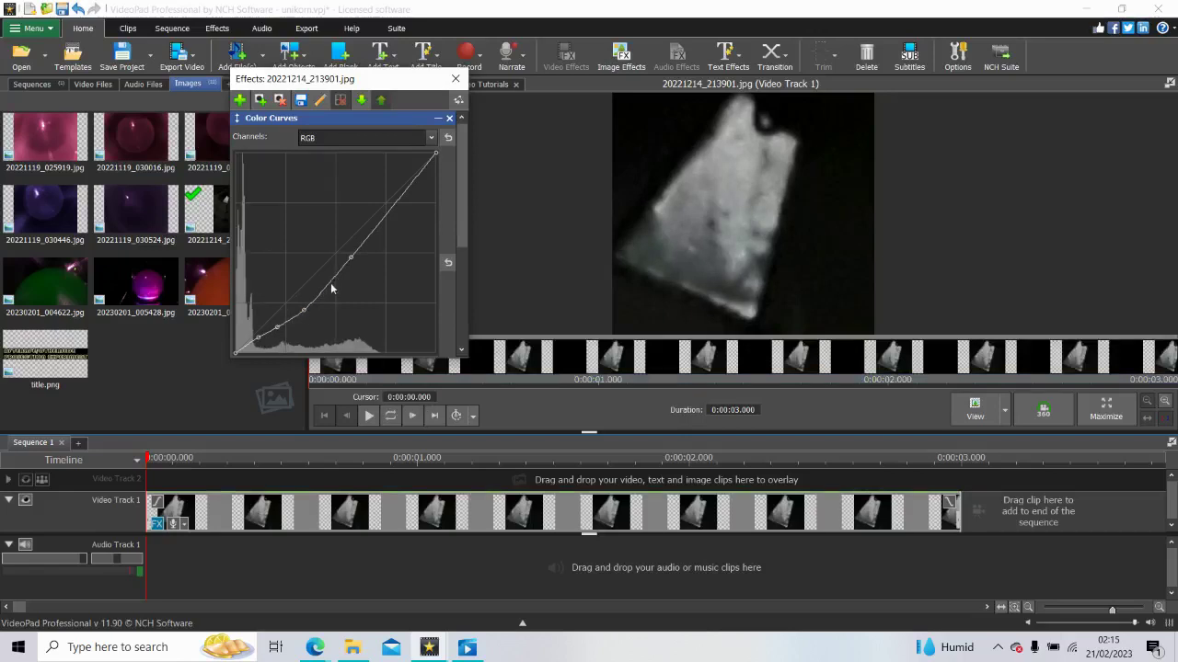
pyautogui.click(330, 284)
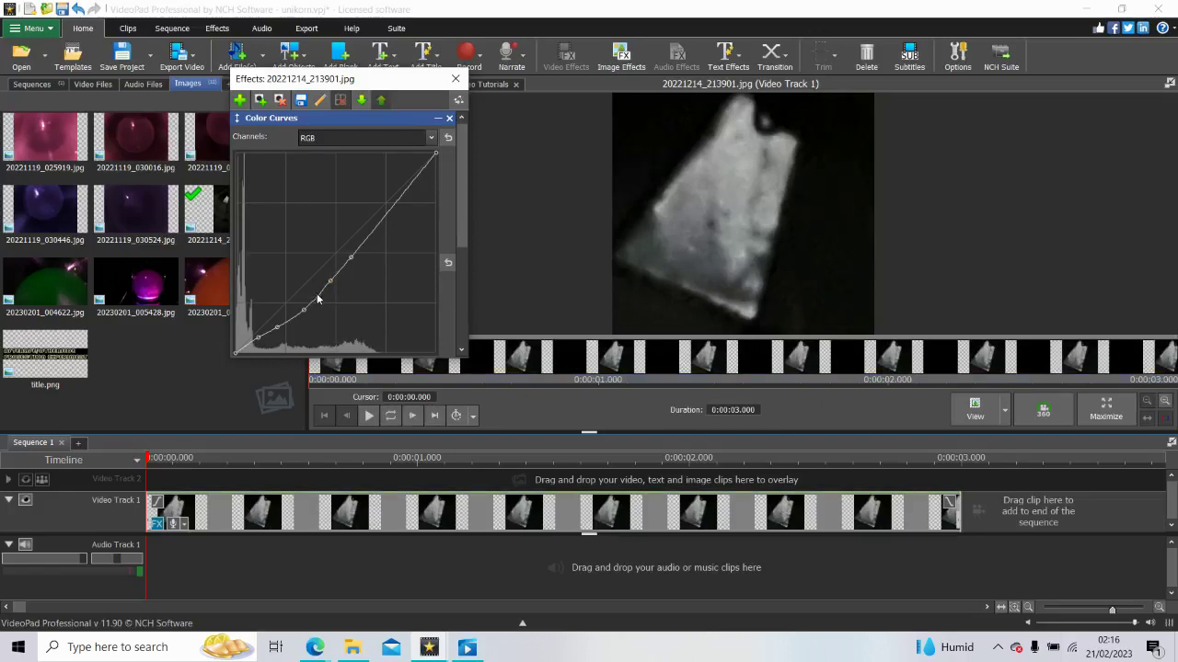
pyautogui.click(317, 297)
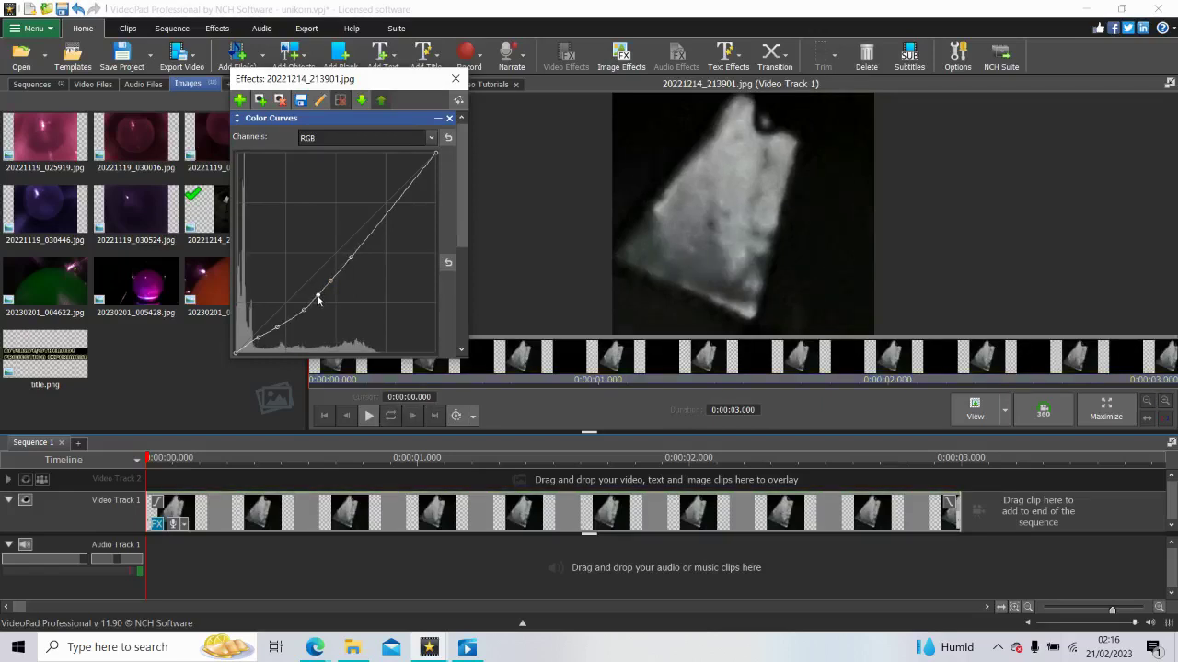
pyautogui.click(367, 238)
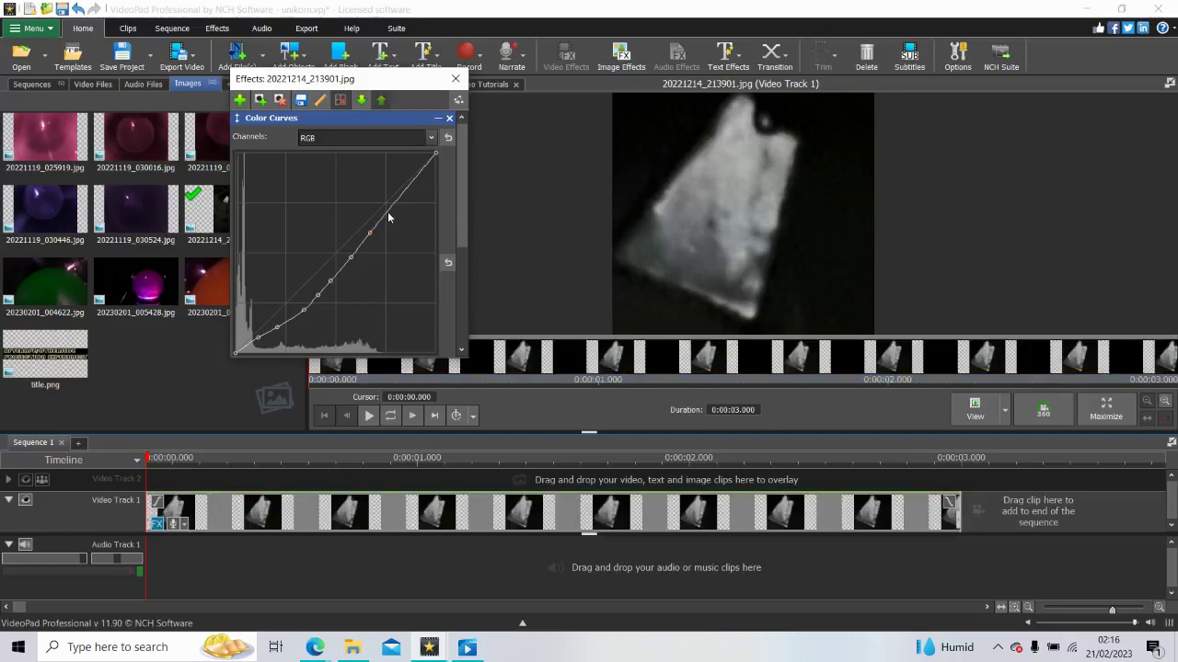
pyautogui.click(385, 208)
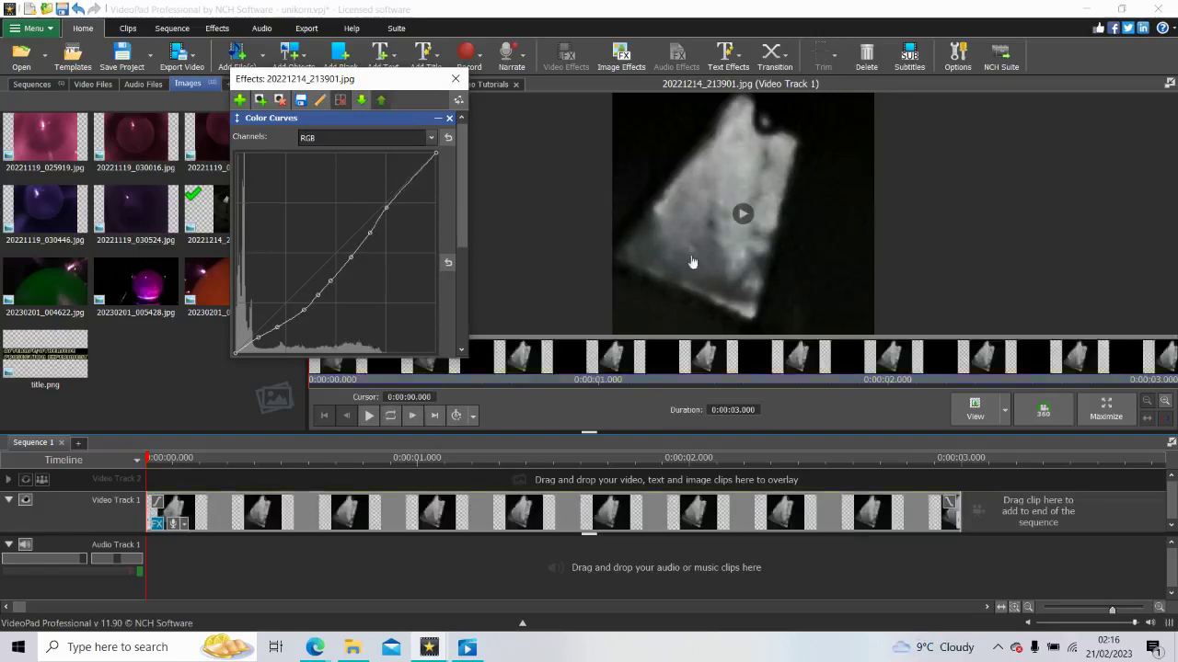
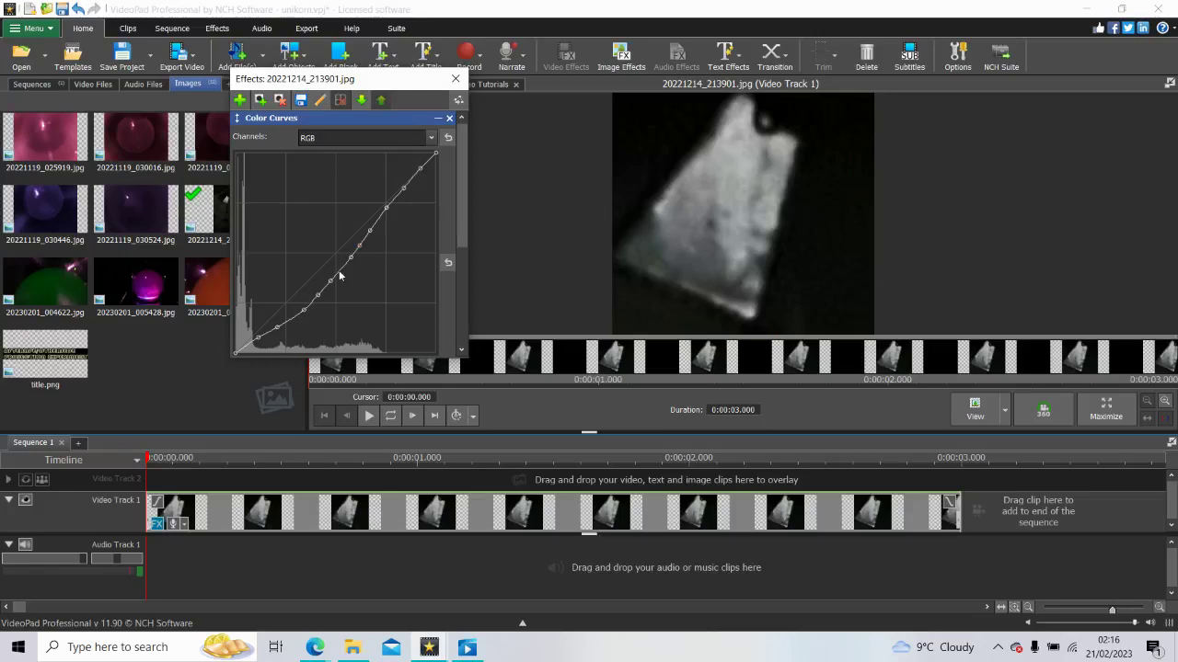
pyautogui.moveTo(338, 273); pyautogui.dragTo(341, 276)
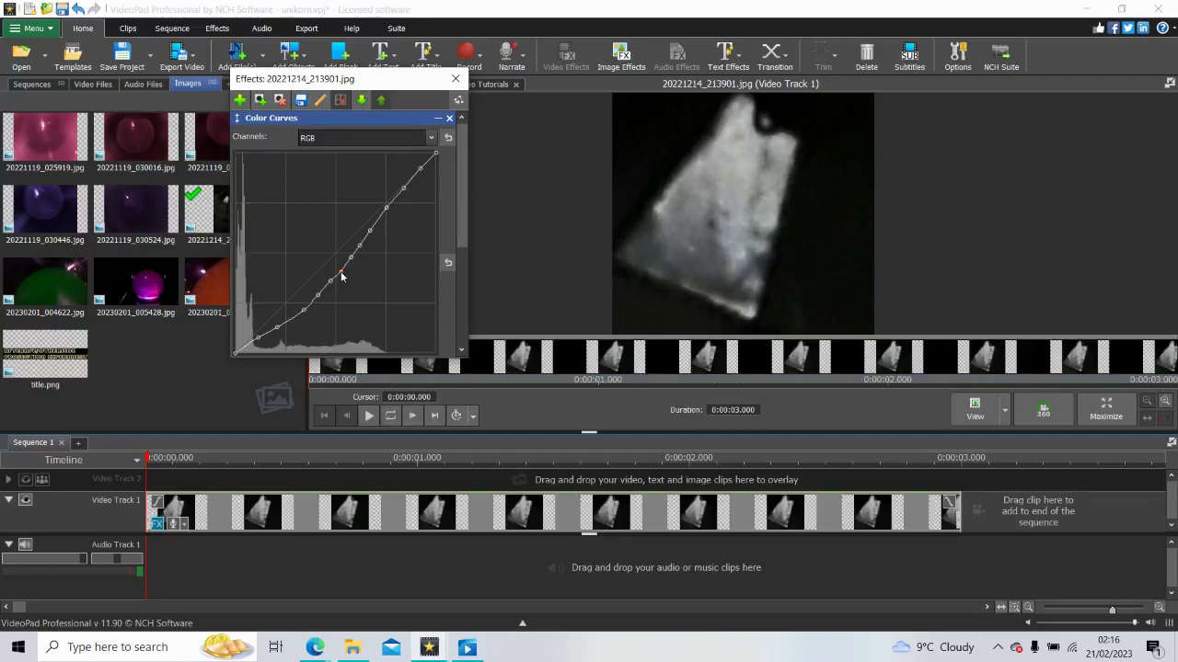
pyautogui.click(377, 224)
pyautogui.click(394, 198)
# Step: Add a second Zoom effect framing the pane's body at about X1 4.45, Y1 22.03, X2 73.07, Y2 86.08, and preview the sequence at 0:00:01.532
pyautogui.moveTo(464, 196); pyautogui.dragTo(460, 338)
pyautogui.click(372, 327)
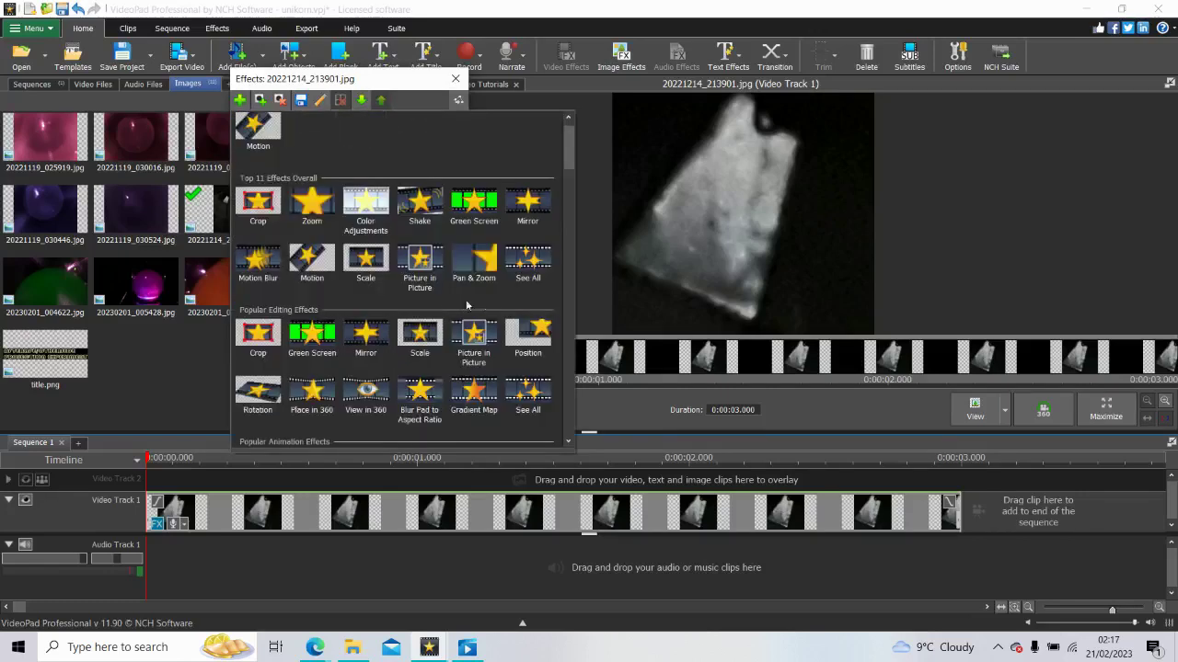
pyautogui.click(571, 152)
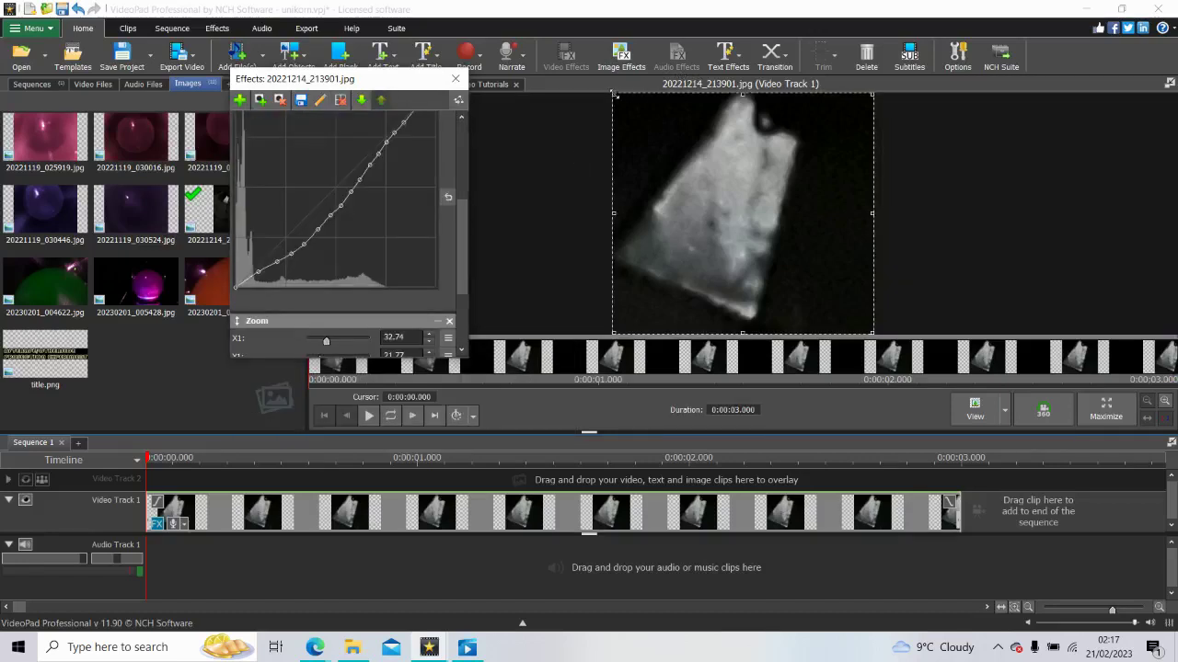
pyautogui.moveTo(615, 94); pyautogui.dragTo(682, 178)
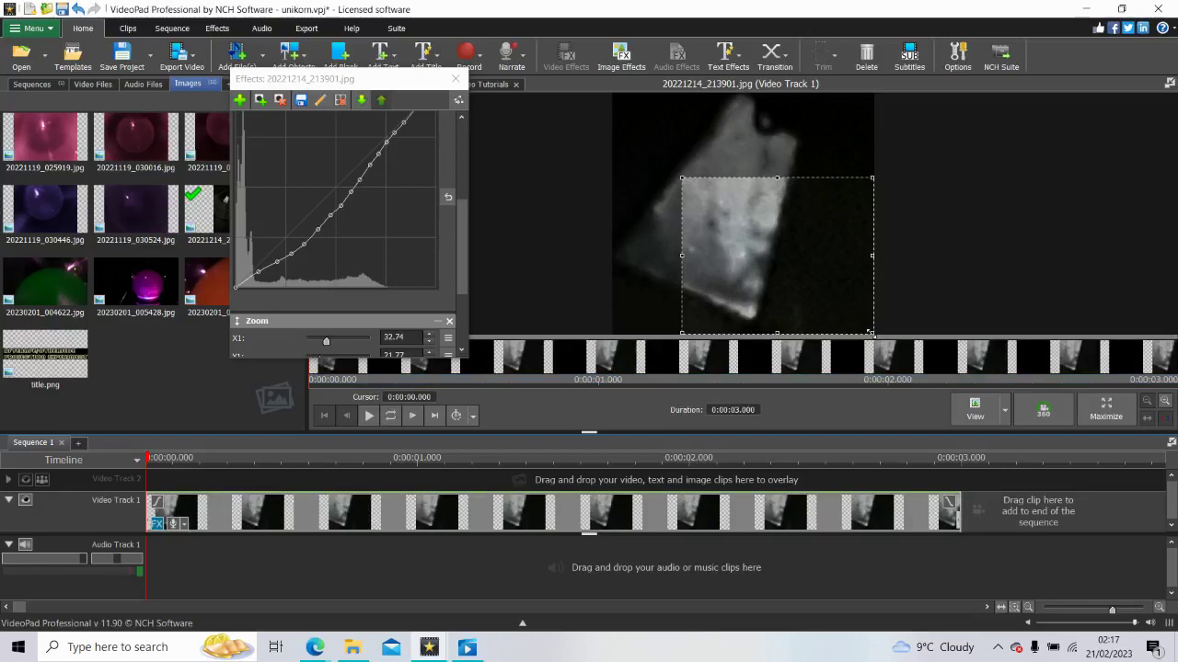
pyautogui.moveTo(857, 331); pyautogui.dragTo(805, 285)
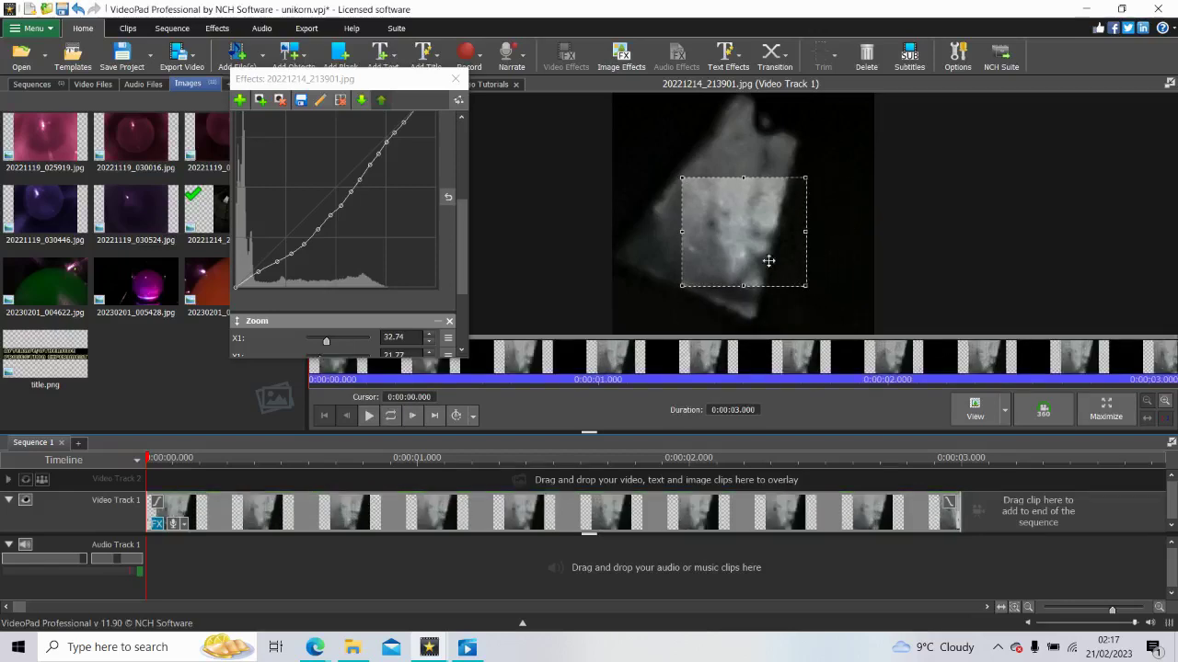
pyautogui.moveTo(733, 265); pyautogui.dragTo(755, 276)
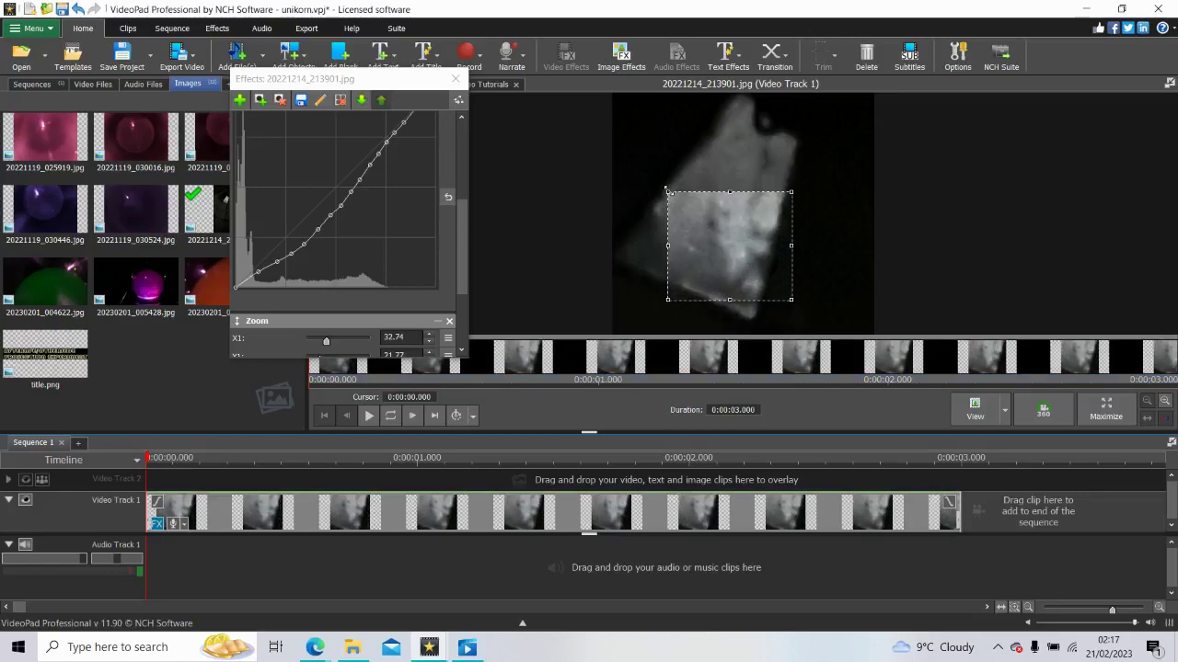
pyautogui.moveTo(664, 189); pyautogui.dragTo(627, 179)
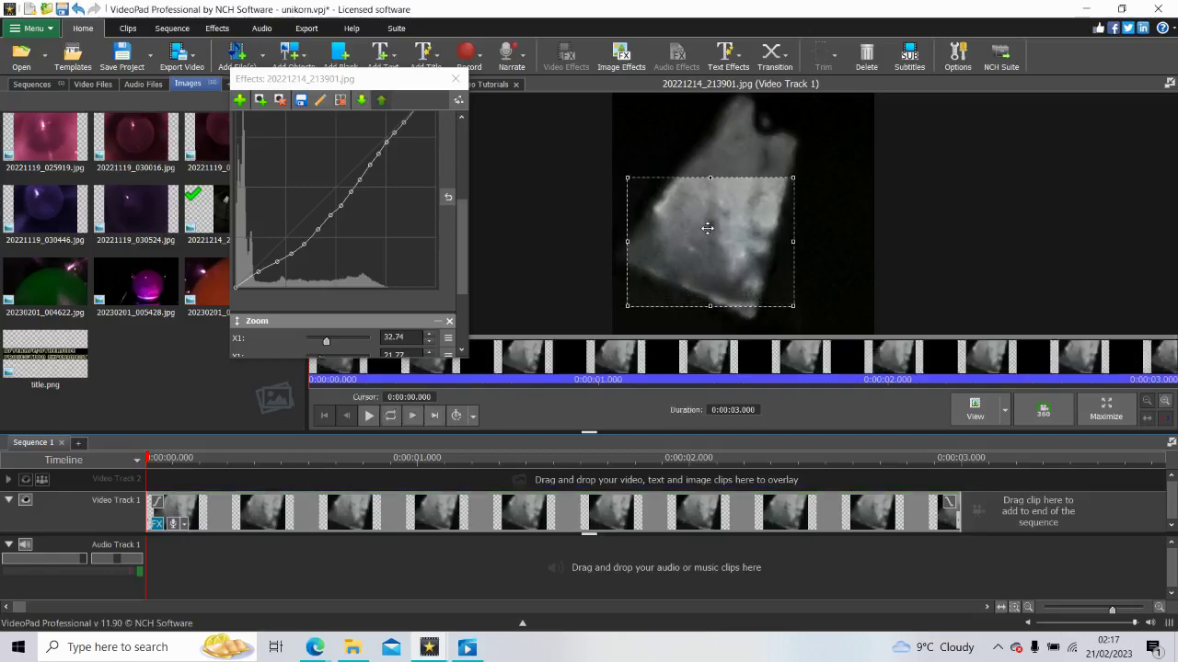
pyautogui.moveTo(706, 223); pyautogui.dragTo(704, 221)
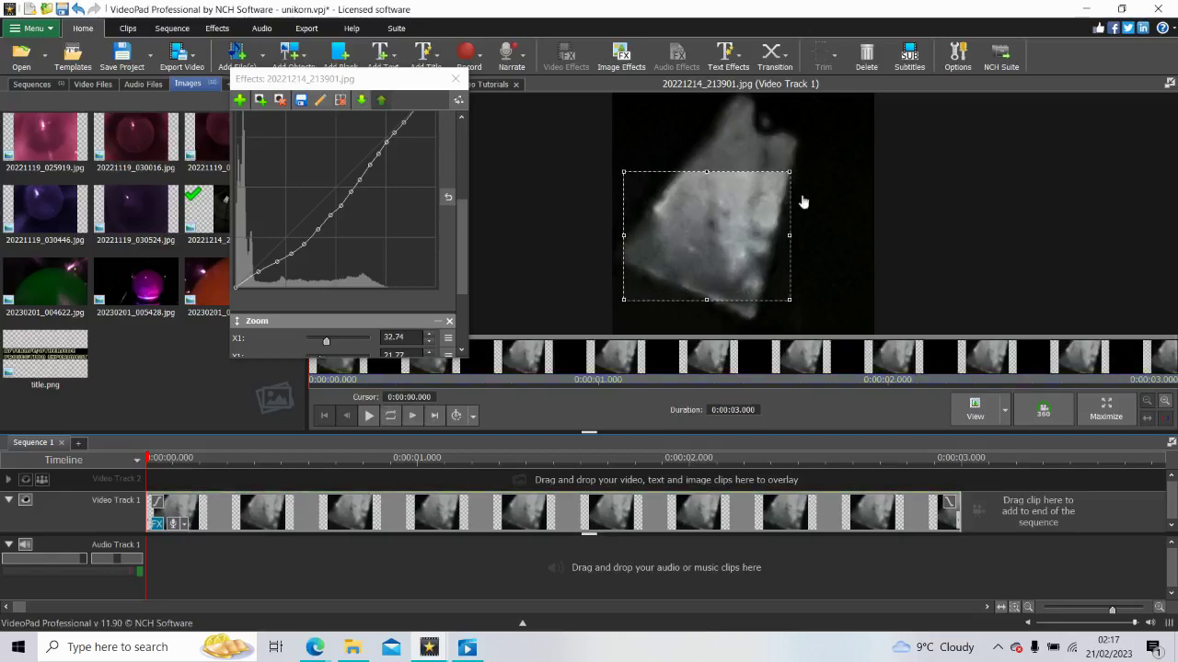
pyautogui.moveTo(789, 171); pyautogui.dragTo(801, 150)
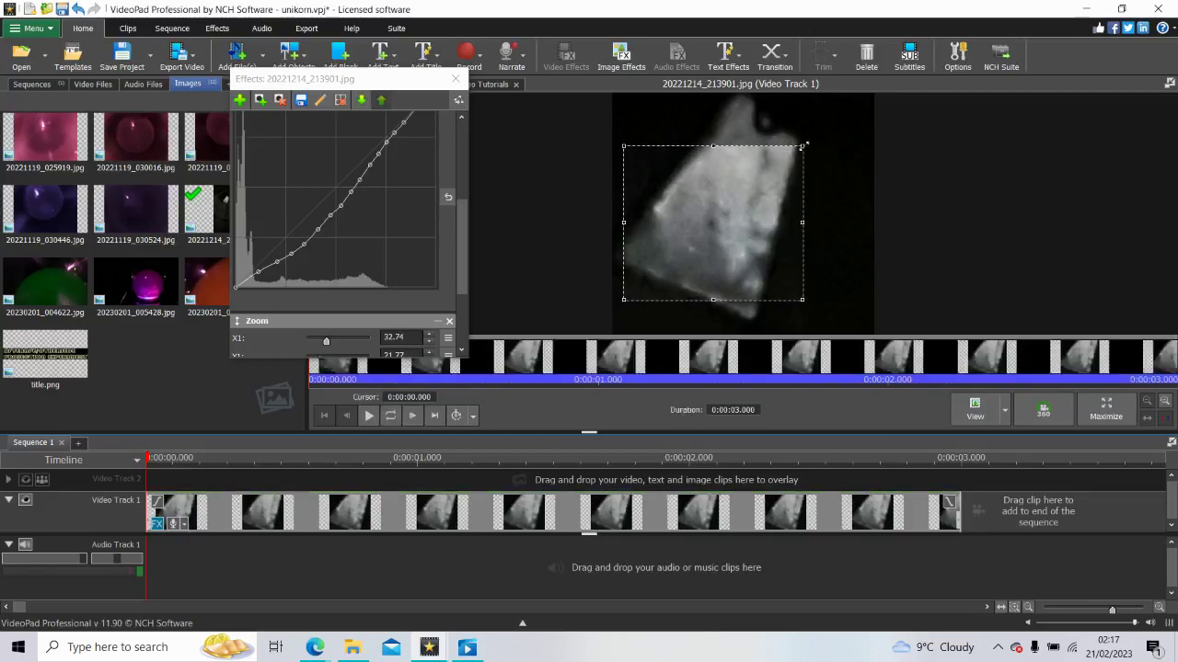
pyautogui.click(564, 469)
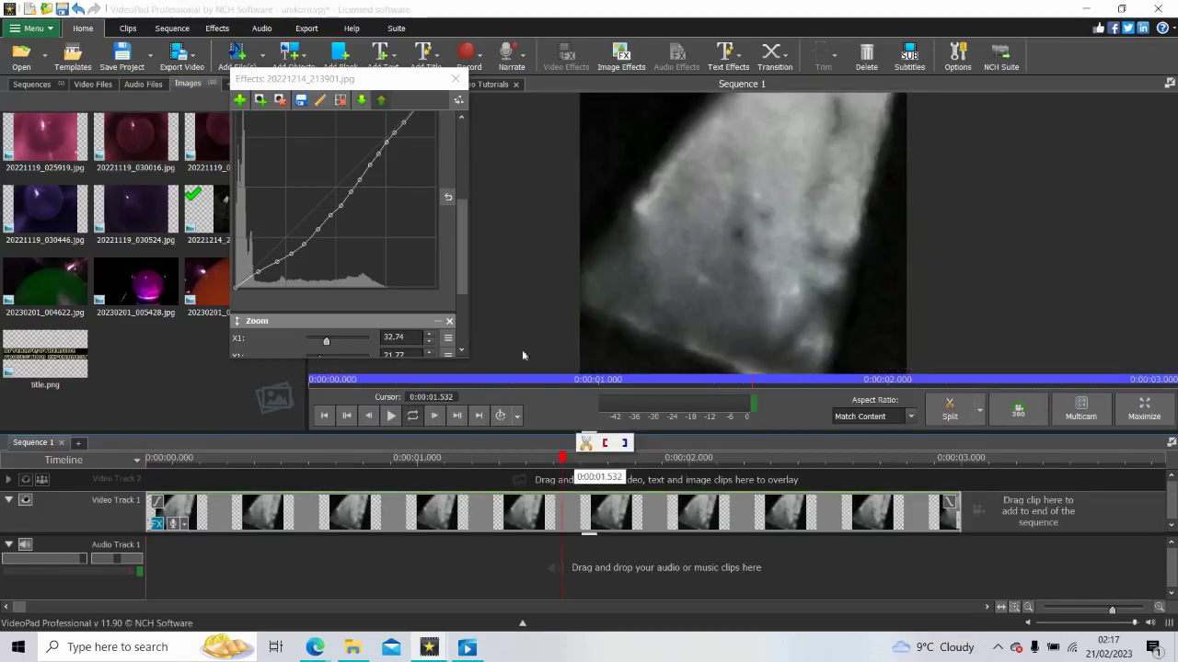
# Step: Add a Color Adjustments effect to the clip and lower the brightness to about -5.10
pyautogui.scroll(-3, 455, 292)
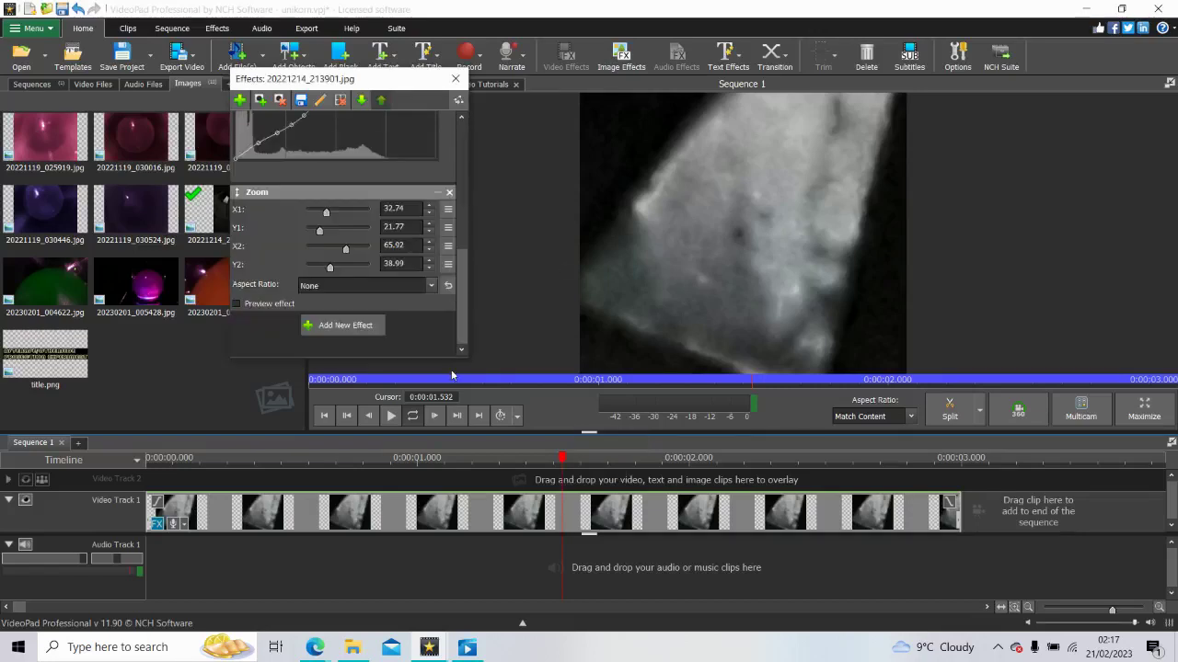
pyautogui.click(376, 327)
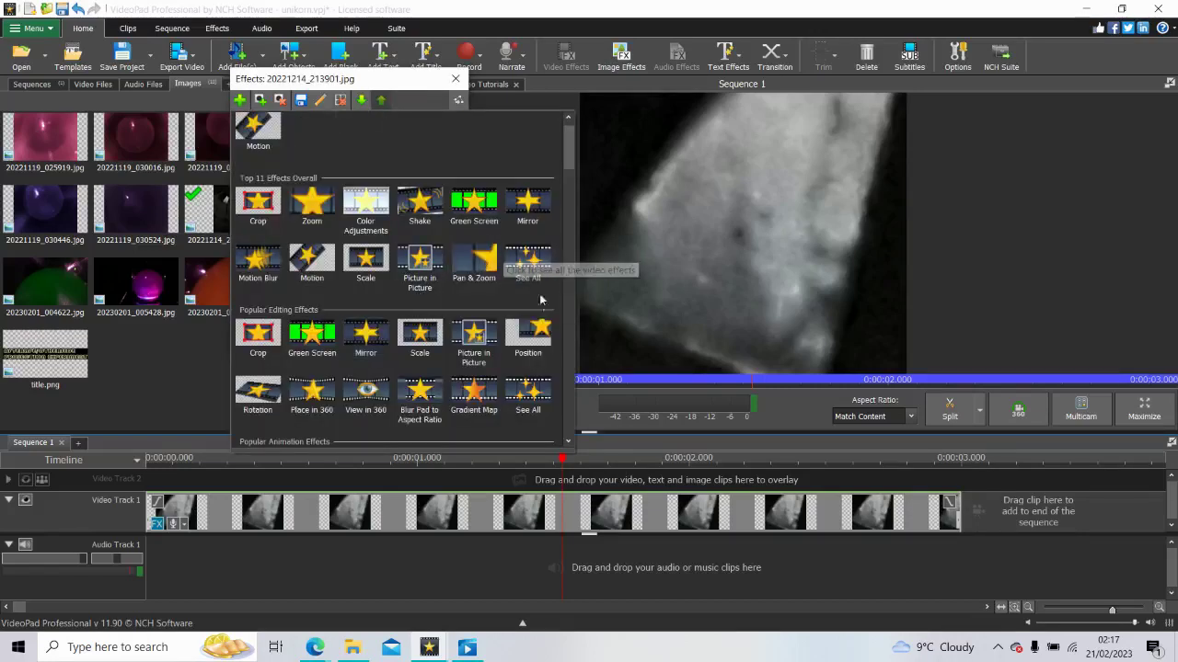
pyautogui.click(371, 201)
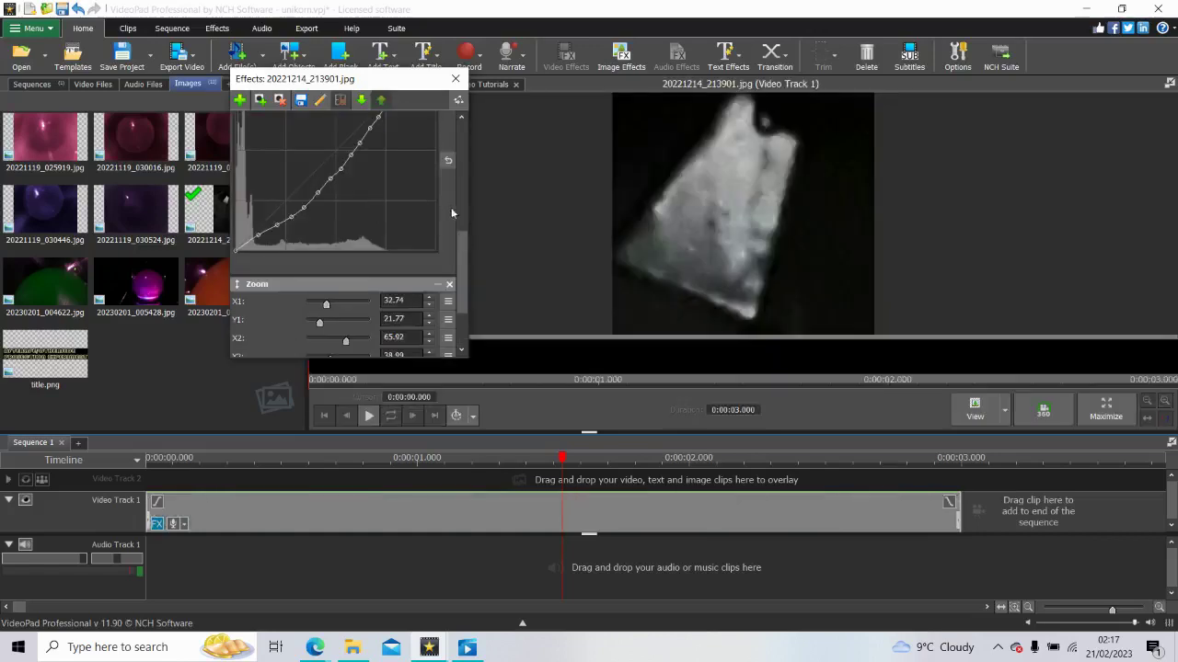
pyautogui.moveTo(459, 259); pyautogui.dragTo(464, 141)
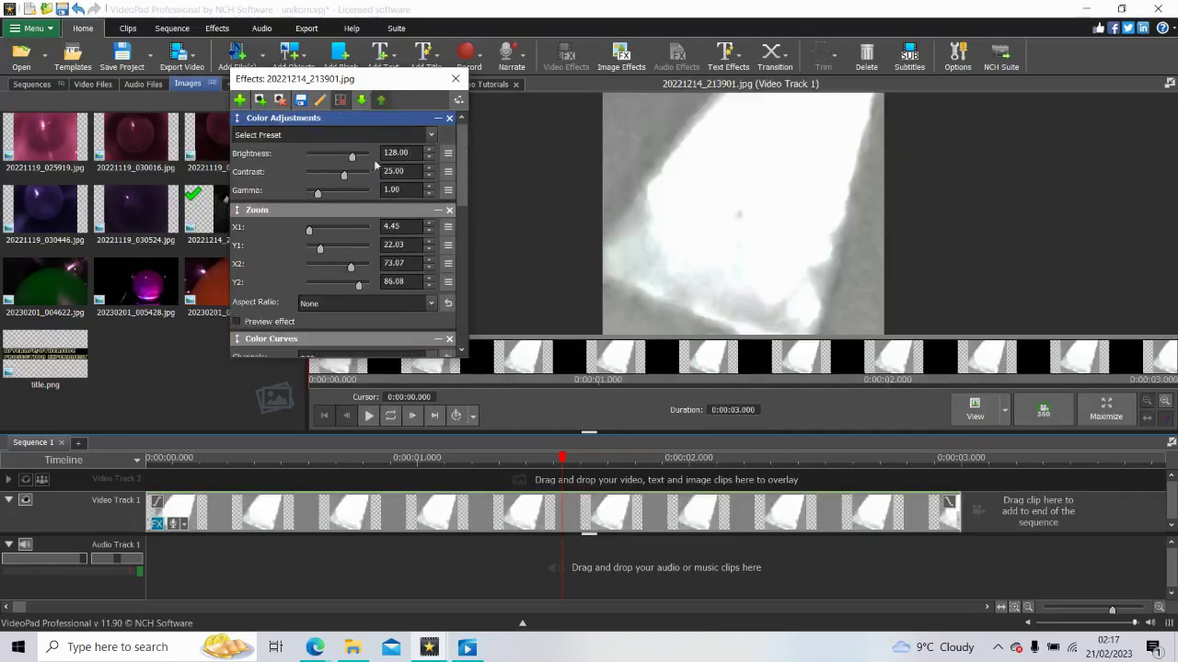
pyautogui.moveTo(352, 161); pyautogui.dragTo(337, 158)
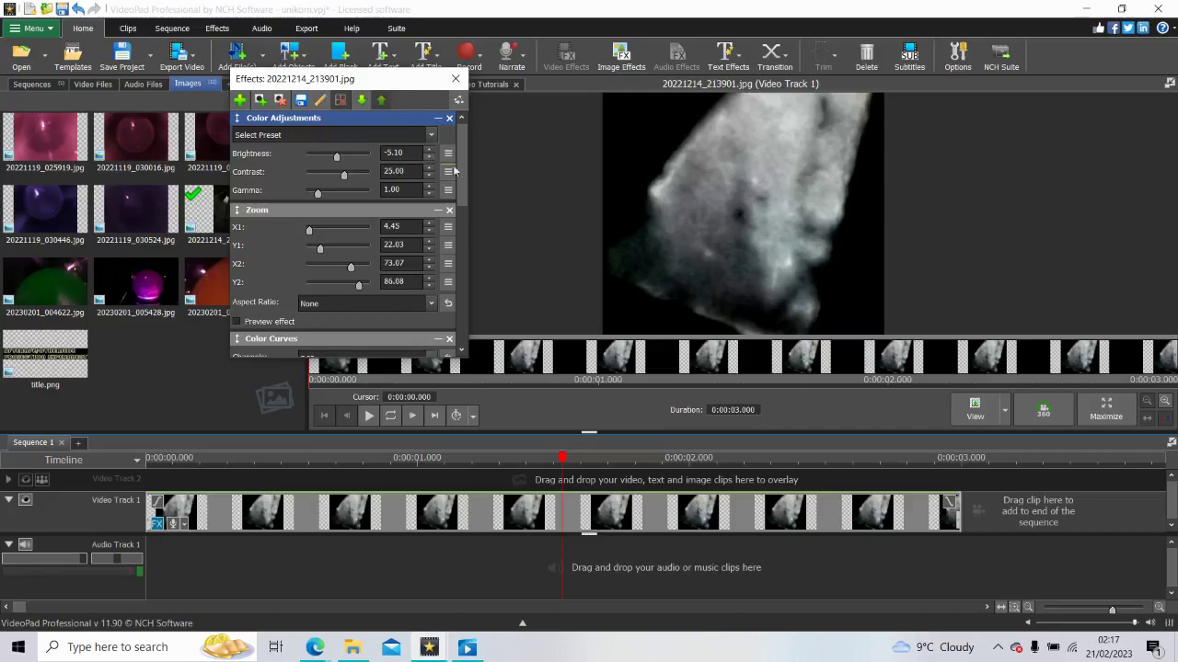
# Step: Add a second Color Curves effect and bend its RGB curve below the diagonal at the middle and in the deepest shadows
pyautogui.moveTo(464, 175); pyautogui.dragTo(461, 344)
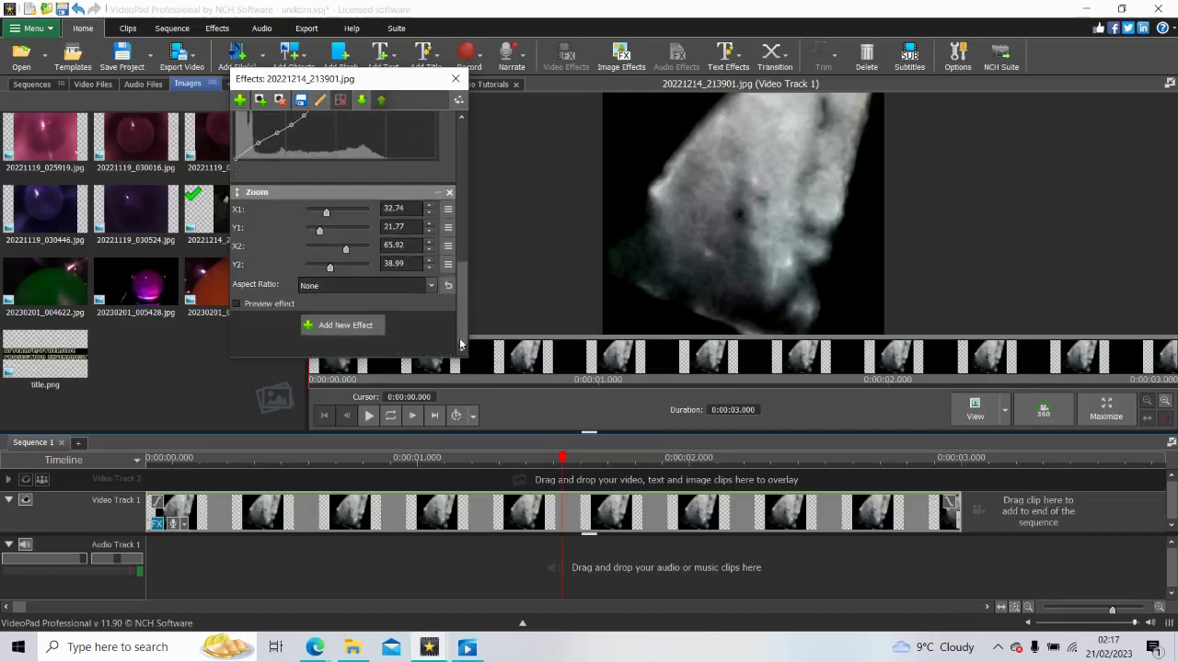
pyautogui.click(346, 325)
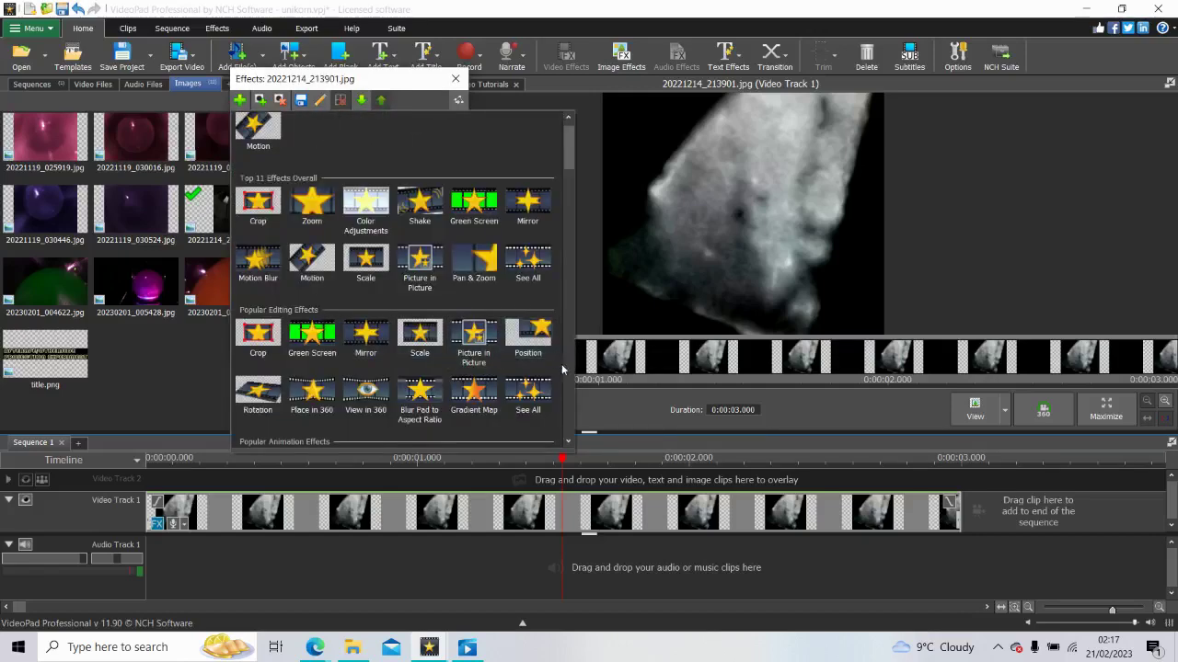
pyautogui.click(567, 379)
pyautogui.click(568, 379)
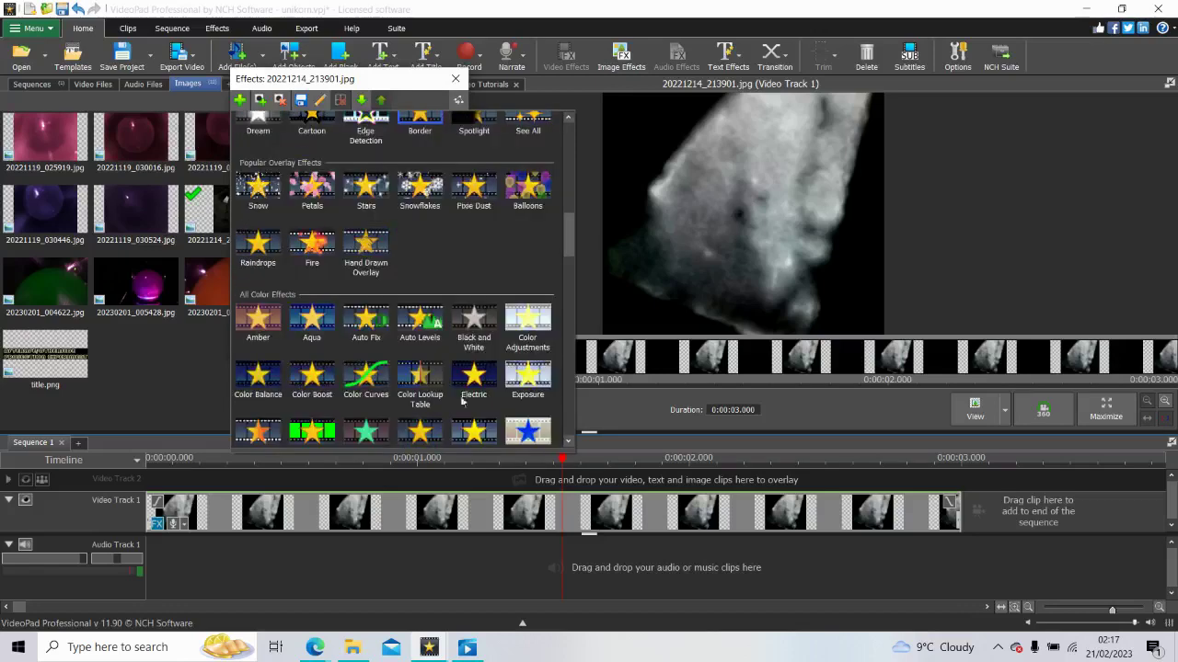
pyautogui.click(364, 380)
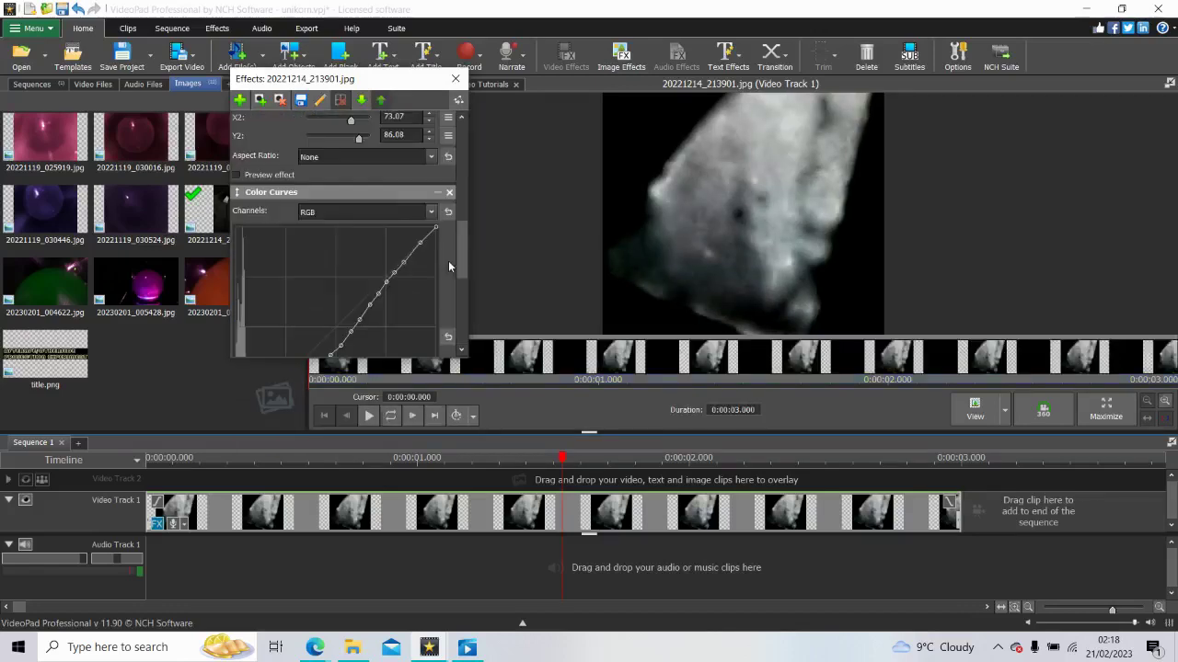
pyautogui.scroll(-2, 463, 271)
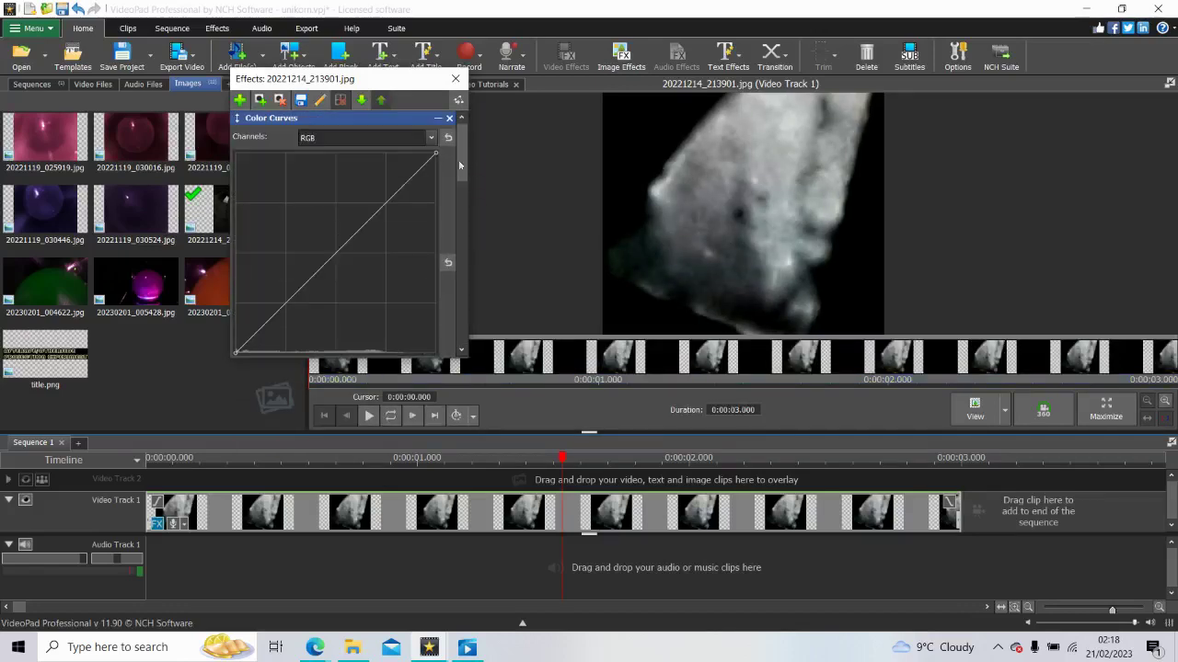
pyautogui.moveTo(287, 335); pyautogui.dragTo(314, 288)
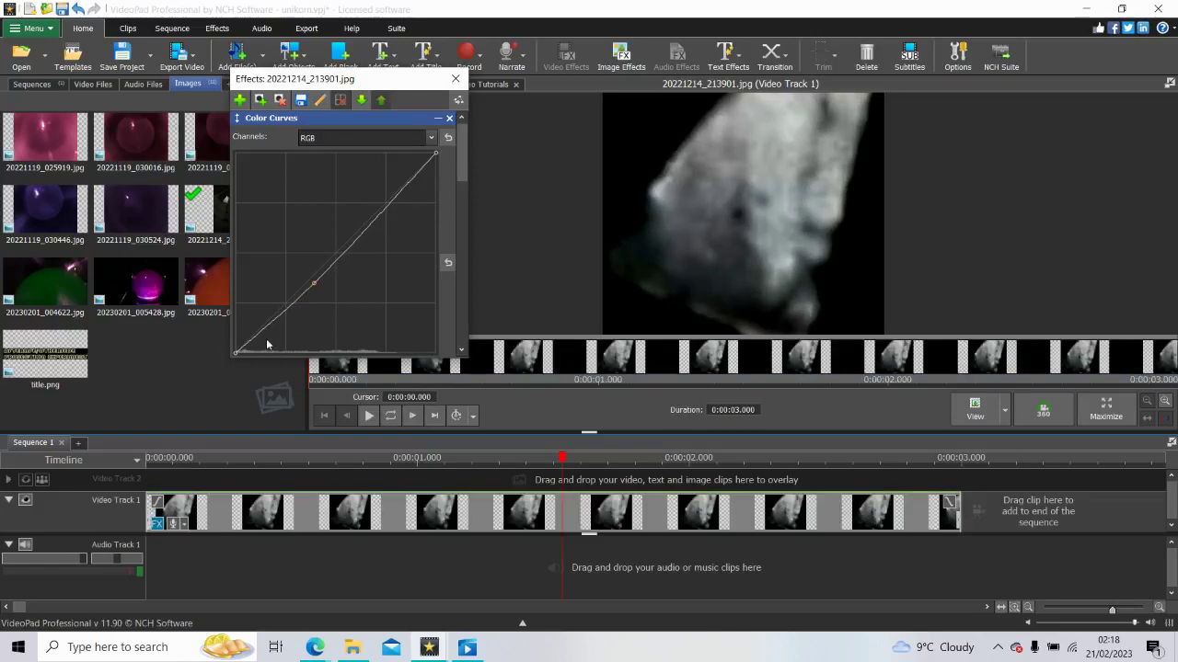
pyautogui.moveTo(315, 287); pyautogui.dragTo(340, 266)
pyautogui.click(251, 346)
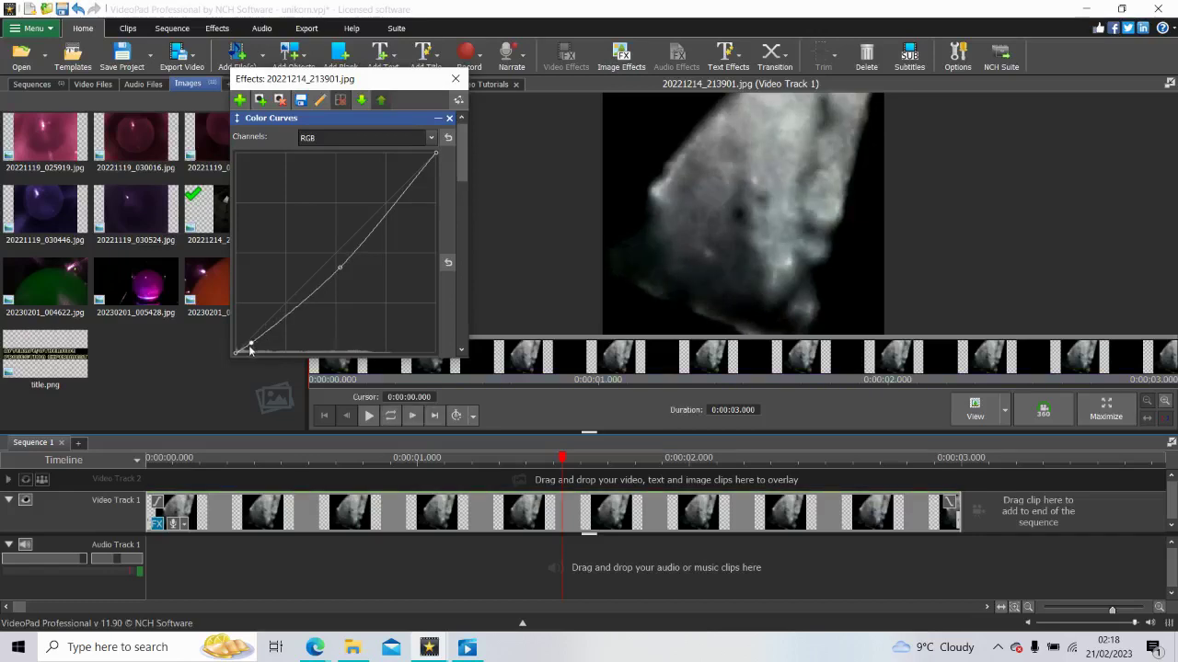
pyautogui.moveTo(249, 346); pyautogui.dragTo(253, 351)
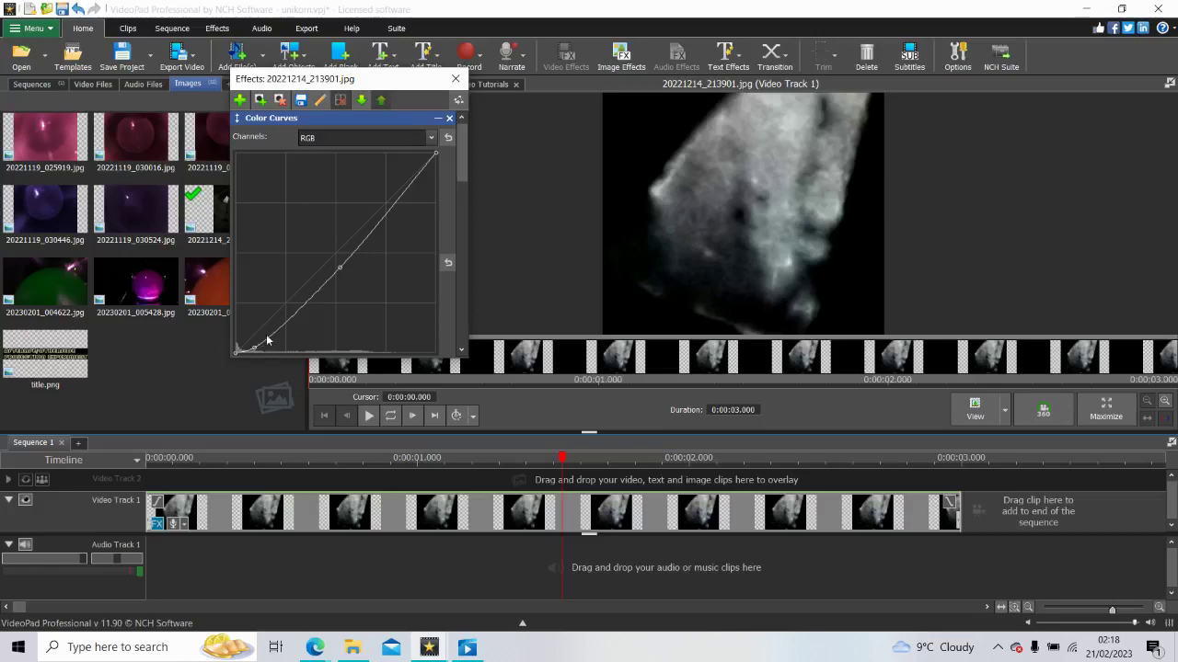
# Step: Refine the second RGB curve with more points from the lower midtones to the highlights, keeping it below the diagonal
pyautogui.click(276, 328)
pyautogui.click(307, 307)
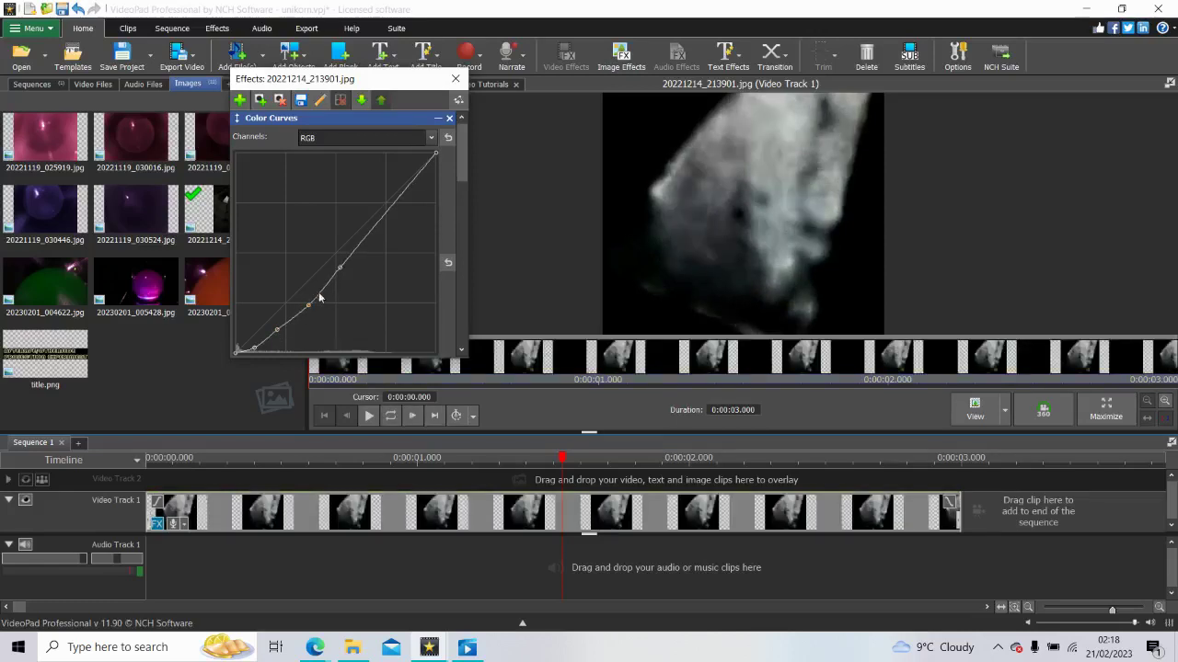
pyautogui.click(324, 289)
pyautogui.moveTo(328, 289); pyautogui.dragTo(323, 286)
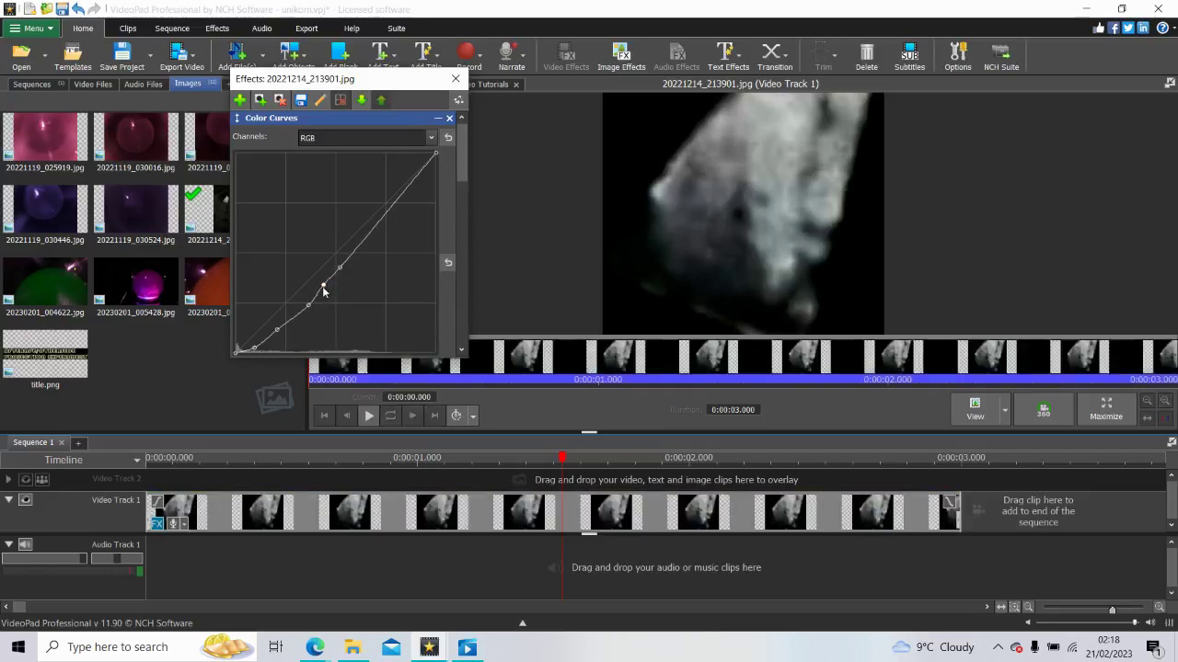
pyautogui.click(358, 244)
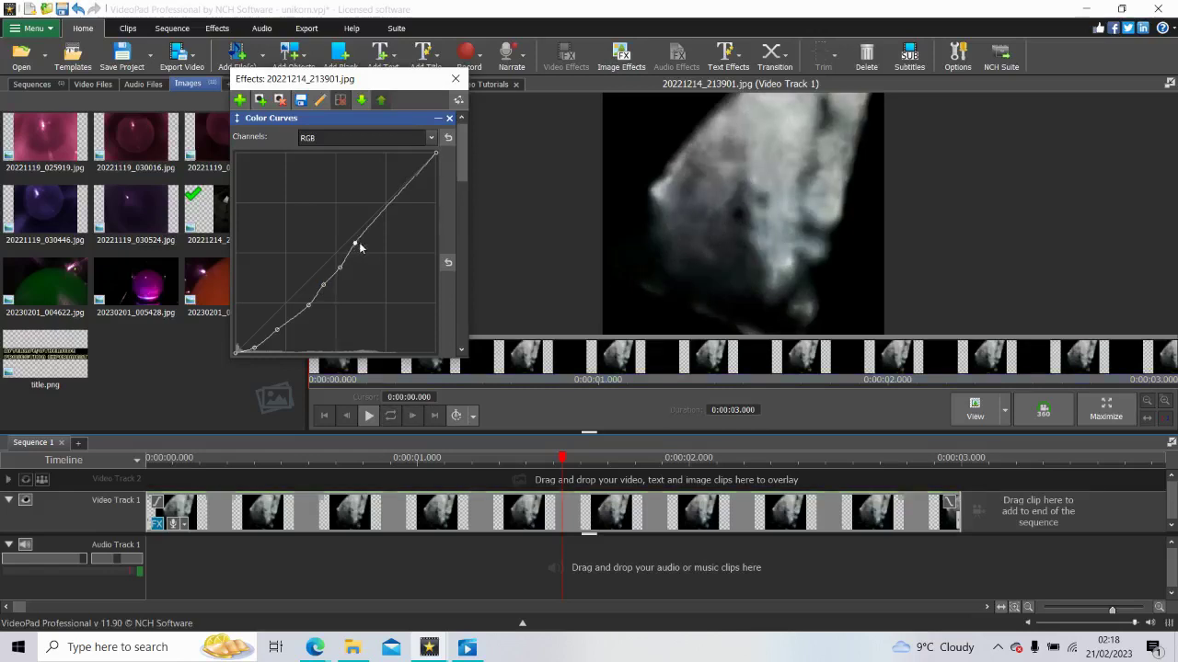
pyautogui.click(378, 216)
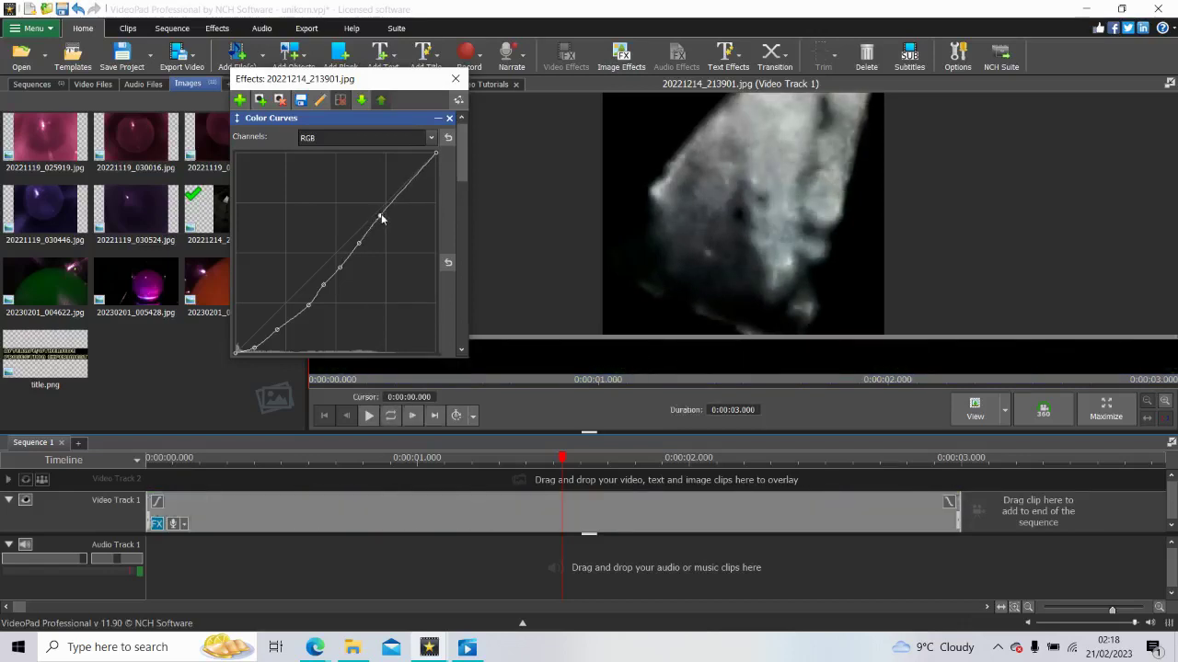
pyautogui.click(415, 174)
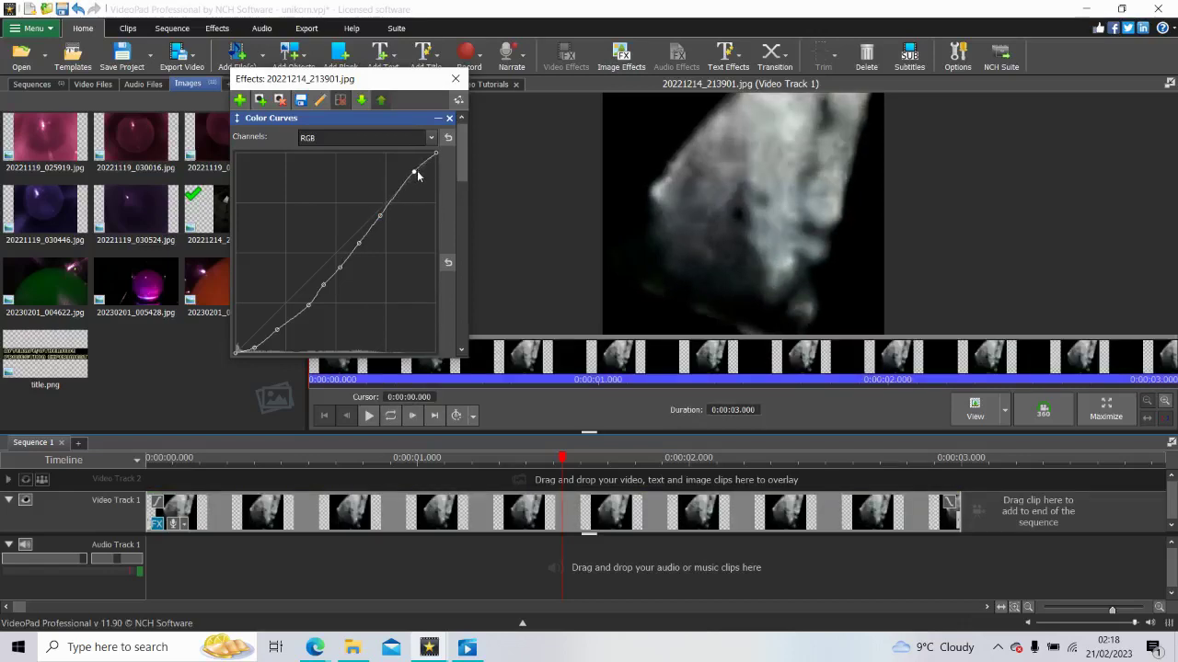
# Step: Add points through the shadows and lower midtones of the second RGB curve, moving the lower-midtone point slightly down the slope
pyautogui.click(292, 320)
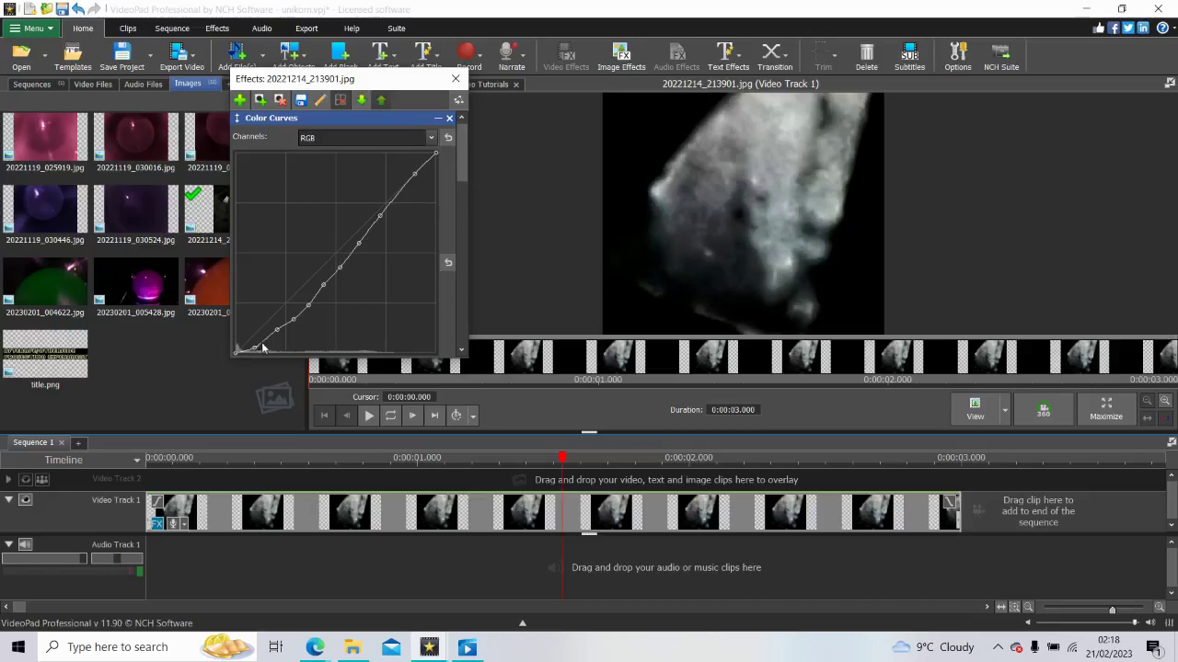
pyautogui.click(265, 340)
pyautogui.click(324, 285)
pyautogui.moveTo(314, 295); pyautogui.dragTo(316, 299)
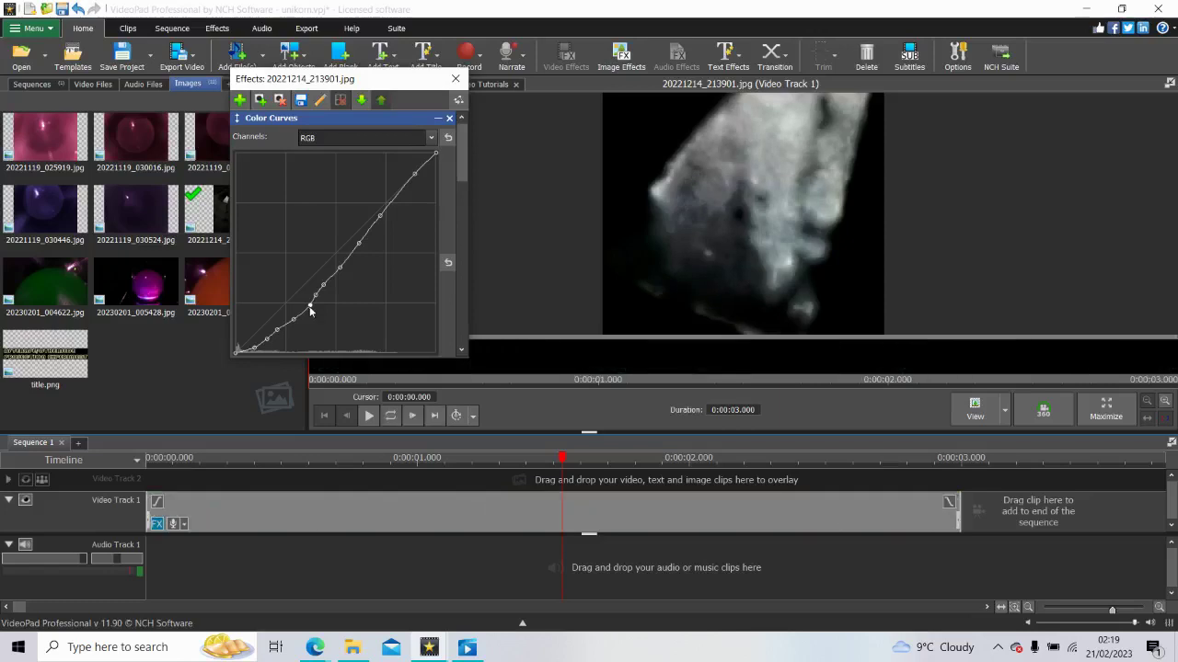
pyautogui.moveTo(311, 312); pyautogui.dragTo(305, 313)
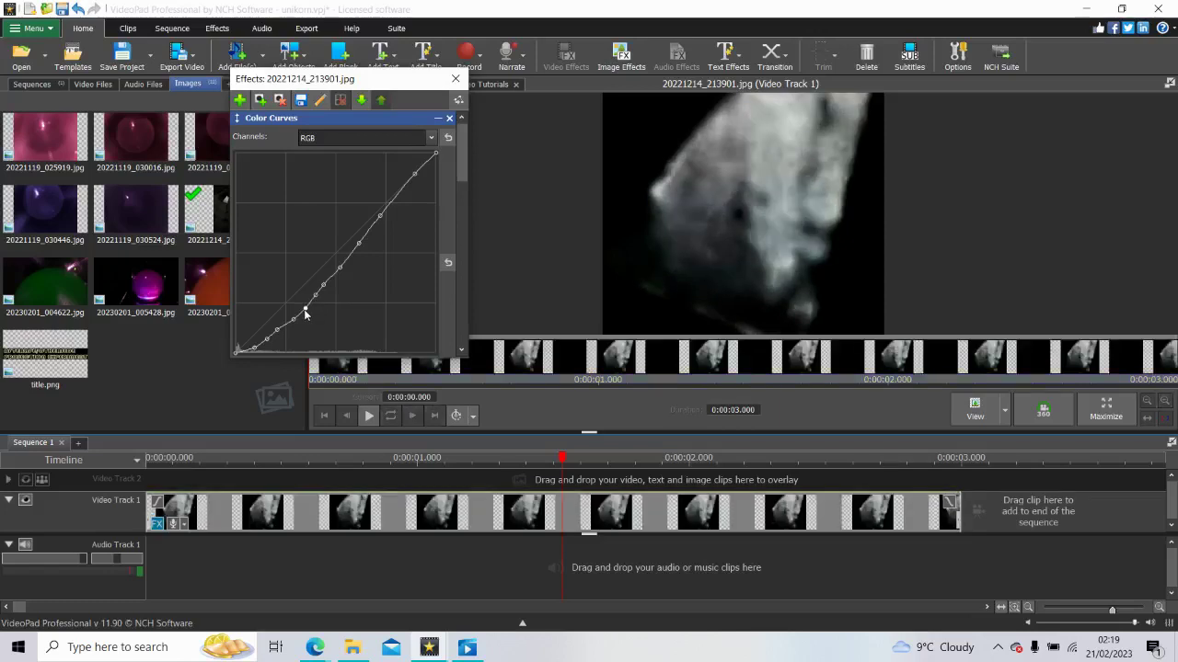
# Step: Add more points to the second RGB curve from the midtones to the highlights, following its shape below the diagonal
pyautogui.click(347, 256)
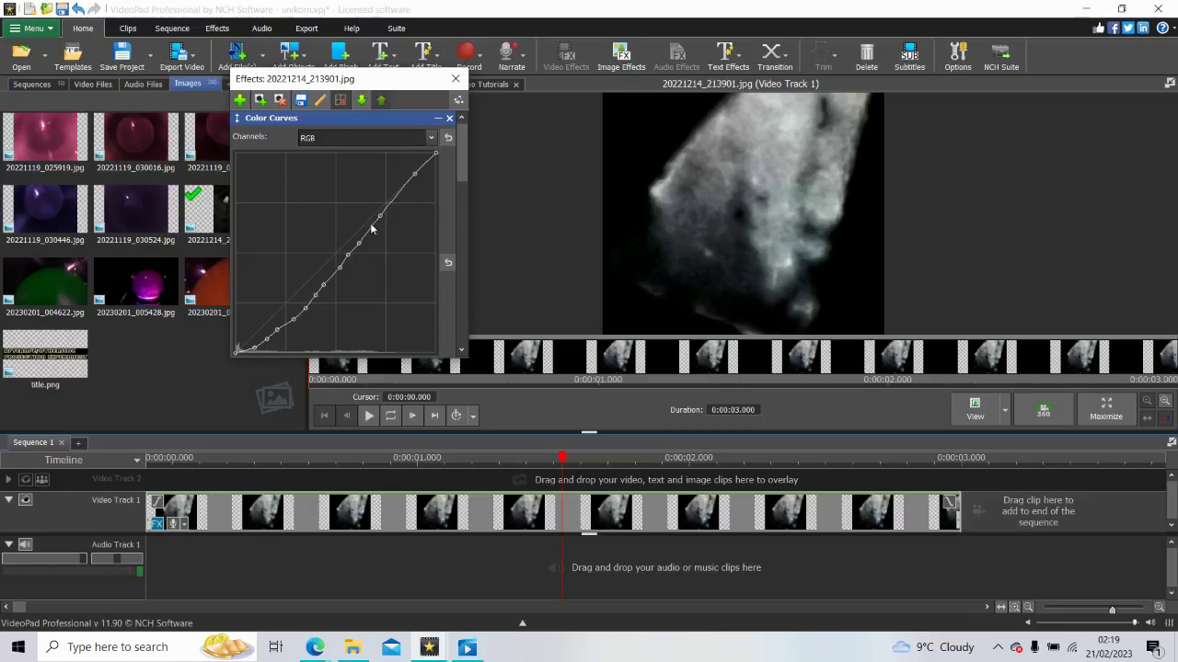
pyautogui.click(368, 229)
pyautogui.click(402, 192)
pyautogui.moveTo(463, 157)
pyautogui.mouseDown()
pyautogui.moveTo(460, 257)
pyautogui.moveTo(437, 348)
pyautogui.moveTo(450, 157)
pyautogui.mouseUp()
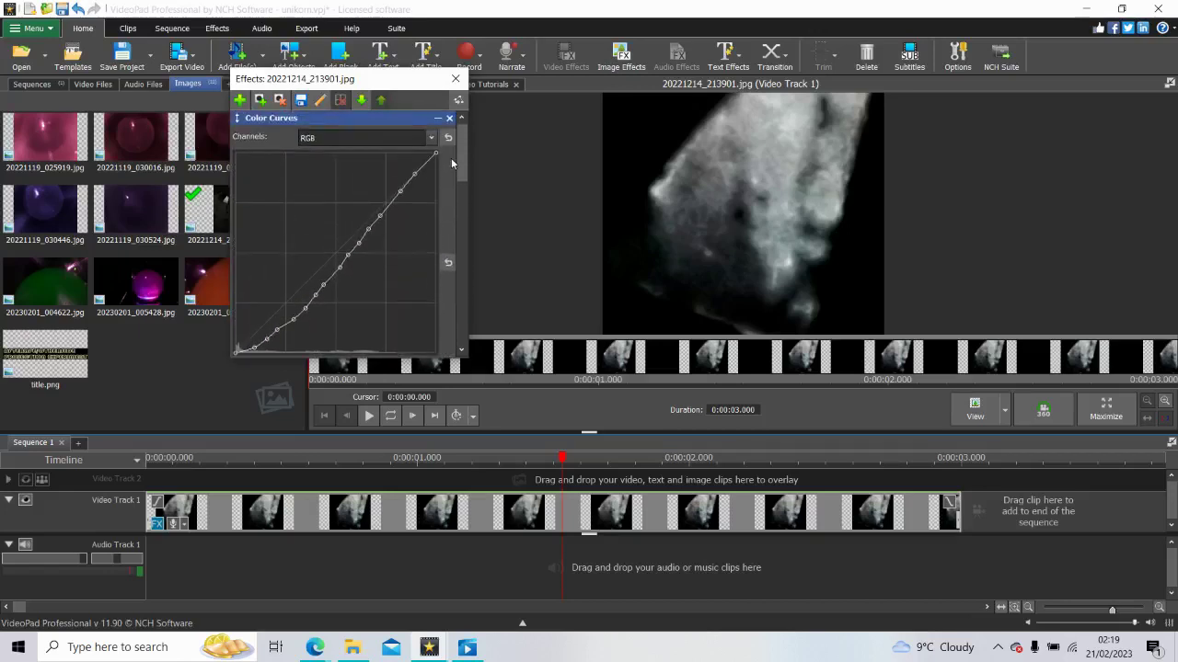
pyautogui.click(330, 278)
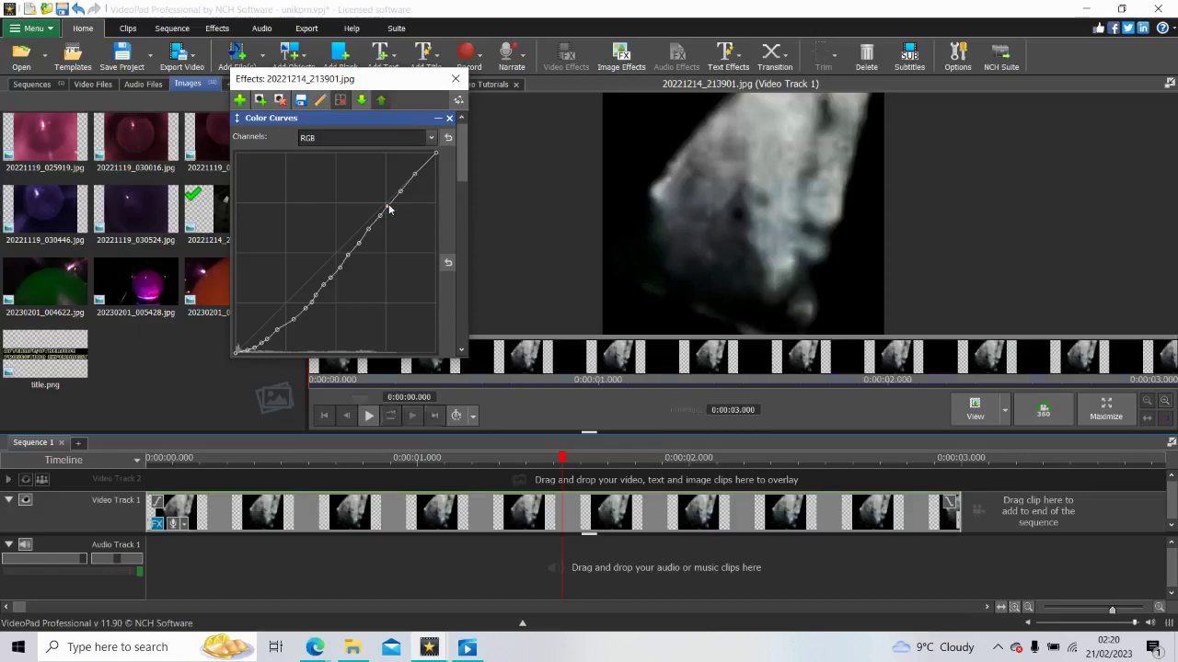
# Step: Add a second Color Adjustments effect to the clip and set its brightness to about 45.90
pyautogui.moveTo(460, 159); pyautogui.dragTo(467, 273)
pyautogui.scroll(-3, 396, 304)
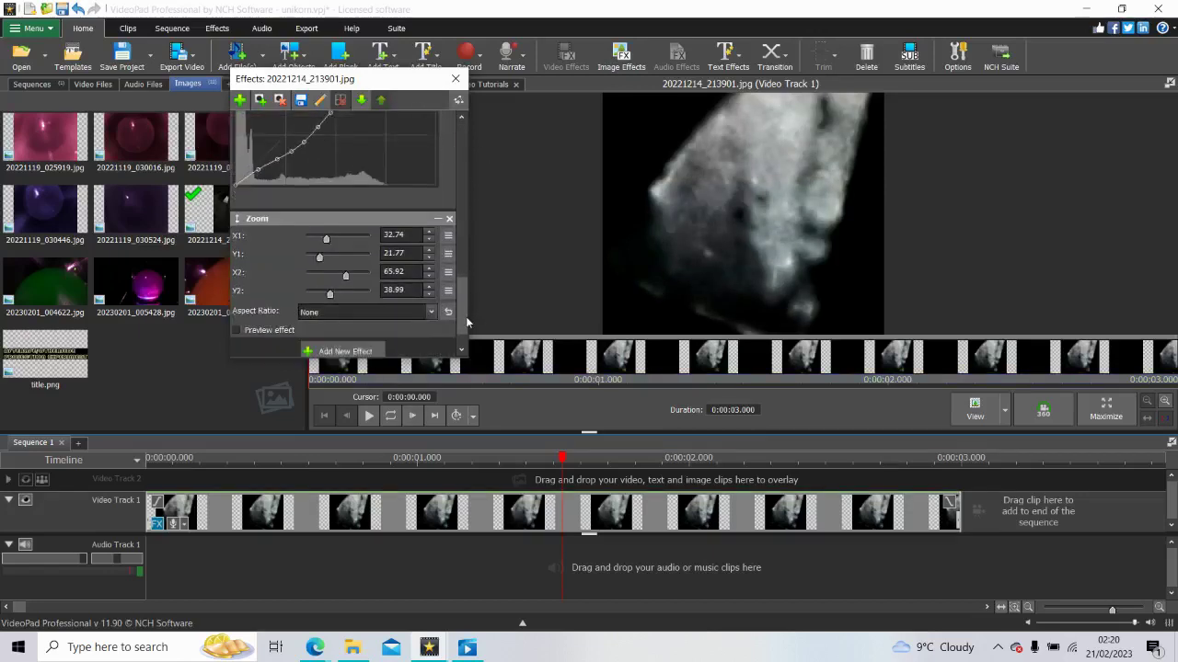
pyautogui.click(352, 315)
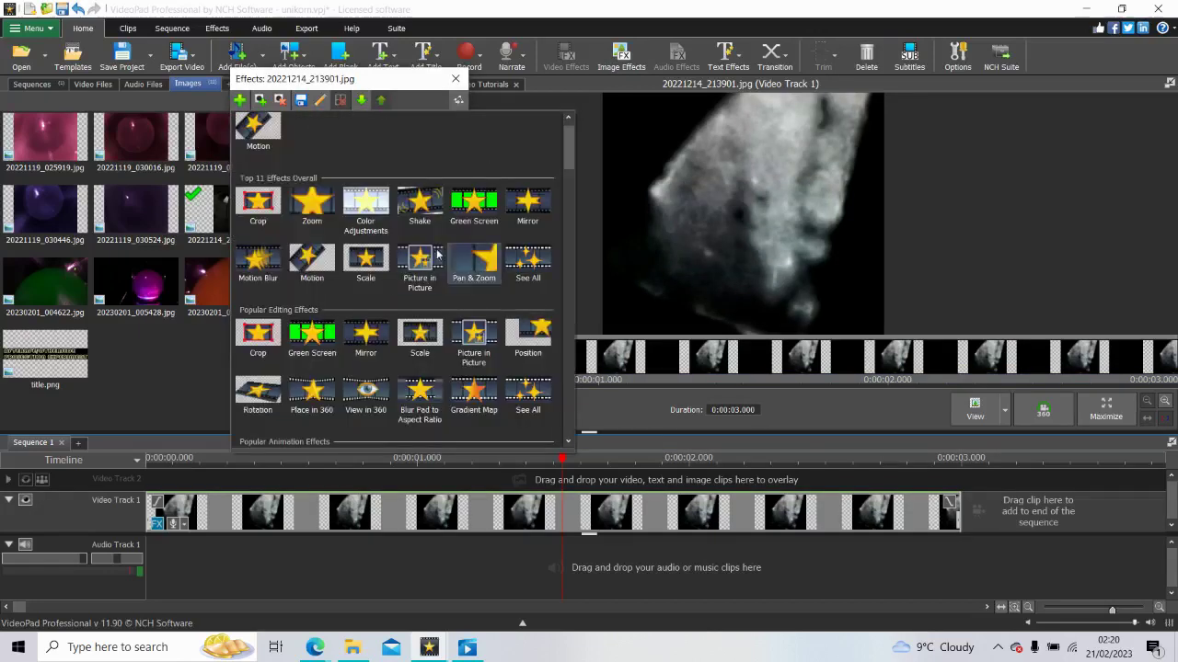
pyautogui.click(375, 211)
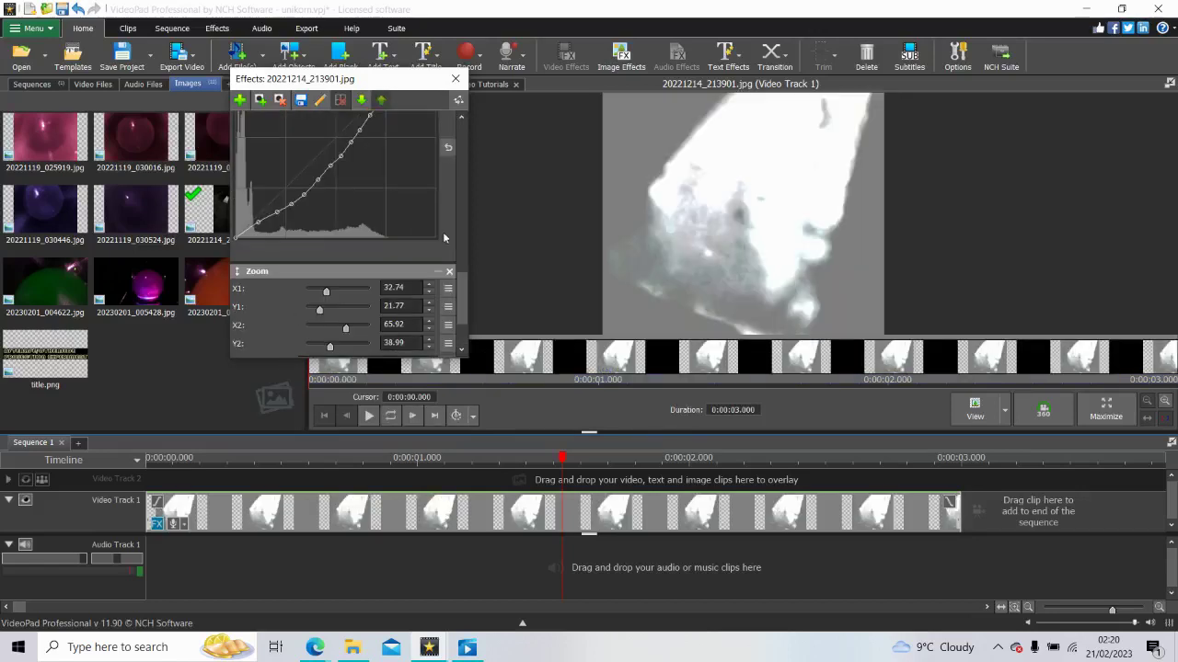
pyautogui.moveTo(463, 288); pyautogui.dragTo(483, 94)
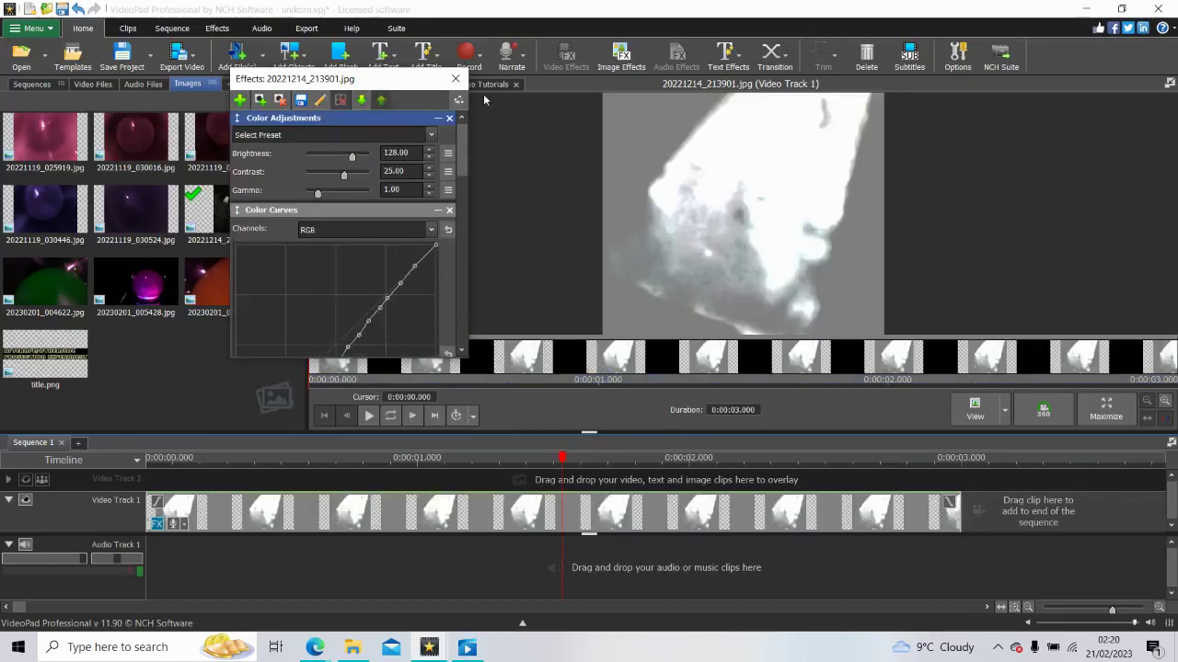
pyautogui.moveTo(354, 159); pyautogui.dragTo(342, 159)
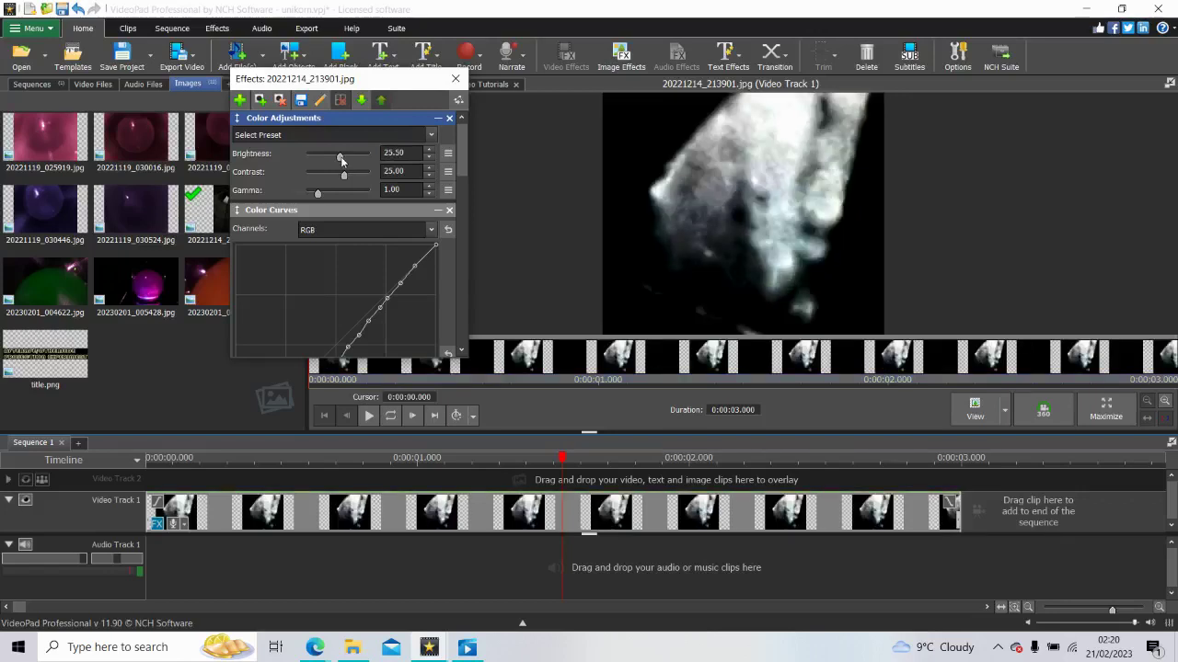
pyautogui.moveTo(342, 160); pyautogui.dragTo(345, 159)
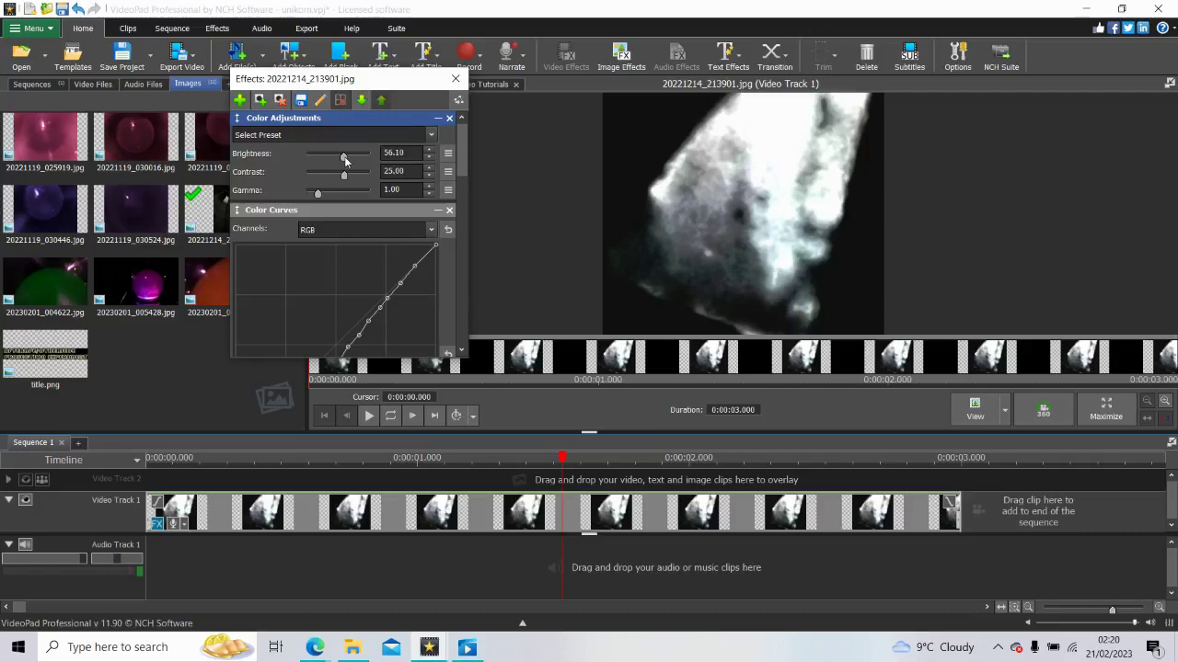
pyautogui.moveTo(345, 159); pyautogui.dragTo(343, 159)
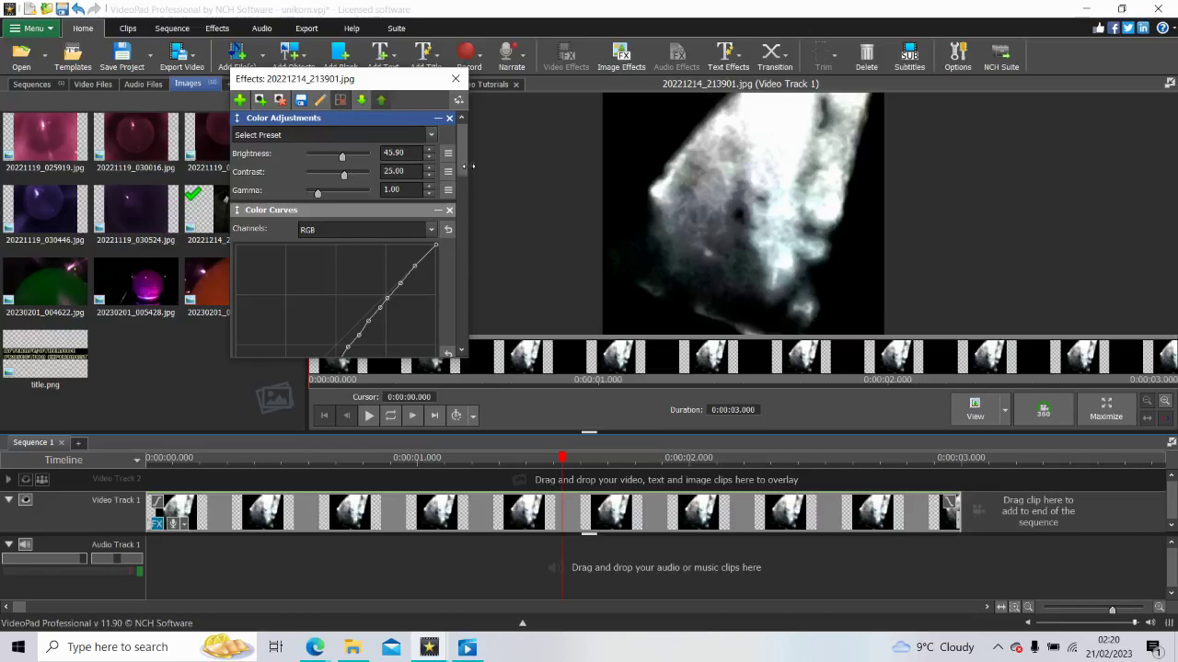
# Step: Add a third Color Curves effect and bend its RGB curve well below the diagonal in the upper midtones and shadows
pyautogui.moveTo(464, 158); pyautogui.dragTo(464, 323)
pyautogui.click(341, 322)
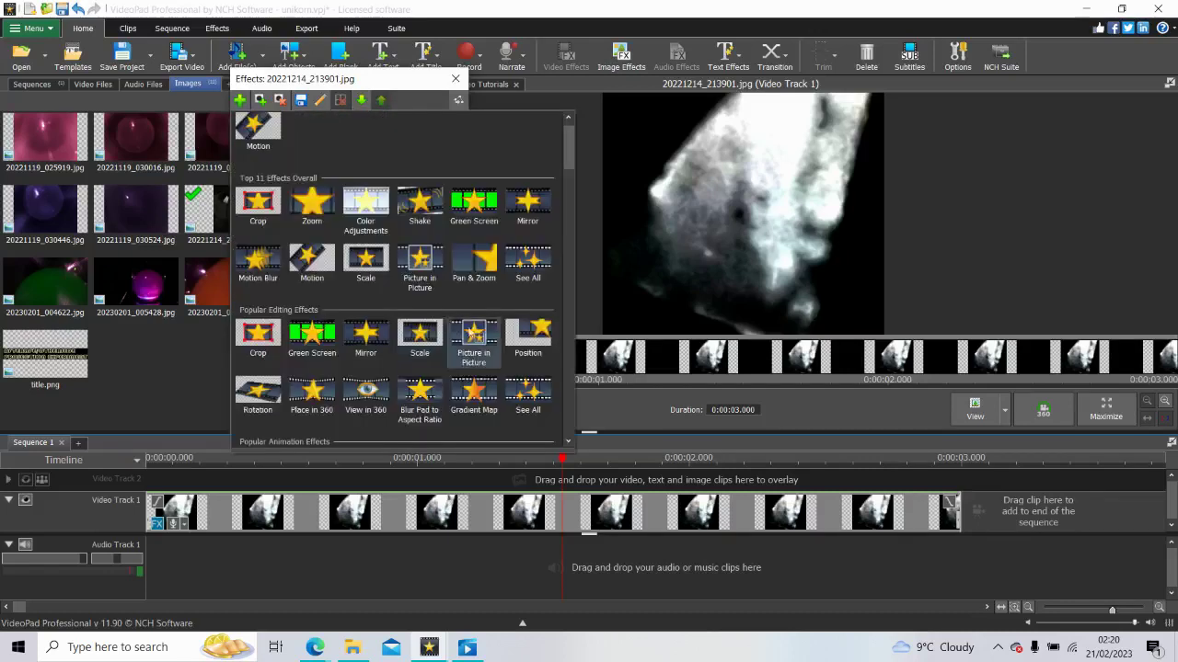
pyautogui.scroll(-5, 559, 371)
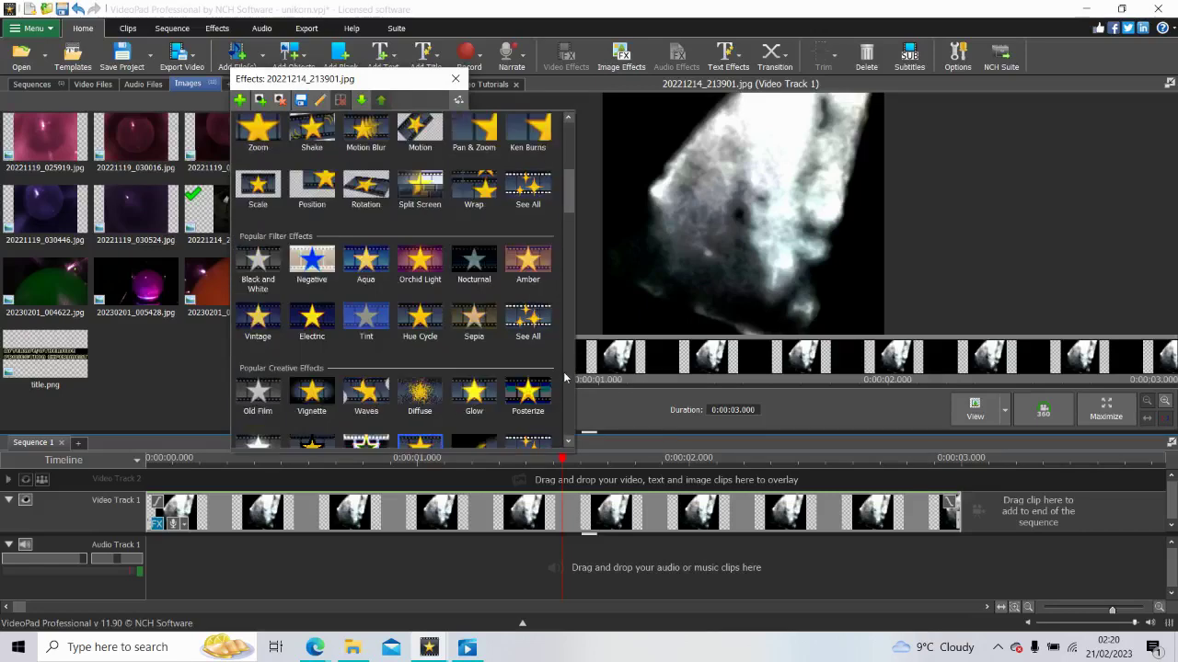
pyautogui.scroll(-3, 563, 372)
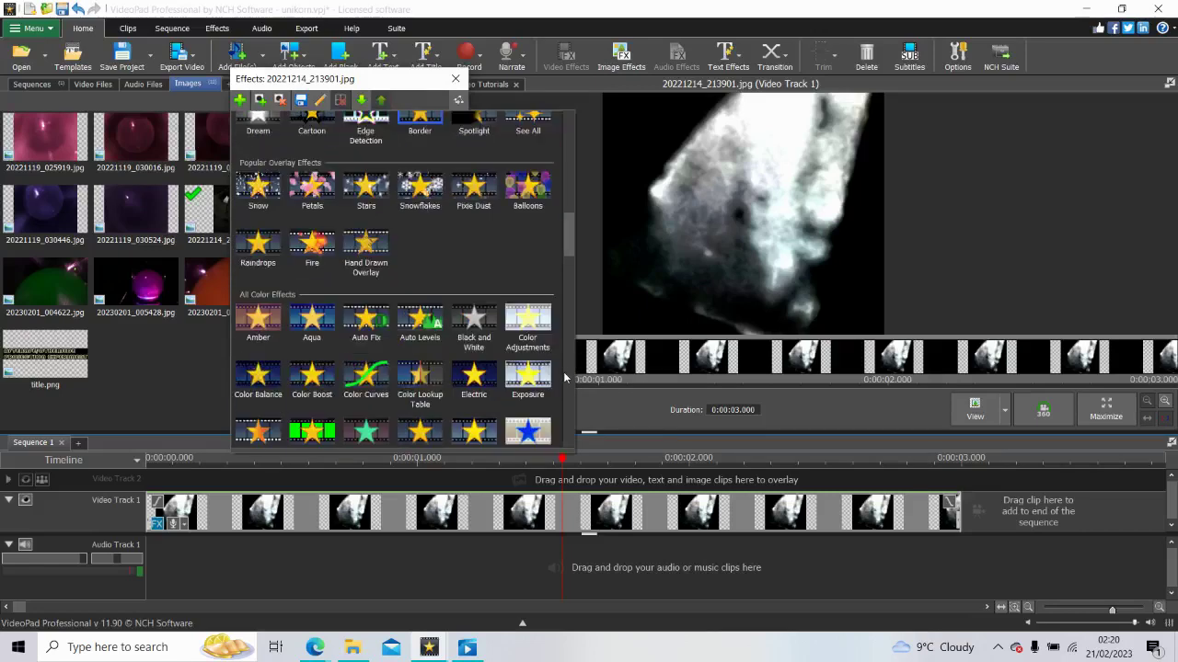
pyautogui.click(368, 379)
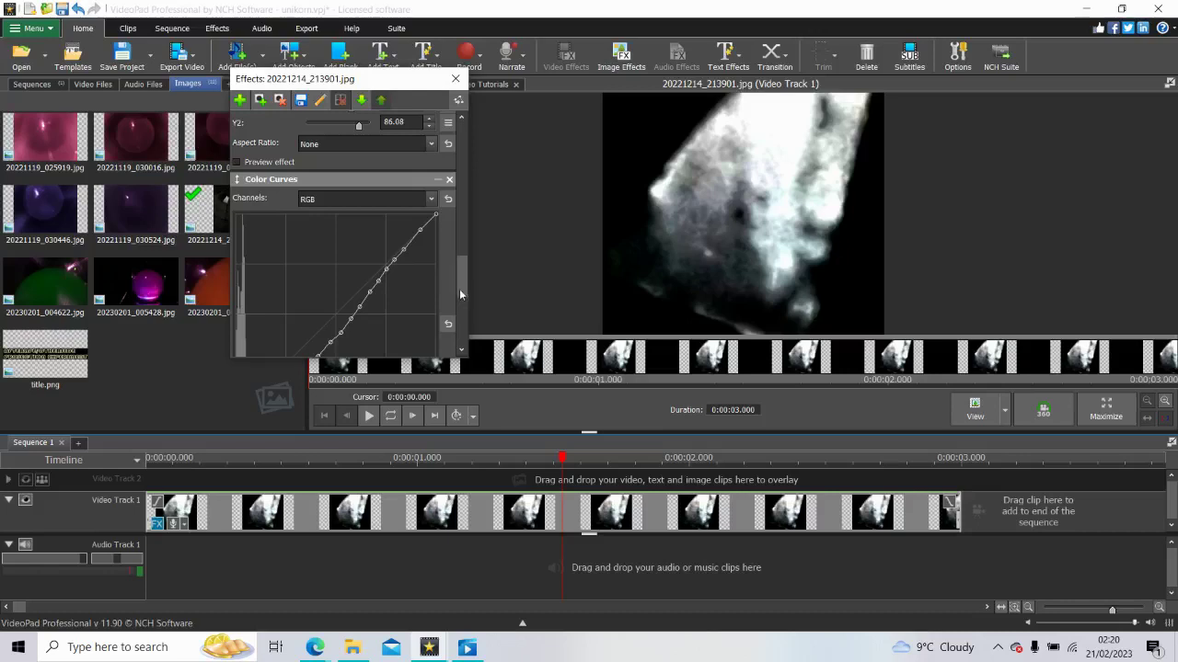
pyautogui.moveTo(459, 289); pyautogui.dragTo(478, 161)
pyautogui.moveTo(313, 296); pyautogui.dragTo(364, 291)
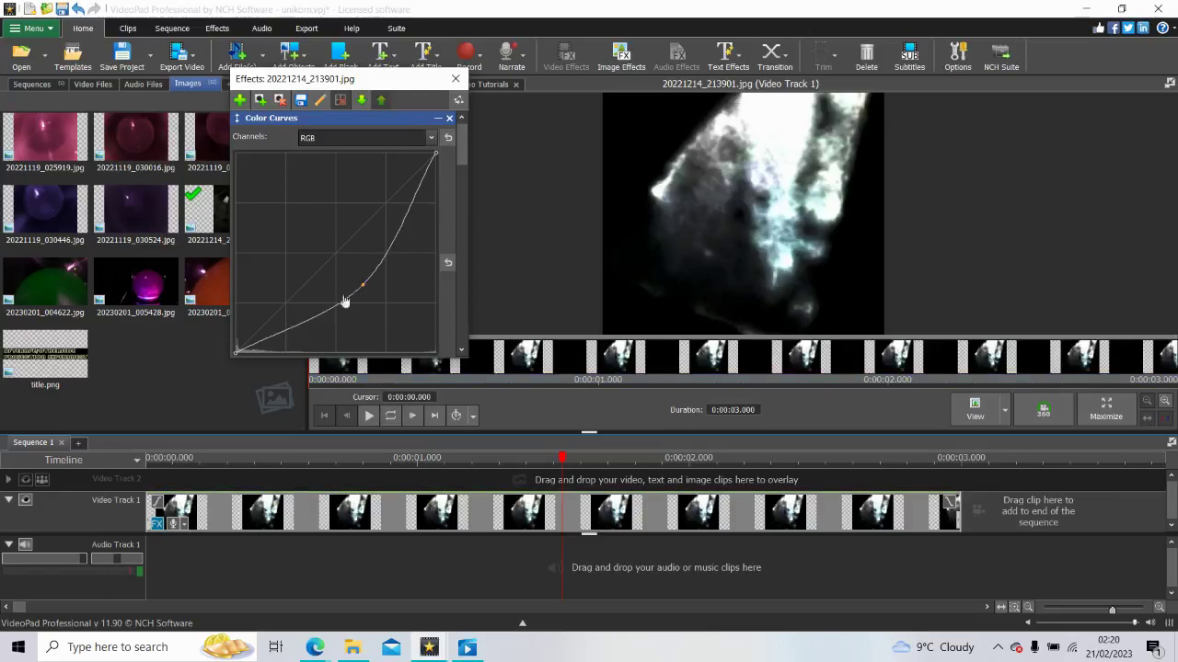
pyautogui.click(273, 328)
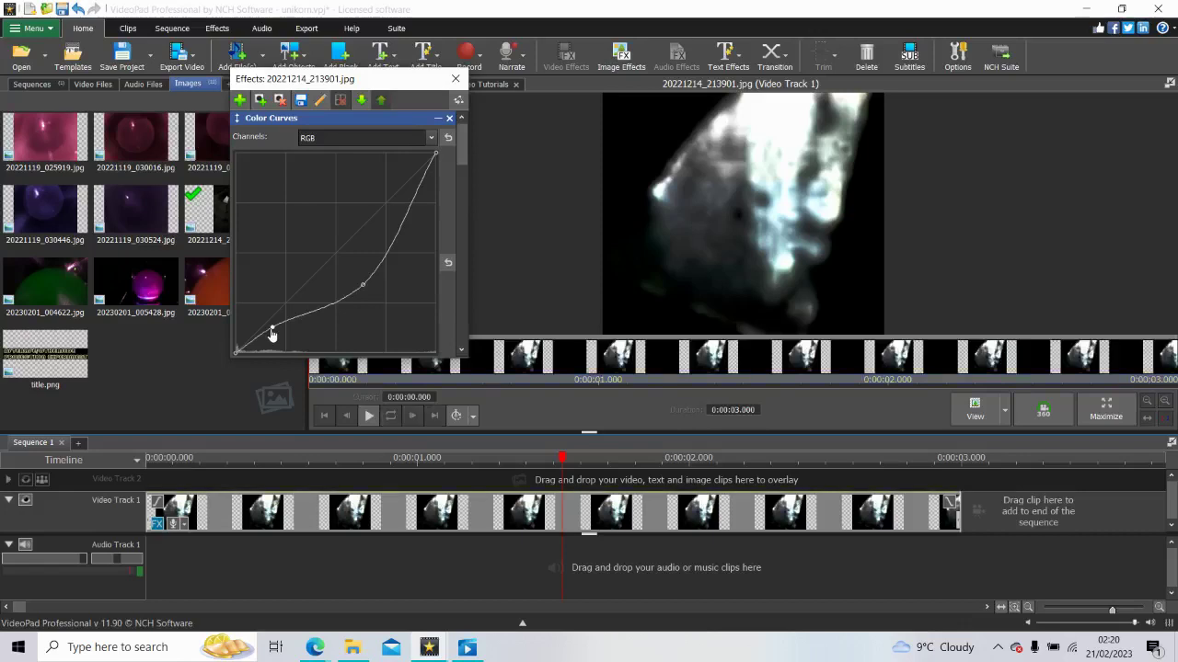
pyautogui.moveTo(272, 335); pyautogui.dragTo(270, 352)
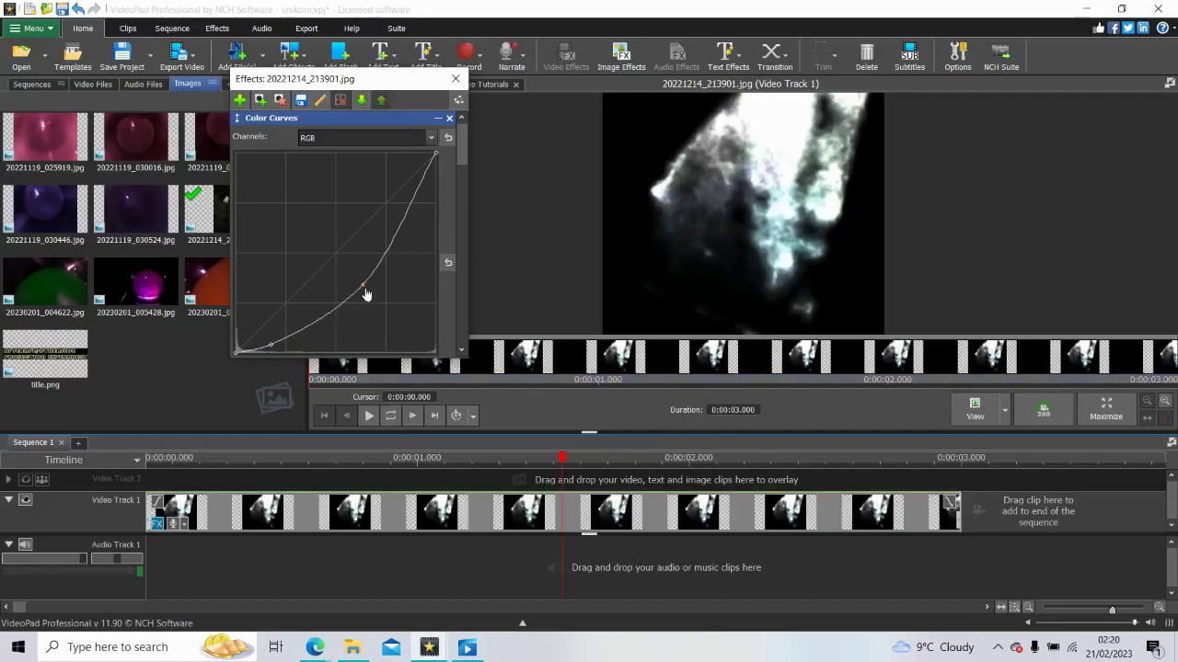
pyautogui.moveTo(365, 293); pyautogui.dragTo(362, 290)
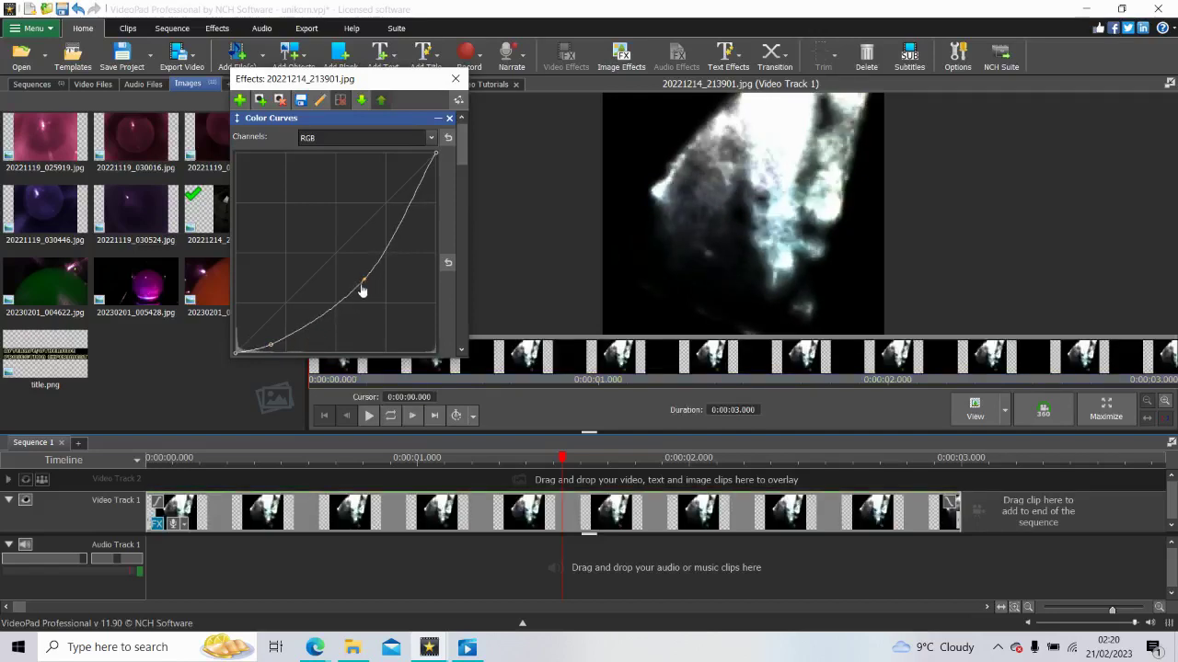
# Step: Add points to the third RGB curve in the highlights and midtones, pulling the highlights further below the diagonal
pyautogui.click(402, 221)
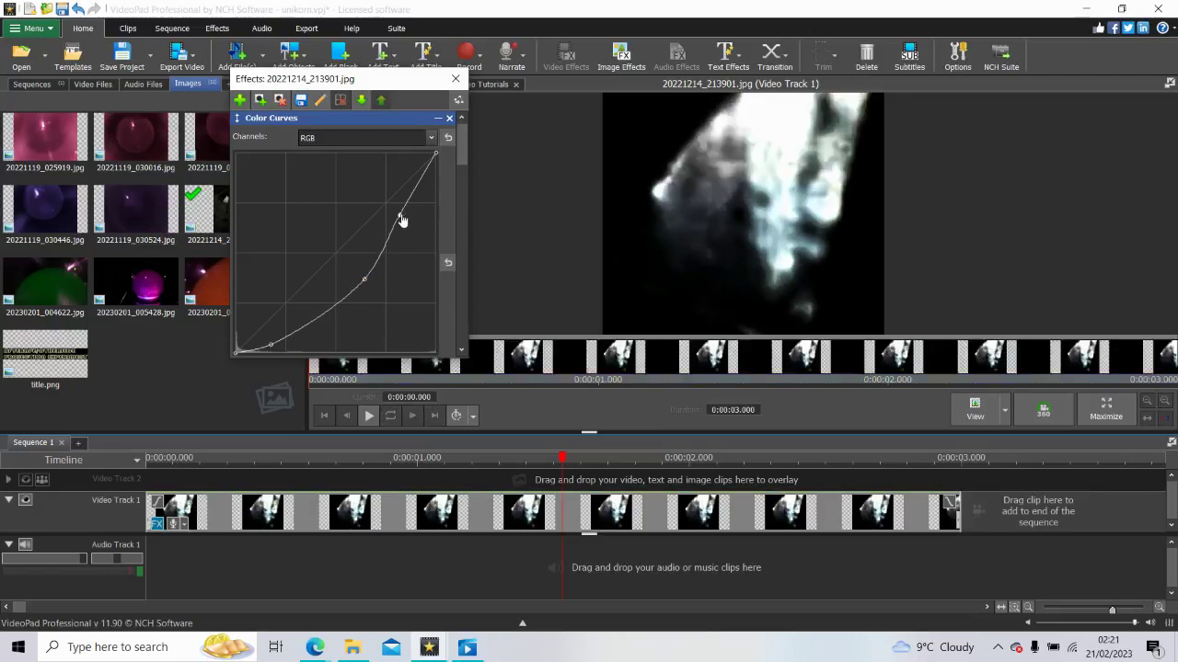
pyautogui.moveTo(402, 220); pyautogui.dragTo(409, 228)
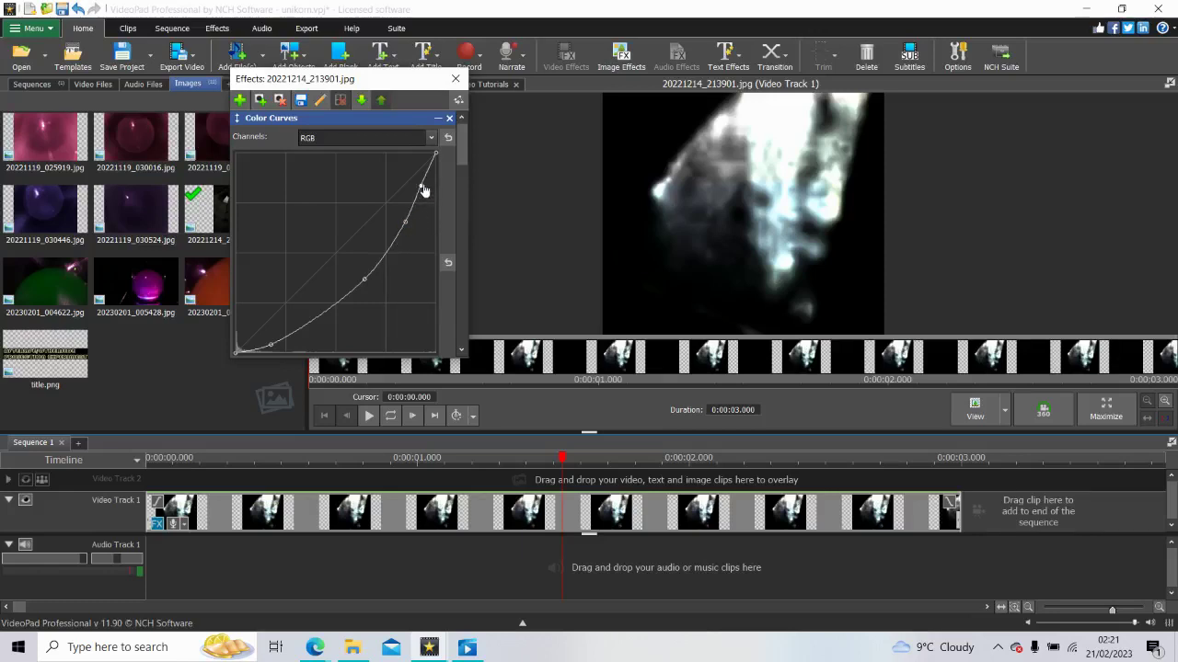
pyautogui.click(422, 189)
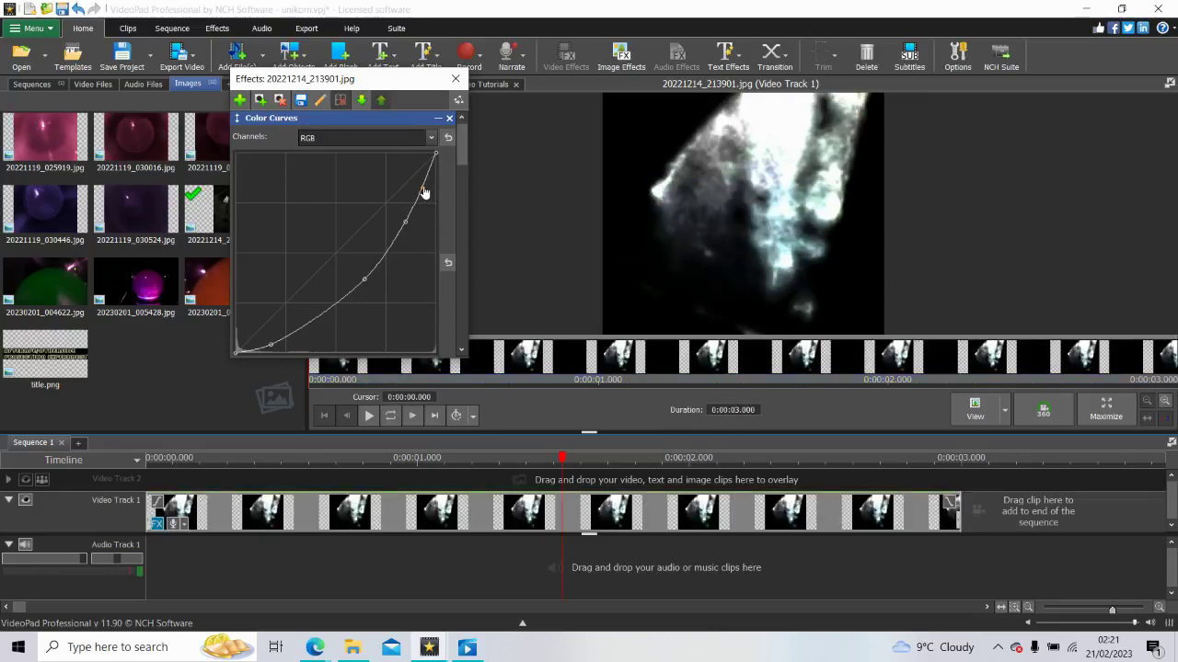
pyautogui.moveTo(424, 191)
pyautogui.mouseDown()
pyautogui.moveTo(424, 213)
pyautogui.moveTo(424, 192)
pyautogui.mouseUp()
pyautogui.click(388, 257)
pyautogui.click(341, 309)
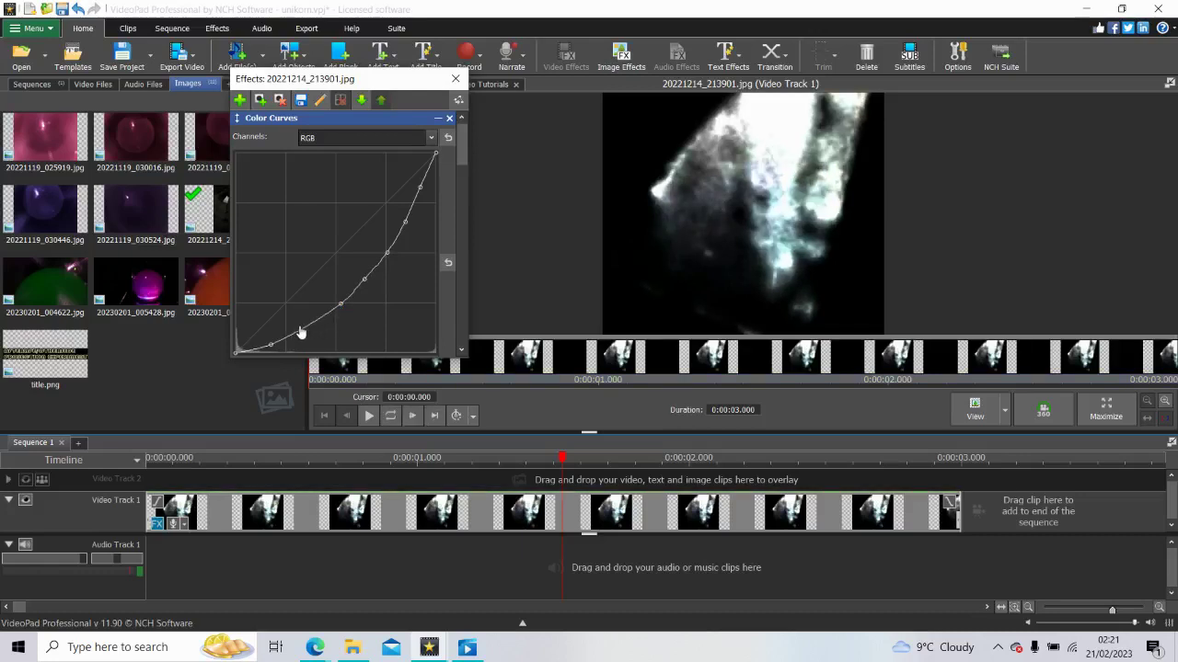
# Step: Refine the third RGB curve with closely spaced points from the shadows to the brightest highlights, keeping it smoothly bowed below the diagonal
pyautogui.click(301, 329)
pyautogui.moveTo(303, 332); pyautogui.dragTo(305, 331)
pyautogui.click(350, 293)
pyautogui.moveTo(351, 294); pyautogui.dragTo(354, 296)
pyautogui.moveTo(414, 212); pyautogui.dragTo(415, 213)
pyautogui.moveTo(428, 178); pyautogui.dragTo(434, 175)
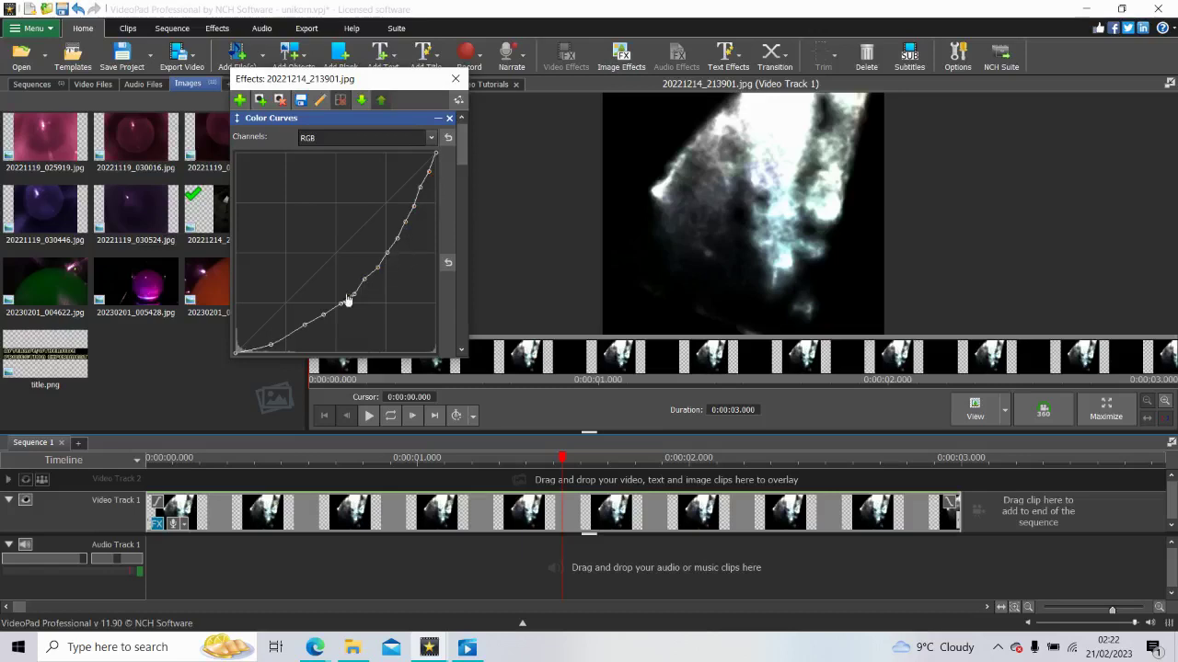
pyautogui.click(288, 340)
# Step: Add a third Zoom effect and tighten its frame around the bright central streaks, cropping in from all four edges
pyautogui.moveTo(464, 160); pyautogui.dragTo(463, 344)
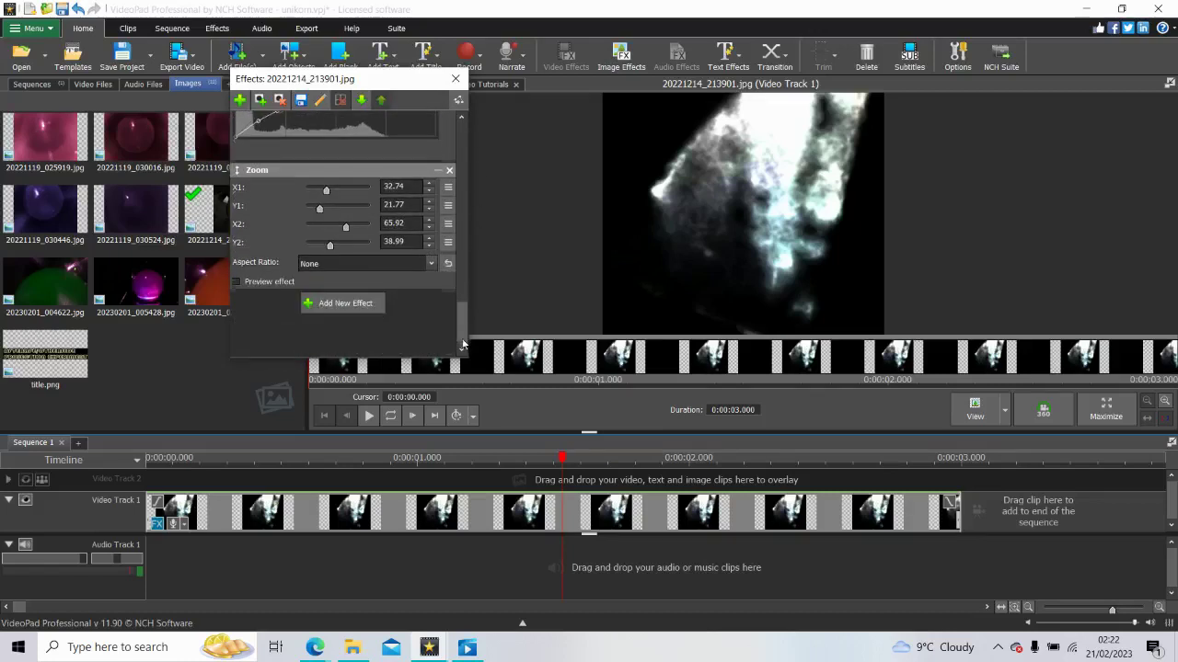
pyautogui.click(362, 307)
pyautogui.click(313, 210)
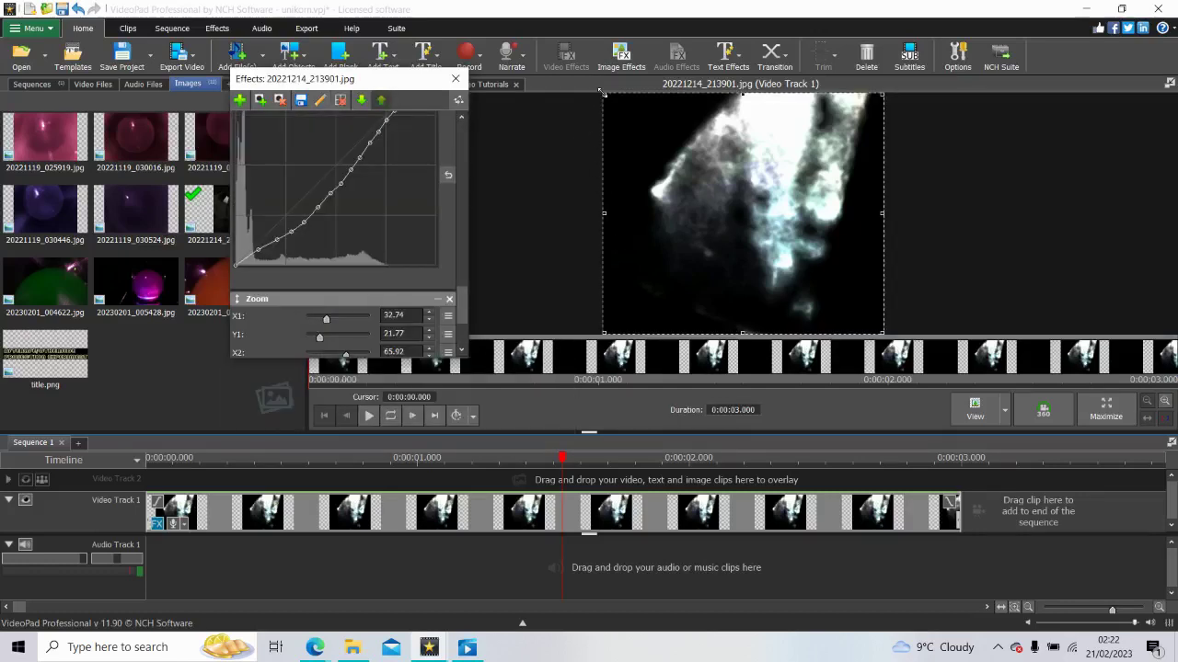
pyautogui.moveTo(601, 92); pyautogui.dragTo(681, 120)
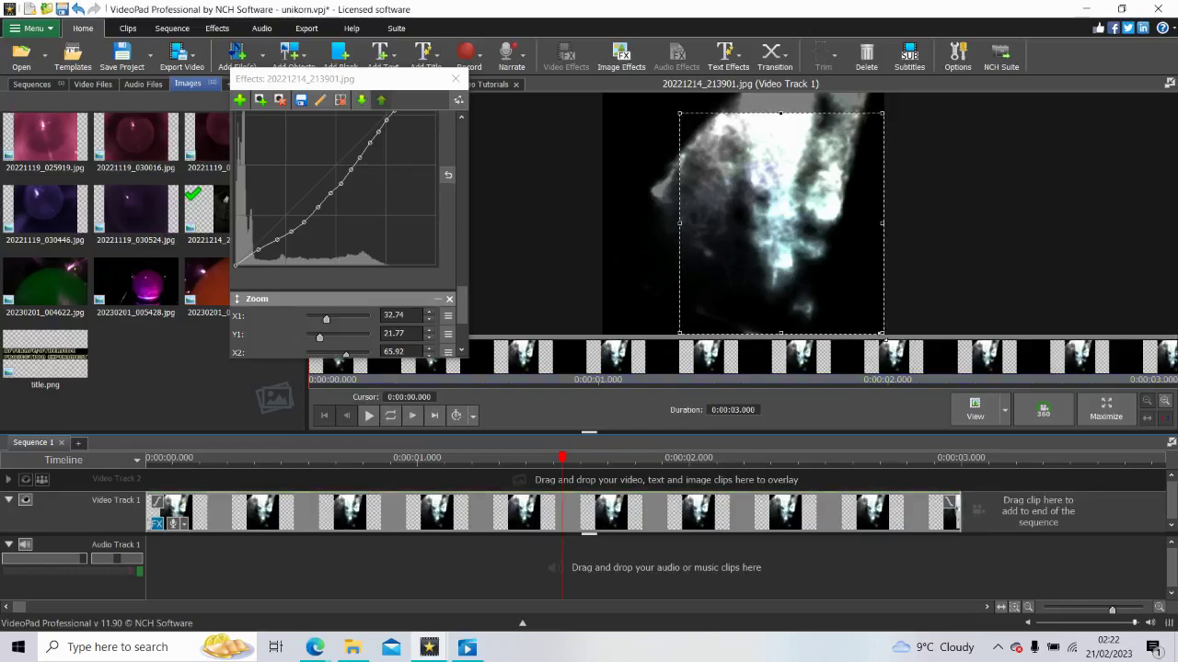
pyautogui.click(865, 339)
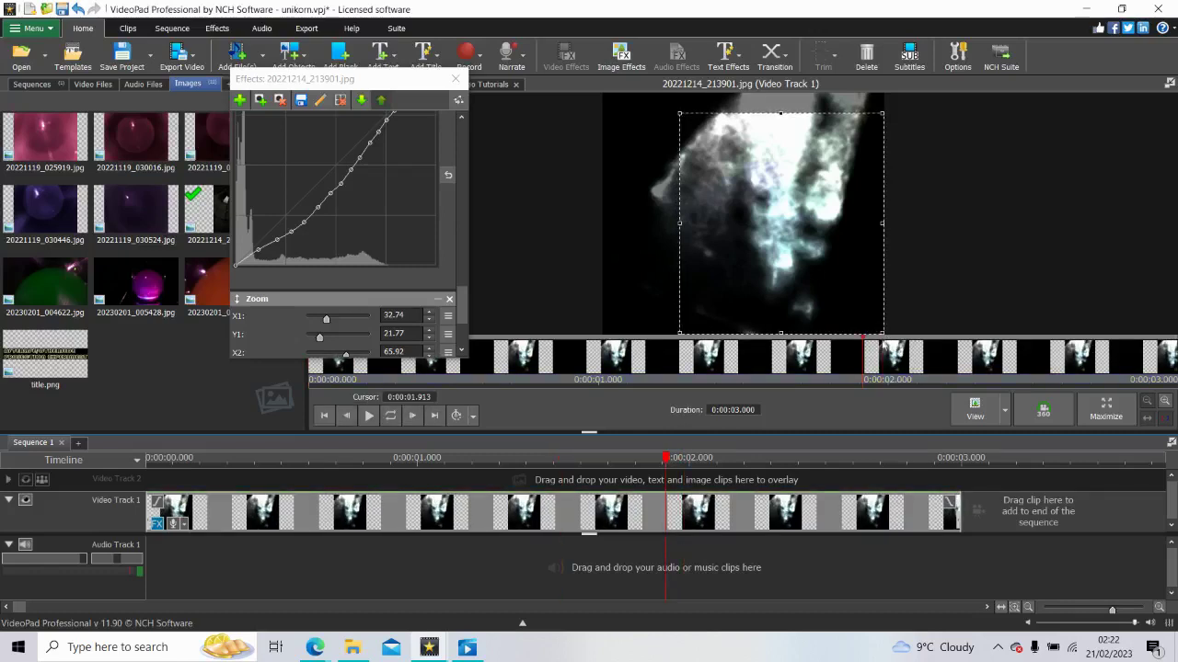
pyautogui.moveTo(881, 334); pyautogui.dragTo(858, 316)
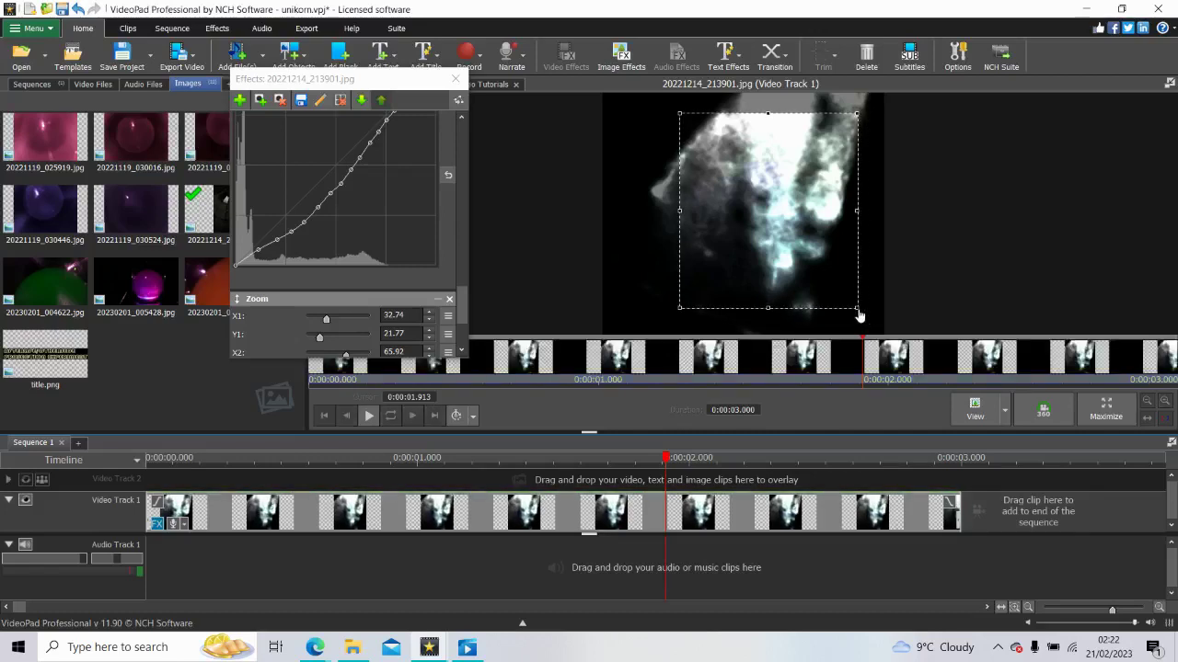
# Step: Preview the zoomed sequence at 0:00:01.819 in the maximized view, and return to the normal layout
pyautogui.click(642, 465)
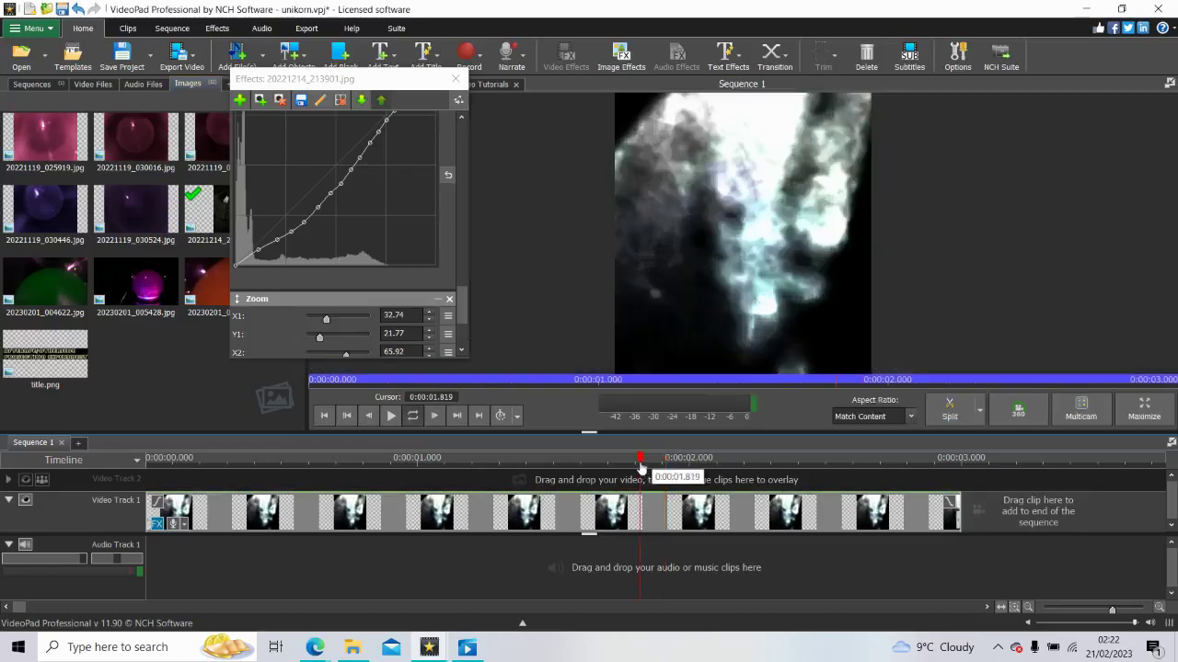
pyautogui.click(1148, 419)
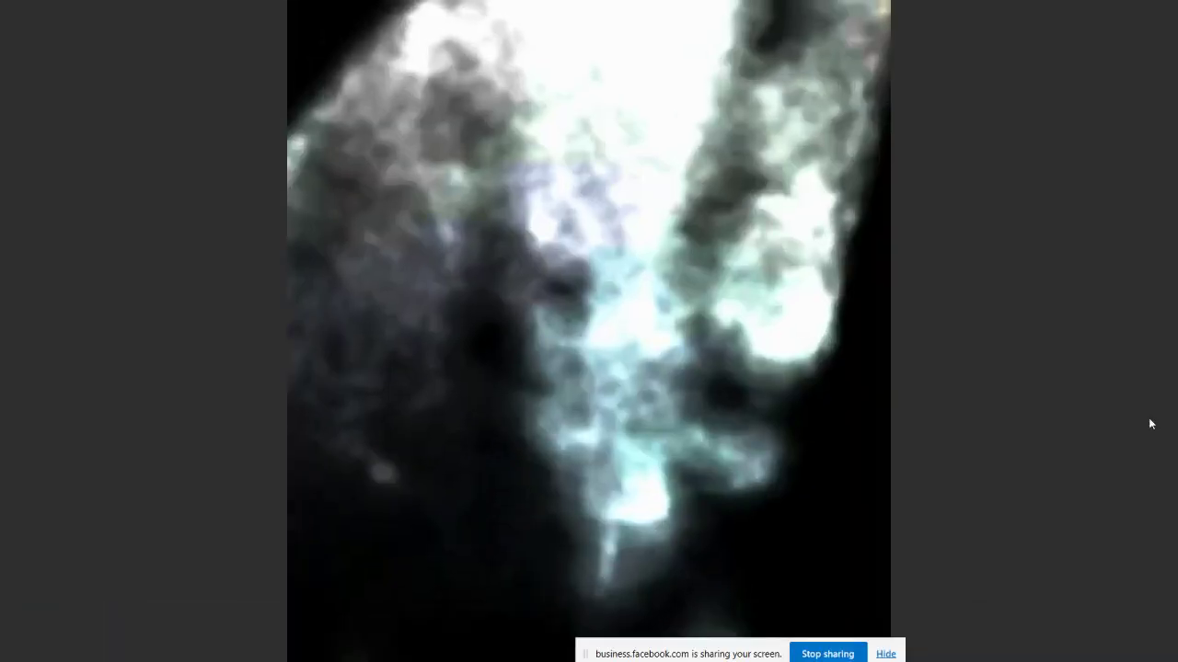
pyautogui.moveTo(1130, 539)
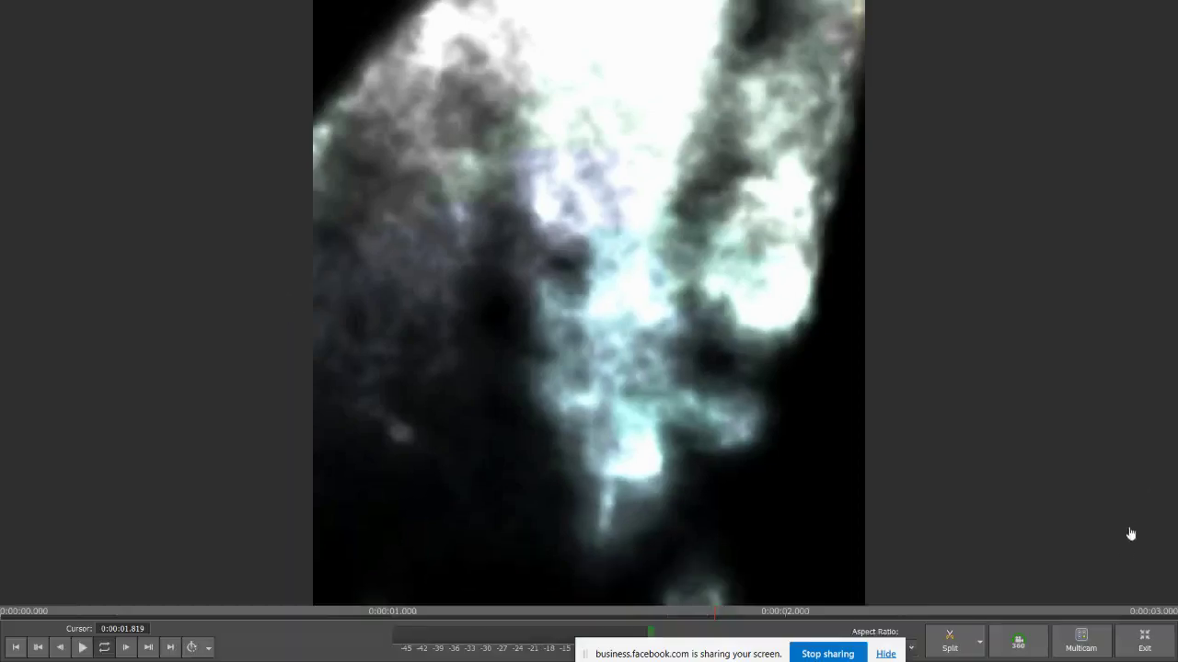
pyautogui.click(1144, 641)
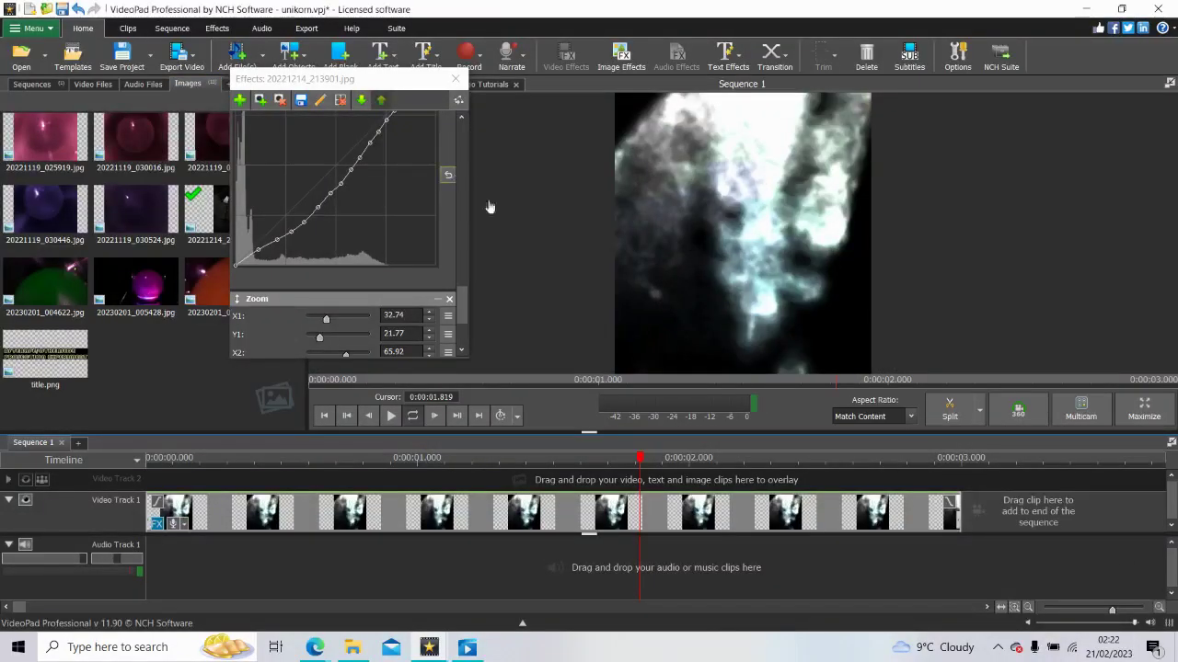
# Step: Add another Color Adjustments effect to the clip and set its brightness to 51.00
pyautogui.scroll(-3, 460, 321)
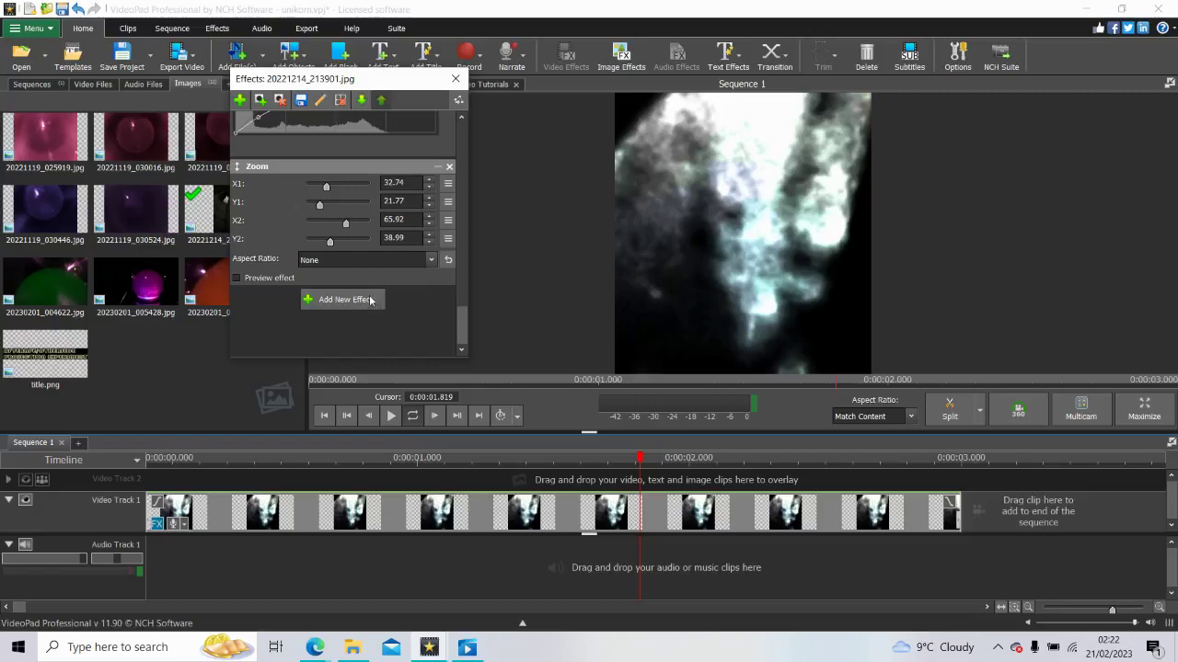
pyautogui.click(370, 300)
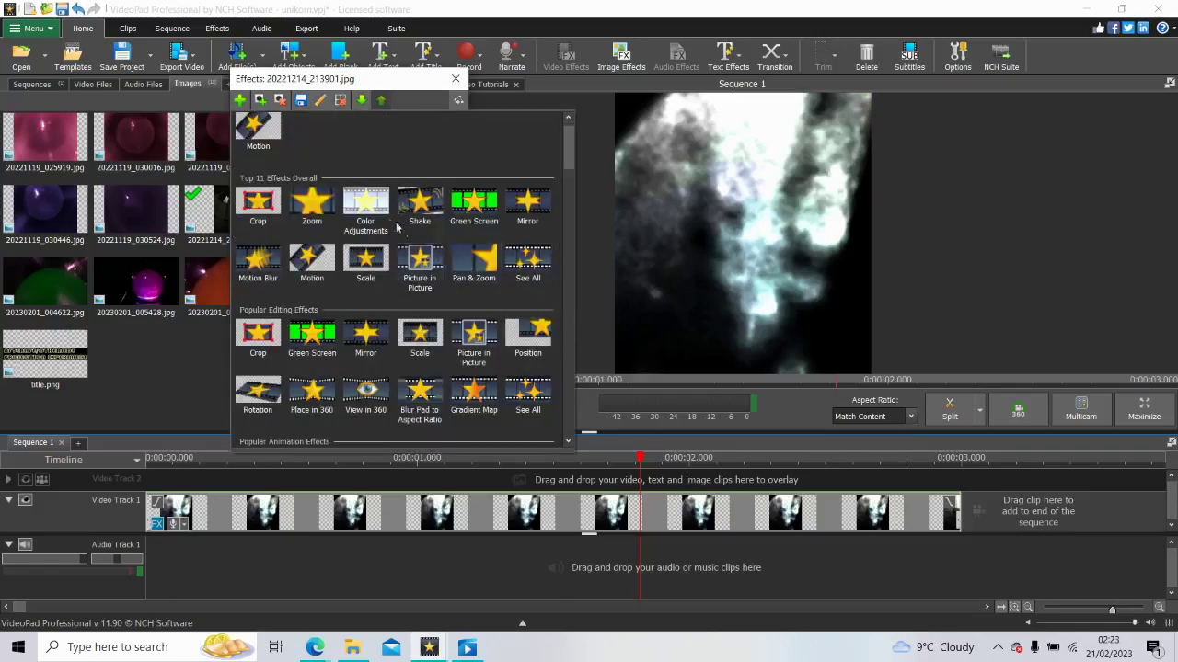
pyautogui.click(374, 199)
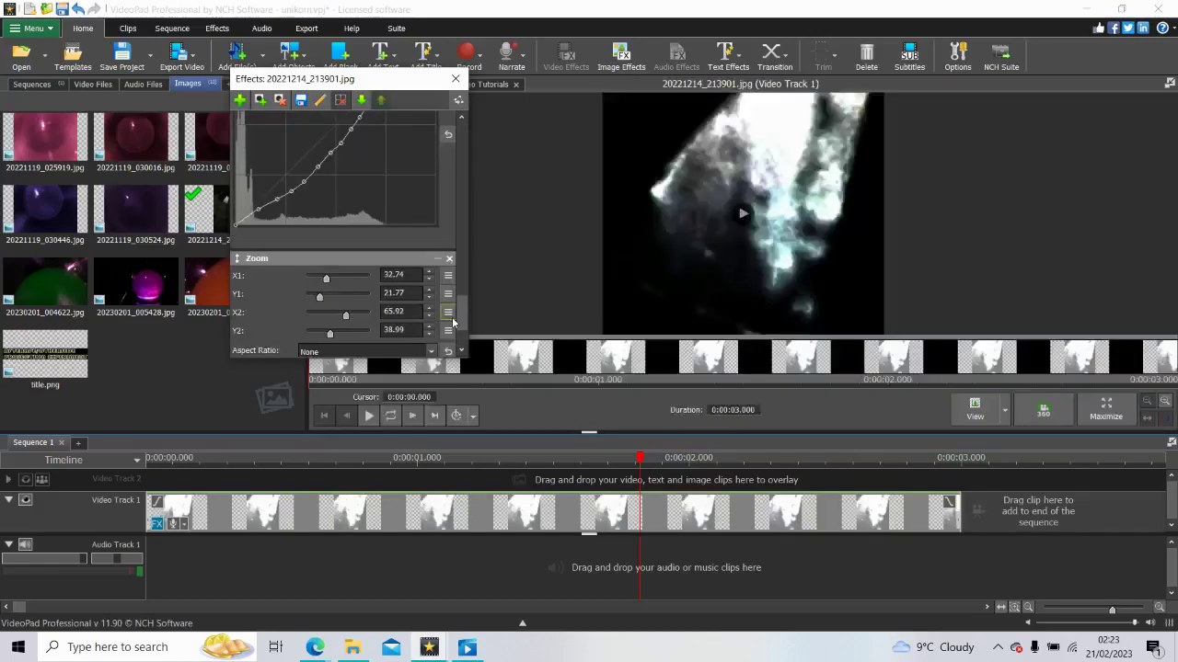
pyautogui.moveTo(460, 323); pyautogui.dragTo(481, 140)
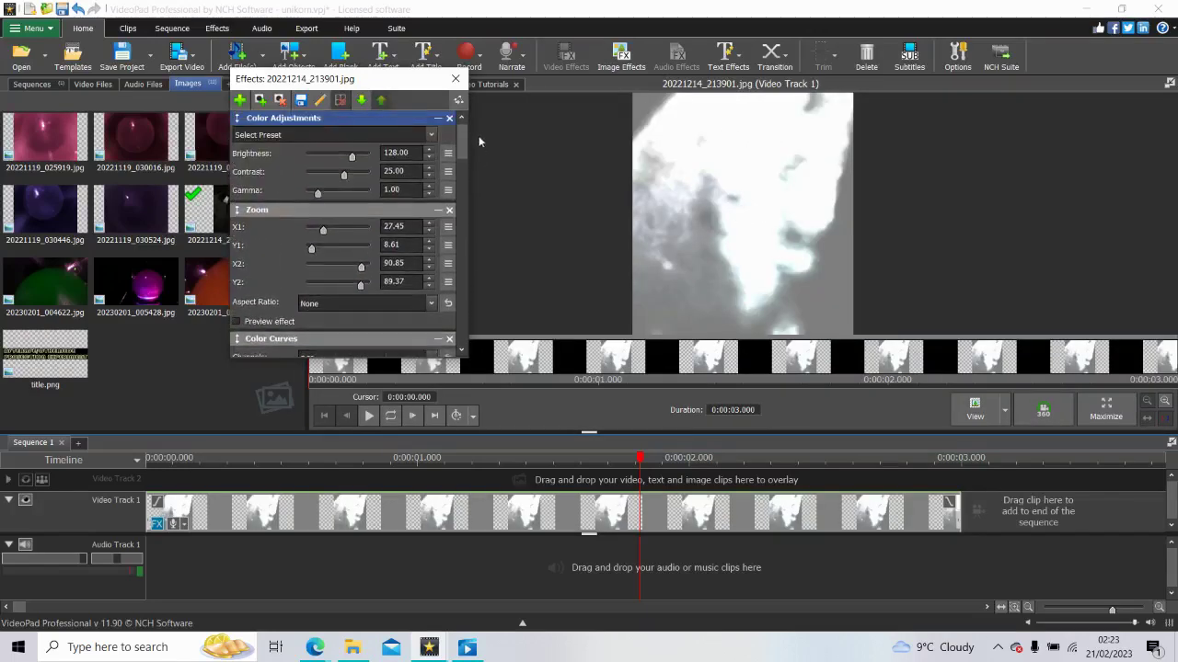
pyautogui.moveTo(352, 159); pyautogui.dragTo(337, 156)
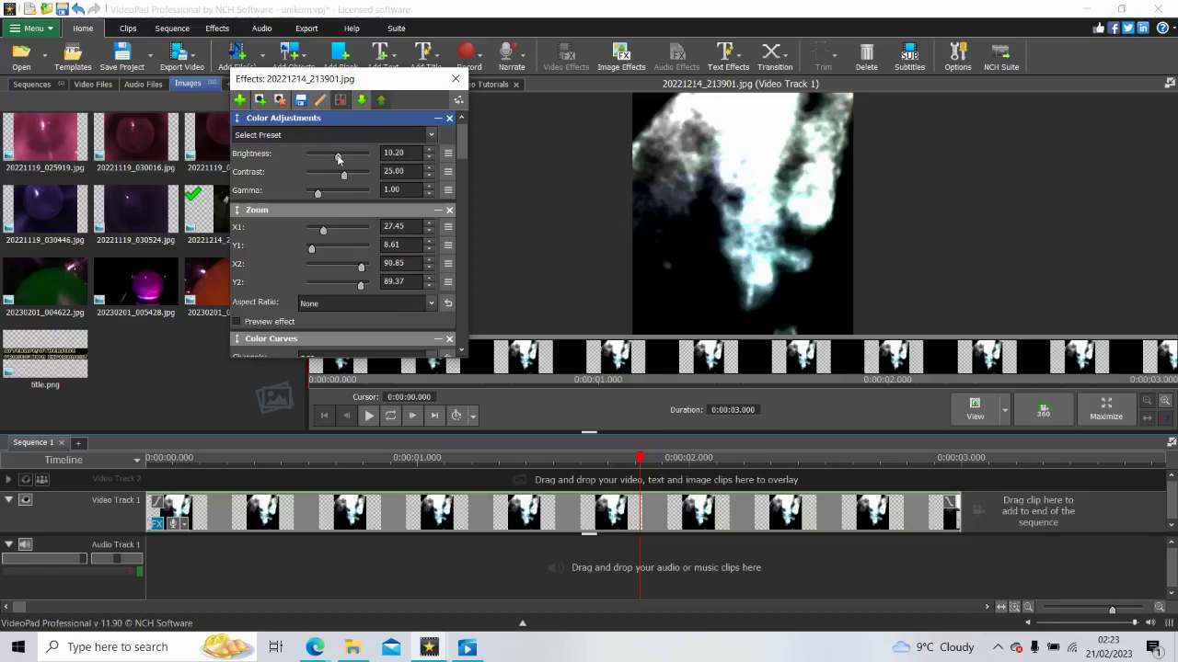
pyautogui.moveTo(338, 159); pyautogui.dragTo(340, 162)
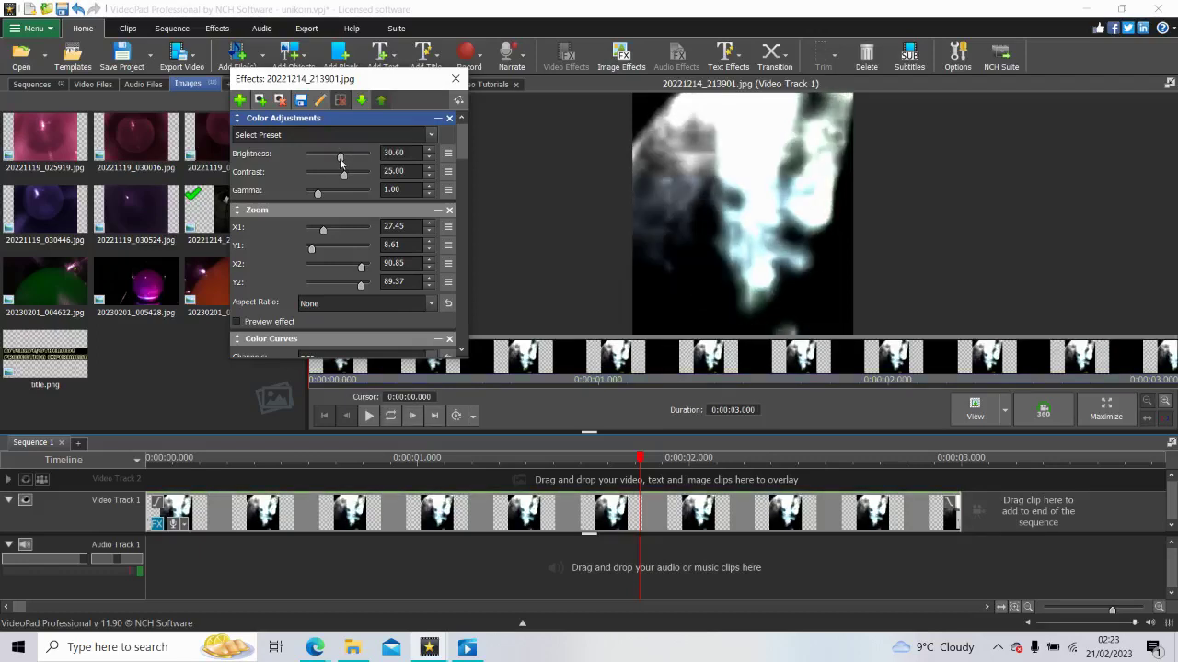
pyautogui.moveTo(340, 162); pyautogui.dragTo(338, 162)
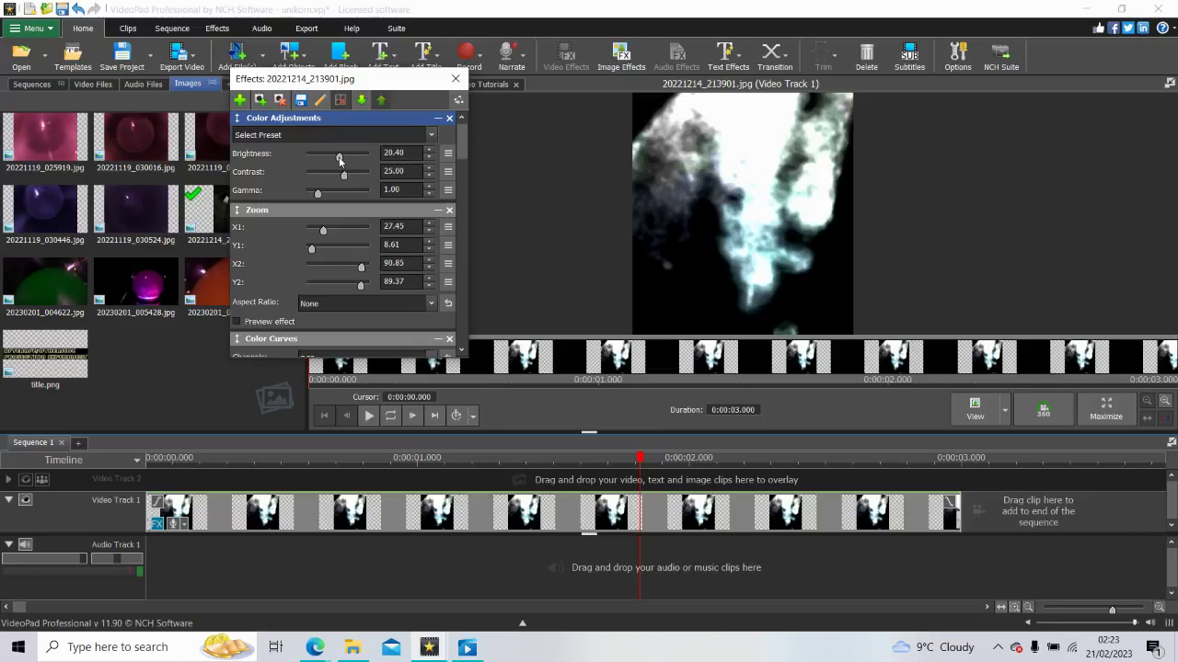
pyautogui.moveTo(339, 158); pyautogui.dragTo(340, 159)
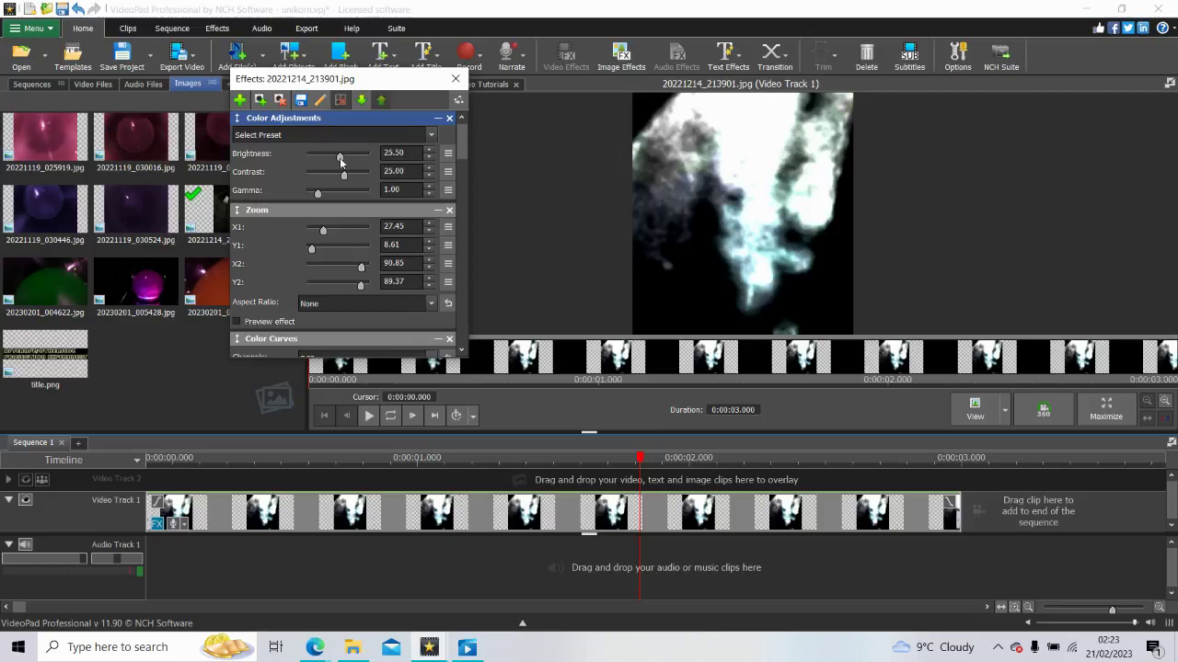
pyautogui.moveTo(340, 159); pyautogui.dragTo(341, 161)
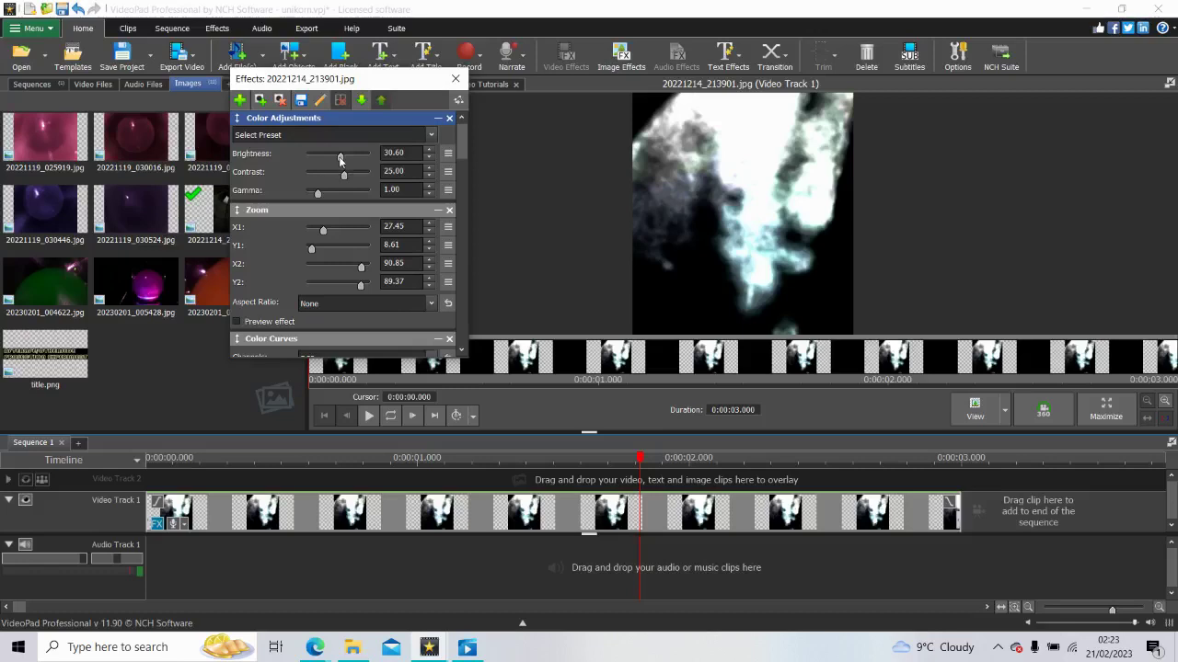
pyautogui.moveTo(340, 159); pyautogui.dragTo(342, 162)
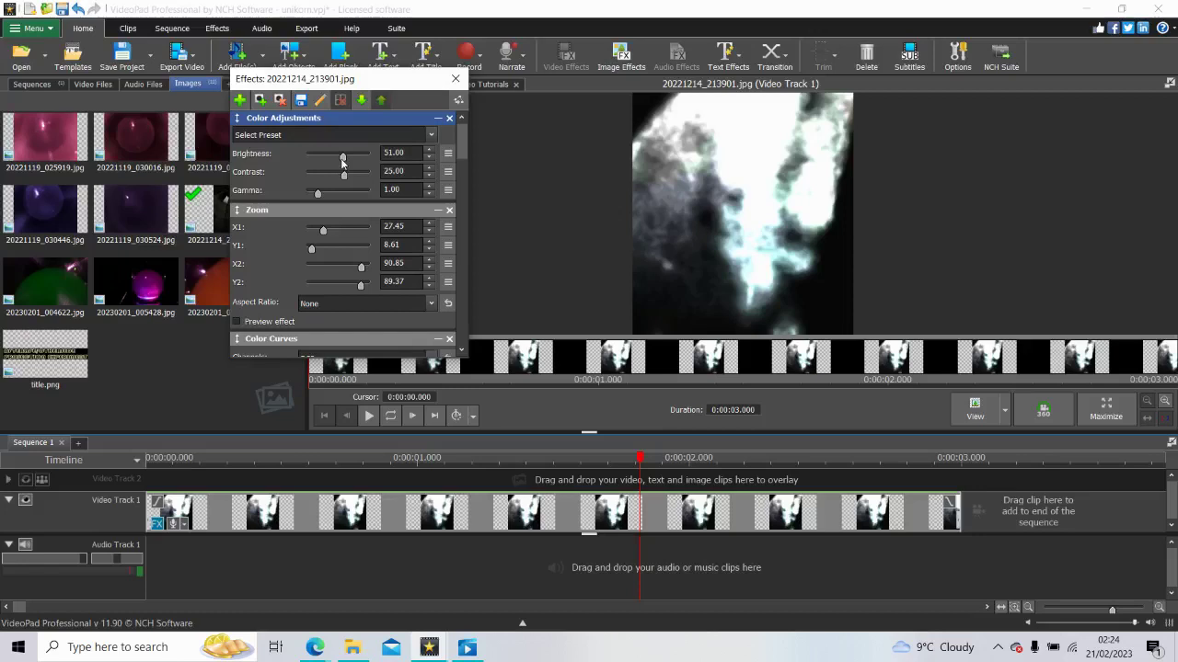
# Step: Add another Color Curves effect and place a shadow point slightly below the diagonal on its RGB curve
pyautogui.moveTo(460, 153); pyautogui.dragTo(471, 357)
pyautogui.click(314, 303)
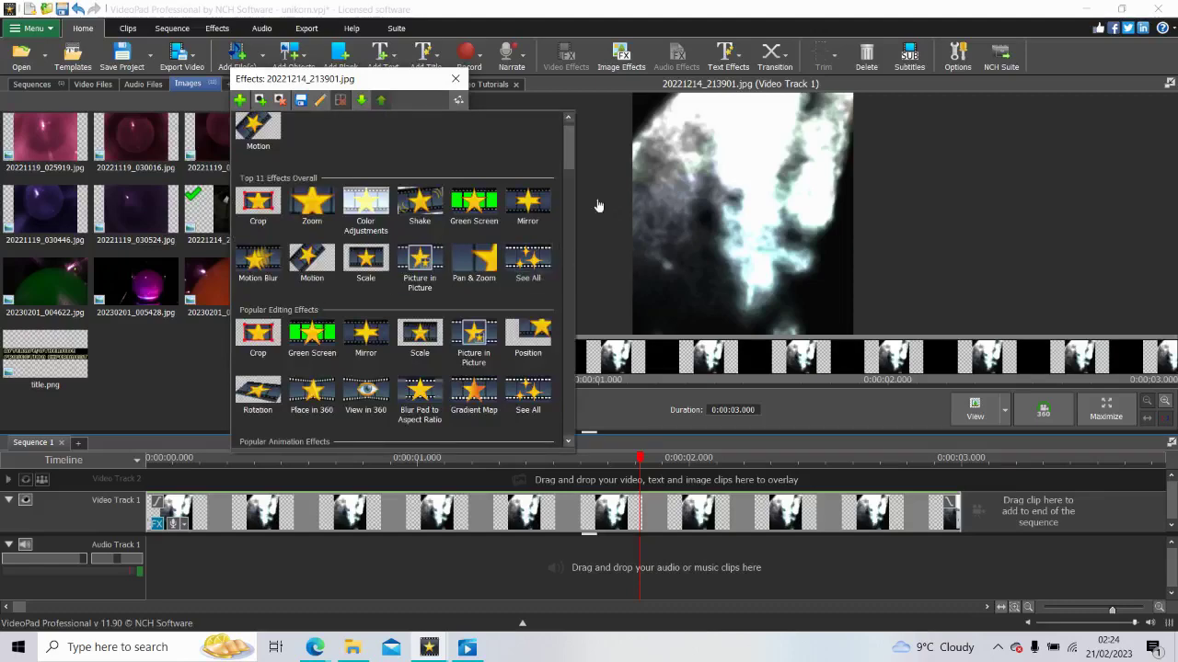
pyautogui.moveTo(568, 147); pyautogui.dragTo(567, 258)
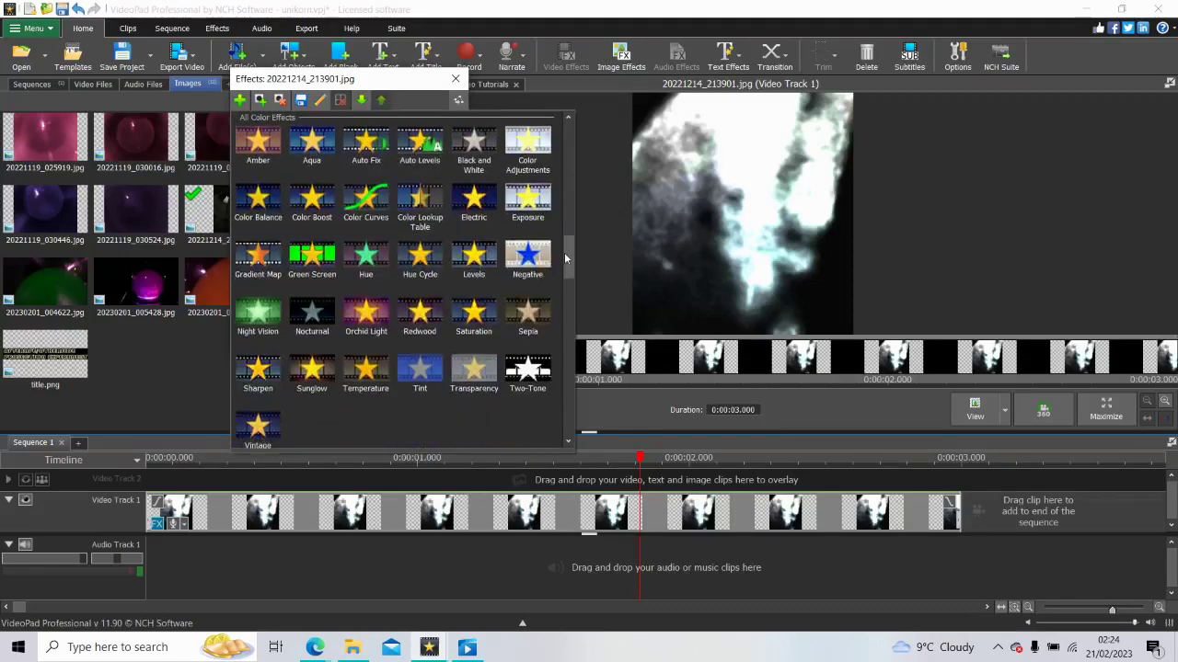
pyautogui.click(363, 214)
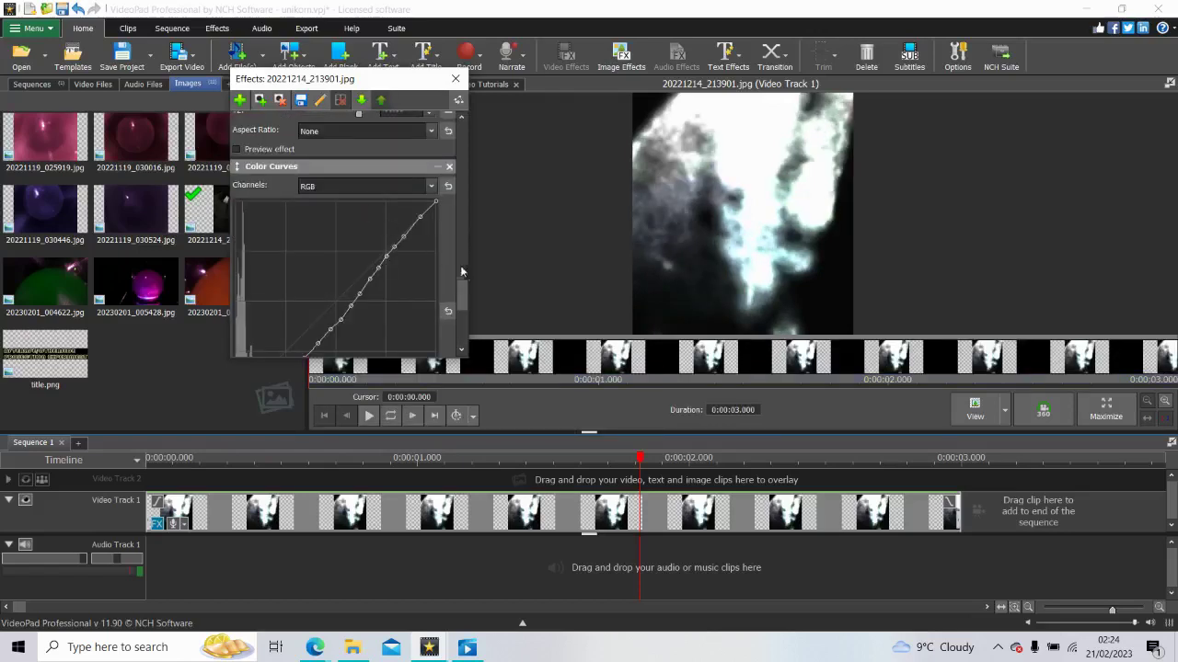
pyautogui.moveTo(466, 308); pyautogui.dragTo(382, 213)
pyautogui.moveTo(327, 308); pyautogui.dragTo(288, 313)
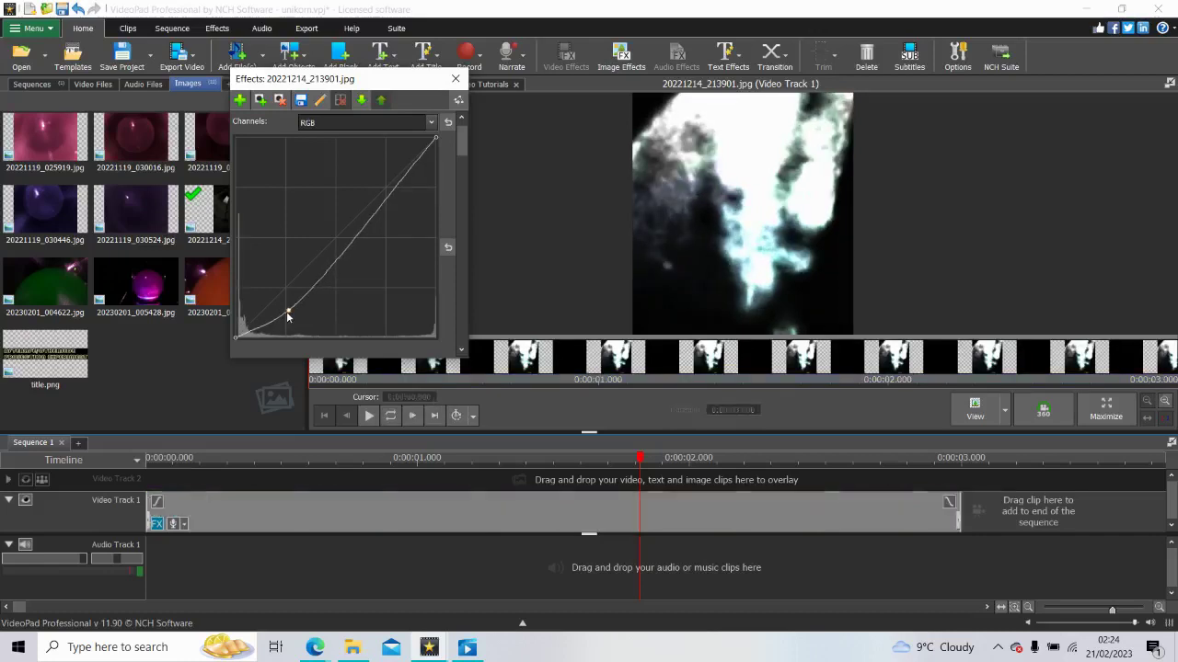
pyautogui.moveTo(288, 317); pyautogui.dragTo(273, 316)
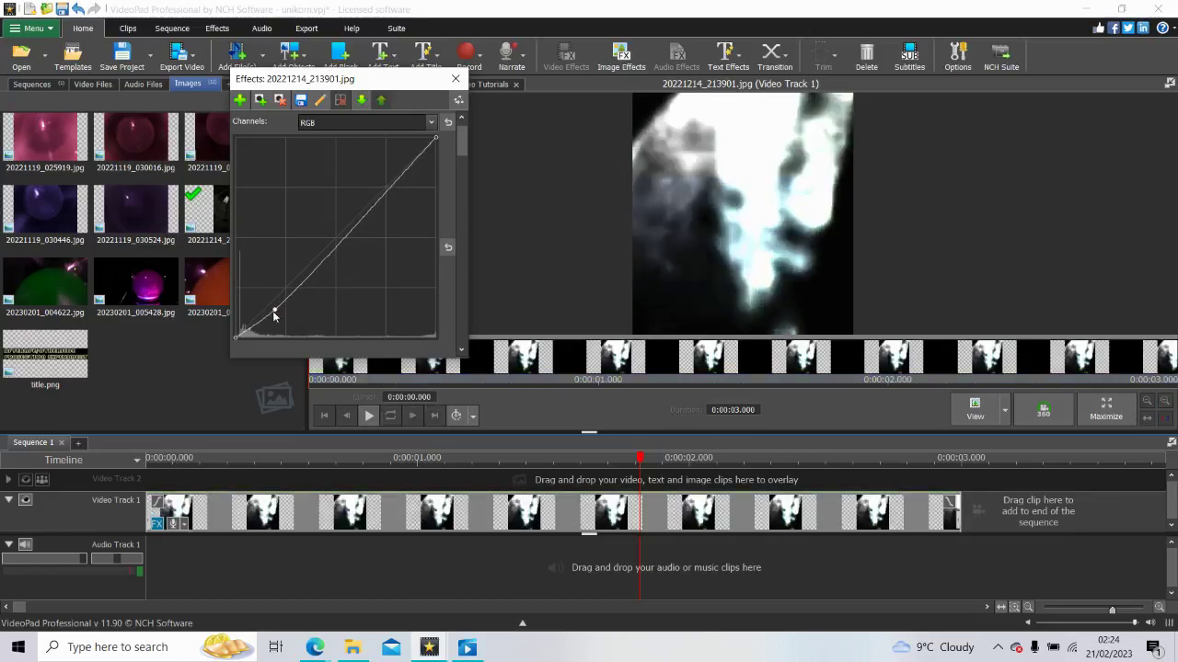
# Step: Shape the new RGB curve into an S, bending the midtones below the diagonal and raising the highlights slightly above it
pyautogui.click(336, 289)
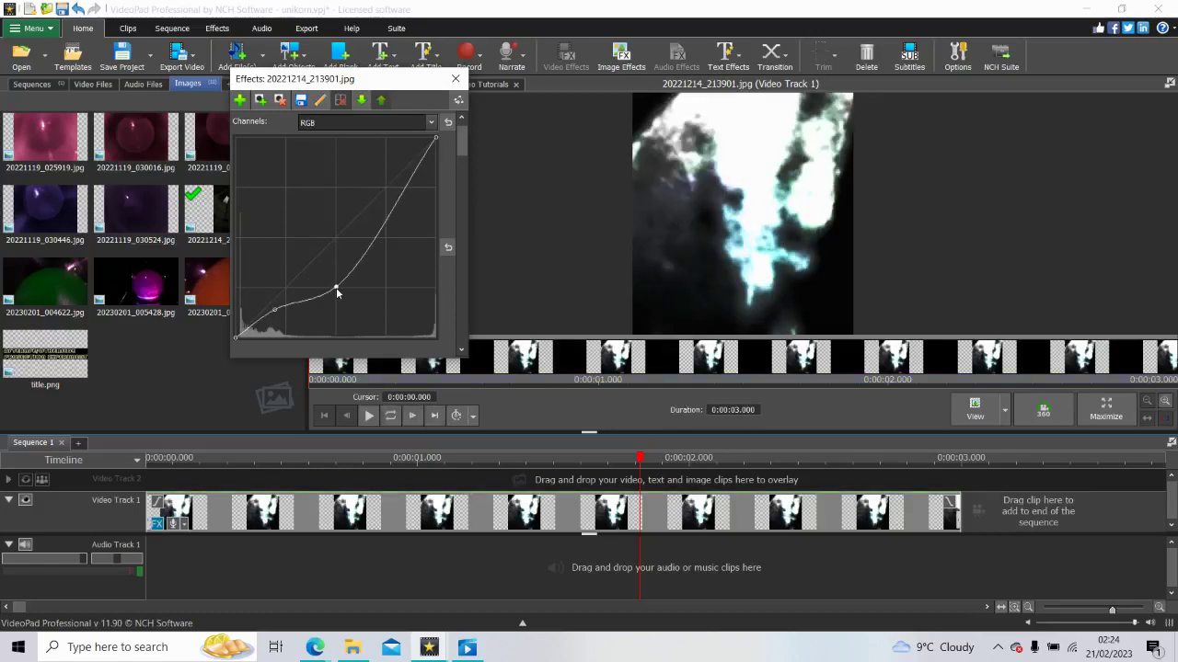
pyautogui.moveTo(336, 288); pyautogui.dragTo(345, 265)
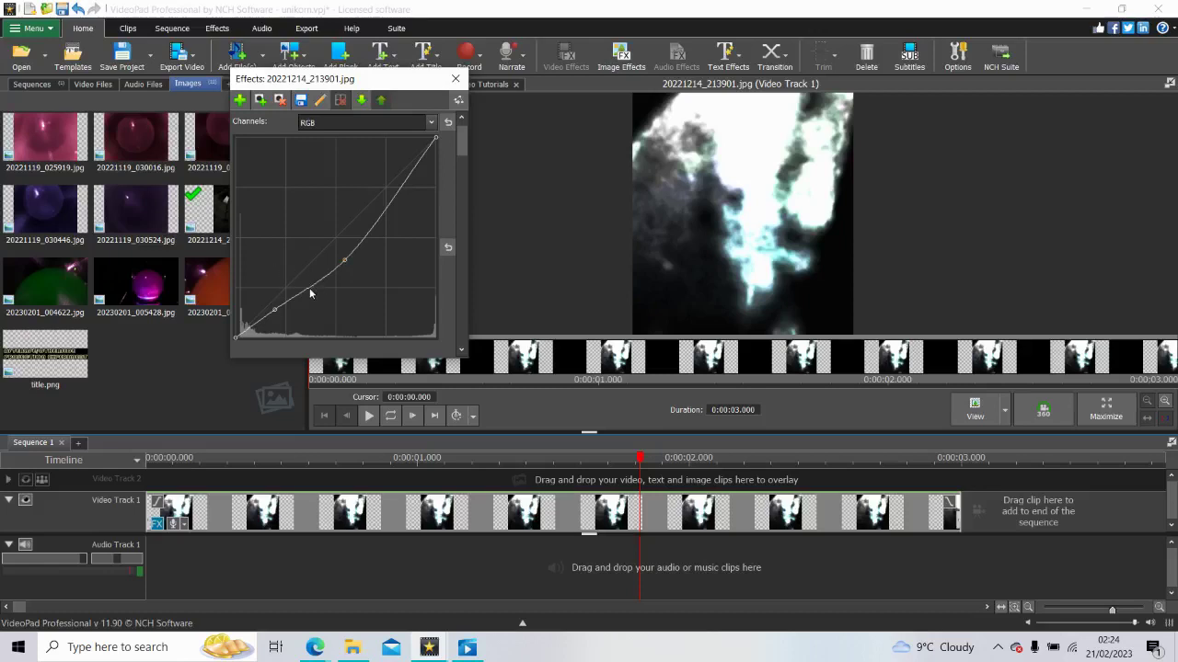
pyautogui.click(311, 290)
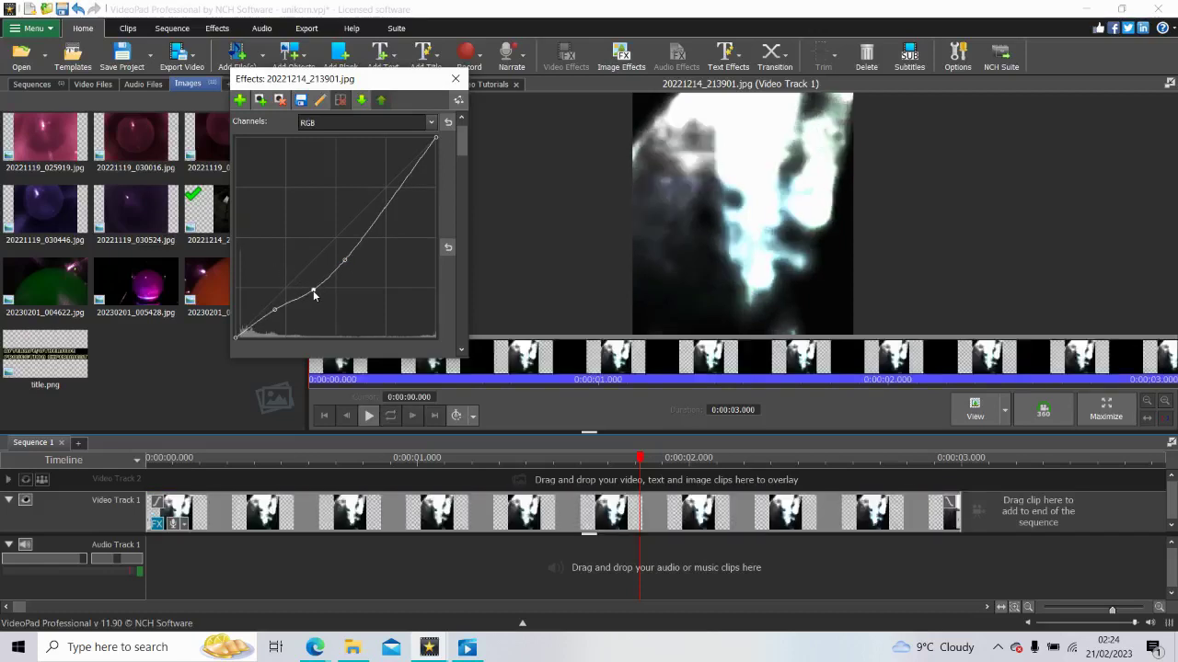
pyautogui.click(386, 197)
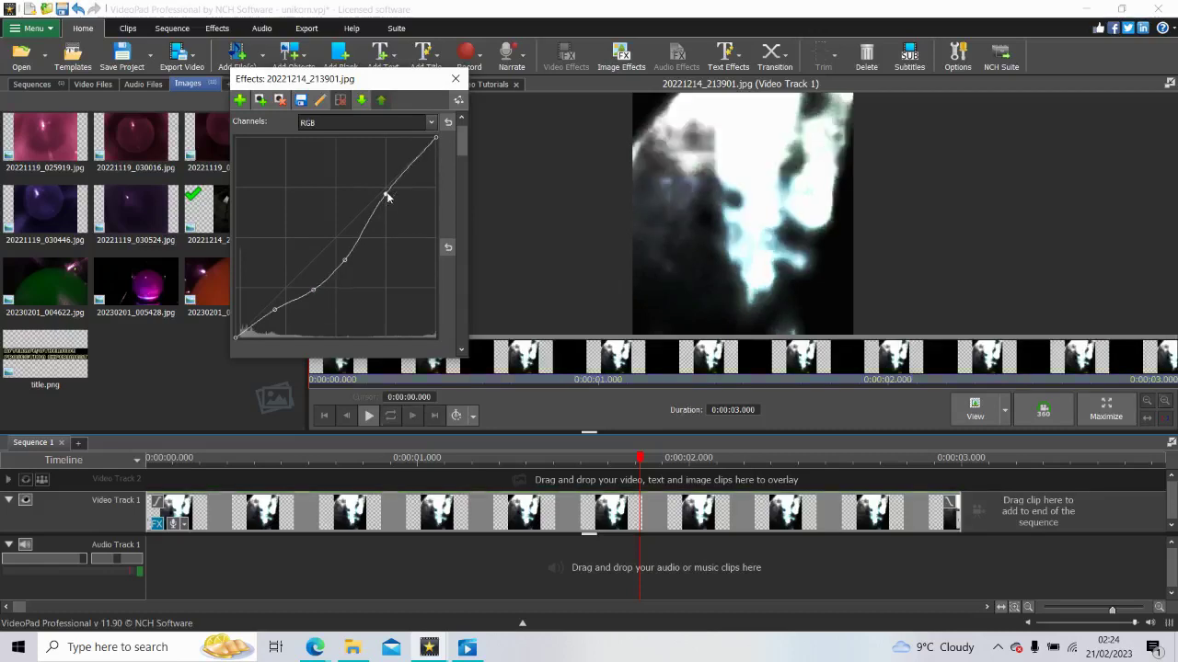
pyautogui.moveTo(386, 196); pyautogui.dragTo(401, 172)
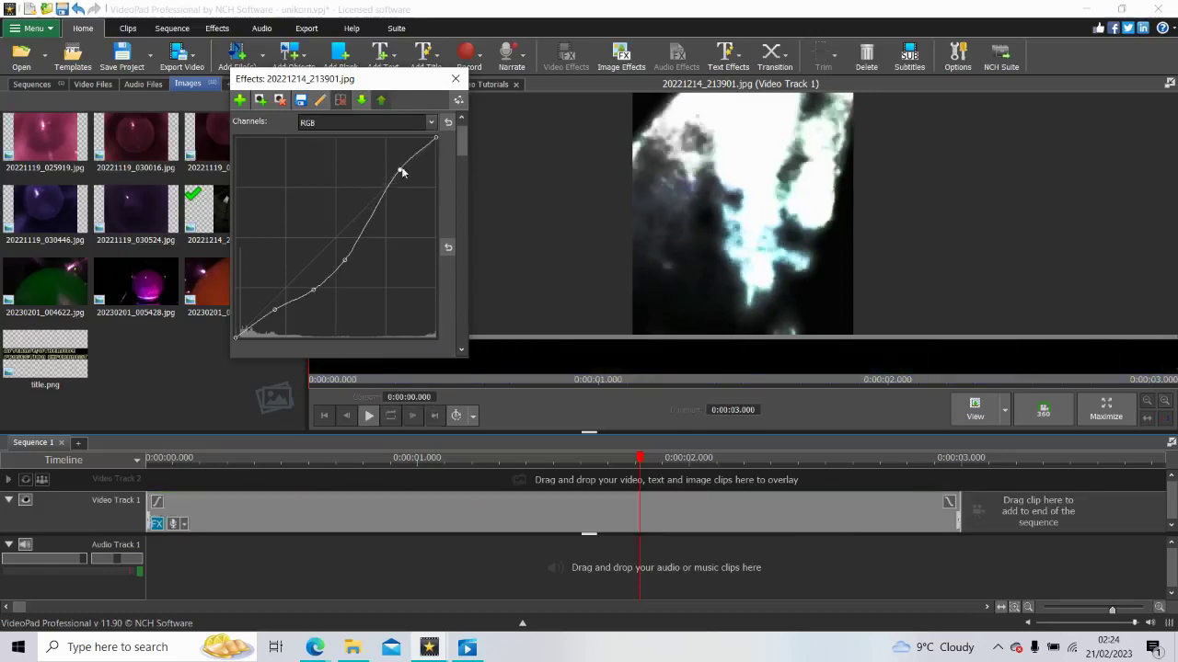
pyautogui.click(369, 215)
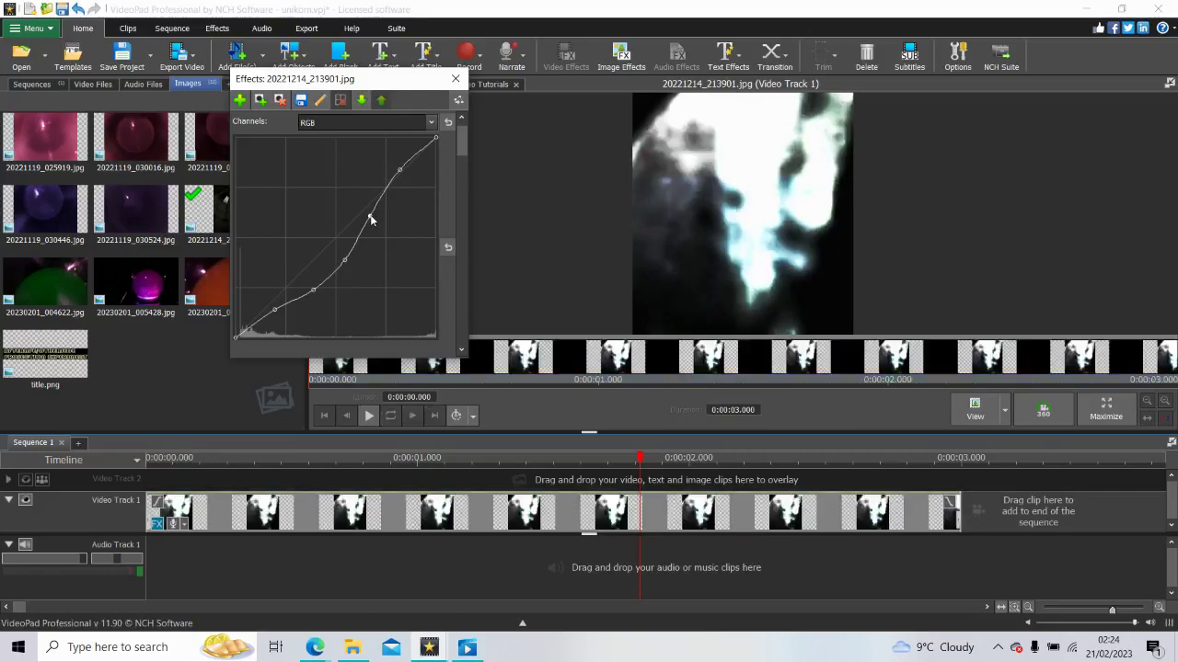
# Step: Add closely spaced points through the new RGB curve's shadows and lower midtones, pulling the darkest shadows down
pyautogui.click(331, 278)
pyautogui.click(299, 301)
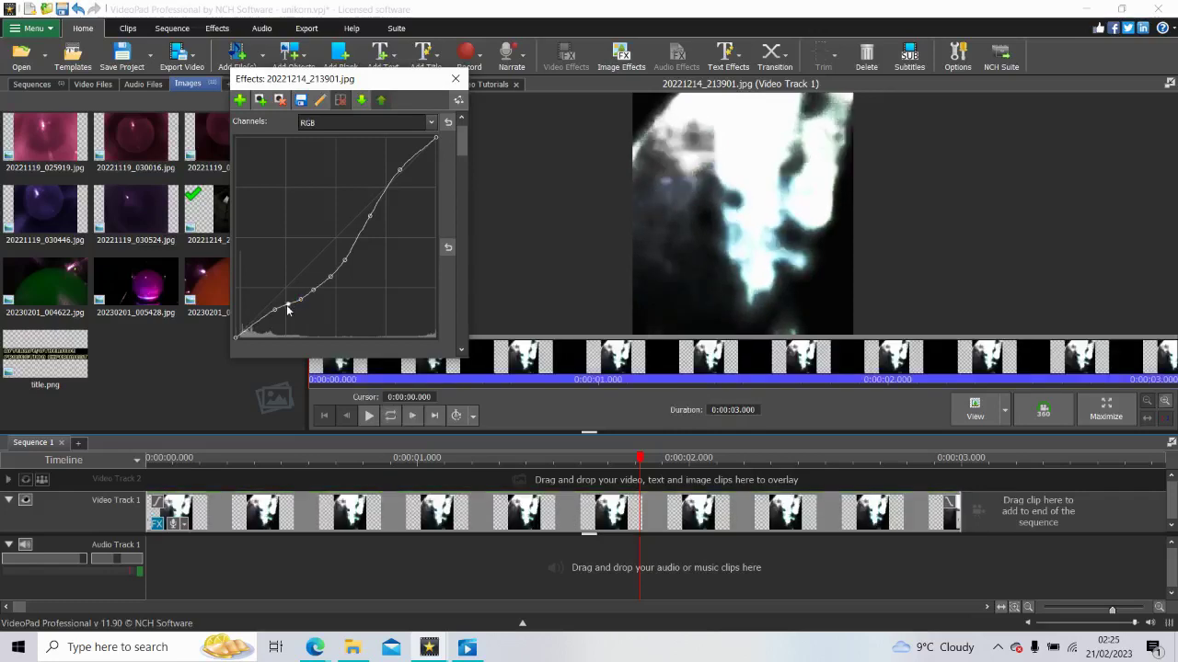
pyautogui.moveTo(300, 301); pyautogui.dragTo(286, 309)
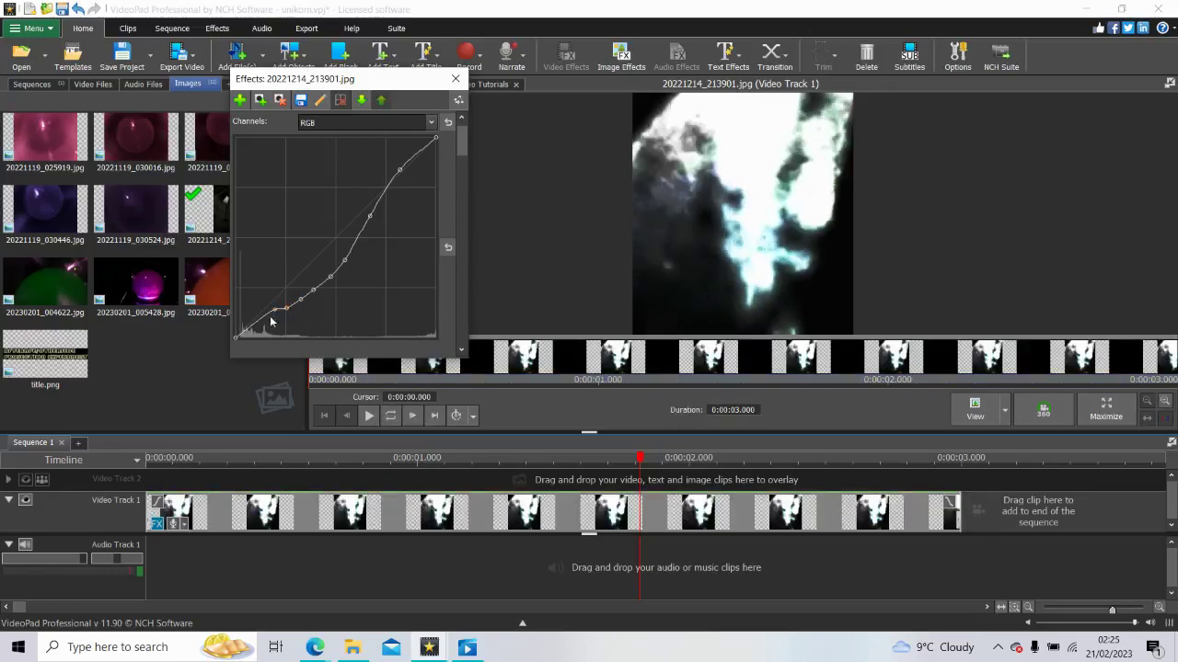
pyautogui.click(264, 319)
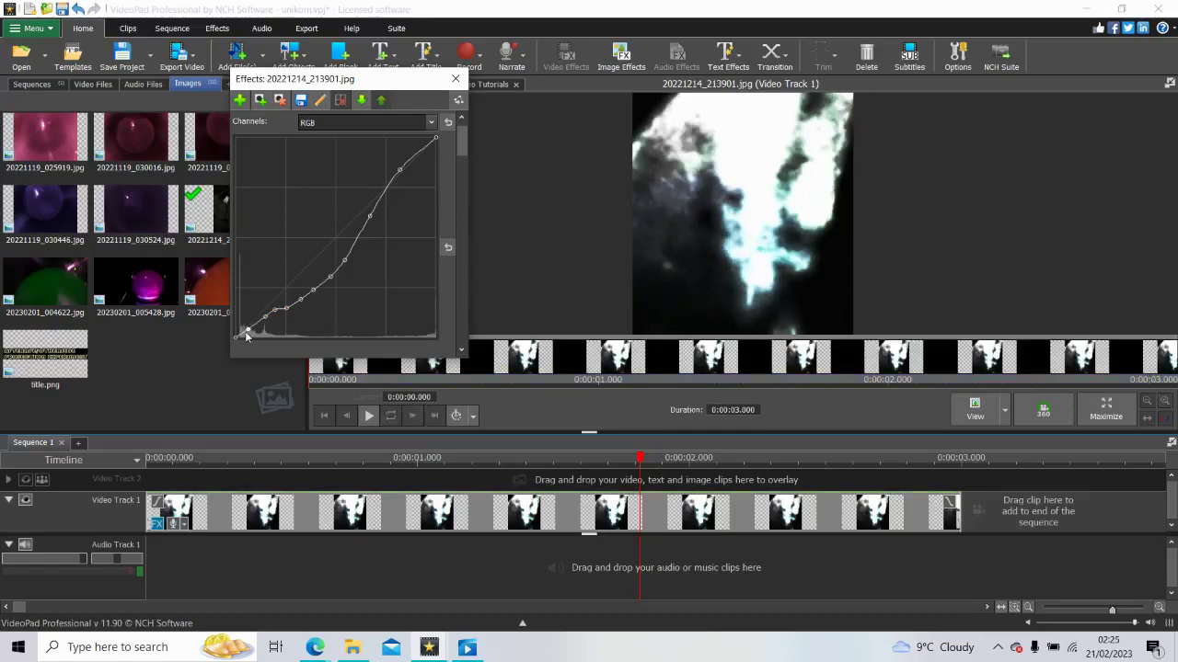
pyautogui.moveTo(247, 331); pyautogui.dragTo(251, 335)
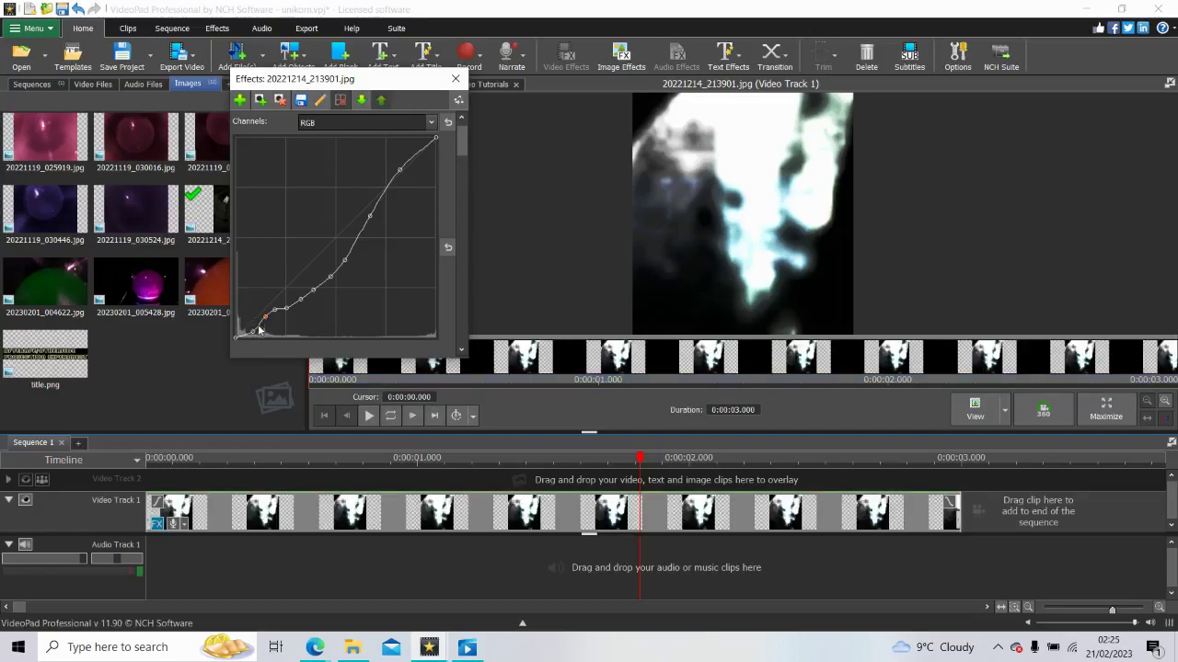
pyautogui.click(280, 317)
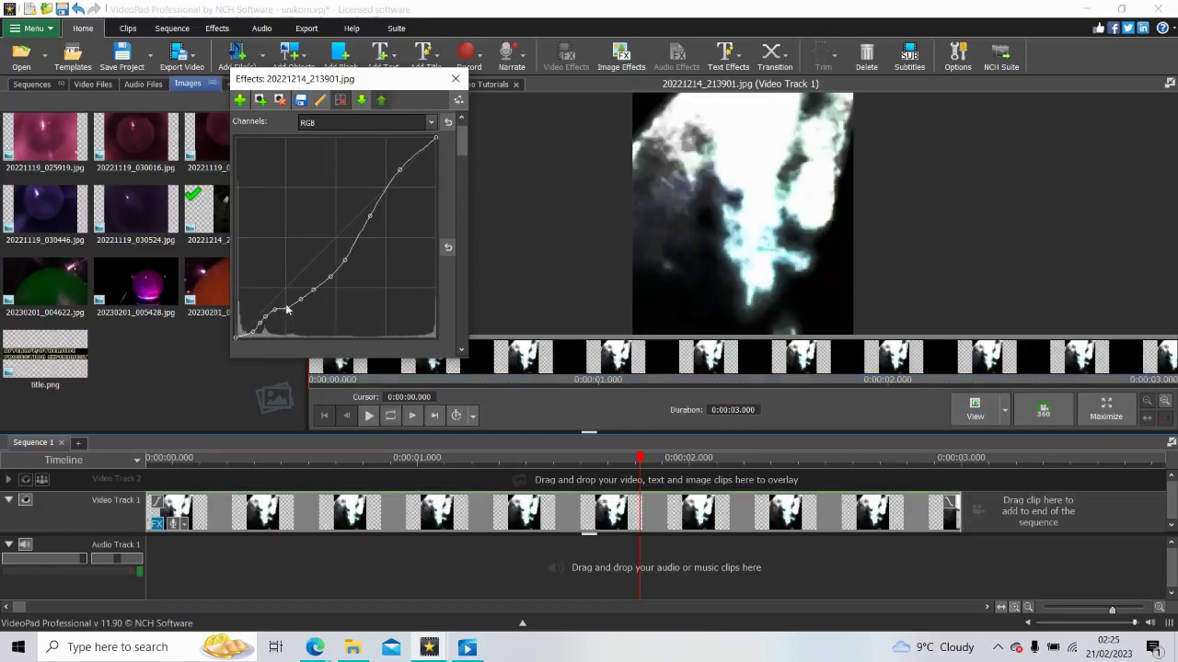
pyautogui.click(294, 314)
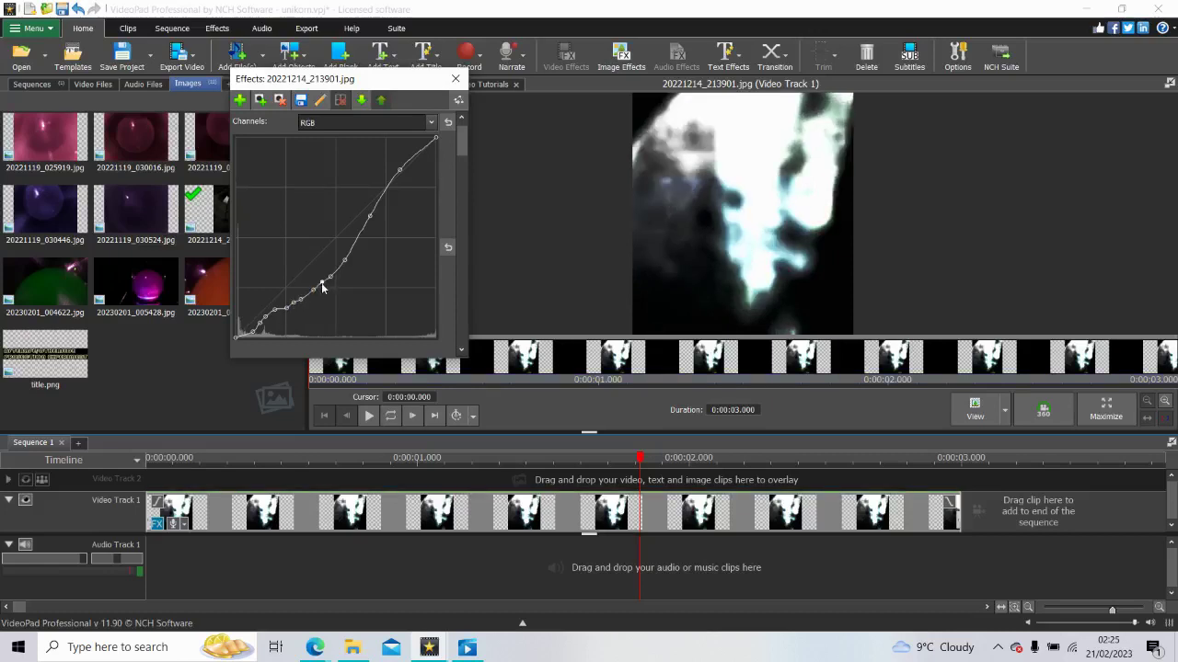
# Step: Add points from the new RGB curve's midtones up to its brightest highlights, keeping the top end slightly above the diagonal
pyautogui.click(322, 286)
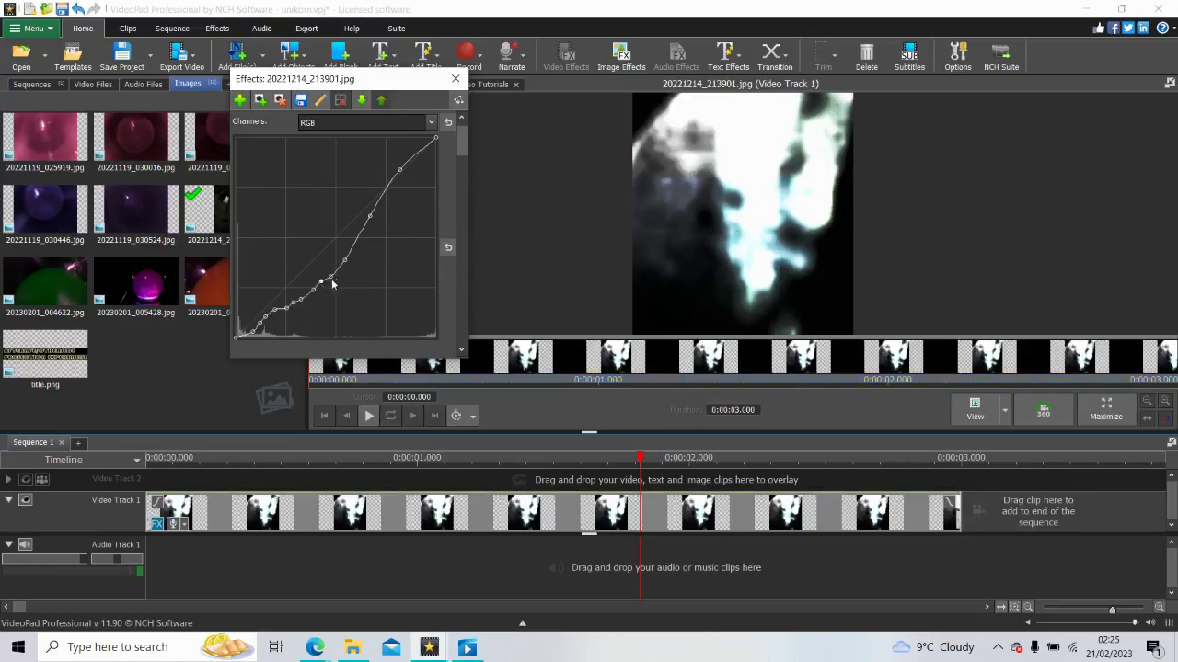
pyautogui.click(341, 276)
pyautogui.click(359, 243)
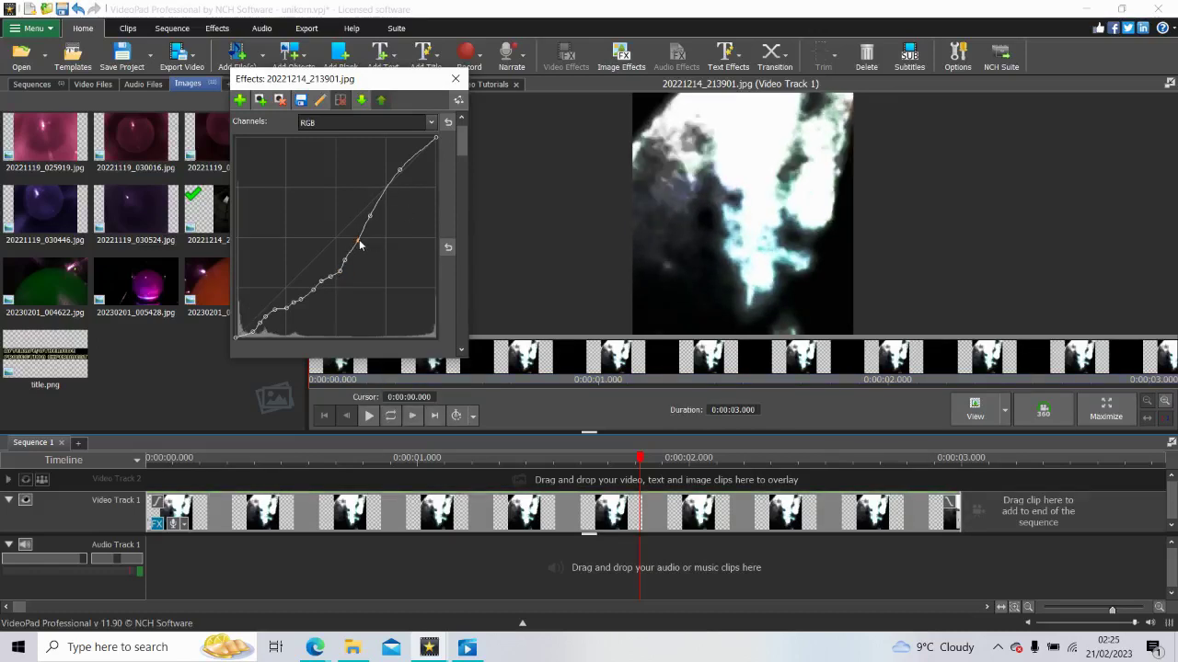
pyautogui.click(387, 191)
pyautogui.click(418, 154)
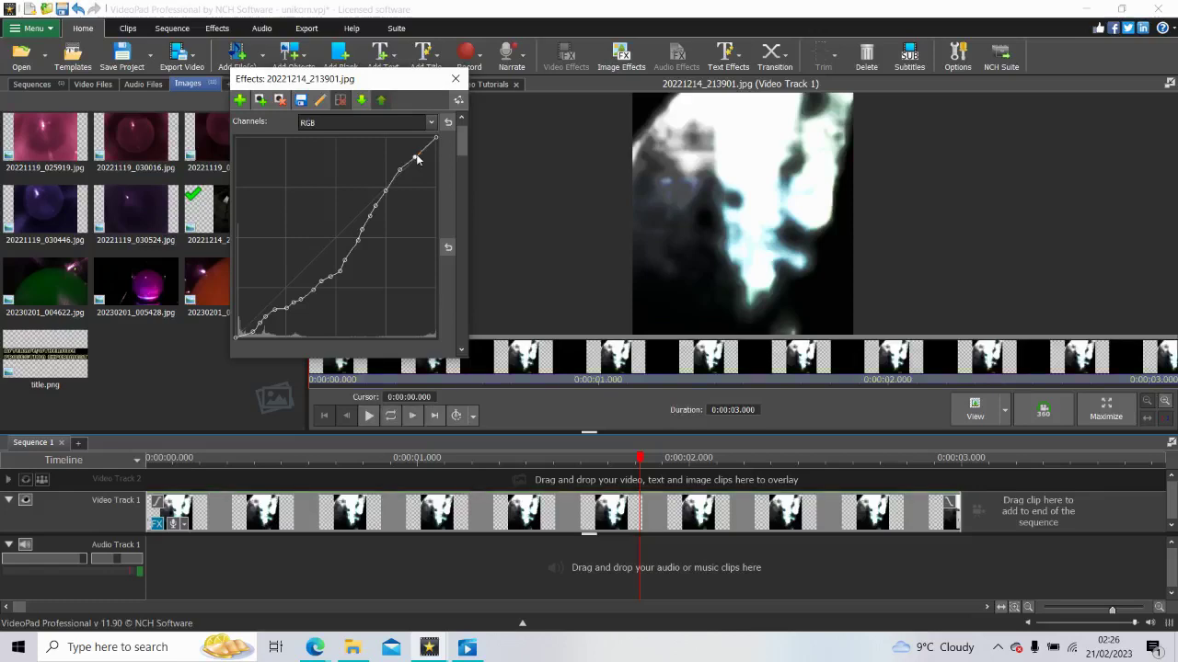
pyautogui.moveTo(416, 158); pyautogui.dragTo(424, 150)
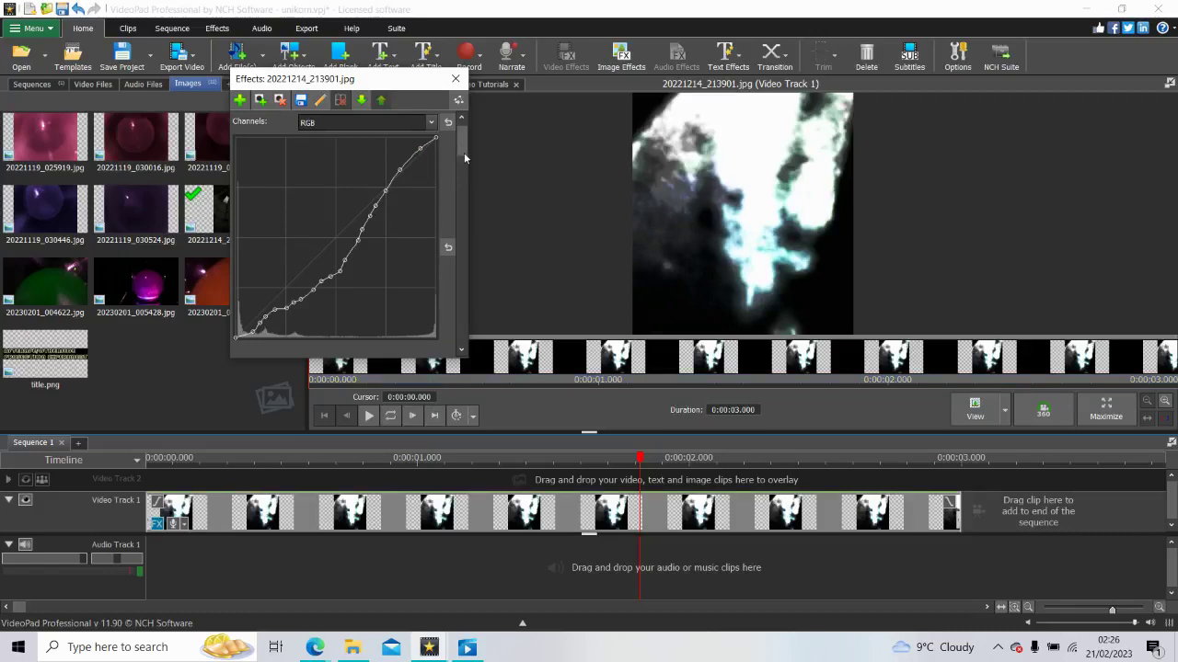
# Step: Add a Sharpen effect to the clip and set its sharpness to 50.00
pyautogui.moveTo(464, 152); pyautogui.dragTo(452, 337)
pyautogui.click(364, 314)
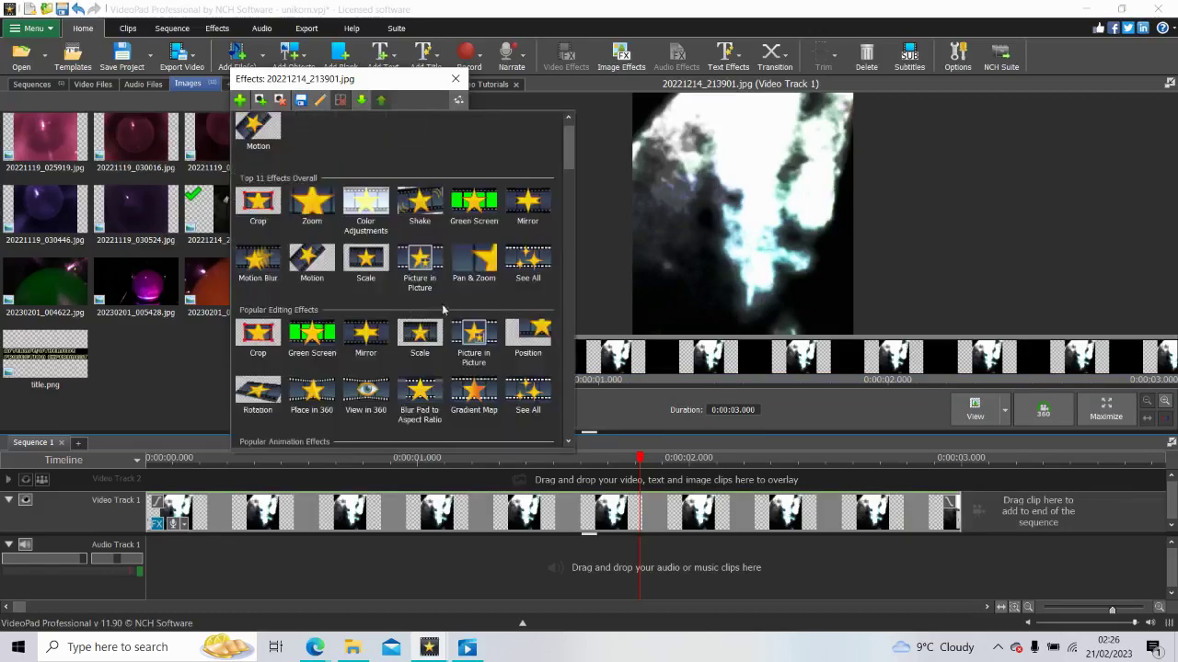
pyautogui.scroll(-2, 568, 386)
pyautogui.scroll(-4, 569, 386)
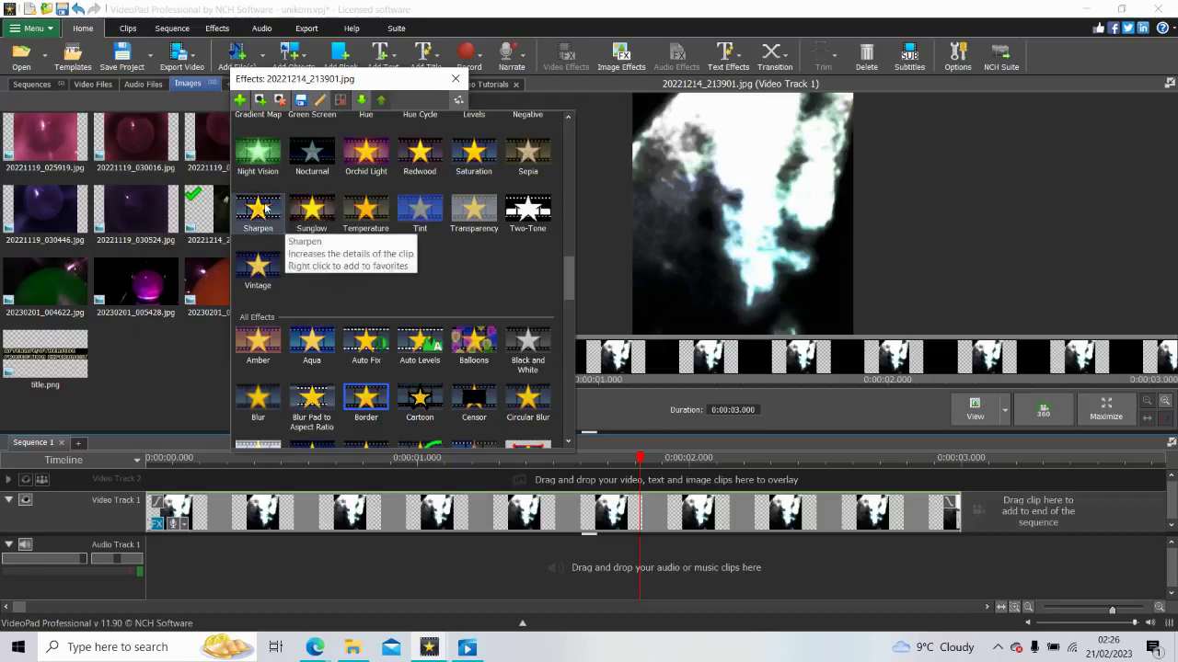
pyautogui.click(264, 204)
pyautogui.moveTo(474, 306); pyautogui.dragTo(469, 118)
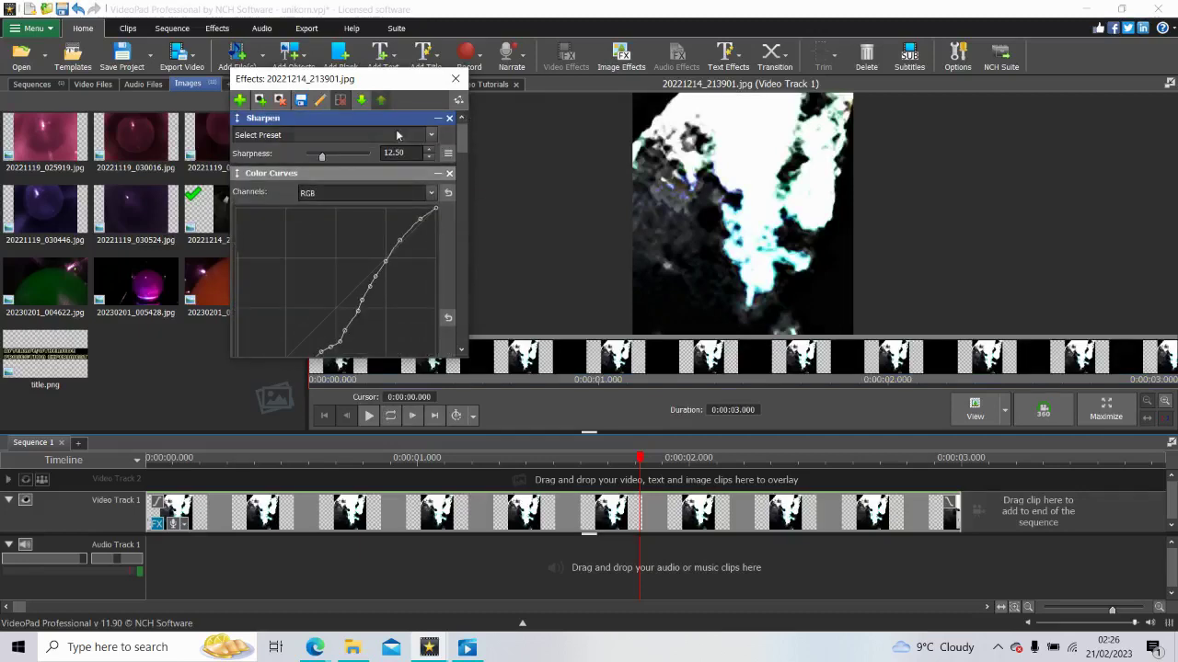
pyautogui.moveTo(322, 158); pyautogui.dragTo(398, 157)
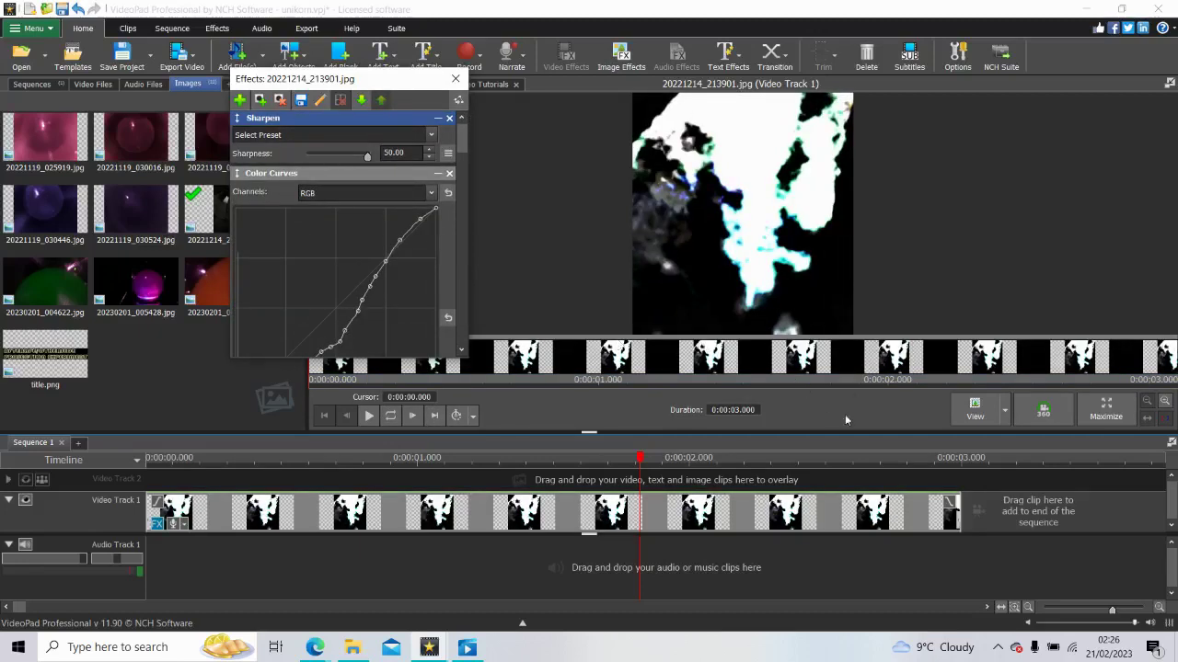
# Step: Remove the Color Curves effect above Color Adjustments and compare the clip in the maximized preview before and after
pyautogui.click(1098, 419)
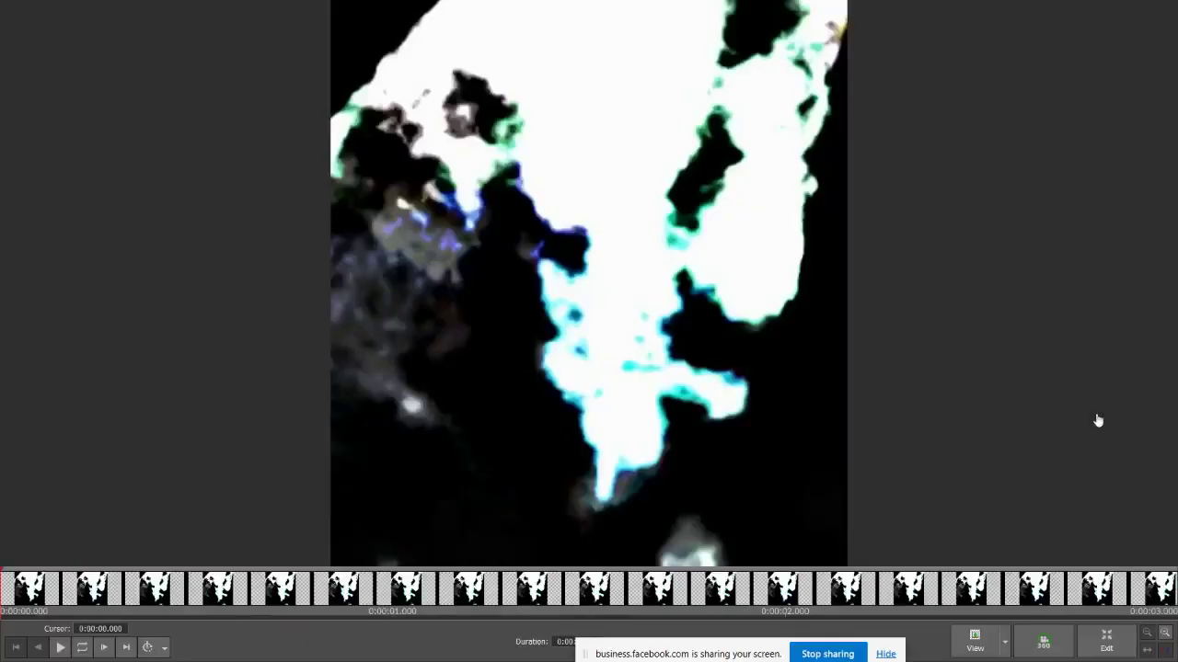
pyautogui.click(1106, 642)
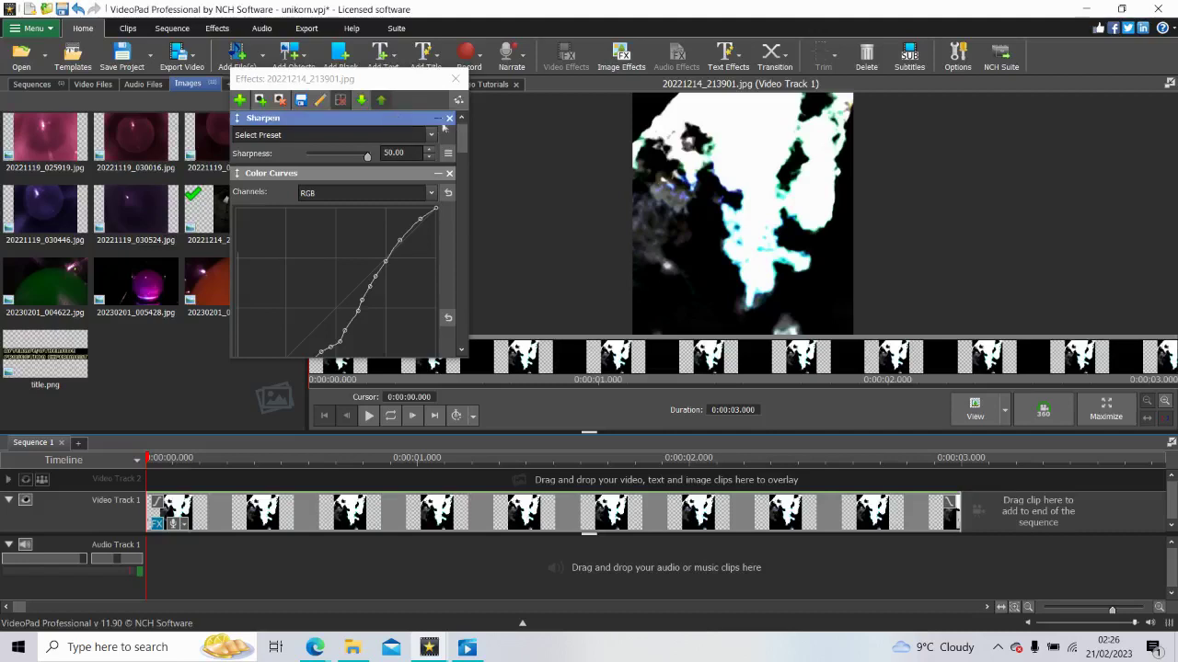
pyautogui.click(449, 174)
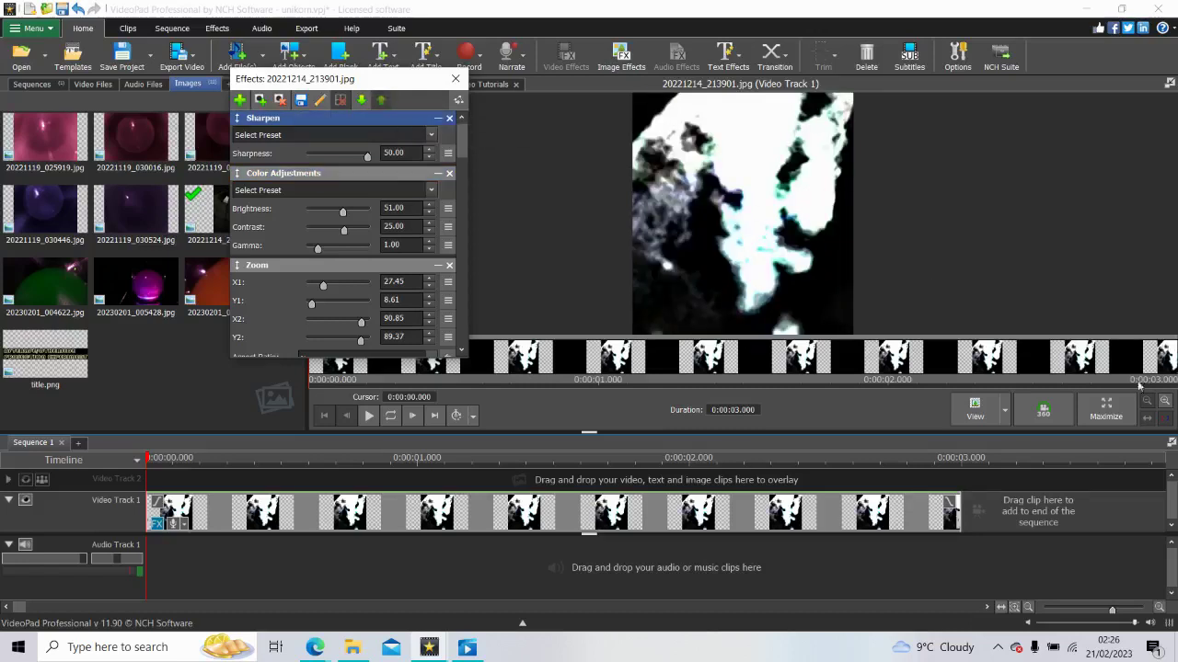
pyautogui.click(1108, 409)
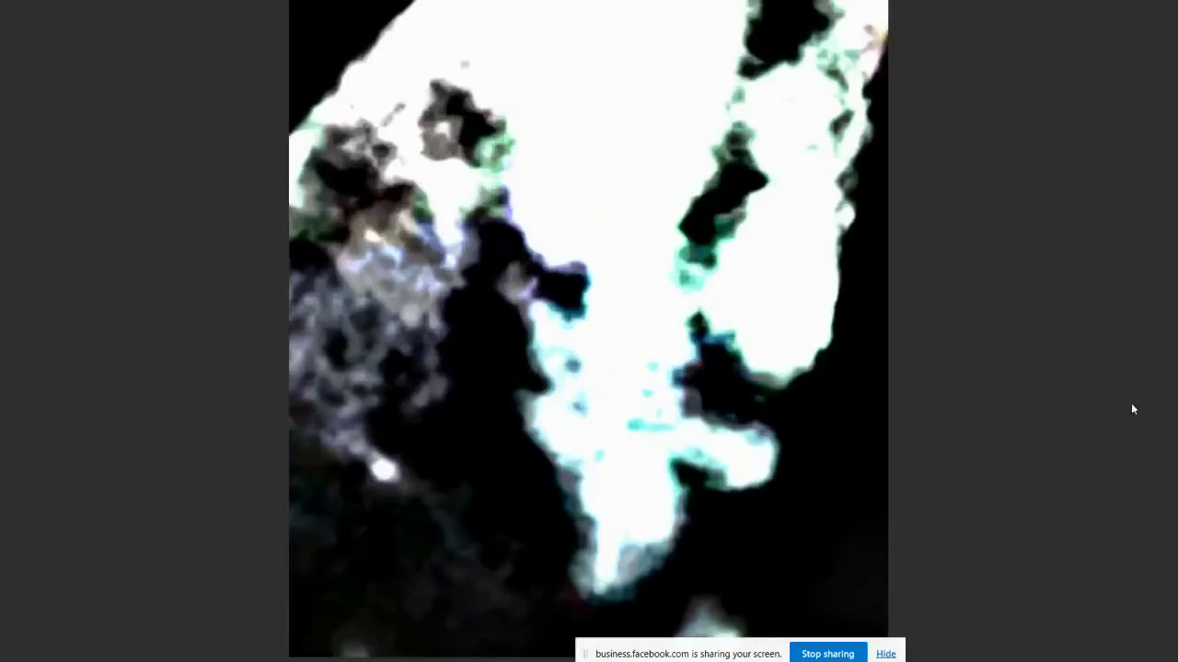
pyautogui.moveTo(1124, 596)
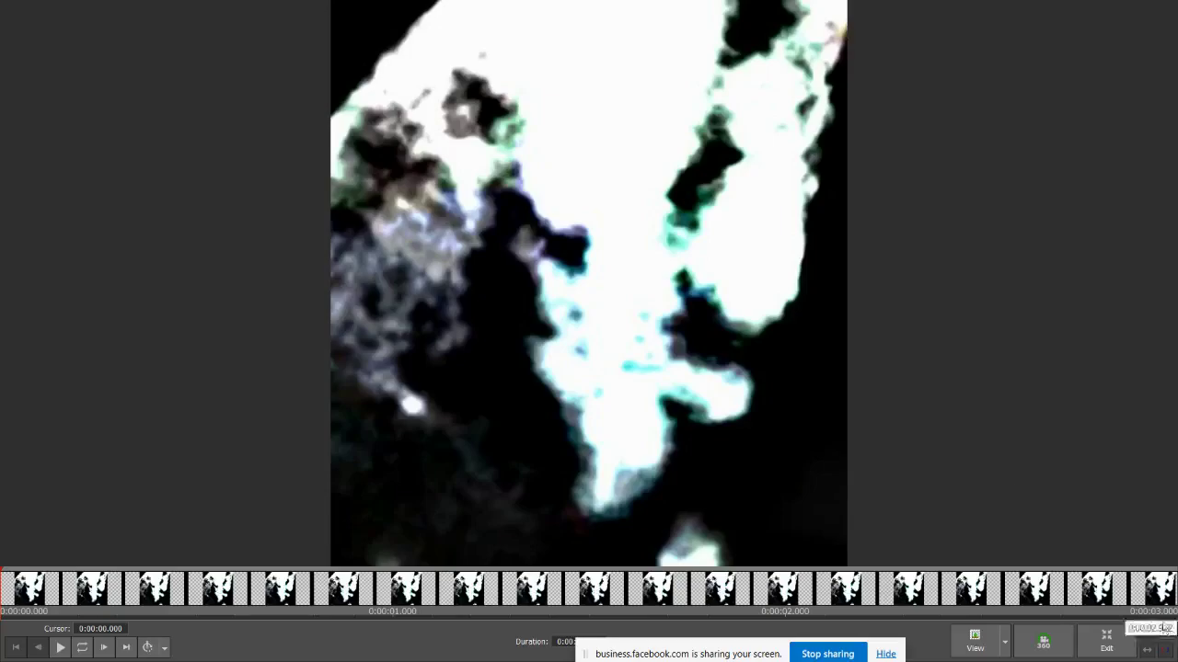
pyautogui.click(1109, 641)
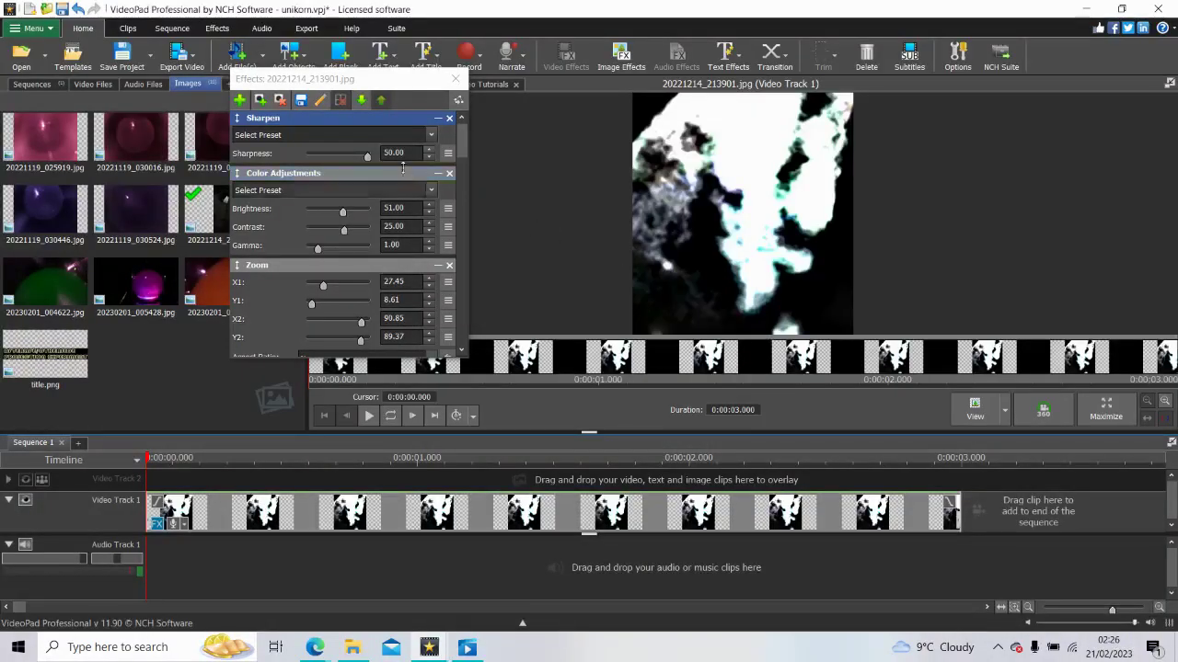
# Step: Lower the Sharpen effect's sharpness to 2.50 and inspect the clip in the maximized preview
pyautogui.moveTo(368, 157); pyautogui.dragTo(333, 161)
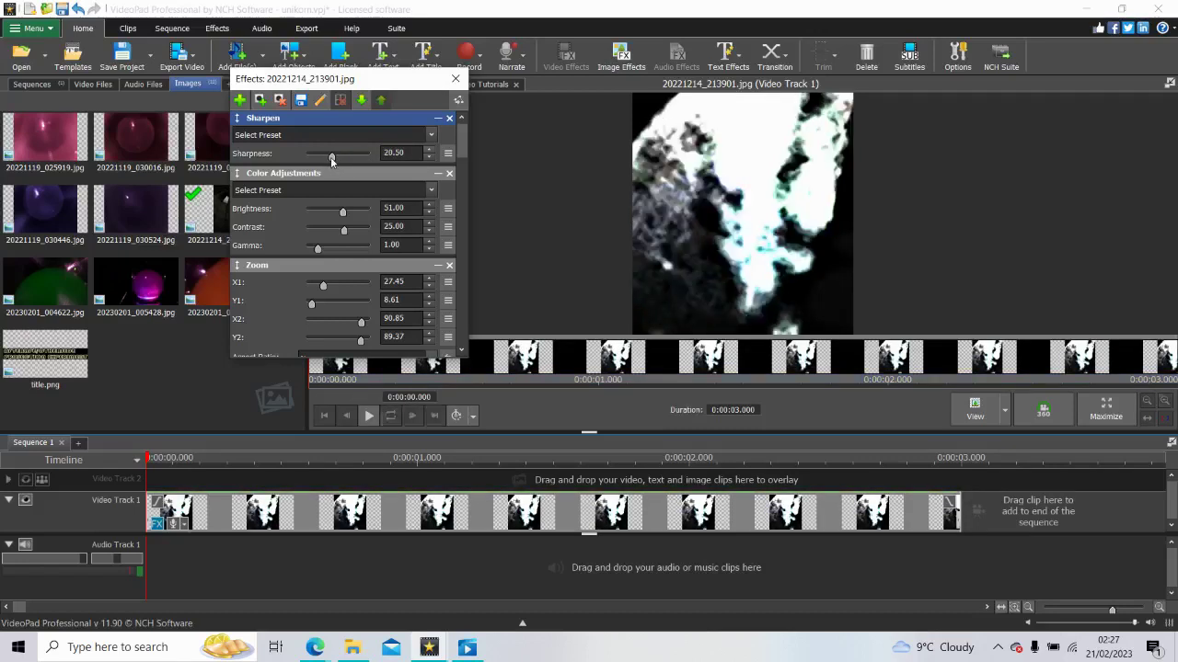
pyautogui.moveTo(332, 160); pyautogui.dragTo(319, 161)
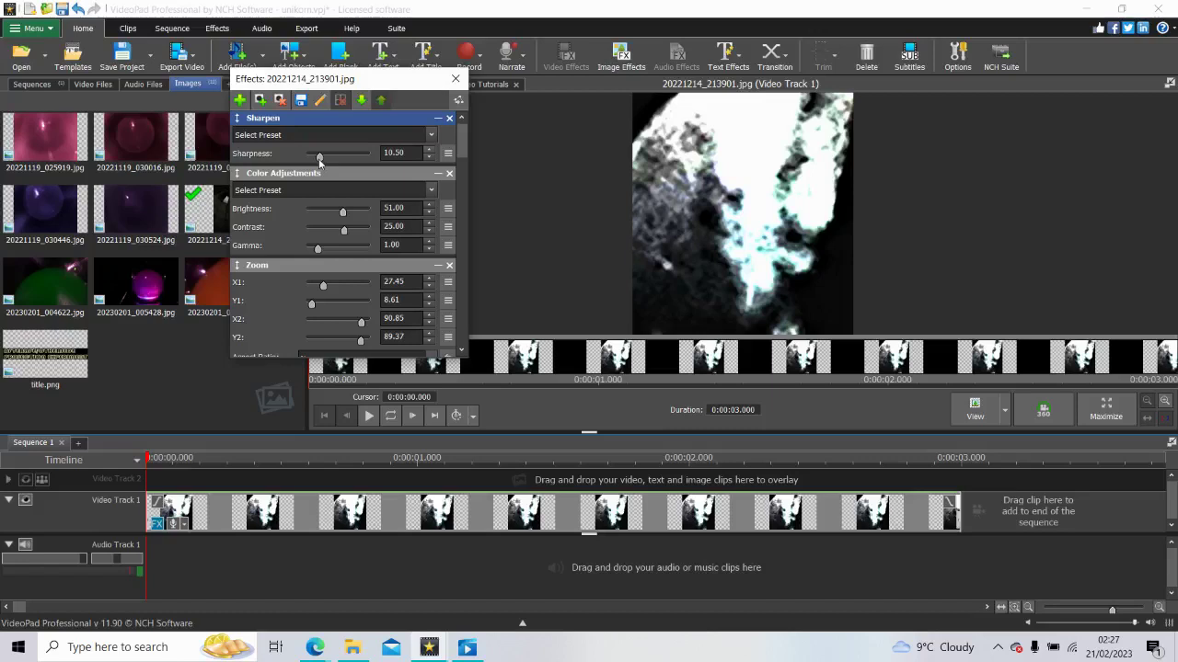
pyautogui.moveTo(318, 160); pyautogui.dragTo(315, 161)
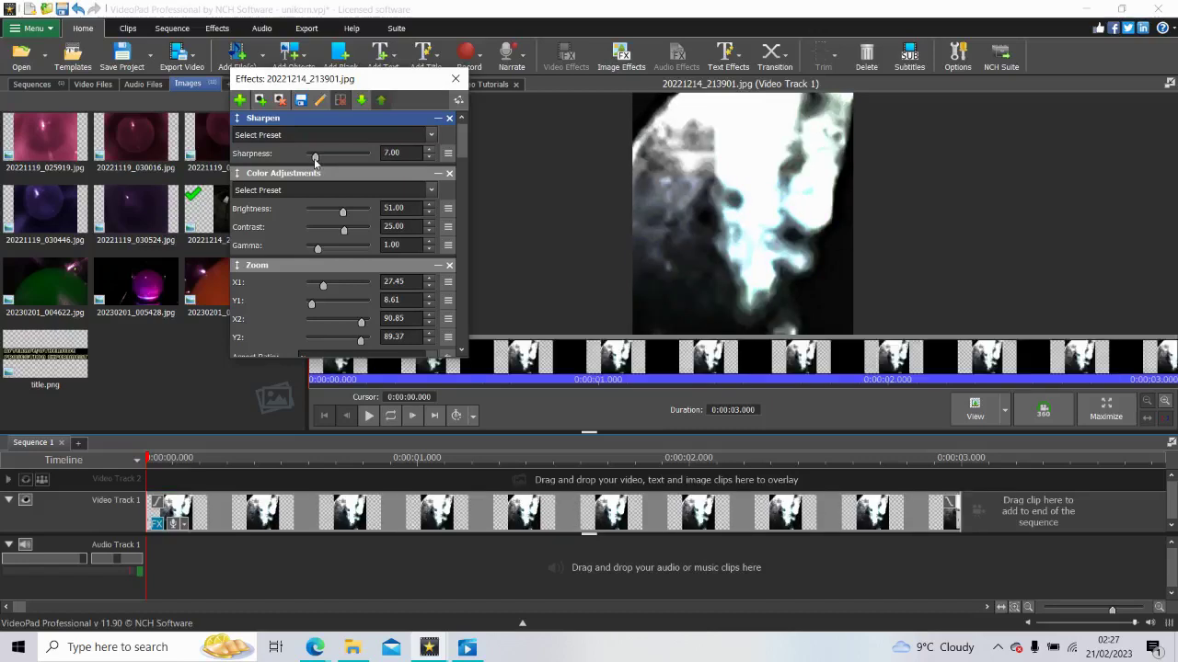
pyautogui.moveTo(315, 160); pyautogui.dragTo(310, 160)
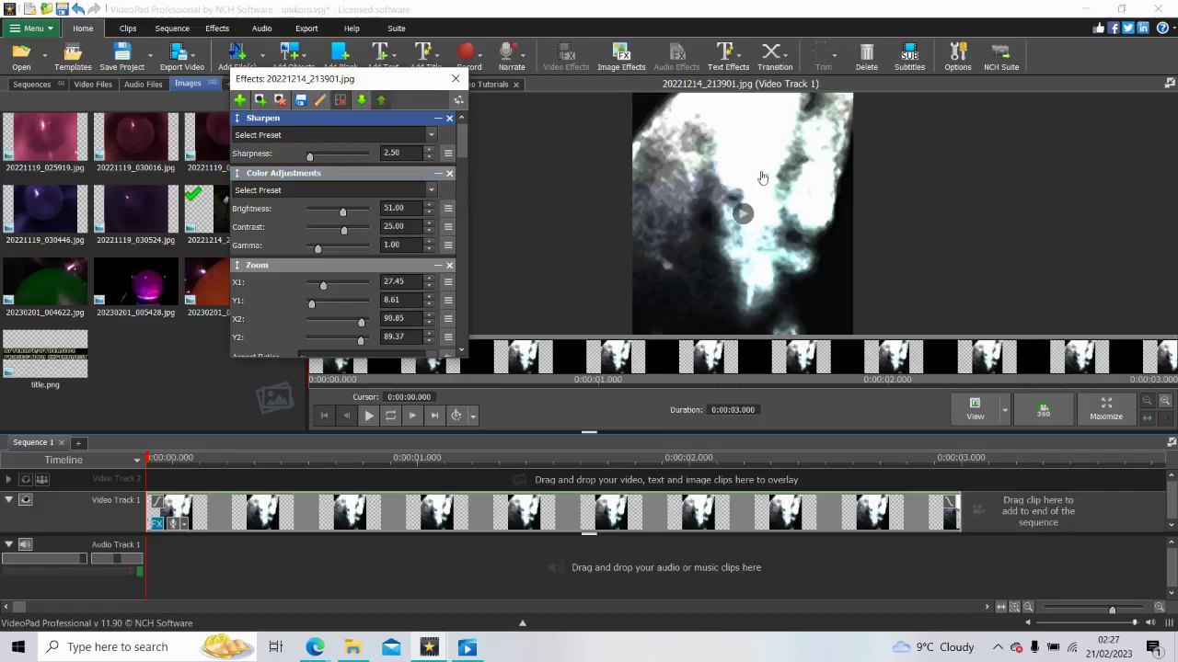
pyautogui.click(1120, 416)
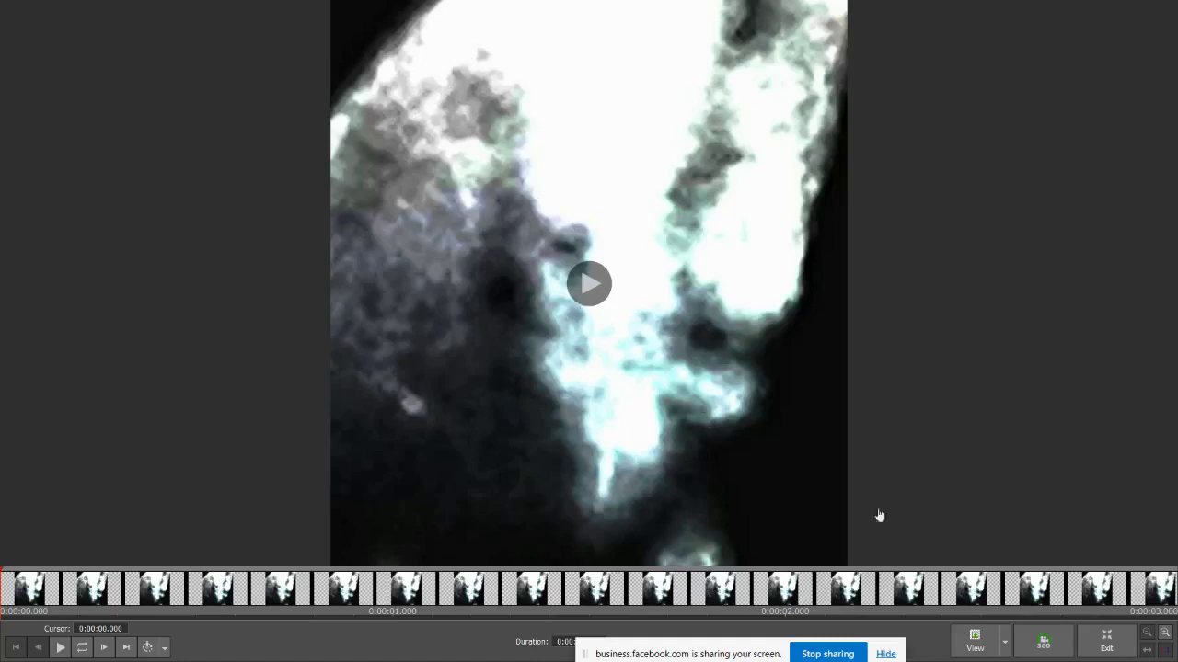
pyautogui.click(1108, 641)
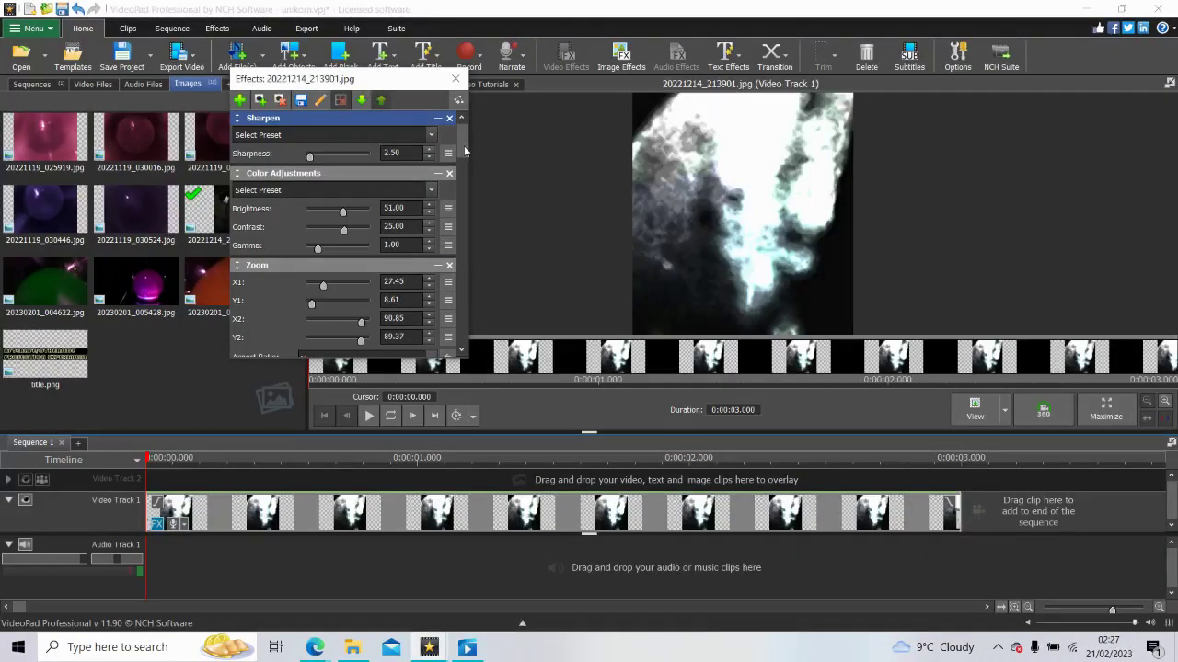
# Step: Add another Zoom effect framing the image's upper-left area, with X1 0.00, Y1 6.58, X2 54.72 and Y2 66.33
pyautogui.moveTo(464, 145); pyautogui.dragTo(473, 368)
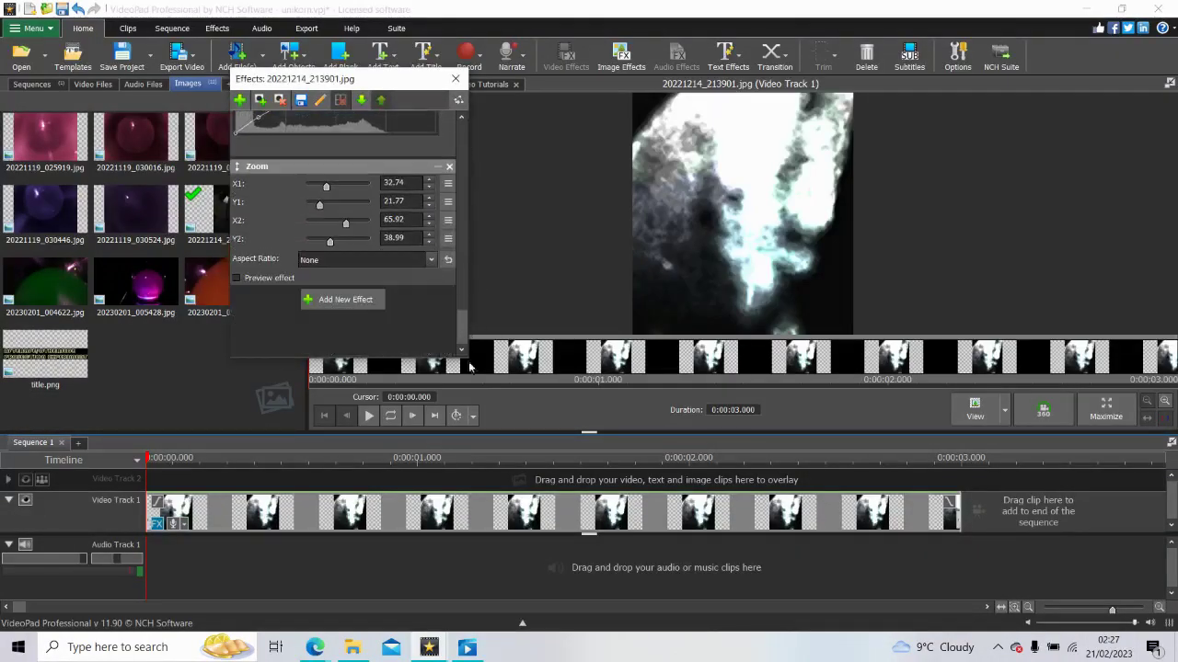
pyautogui.click(345, 300)
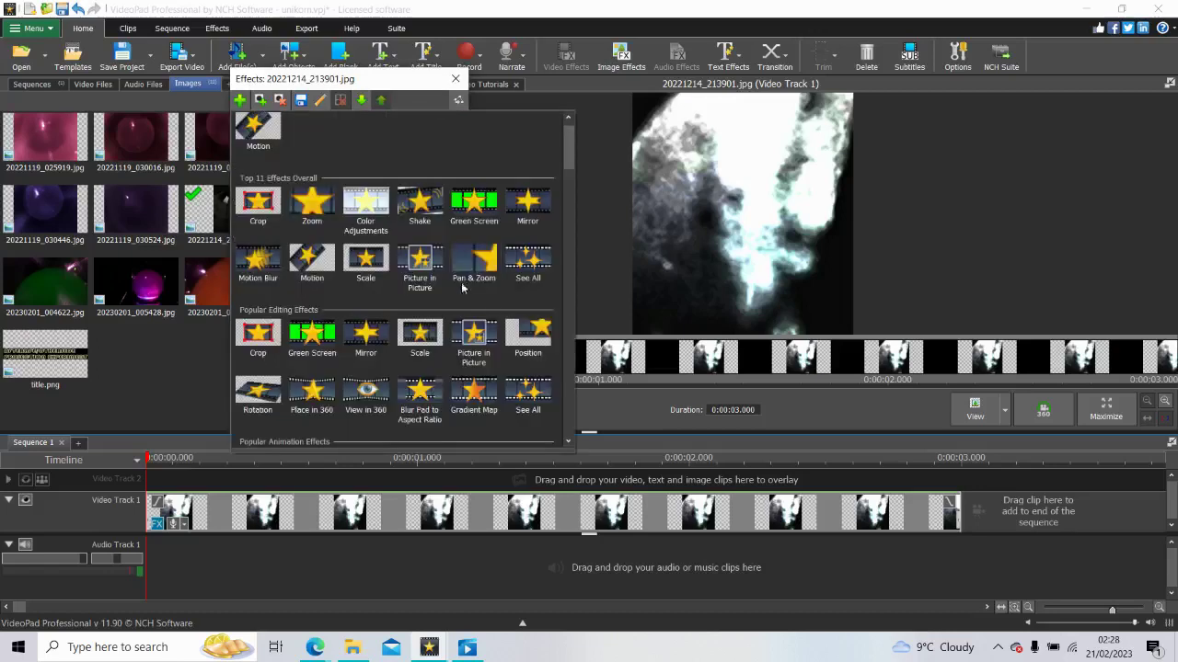
pyautogui.click(292, 197)
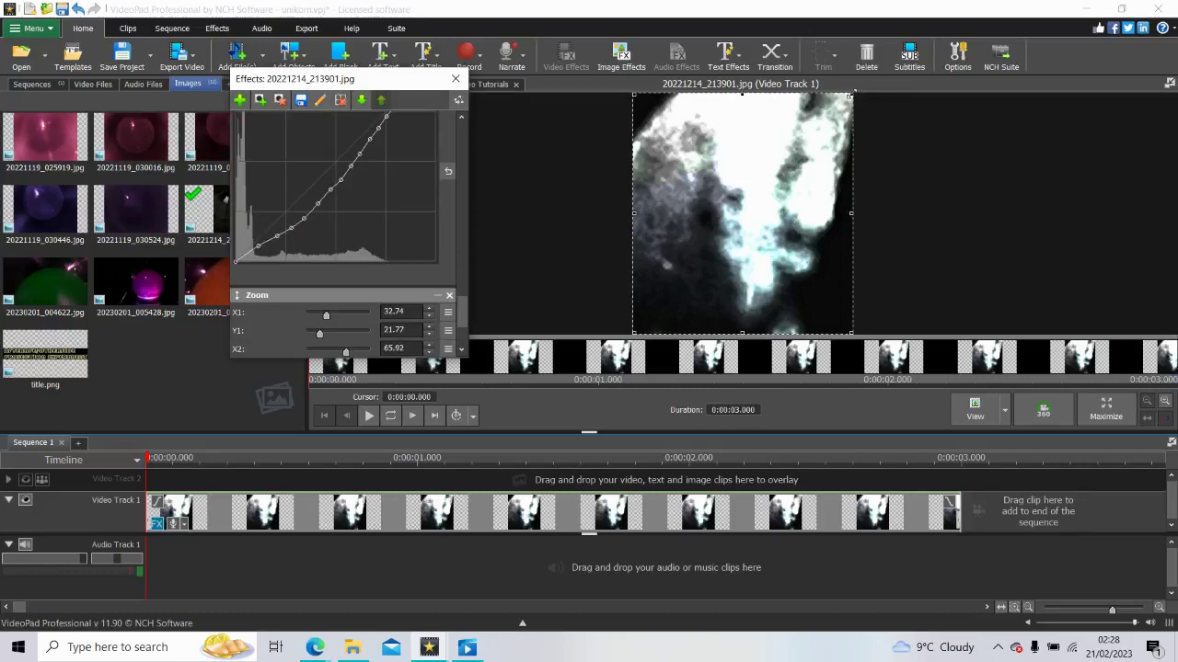
pyautogui.moveTo(852, 94); pyautogui.dragTo(743, 109)
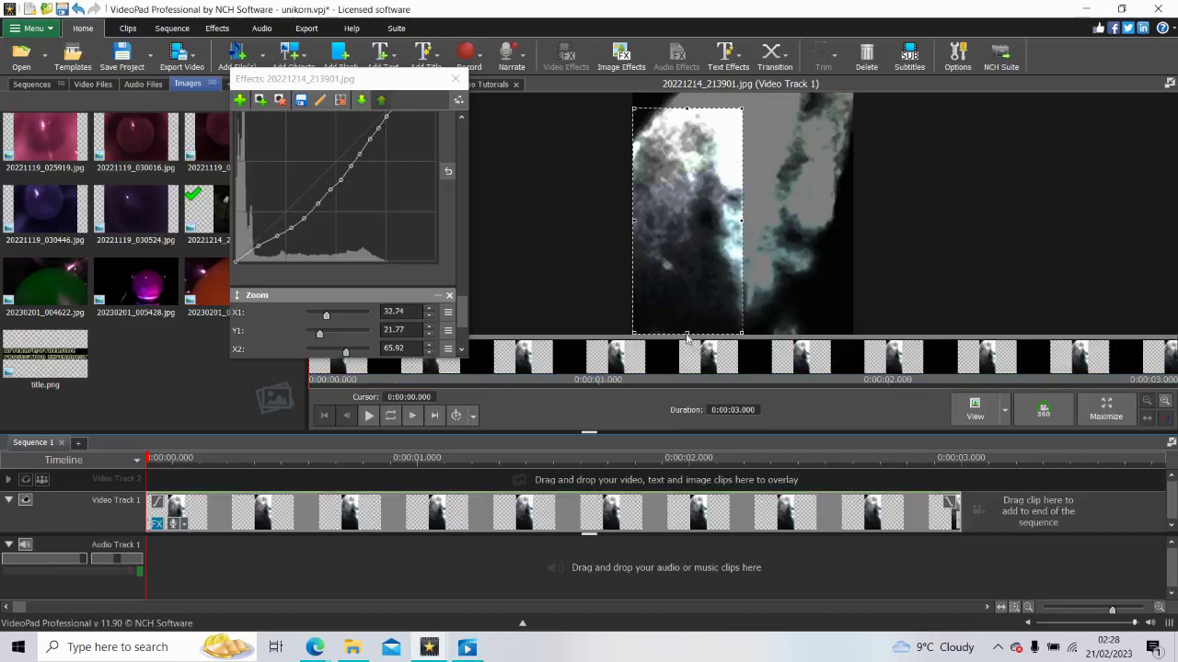
pyautogui.moveTo(687, 332); pyautogui.dragTo(691, 260)
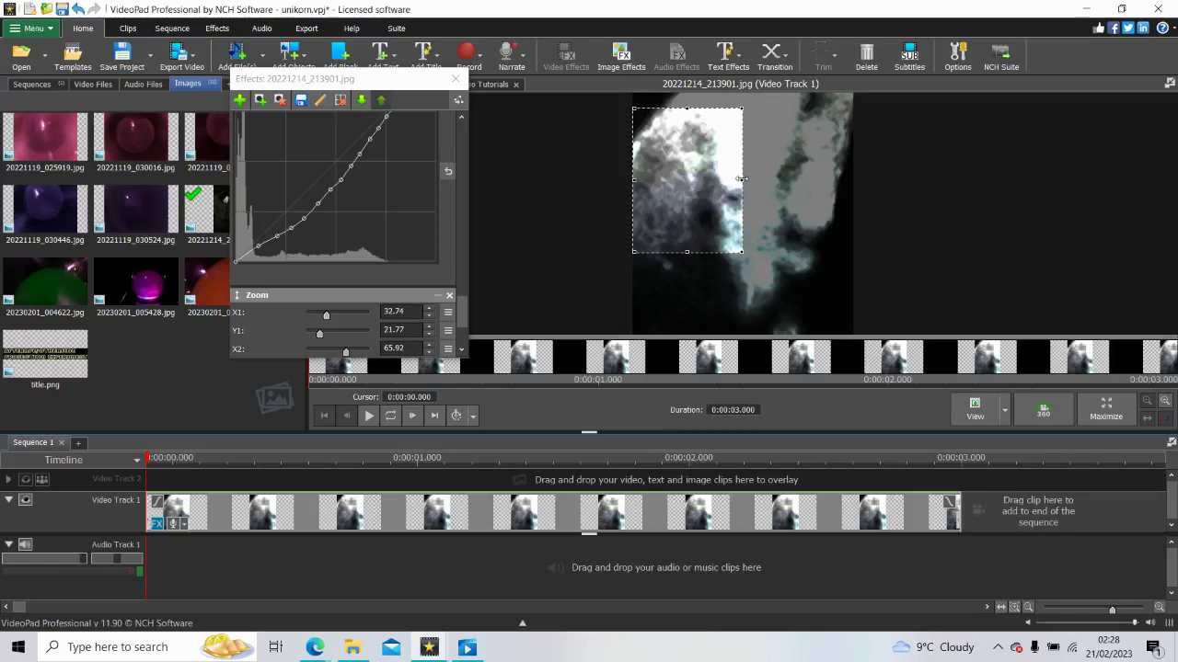
pyautogui.moveTo(741, 178); pyautogui.dragTo(753, 177)
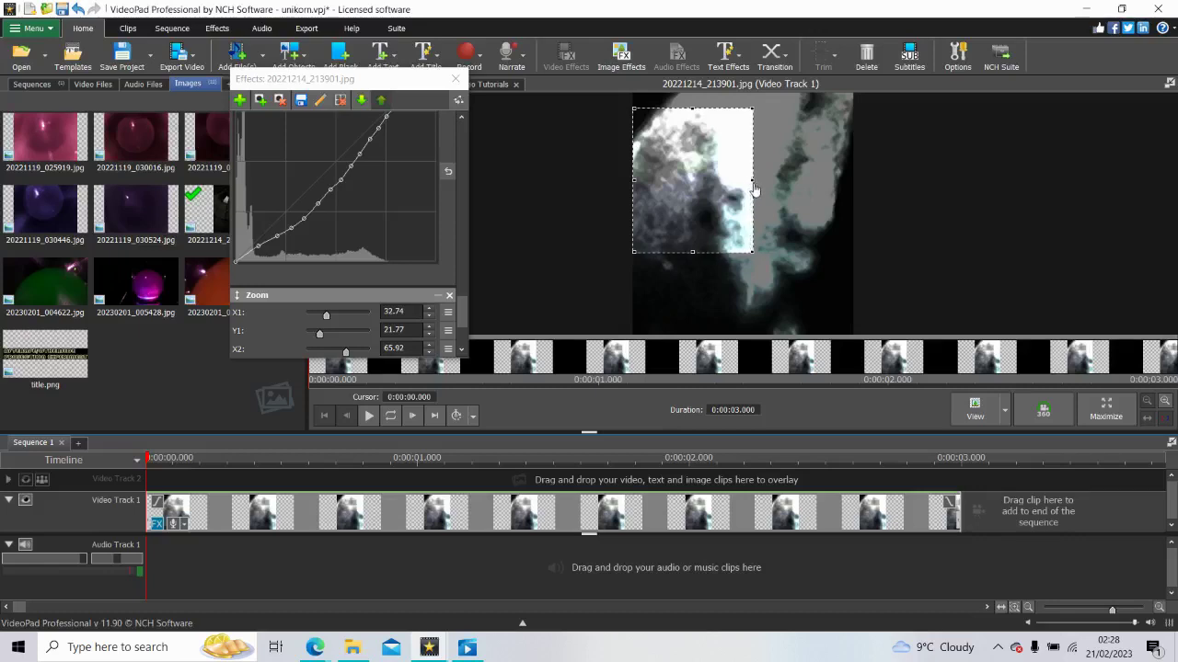
# Step: Remove the Sharpen effect from the clip and add a new Color Curves effect
pyautogui.scroll(-3, 464, 313)
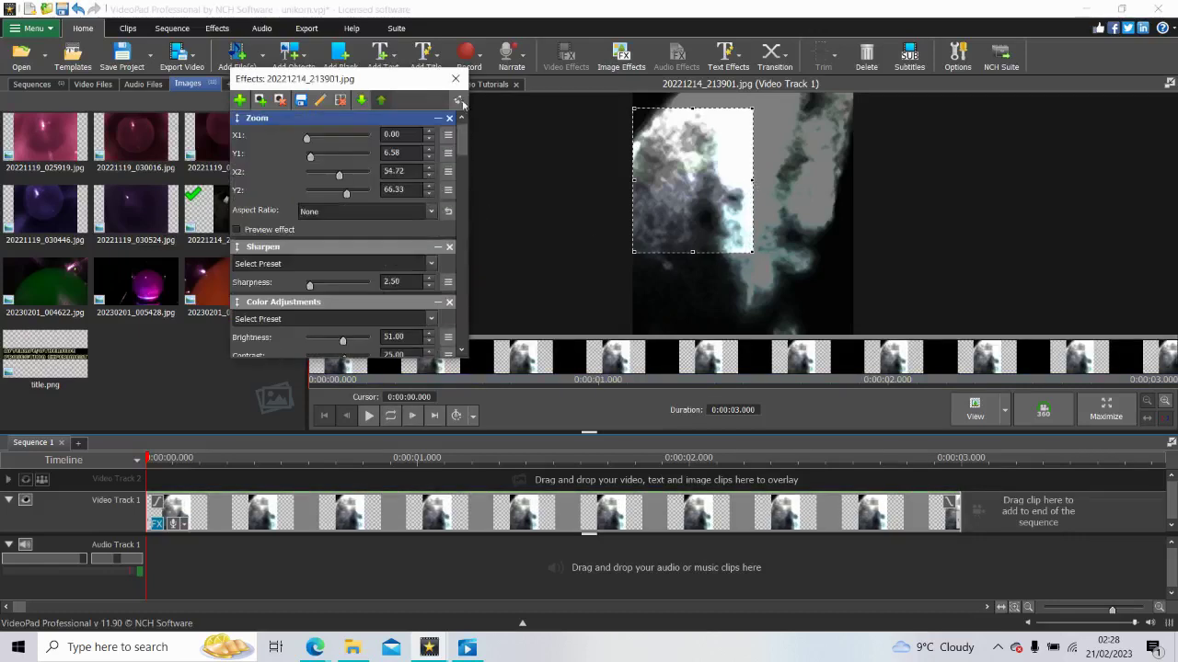
pyautogui.click(449, 247)
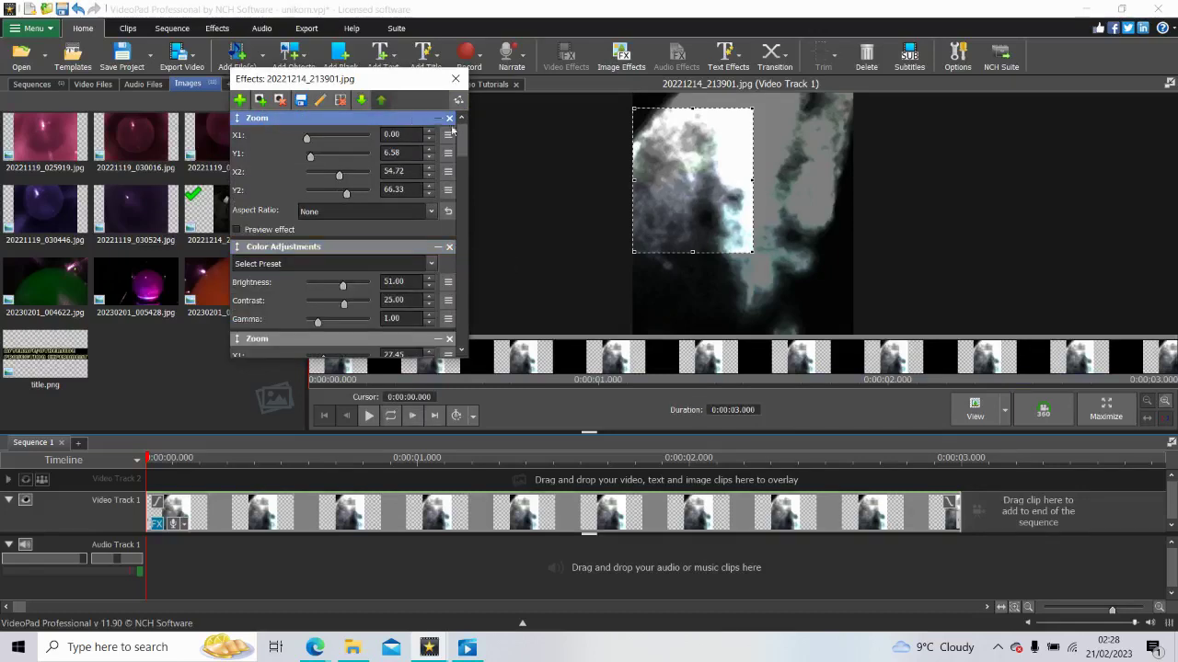
pyautogui.moveTo(463, 149); pyautogui.dragTo(462, 344)
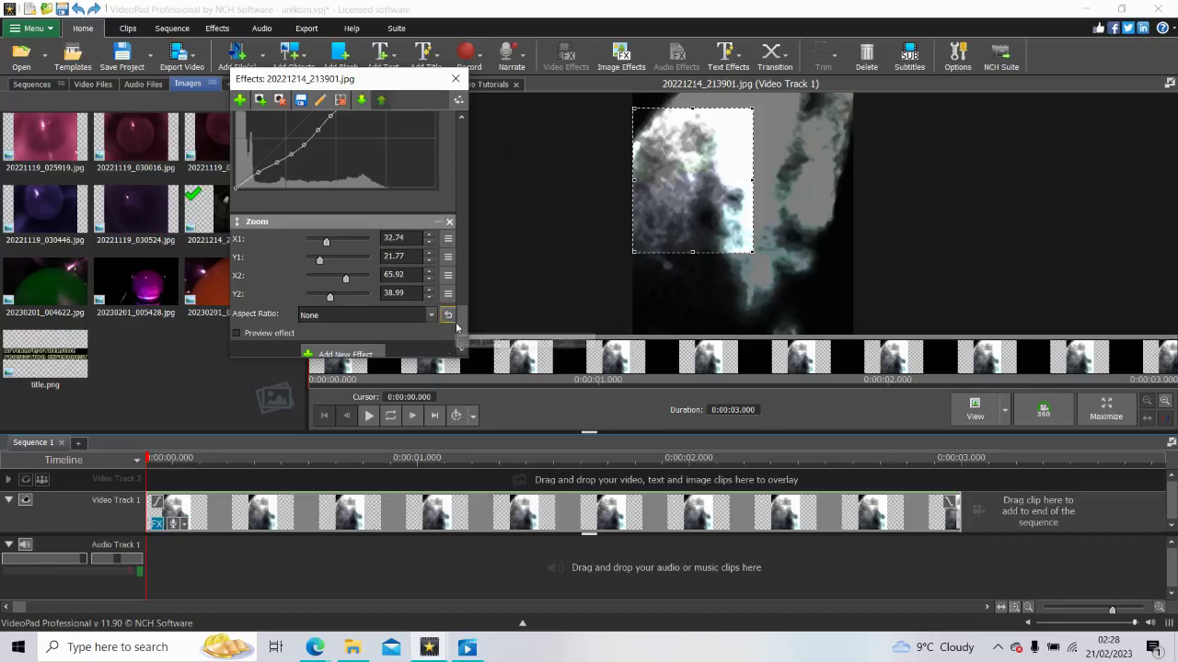
pyautogui.scroll(-1, 456, 322)
pyautogui.click(383, 307)
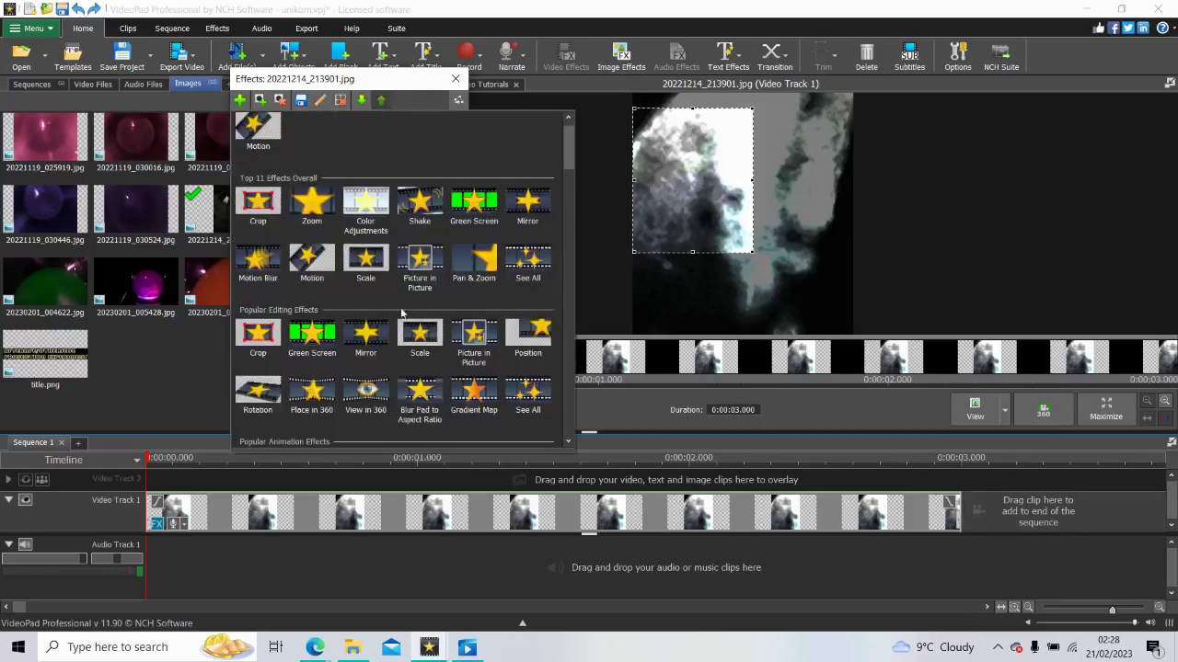
pyautogui.moveTo(575, 162); pyautogui.dragTo(577, 259)
pyautogui.click(365, 264)
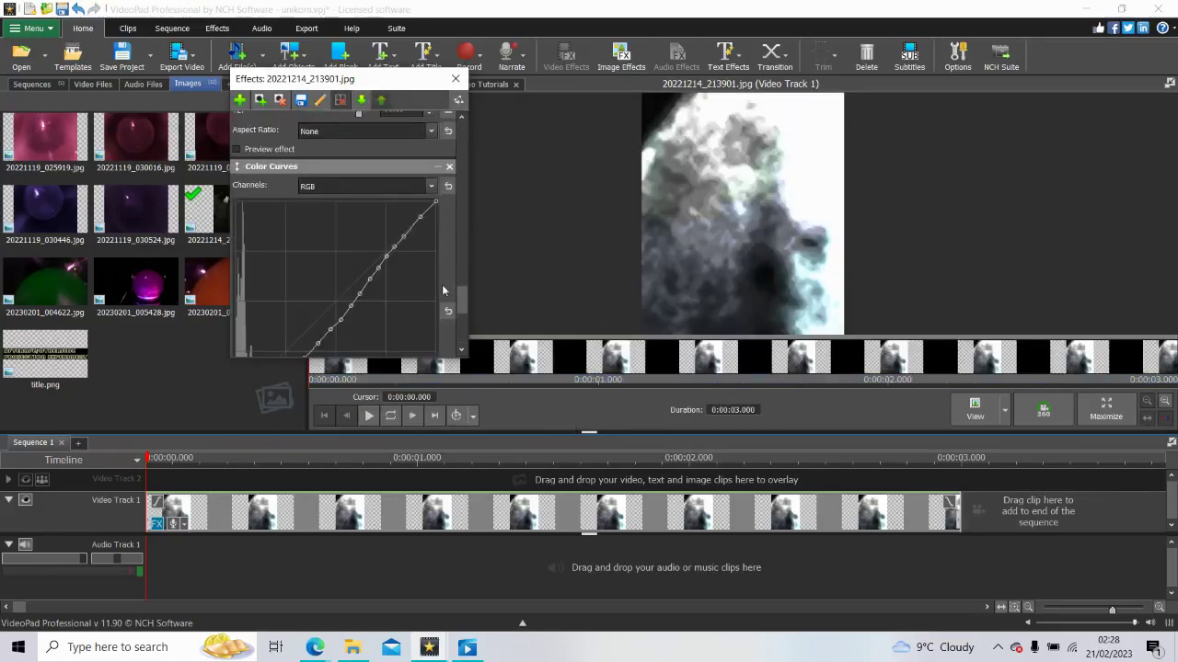
# Step: Bend the new RGB curve's shadows and lower midtones below the diagonal, and add upper midtone and highlight points close to the diagonal
pyautogui.moveTo(463, 309); pyautogui.dragTo(466, 143)
pyautogui.scroll(-3, 413, 197)
pyautogui.click(288, 224)
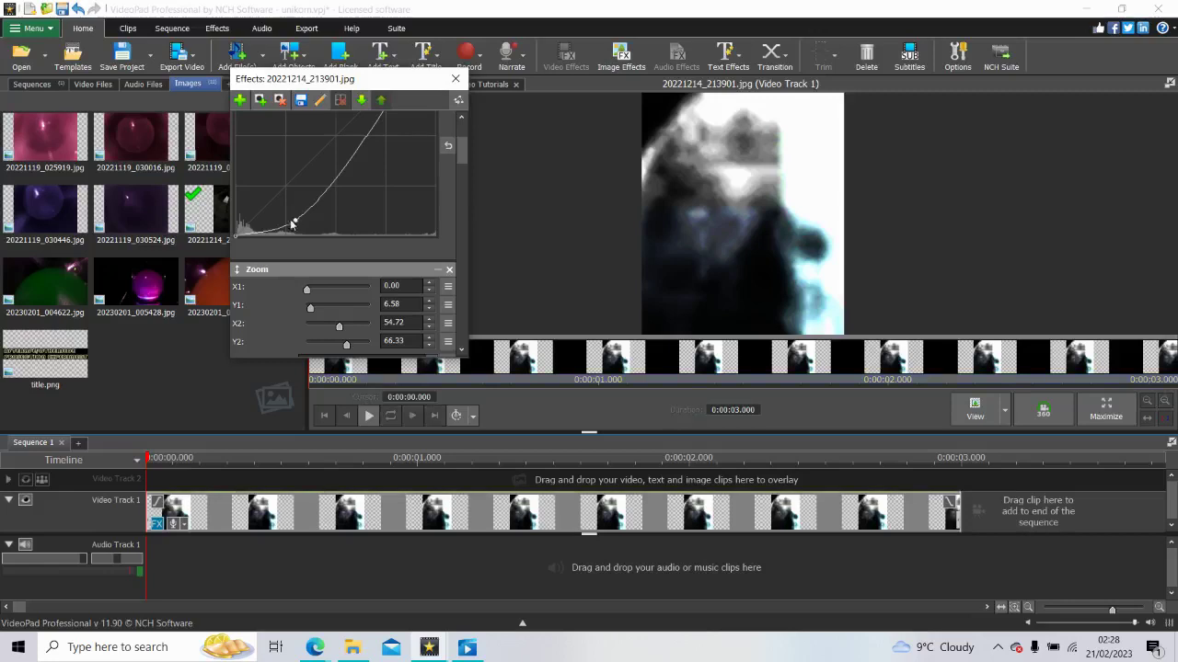
pyautogui.moveTo(293, 222); pyautogui.dragTo(276, 216)
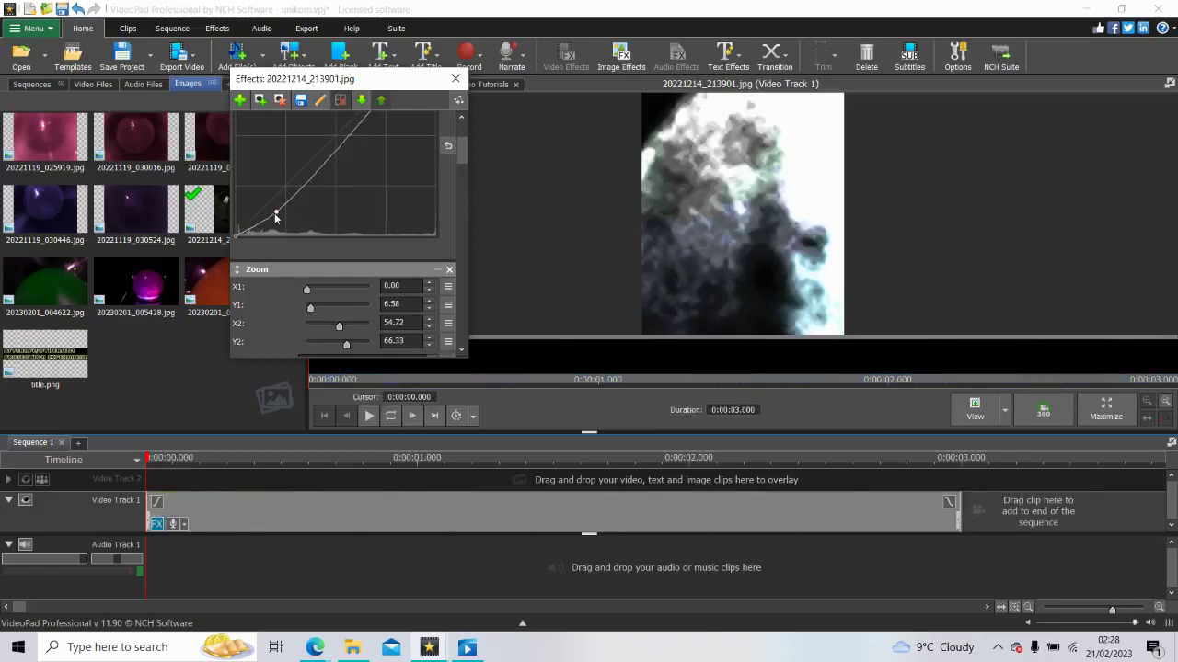
pyautogui.moveTo(465, 154); pyautogui.dragTo(464, 141)
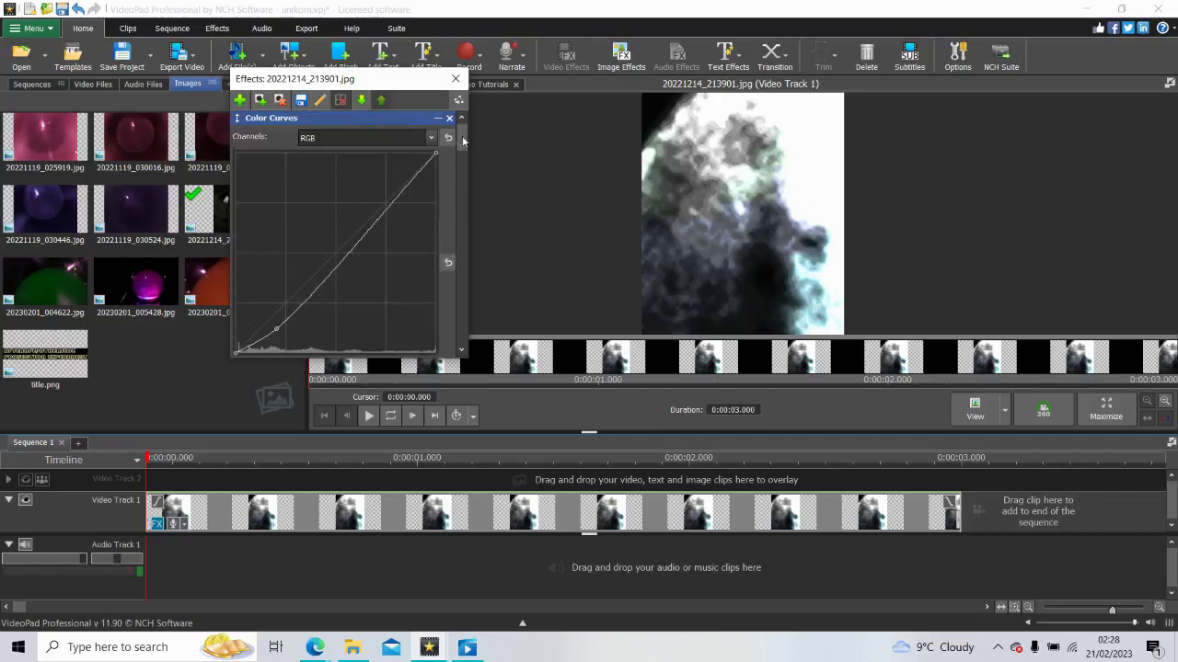
pyautogui.click(324, 278)
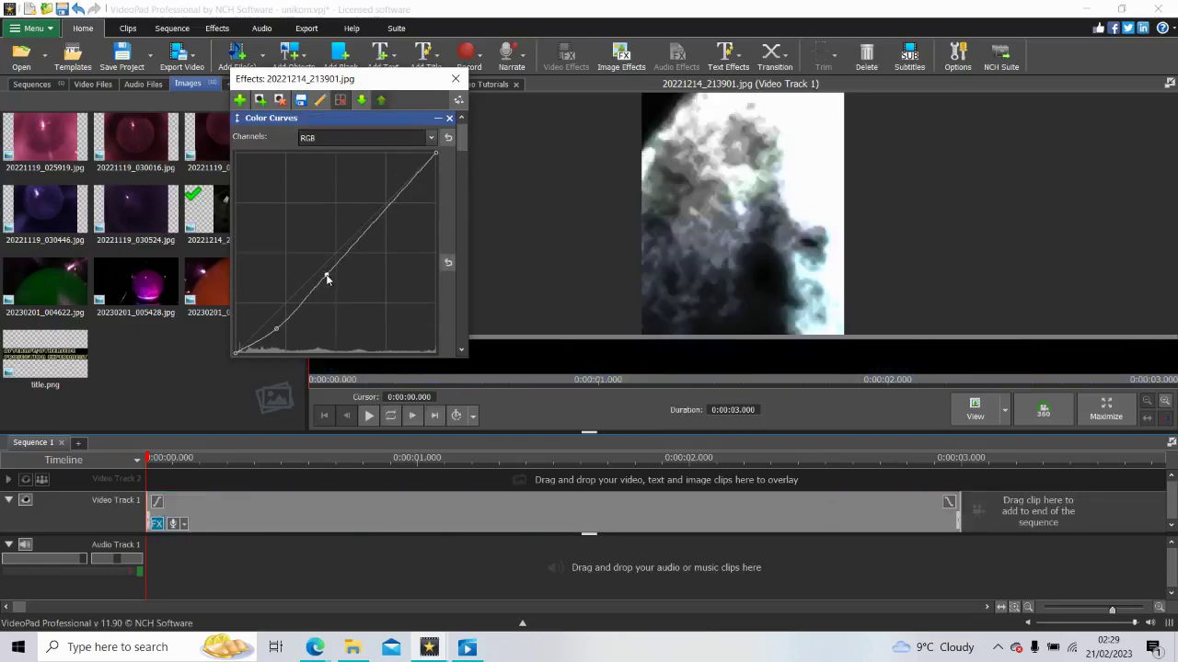
pyautogui.click(397, 195)
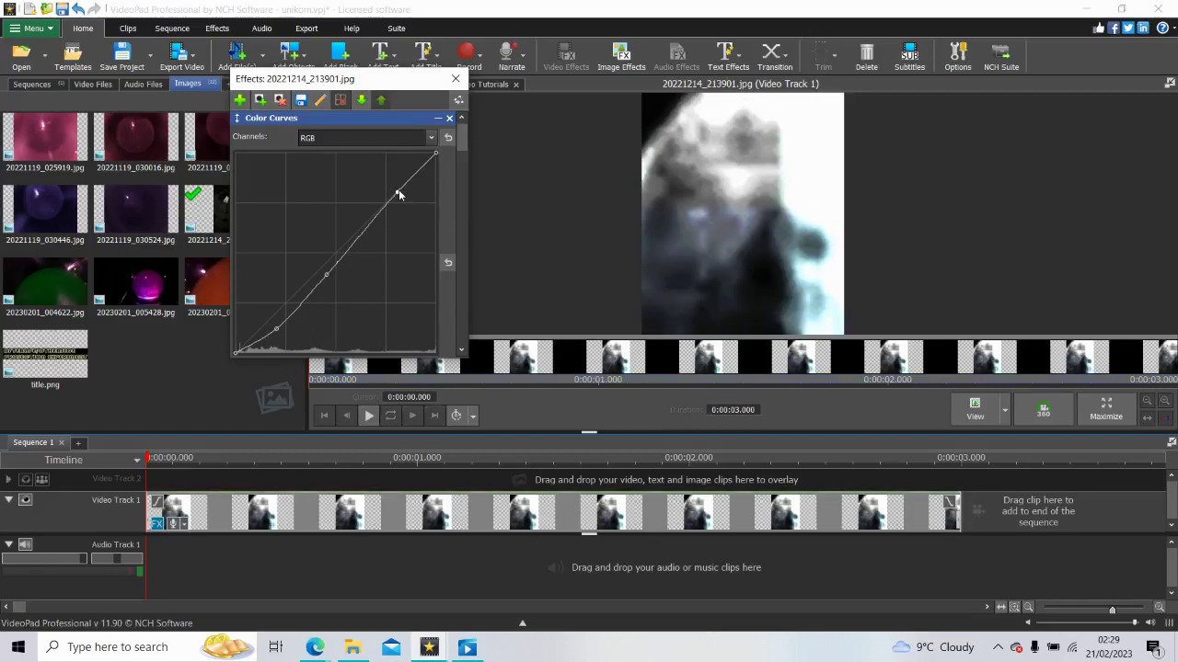
pyautogui.moveTo(401, 195); pyautogui.dragTo(414, 182)
pyautogui.moveTo(374, 219); pyautogui.dragTo(375, 223)
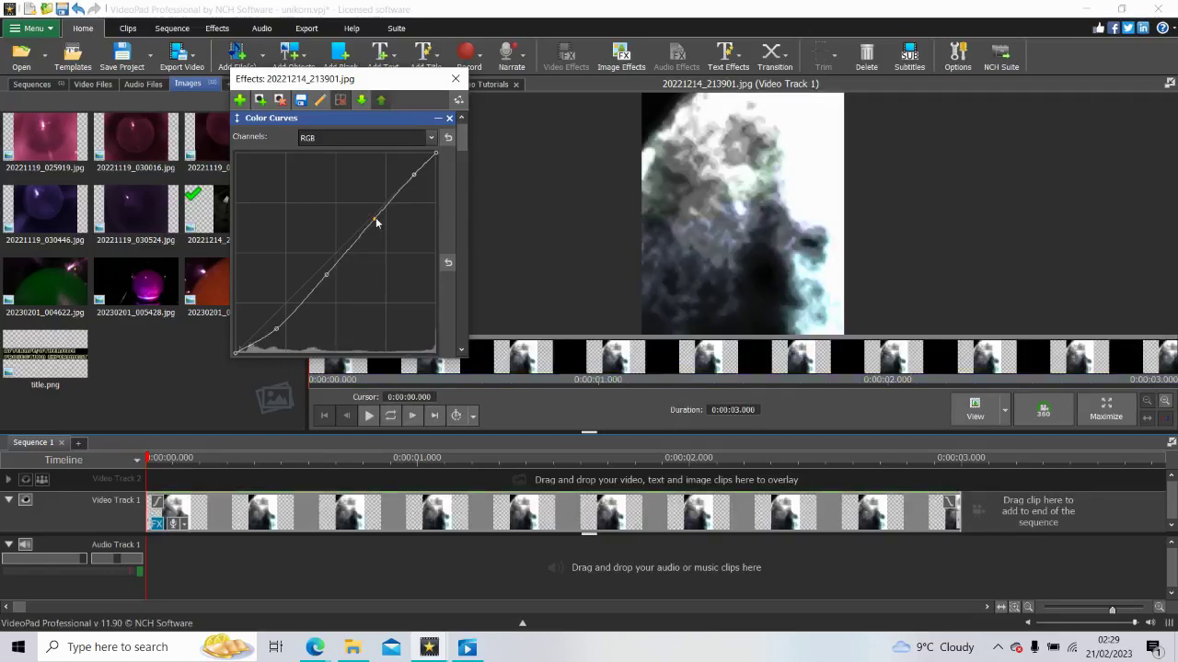
# Step: Add closely spaced points through the new RGB curve's shadows and midtones, pulling the darkest shadows further down
pyautogui.click(305, 302)
pyautogui.scroll(-1, 464, 146)
pyautogui.scroll(1, 463, 148)
pyautogui.click(293, 318)
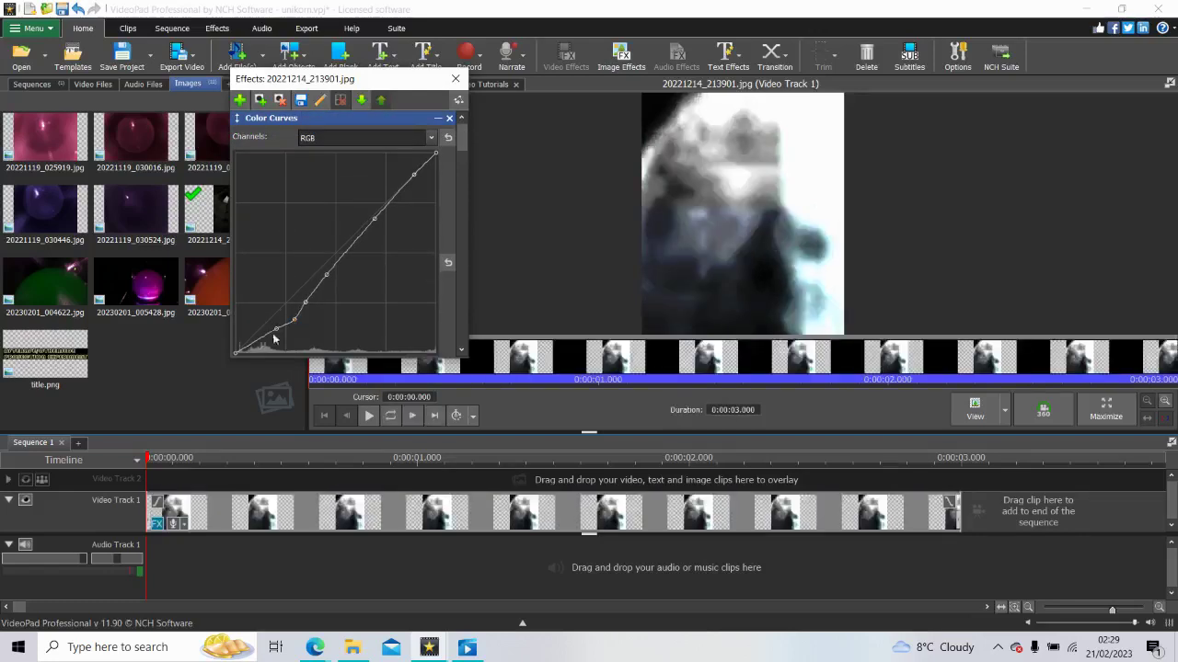
pyautogui.click(249, 350)
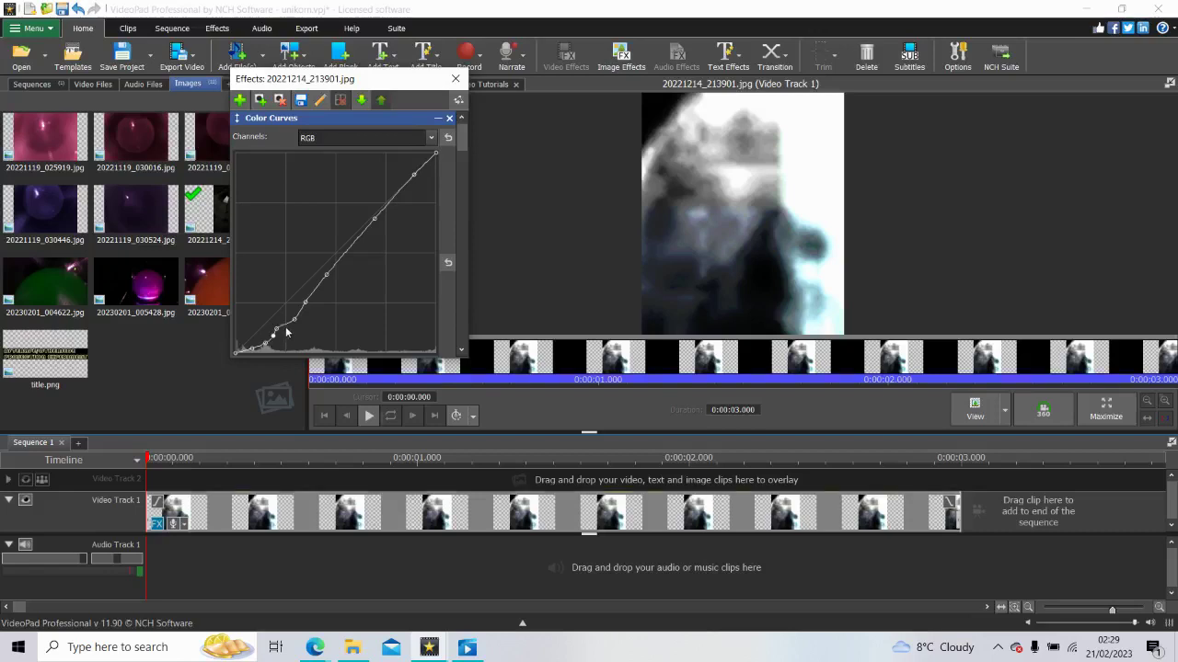
pyautogui.click(286, 327)
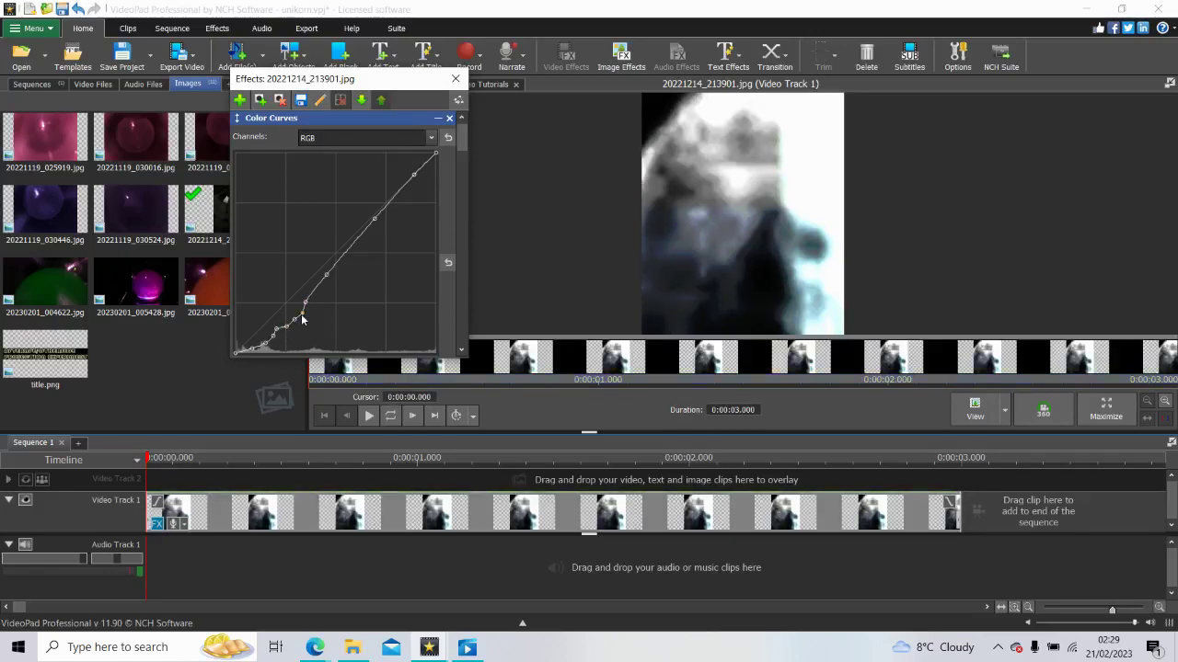
pyautogui.click(303, 317)
pyautogui.click(319, 293)
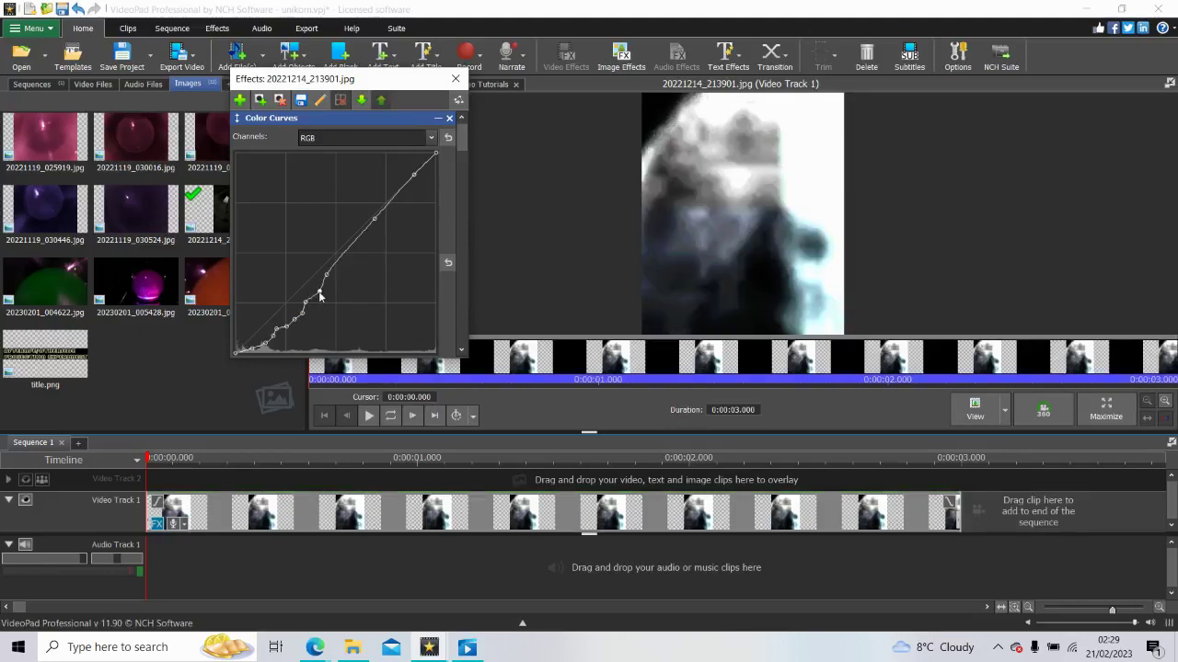
pyautogui.click(361, 249)
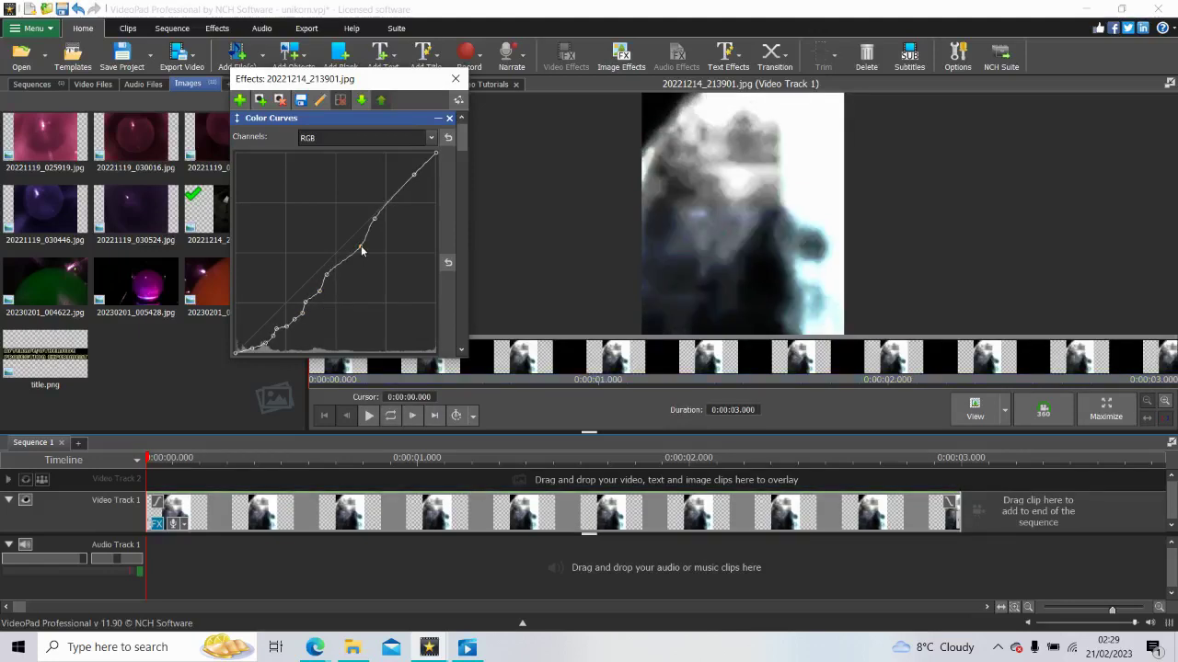
pyautogui.moveTo(361, 247); pyautogui.dragTo(355, 247)
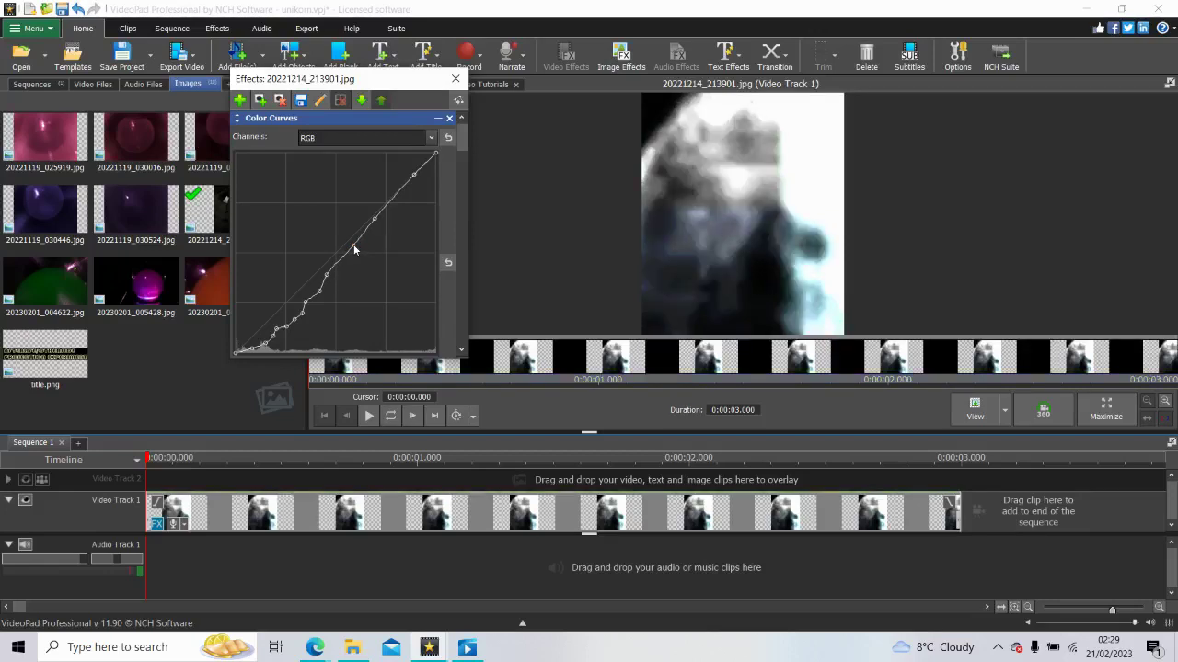
# Step: Add an upper midtone point slightly below the diagonal on the RGB curve, and add a new Color Adjustments effect to the clip
pyautogui.click(395, 198)
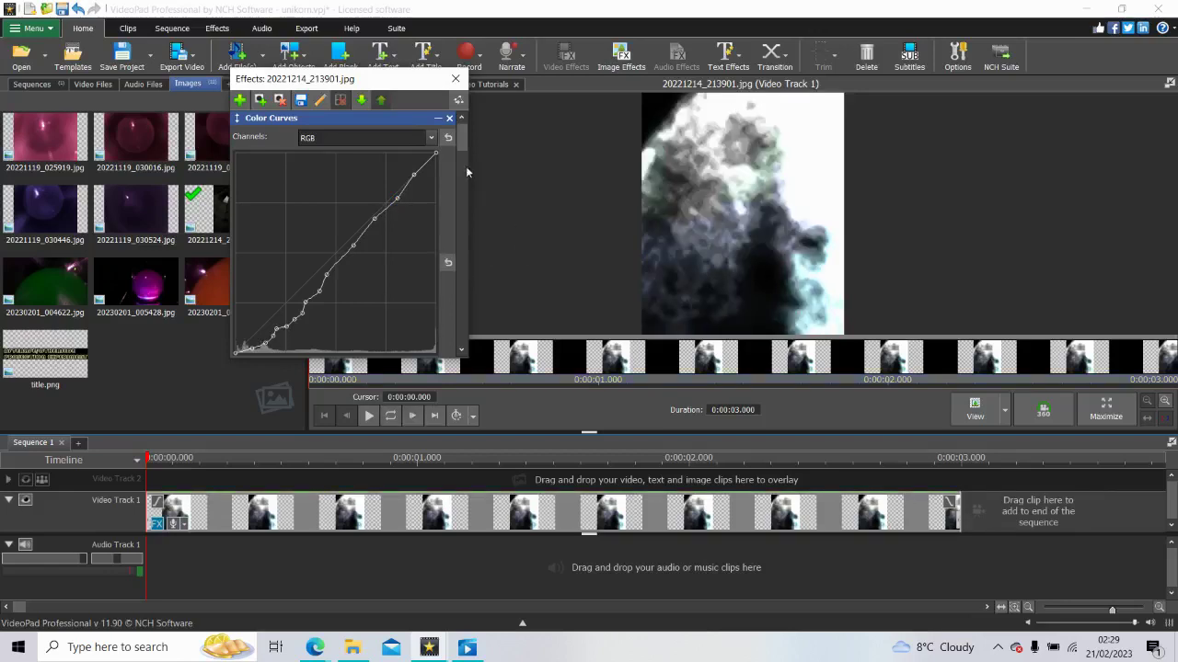
pyautogui.moveTo(454, 142); pyautogui.dragTo(453, 348)
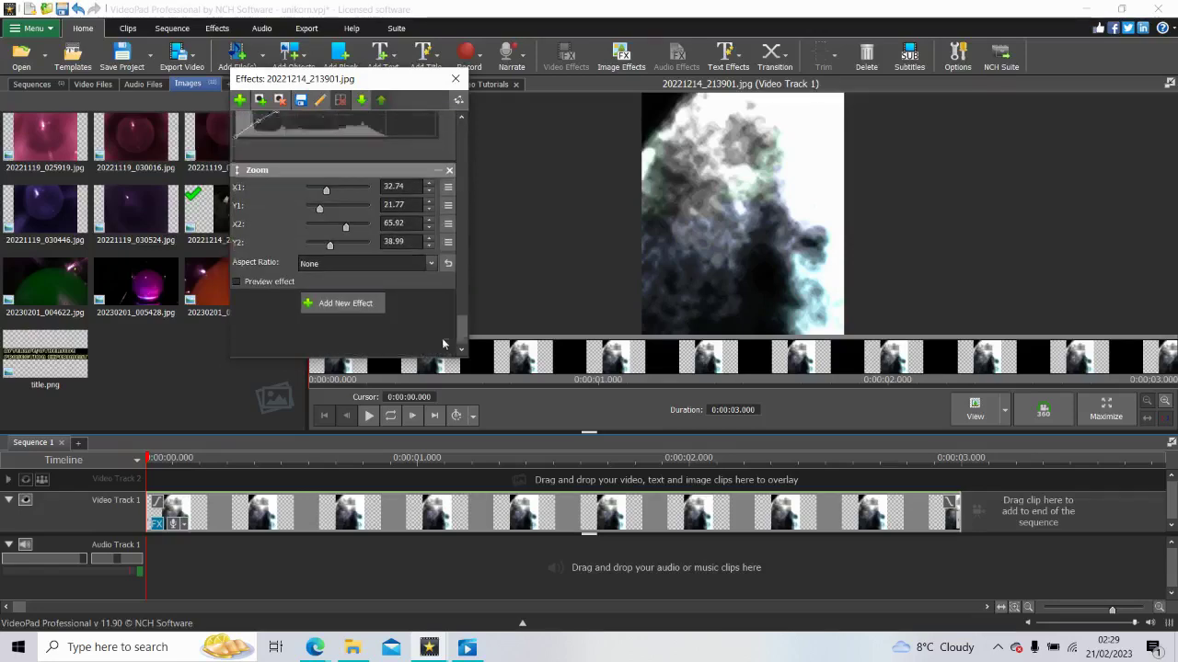
pyautogui.click(332, 291)
pyautogui.click(366, 207)
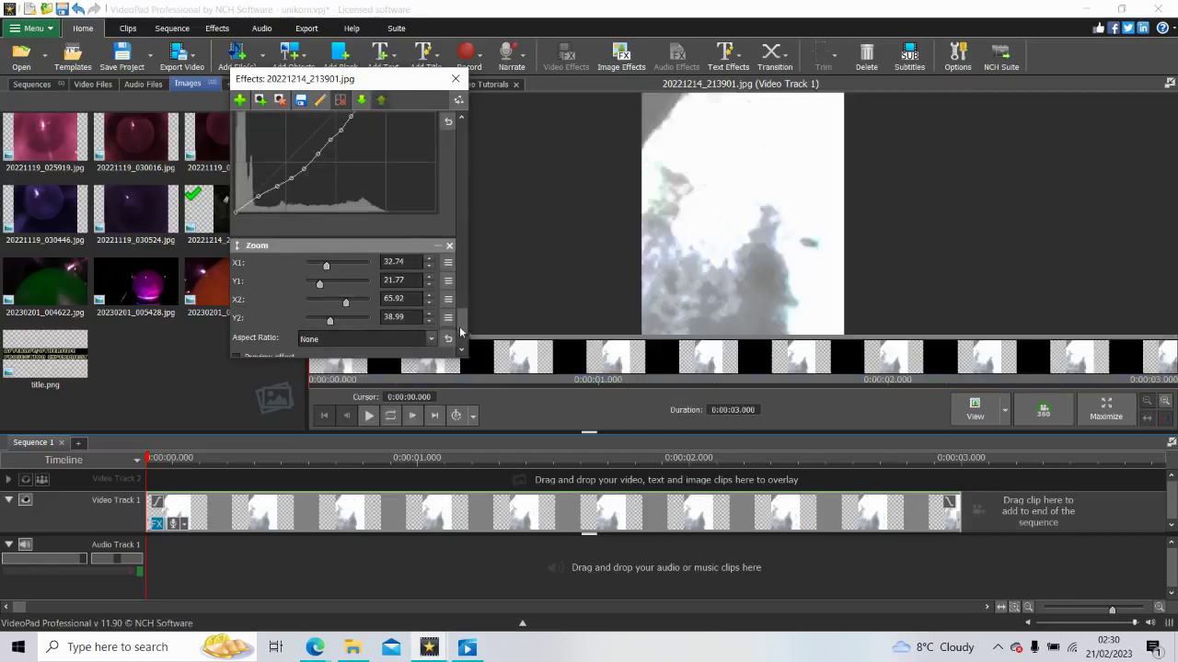
pyautogui.moveTo(463, 335); pyautogui.dragTo(466, 124)
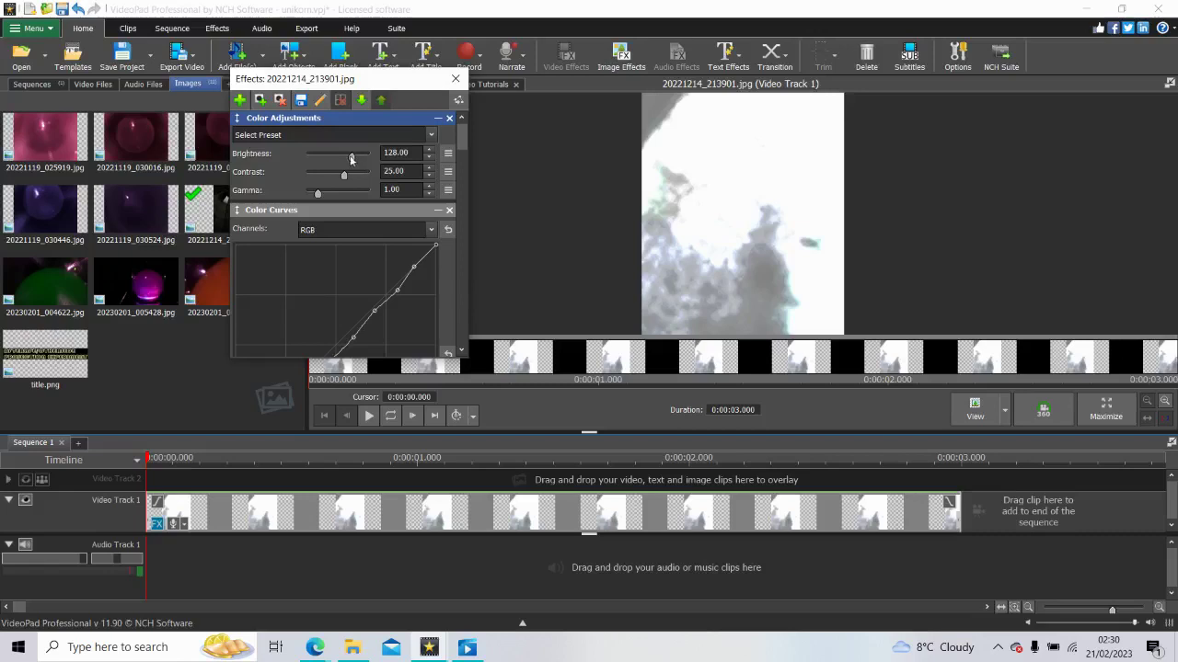
# Step: Set the brightness of the new Color Adjustments effect to 81.60
pyautogui.moveTo(350, 159); pyautogui.dragTo(345, 158)
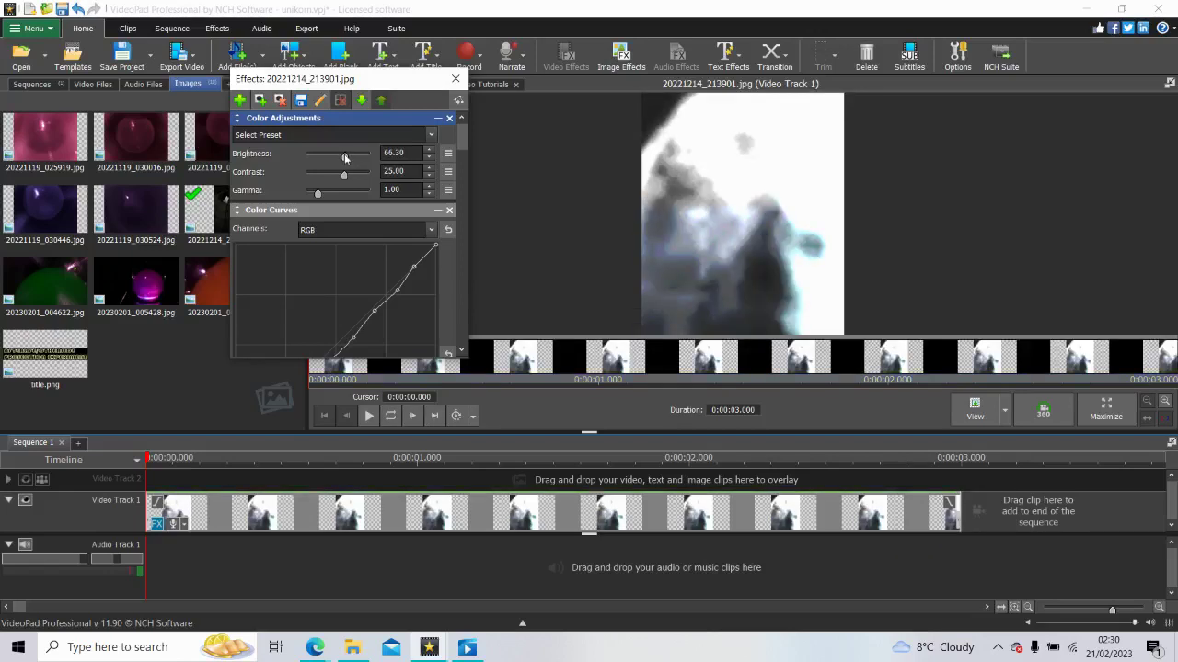
pyautogui.moveTo(343, 158); pyautogui.dragTo(342, 158)
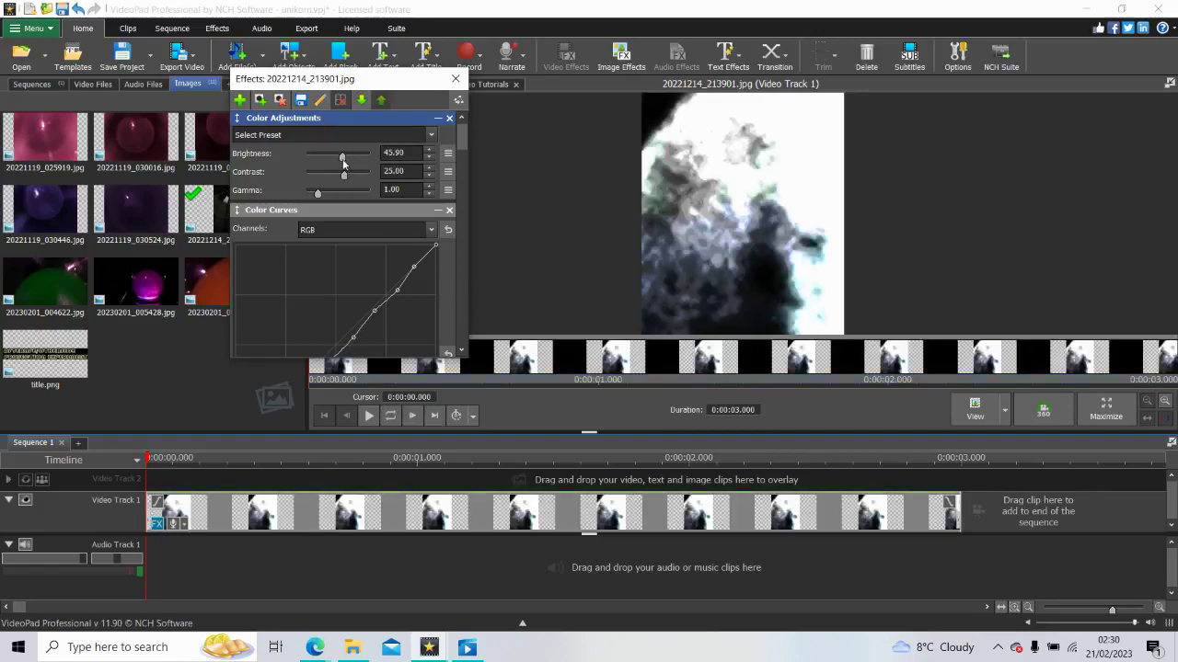
pyautogui.moveTo(341, 158); pyautogui.dragTo(339, 159)
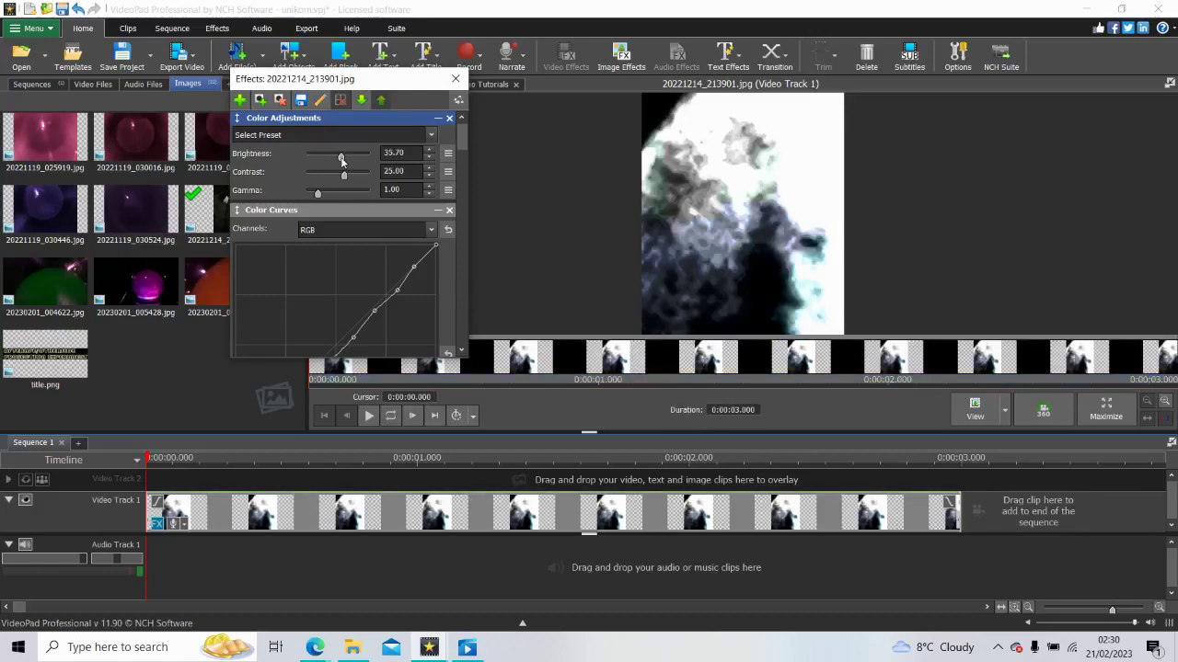
pyautogui.moveTo(342, 158); pyautogui.dragTo(345, 158)
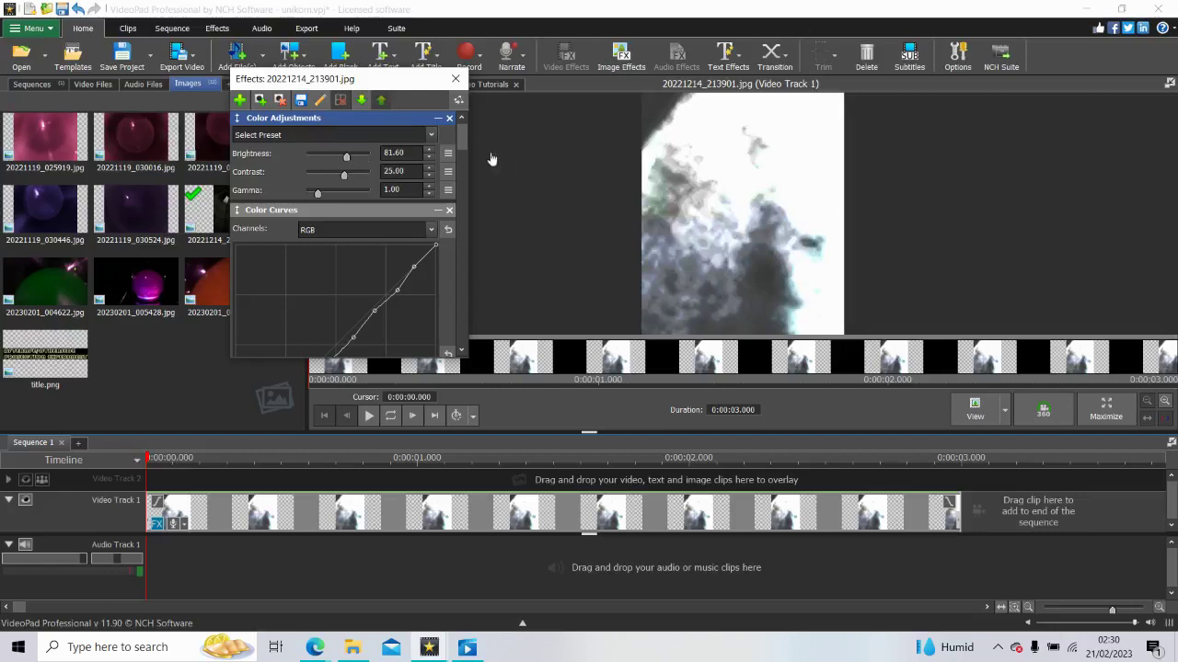
# Step: Add another Color Curves effect to the clip and bring its RGB curve into view
pyautogui.moveTo(463, 135); pyautogui.dragTo(461, 342)
pyautogui.click(345, 286)
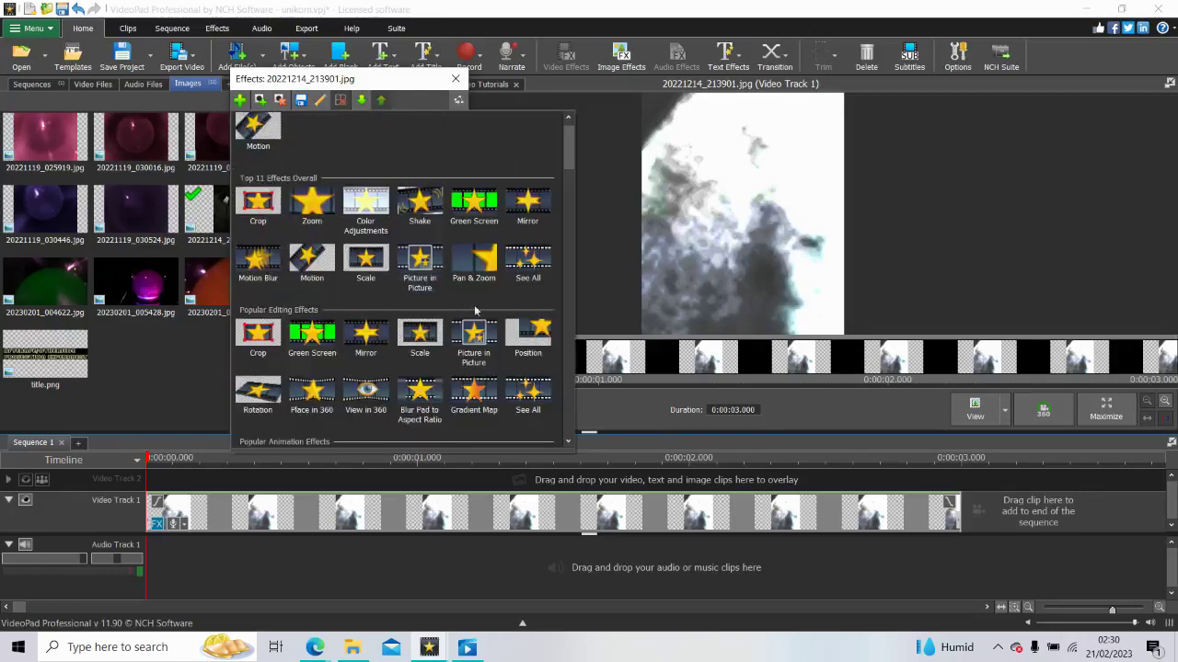
pyautogui.scroll(-2, 571, 392)
pyautogui.scroll(-3, 573, 393)
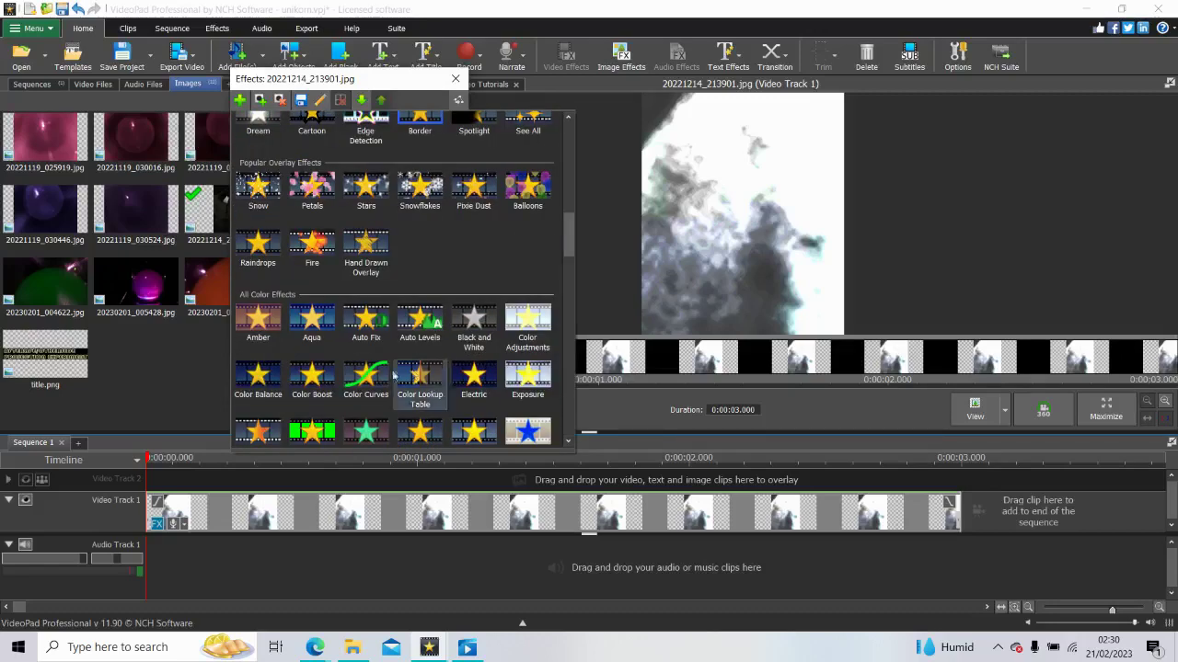
pyautogui.click(379, 341)
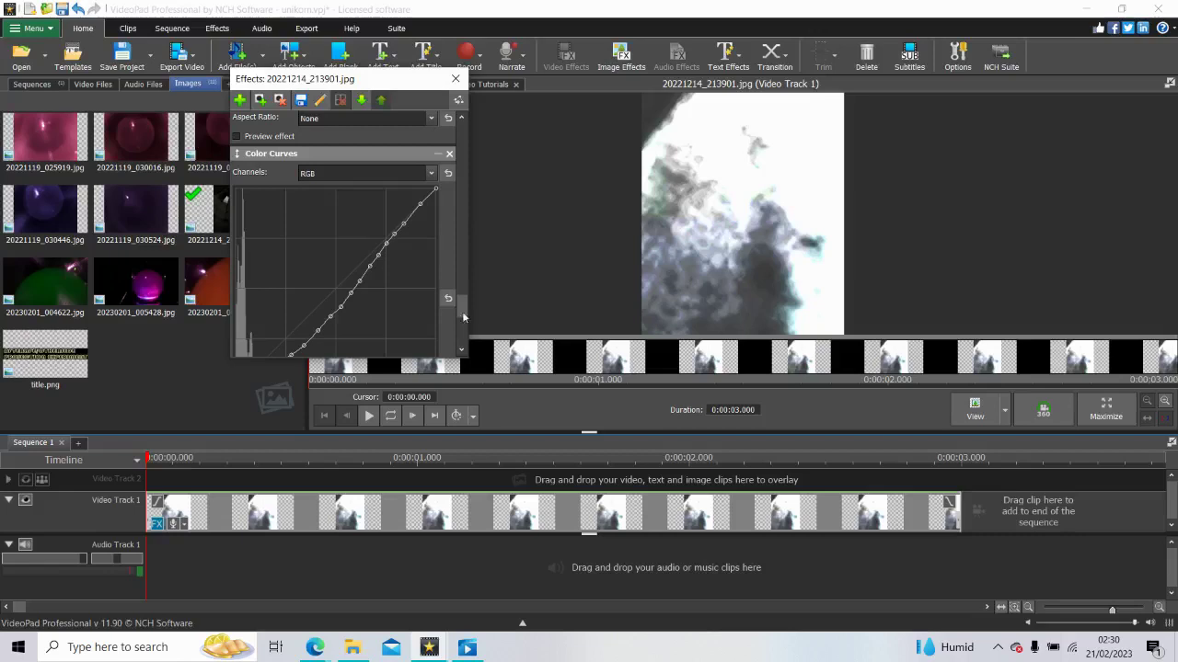
pyautogui.moveTo(463, 317); pyautogui.dragTo(466, 135)
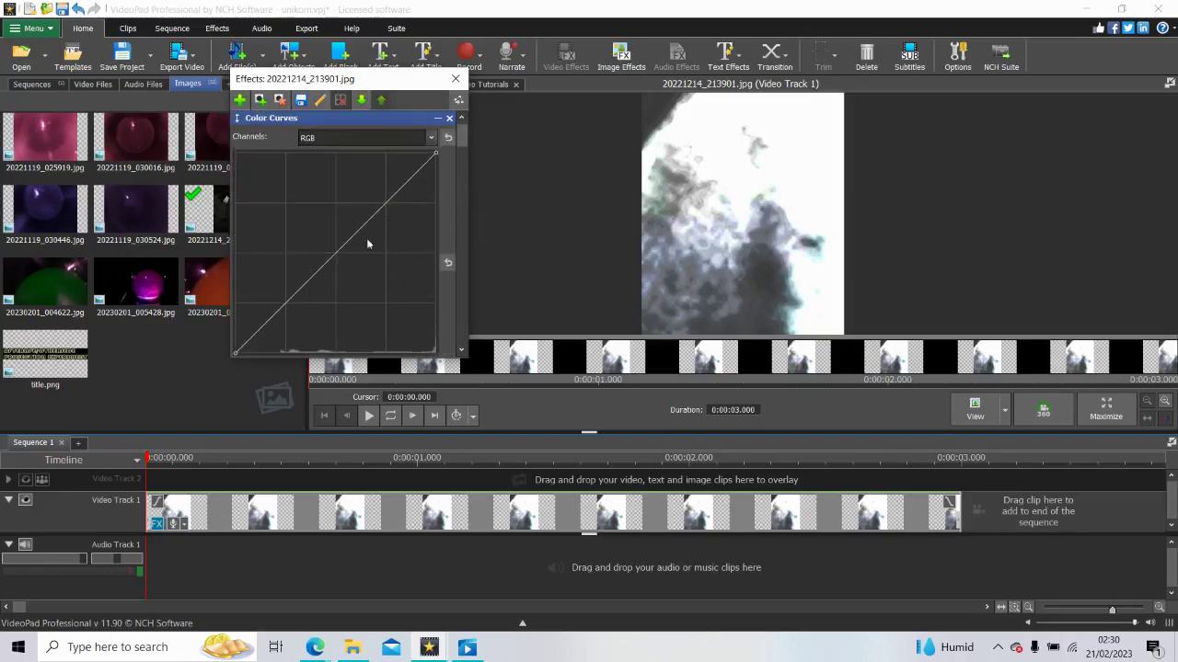
# Step: Bend the new RGB curve's shadows well below the diagonal, with the midtone point just below the diagonal and a highlight point close to it
pyautogui.click(283, 338)
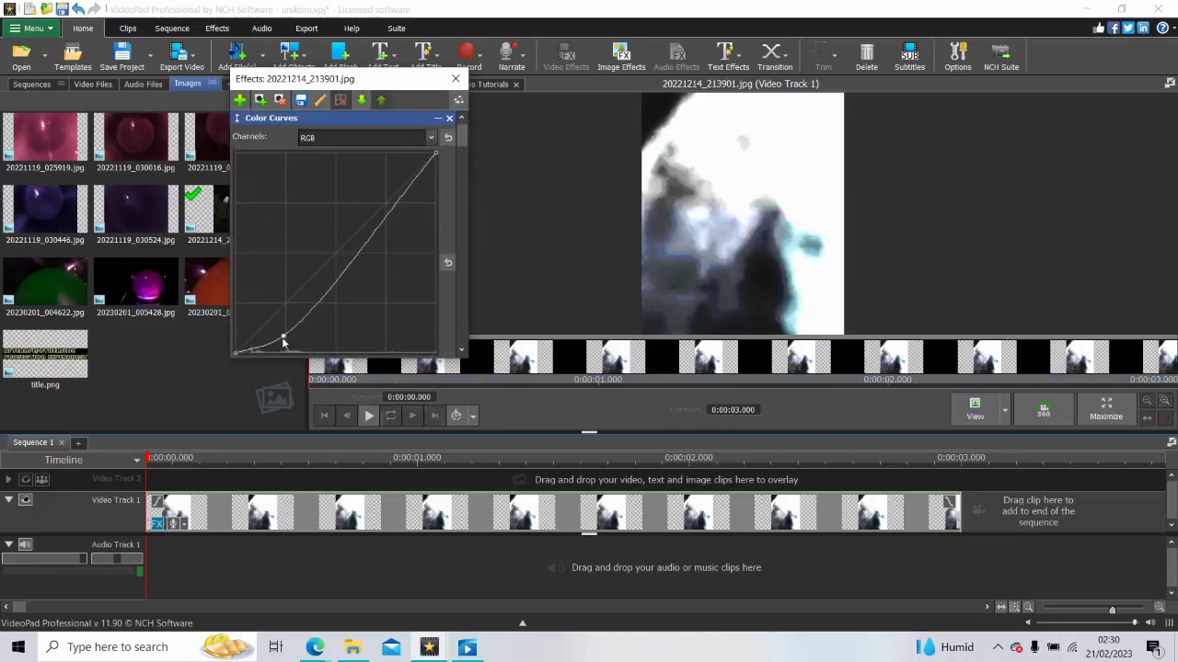
pyautogui.click(350, 280)
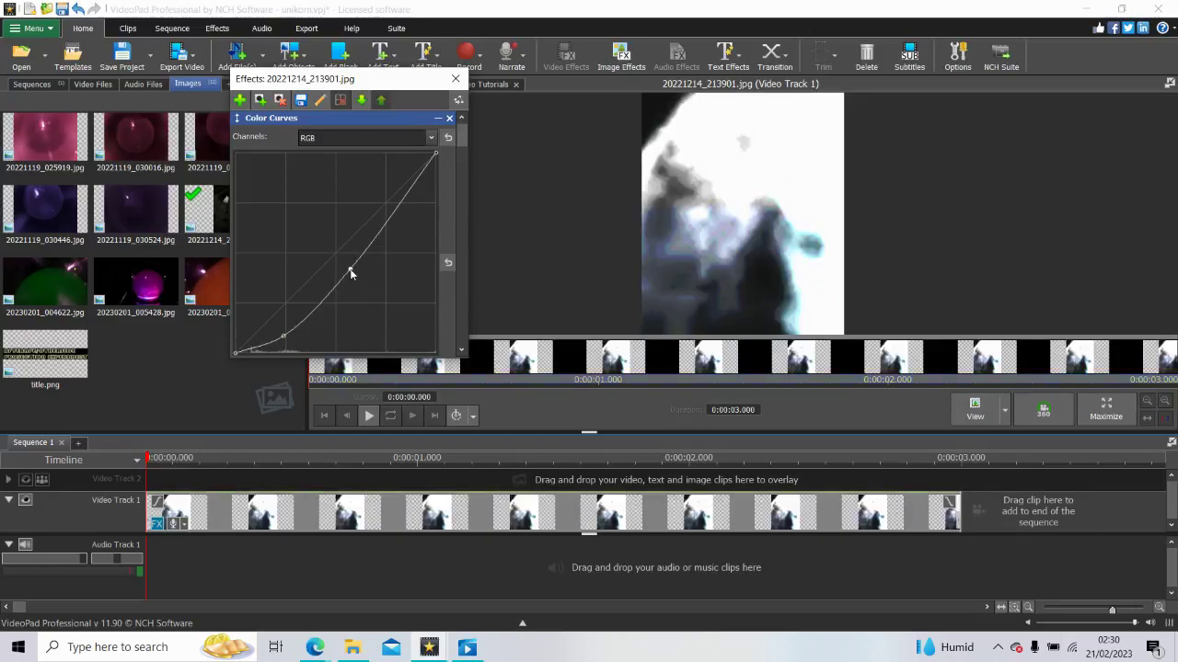
pyautogui.moveTo(350, 273); pyautogui.dragTo(346, 257)
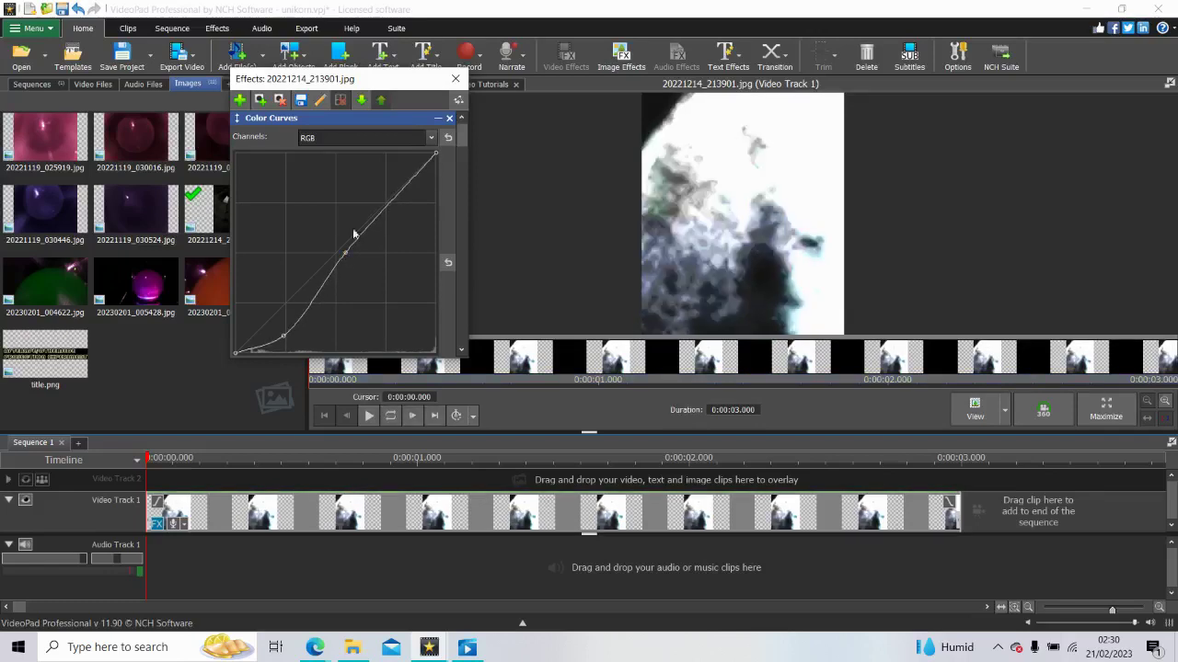
pyautogui.click(397, 189)
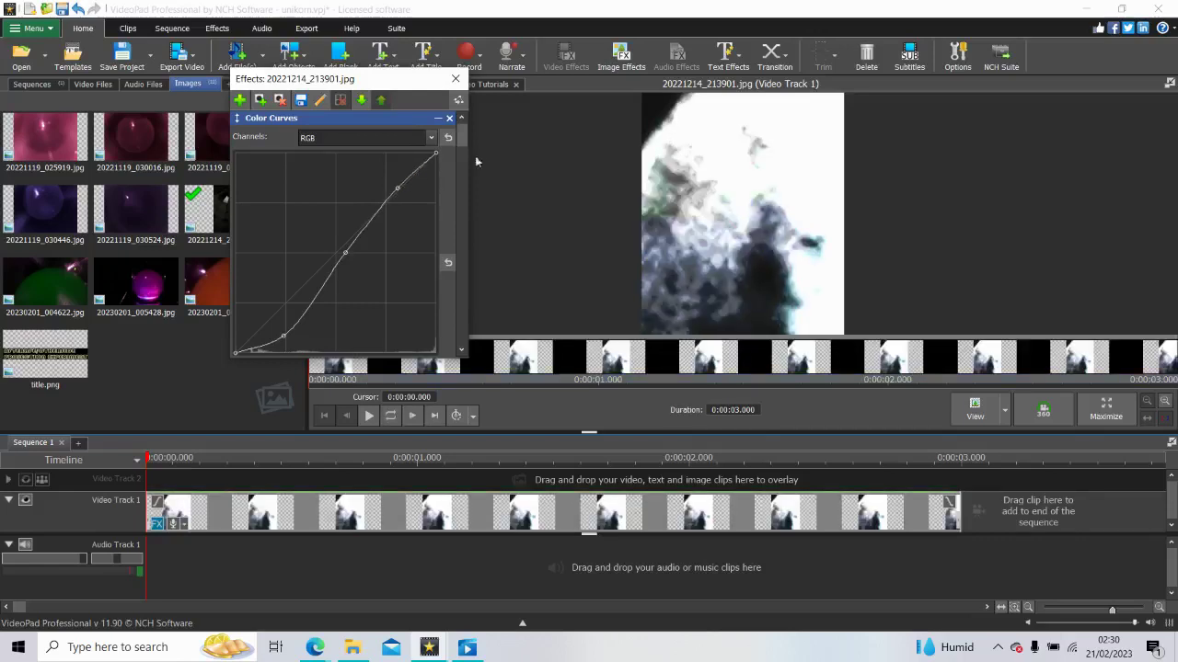
# Step: Add intermediate points along the new RGB curve's shadows, lower midtones and upper midtones, following its existing bend
pyautogui.click(316, 299)
pyautogui.click(302, 319)
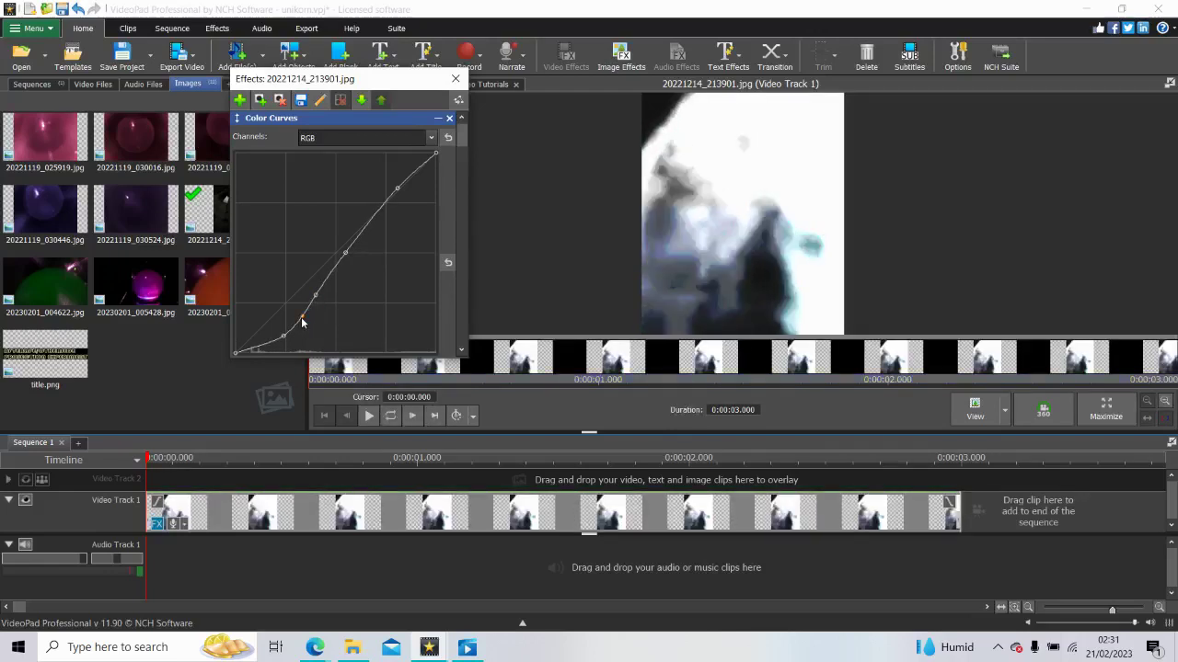
pyautogui.click(328, 277)
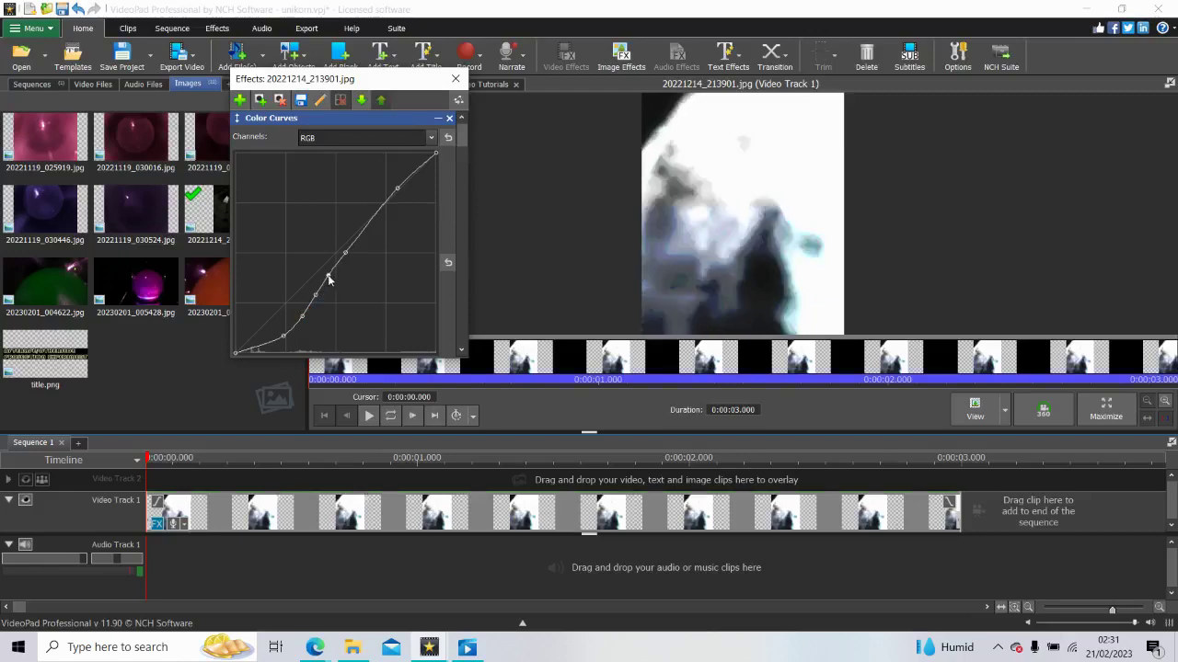
pyautogui.click(370, 223)
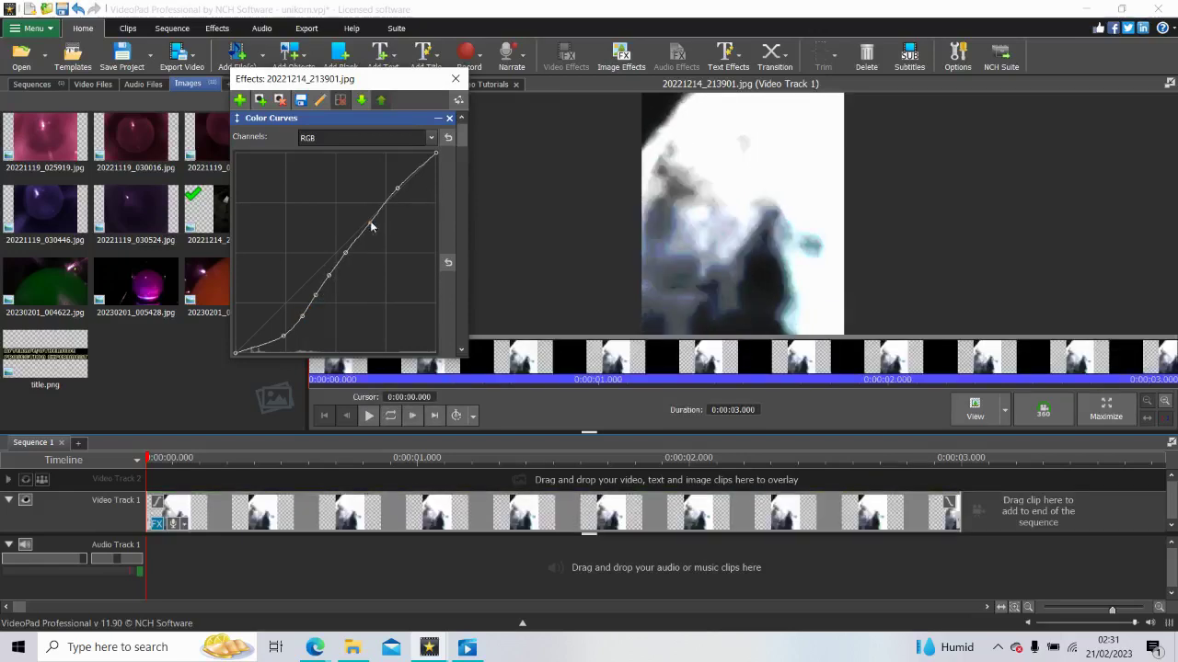
pyautogui.click(261, 349)
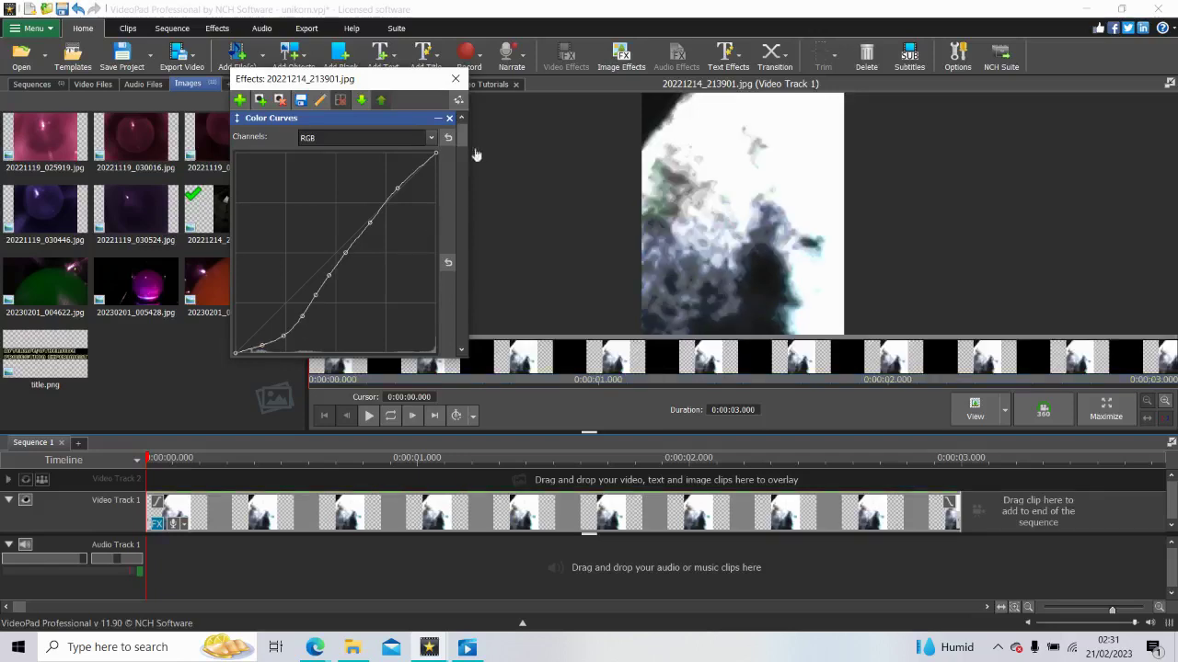
# Step: Add a Sharpen effect to the clip with a sharpness of 50.00
pyautogui.moveTo(465, 138); pyautogui.dragTo(477, 348)
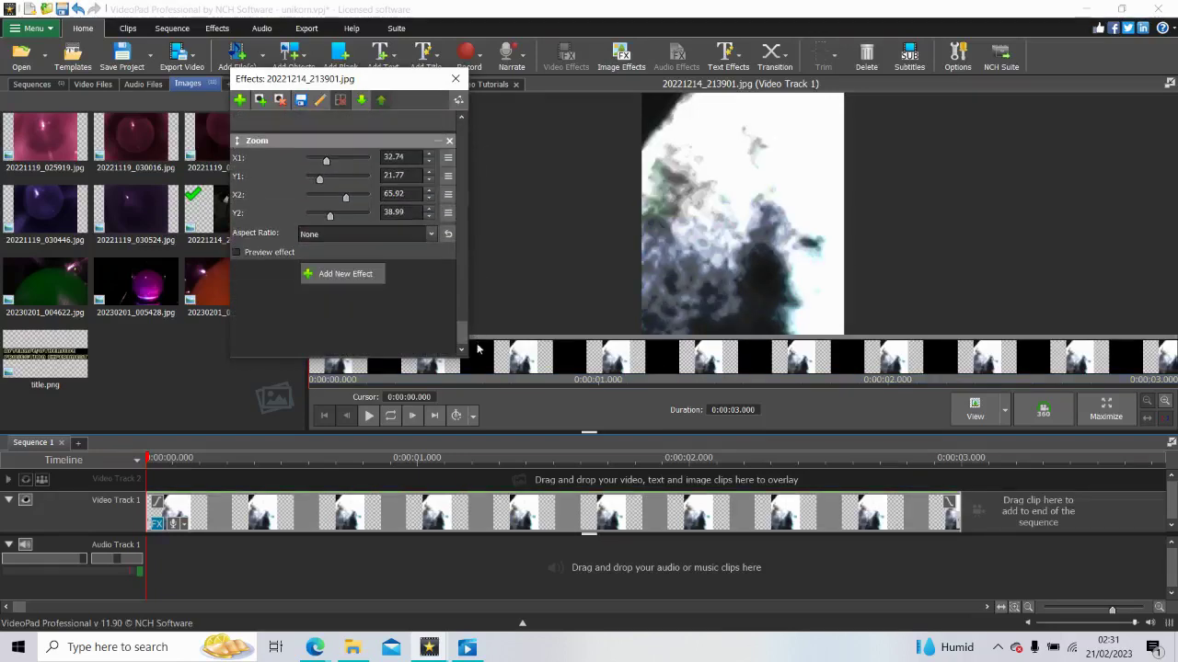
pyautogui.click(342, 273)
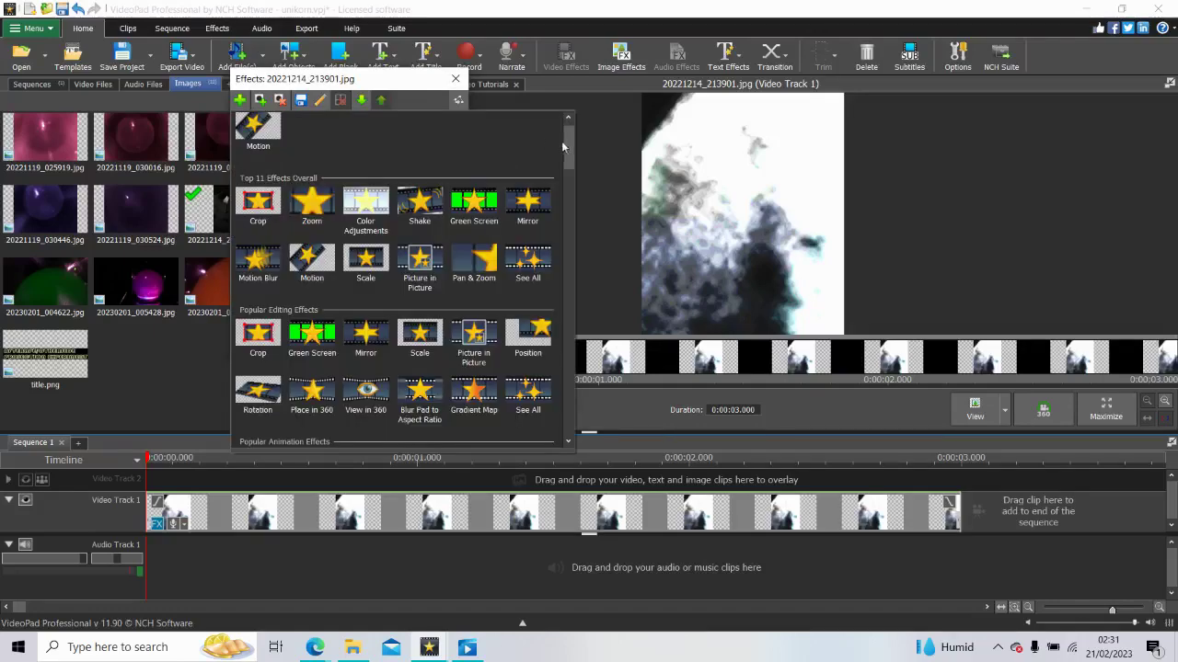
pyautogui.moveTo(570, 150); pyautogui.dragTo(582, 258)
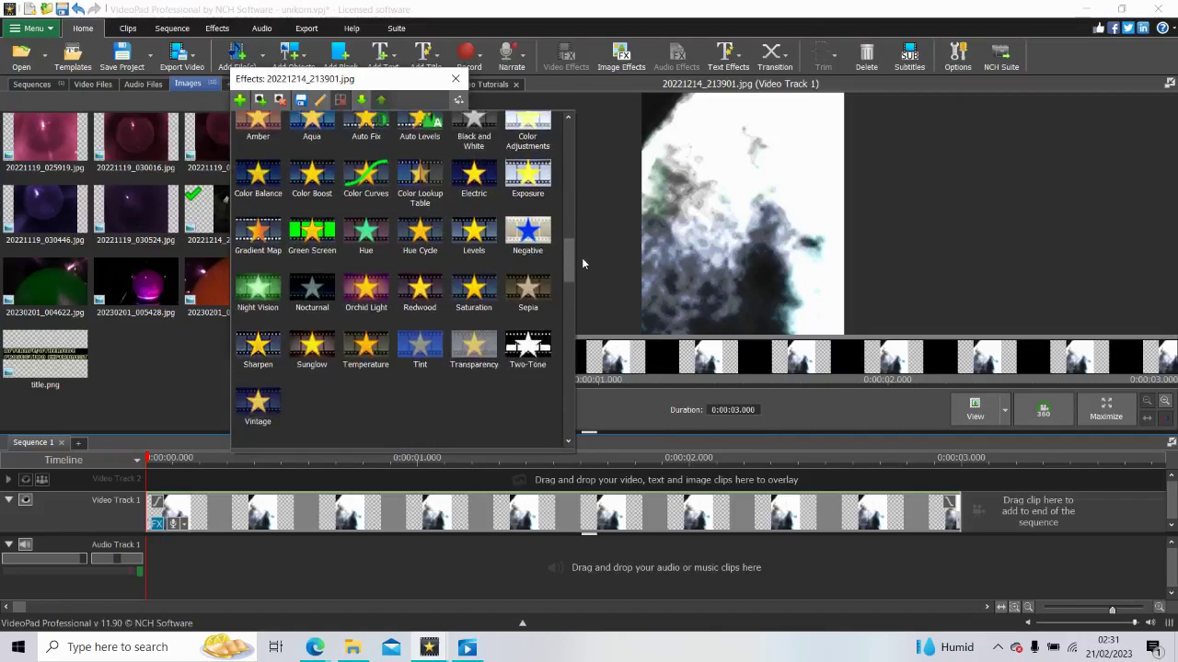
pyautogui.click(263, 347)
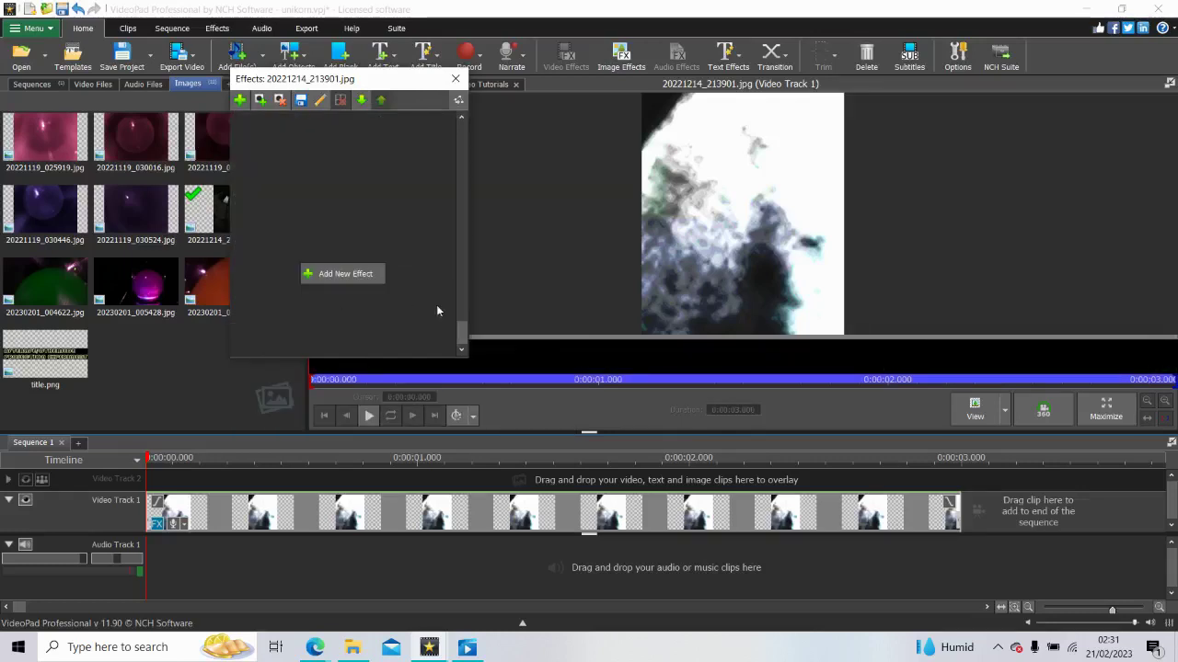
pyautogui.moveTo(465, 294); pyautogui.dragTo(487, 86)
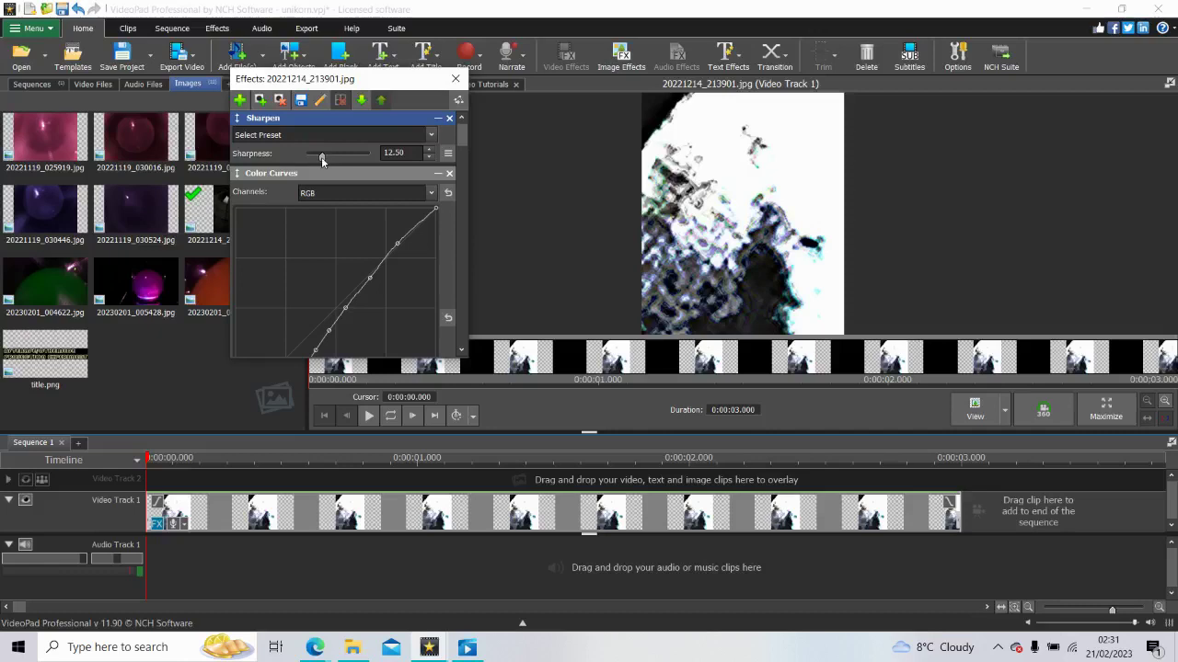
pyautogui.moveTo(322, 157); pyautogui.dragTo(367, 157)
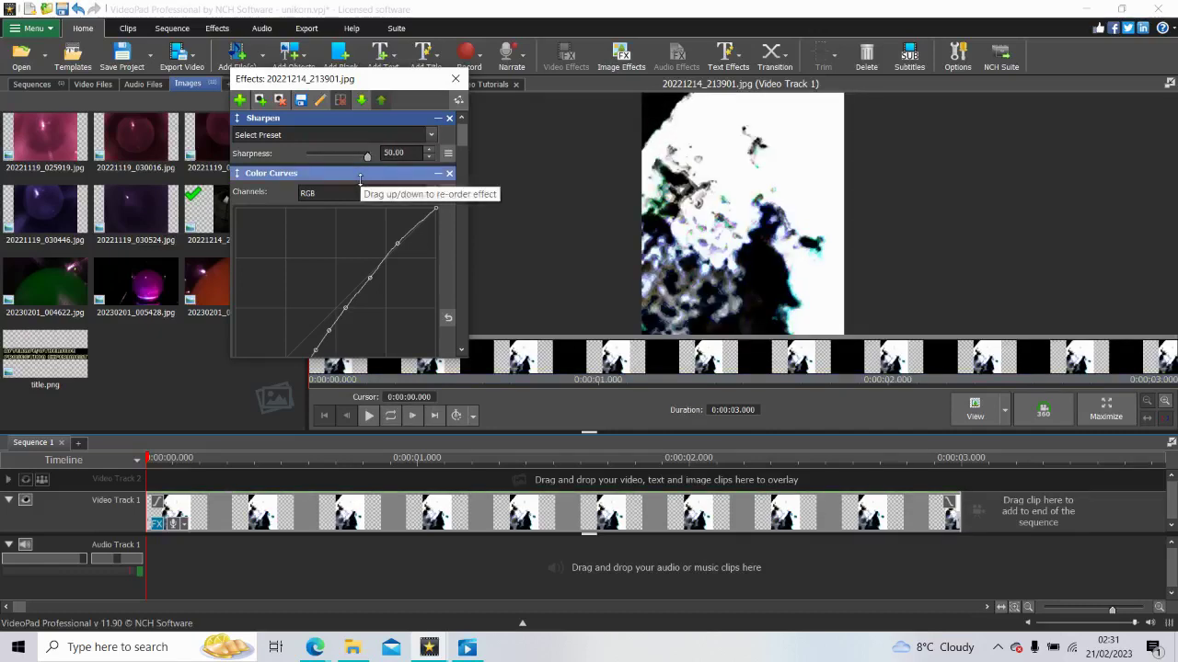
# Step: Examine the sharpened image in the maximized preview, and return to the normal layout
pyautogui.click(1123, 415)
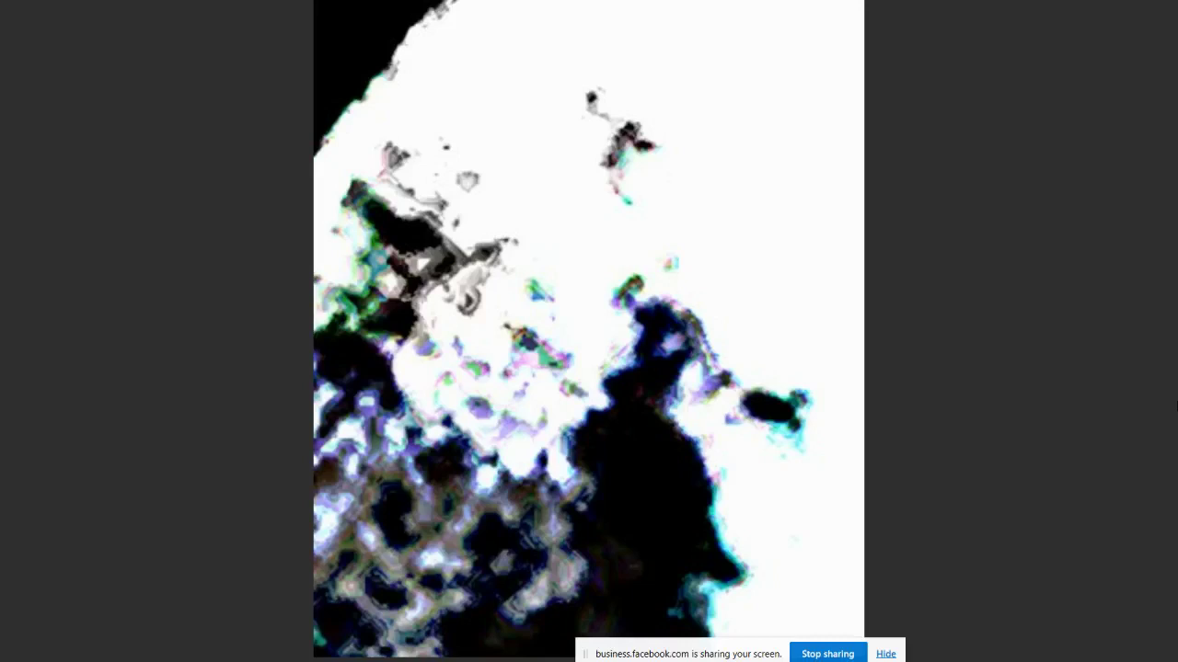
pyautogui.moveTo(1104, 387)
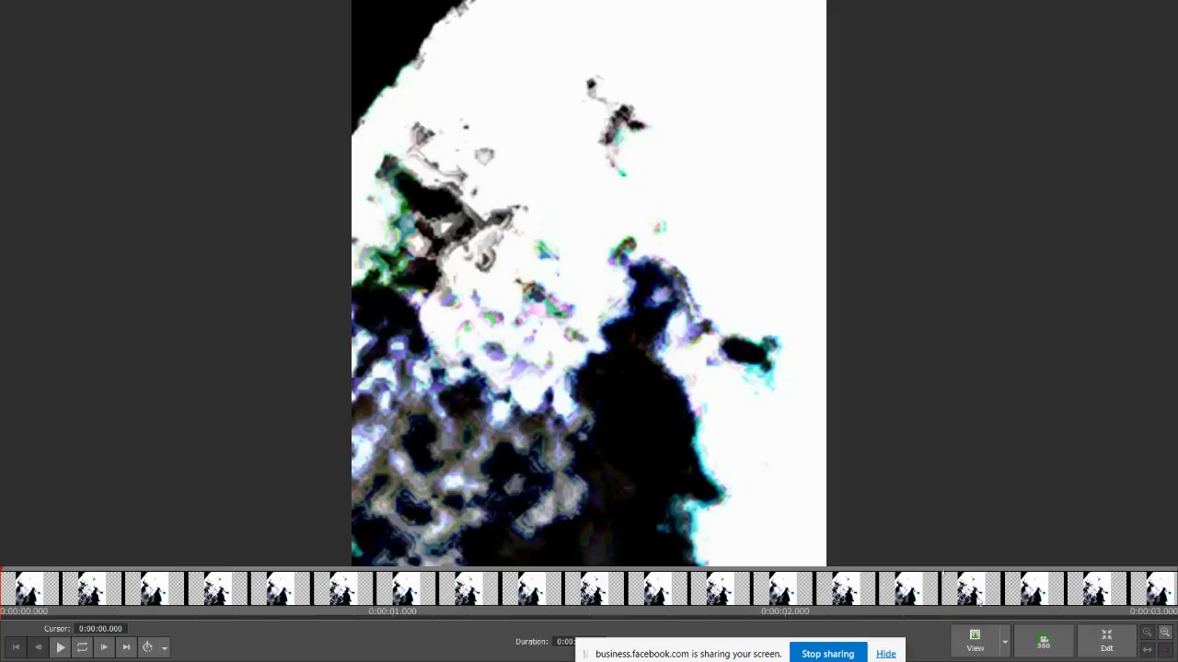
pyautogui.click(1111, 652)
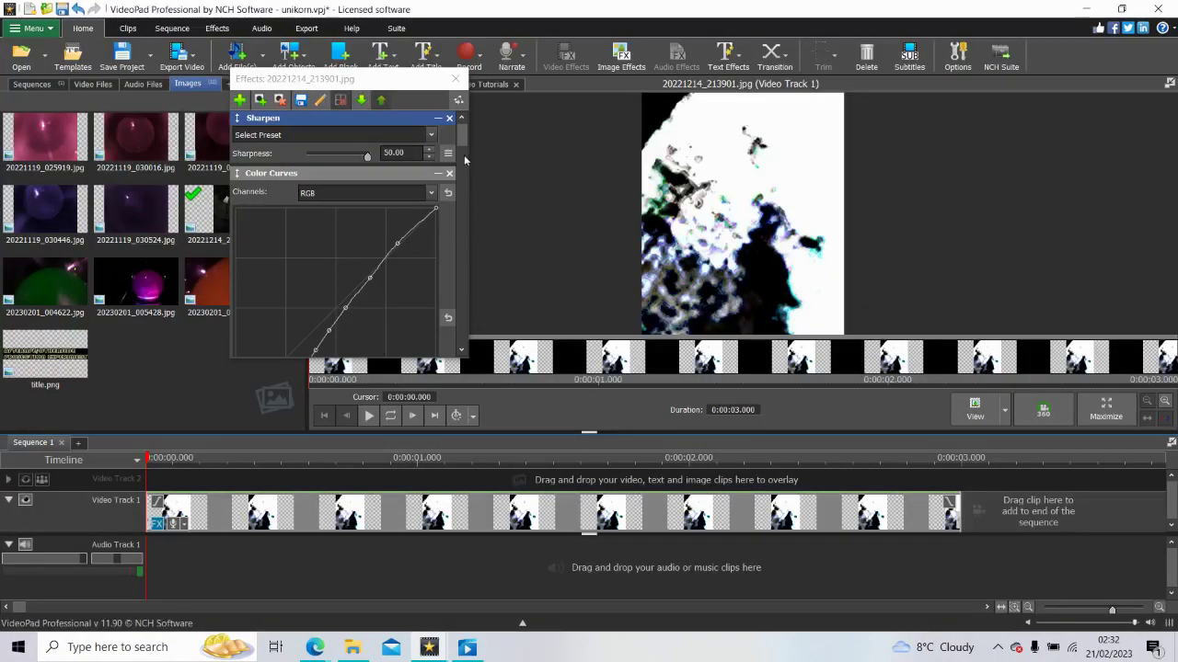
# Step: Add a Zoom effect framing the small area beside the dark shape's edge, about X 64.55 to 81.52 and Y 64.05 to 77.22
pyautogui.scroll(-10, 351, 256)
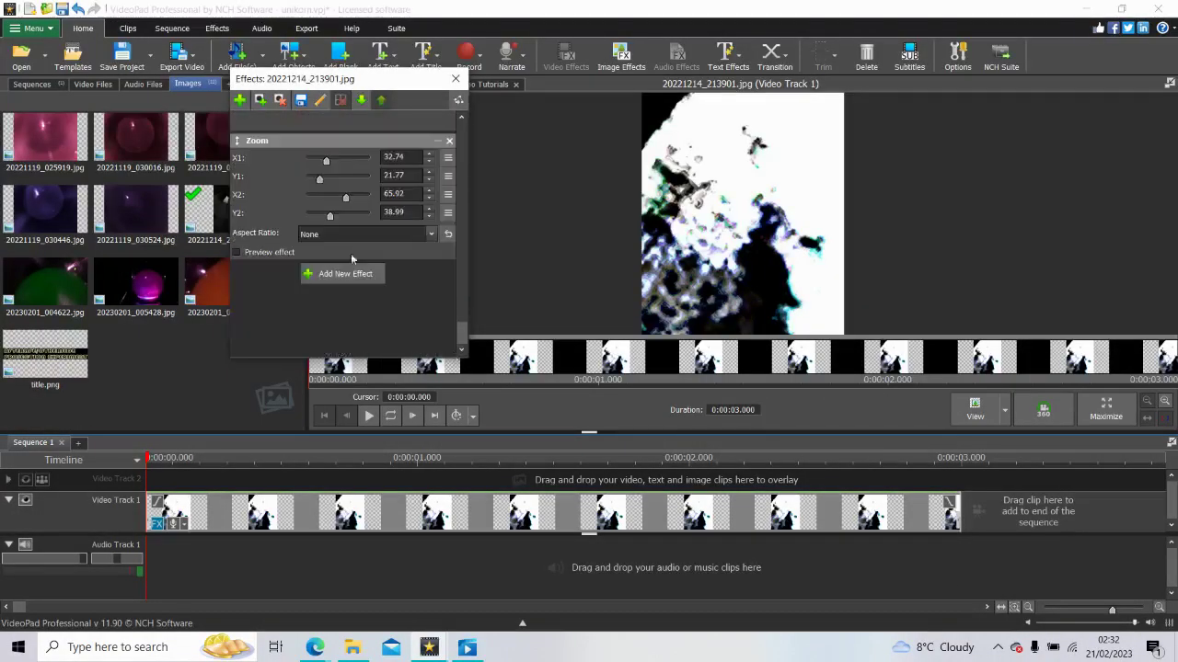
pyautogui.click(345, 274)
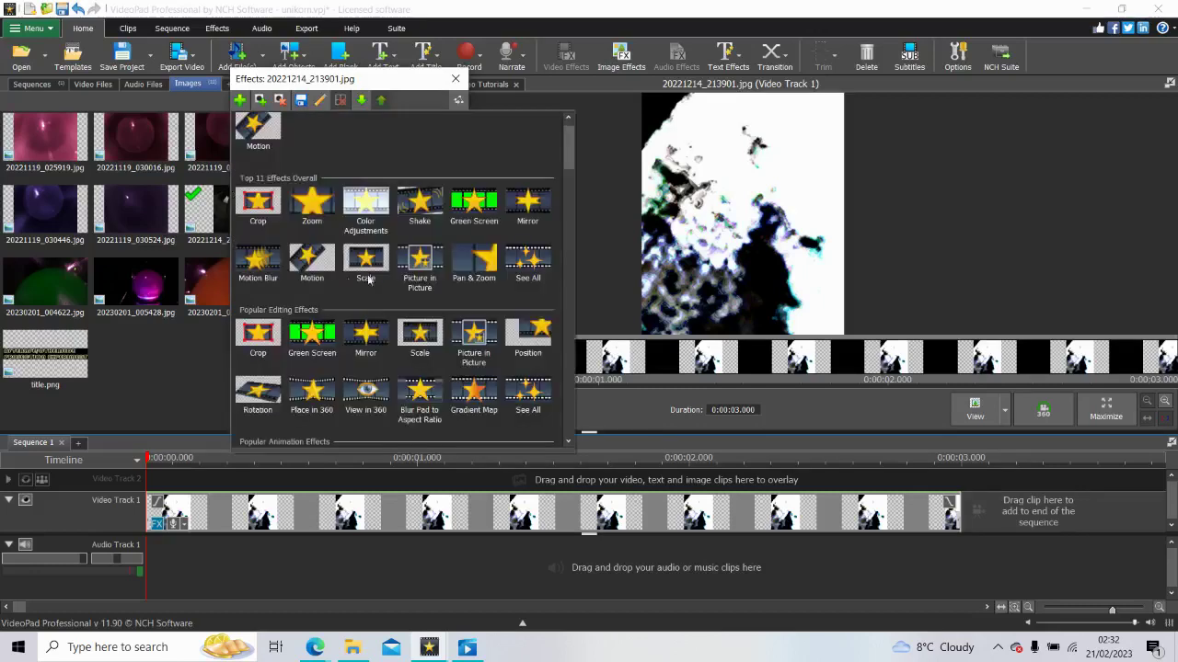
pyautogui.click(311, 204)
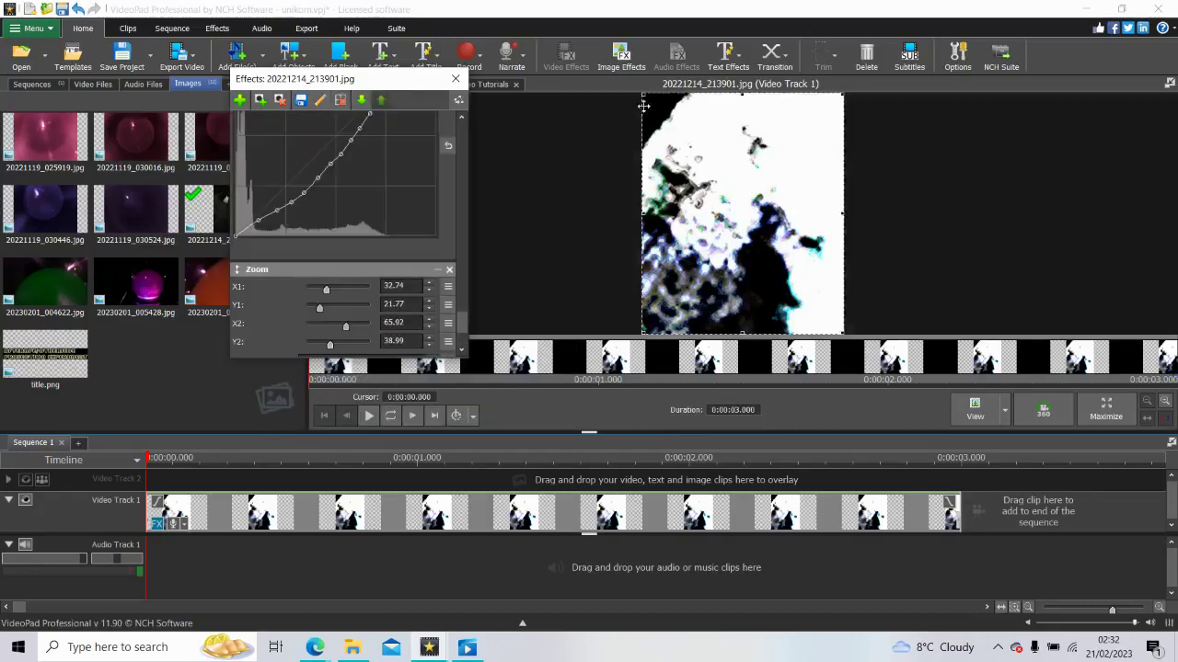
pyautogui.moveTo(643, 95); pyautogui.dragTo(765, 254)
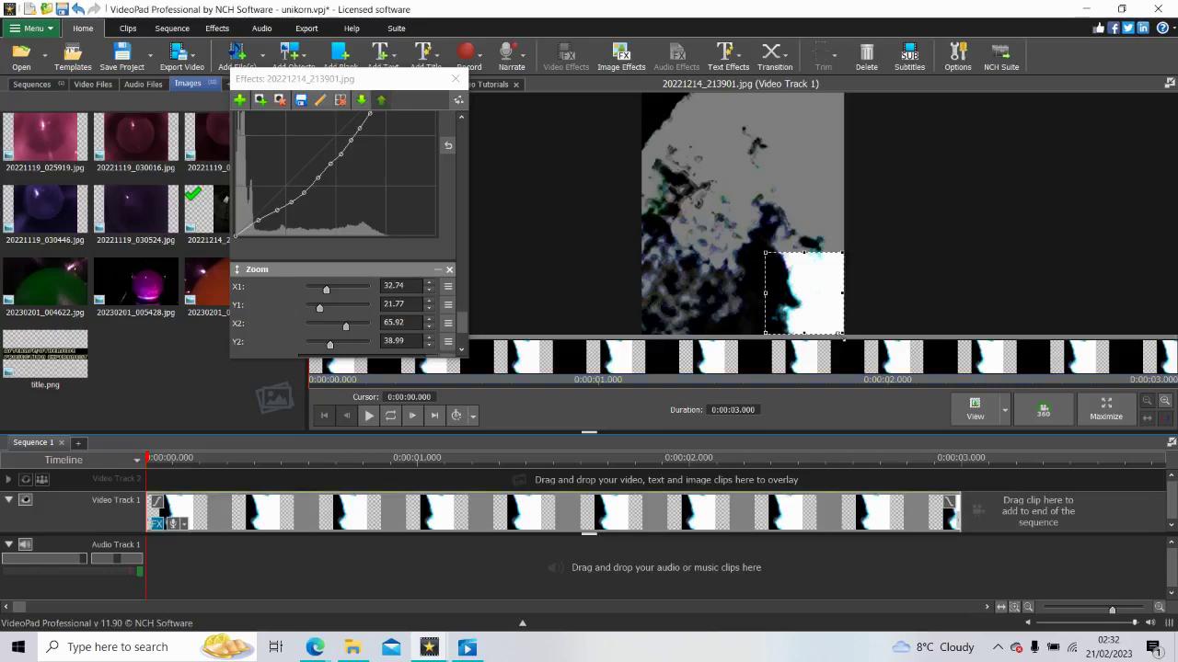
pyautogui.click(841, 339)
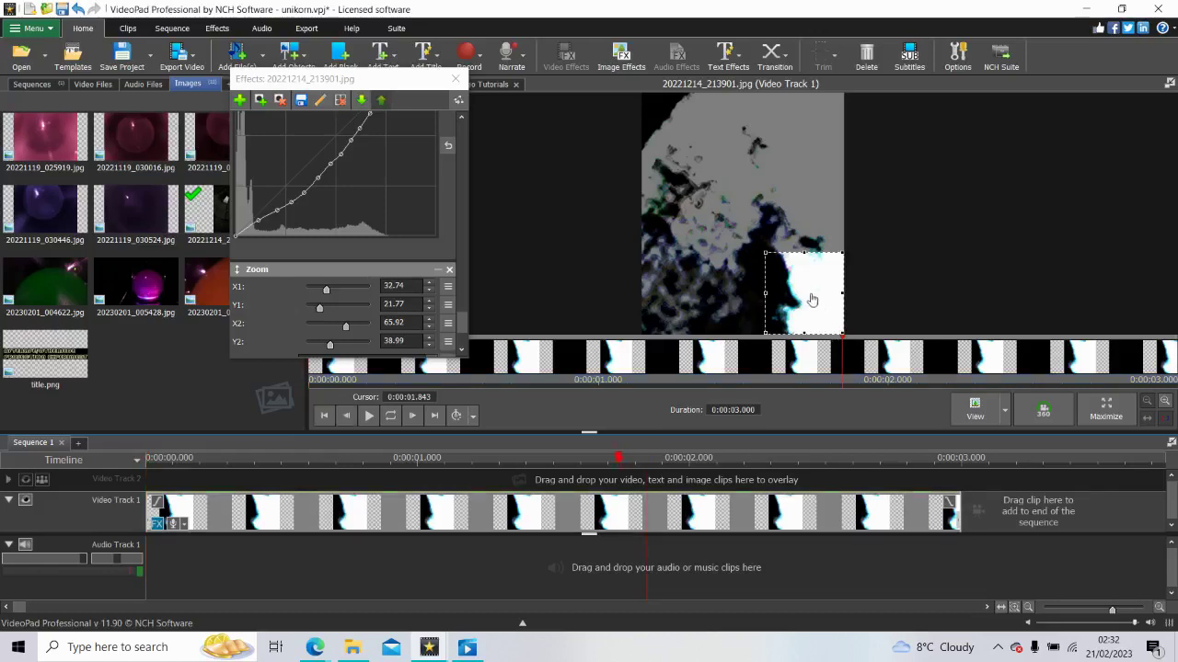
pyautogui.click(810, 340)
pyautogui.click(844, 340)
pyautogui.click(819, 343)
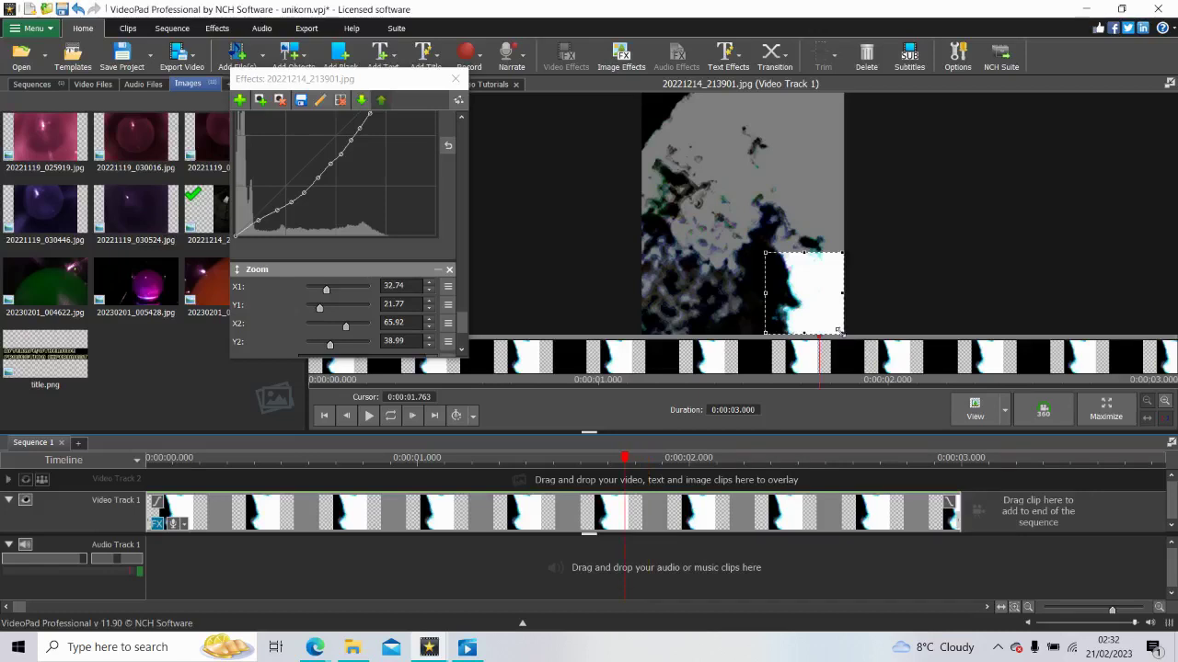
pyautogui.moveTo(839, 332); pyautogui.dragTo(774, 249)
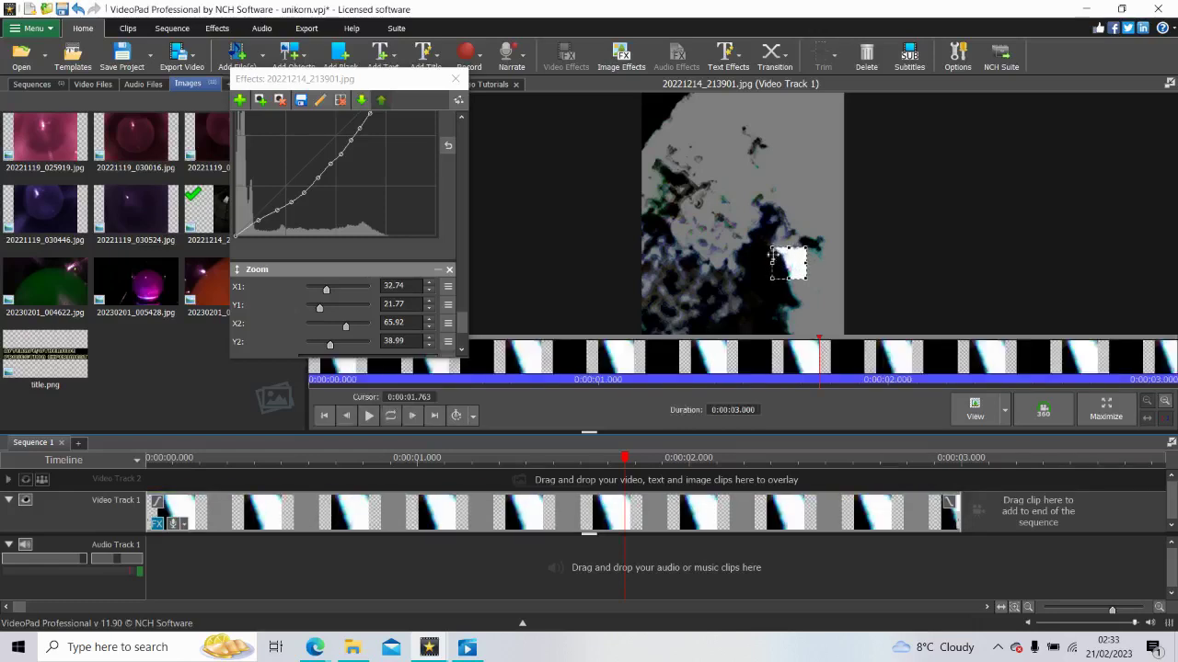
pyautogui.click(578, 457)
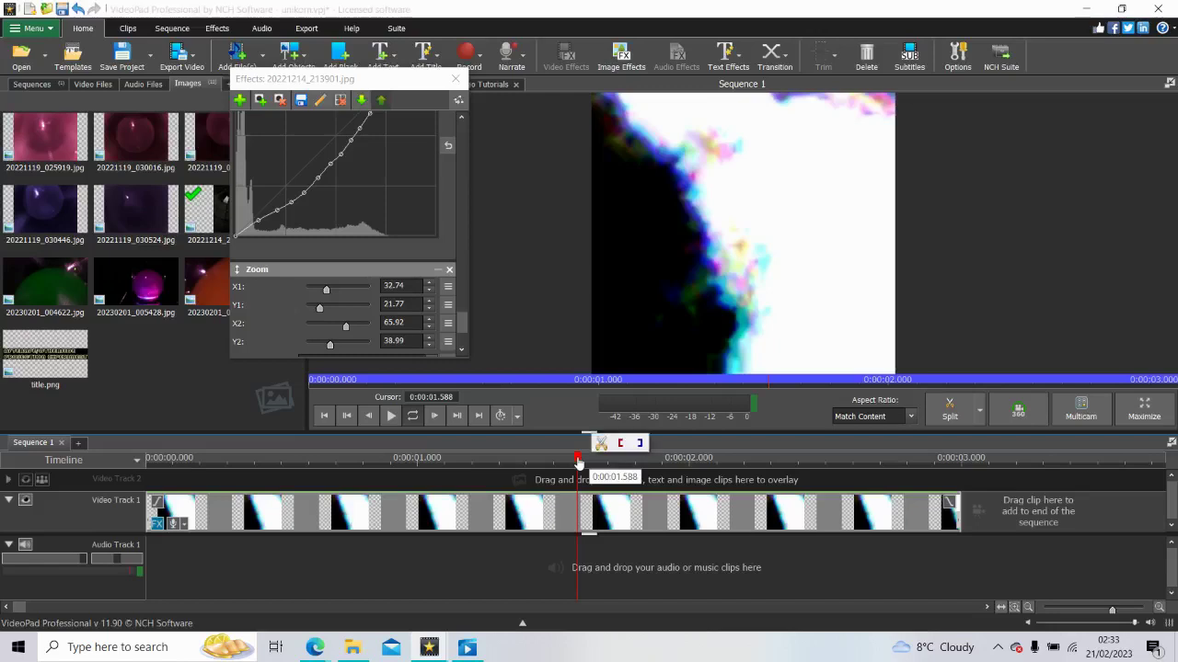
# Step: Add a Color Adjustments effect to the clip with the brightness lowered to -91.80
pyautogui.scroll(-3, 465, 332)
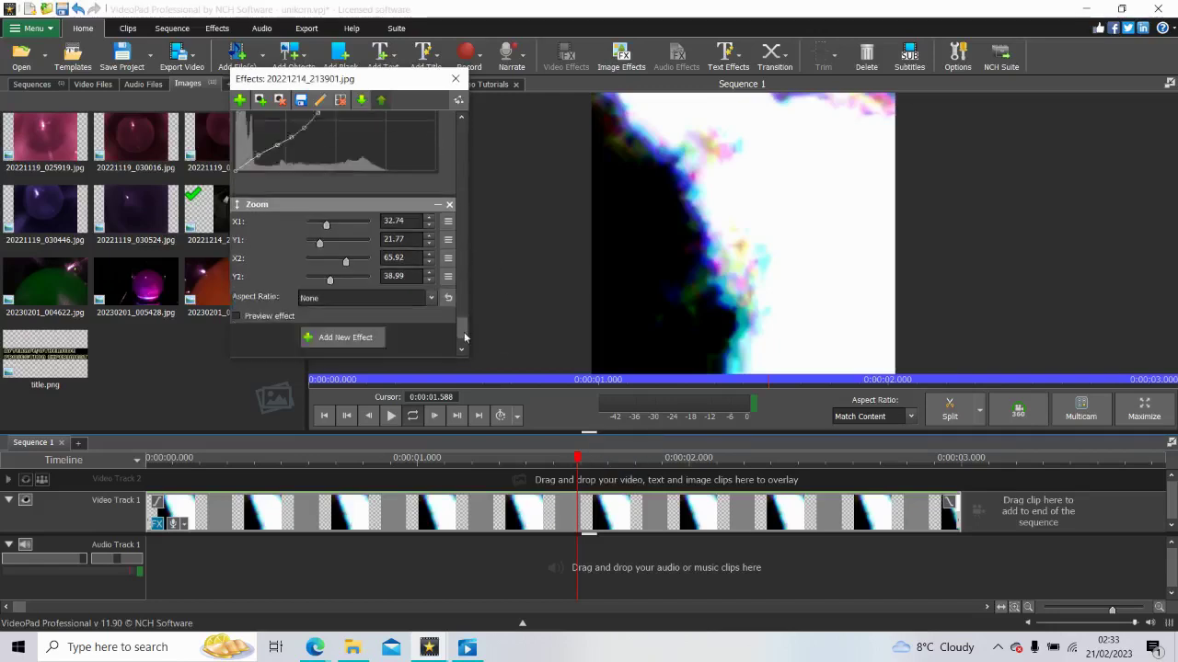
pyautogui.click(377, 277)
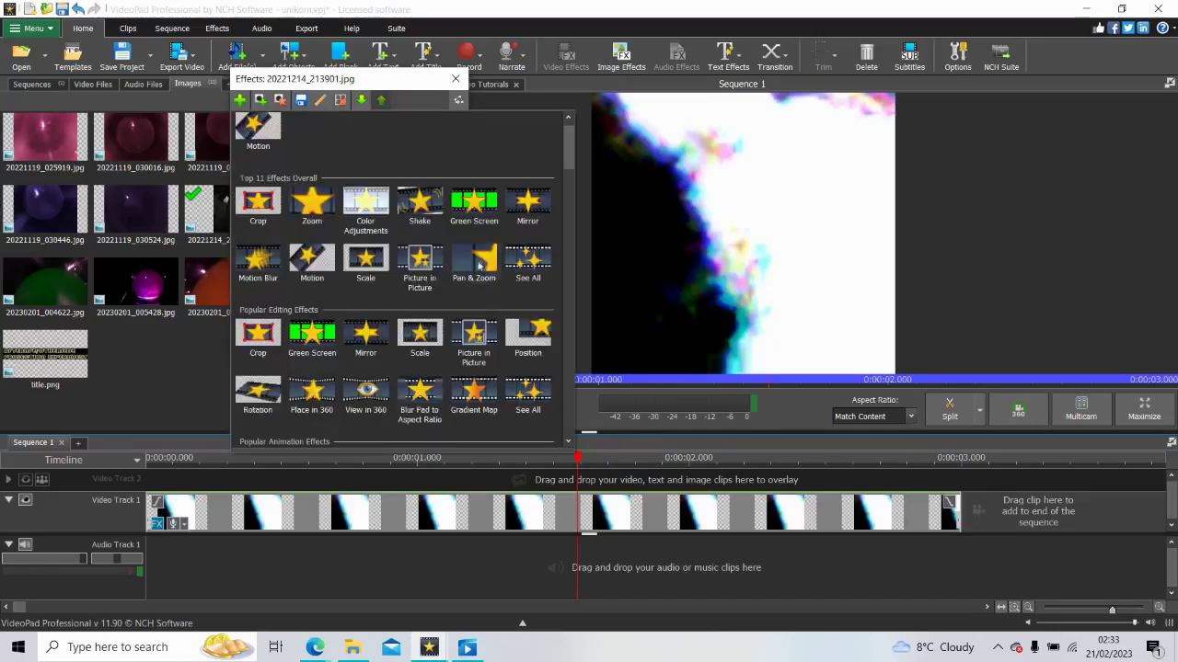
pyautogui.click(363, 206)
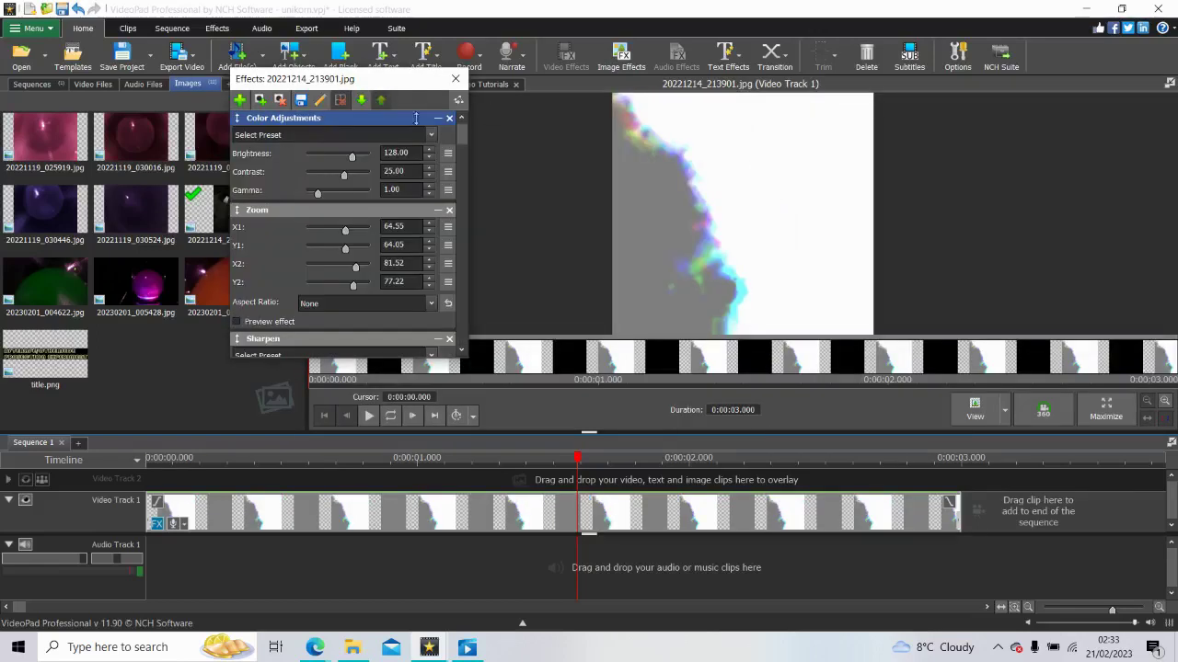
pyautogui.moveTo(352, 159); pyautogui.dragTo(341, 158)
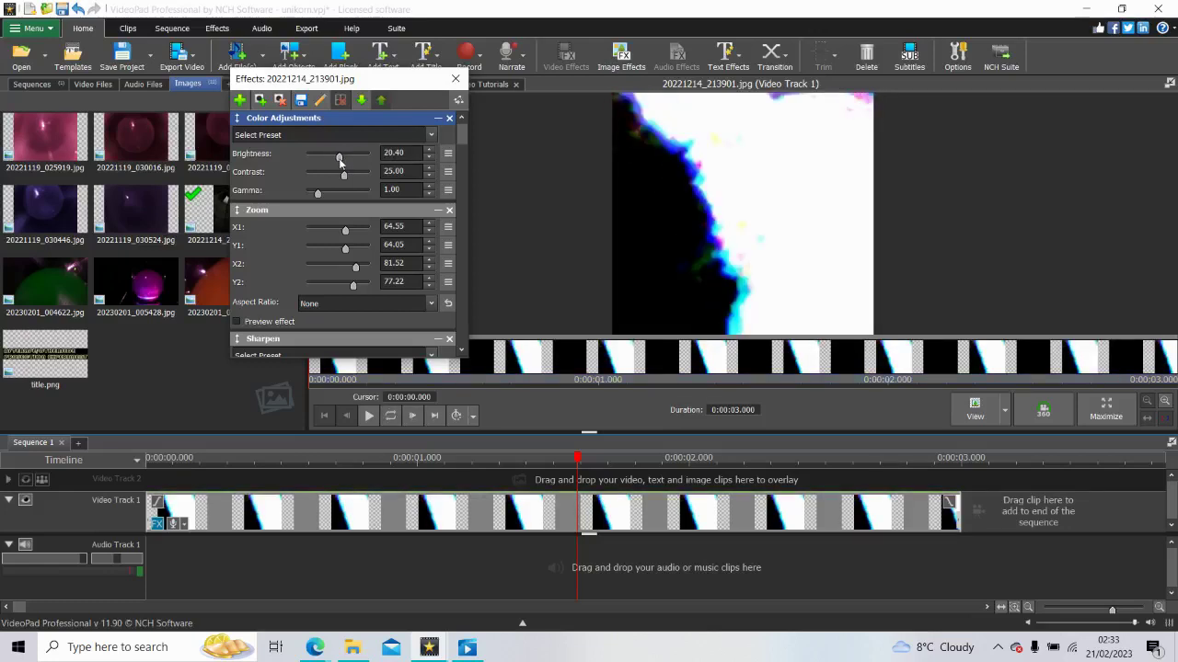
pyautogui.moveTo(339, 160); pyautogui.dragTo(334, 161)
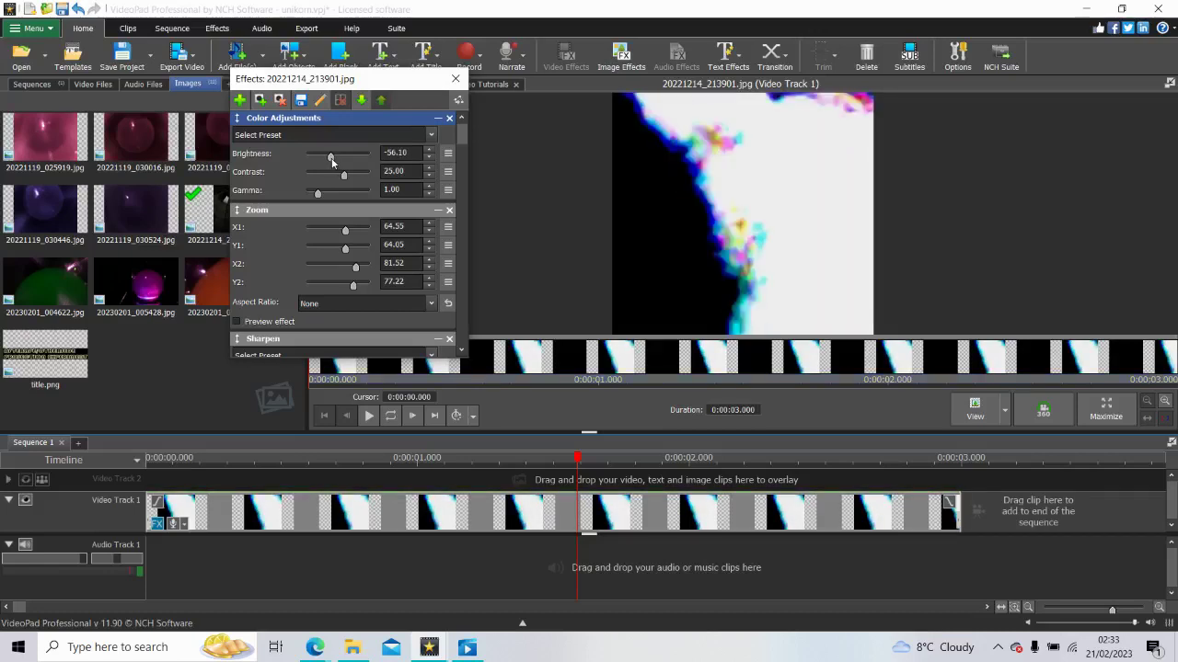
pyautogui.moveTo(330, 161); pyautogui.dragTo(327, 161)
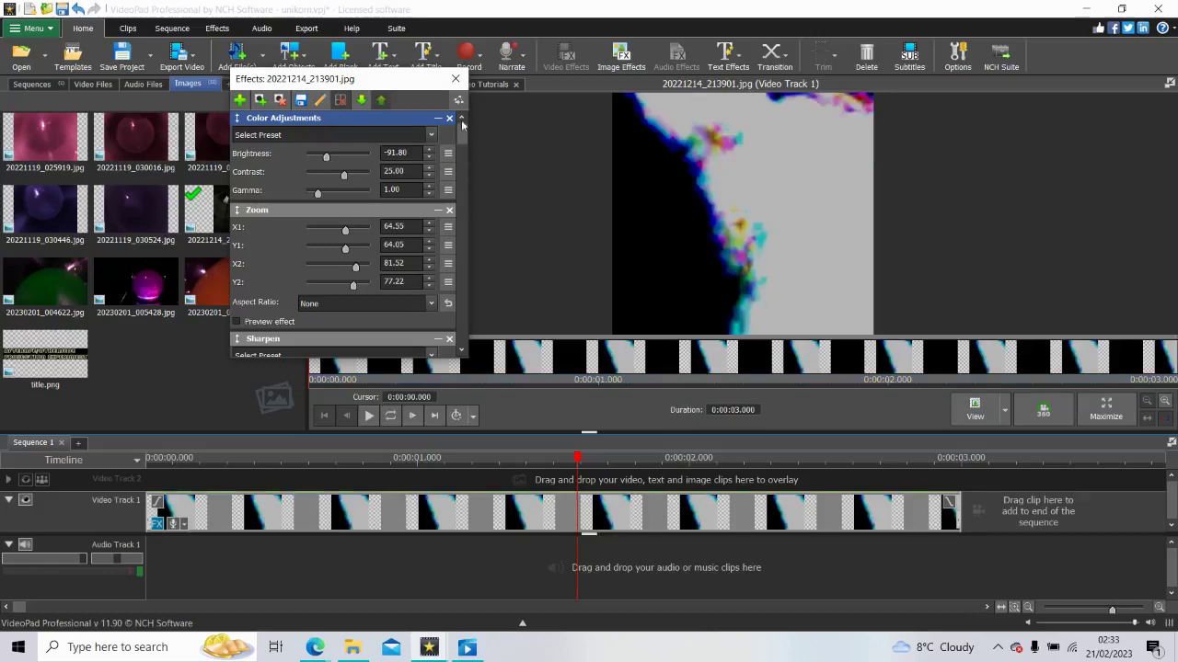
# Step: Add another Zoom effect framing the upper colored spot, about X 21.36 to 52.82 and Y 6.58 to 34.68
pyautogui.moveTo(463, 136); pyautogui.dragTo(454, 352)
pyautogui.click(368, 275)
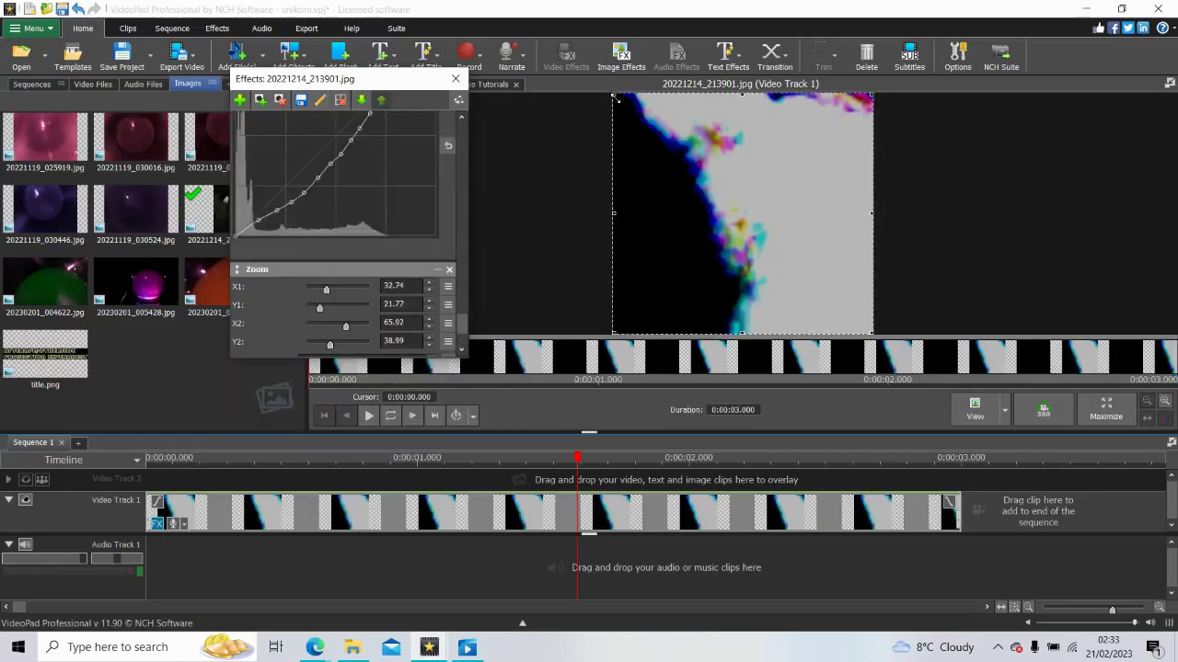
pyautogui.moveTo(615, 96); pyautogui.dragTo(669, 110)
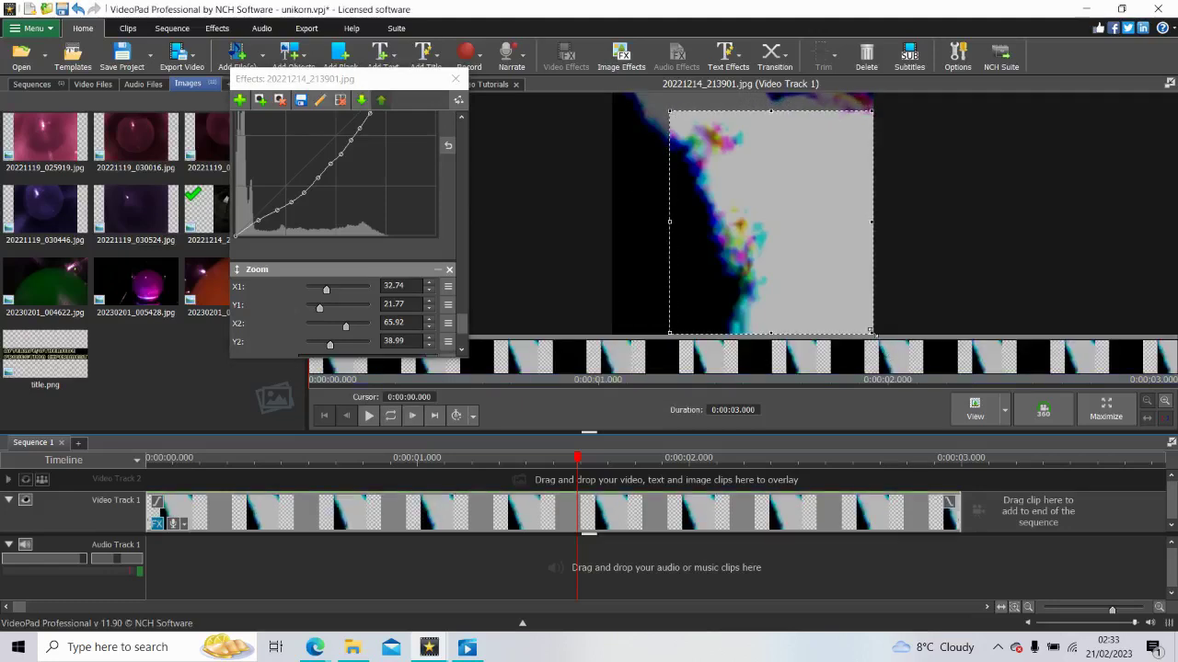
pyautogui.moveTo(871, 333); pyautogui.dragTo(754, 186)
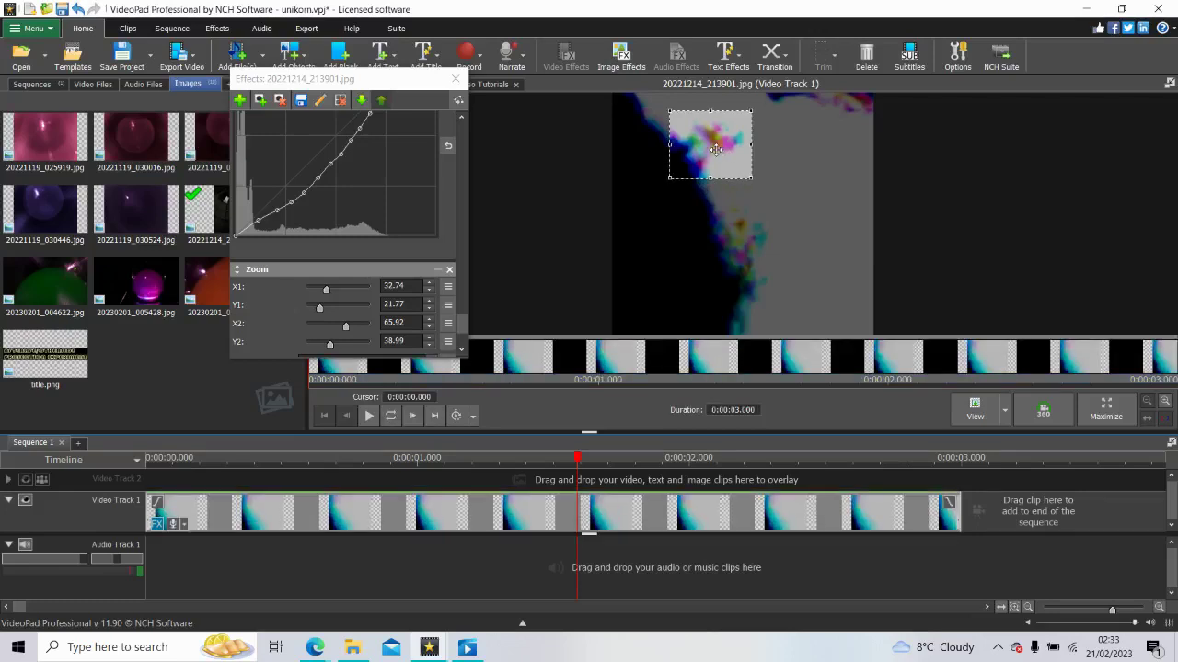
pyautogui.moveTo(715, 149)
pyautogui.mouseDown()
pyautogui.moveTo(706, 150)
pyautogui.moveTo(719, 156)
pyautogui.mouseUp()
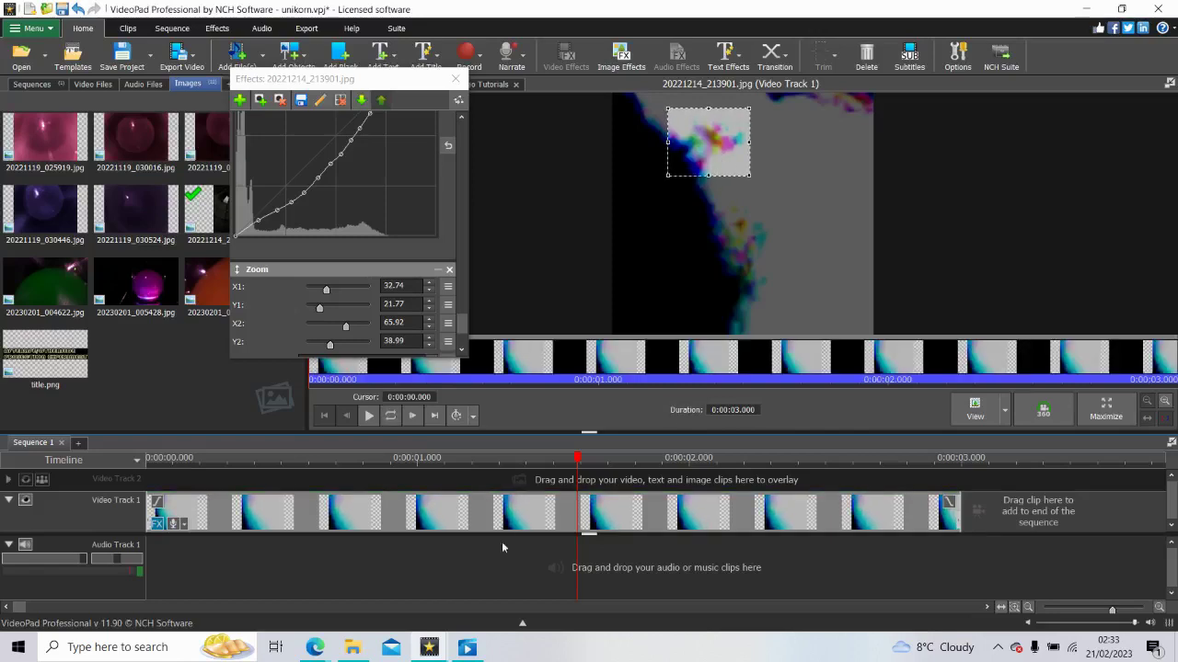
pyautogui.moveTo(547, 459); pyautogui.dragTo(586, 483)
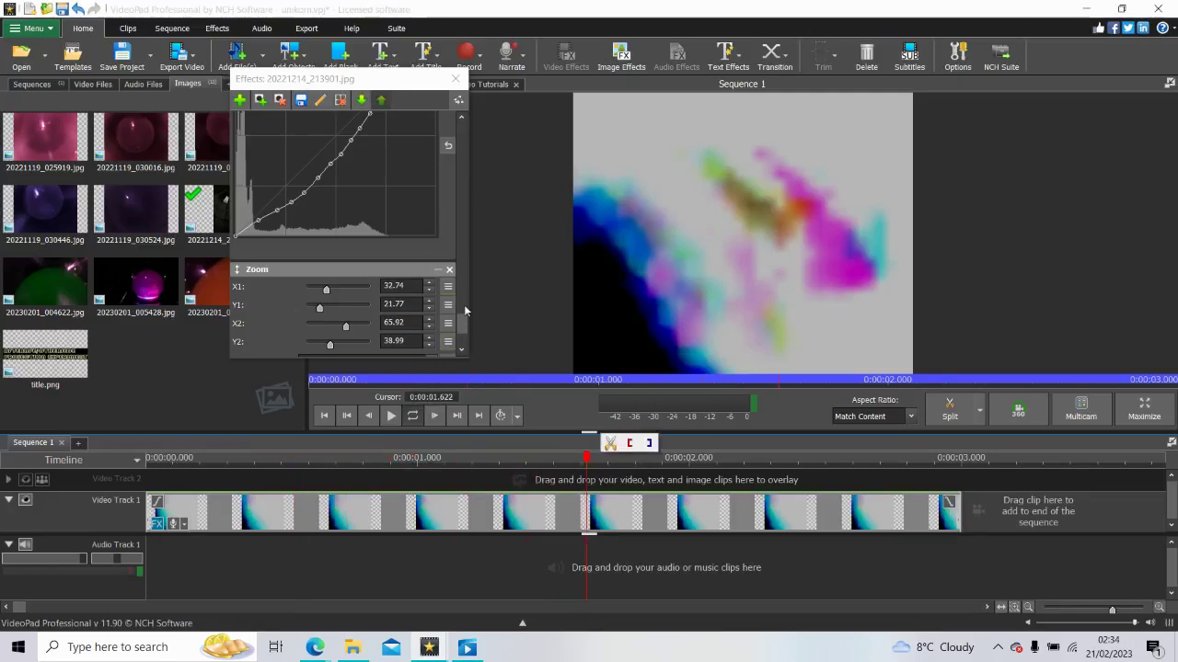
# Step: Add a Color Curves effect and bend its RGB curve well below the diagonal with one point low in the shadows
pyautogui.moveTo(464, 321); pyautogui.dragTo(464, 341)
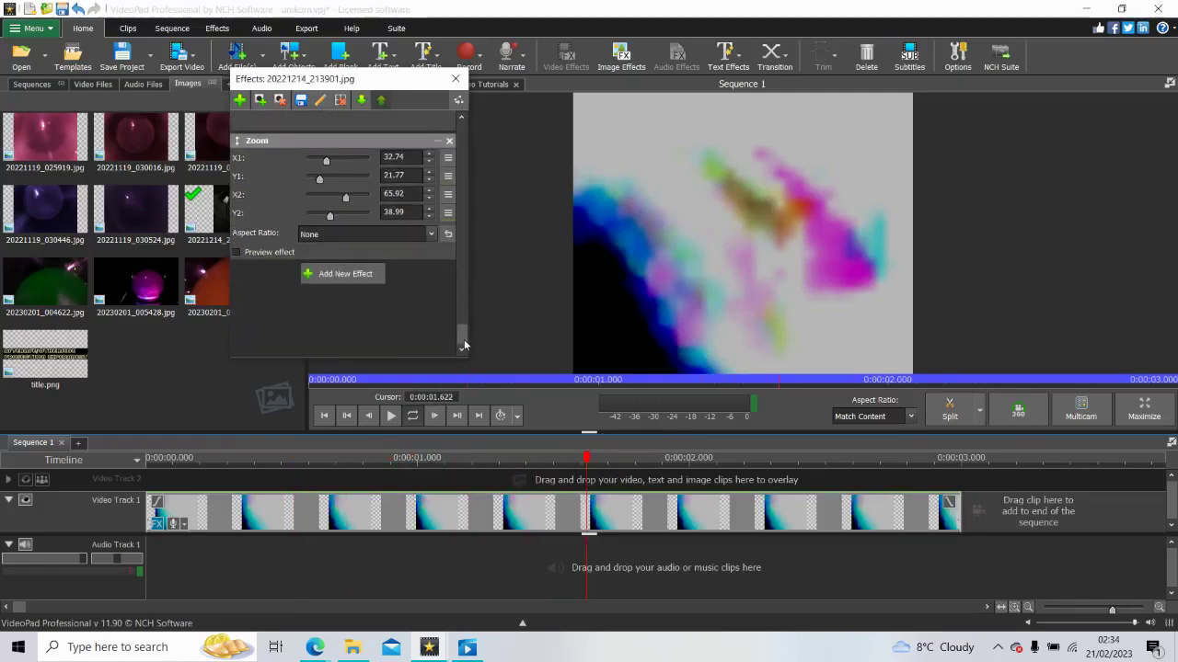
pyautogui.click(345, 274)
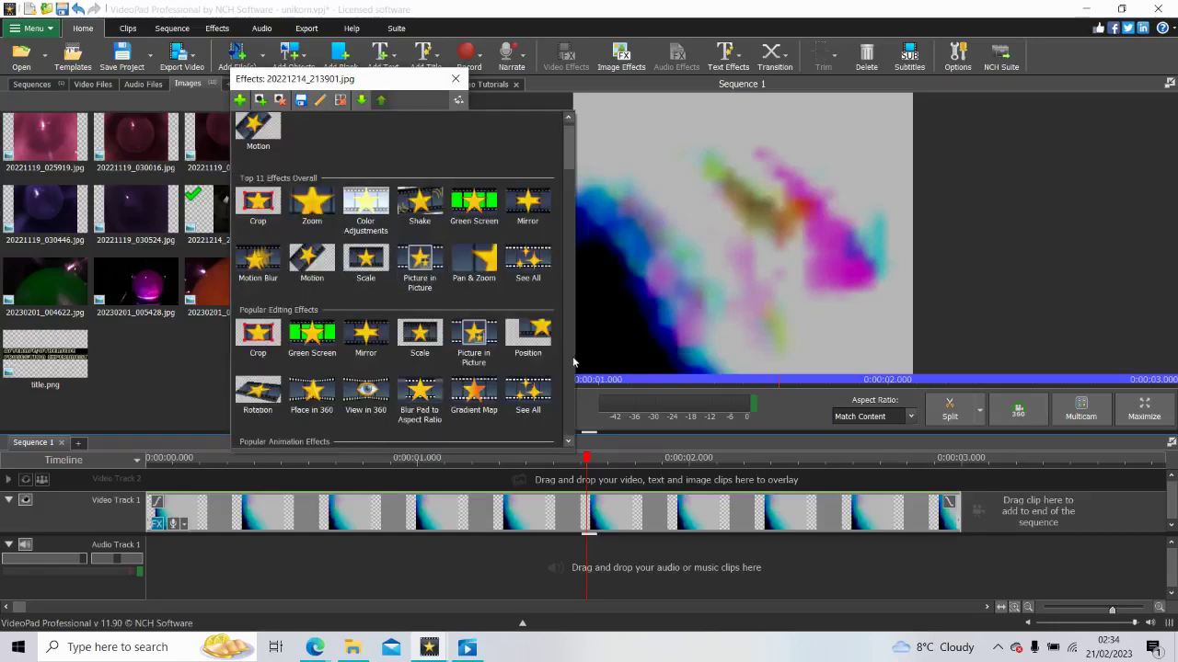
pyautogui.scroll(-6, 572, 363)
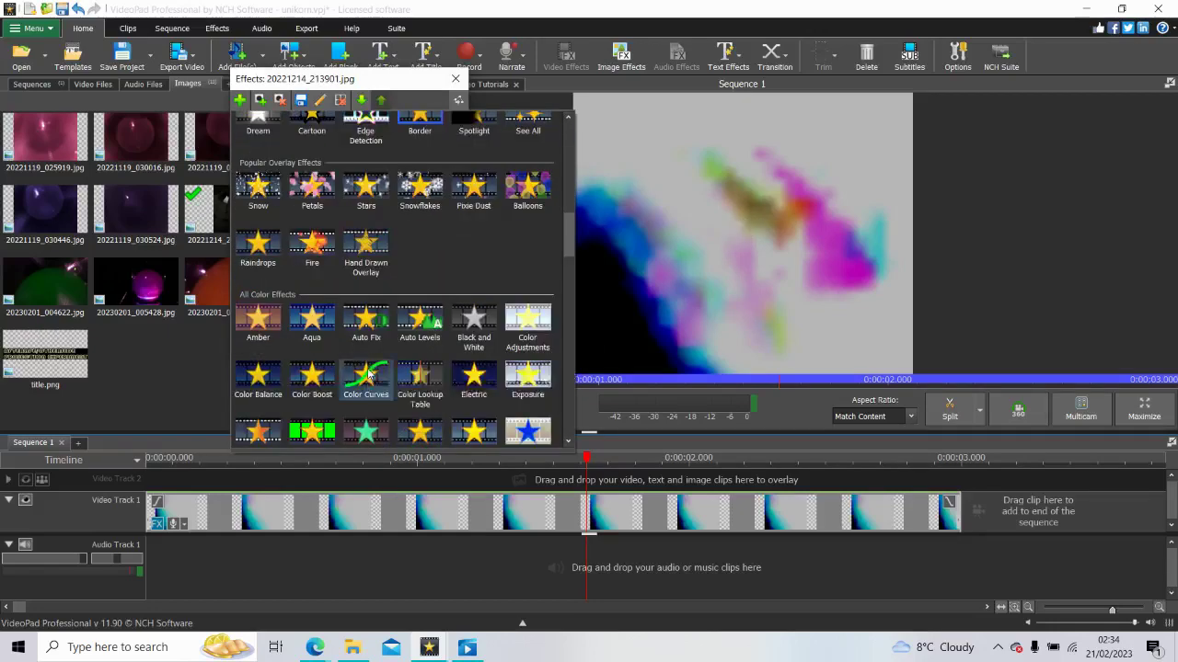
pyautogui.click(367, 372)
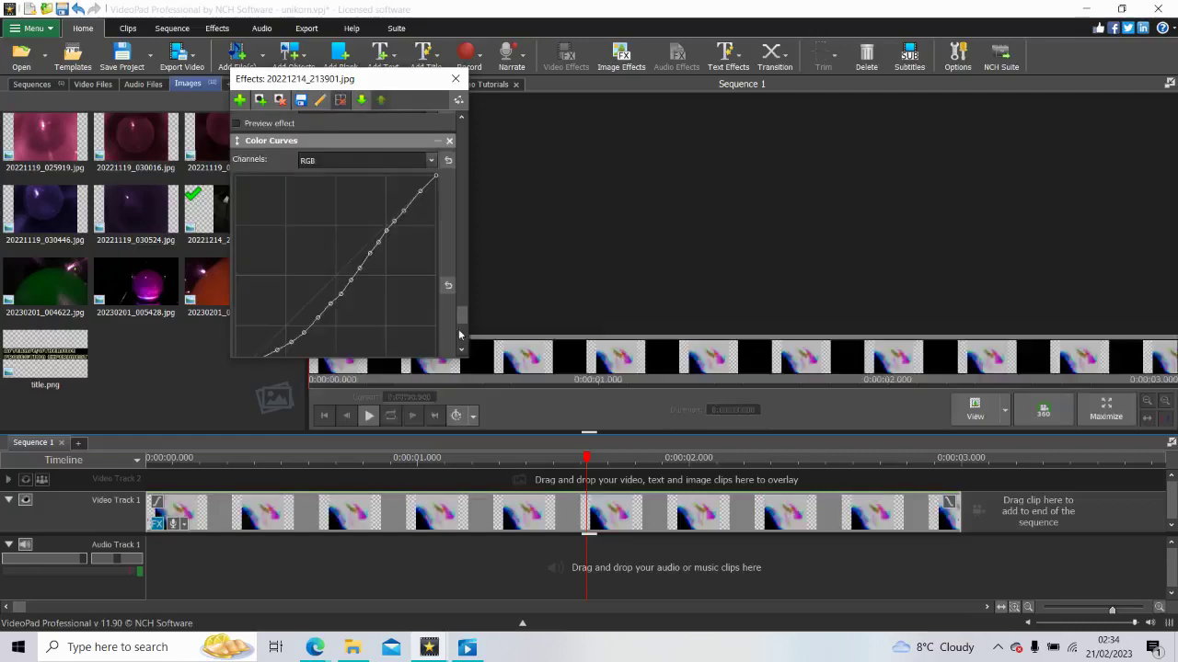
pyautogui.moveTo(394, 203); pyautogui.dragTo(356, 315)
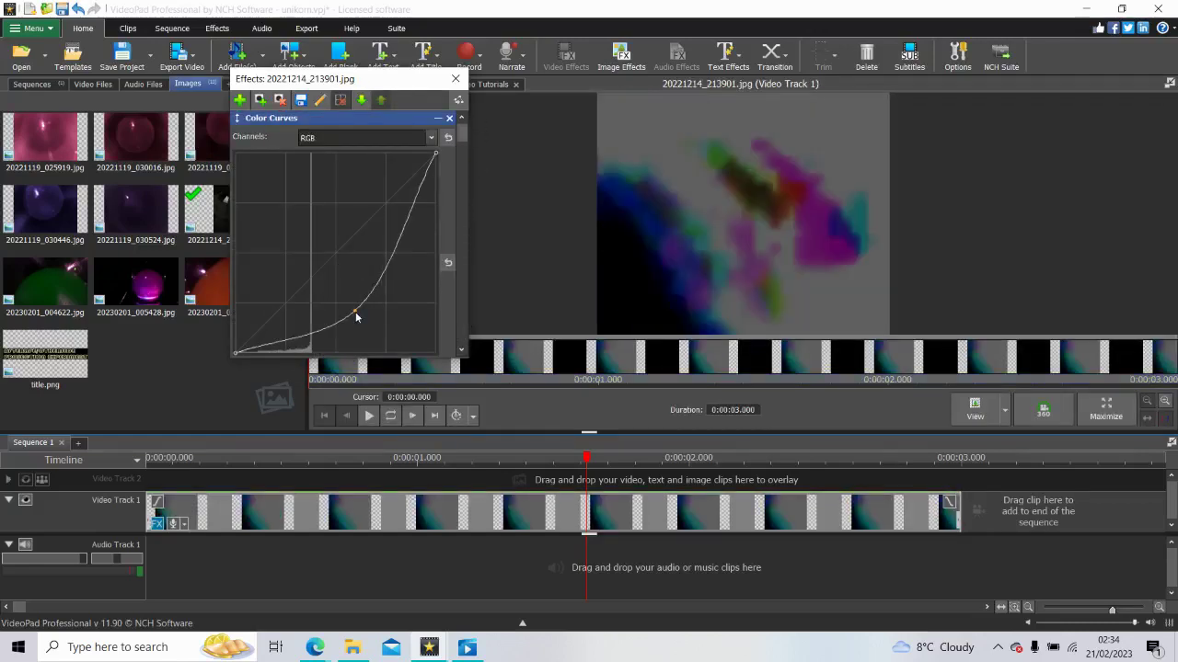
pyautogui.moveTo(356, 316); pyautogui.dragTo(317, 341)
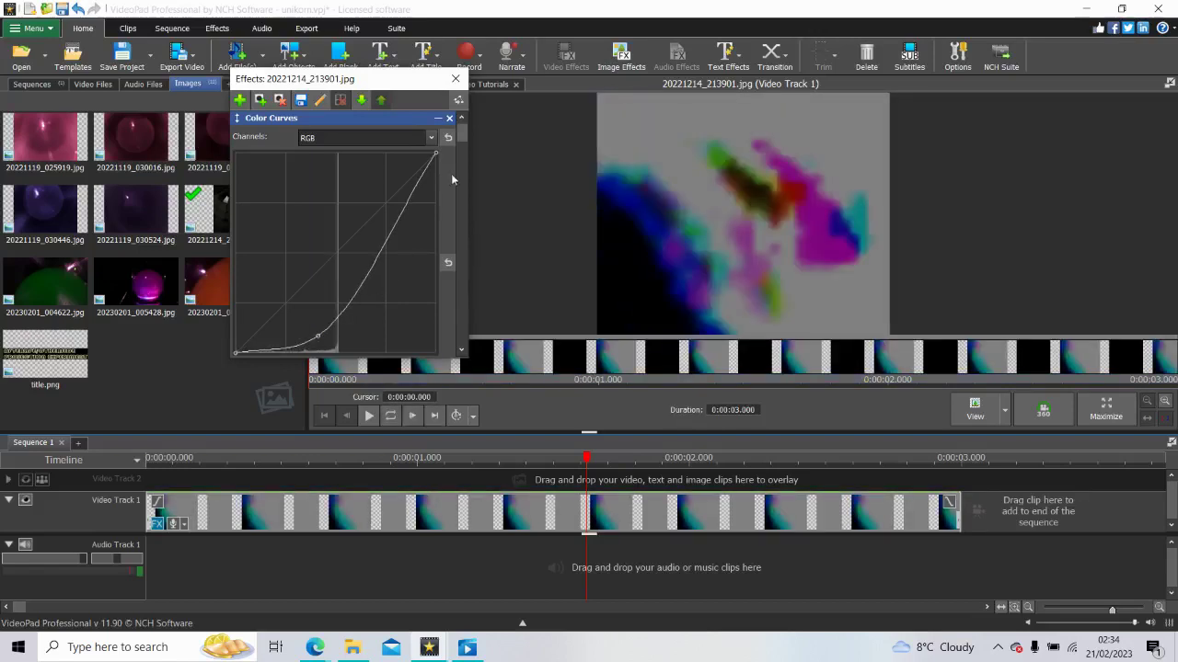
# Step: Enlarge the newest Zoom effect's frame over both colored spots, to about X 20.42 to 78.40 and Y 7.85 to 85.32
pyautogui.scroll(-5, 466, 161)
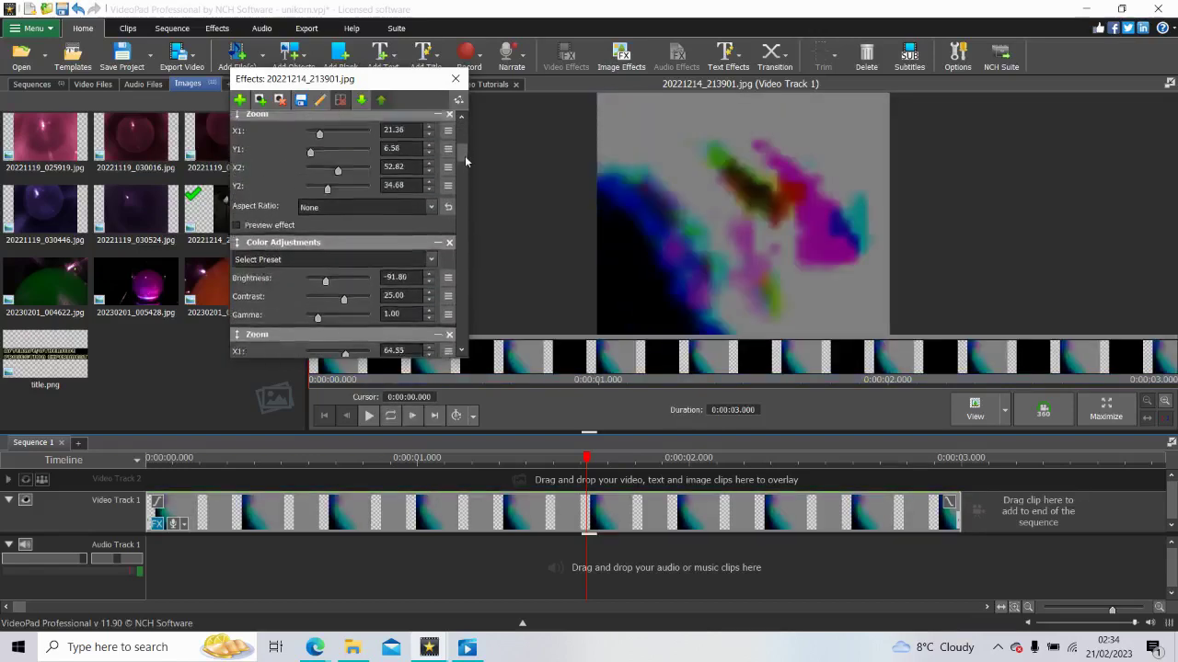
pyautogui.scroll(1, 464, 157)
pyautogui.click(390, 140)
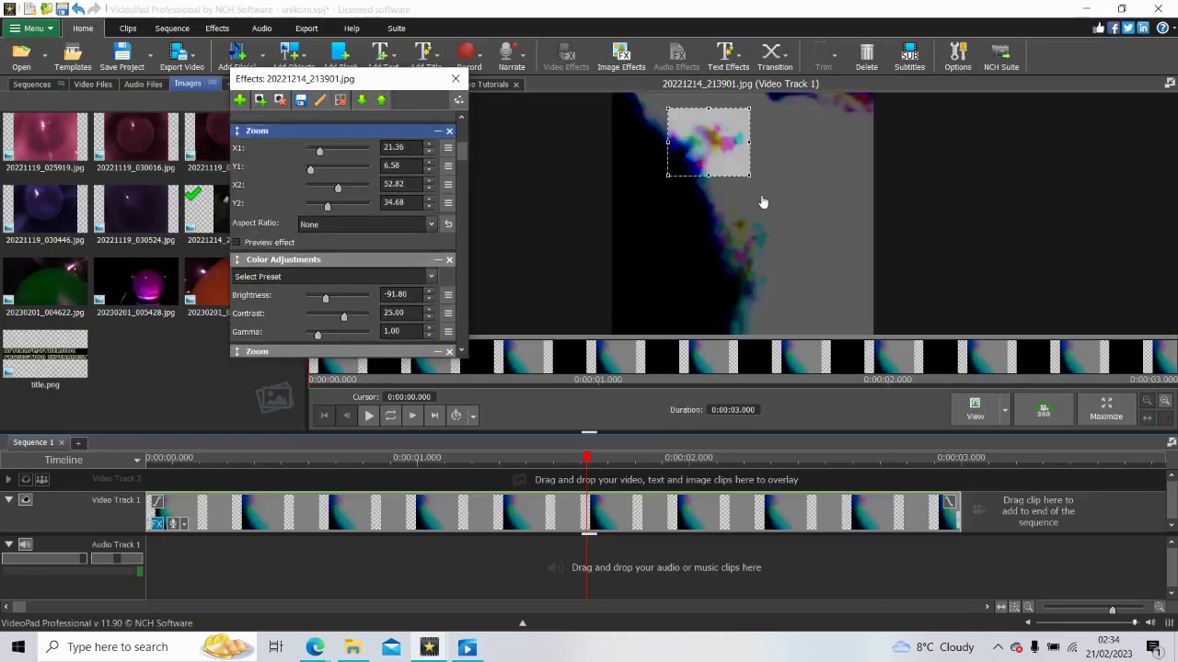
pyautogui.moveTo(745, 172); pyautogui.dragTo(818, 295)
pyautogui.moveTo(731, 241); pyautogui.dragTo(727, 245)
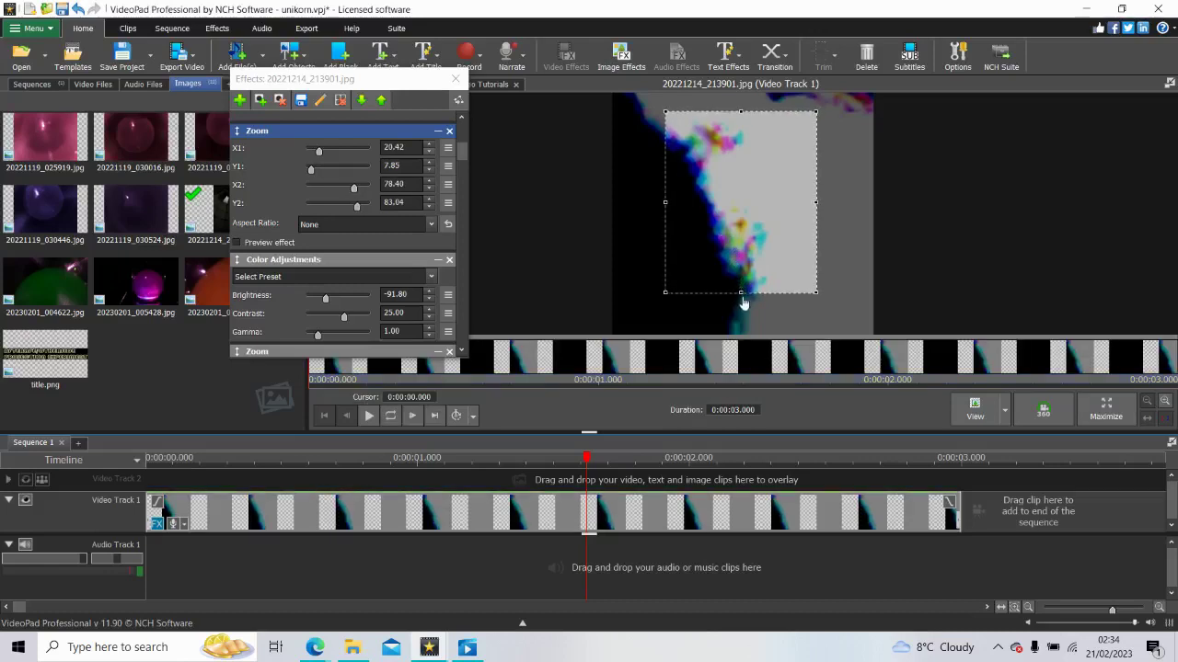
pyautogui.moveTo(741, 296); pyautogui.dragTo(742, 301)
pyautogui.click(704, 457)
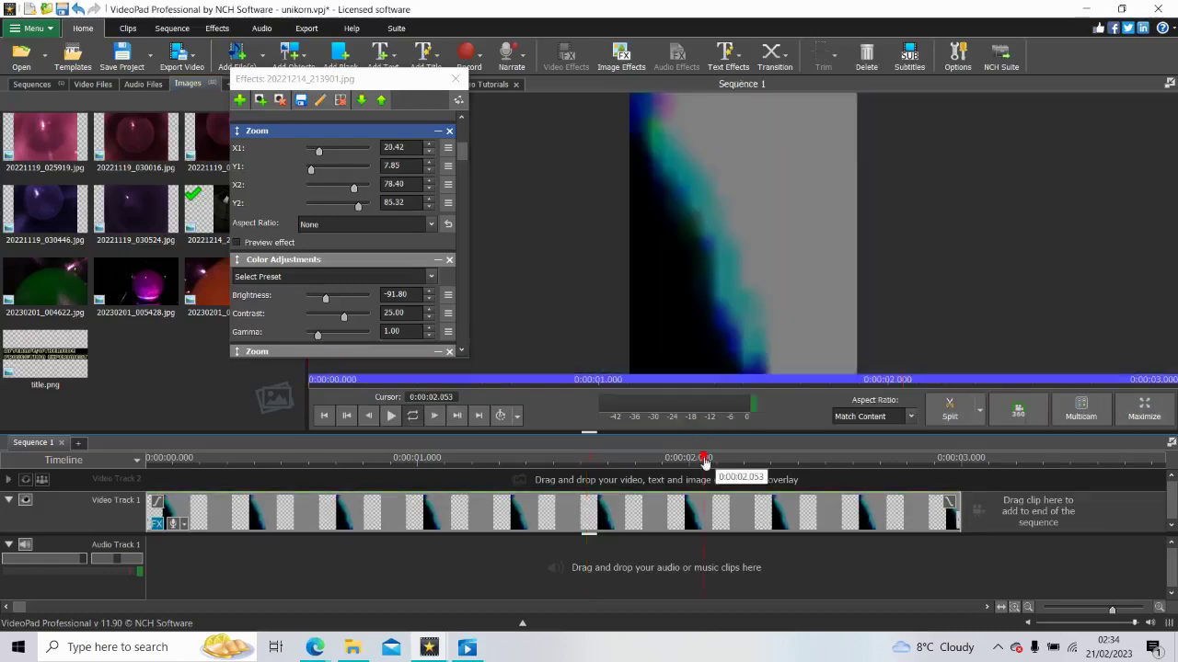
# Step: Add a Sharpen effect to the 20221214_213901.jpg clip
pyautogui.moveTo(460, 154); pyautogui.dragTo(454, 347)
pyautogui.click(359, 260)
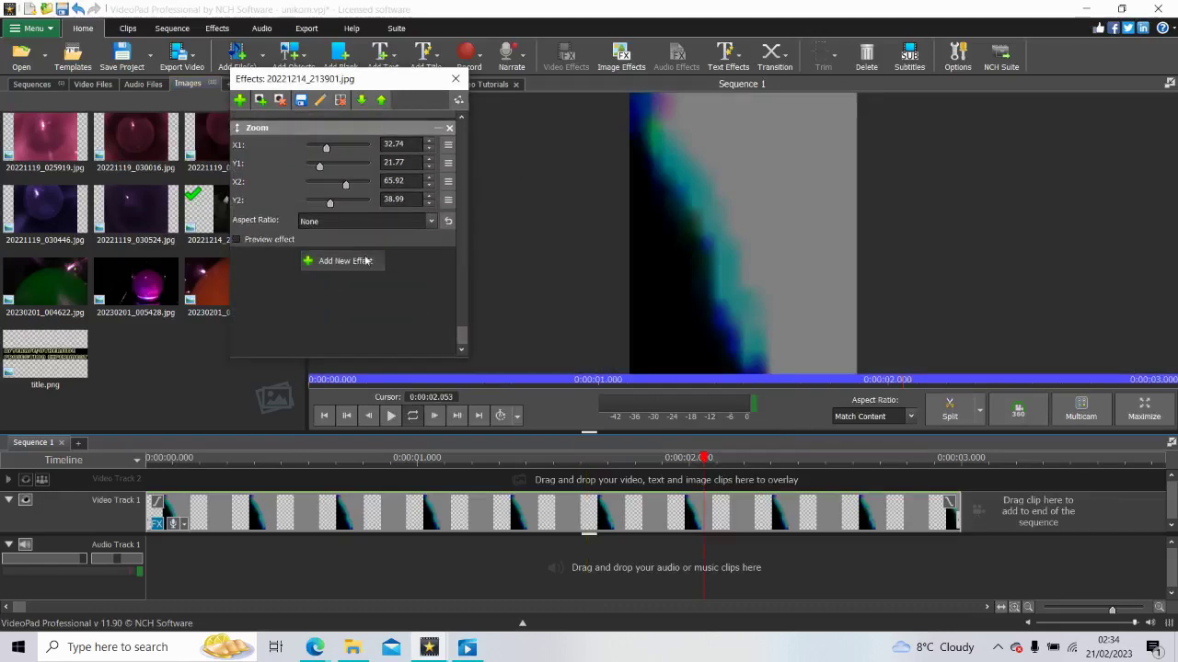
pyautogui.scroll(-2, 559, 350)
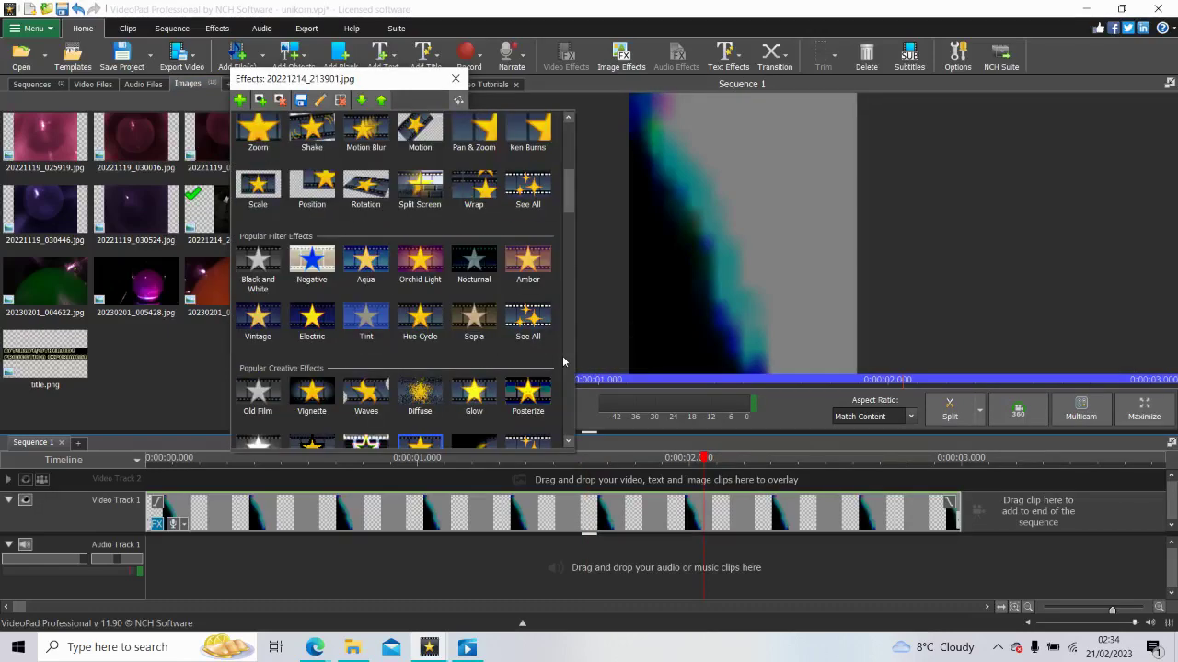
pyautogui.scroll(-5, 562, 361)
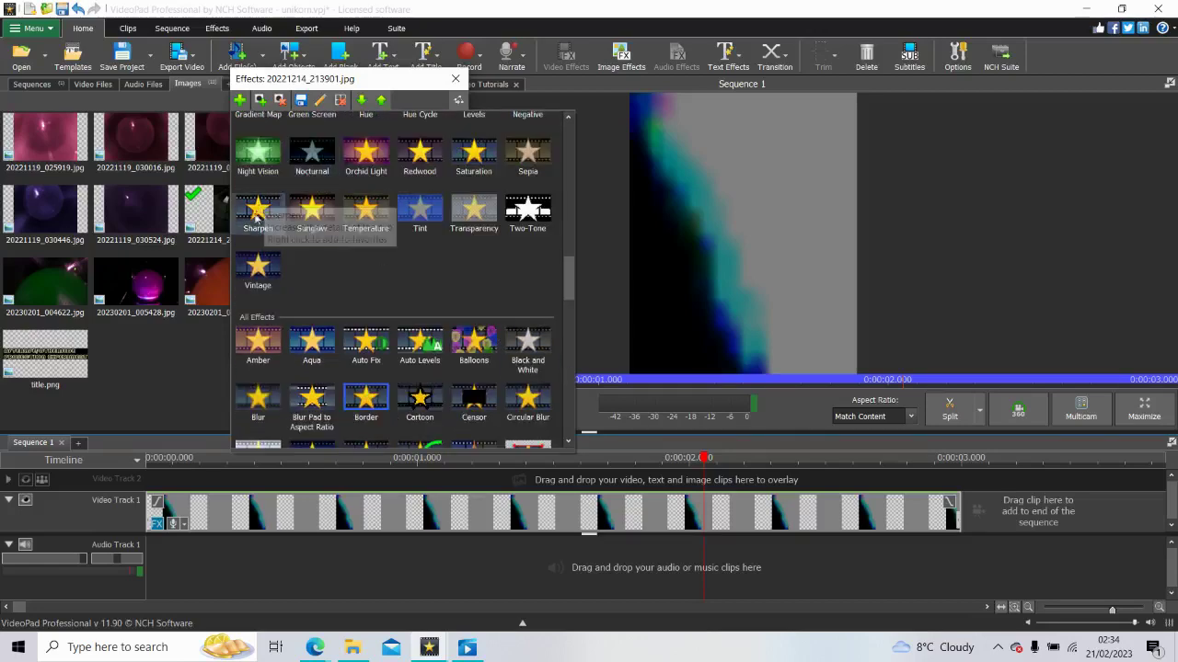
pyautogui.click(258, 217)
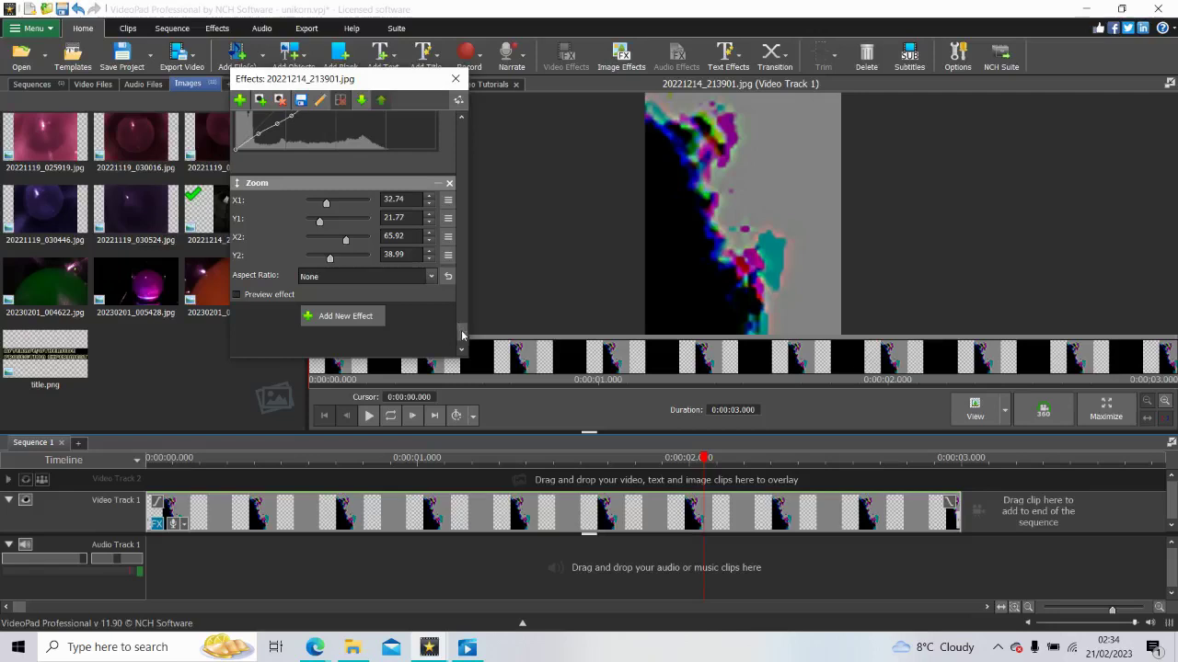
# Step: Set the new Sharpen effect's sharpness to 50.00
pyautogui.moveTo(463, 336); pyautogui.dragTo(466, 302)
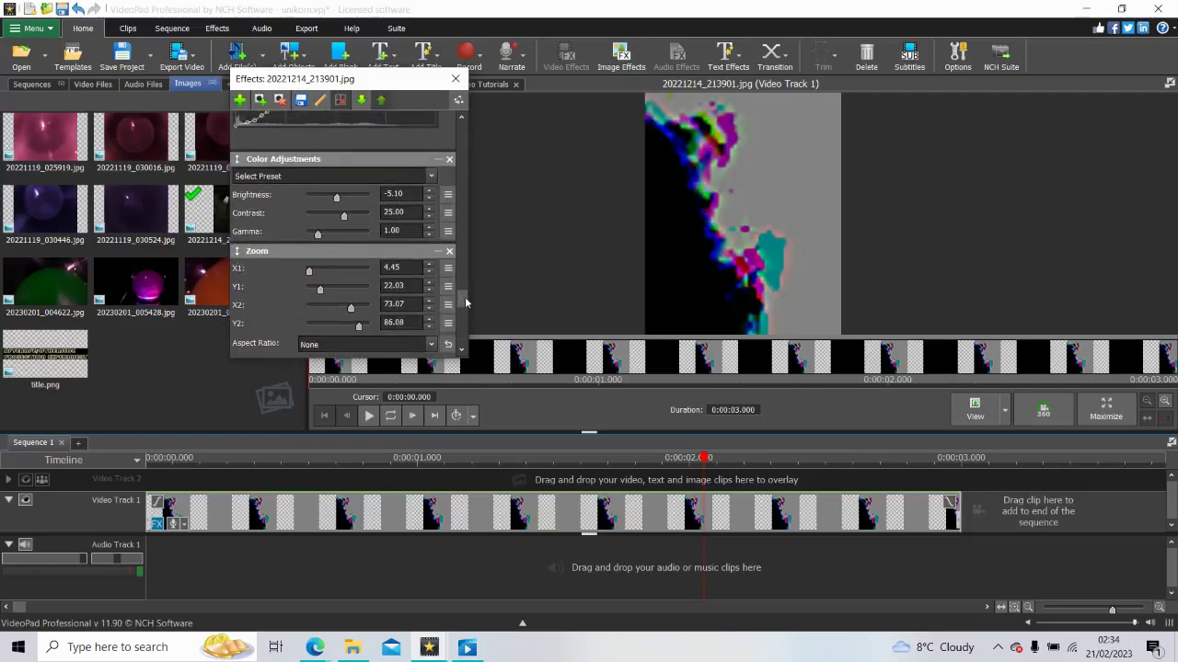
pyautogui.moveTo(467, 301); pyautogui.dragTo(450, 130)
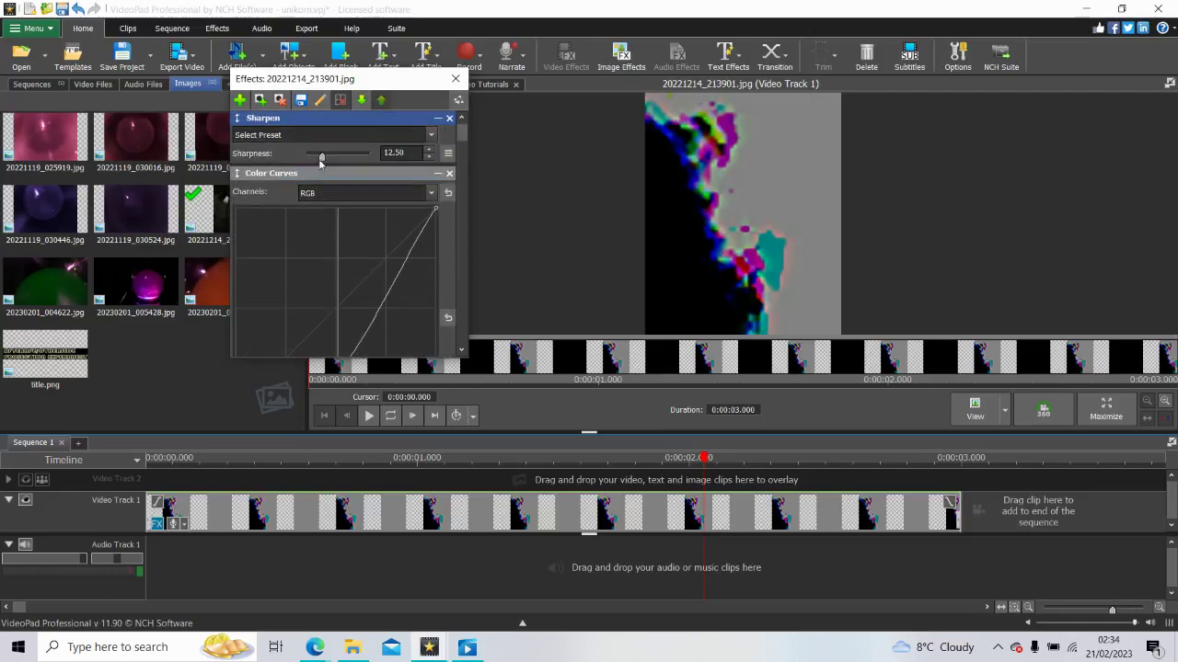
pyautogui.moveTo(321, 160); pyautogui.dragTo(314, 158)
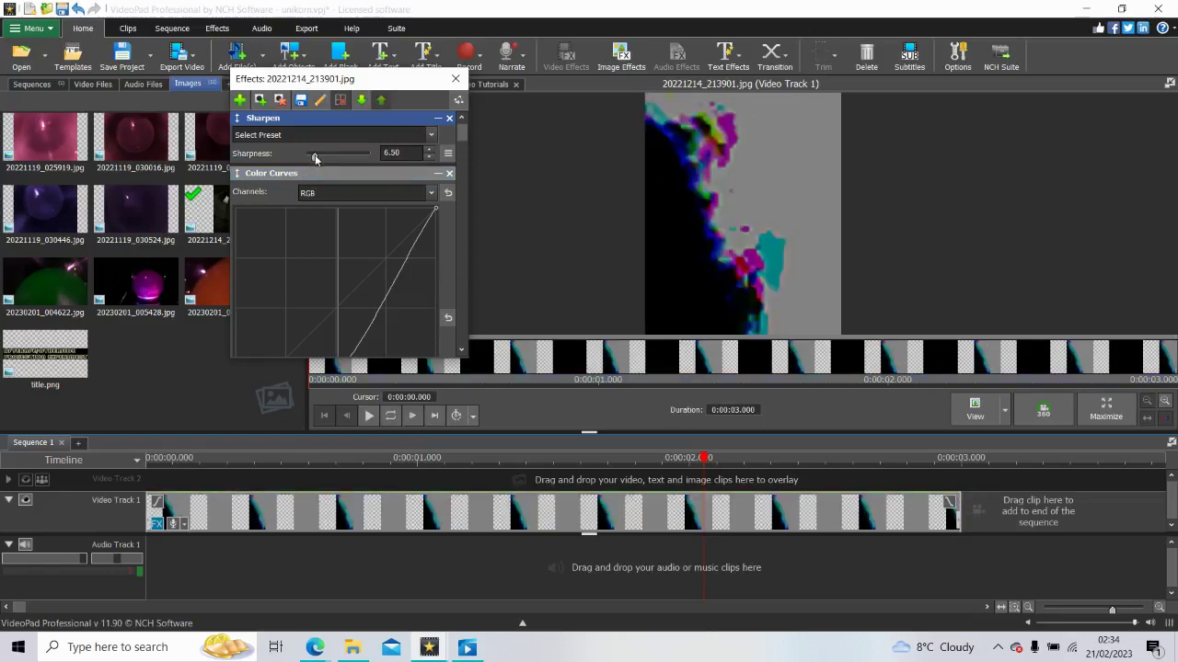
pyautogui.moveTo(314, 158); pyautogui.dragTo(322, 161)
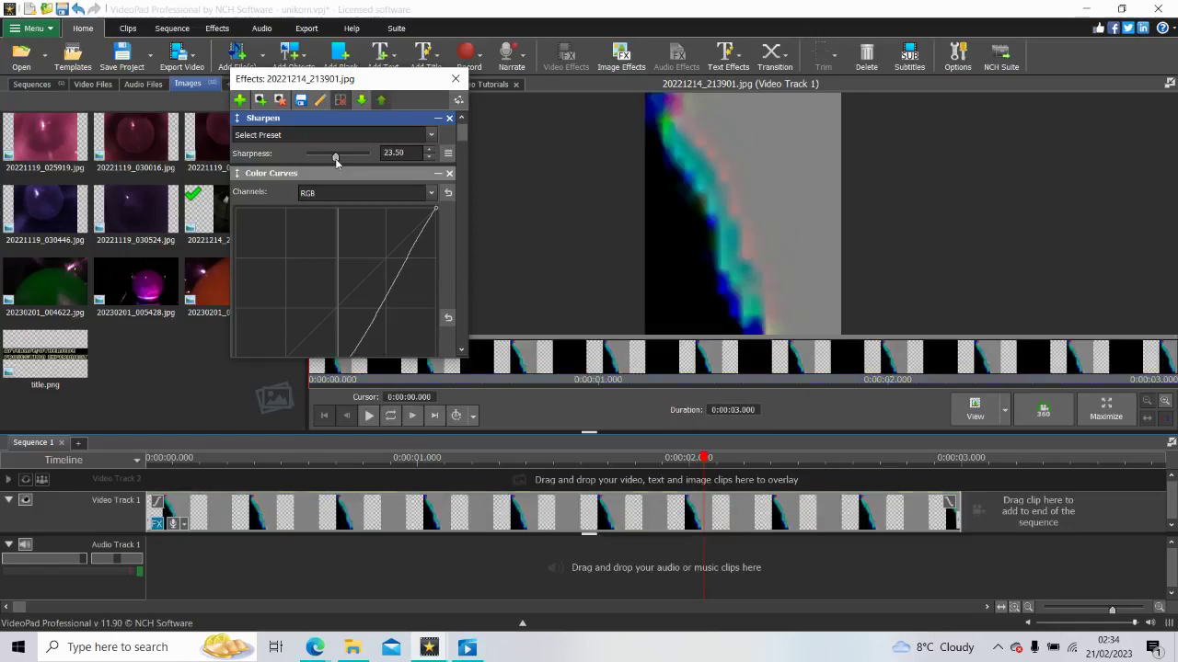
pyautogui.moveTo(336, 160); pyautogui.dragTo(364, 160)
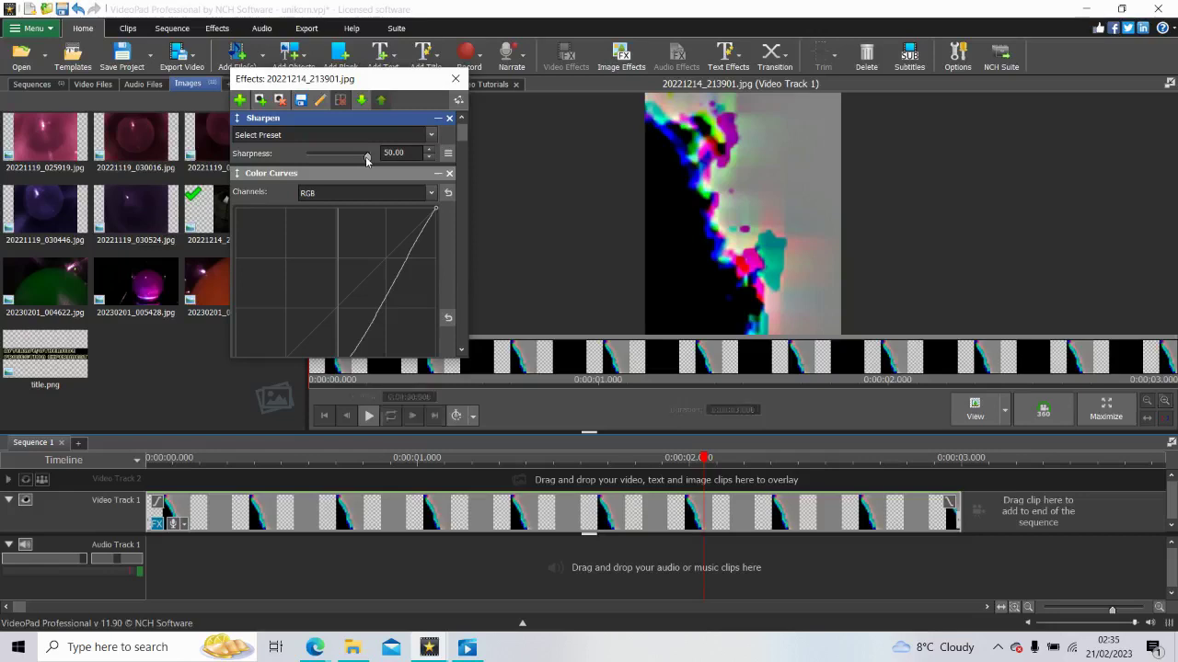
pyautogui.click(315, 164)
pyautogui.moveTo(344, 162); pyautogui.dragTo(475, 149)
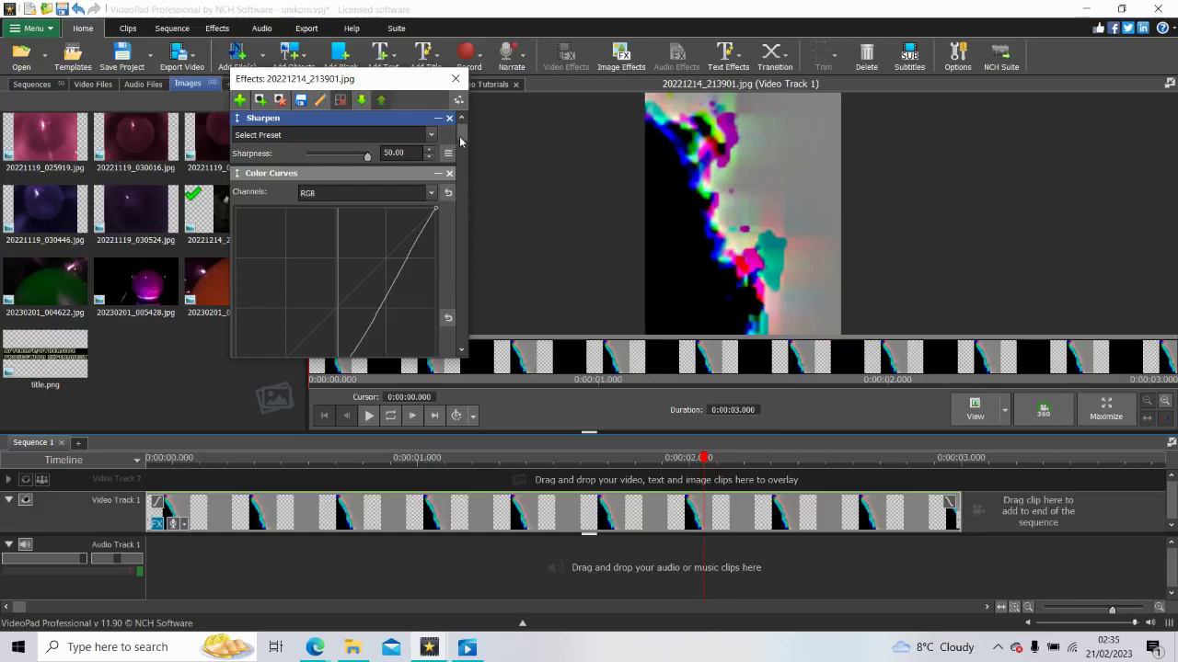
# Step: Add another Color Curves effect and pull its RGB curve below the diagonal with one point low in the shadows
pyautogui.moveTo(460, 140); pyautogui.dragTo(452, 354)
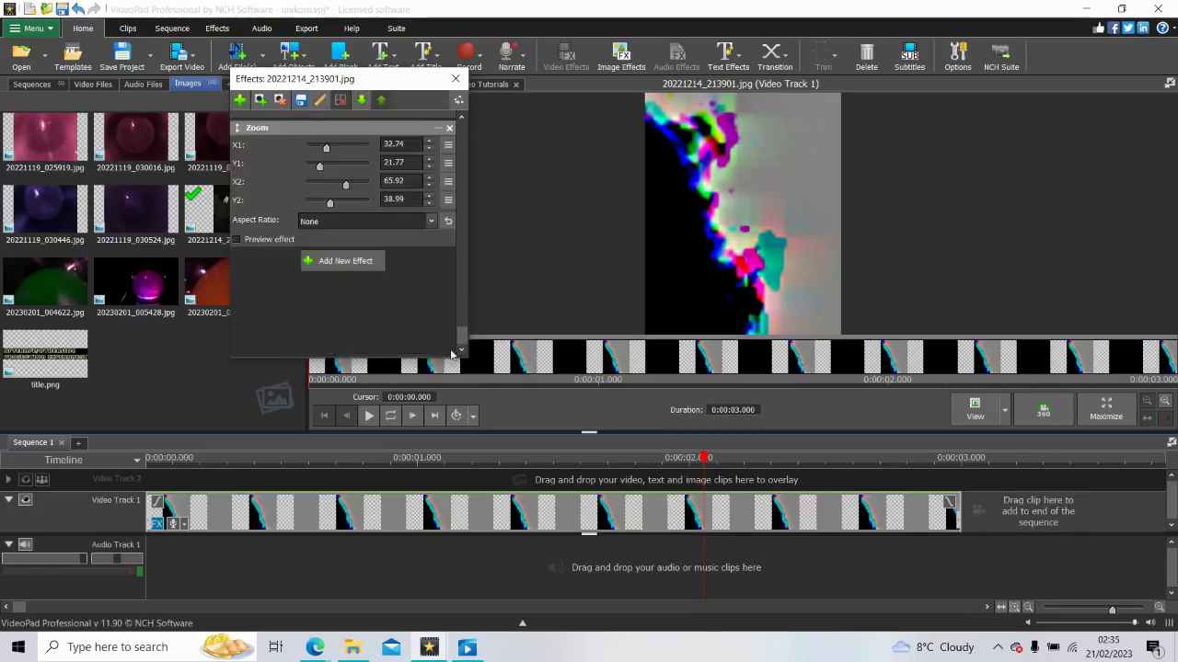
pyautogui.click(362, 264)
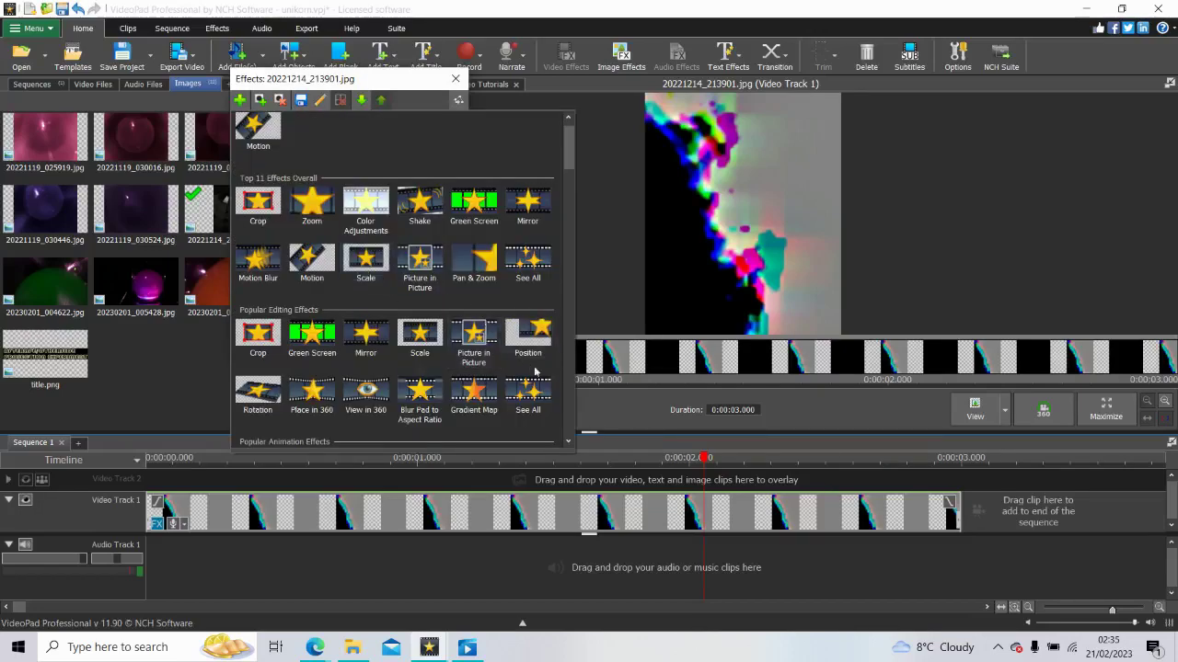
pyautogui.scroll(-6, 569, 380)
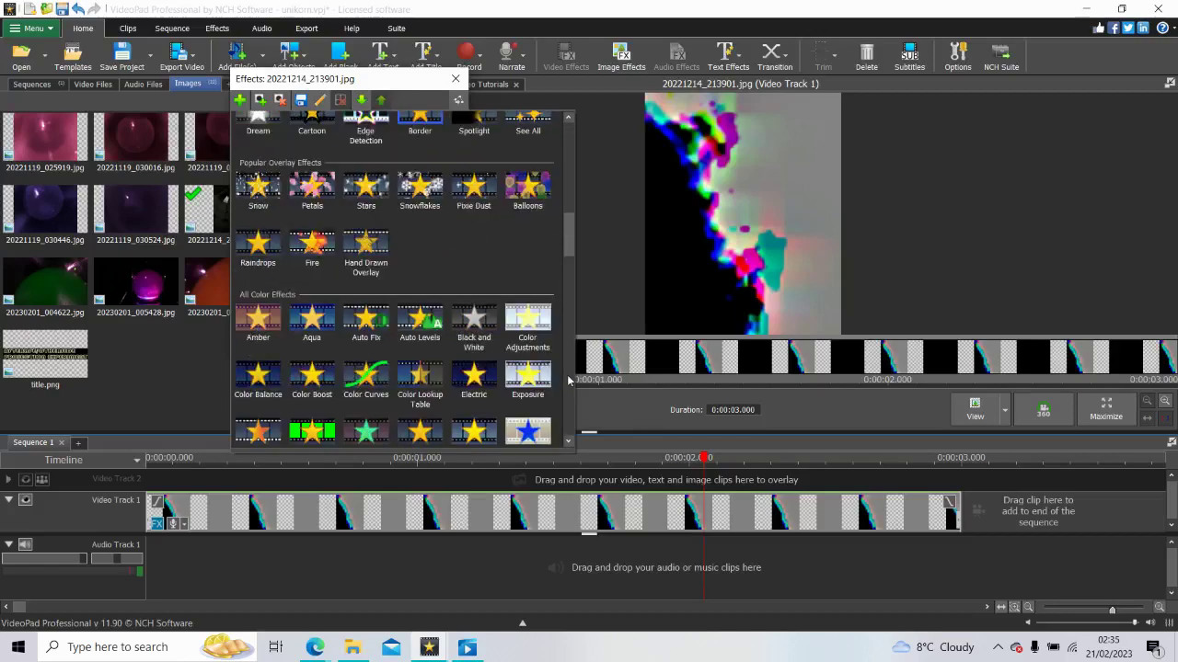
pyautogui.click(363, 374)
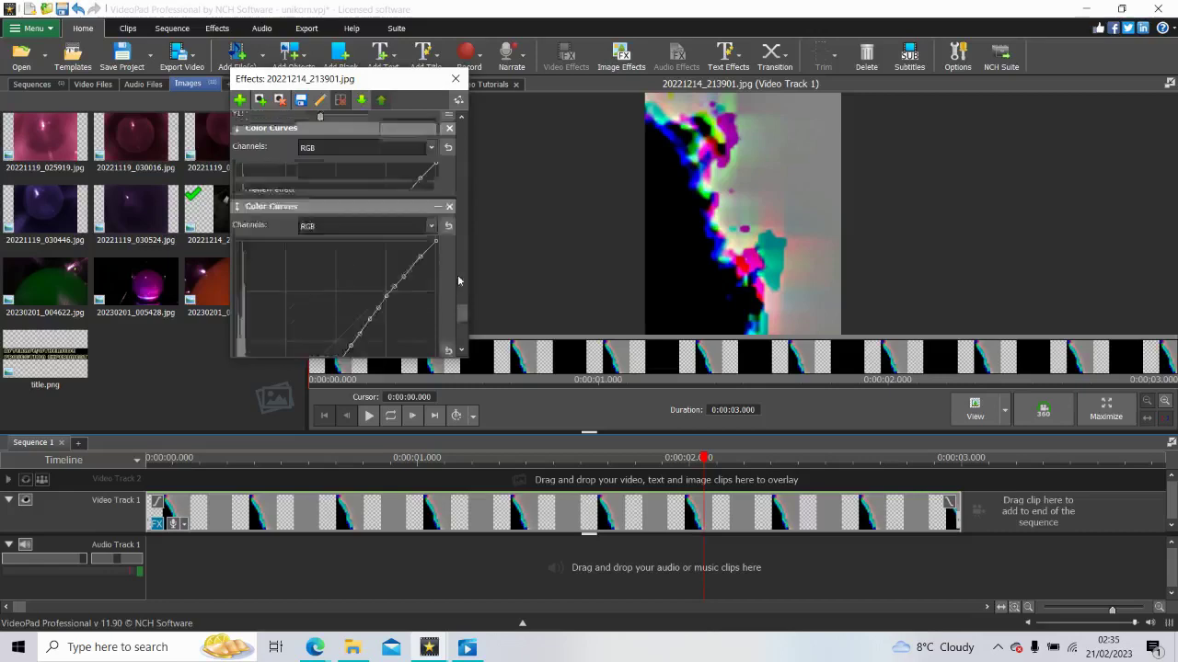
pyautogui.moveTo(461, 220); pyautogui.dragTo(464, 129)
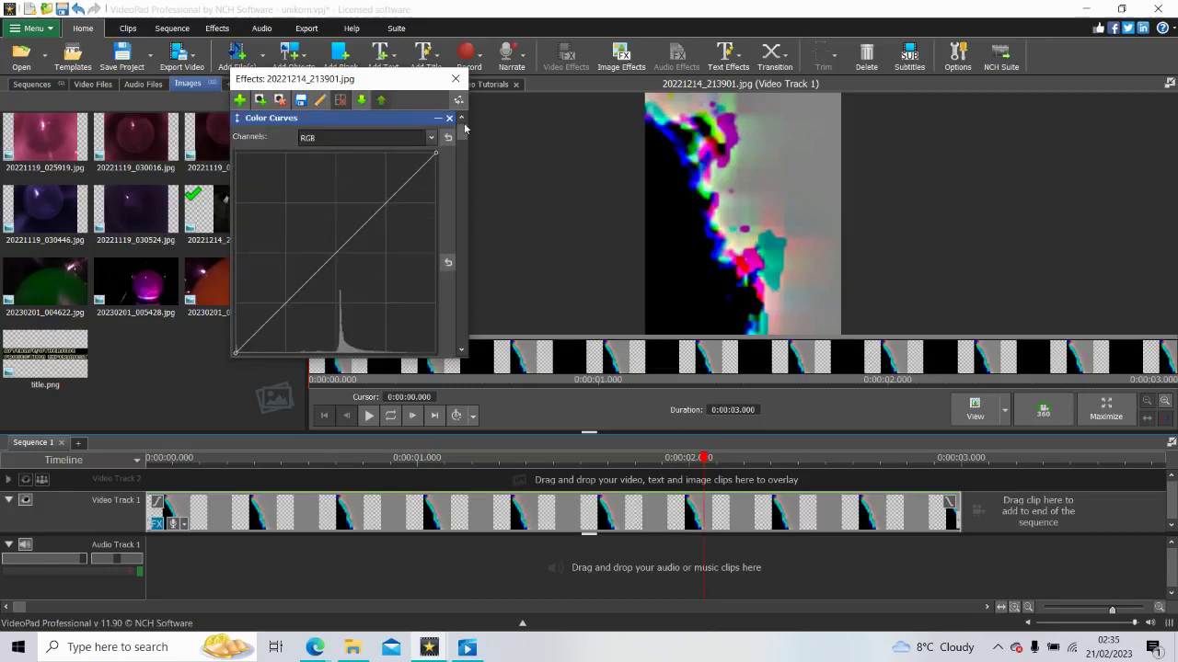
pyautogui.click(303, 339)
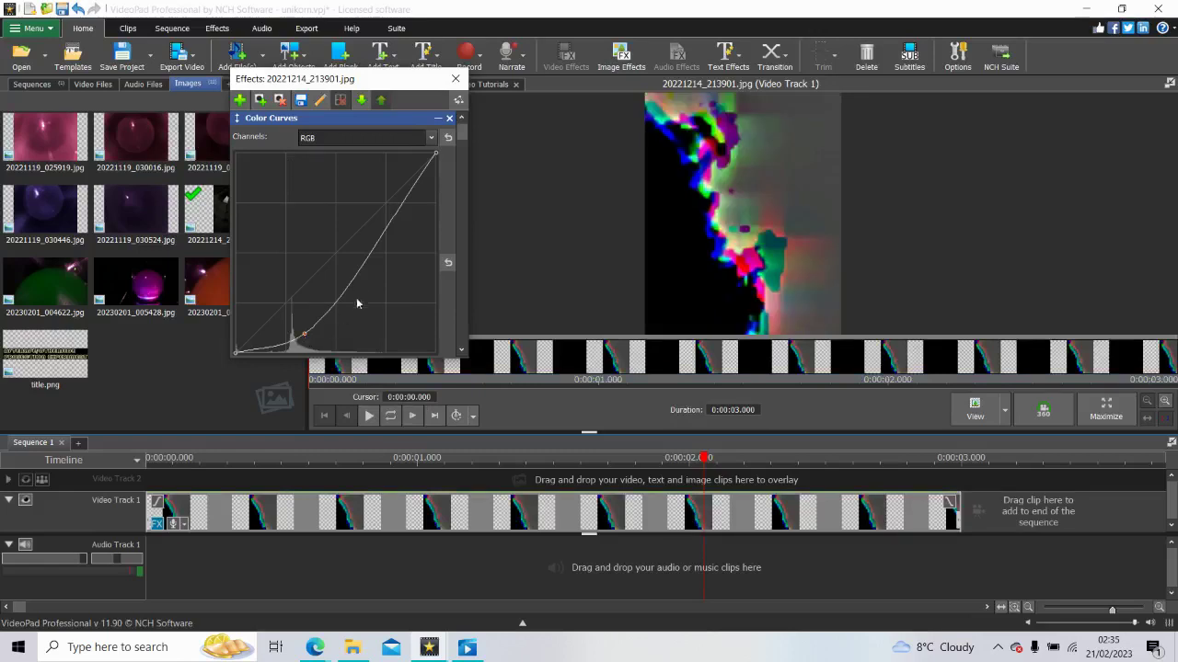
# Step: Shape the upper half of the newest RGB curve with two highlight points and one midtone point below the diagonal
pyautogui.moveTo(377, 271); pyautogui.dragTo(397, 211)
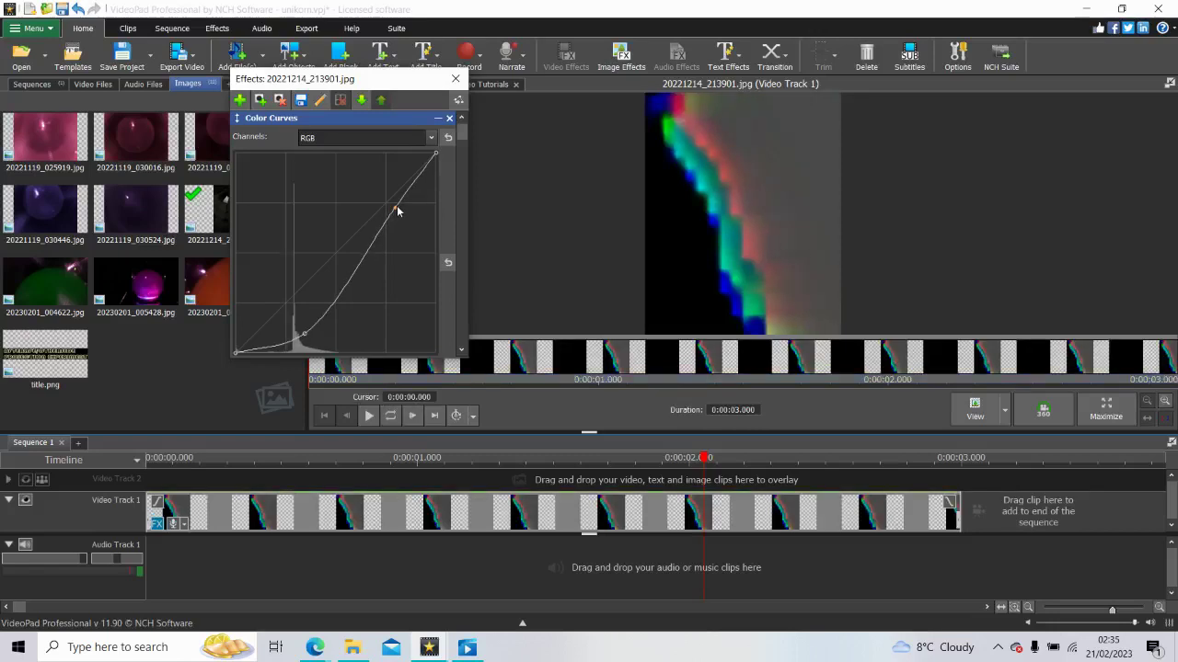
pyautogui.click(417, 176)
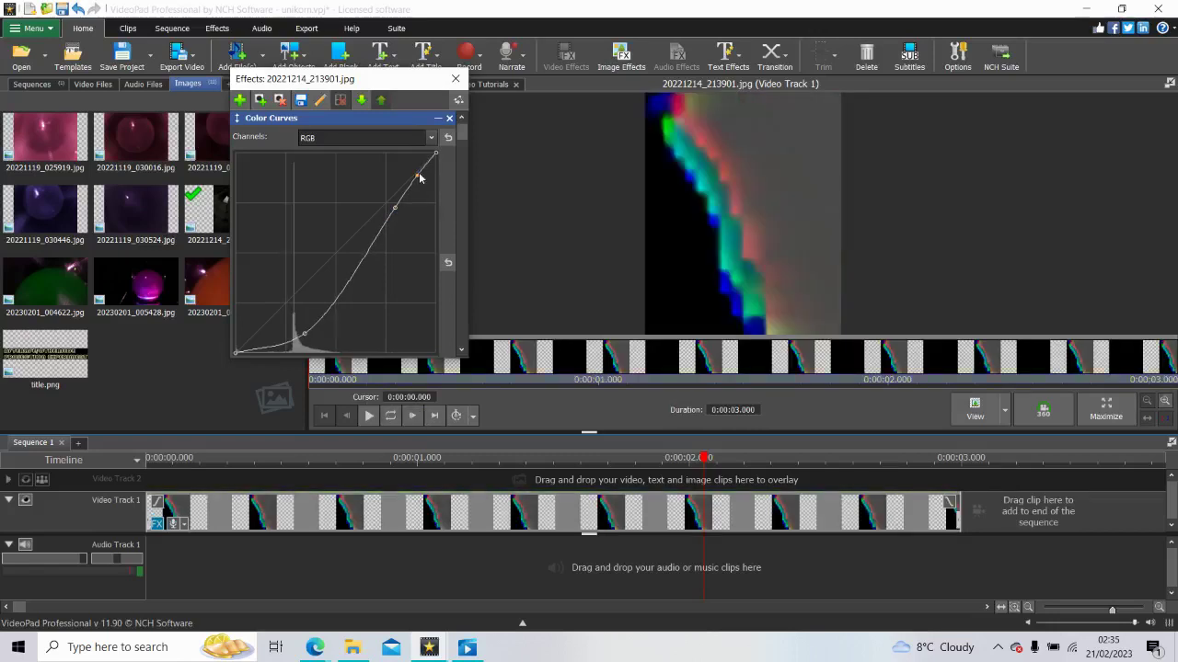
pyautogui.click(353, 274)
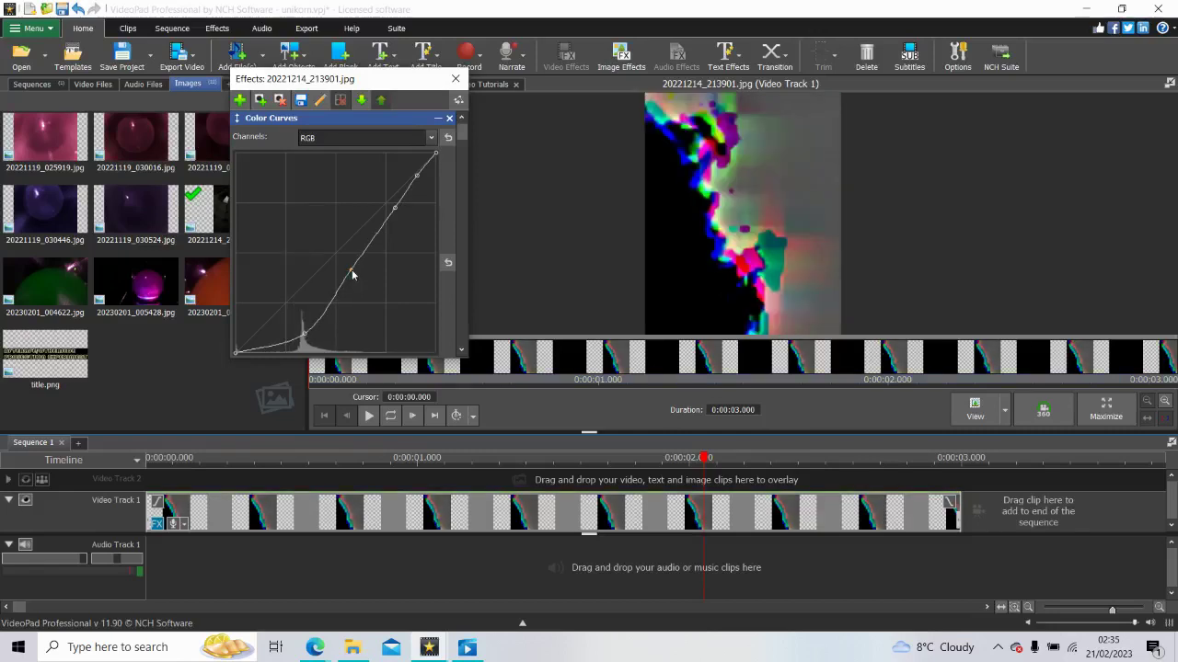
pyautogui.moveTo(352, 274); pyautogui.dragTo(355, 276)
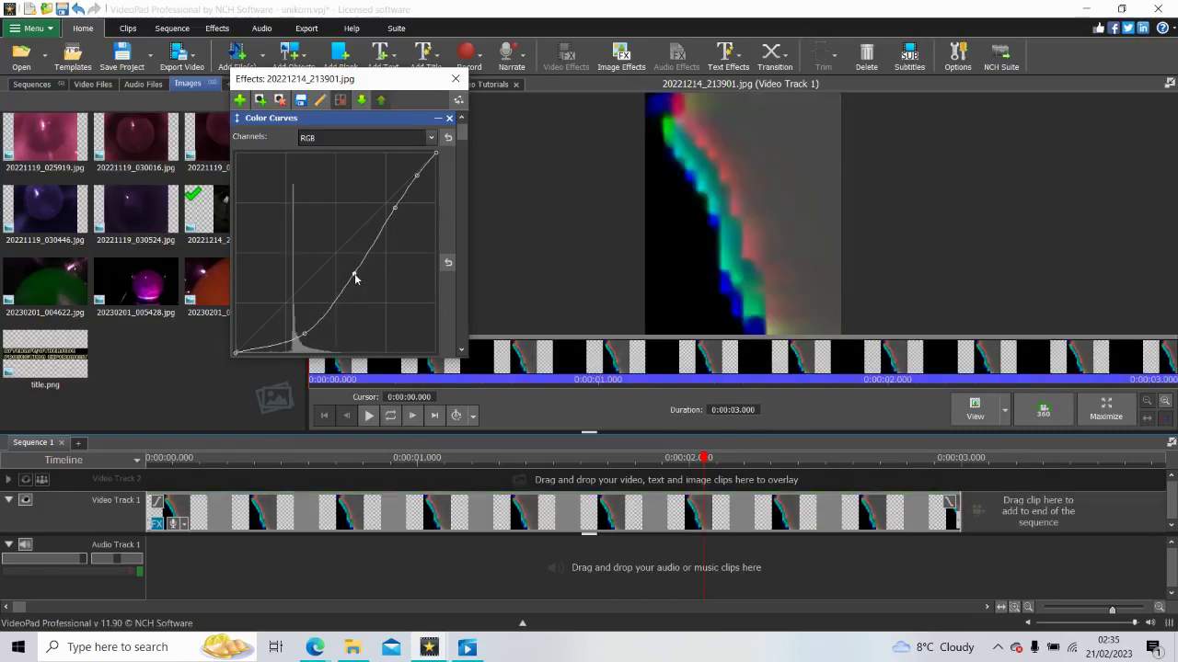
# Step: Refine the newest RGB curve with three points near its dark end, one in the lower midtones and one in the upper midtones
pyautogui.click(283, 349)
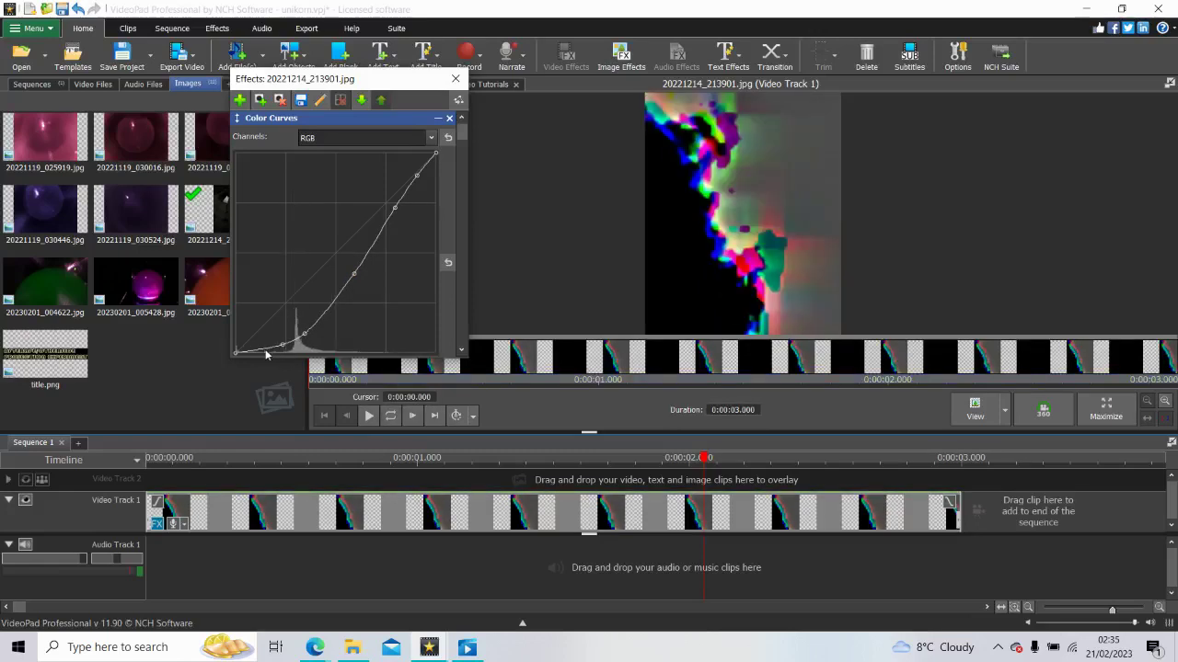
pyautogui.click(265, 351)
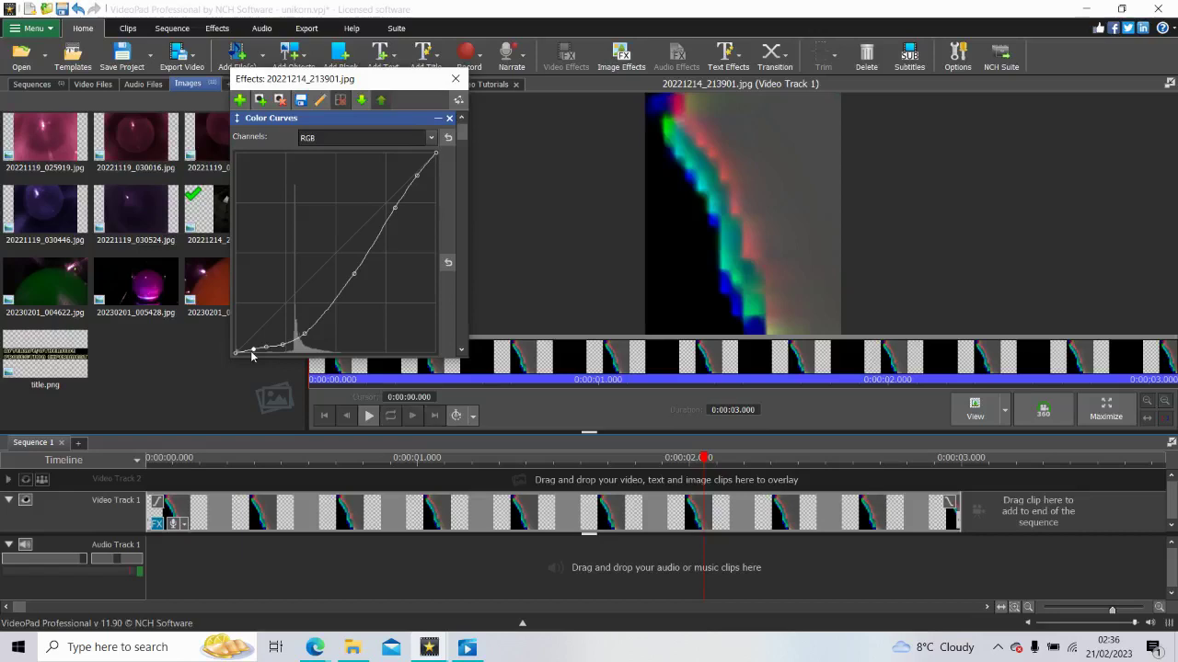
pyautogui.click(253, 351)
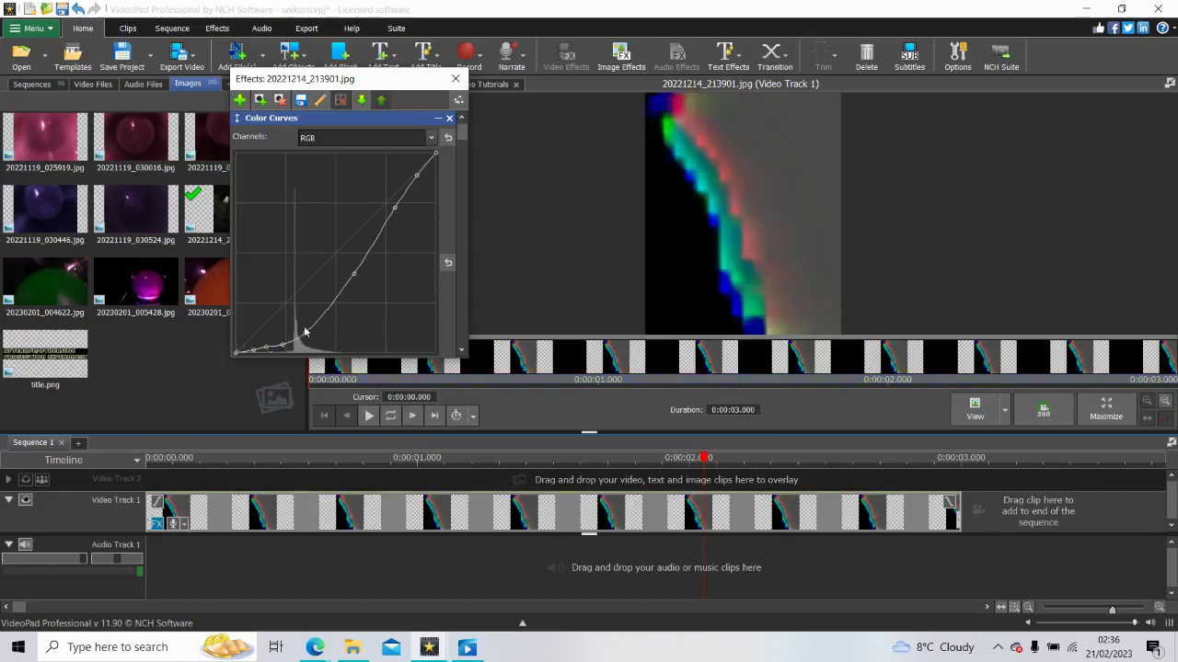
pyautogui.moveTo(337, 311); pyautogui.dragTo(335, 304)
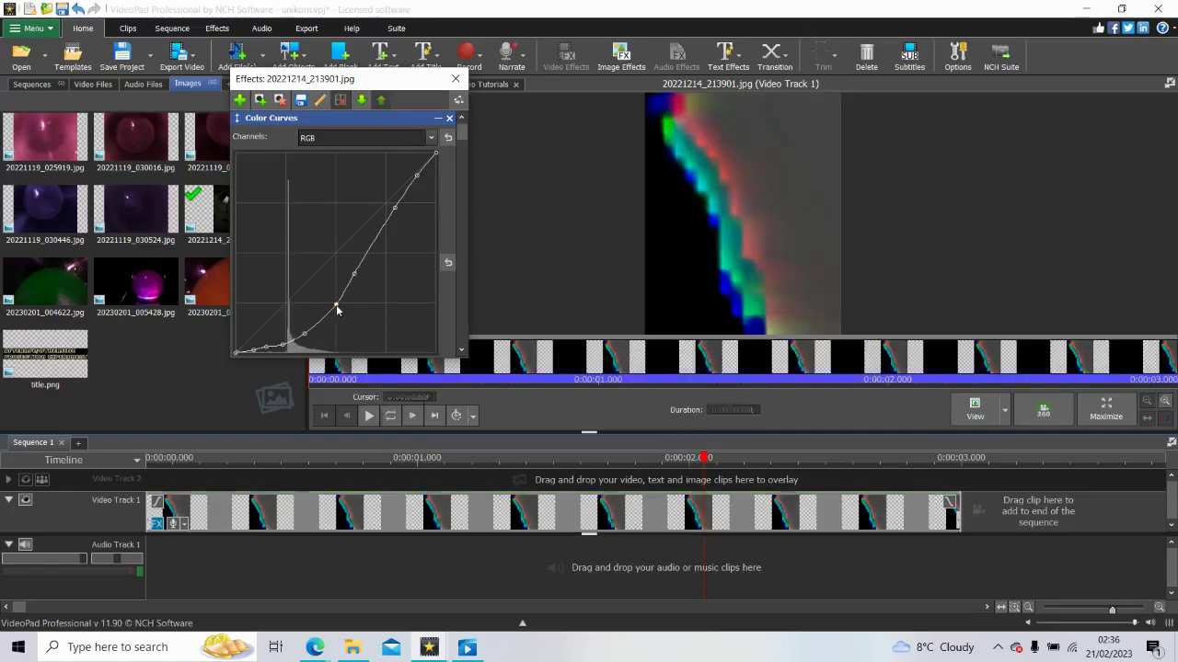
pyautogui.click(378, 243)
pyautogui.click(395, 210)
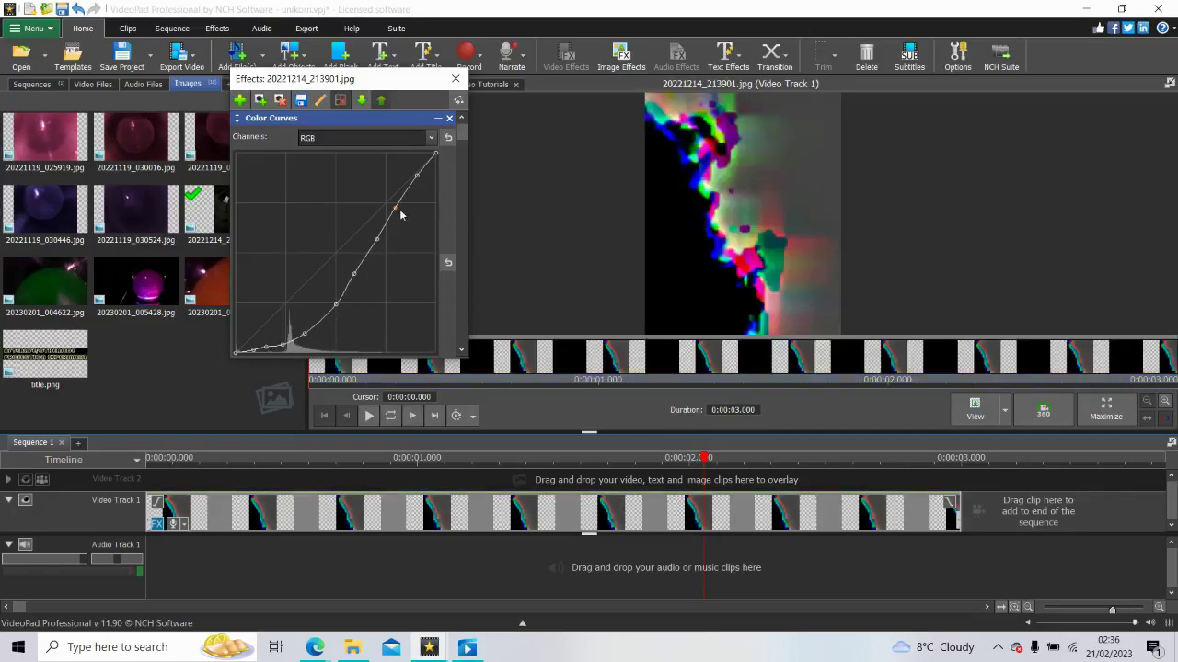
# Step: Examine the enhanced clip in the maximized preview, exit that view and return the sequence playhead to the start
pyautogui.click(1107, 406)
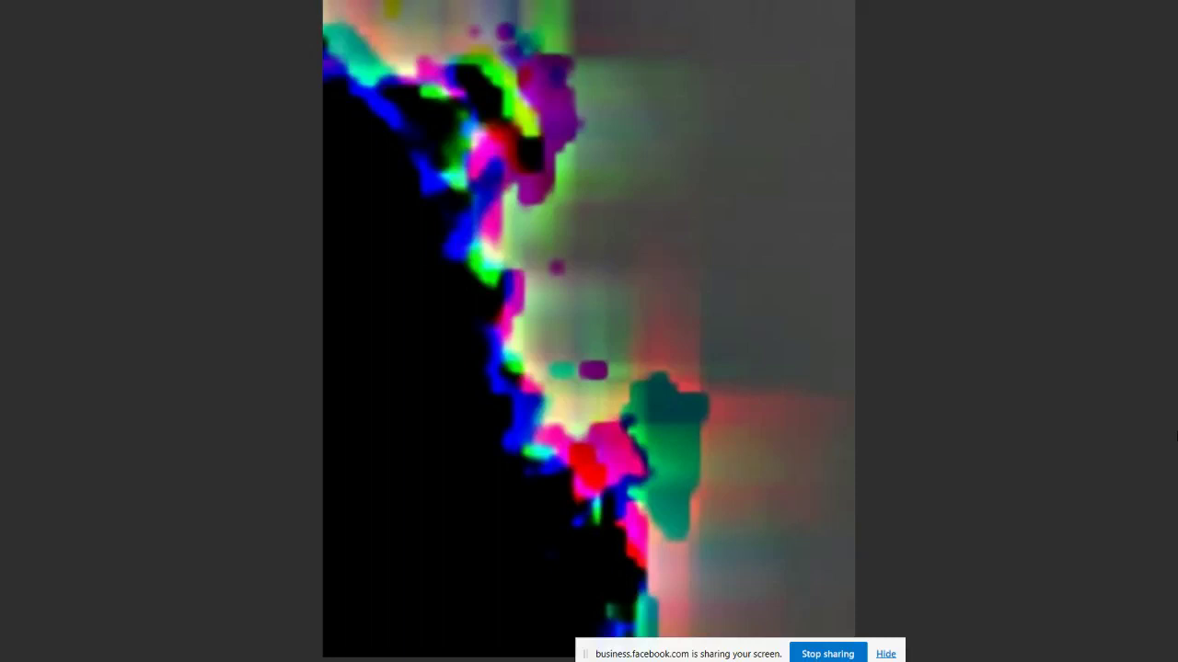
pyautogui.press('Escape')
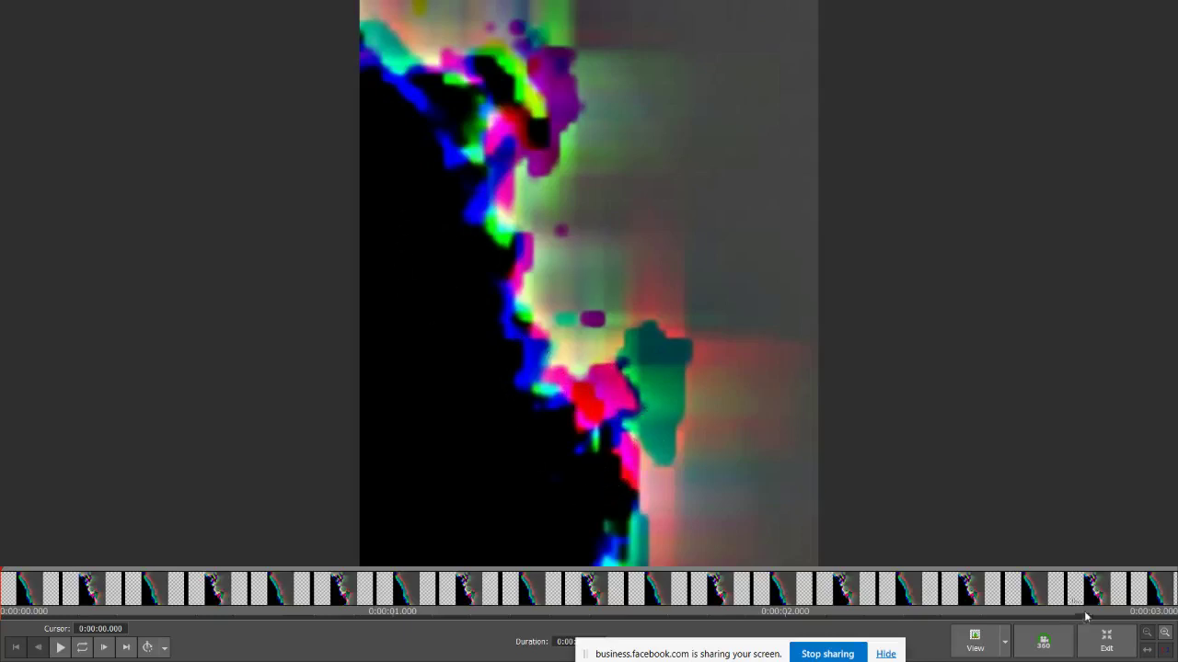
pyautogui.click(1107, 641)
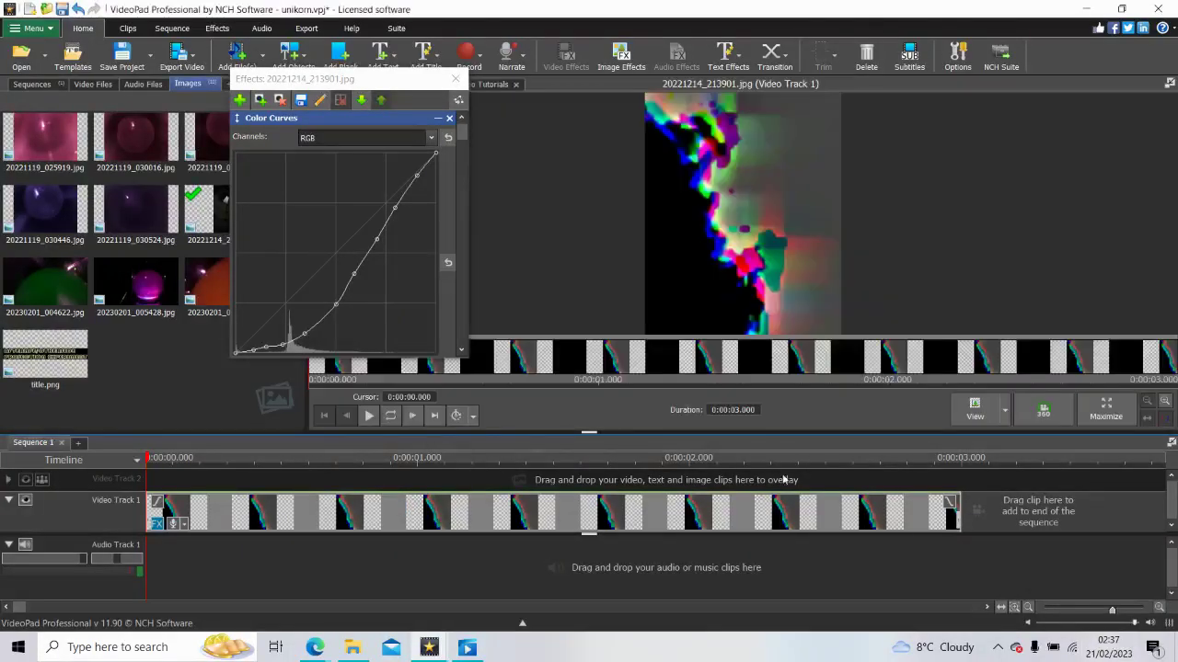
pyautogui.moveTo(515, 471); pyautogui.dragTo(148, 465)
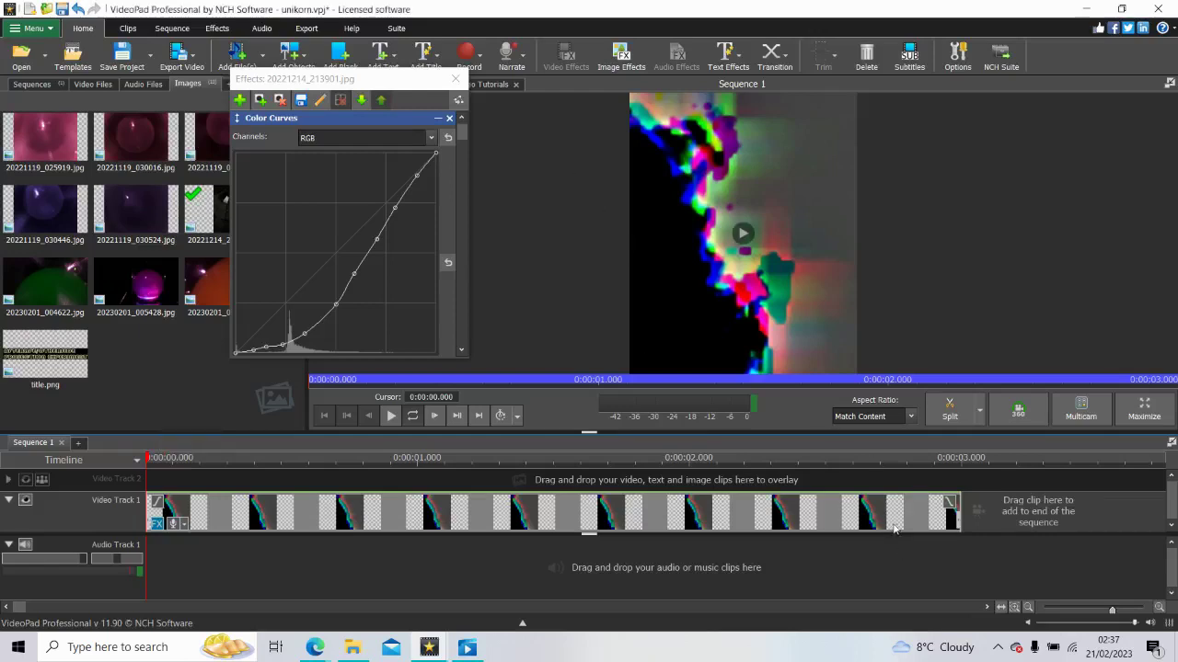
# Step: Delete the enhanced clip from Video Track 1 and move the Effects window clear of the image bin
pyautogui.press('Delete')
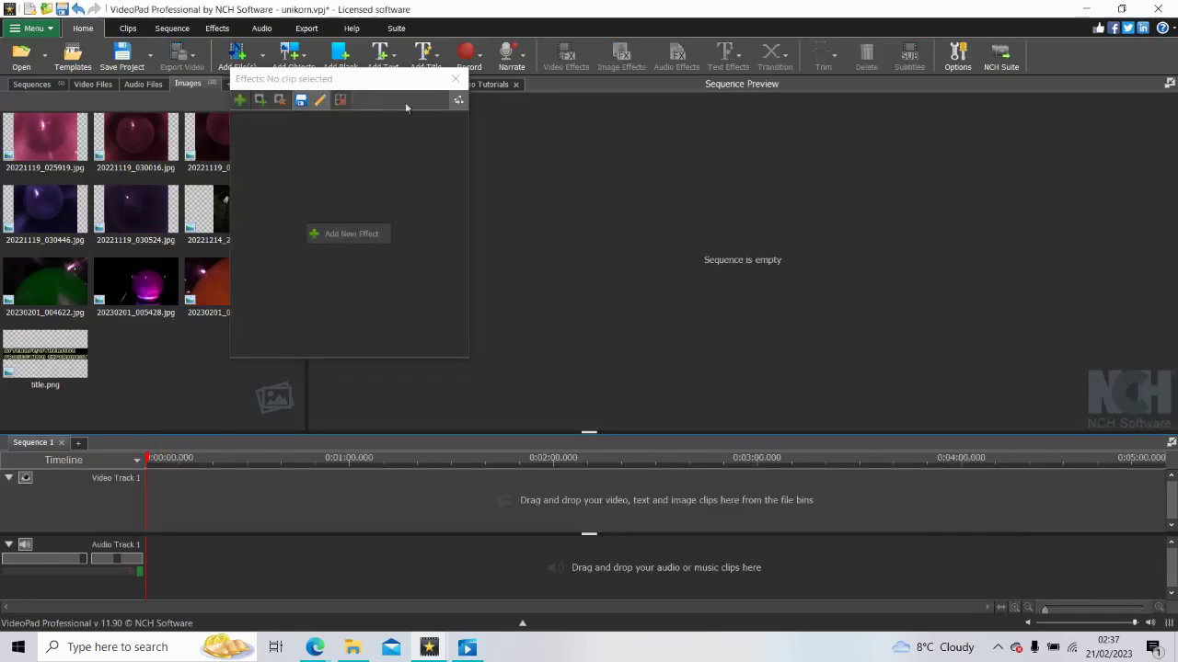
pyautogui.moveTo(369, 87); pyautogui.dragTo(478, 135)
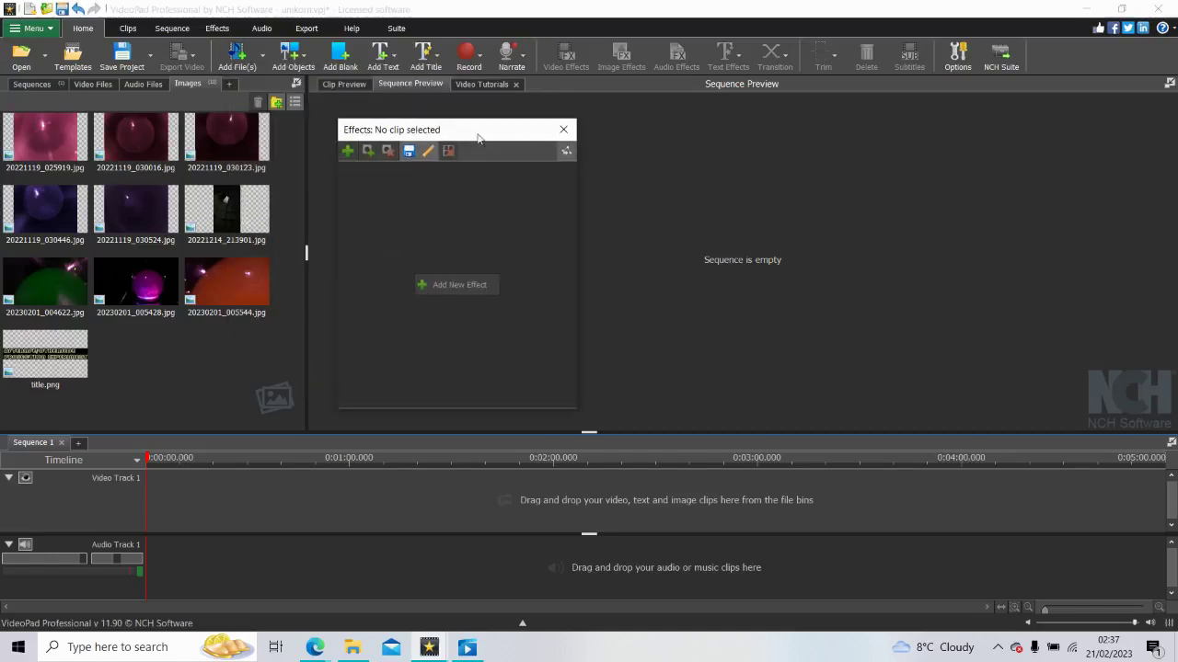
# Step: Preview 20221119_025919.jpg, 20221119_030016.jpg and 20221119_030123.jpg from the image bin, moving the Effects window clear of the preview
pyautogui.click(37, 129)
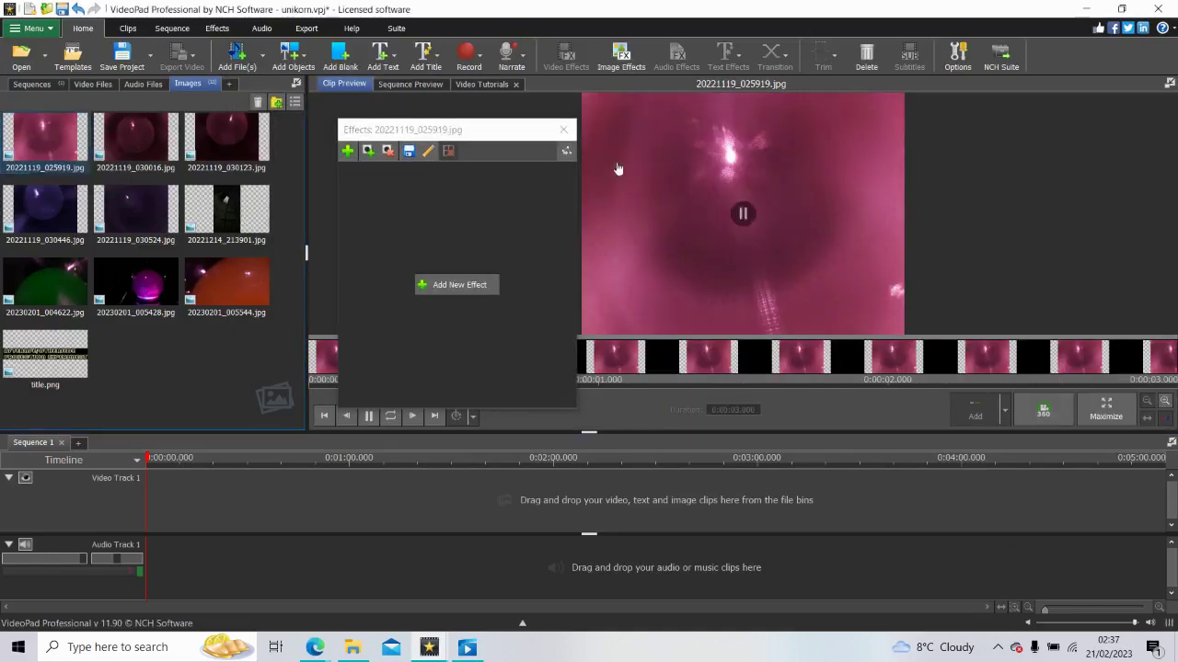
pyautogui.moveTo(515, 138); pyautogui.dragTo(447, 324)
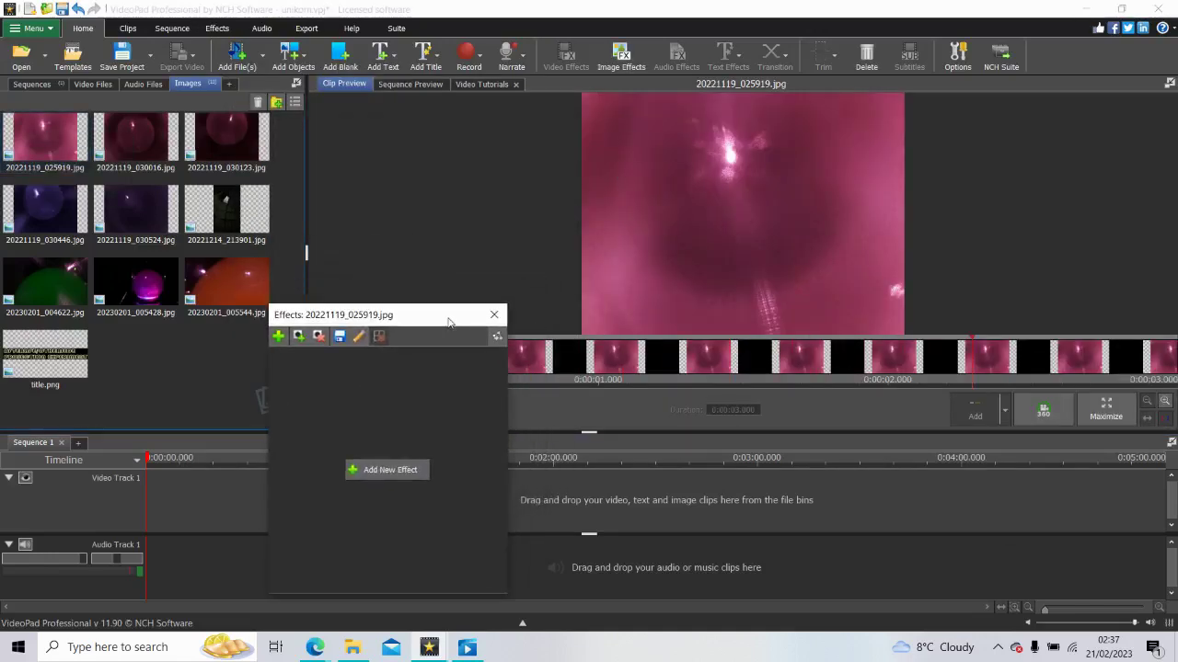
pyautogui.click(144, 135)
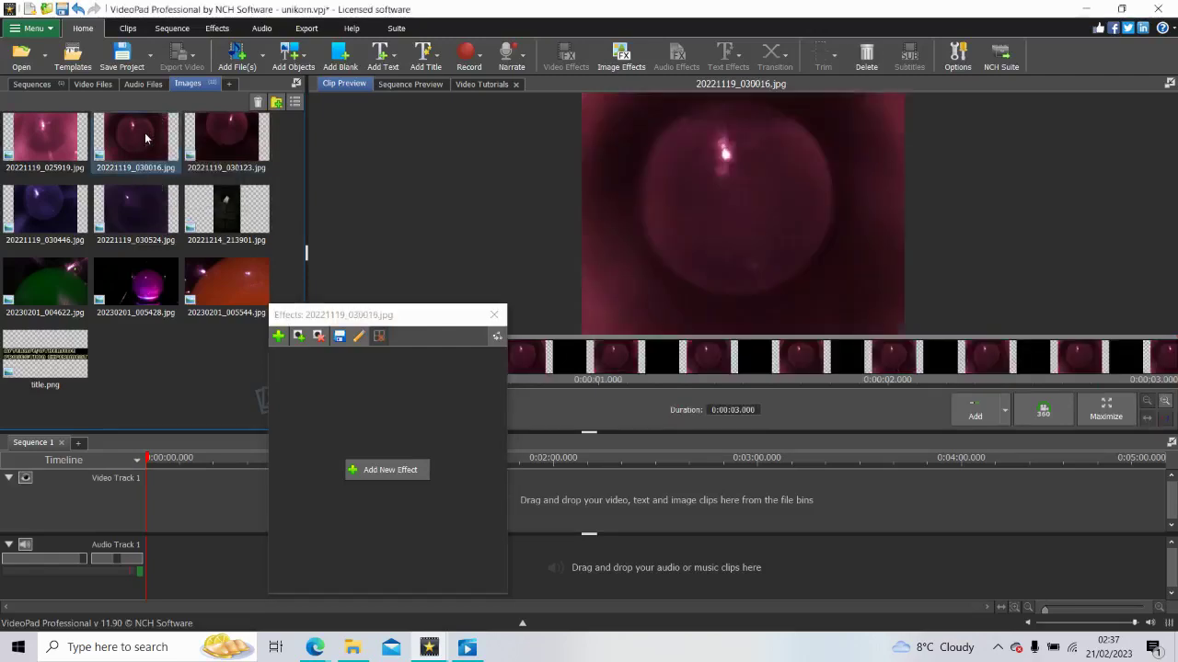
pyautogui.click(236, 137)
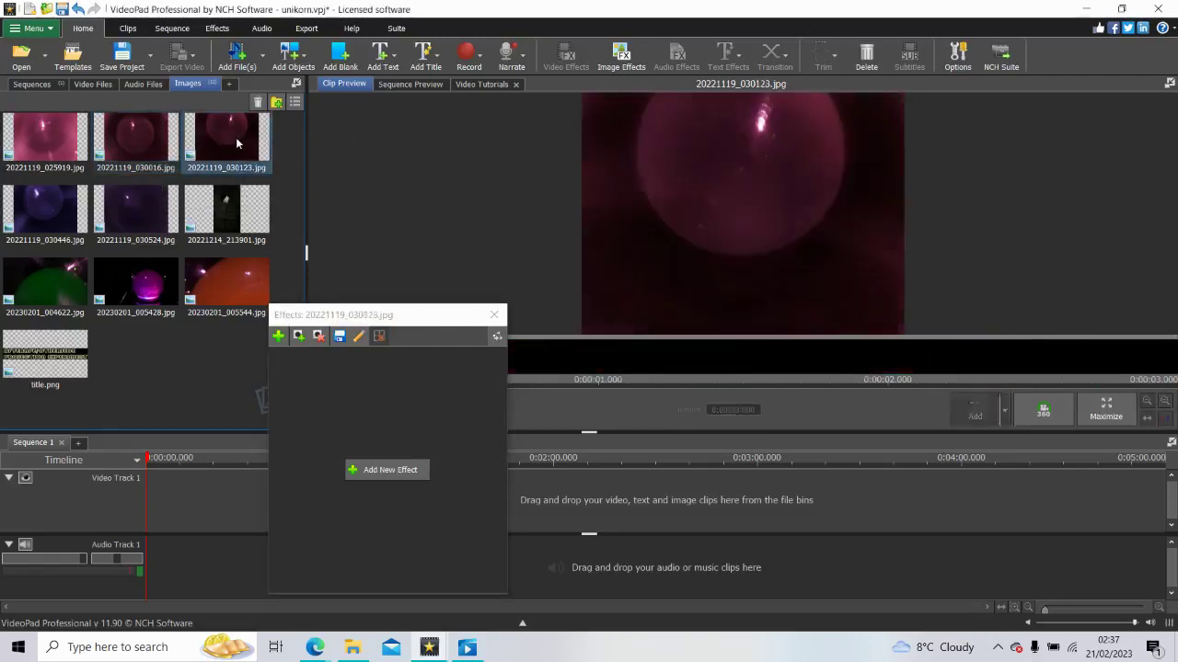
# Step: Preview 20221119_030446.jpg, 20221119_030524.jpg and 20230201_004622.jpg from the image bin, examining the last one in the maximized preview before exiting that view
pyautogui.click(39, 213)
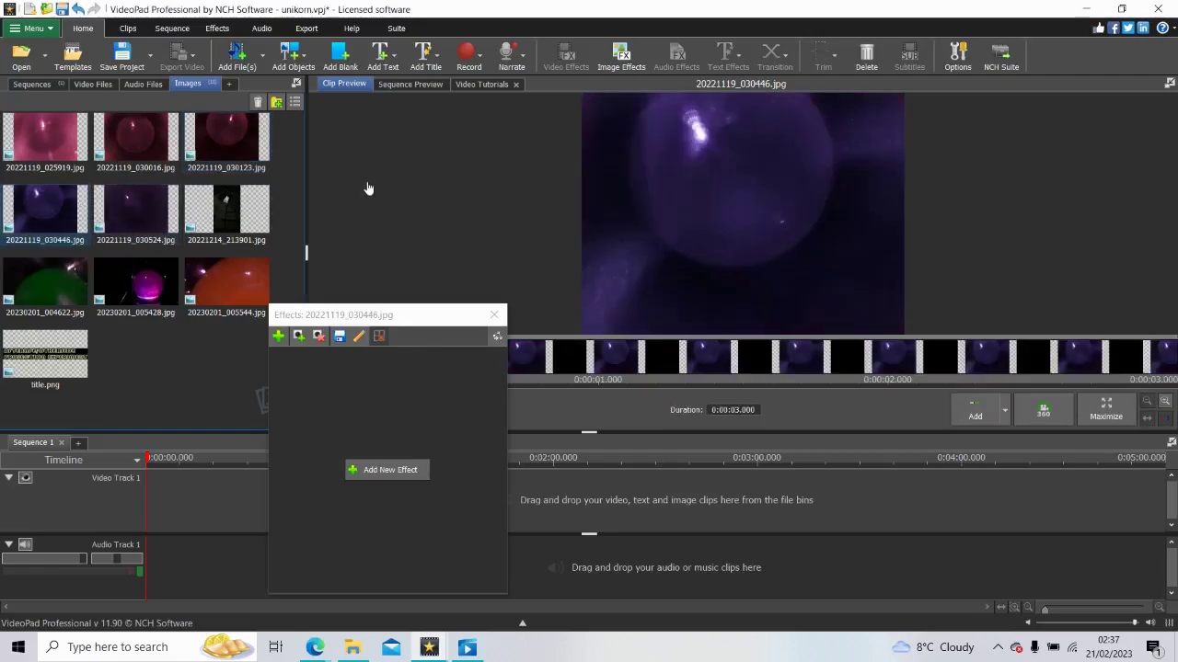
pyautogui.click(140, 210)
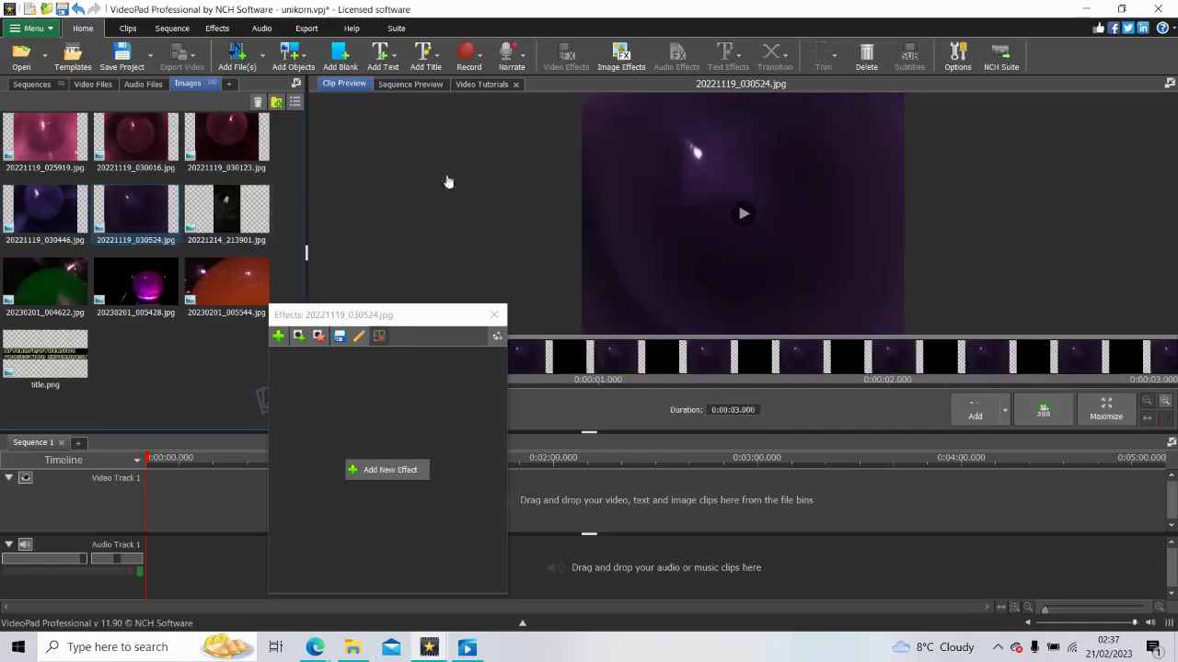
pyautogui.click(53, 286)
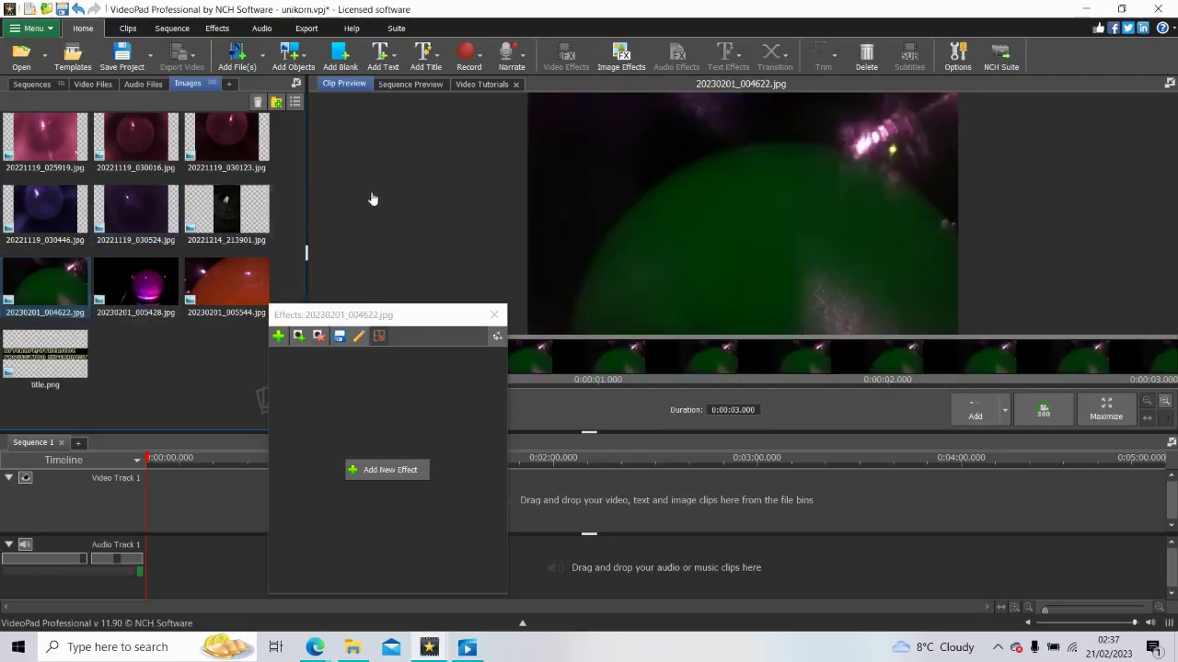
pyautogui.click(1104, 414)
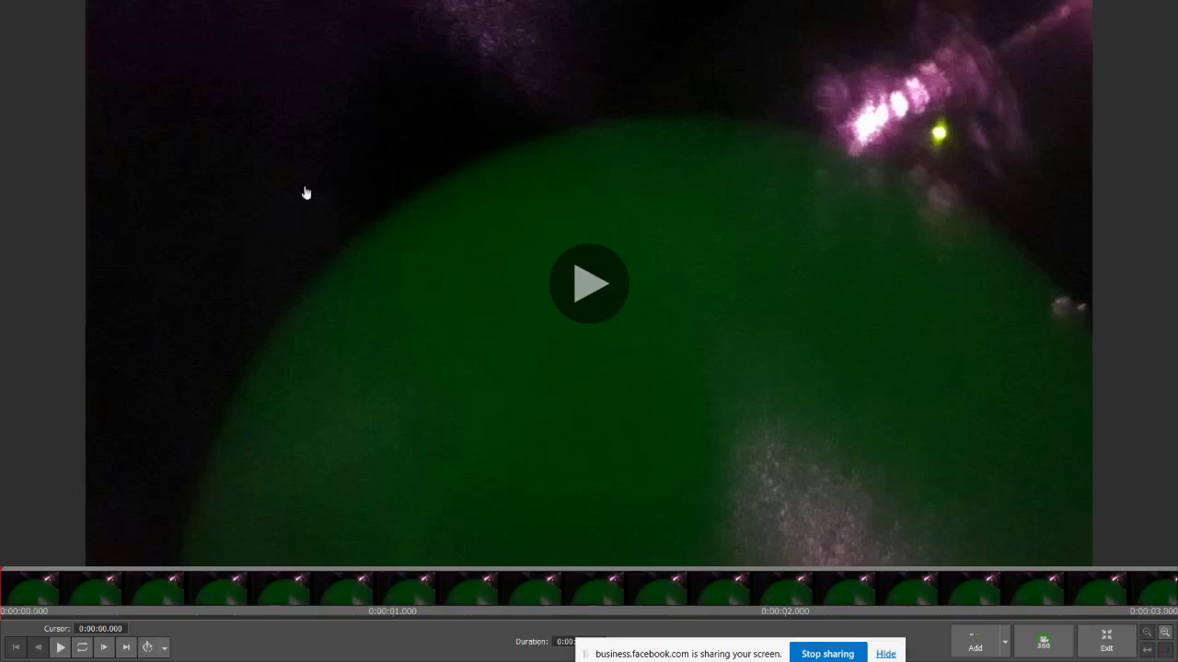
pyautogui.click(1106, 641)
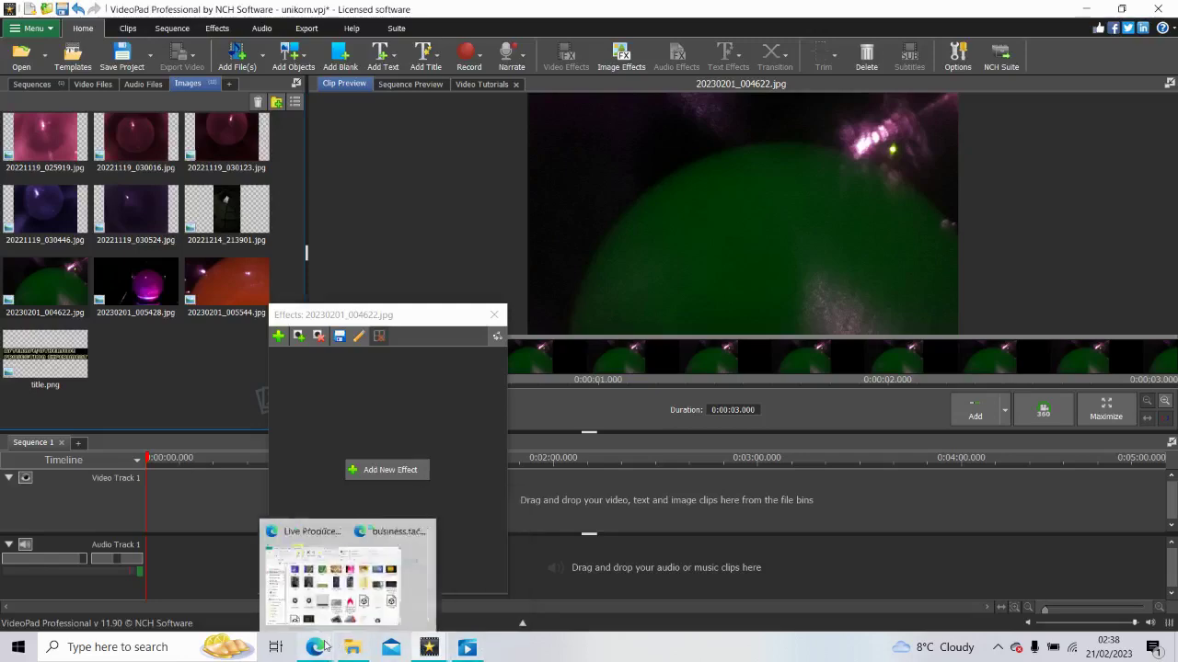
# Step: Switch to the Edge window that holds the business.facebook.com screen-sharing controls
pyautogui.moveTo(324, 647)
pyautogui.click(371, 532)
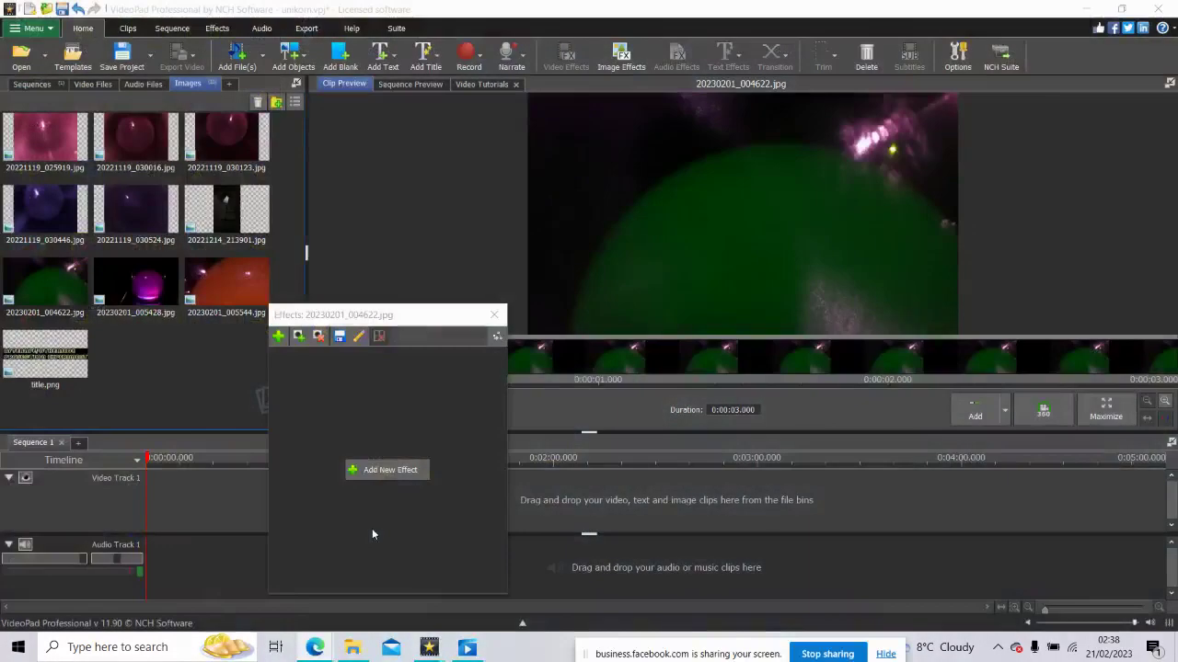